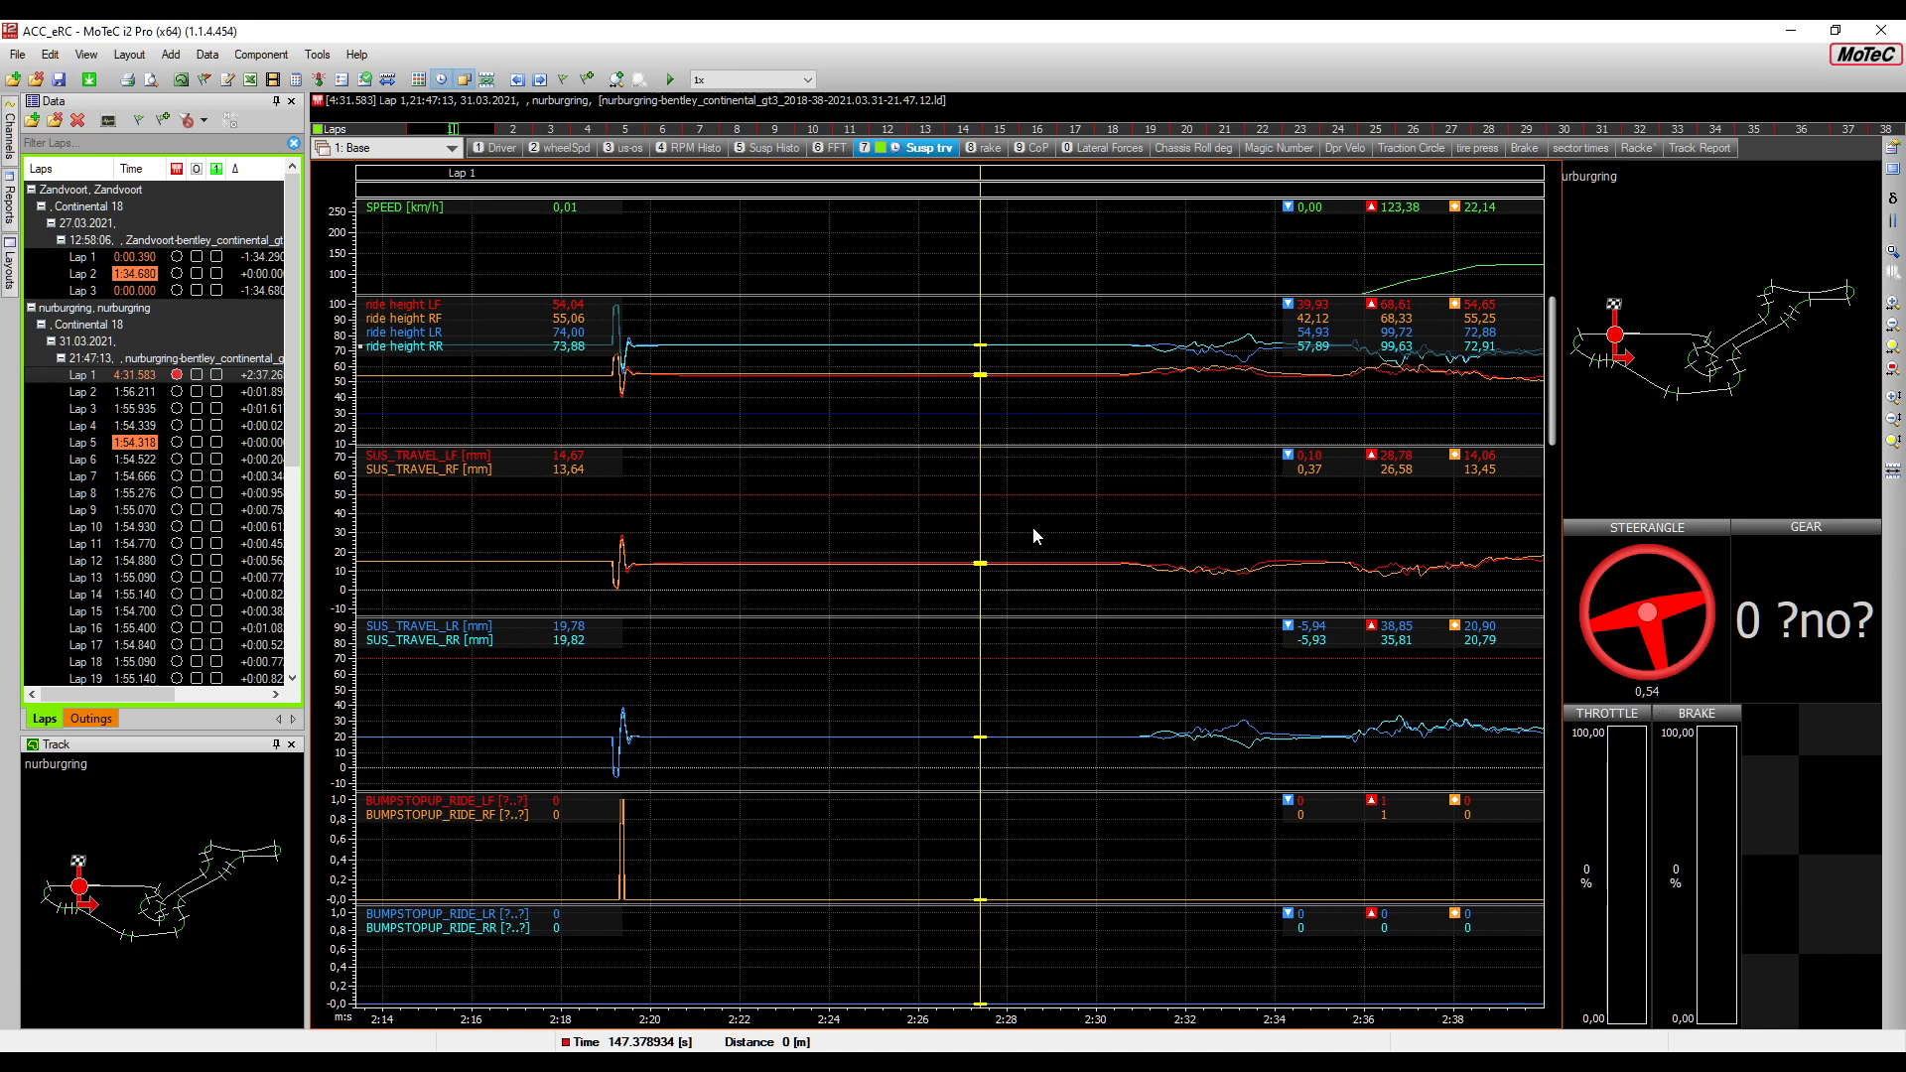
Read the static ride height and suspension travel values along the flat section of Lap 1 before the car drives off
{"action": "left_click_drag", "start_coordinate": [1022, 526], "coordinate": [712, 527]}
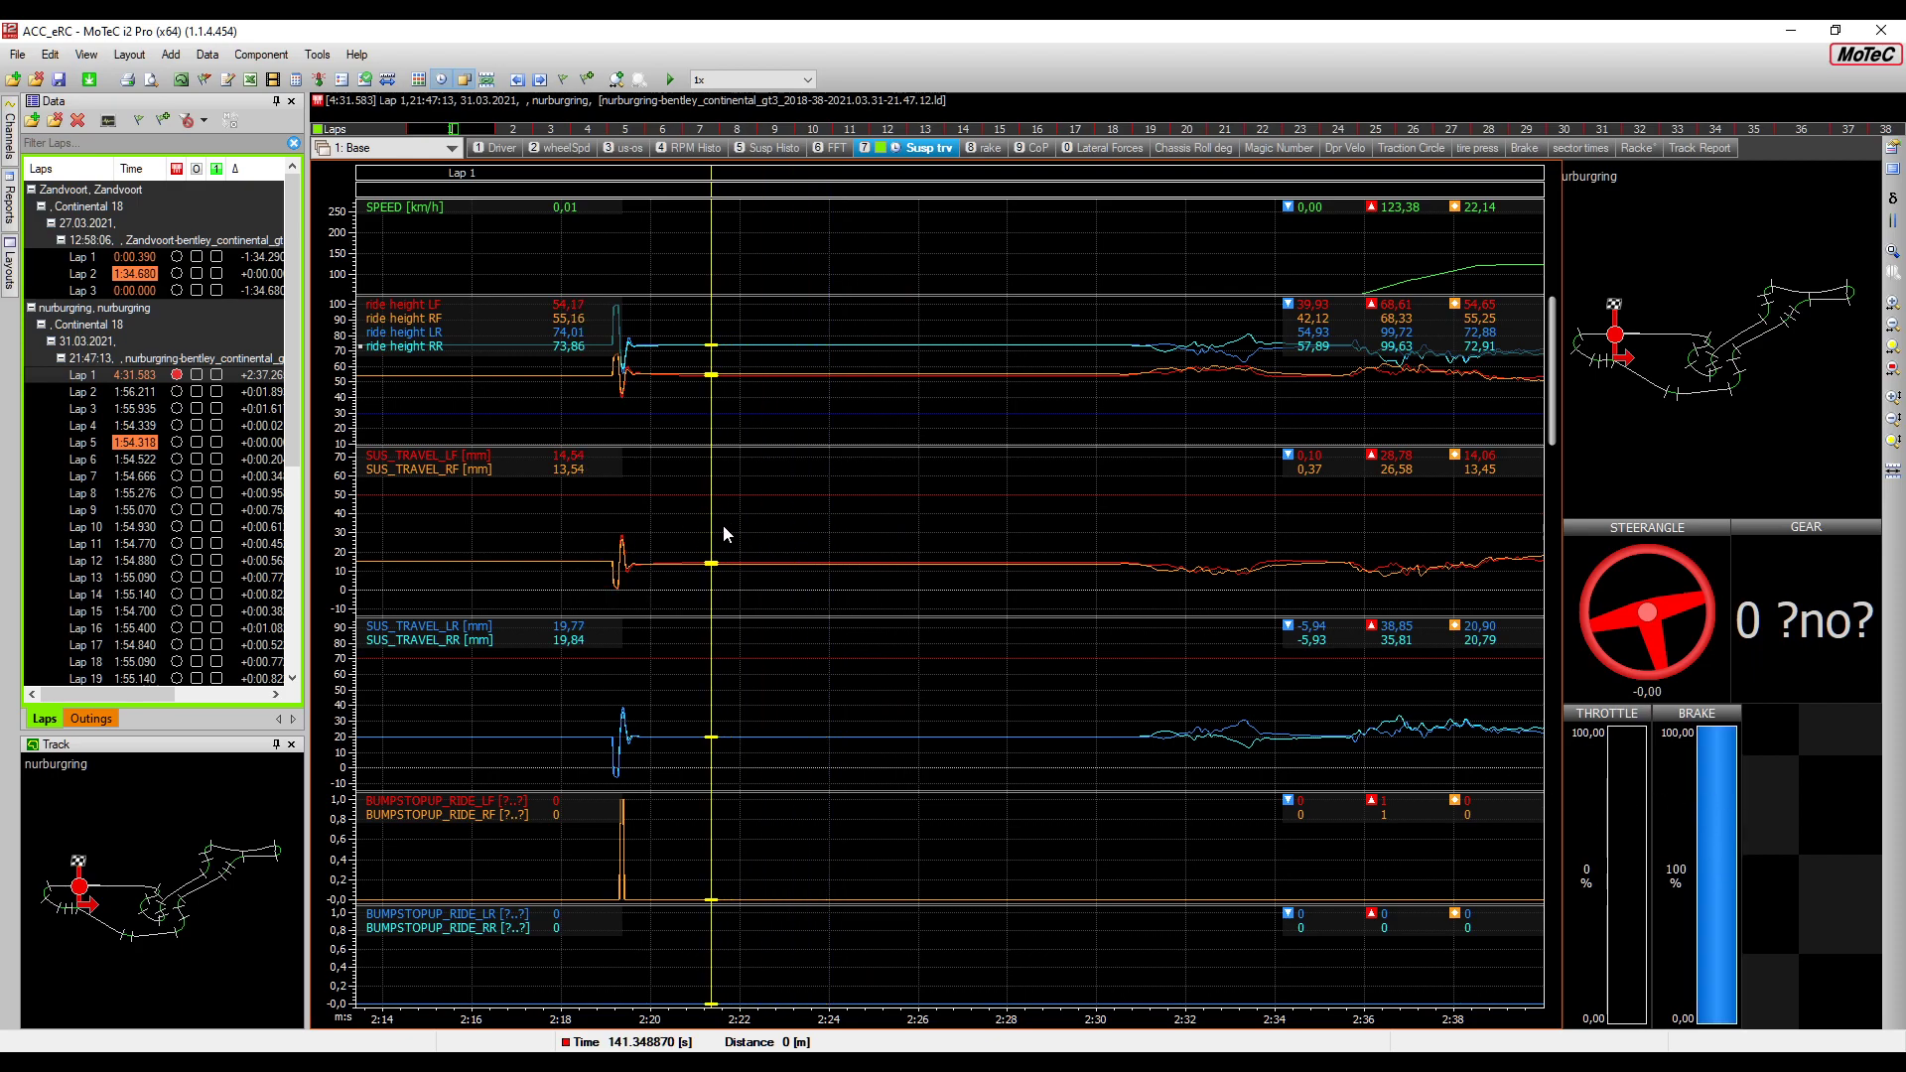
{"action": "left_click_drag", "start_coordinate": [714, 526], "coordinate": [801, 528]}
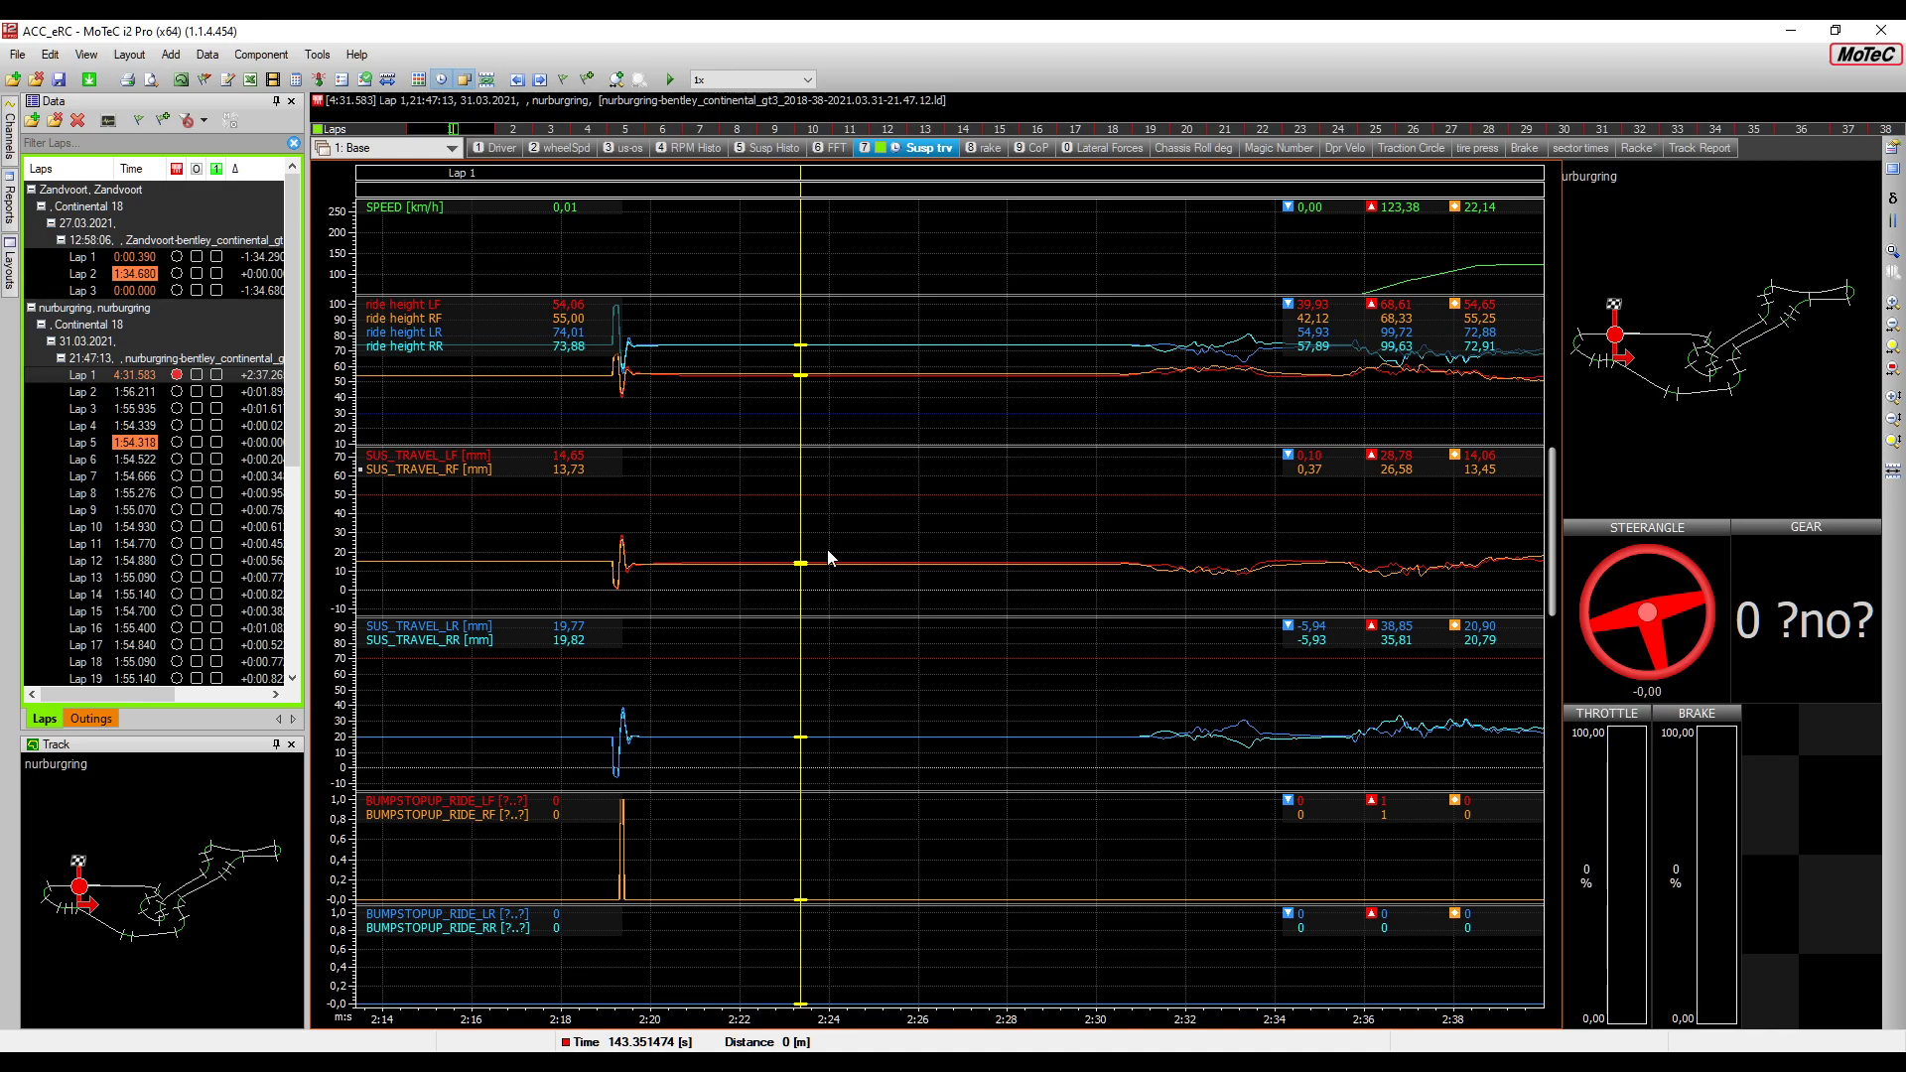
{"action": "left_click_drag", "start_coordinate": [829, 558], "coordinate": [919, 514]}
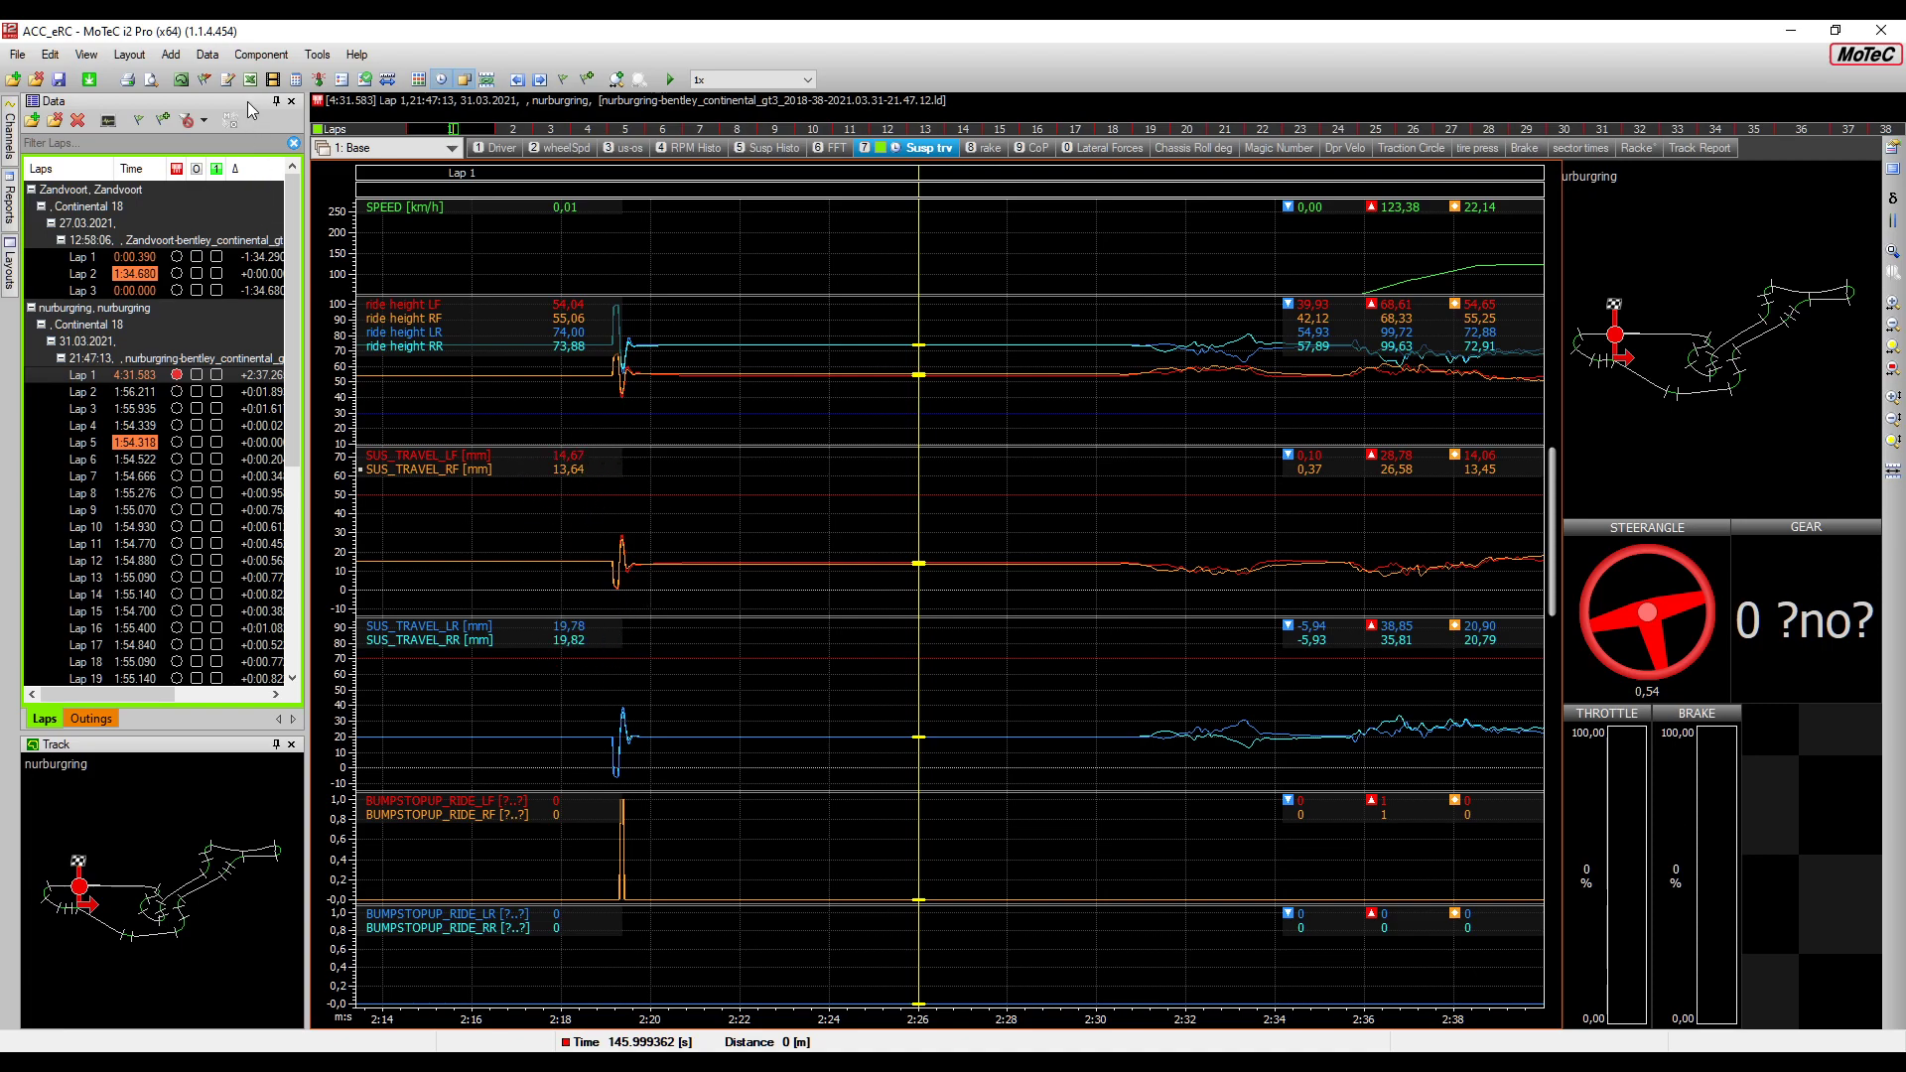
Open the Maths editor and display the constants of the setup math source
{"action": "left_click", "coordinate": [296, 81]}
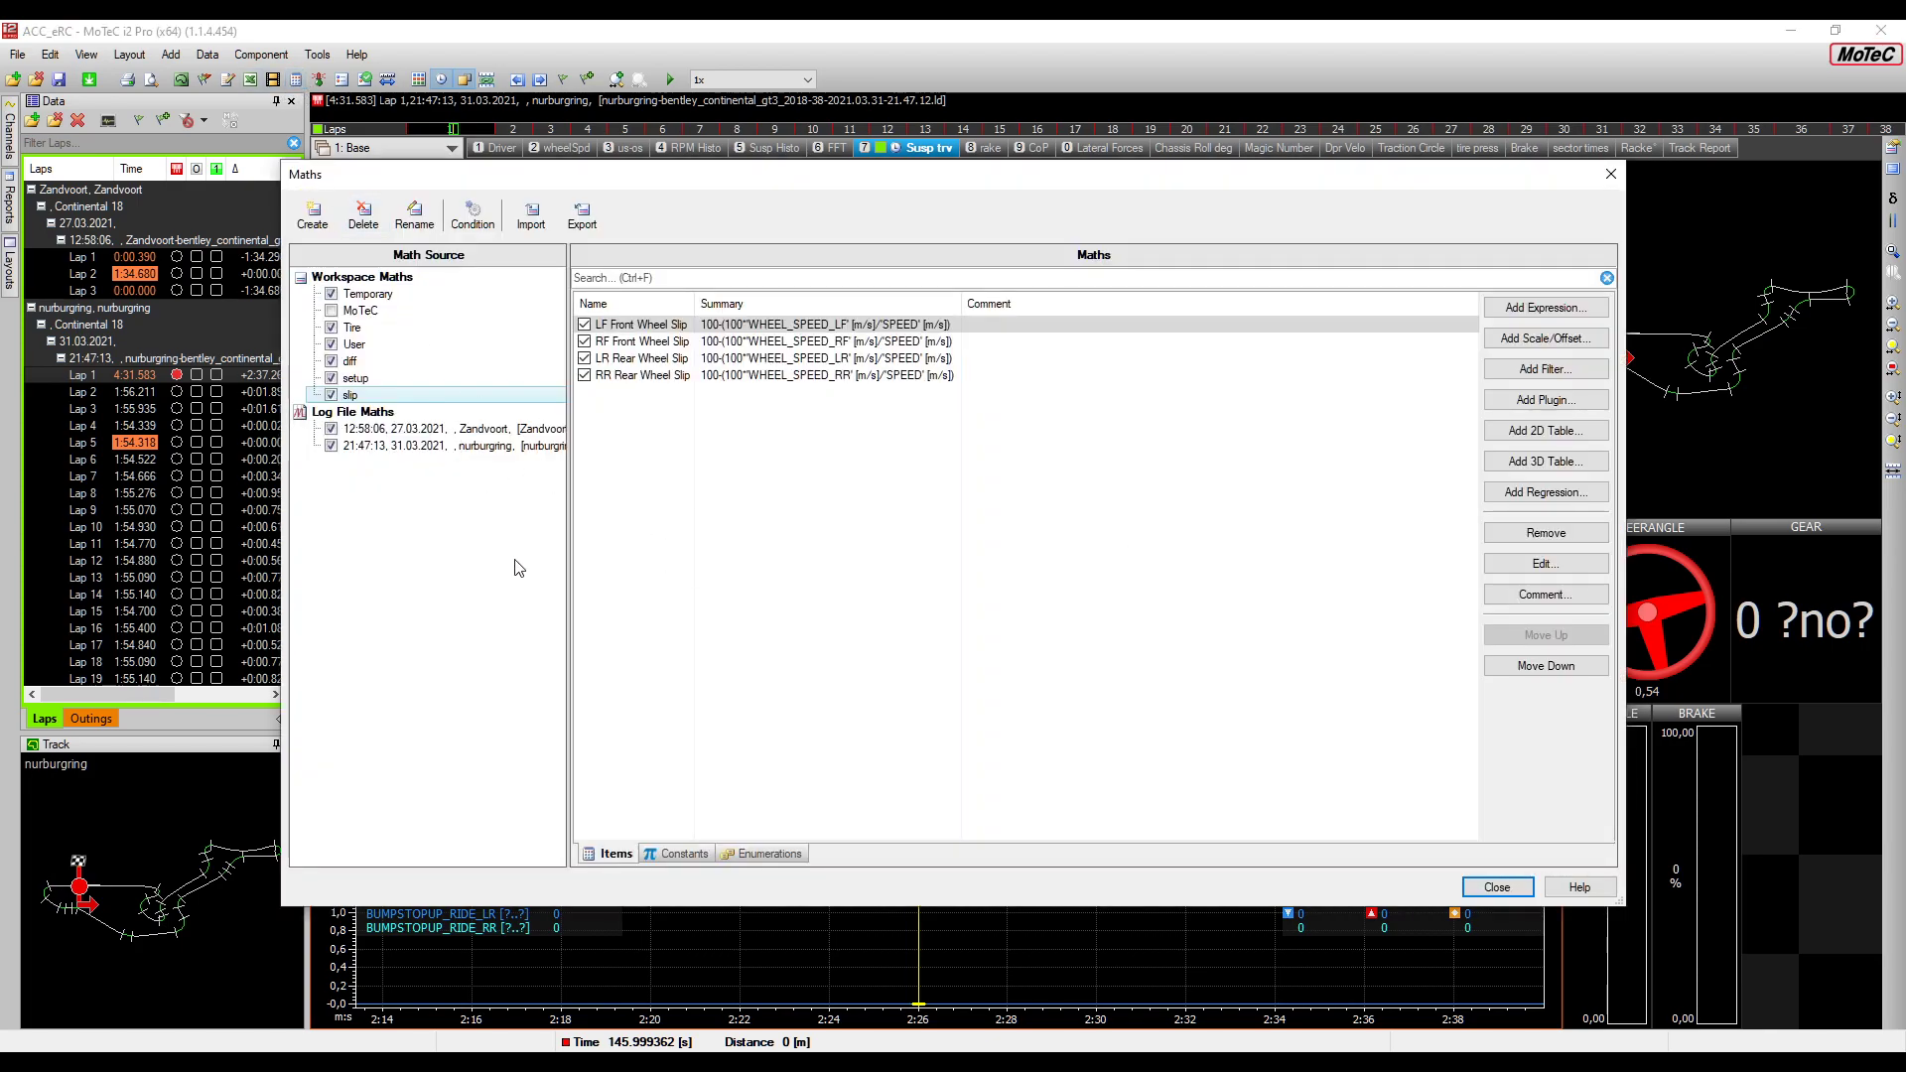
{"action": "left_click", "coordinate": [685, 852]}
{"action": "left_click", "coordinate": [366, 379]}
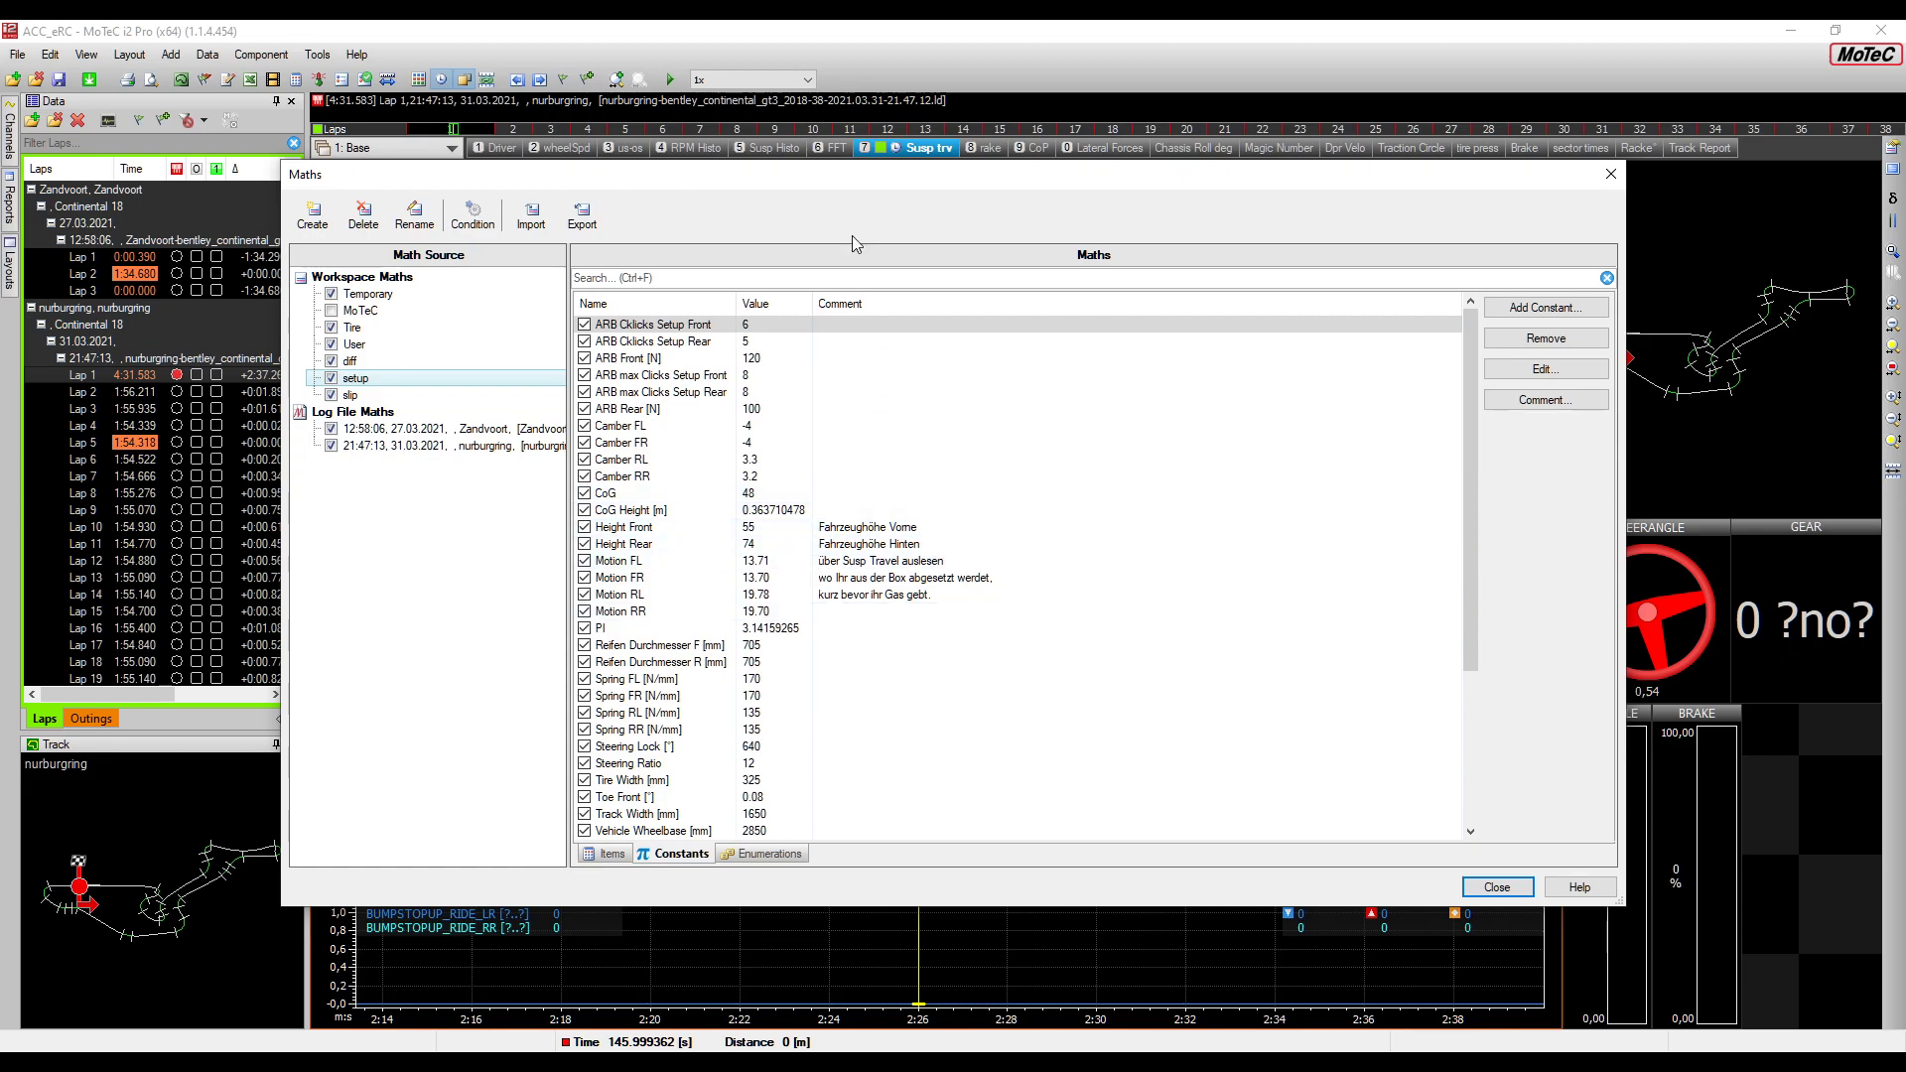
{"action": "left_click_drag", "start_coordinate": [832, 187], "coordinate": [814, 240]}
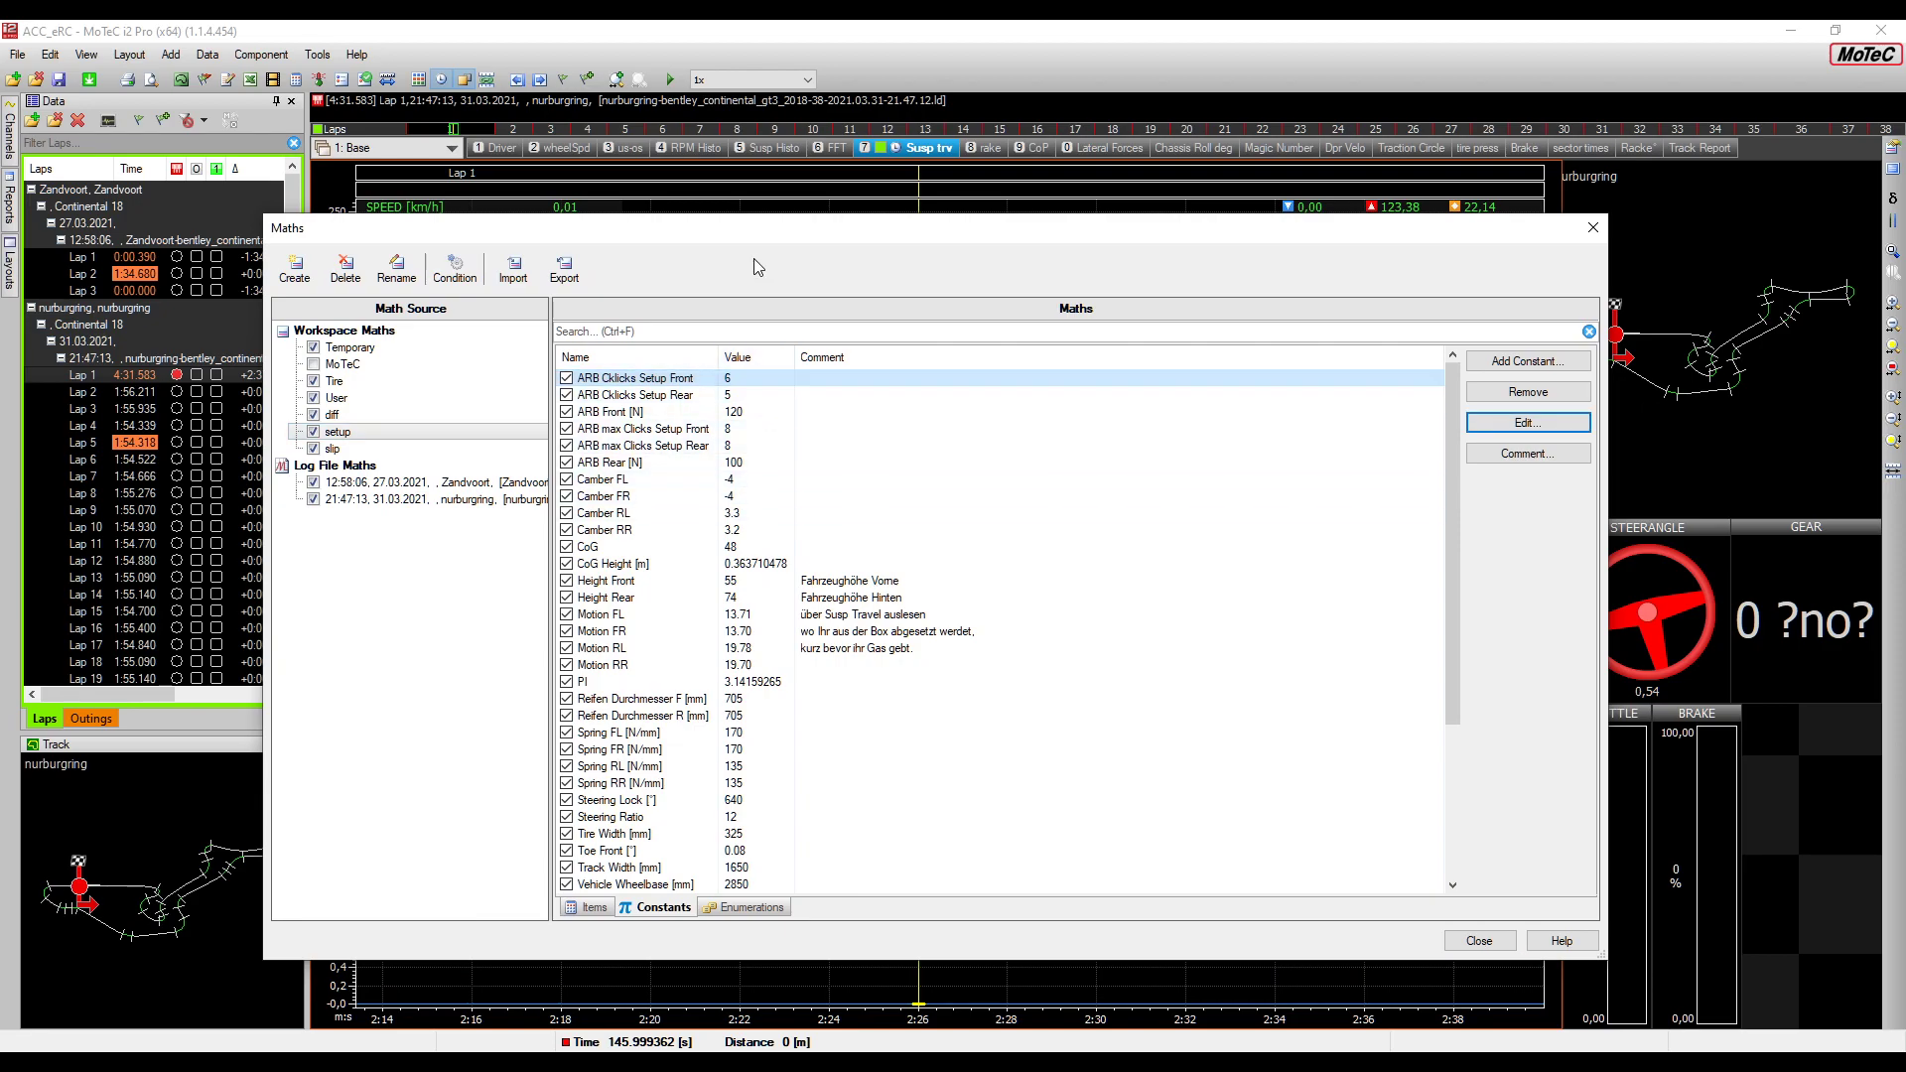
{"action": "left_click_drag", "start_coordinate": [751, 232], "coordinate": [688, 171]}
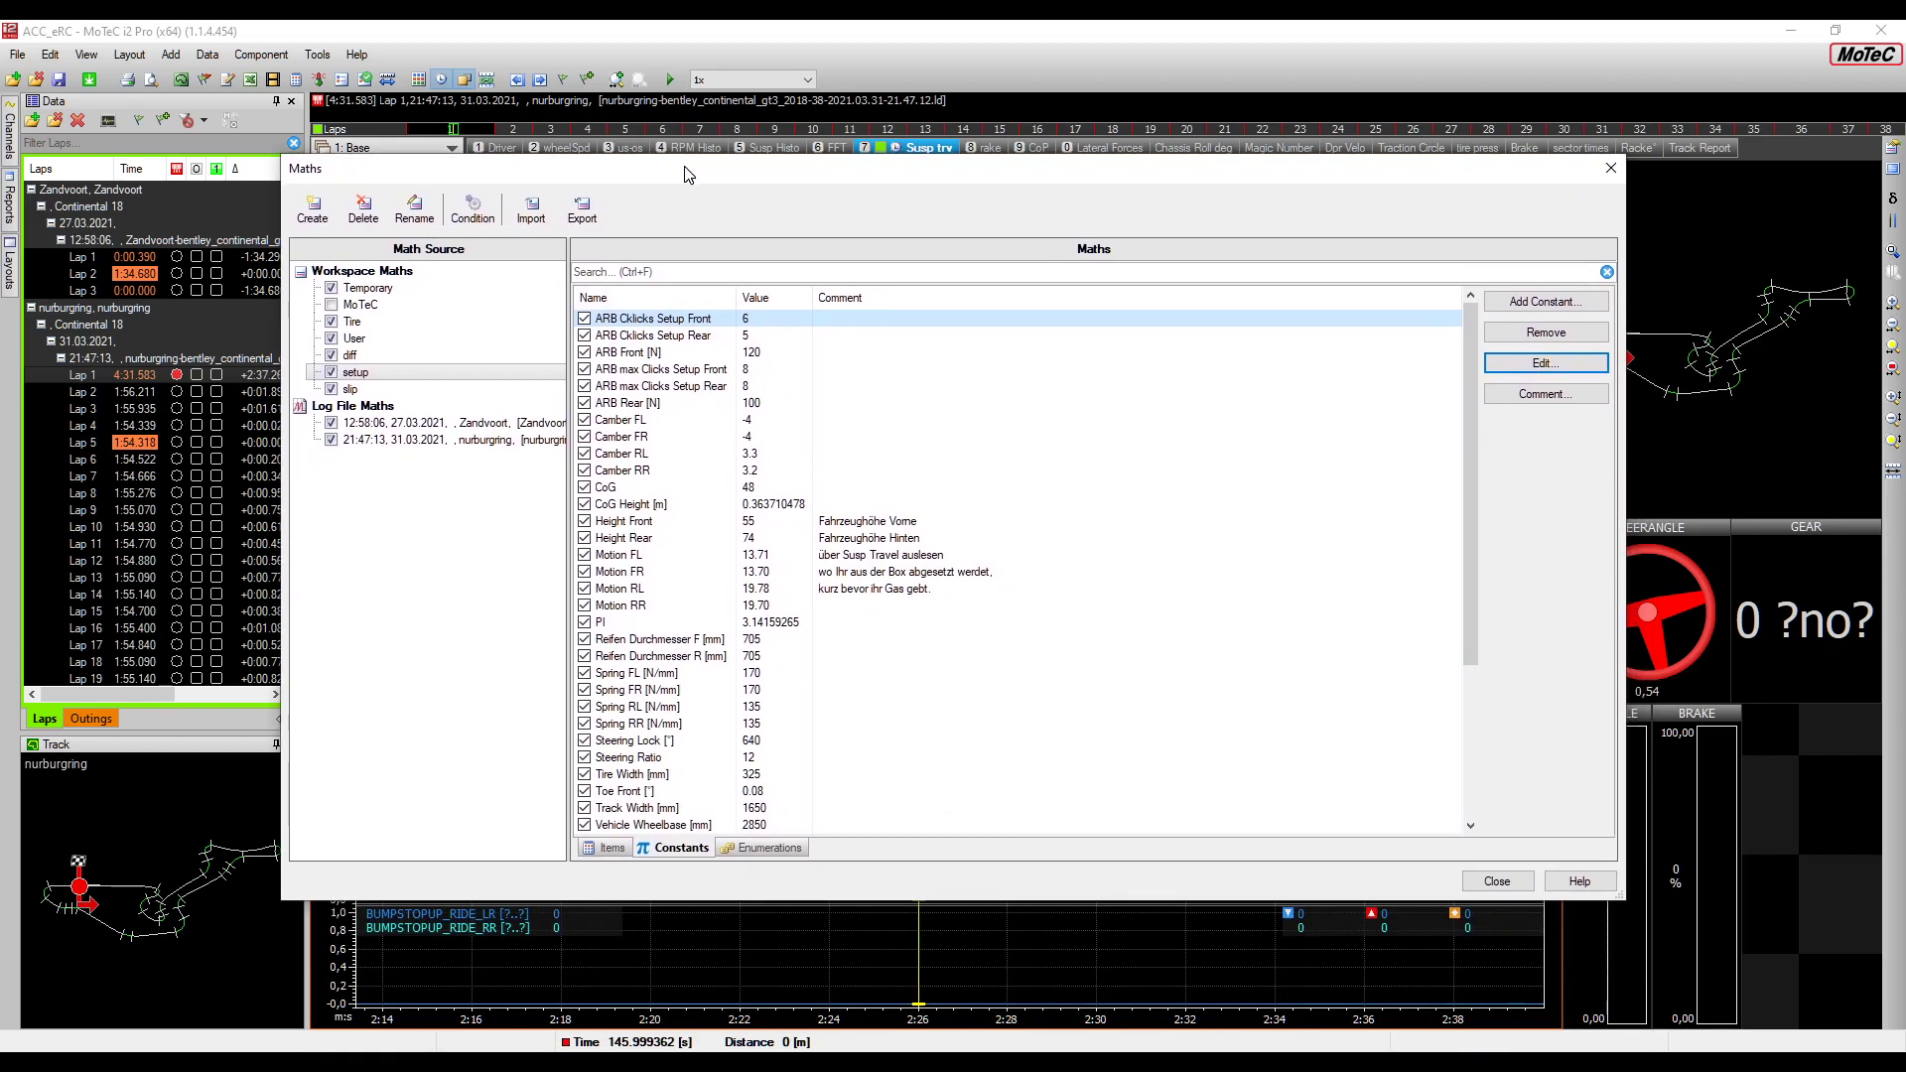
Check the properties of the ARB max Clicks Setup Rear constant and close them without a change
{"action": "left_click", "coordinate": [774, 369]}
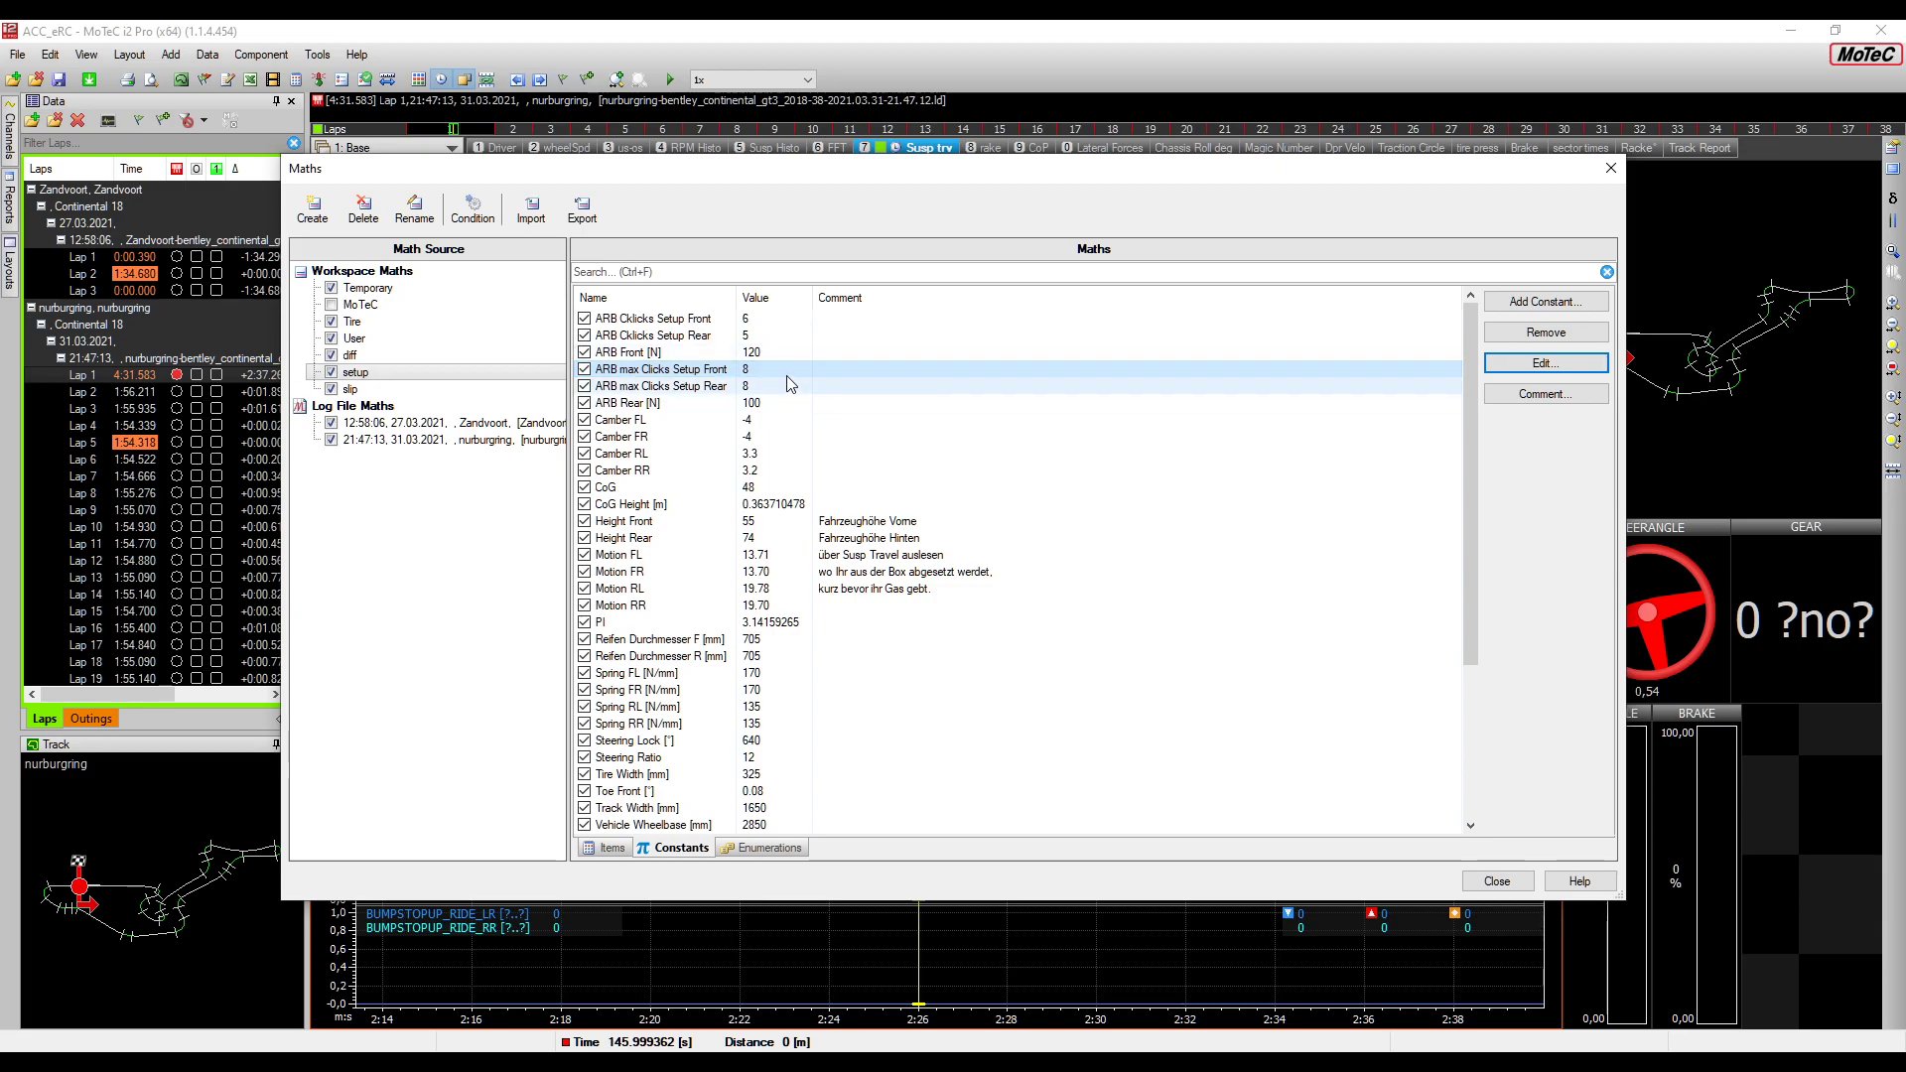
{"action": "double_click", "coordinate": [775, 390]}
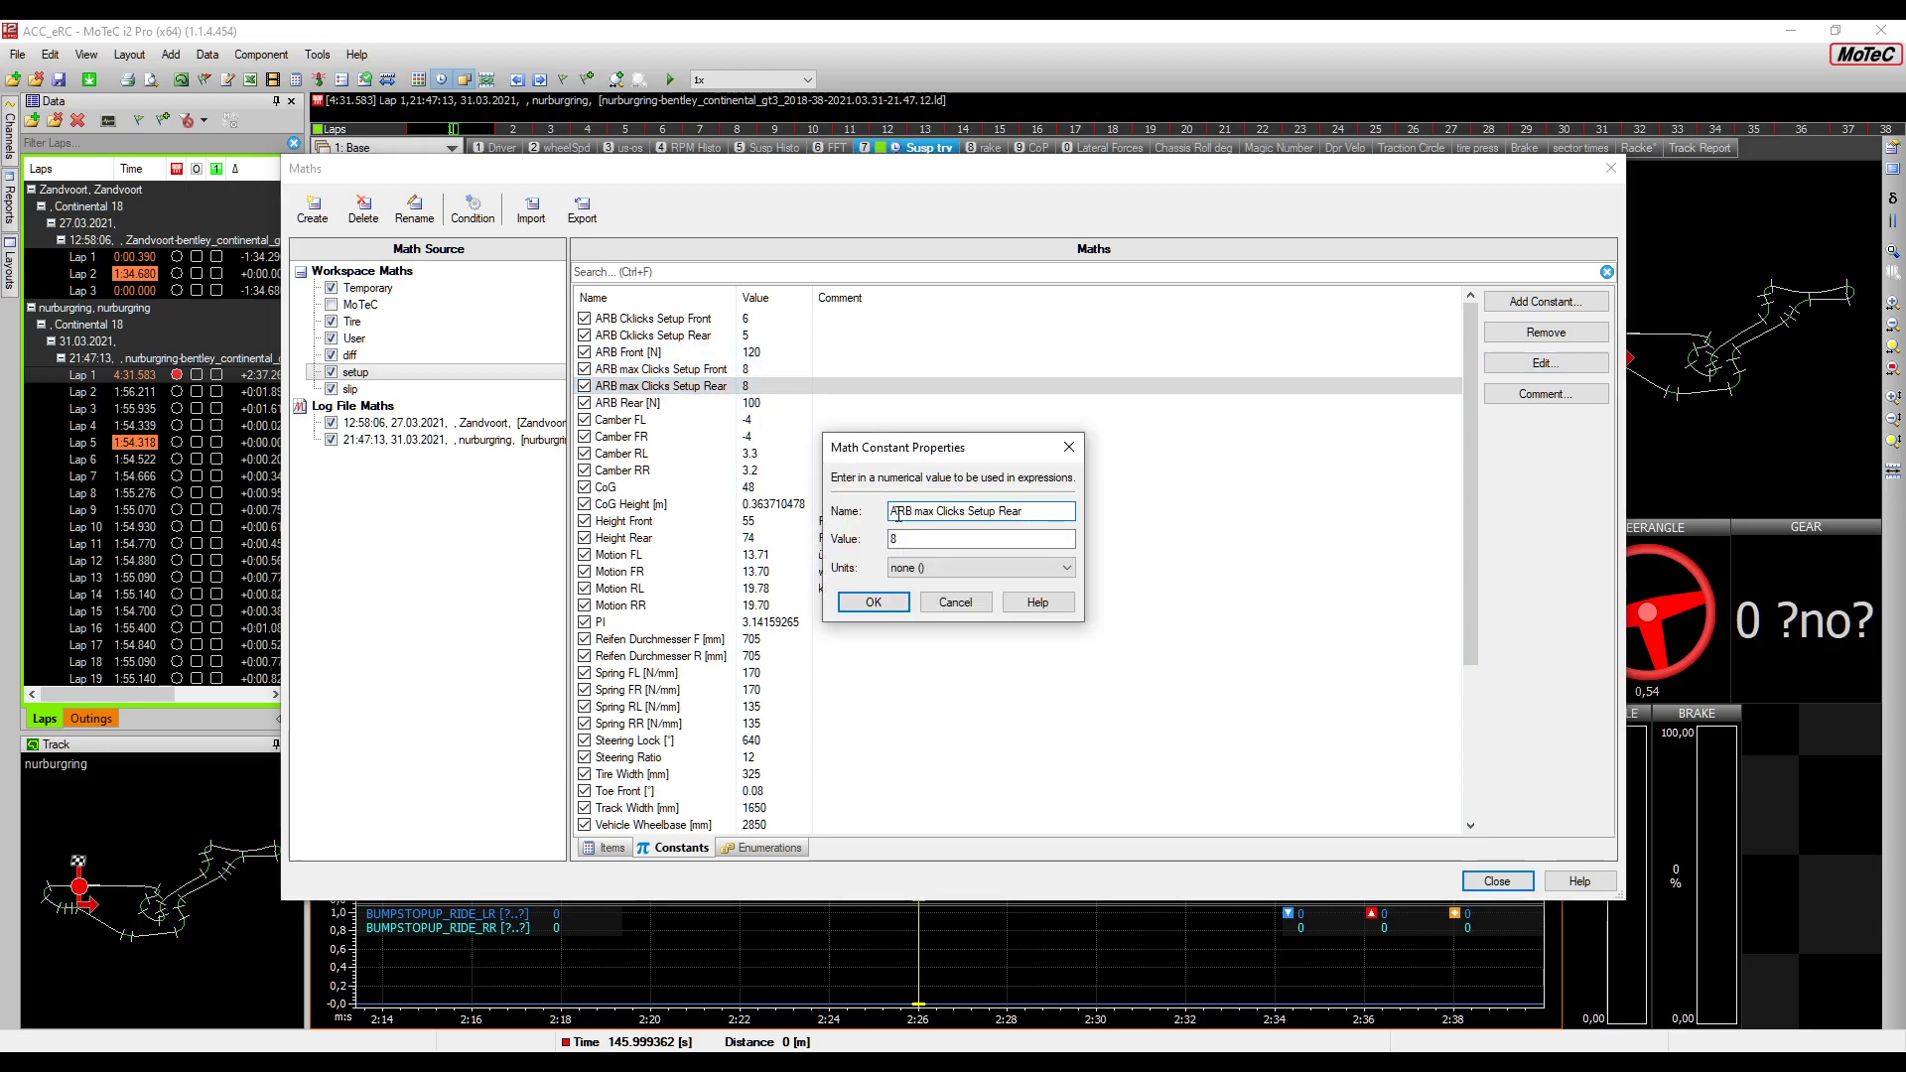
{"action": "key", "text": "Tab"}
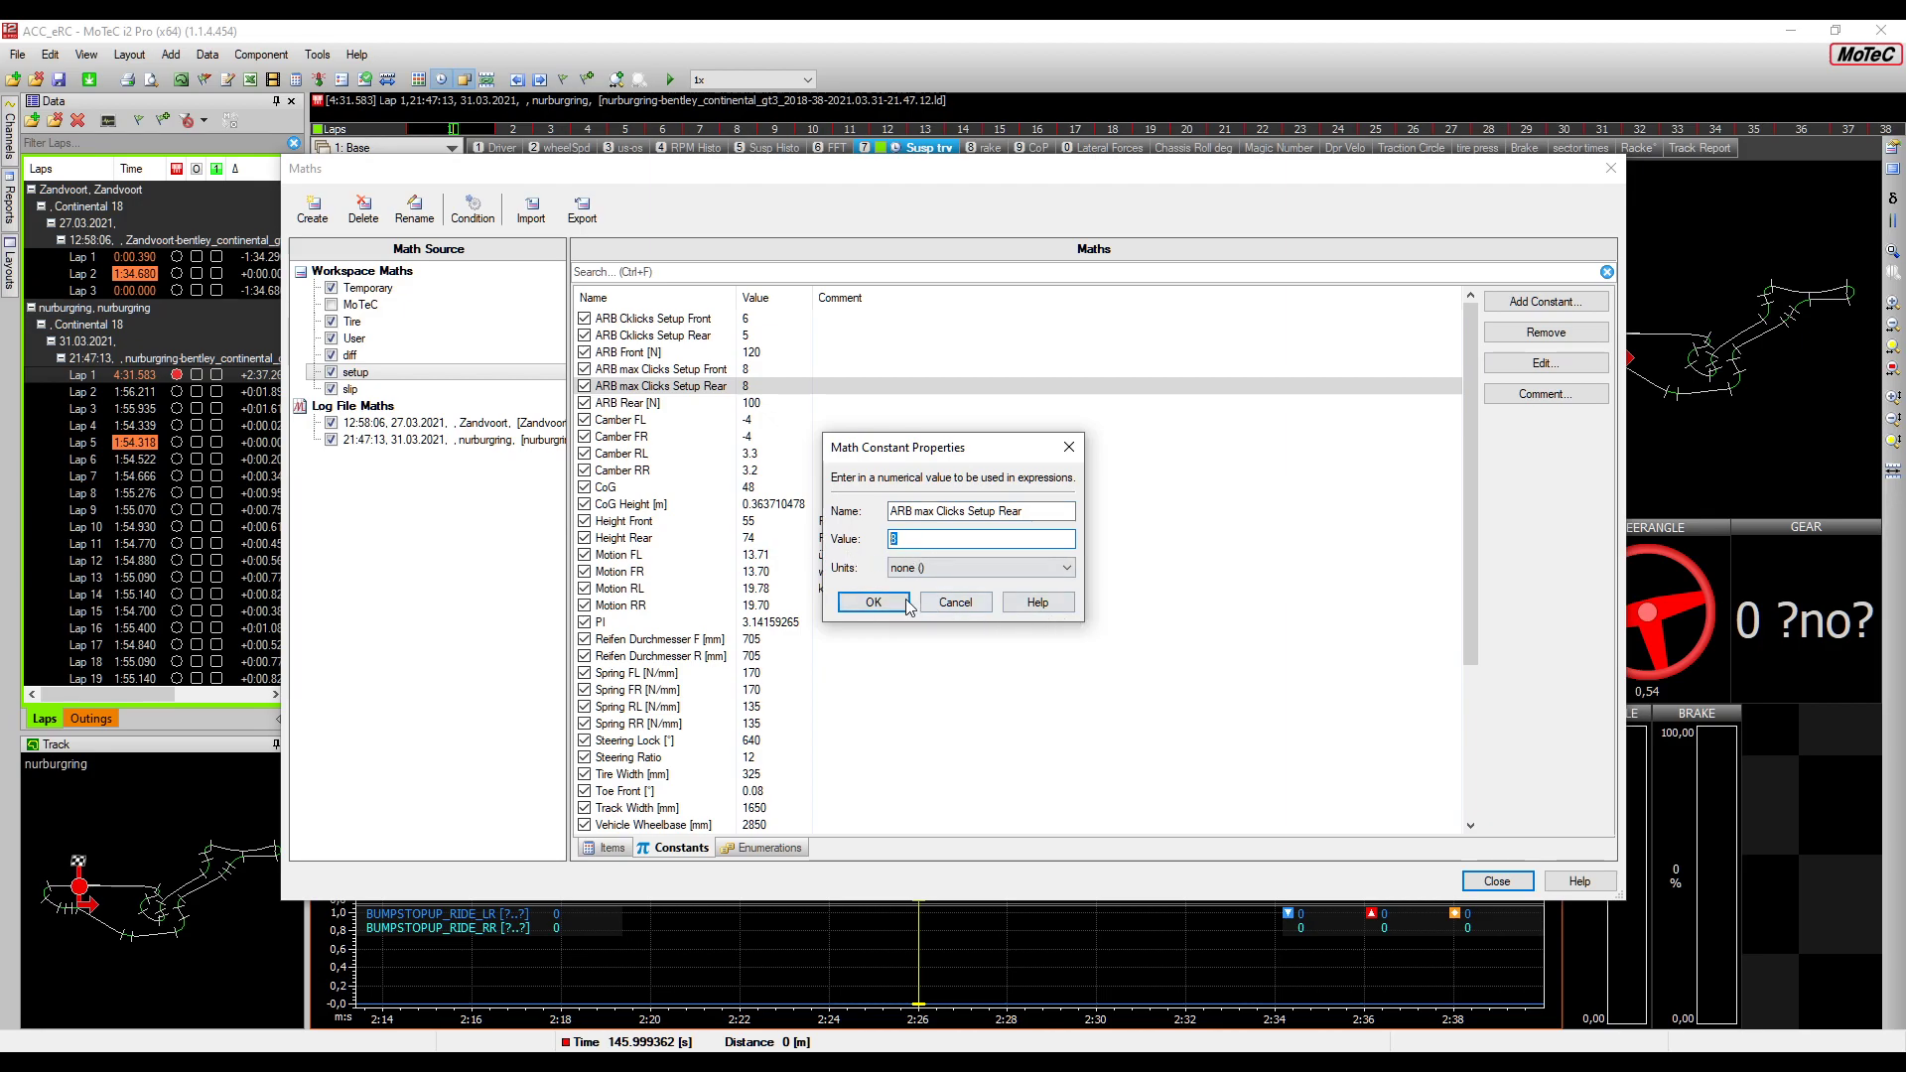
{"action": "left_click", "coordinate": [874, 602]}
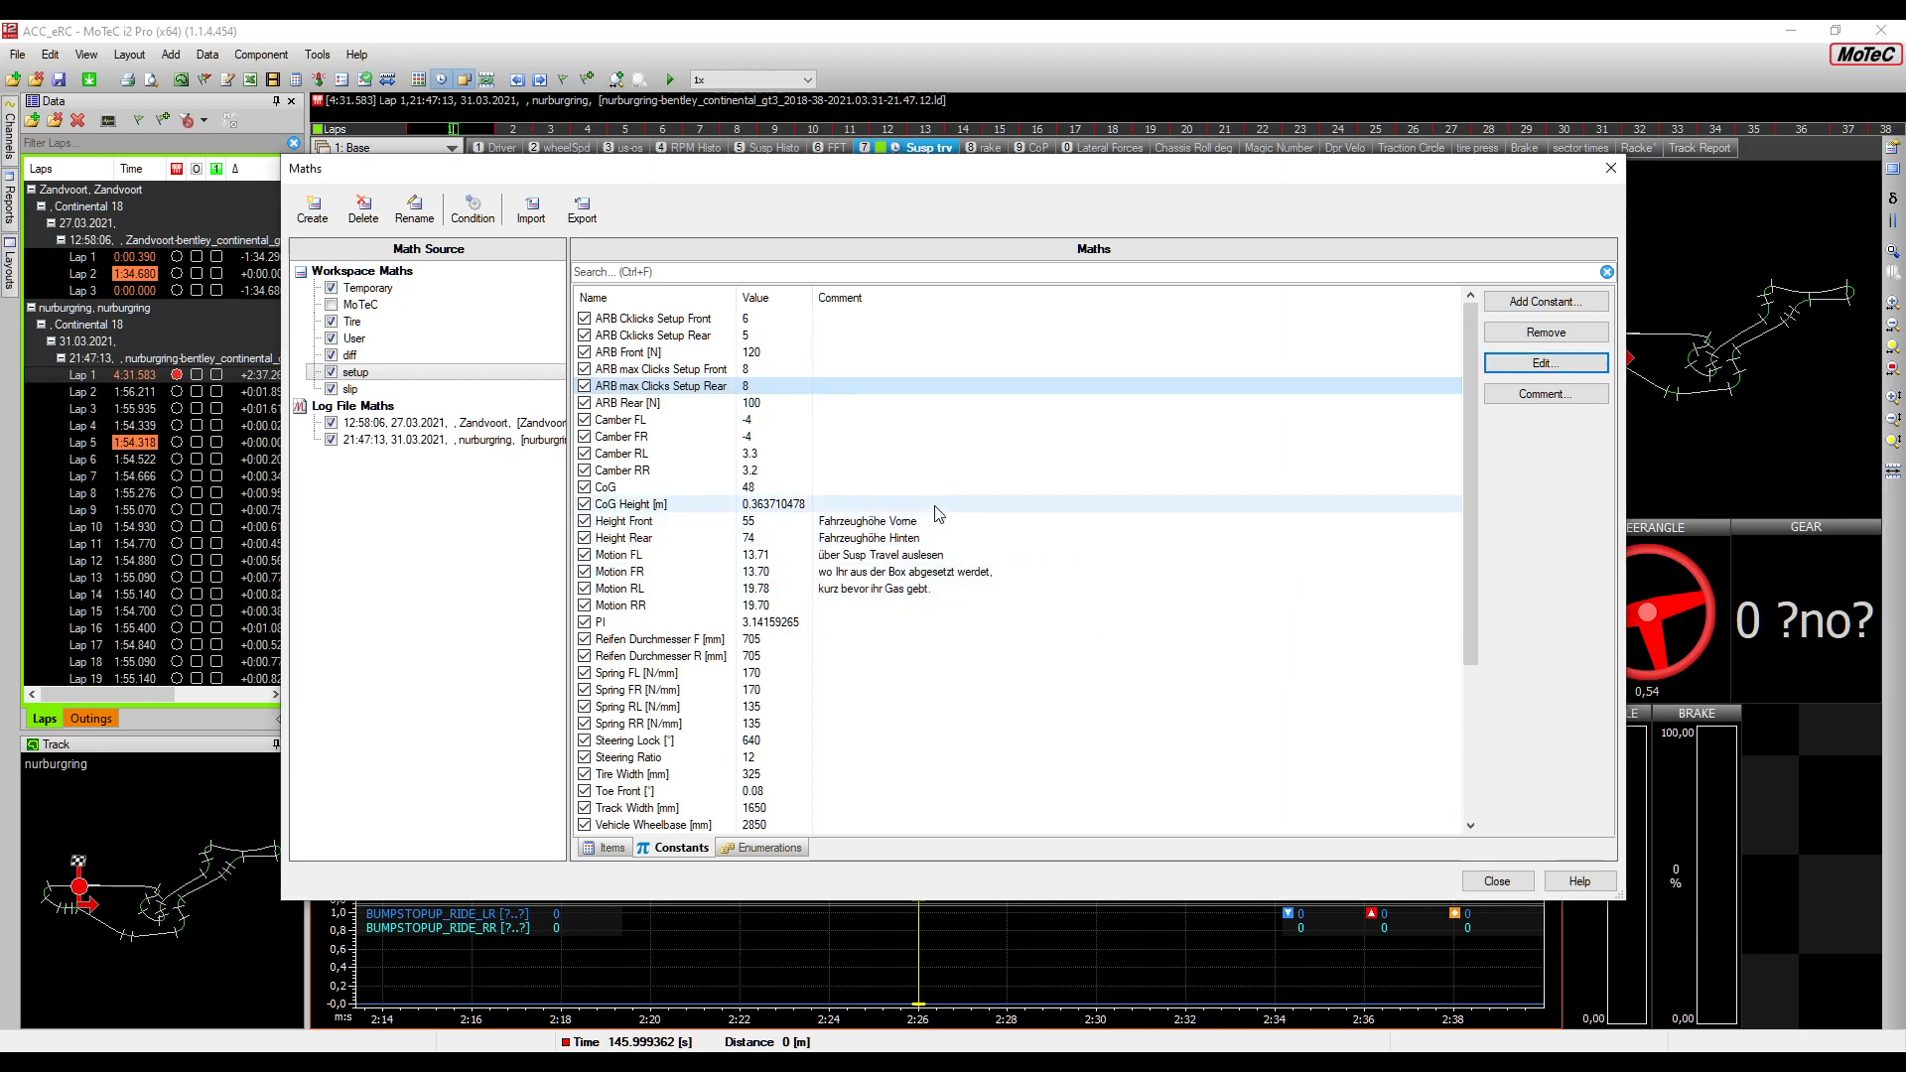
Review the front and rear camber constants and the CoG constant
{"action": "left_click", "coordinate": [890, 421]}
{"action": "left_click", "coordinate": [781, 437]}
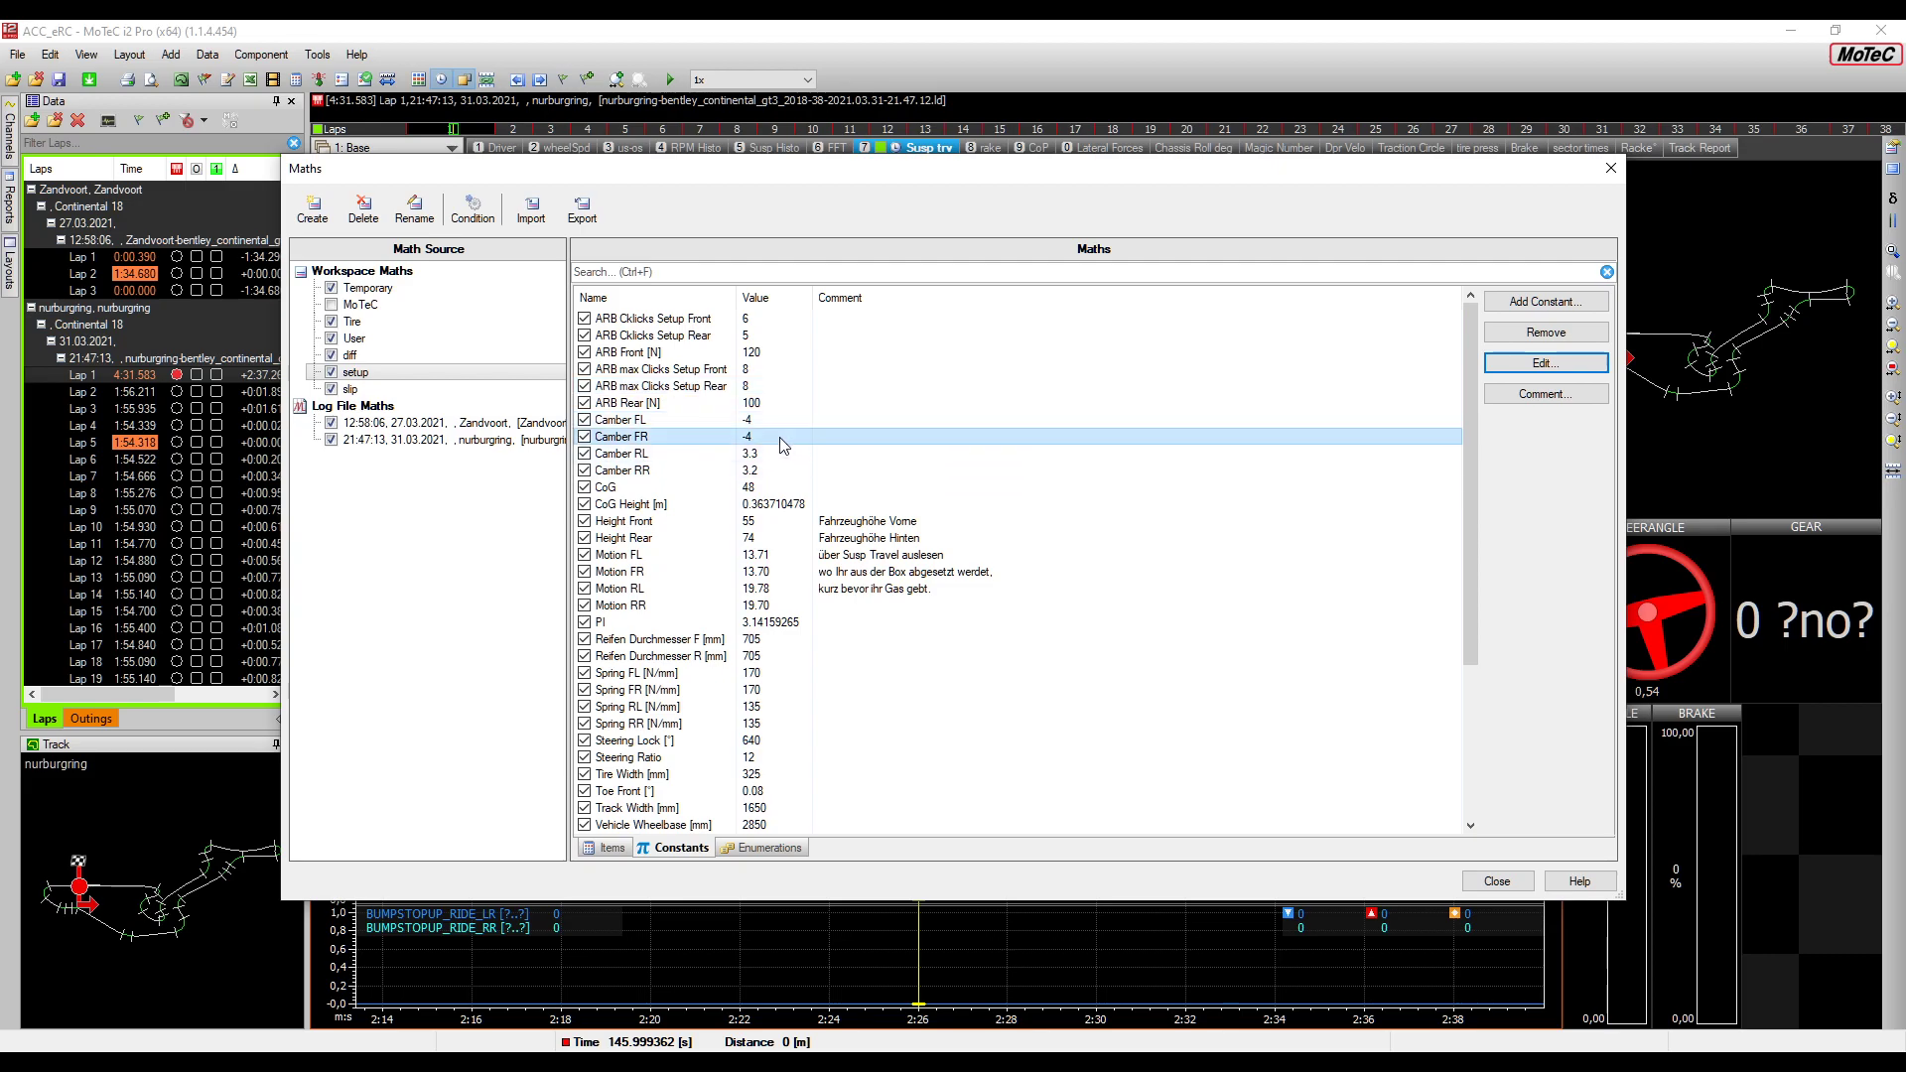
{"action": "left_click", "coordinate": [777, 453]}
{"action": "left_click", "coordinate": [779, 488]}
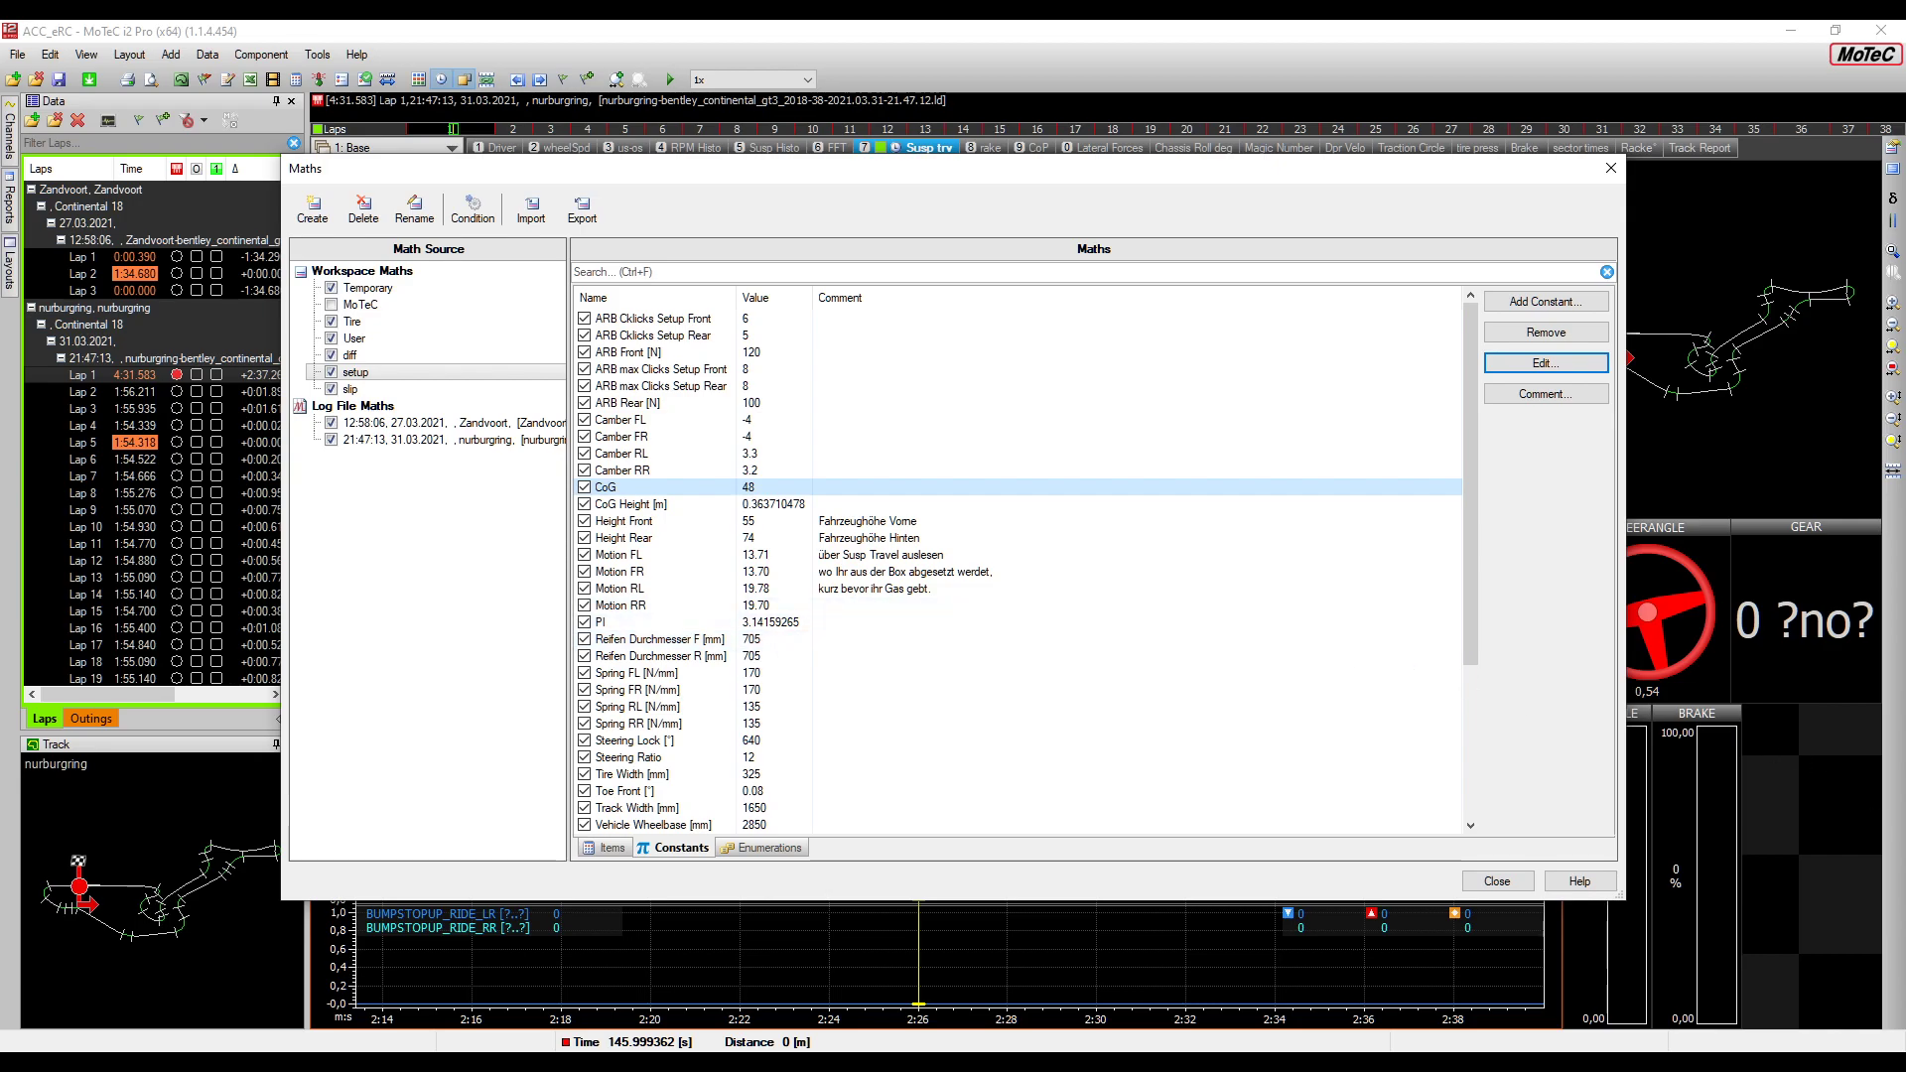
Open the readme text file and look through its GT3 centre of gravity and track width lists
{"action": "key", "text": "super+e"}
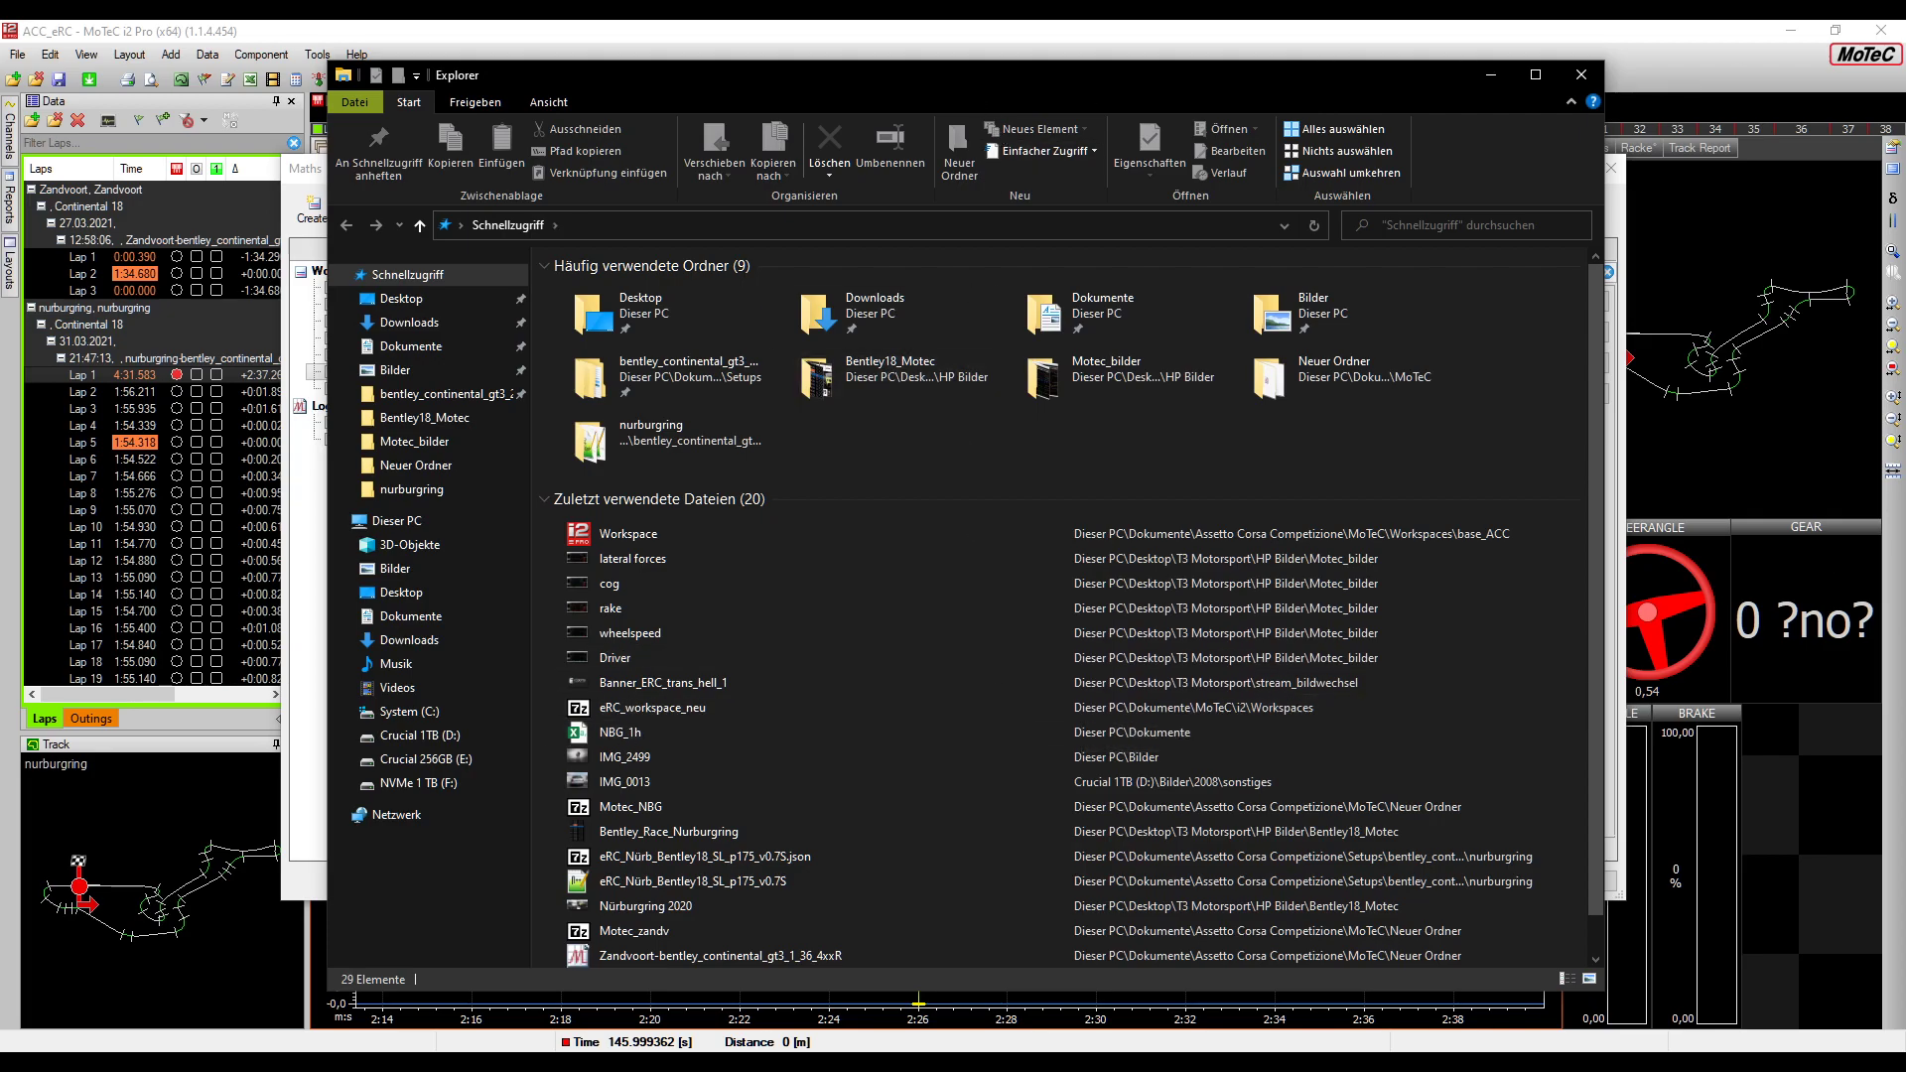
{"action": "left_click", "coordinate": [1582, 74]}
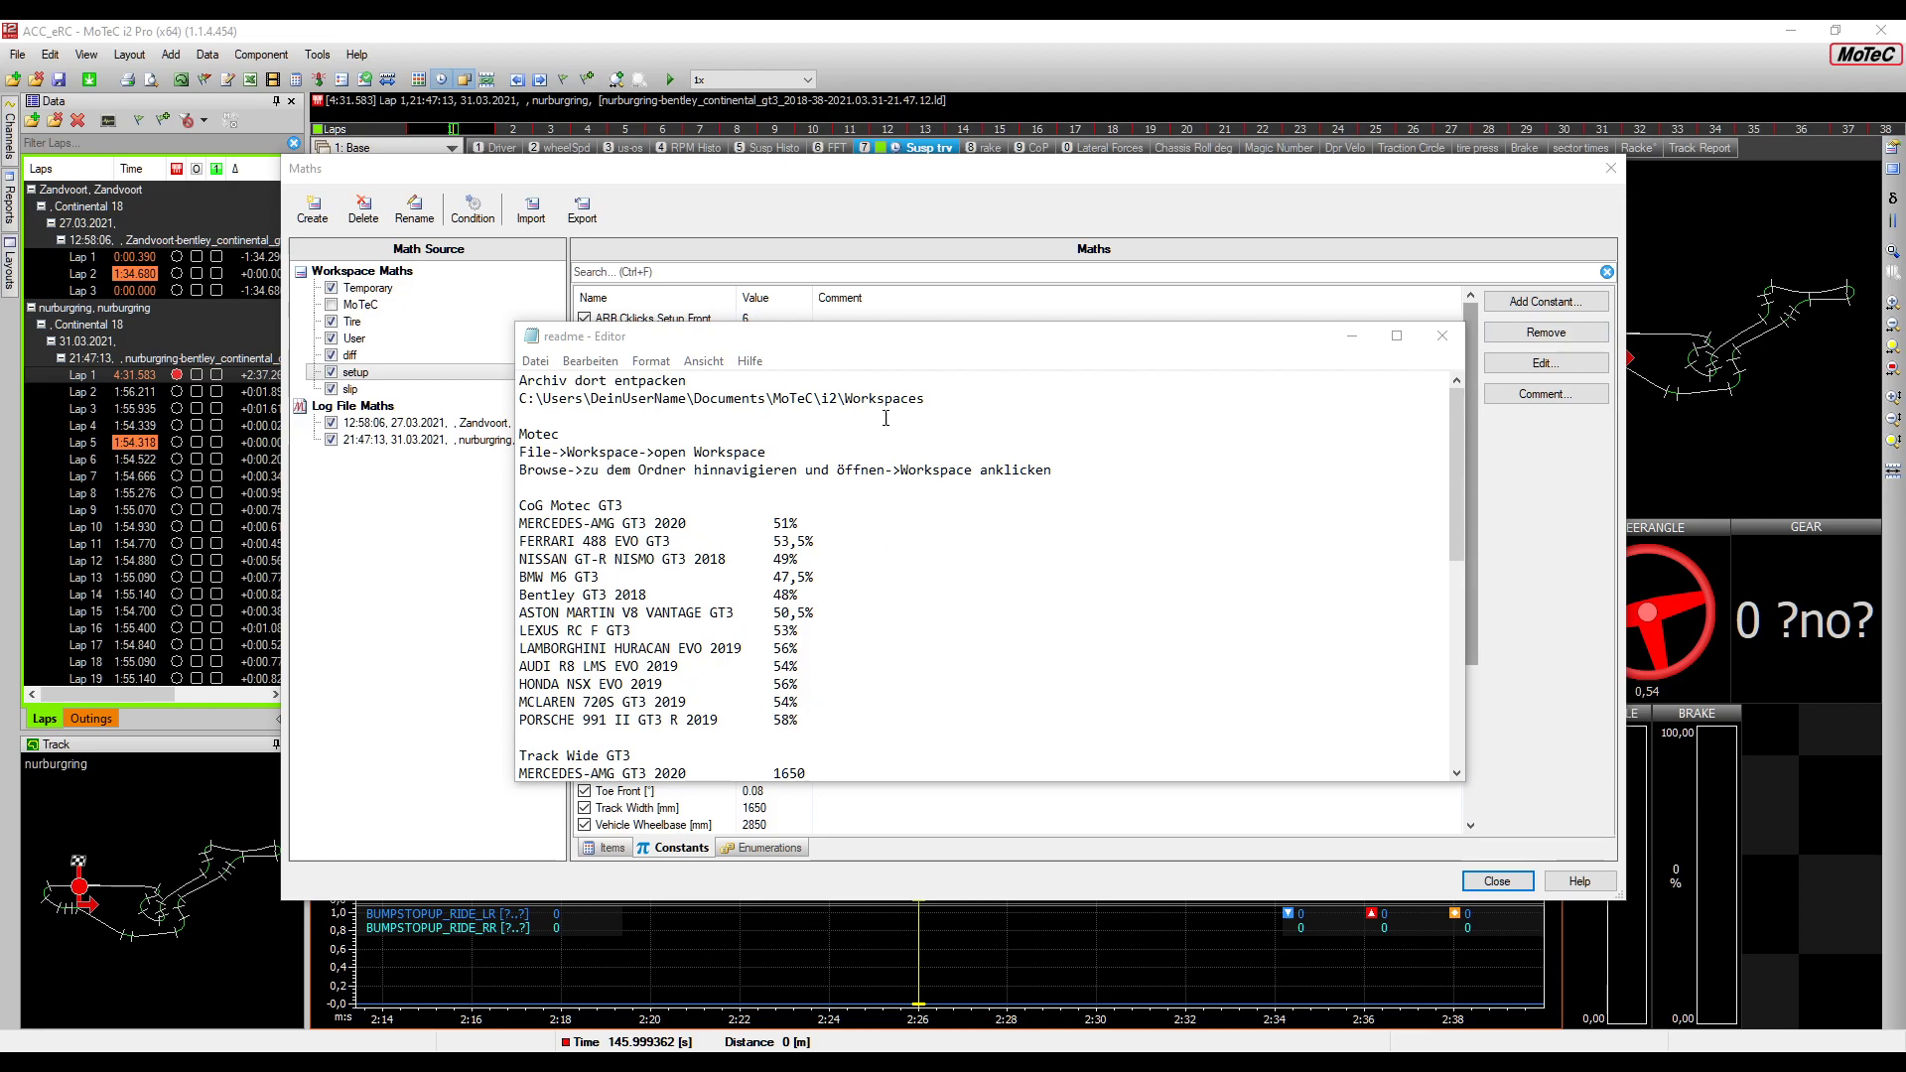
{"action": "left_click_drag", "start_coordinate": [861, 344], "coordinate": [860, 519]}
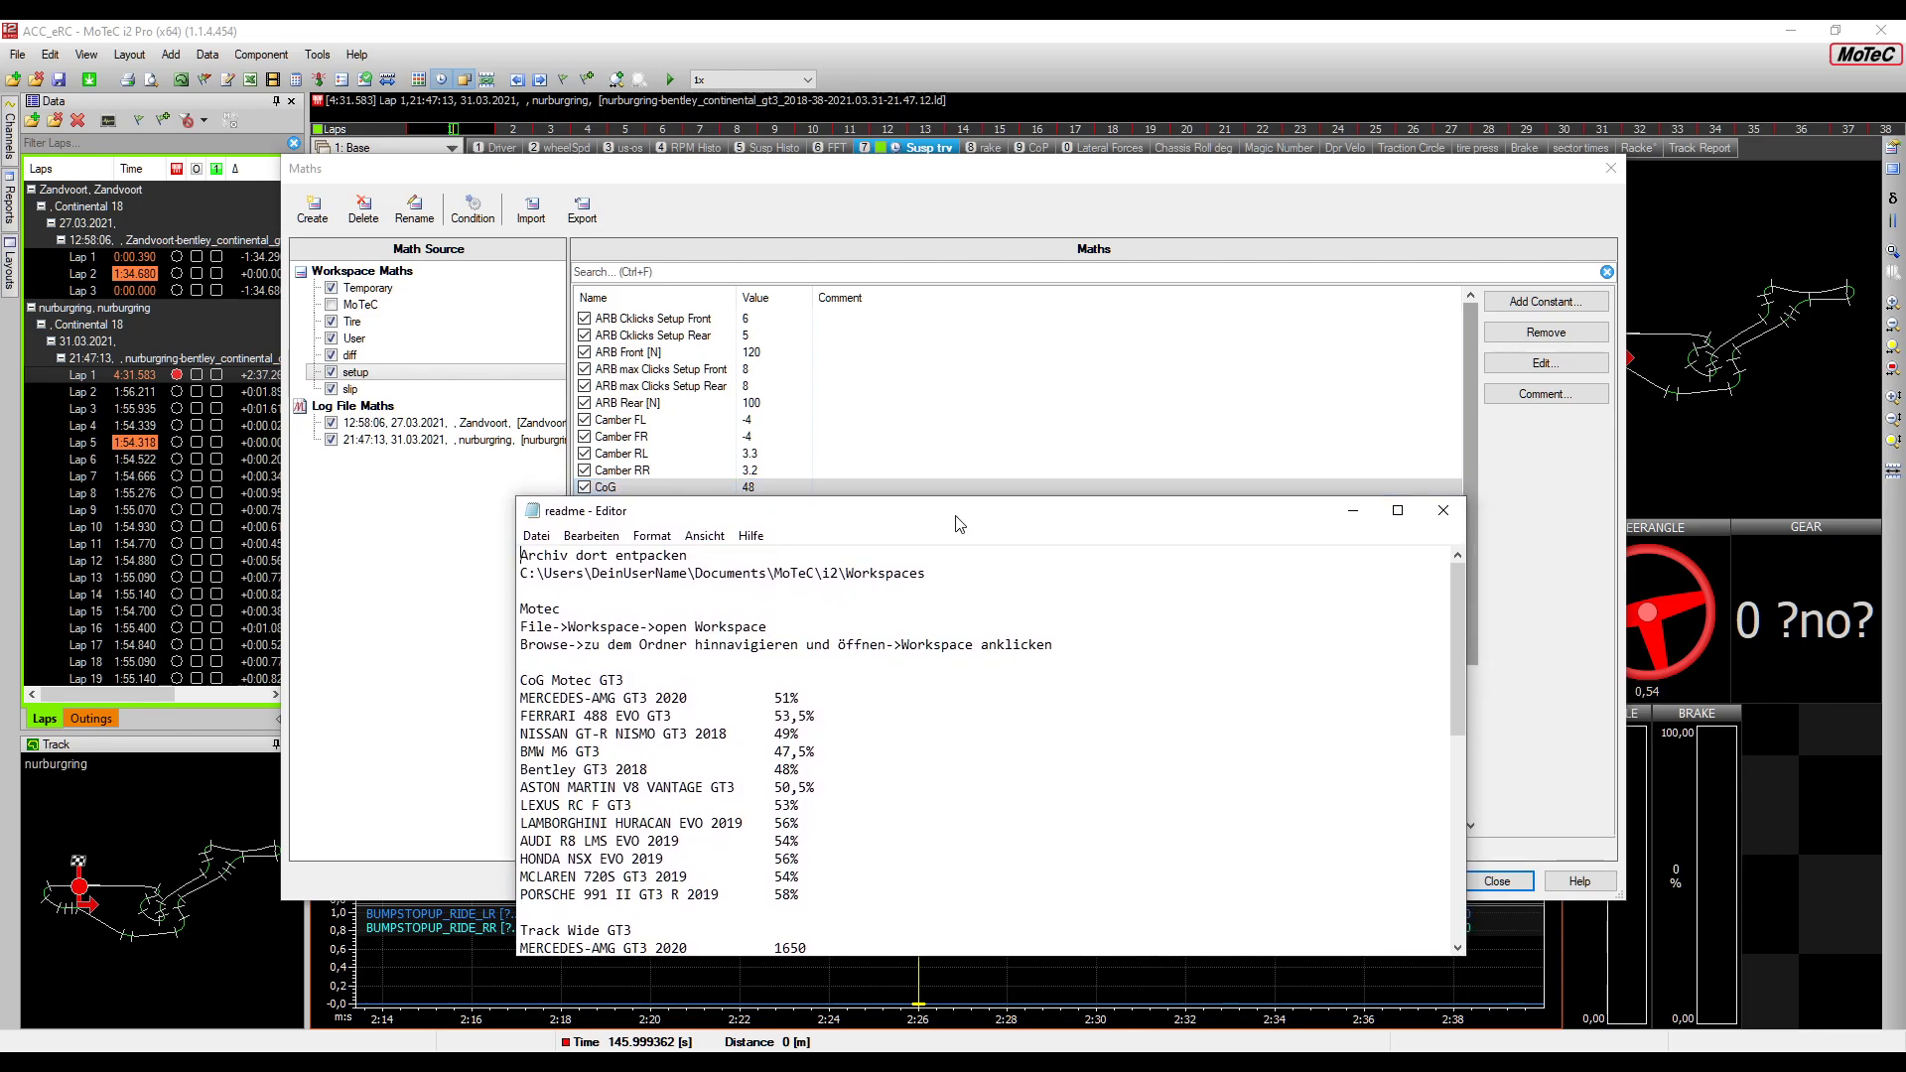
{"action": "left_click_drag", "start_coordinate": [959, 524], "coordinate": [944, 366]}
{"action": "scroll", "coordinate": [908, 737], "scroll_direction": "down", "scroll_amount": 5}
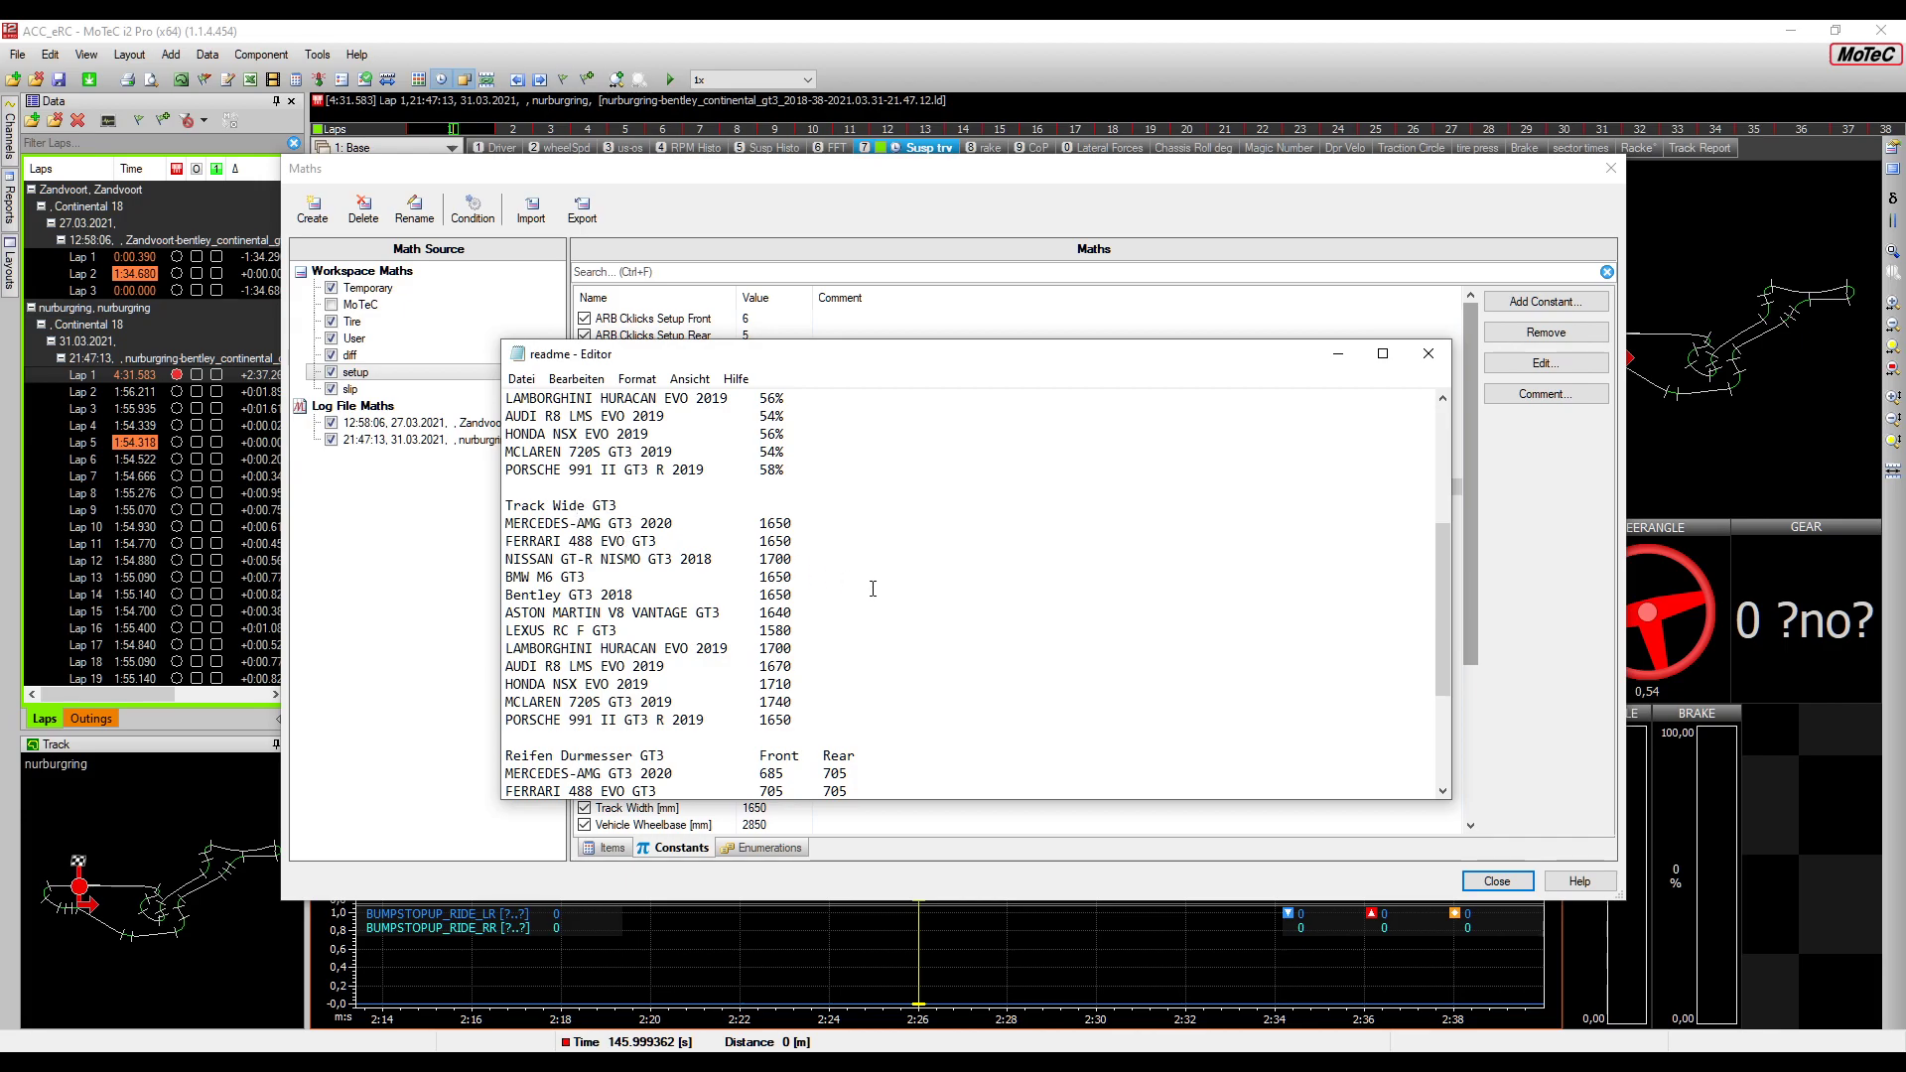
Correct the readme heading to "Track Width GT3", then save and close the file
{"action": "key", "text": "BackSpace"}
{"action": "mouse_move", "coordinate": [789, 358]}
{"action": "left_mouse_down"}
{"action": "mouse_move", "coordinate": [830, 825]}
{"action": "mouse_move", "coordinate": [818, 359]}
{"action": "left_mouse_up"}
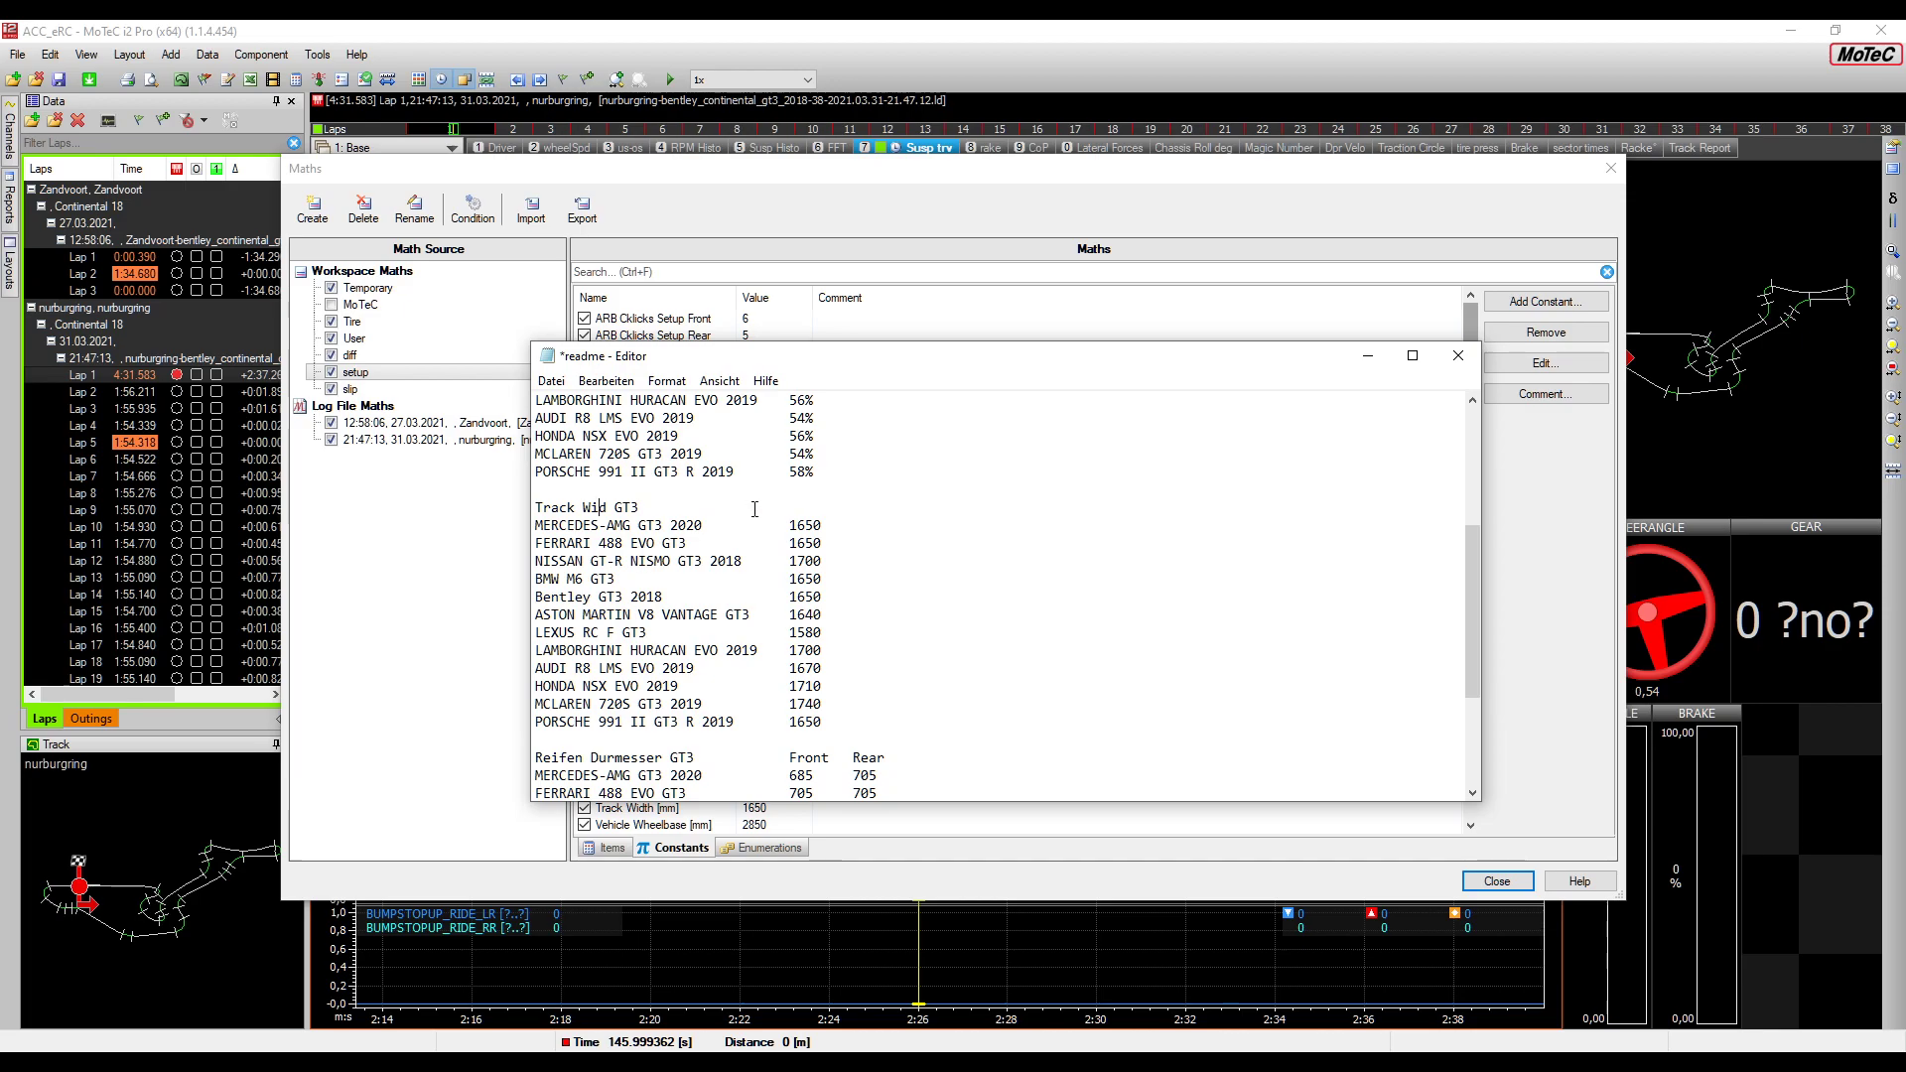
{"action": "type", "text": "th"}
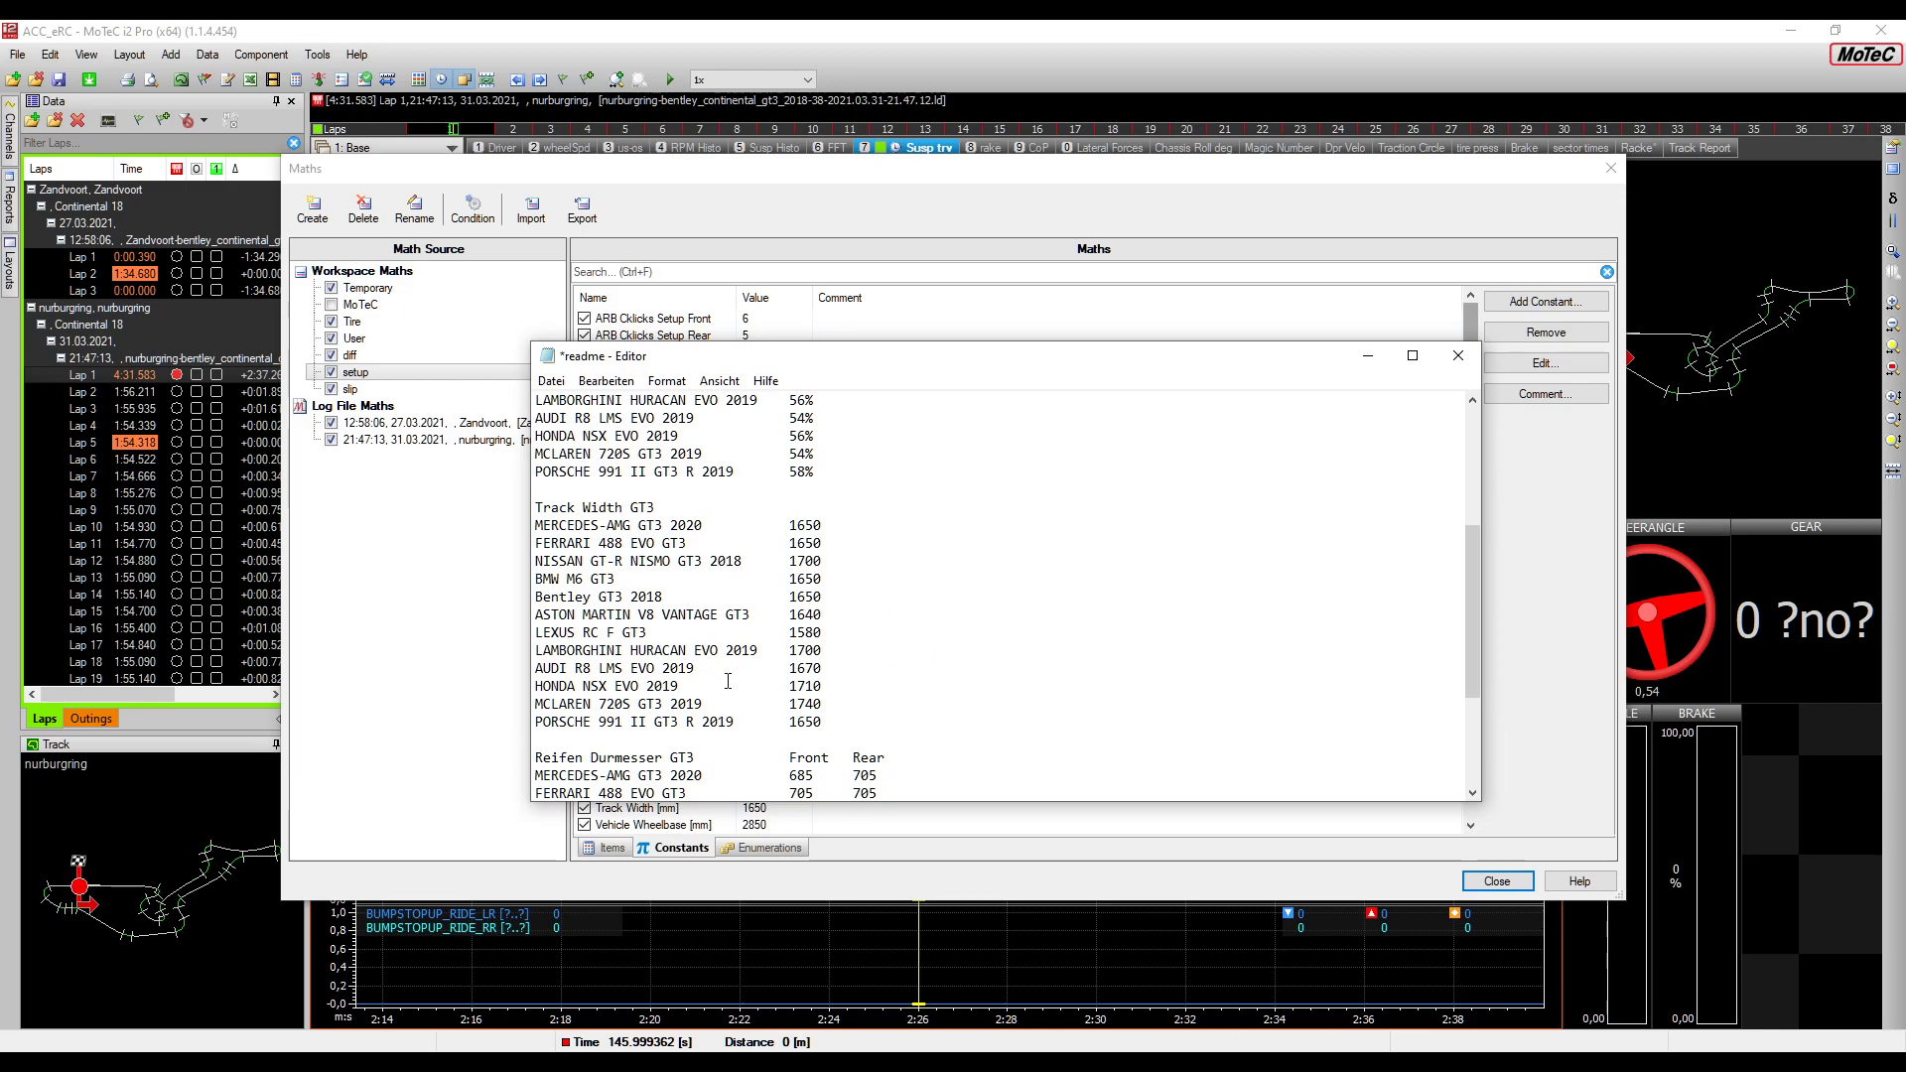
{"action": "scroll", "coordinate": [802, 686], "scroll_direction": "down", "scroll_amount": 4}
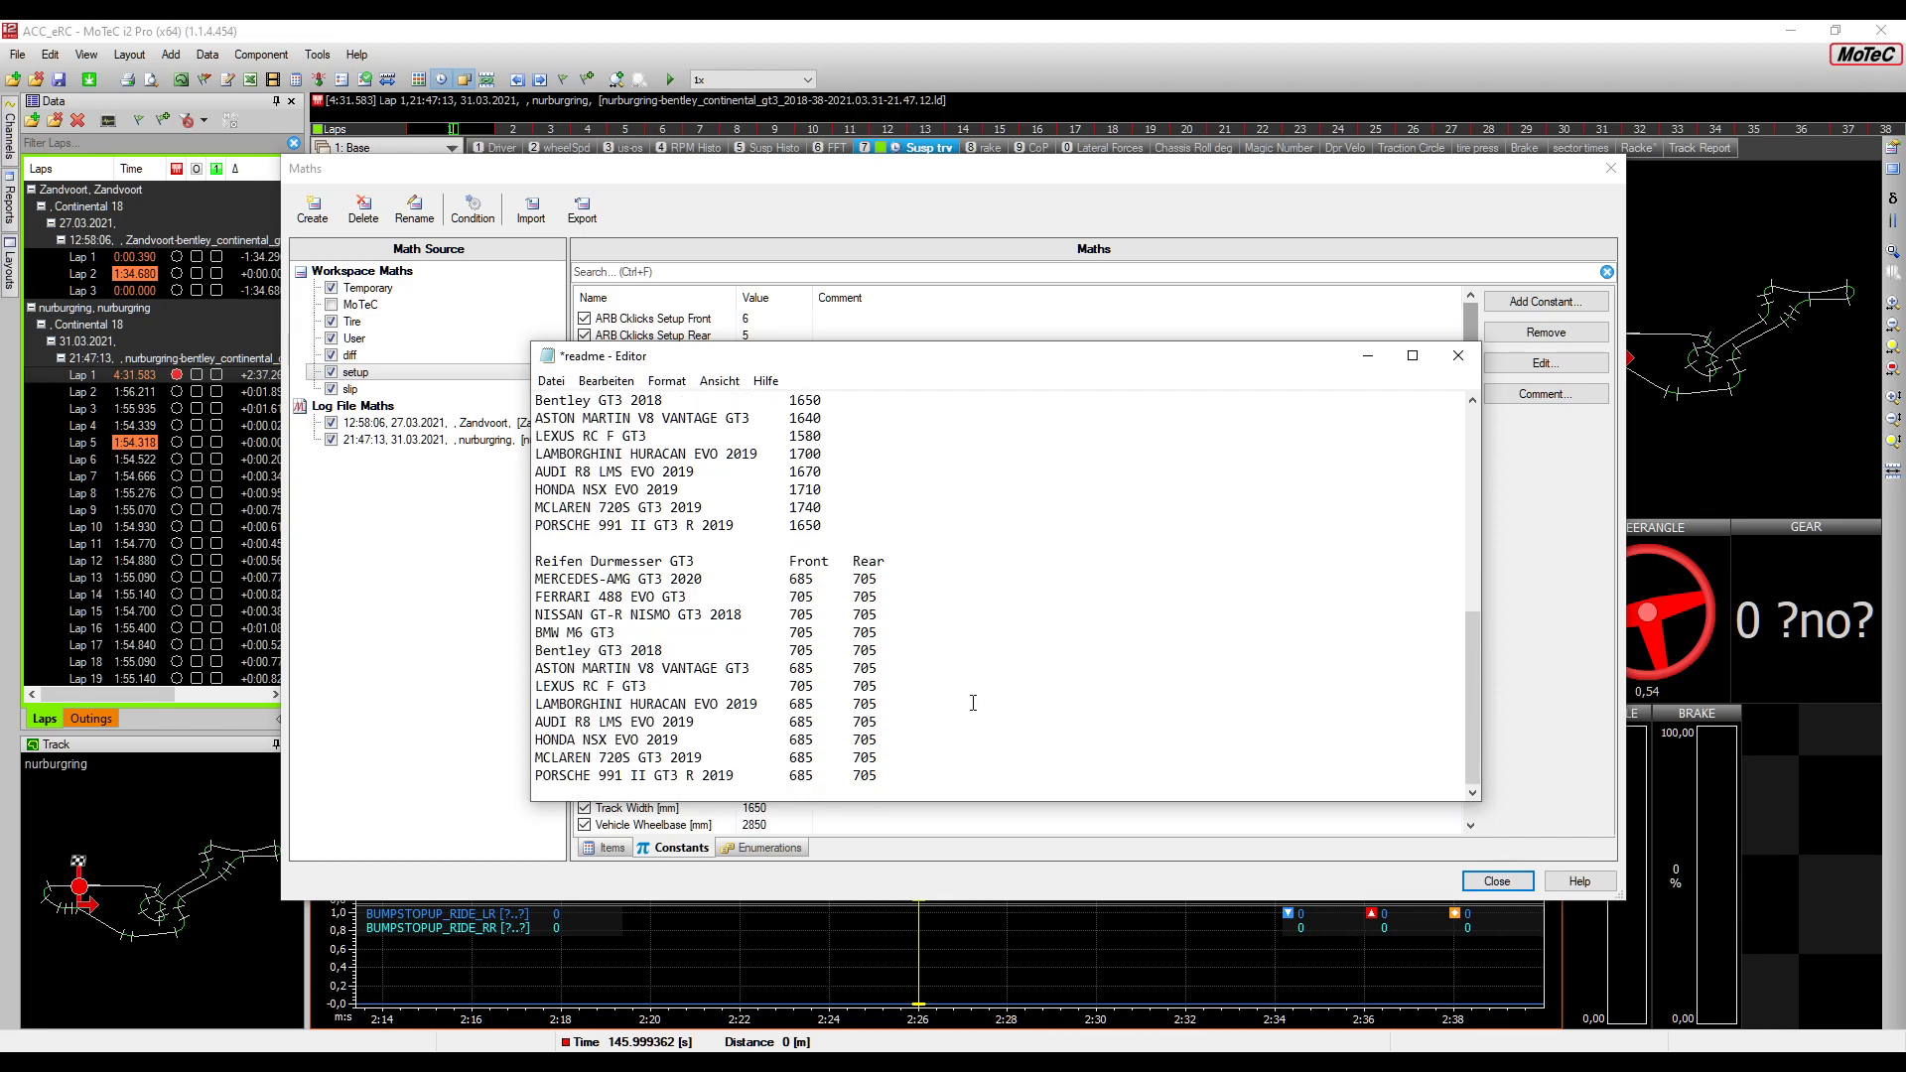
{"action": "left_click", "coordinate": [1455, 355]}
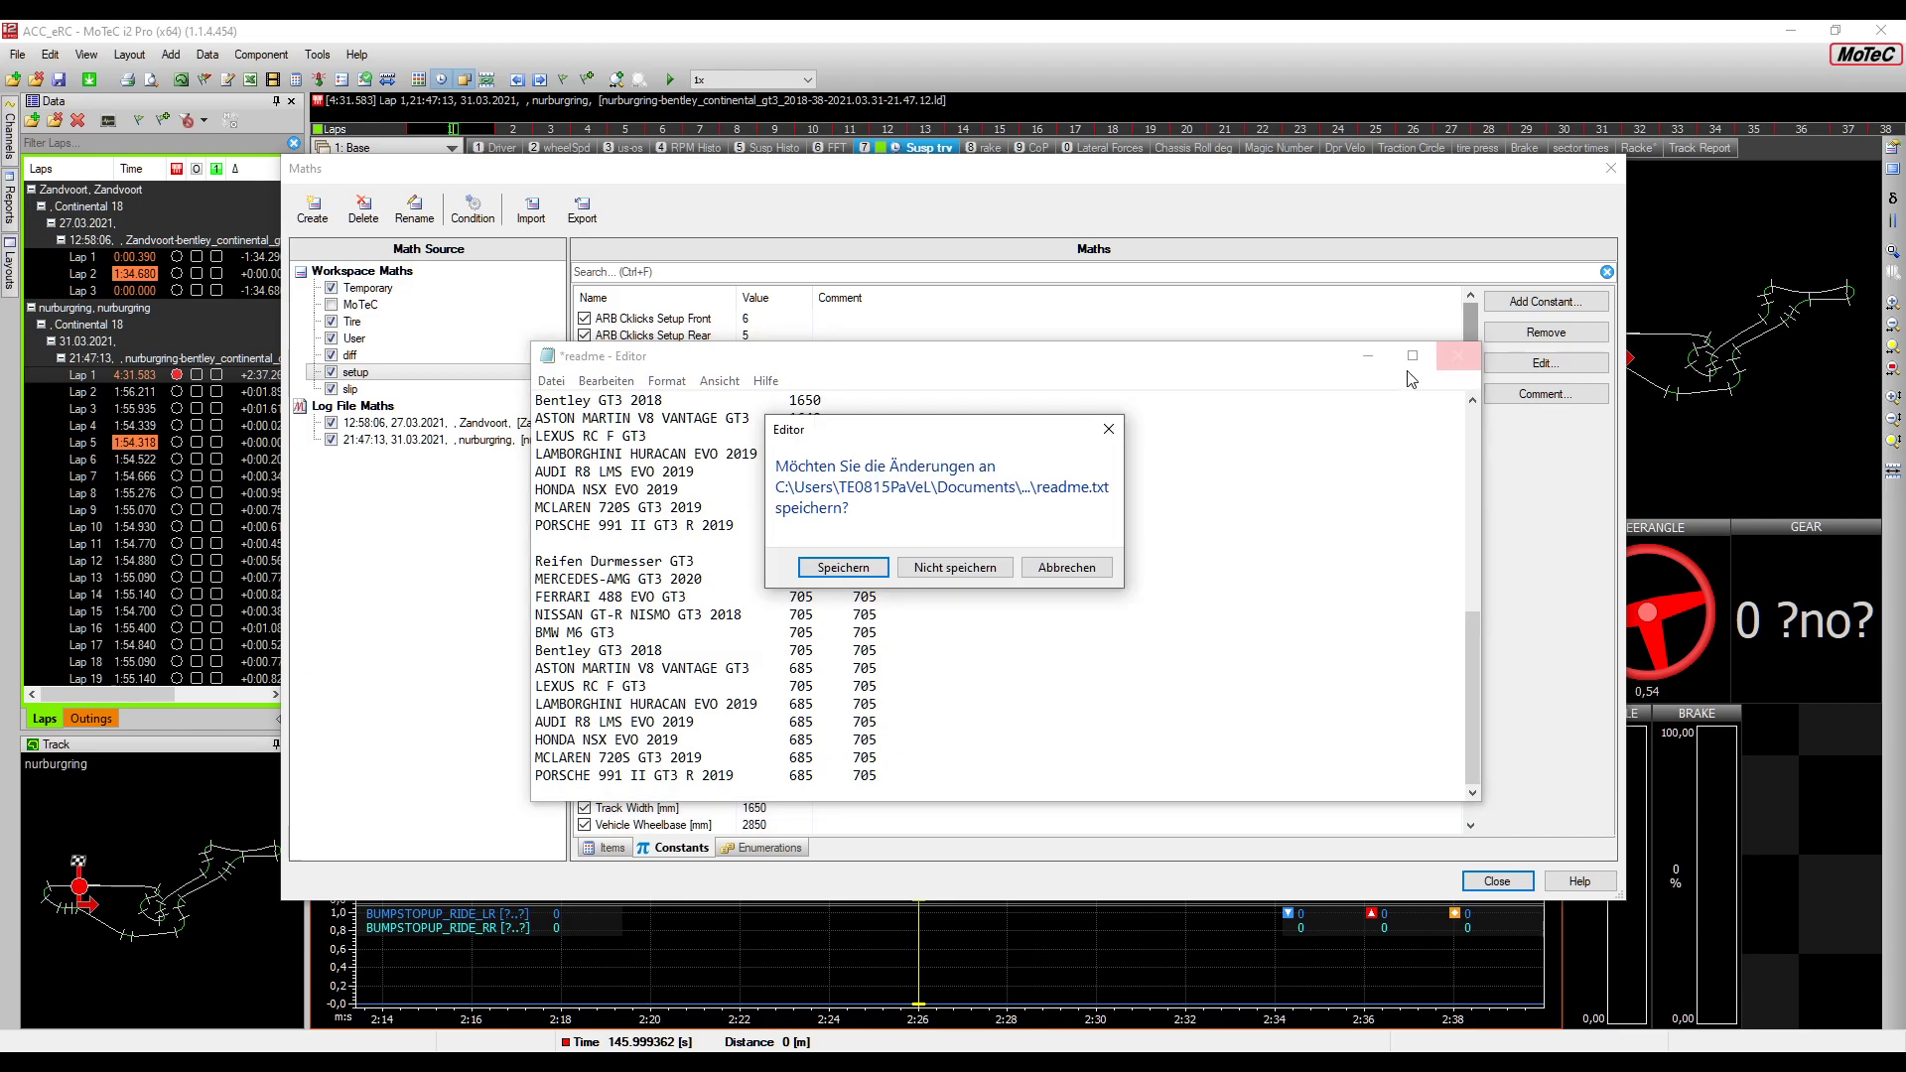
{"action": "left_click", "coordinate": [846, 564]}
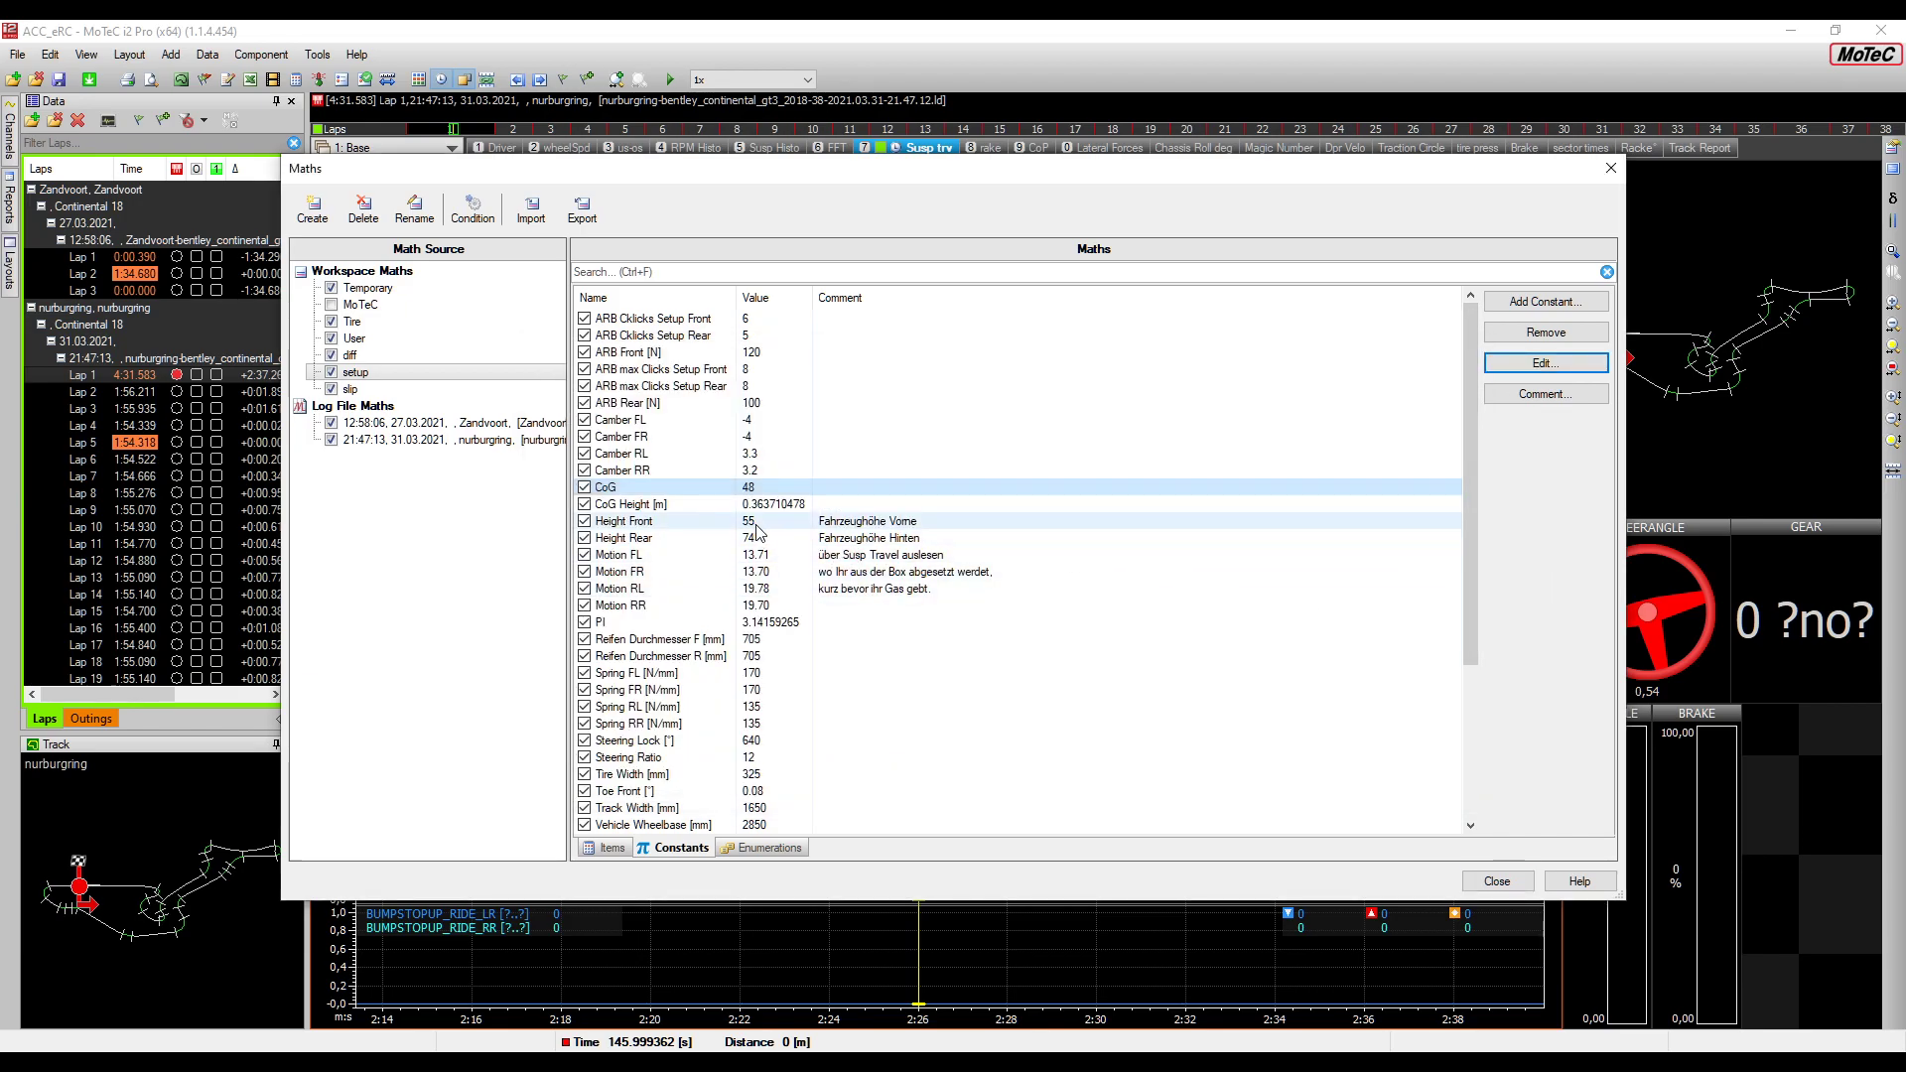
Review the tyre diameter, steering lock, steering ratio and tire width constants, and the car-specific wheelbase list
{"action": "left_click", "coordinate": [769, 656]}
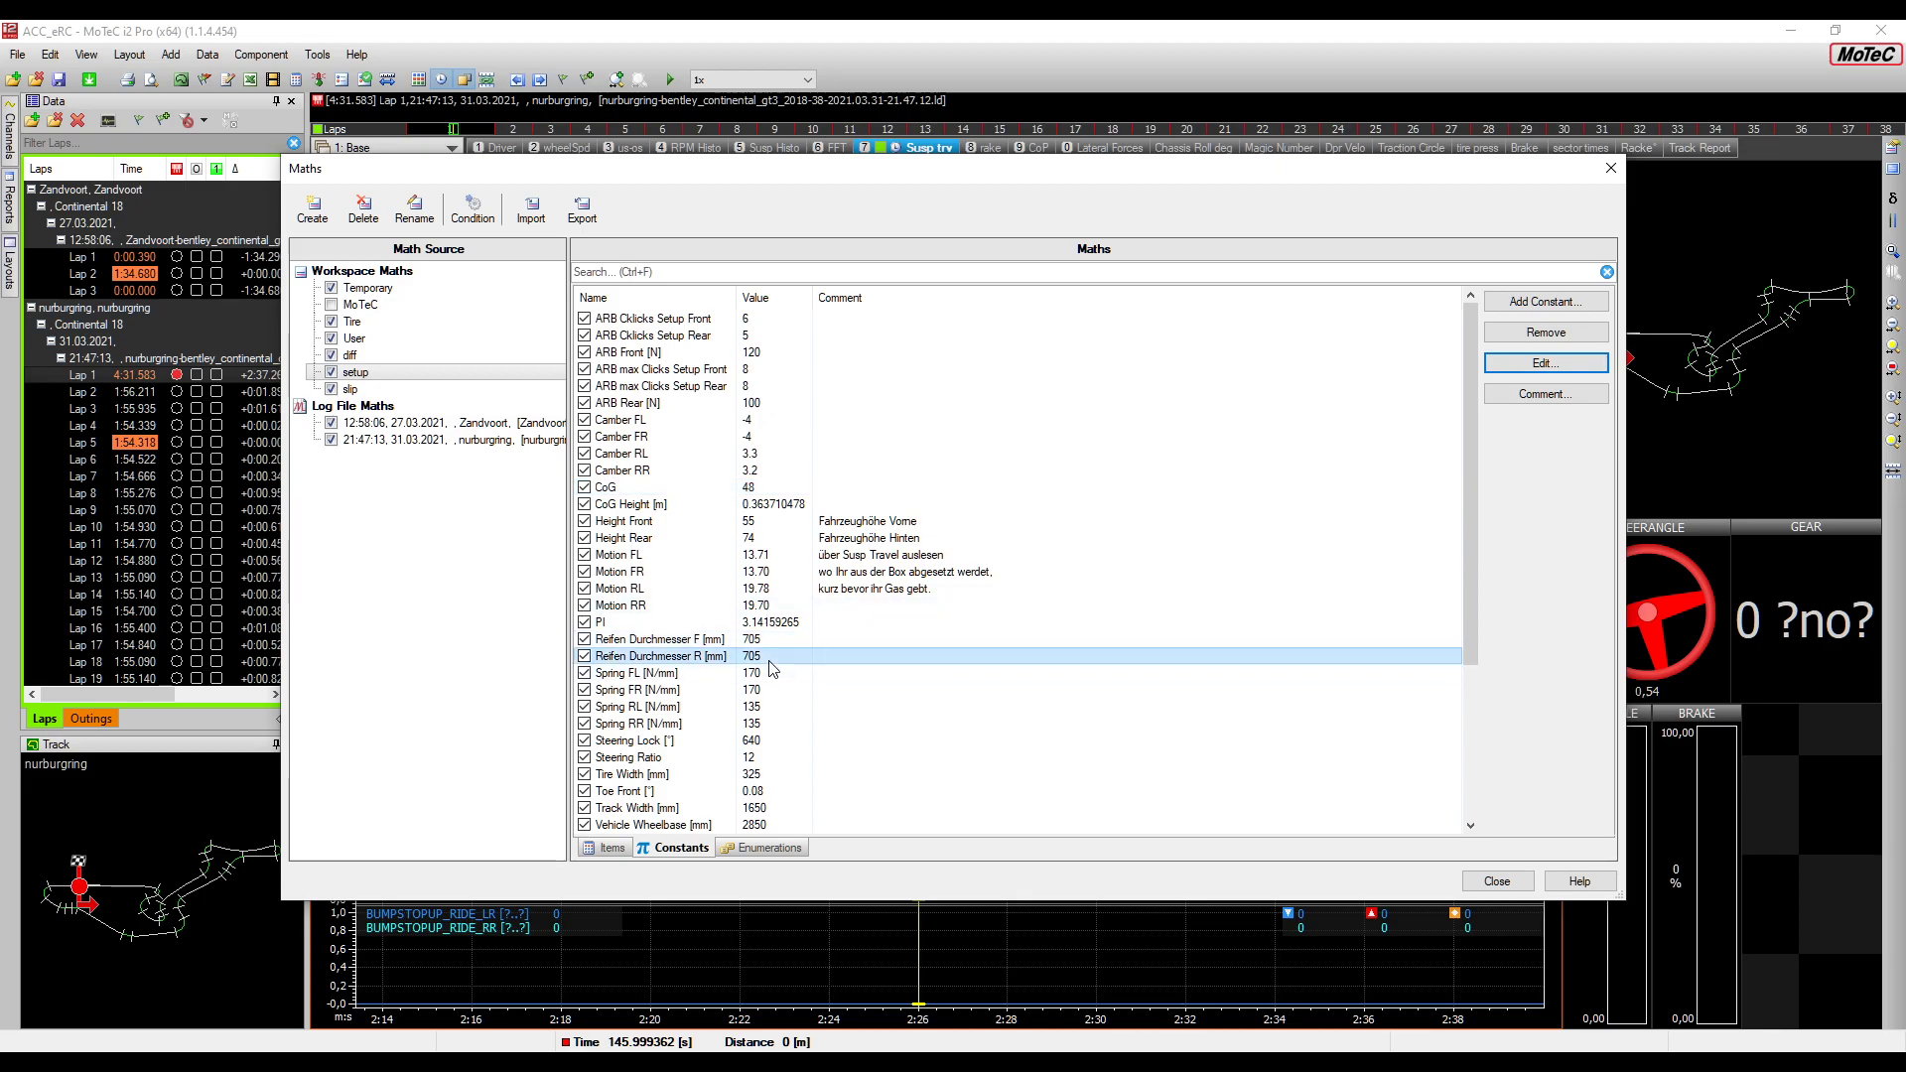
{"action": "left_click", "coordinate": [774, 745]}
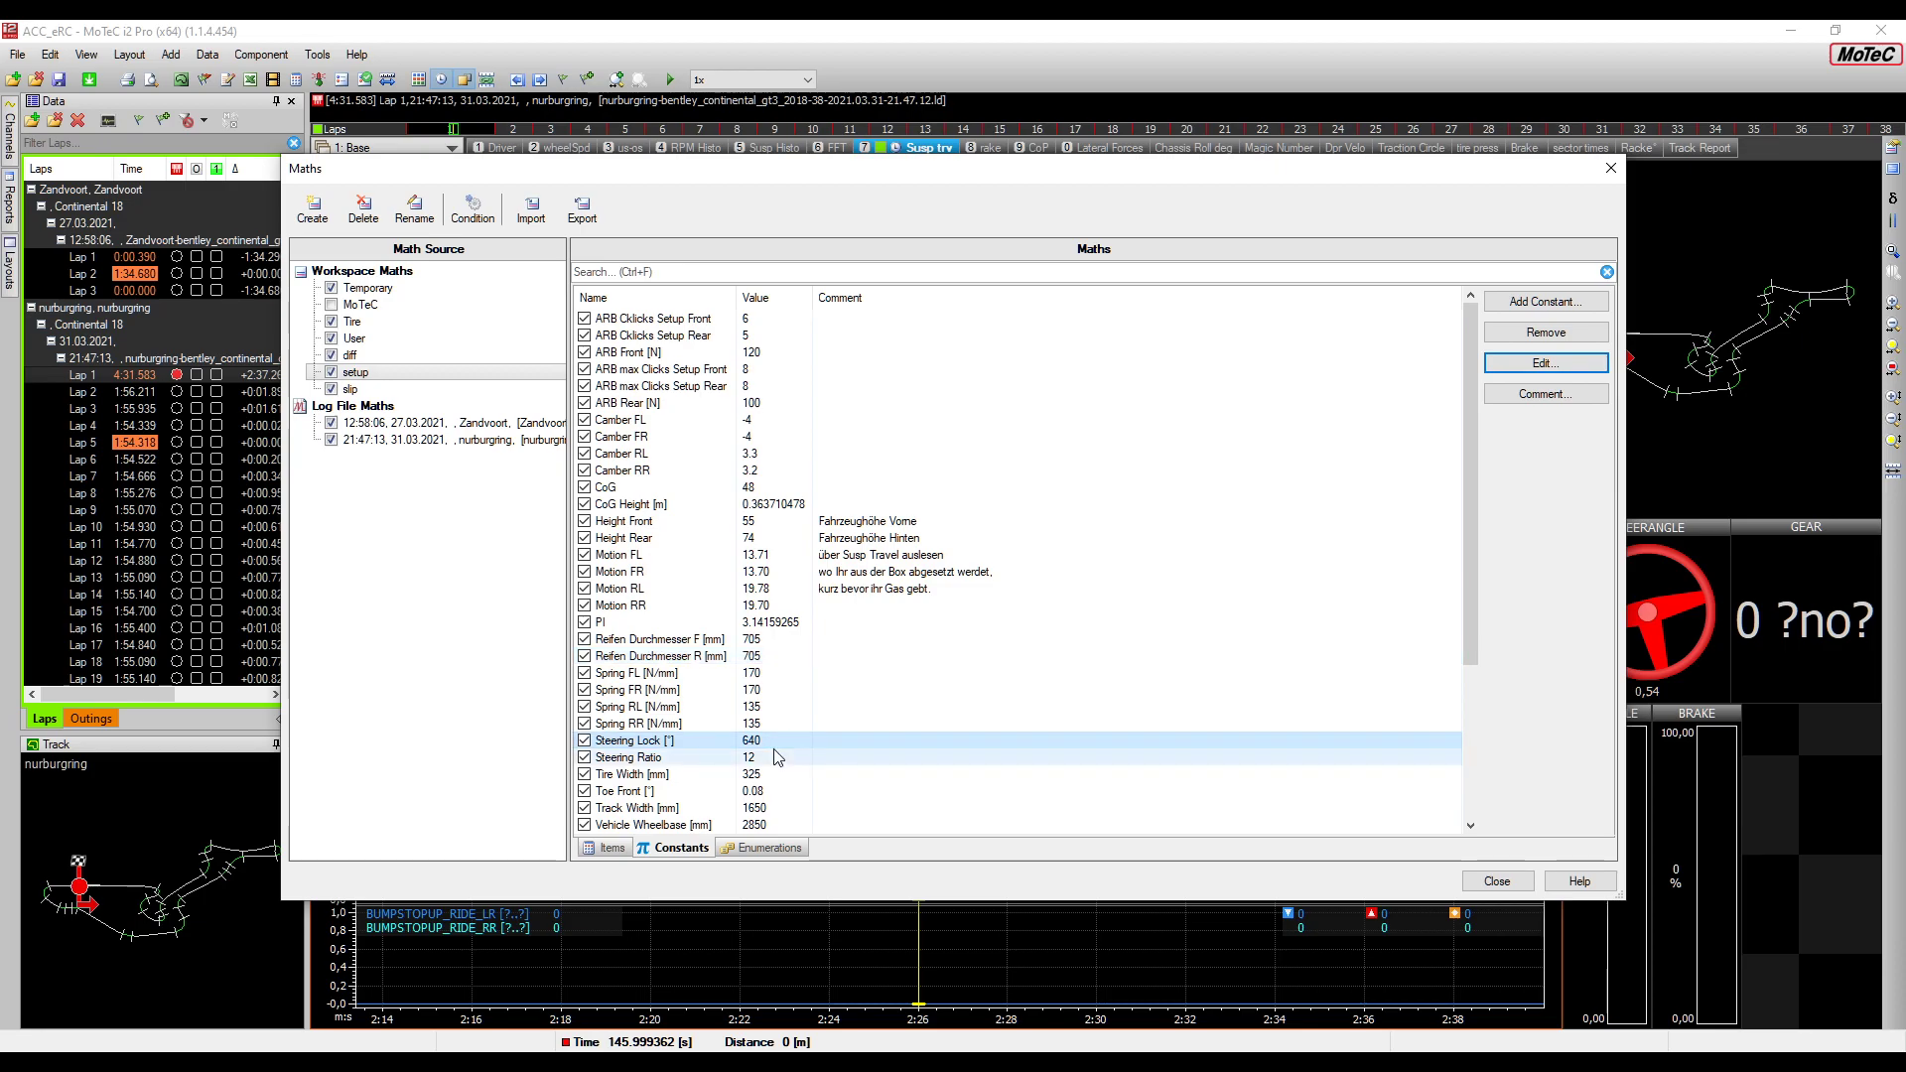
{"action": "left_click", "coordinate": [776, 758]}
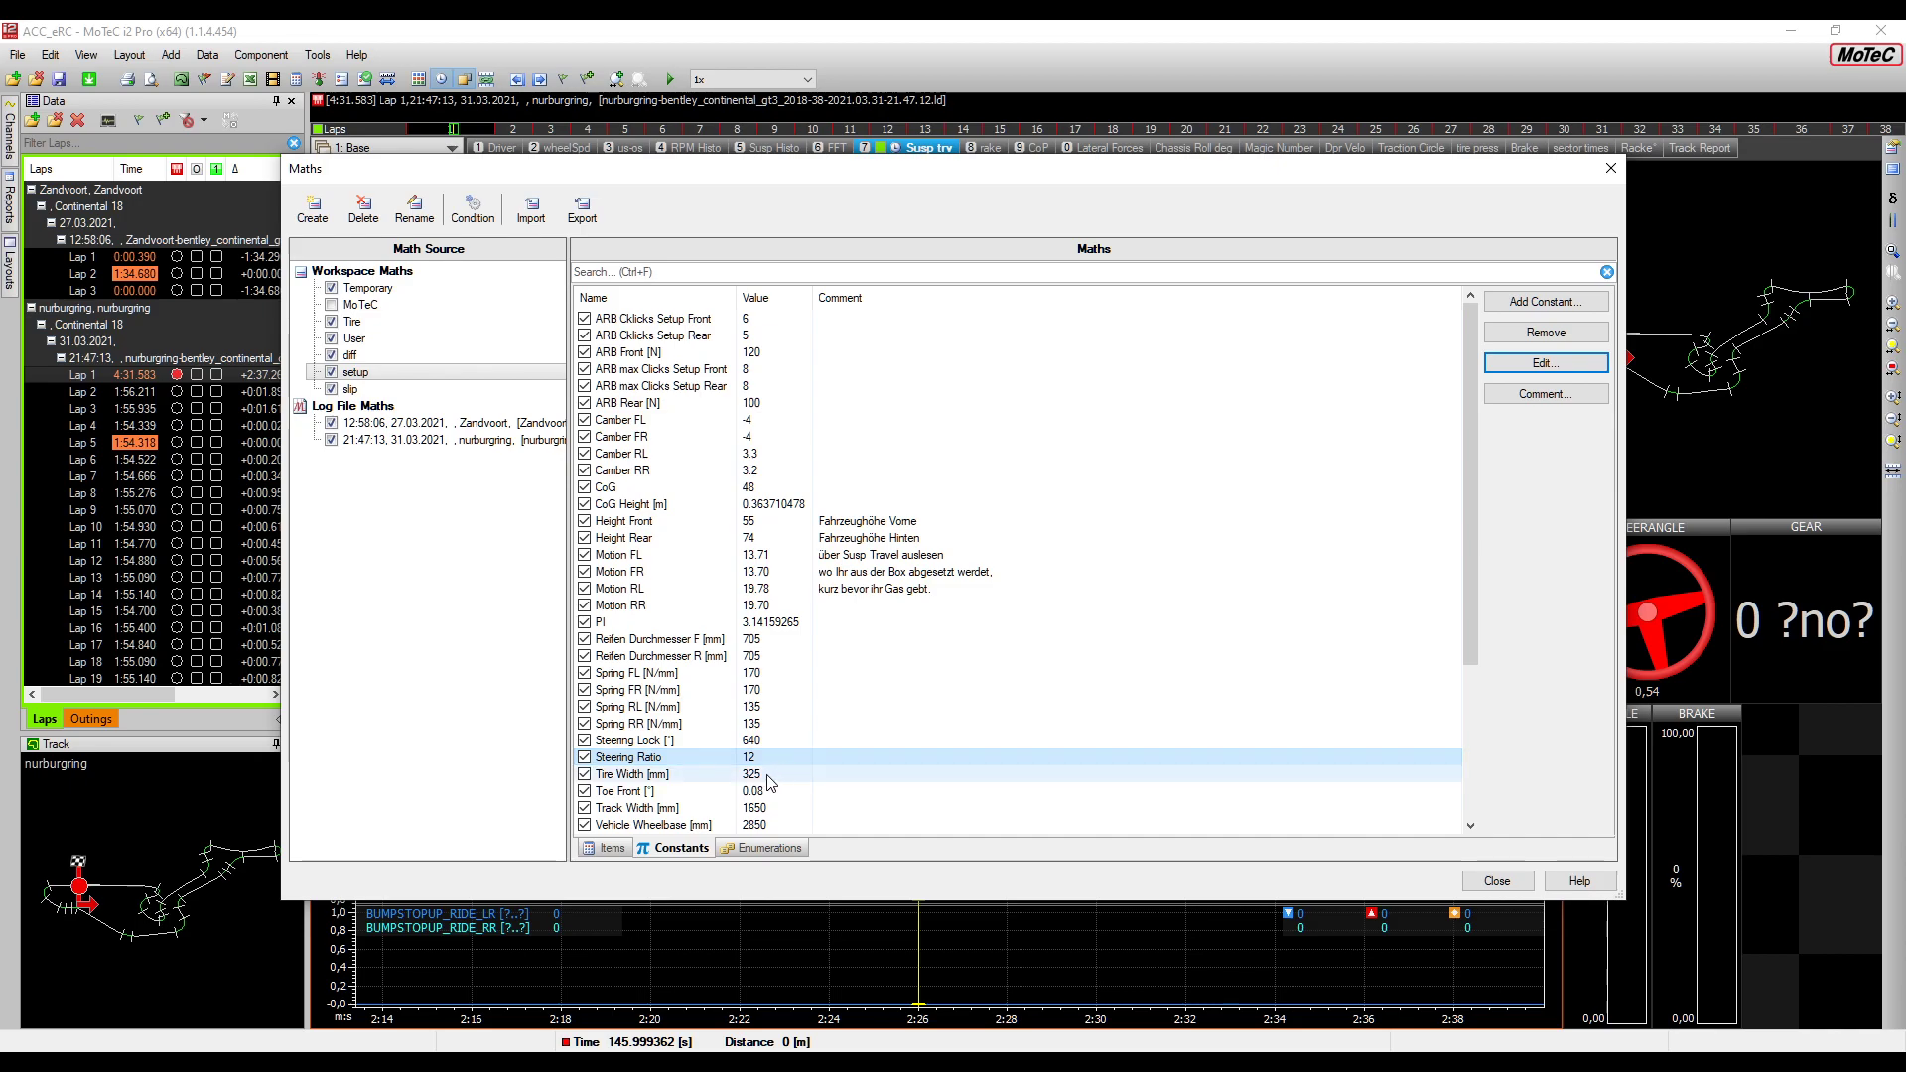
{"action": "left_click", "coordinate": [767, 780]}
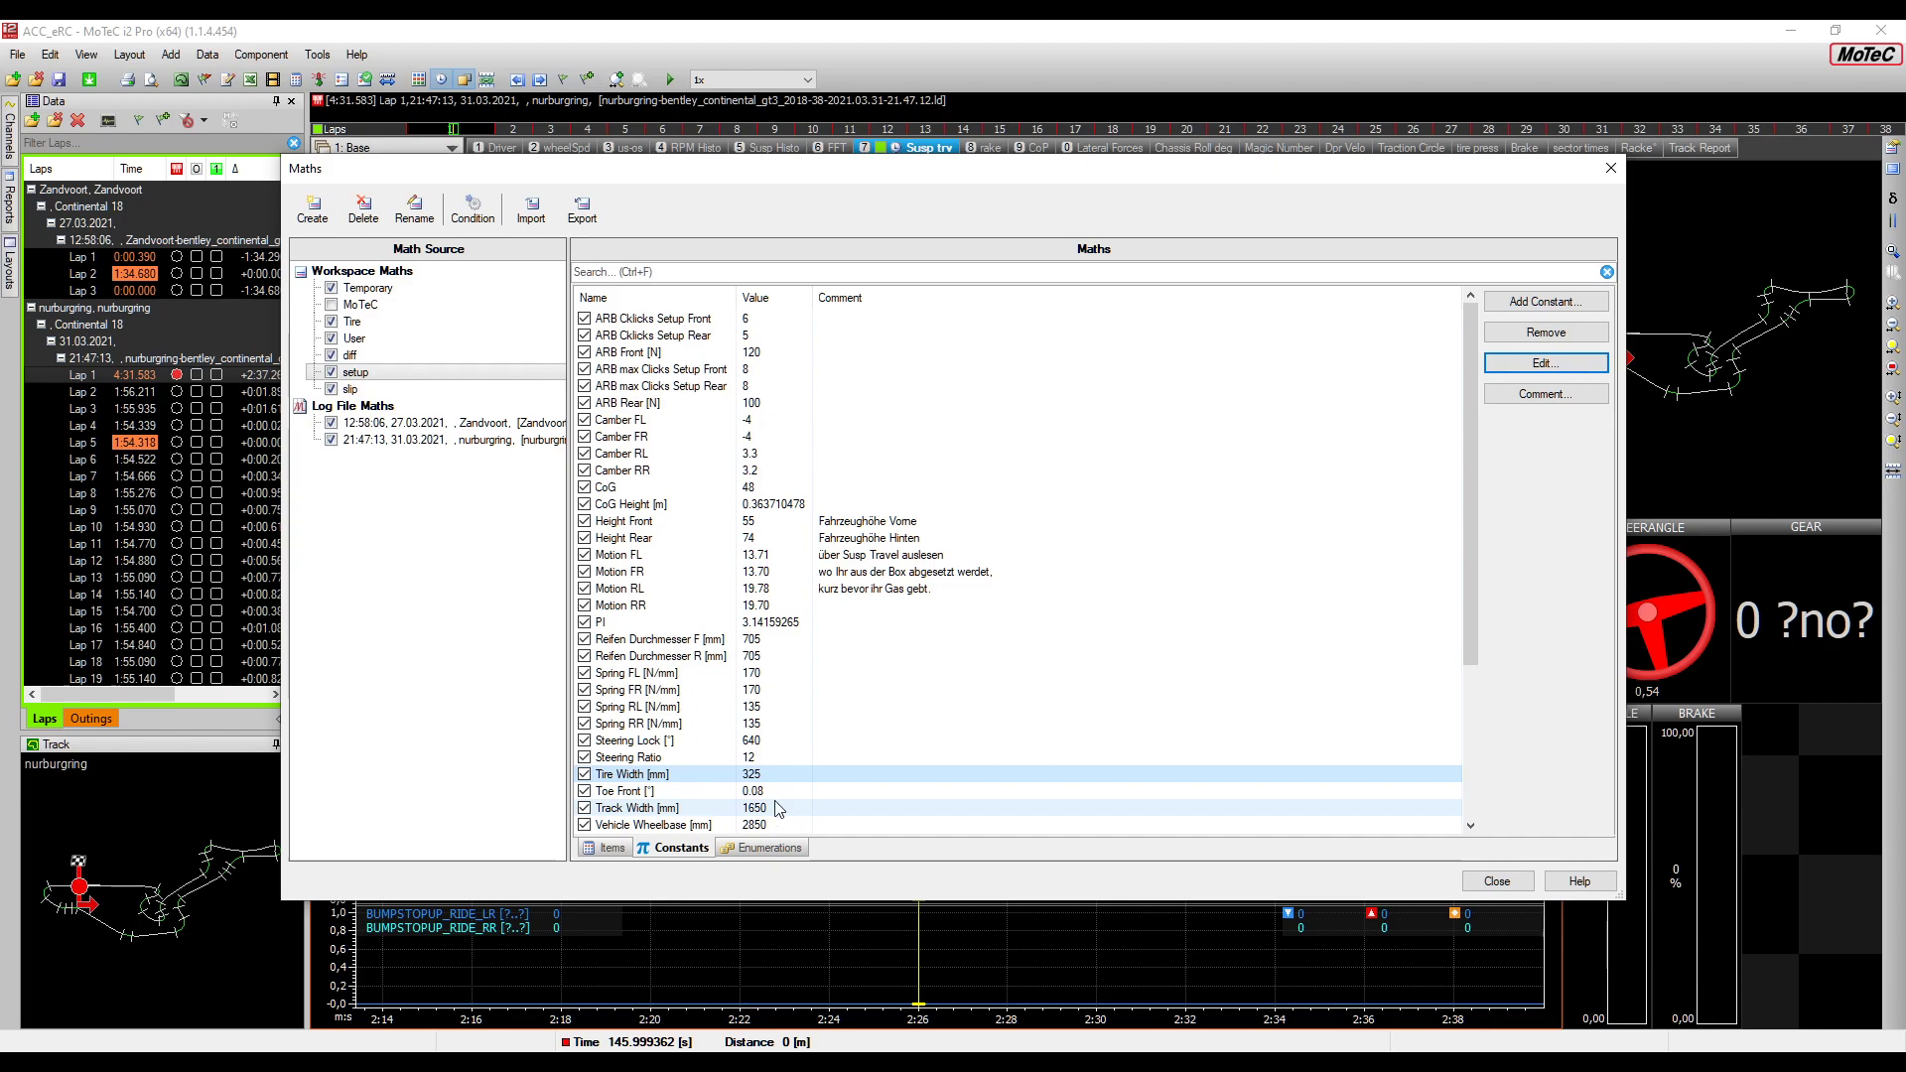
{"action": "scroll", "coordinate": [774, 799], "scroll_direction": "down", "scroll_amount": 1}
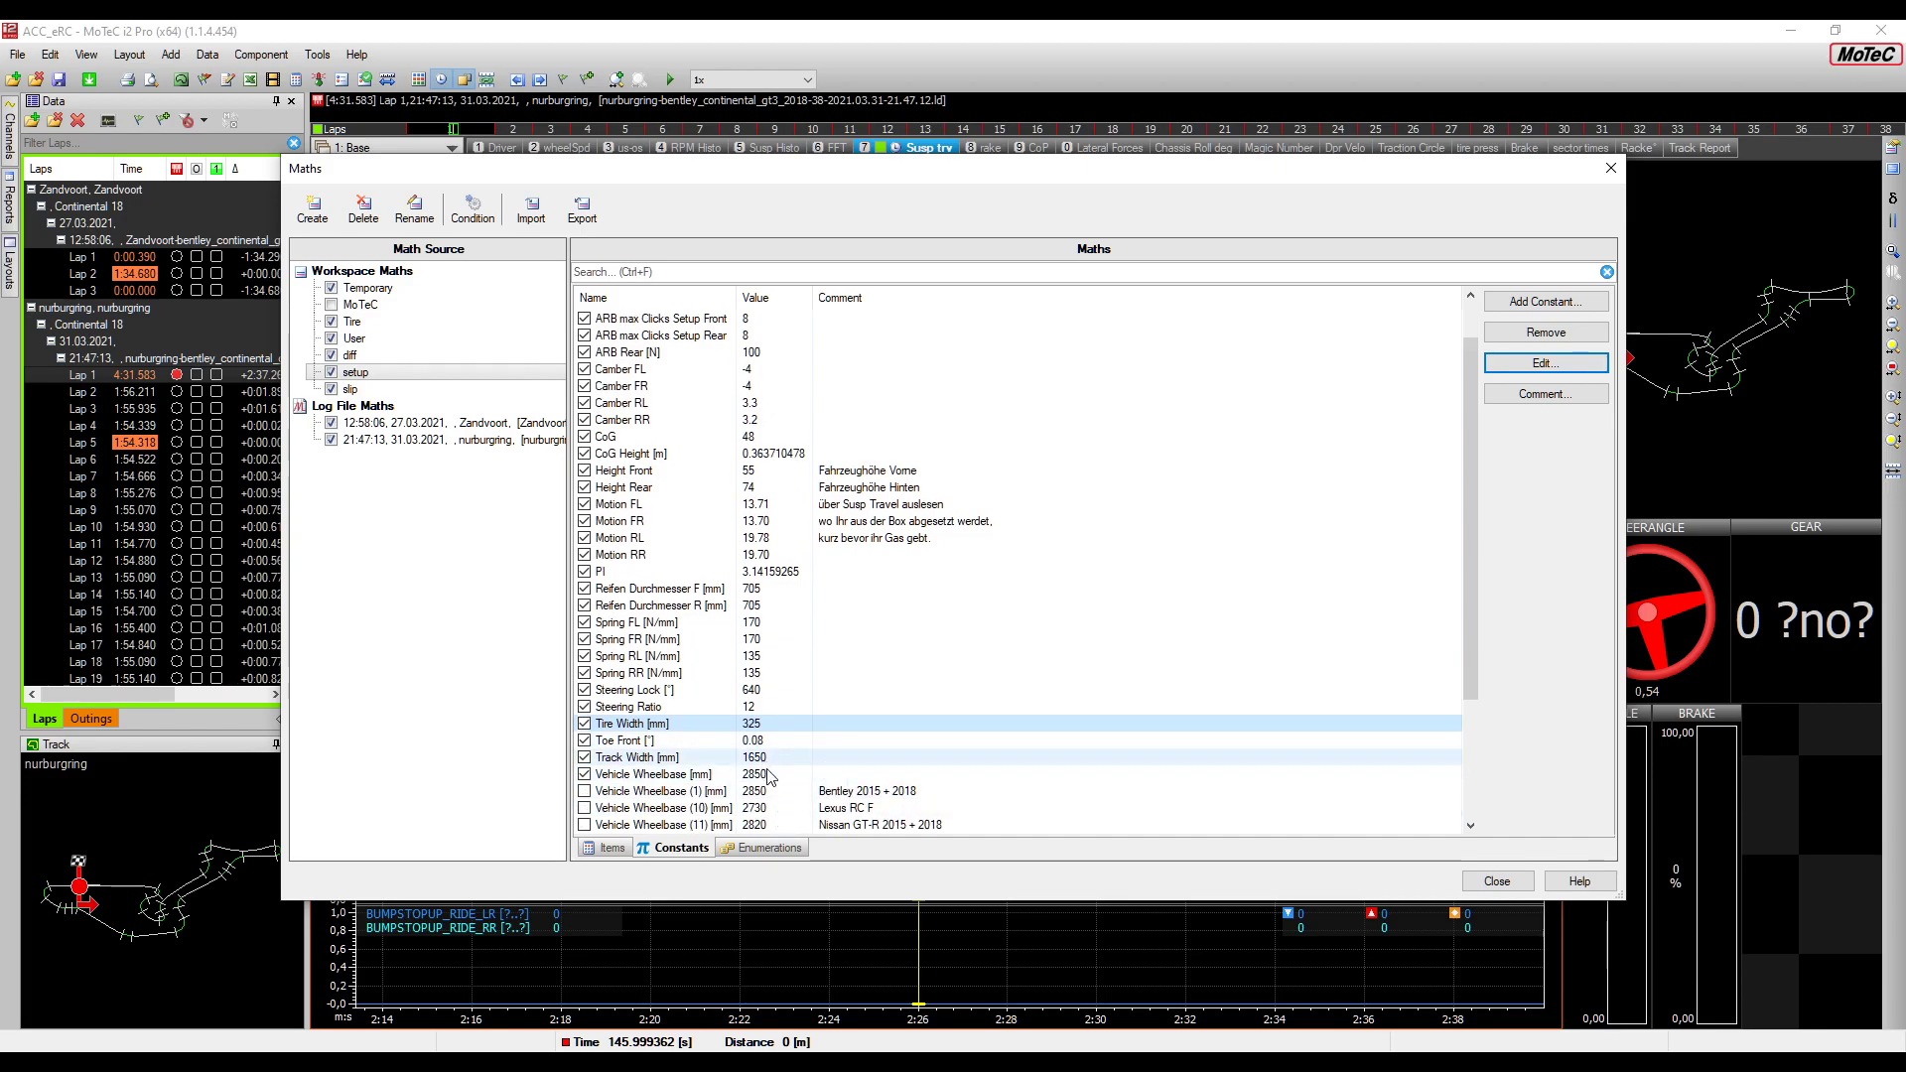
{"action": "scroll", "coordinate": [772, 785], "scroll_direction": "down", "scroll_amount": 4}
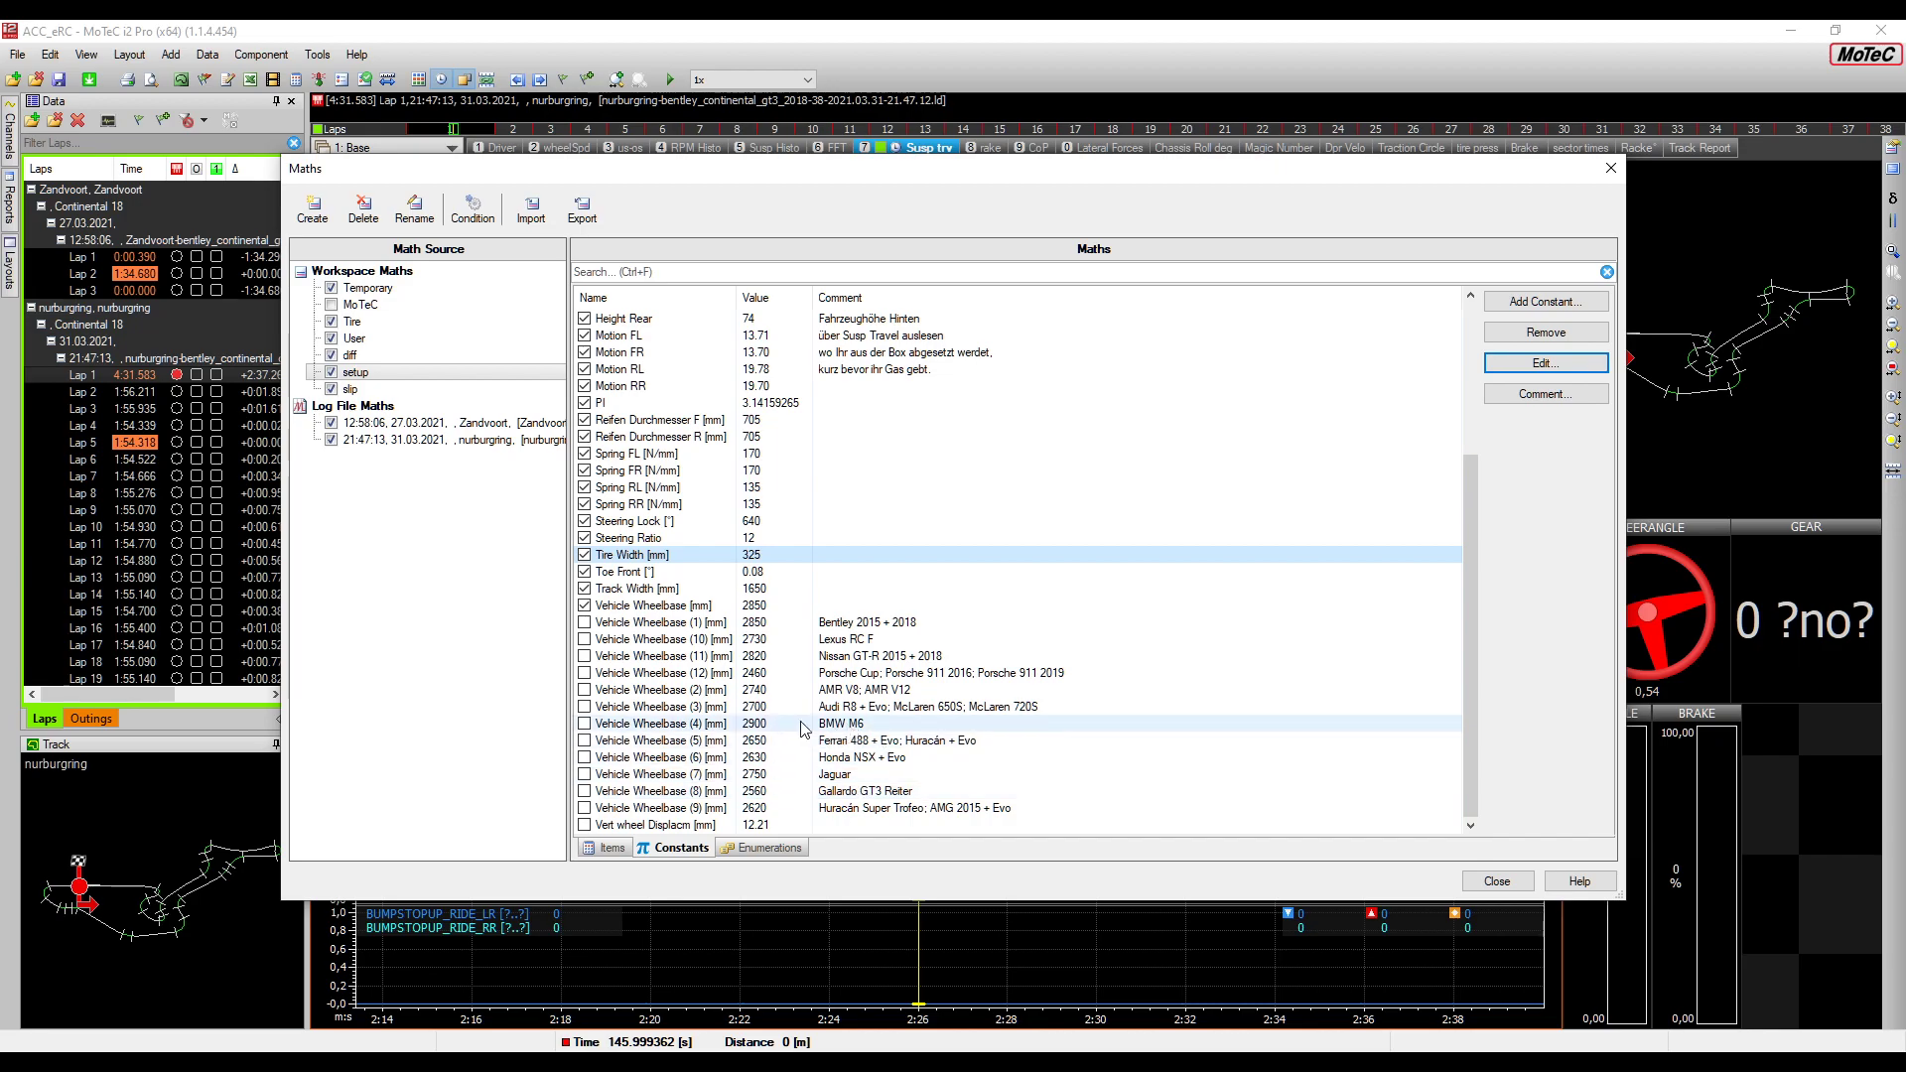
Check the Track Width constant and the properties of the Vehicle Wheelbase constant, leaving them as they are
{"action": "left_click", "coordinate": [757, 590]}
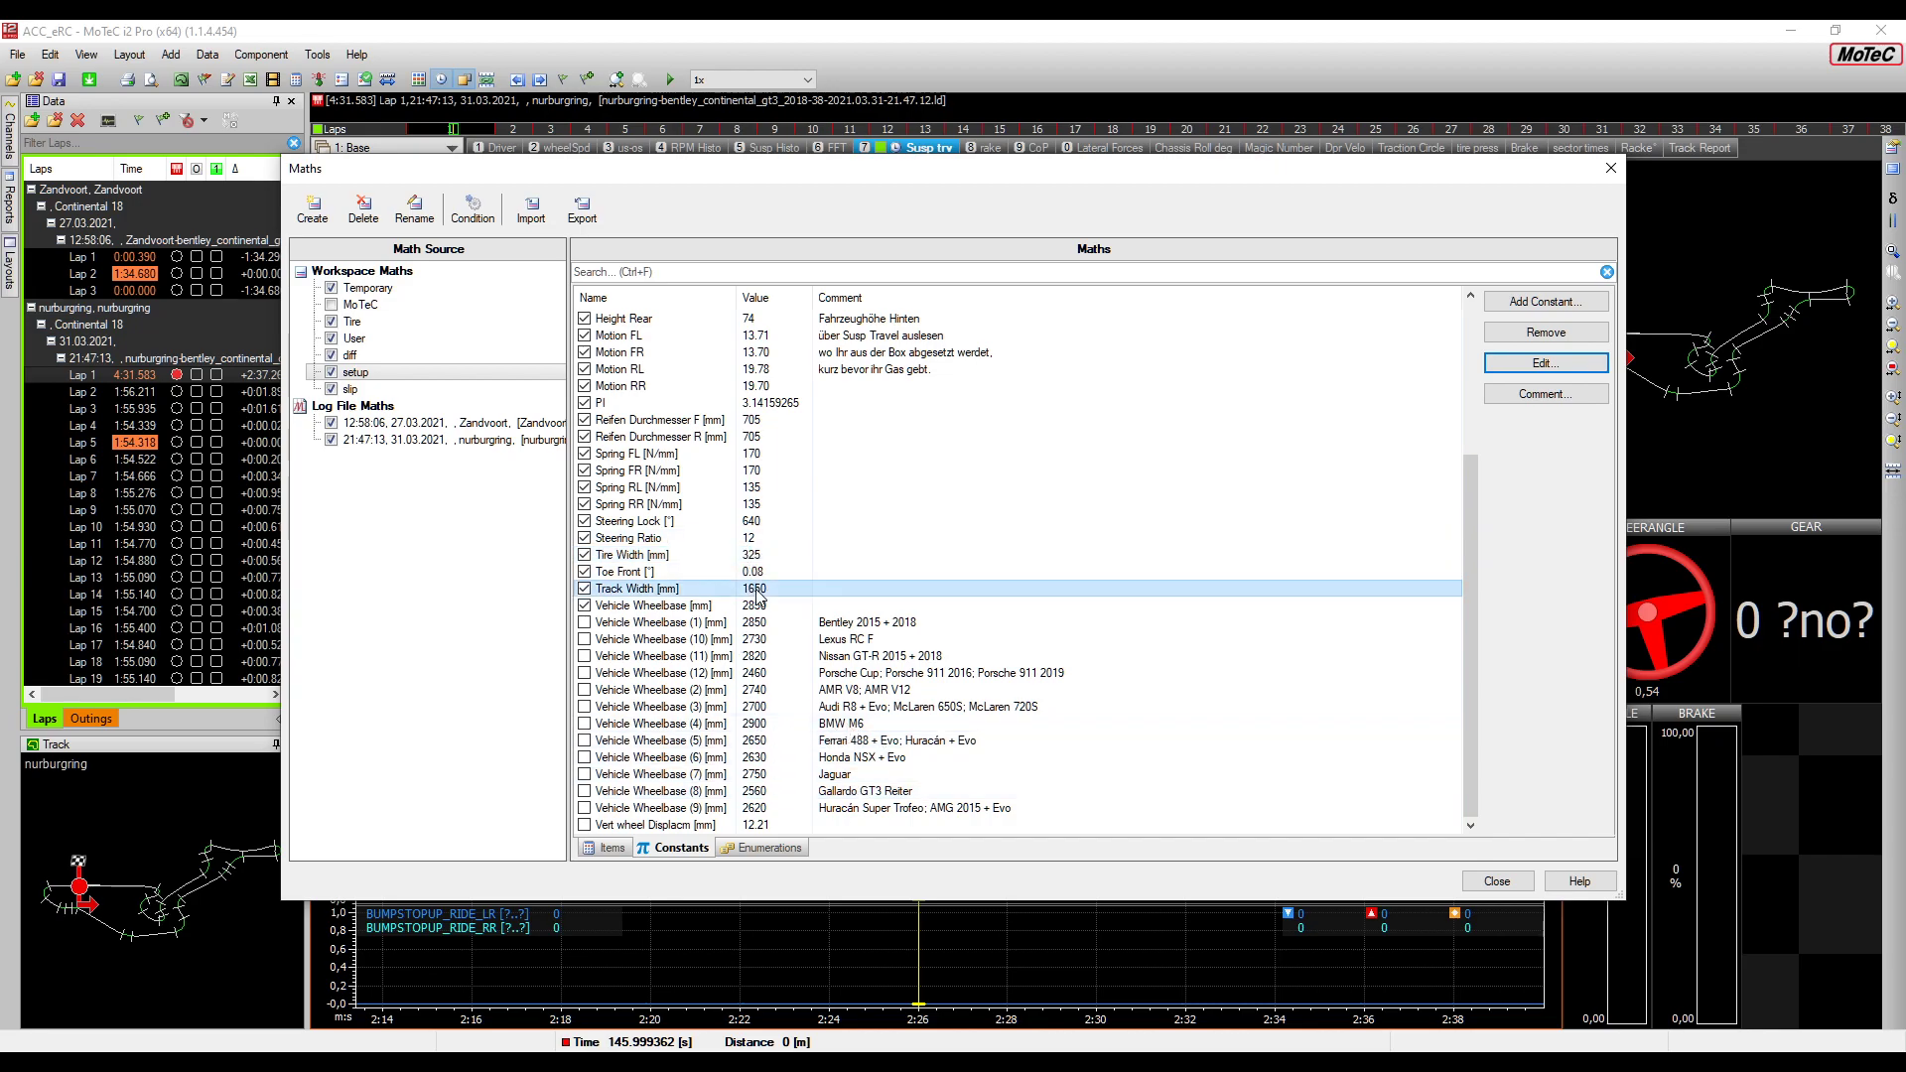
{"action": "left_click", "coordinate": [780, 607]}
{"action": "double_click", "coordinate": [781, 607]}
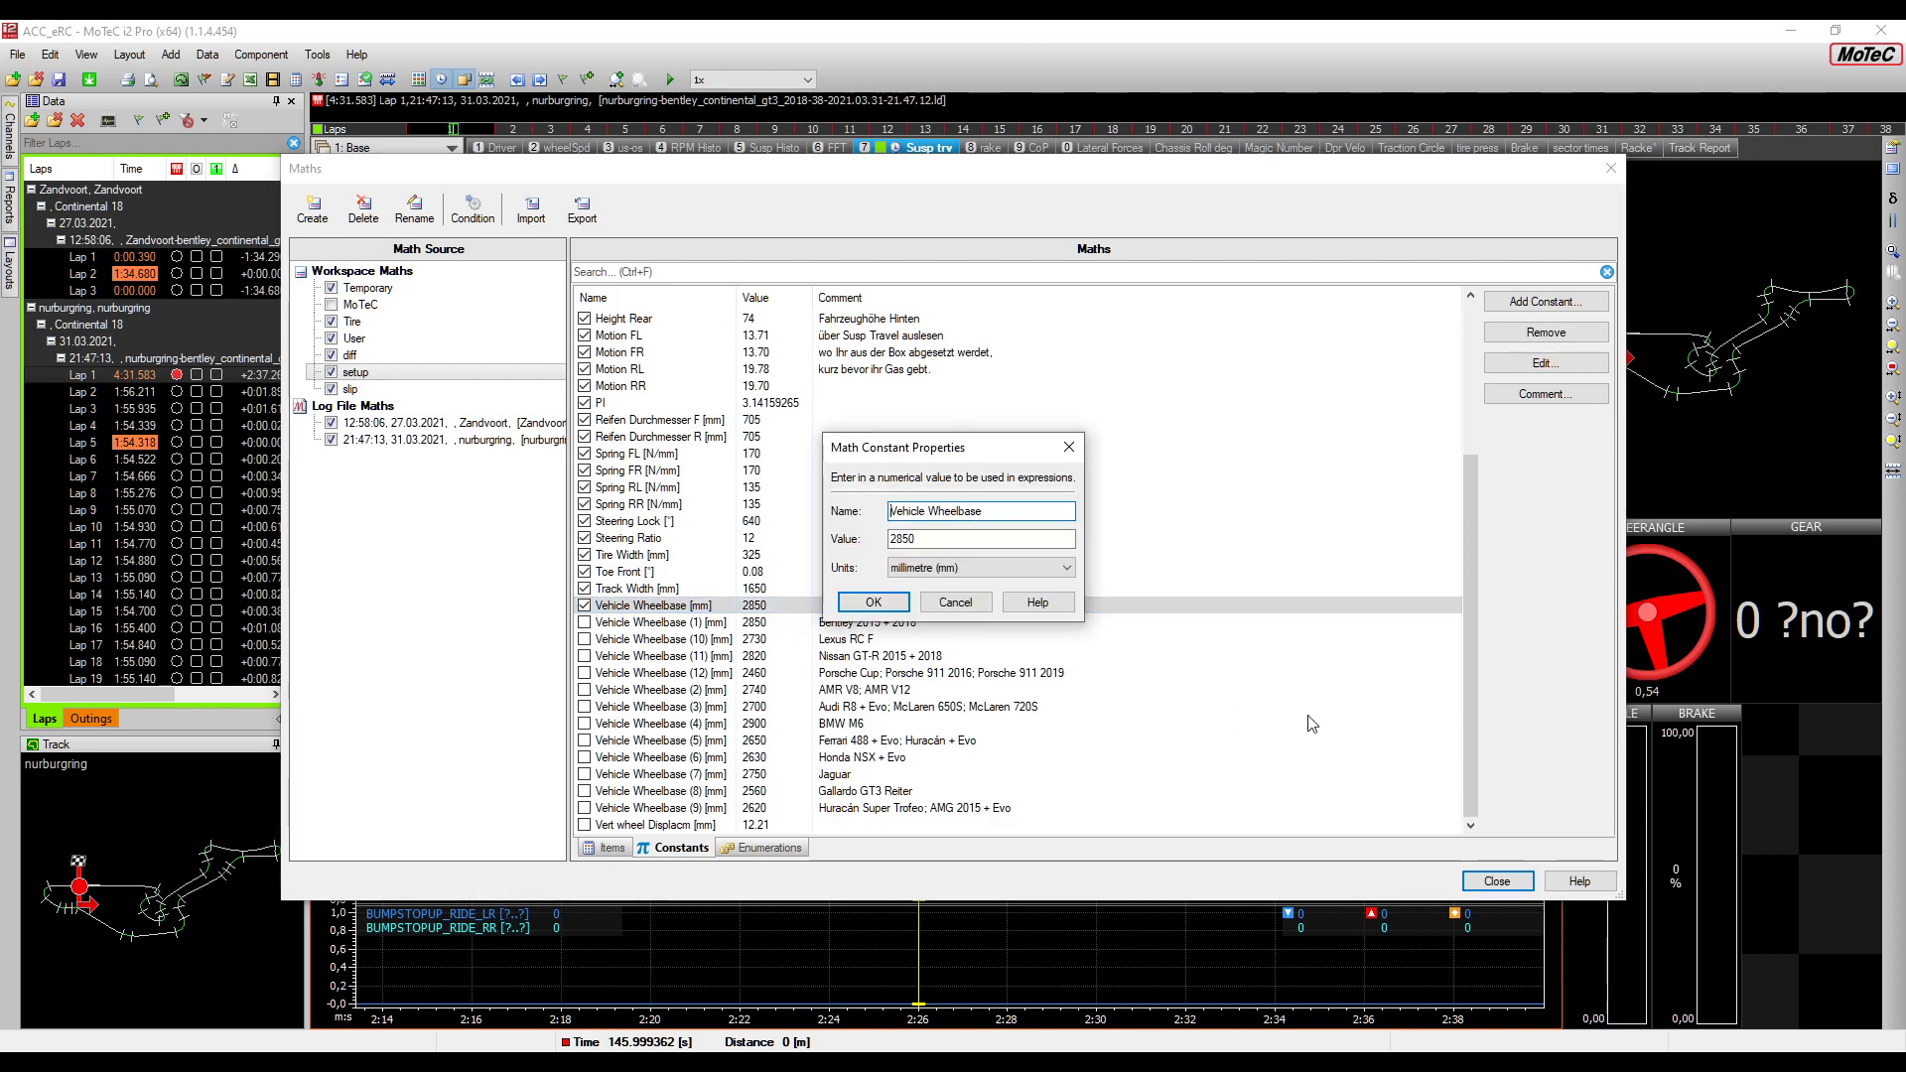
{"action": "left_click", "coordinate": [989, 603]}
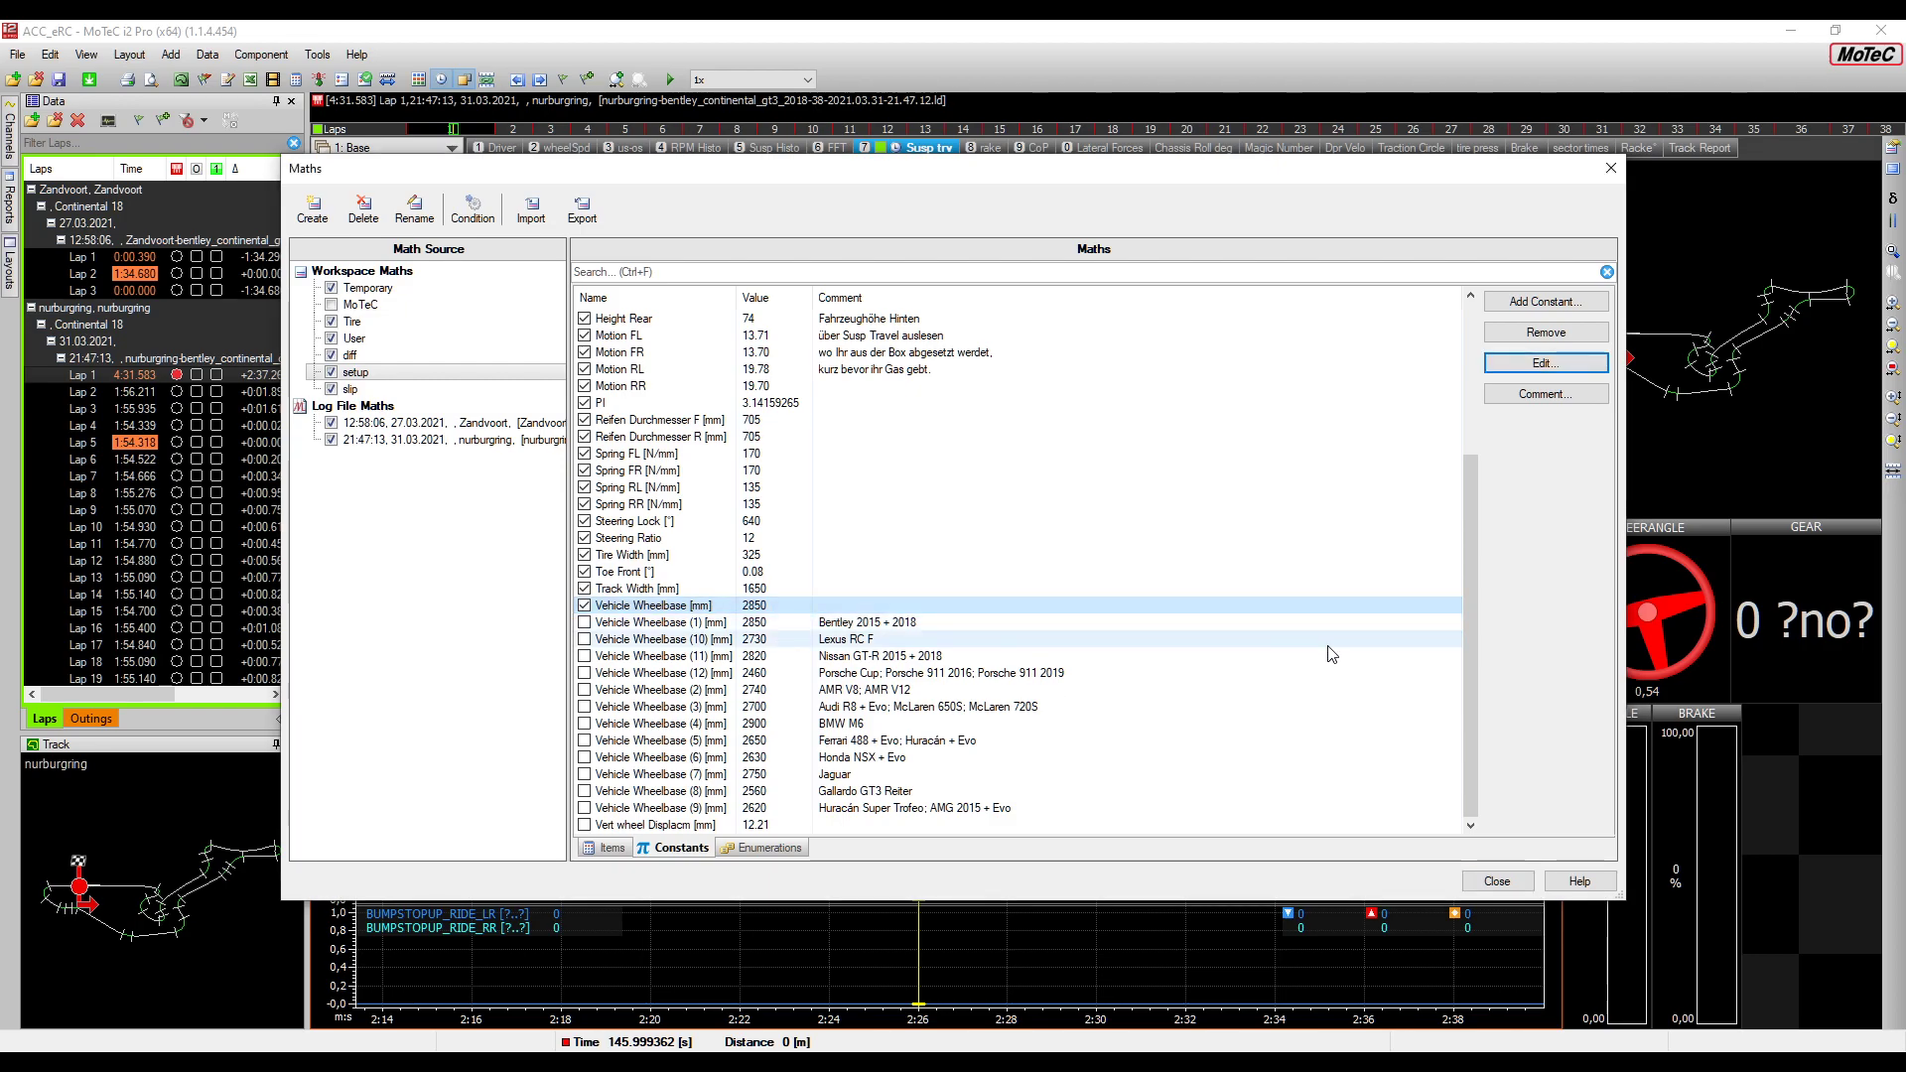
Check the properties of the Height Front and Height Rear constants, leaving both as they are
{"action": "scroll", "coordinate": [844, 695], "scroll_direction": "up", "scroll_amount": 5}
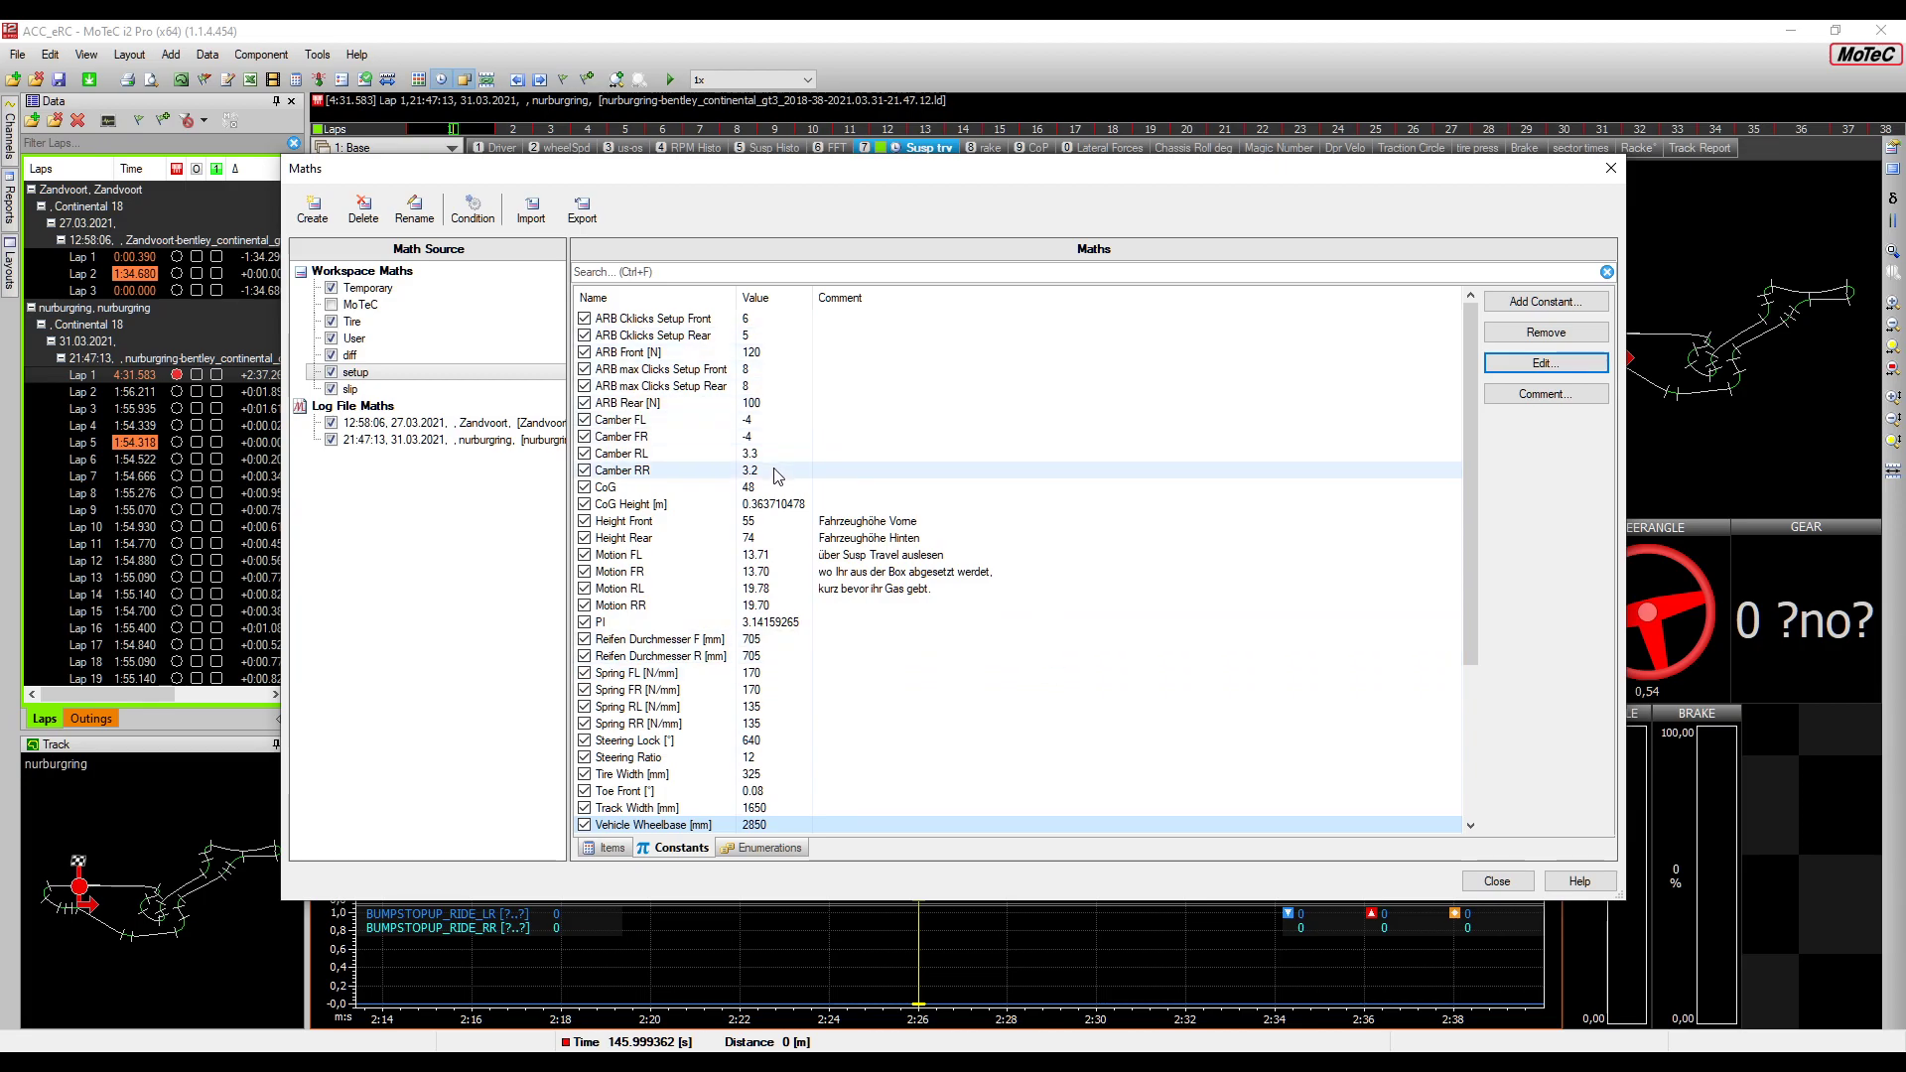
{"action": "left_click", "coordinate": [781, 528]}
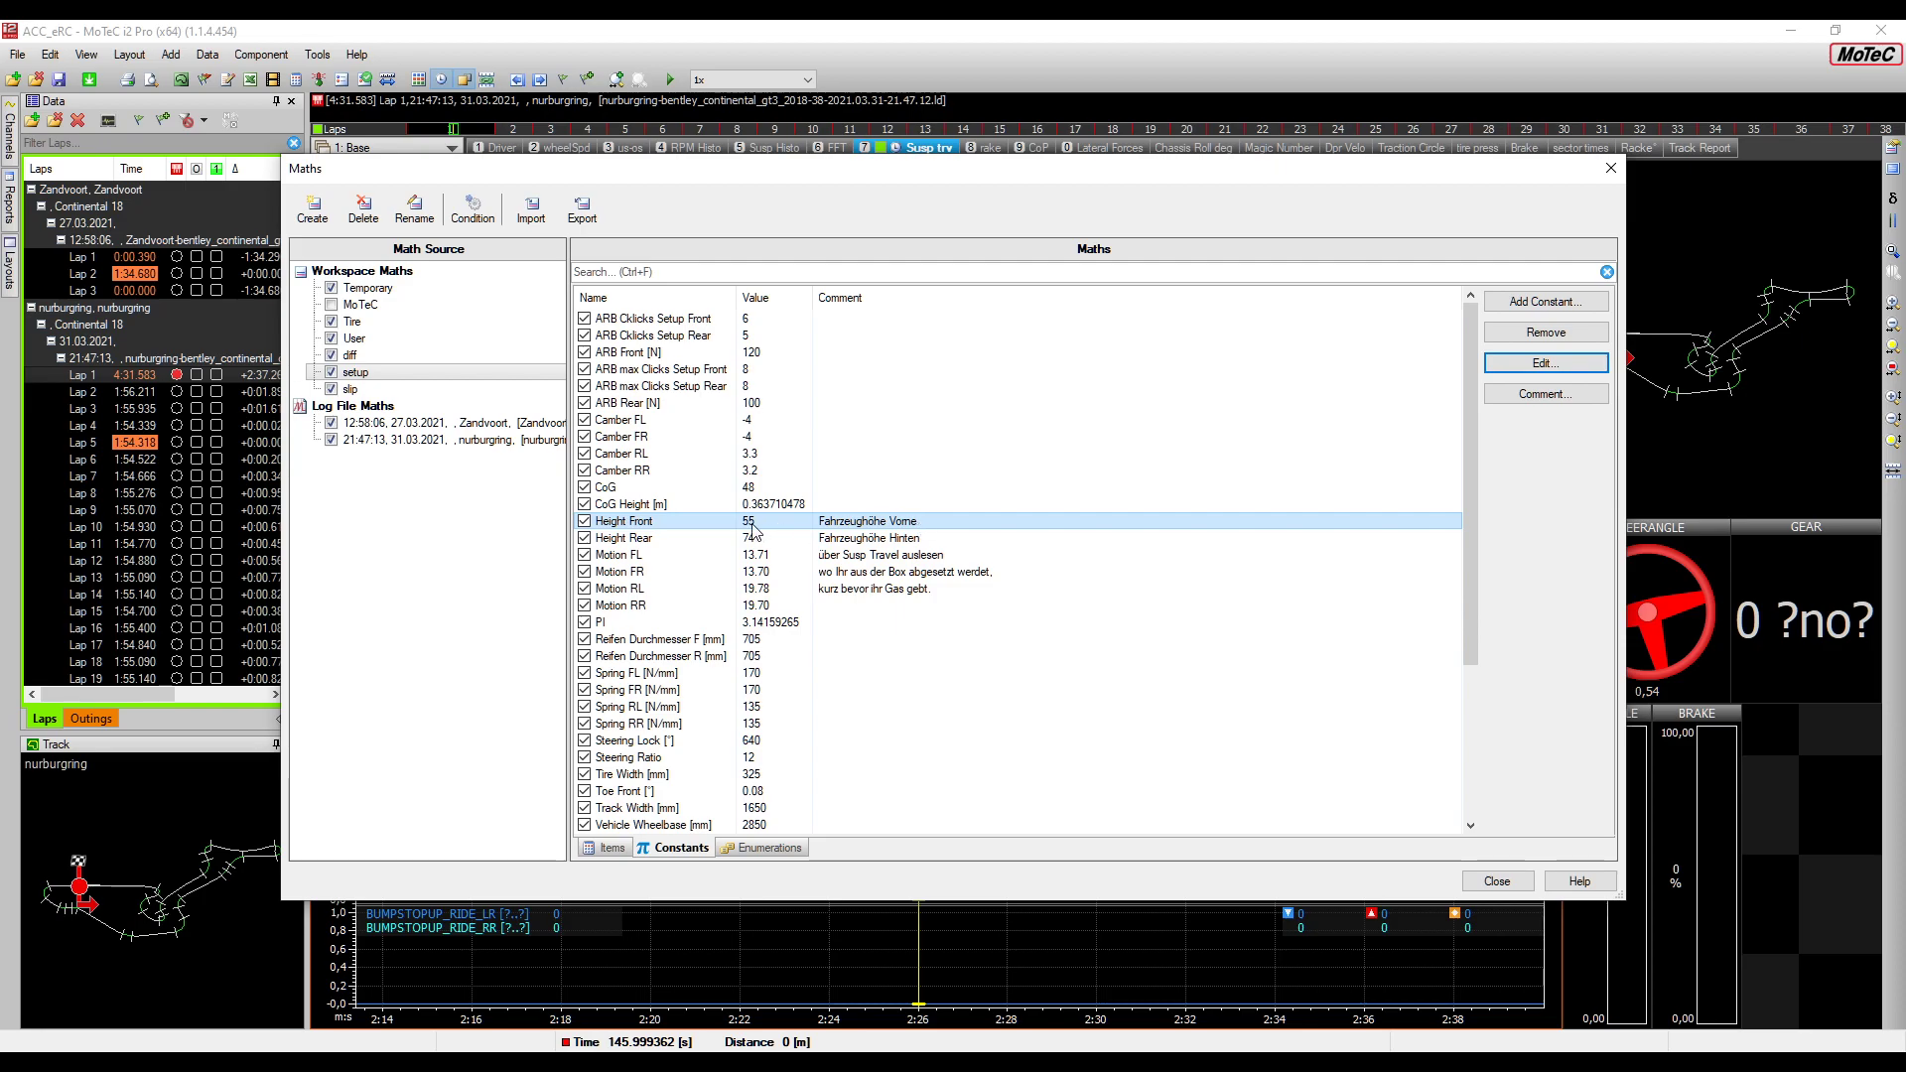
{"action": "double_click", "coordinate": [754, 526]}
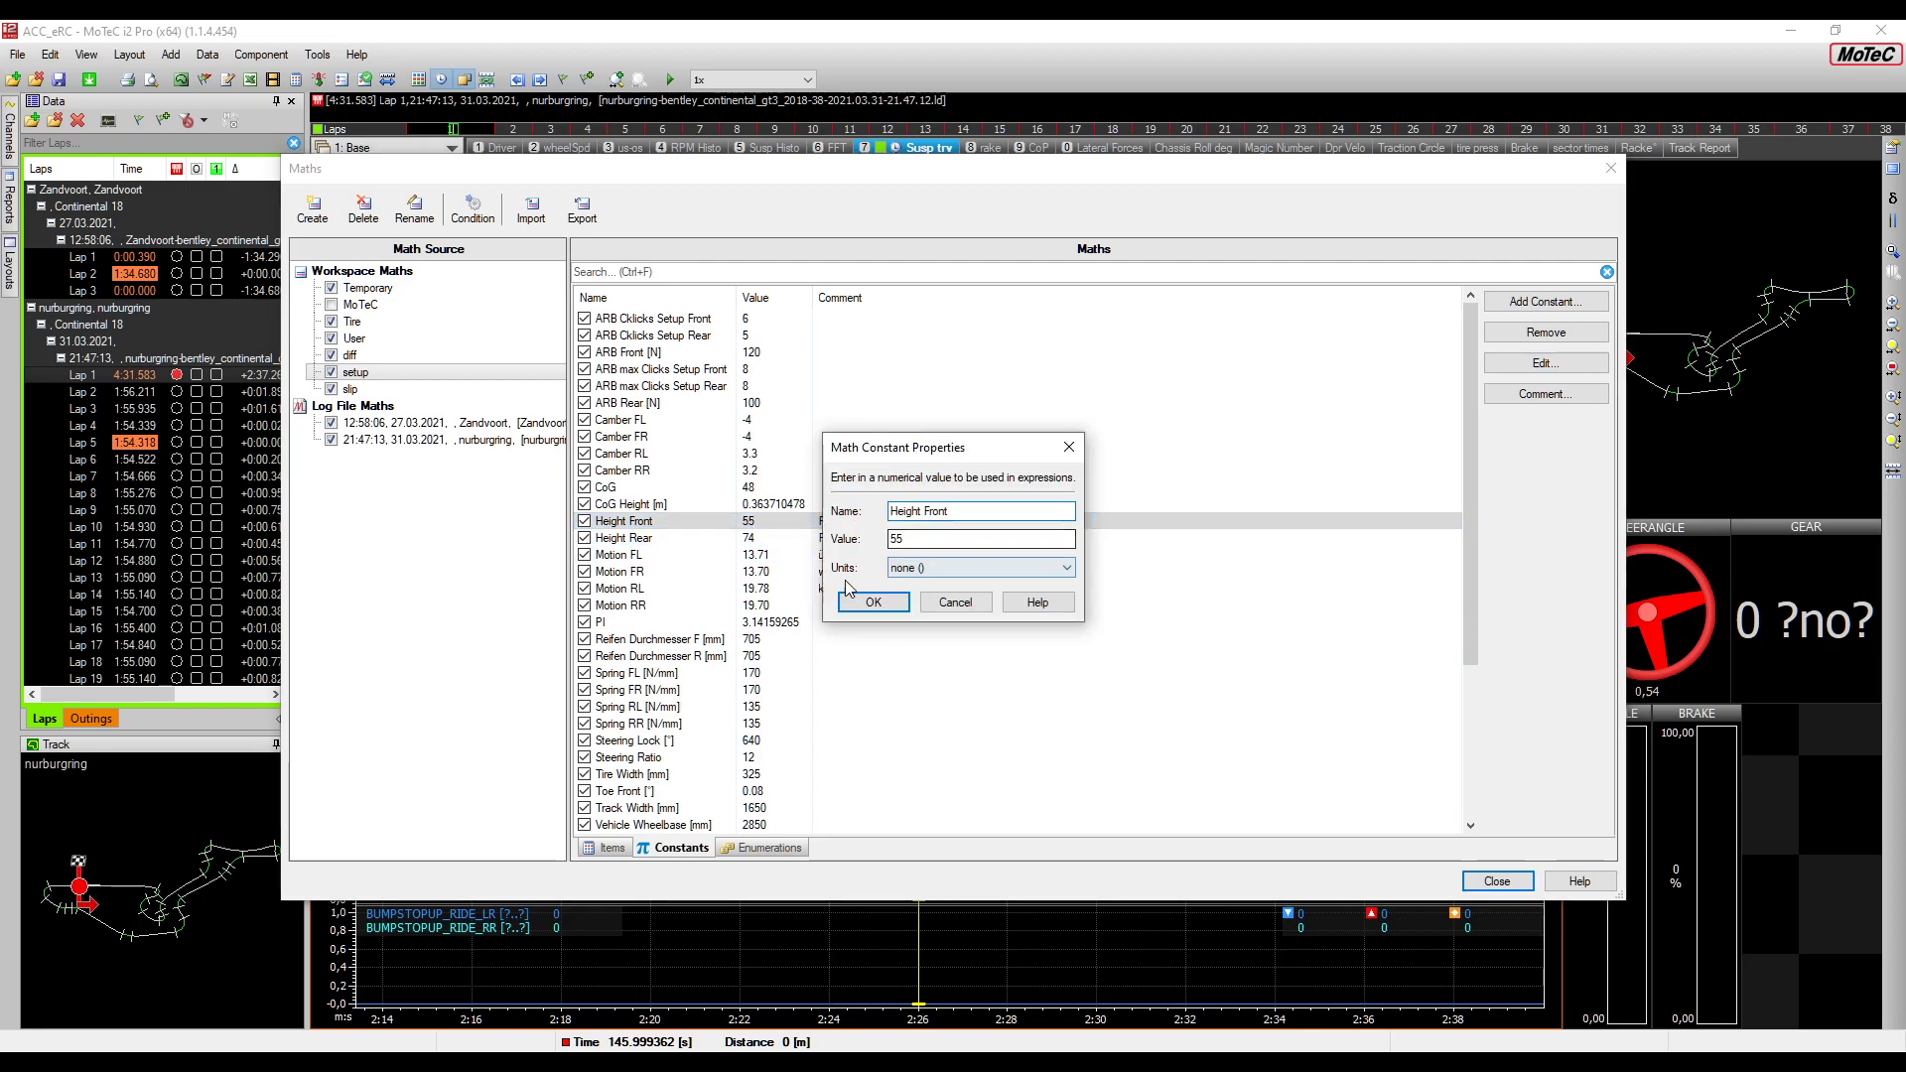
{"action": "left_click", "coordinate": [950, 603]}
{"action": "double_click", "coordinate": [933, 537]}
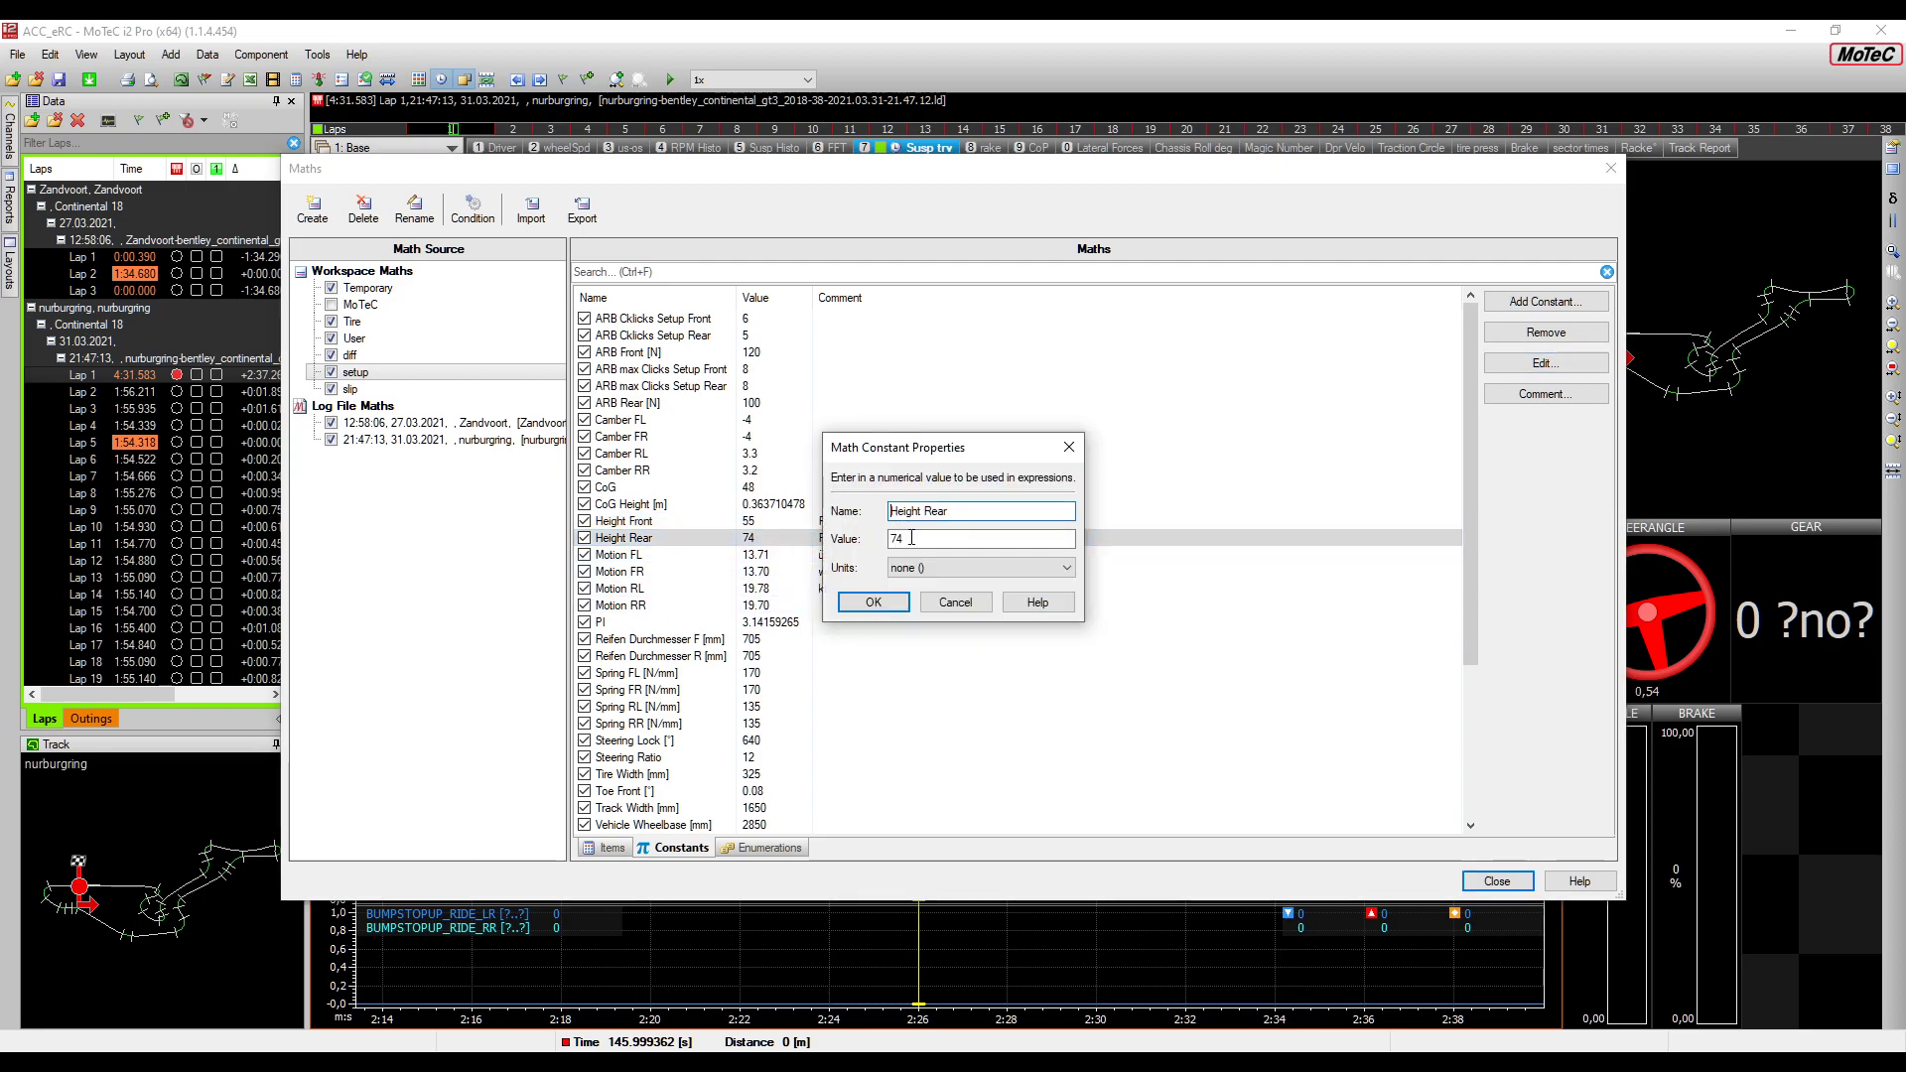
{"action": "left_click", "coordinate": [951, 602]}
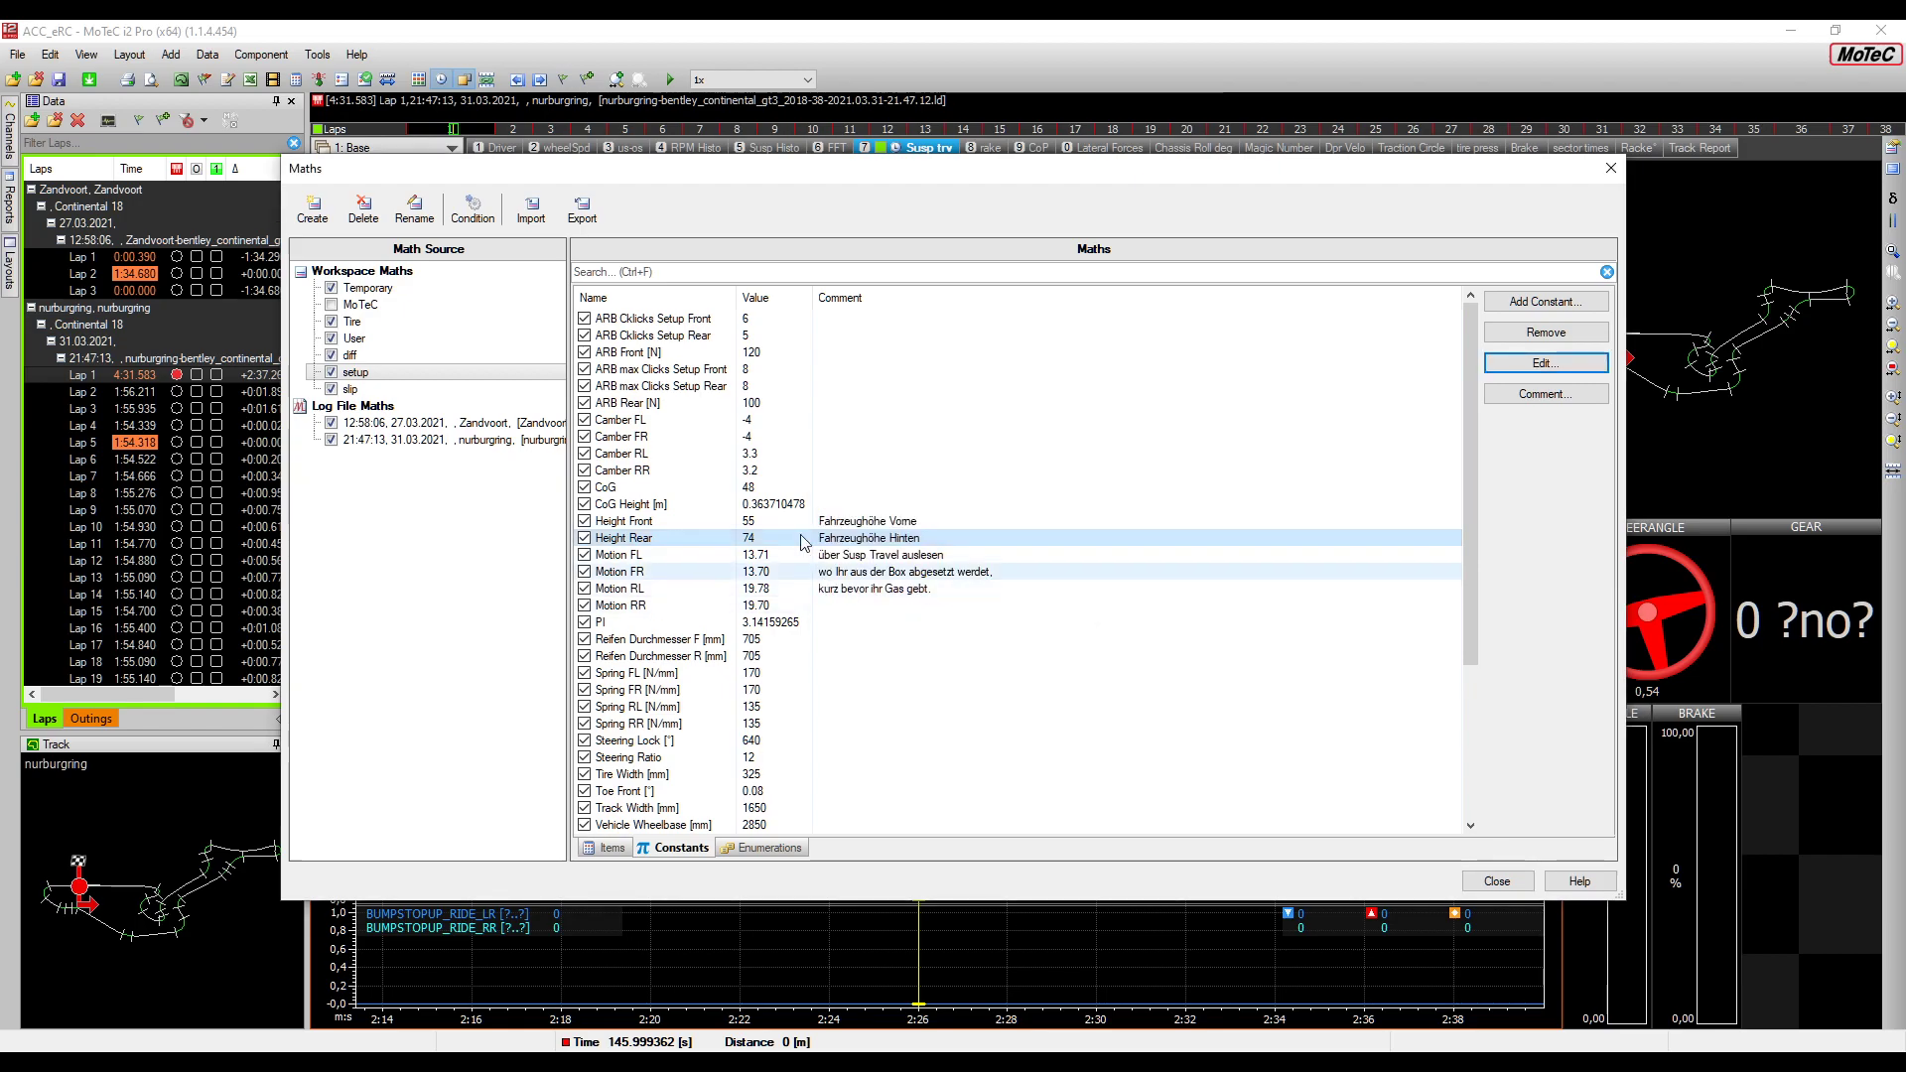
Move the Maths window clear of the logged suspension travel values and set the Motion FL constant to 14.67
{"action": "left_click_drag", "start_coordinate": [795, 169], "coordinate": [1106, 202]}
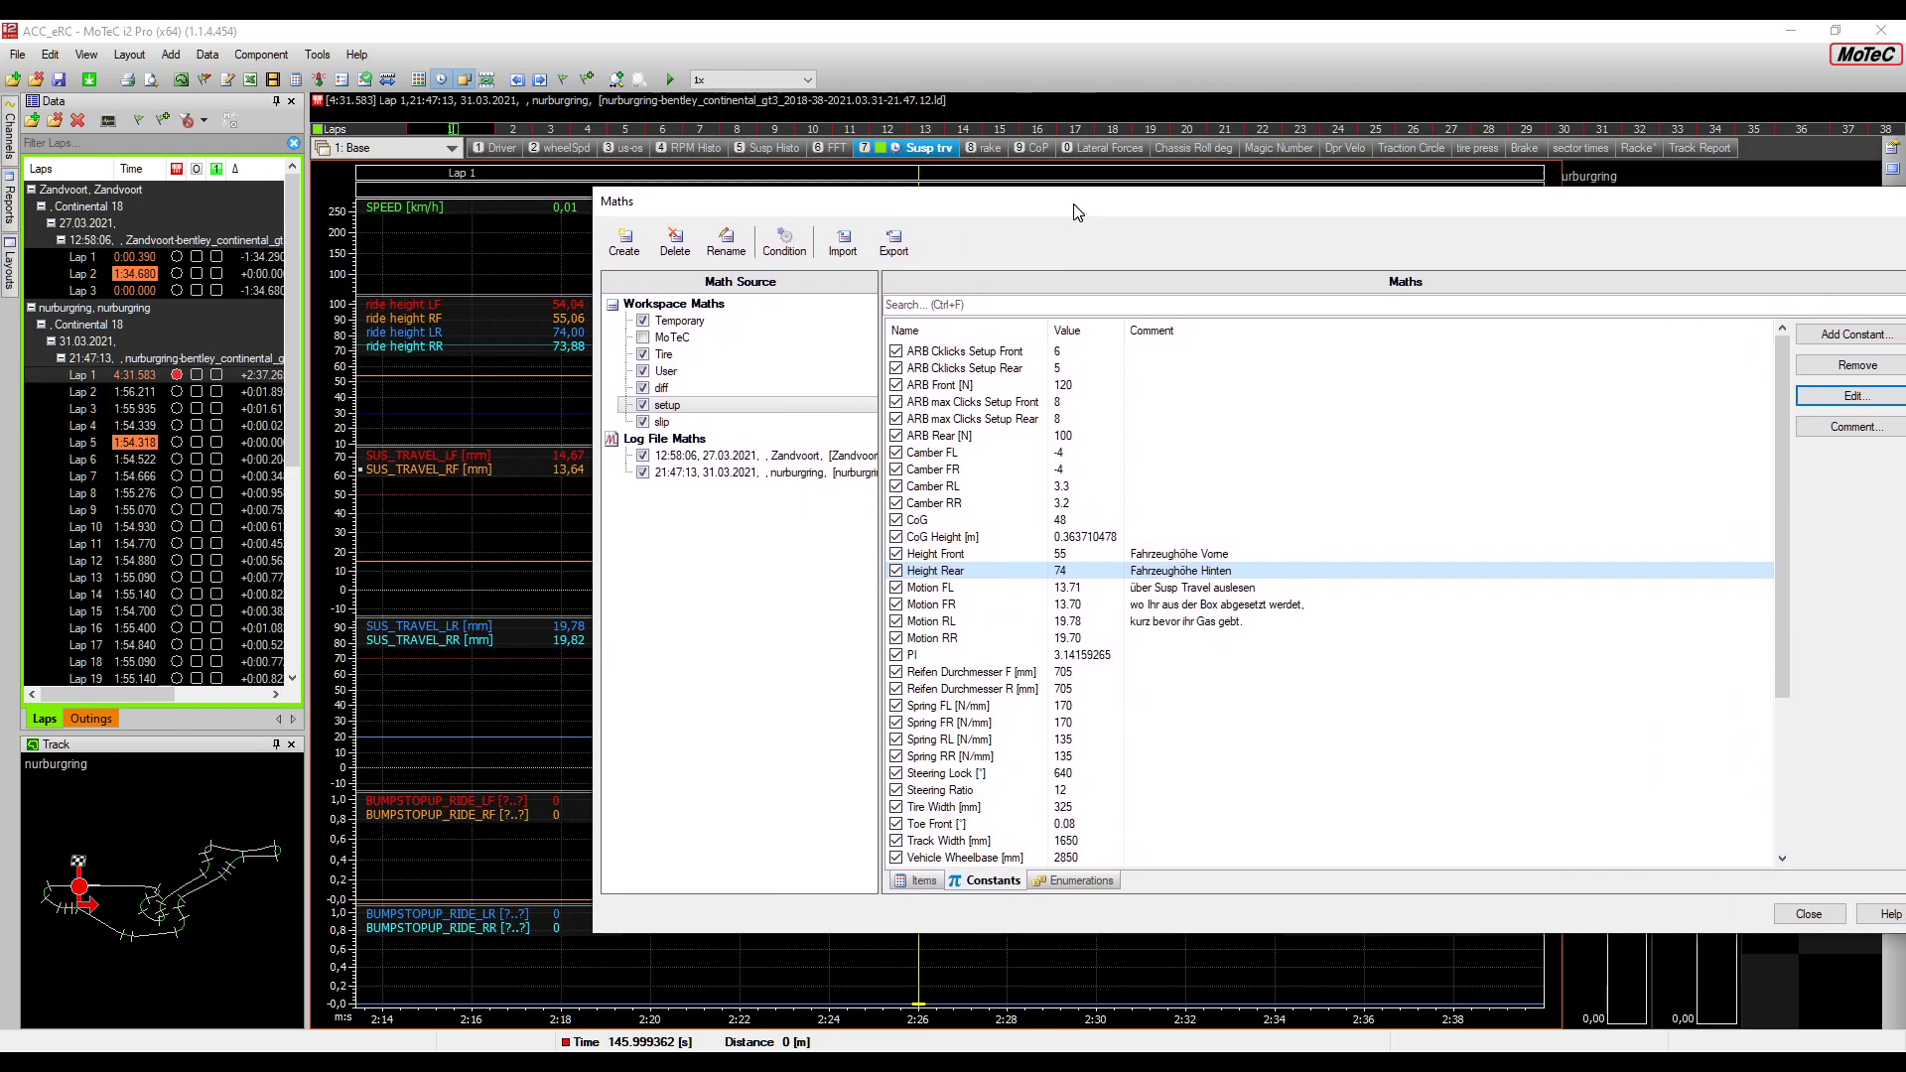
{"action": "left_click", "coordinate": [1087, 587]}
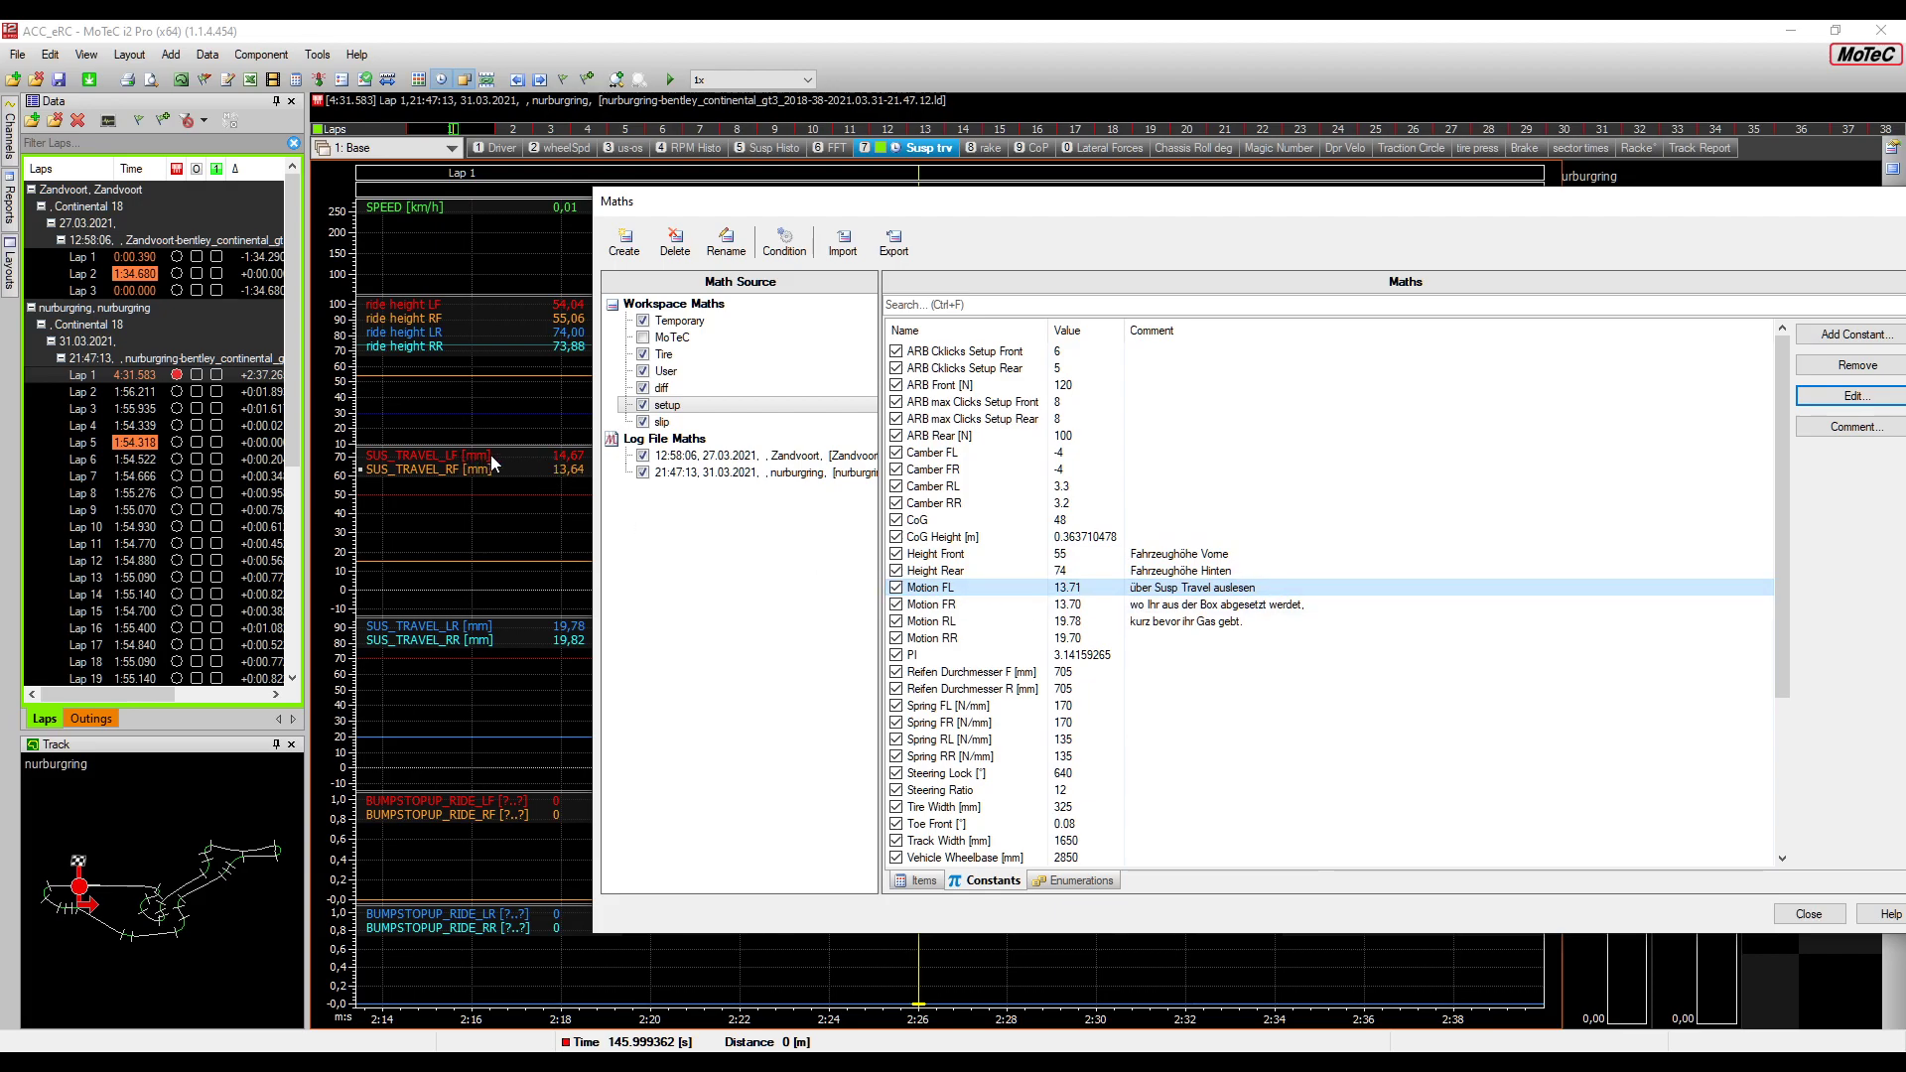
{"action": "double_click", "coordinate": [975, 586]}
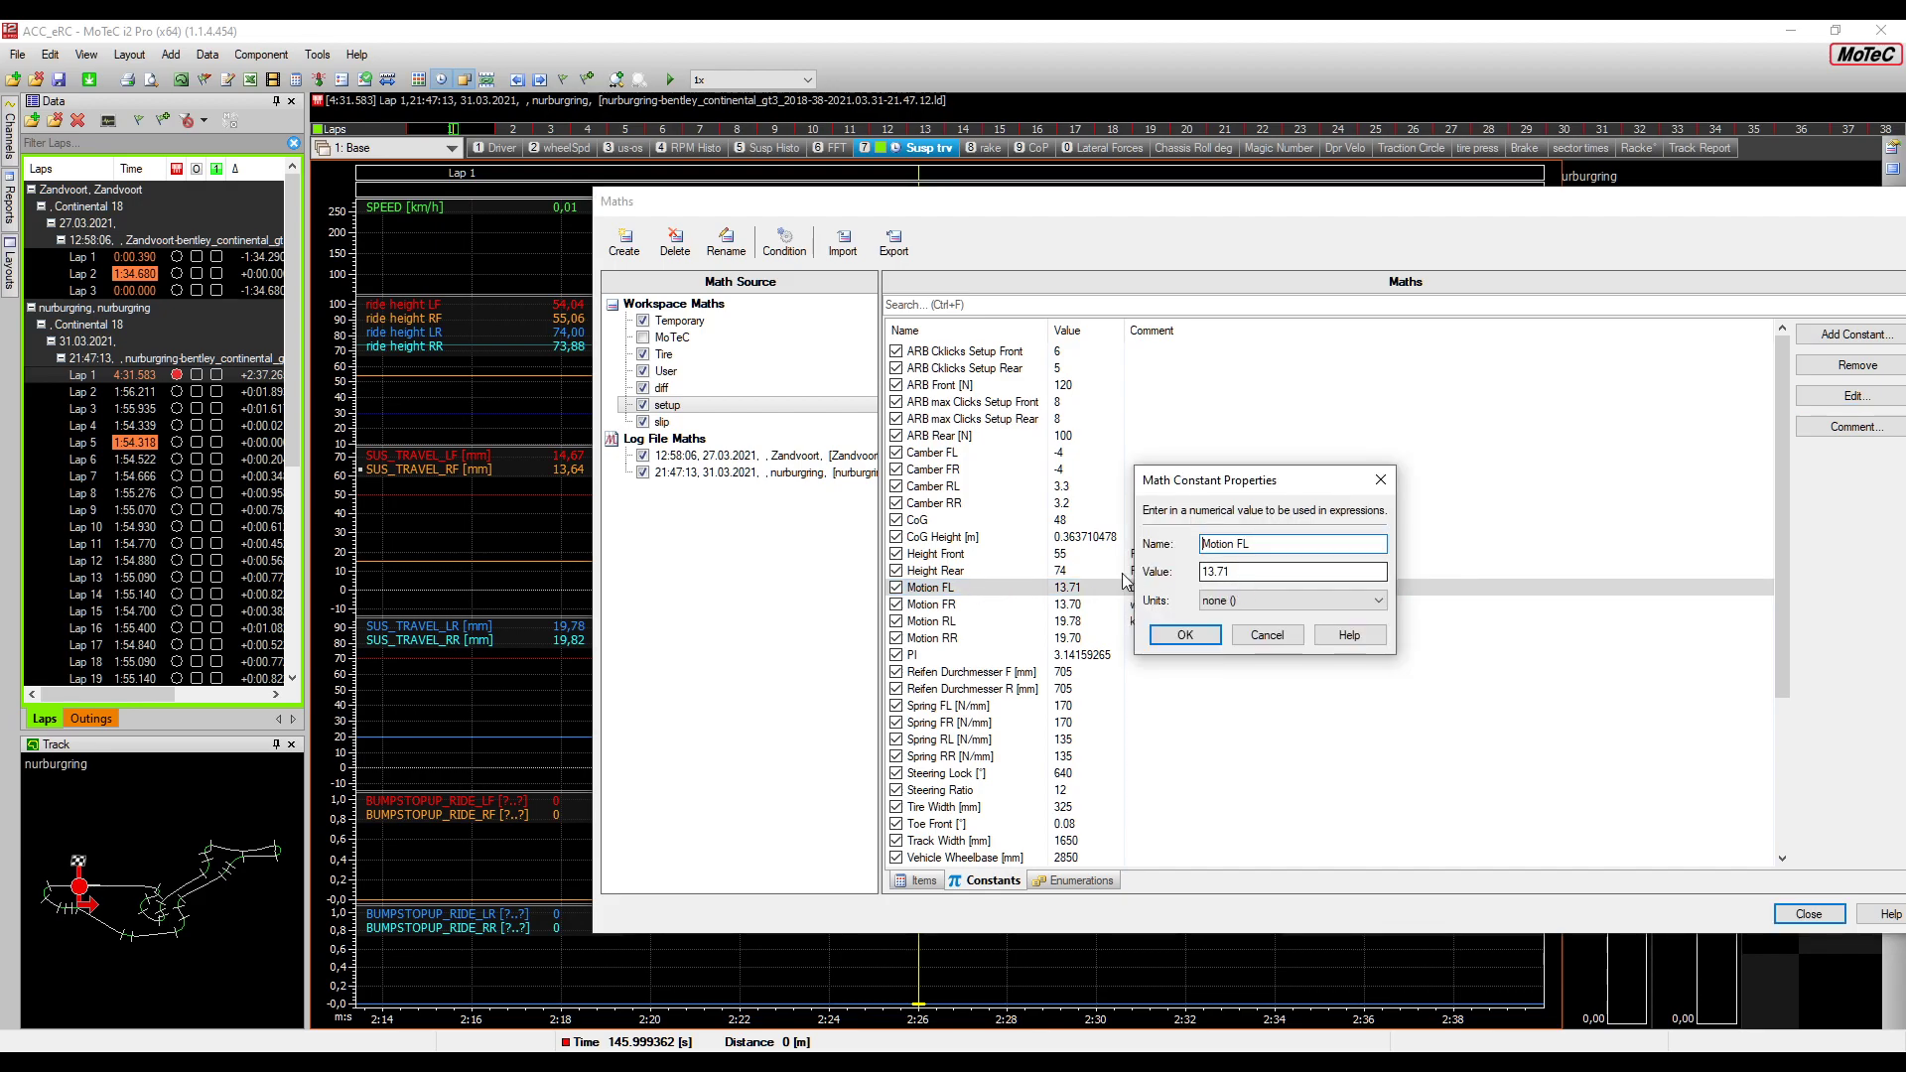
{"action": "key", "text": "Tab"}
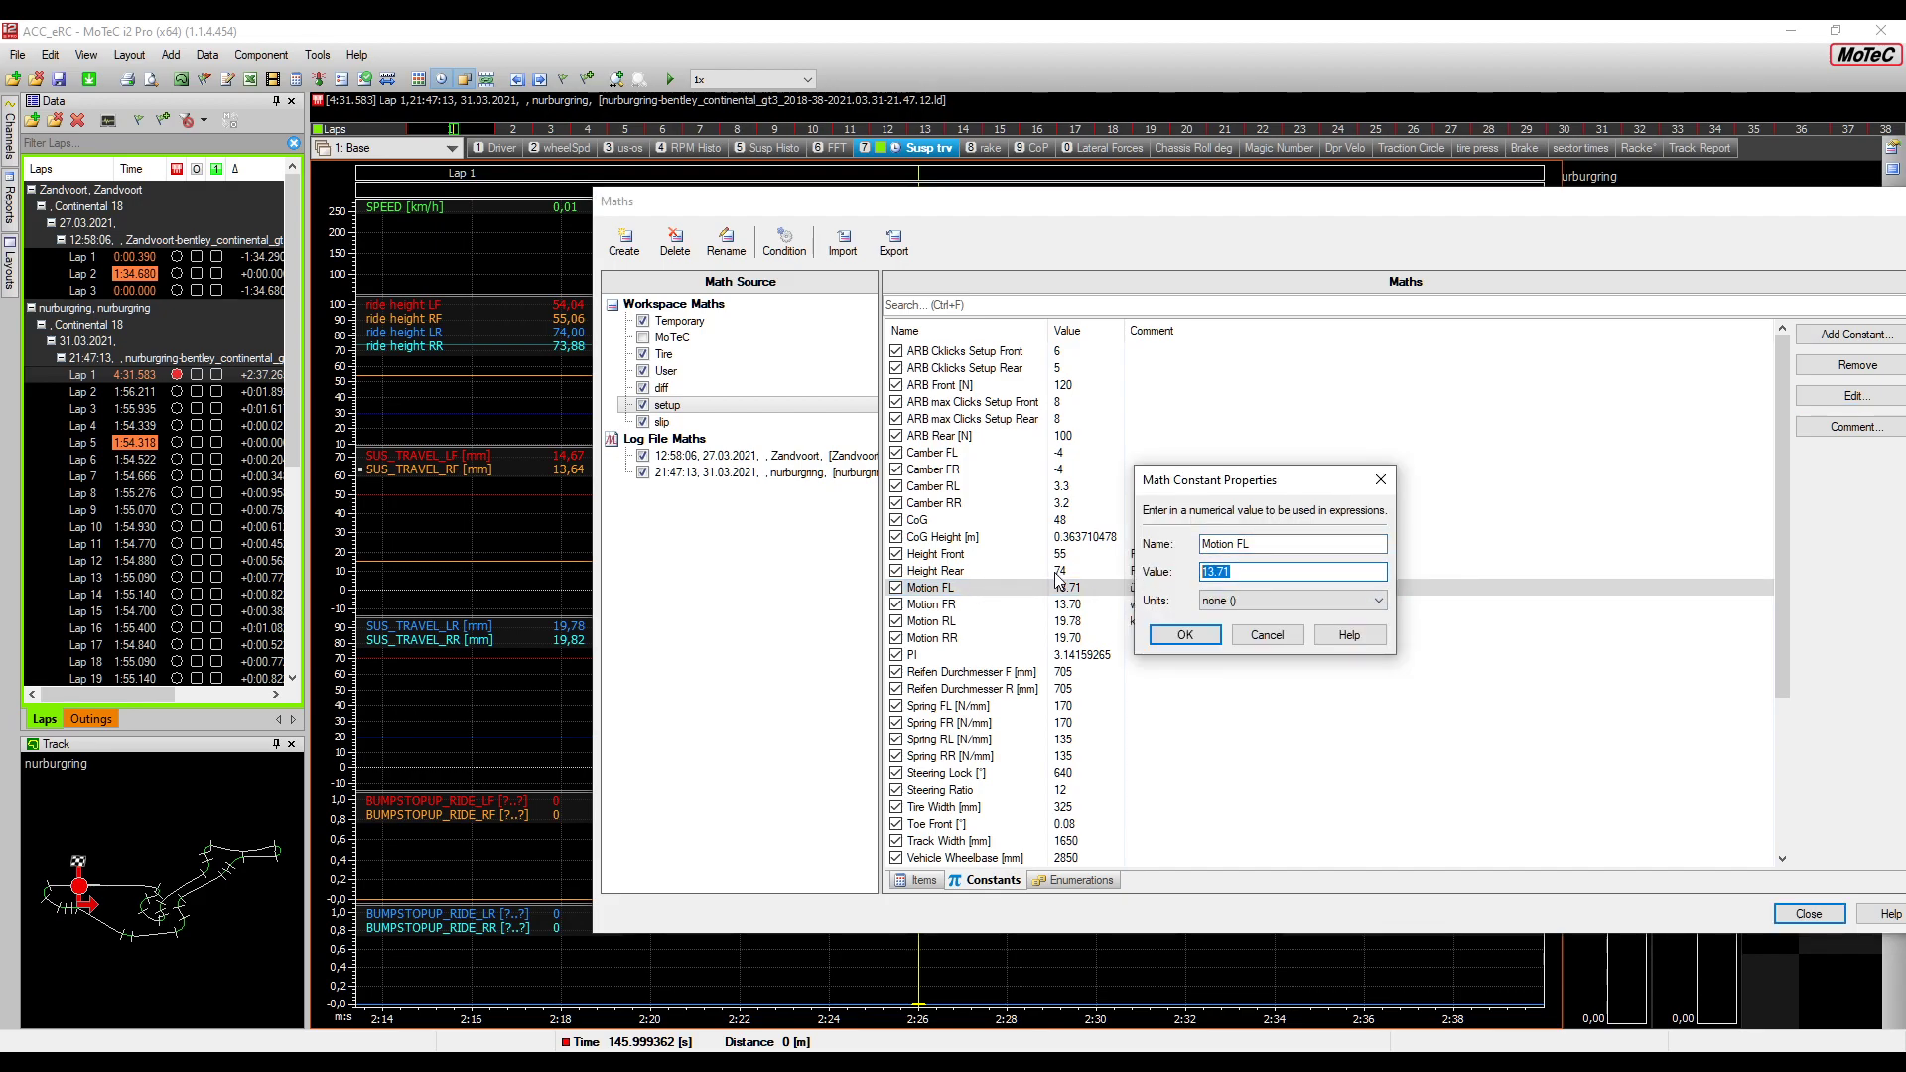
{"action": "type", "text": "14"}
{"action": "type", "text": ".2"}
{"action": "left_click", "coordinate": [1201, 639]}
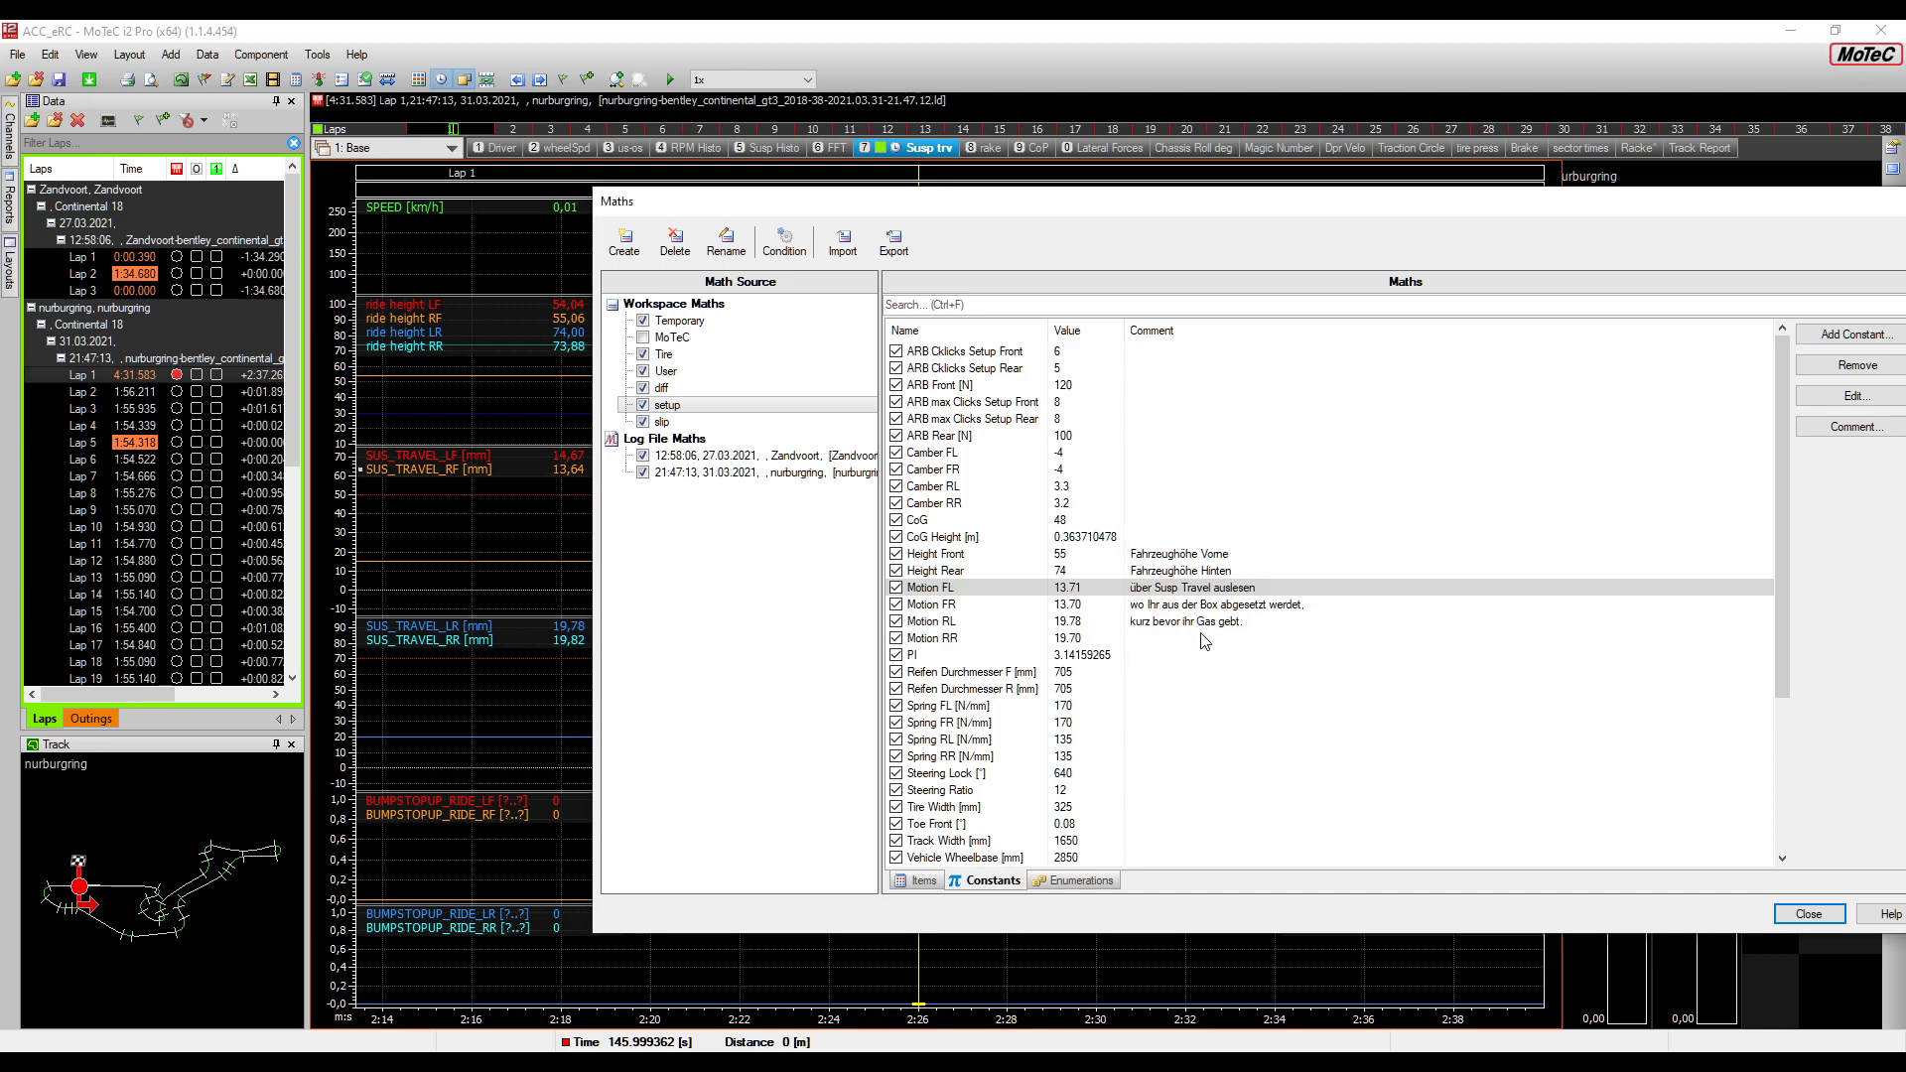
Set the Motion FR constant to 13.64 to match the logged right front suspension travel
{"action": "double_click", "coordinate": [1102, 607]}
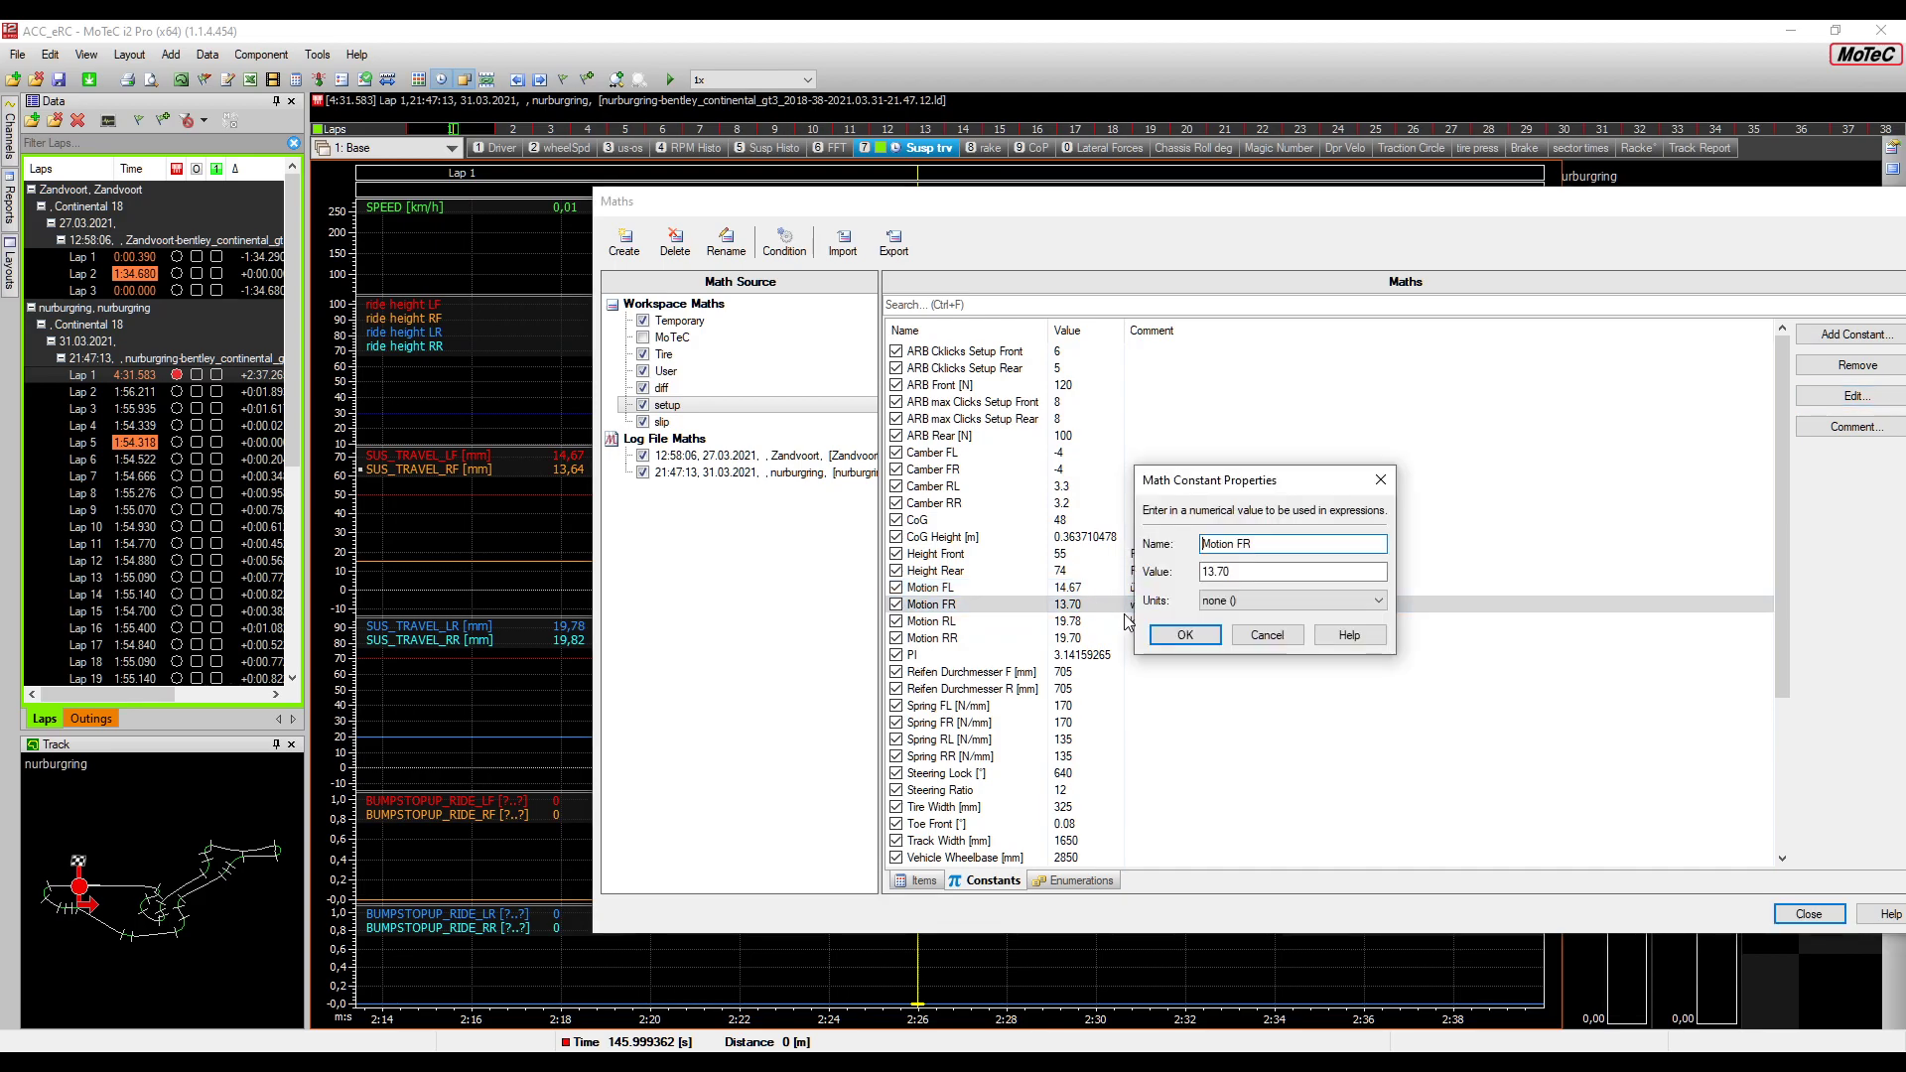
{"action": "left_click", "coordinate": [1225, 574]}
{"action": "key", "text": "BackSpace"}
{"action": "key", "text": "BackSpace"}
{"action": "type", "text": "64"}
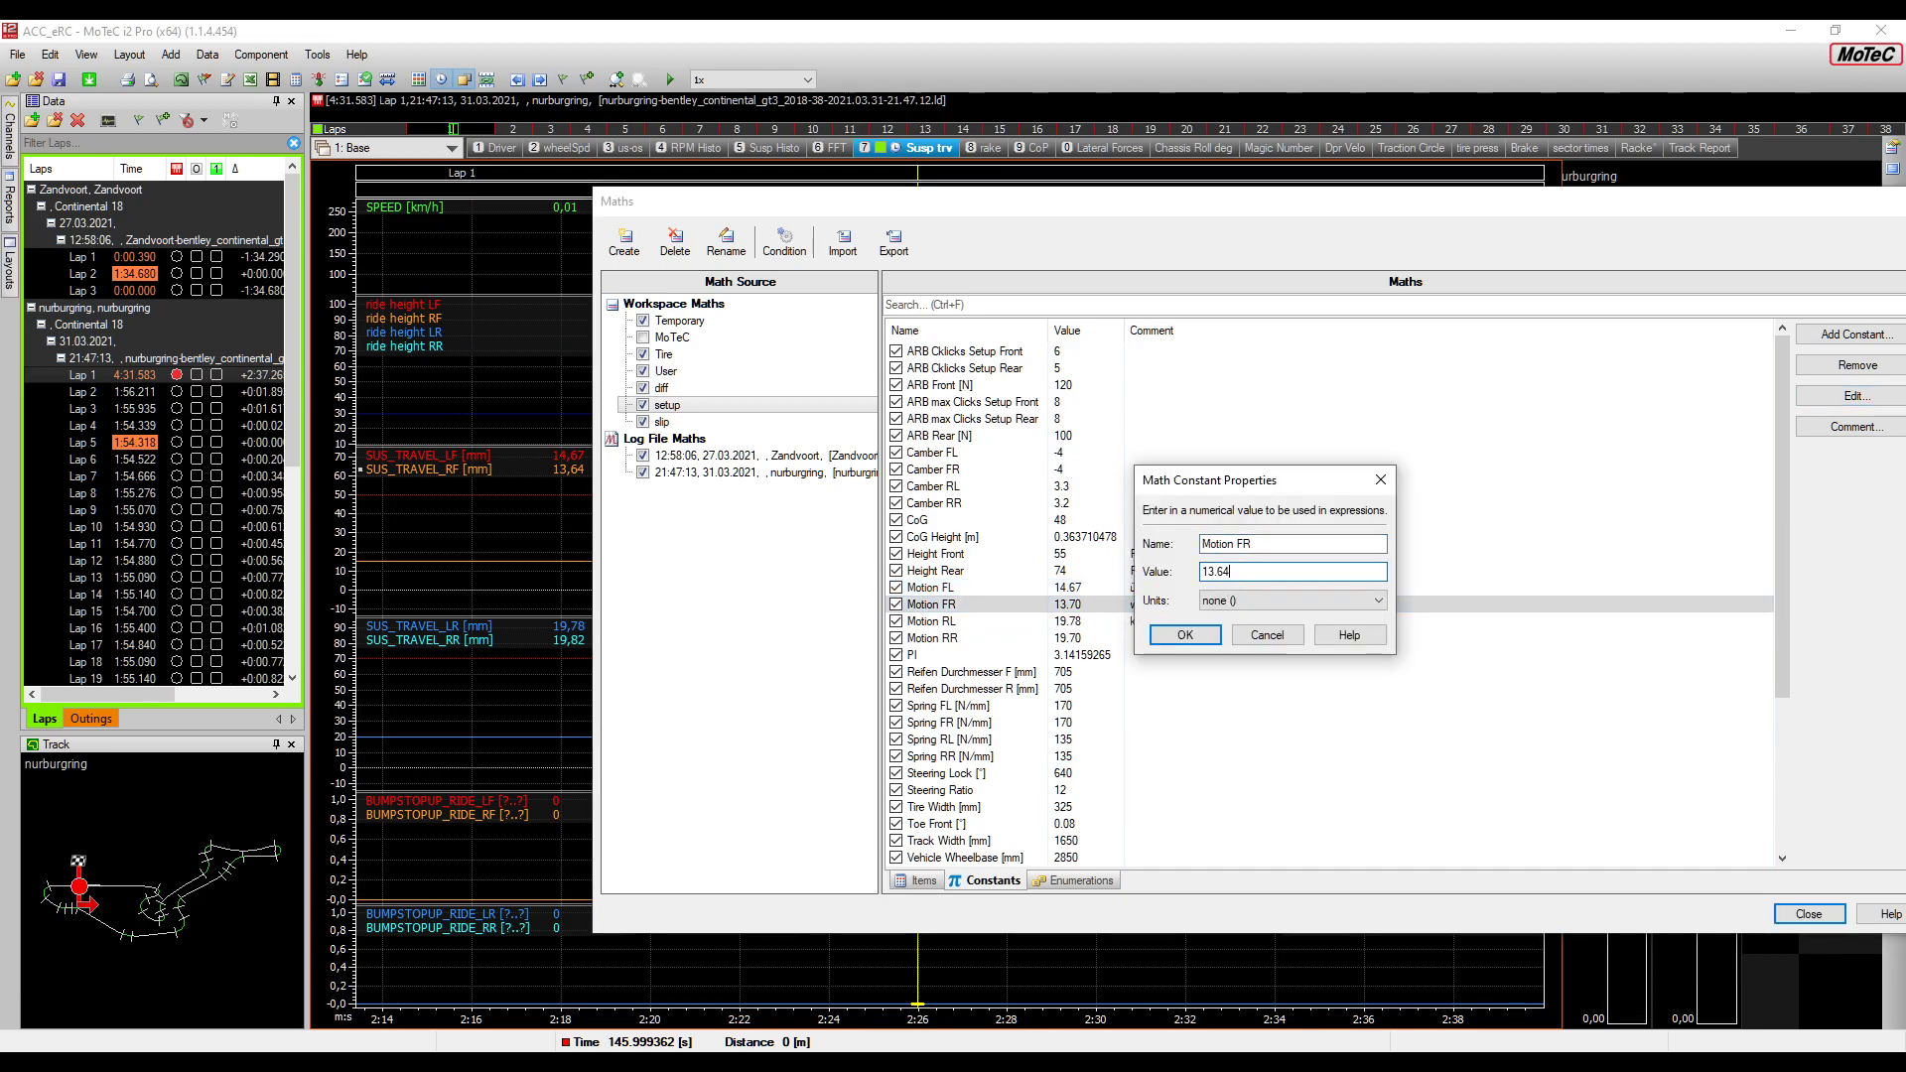
{"action": "key", "text": "Return"}
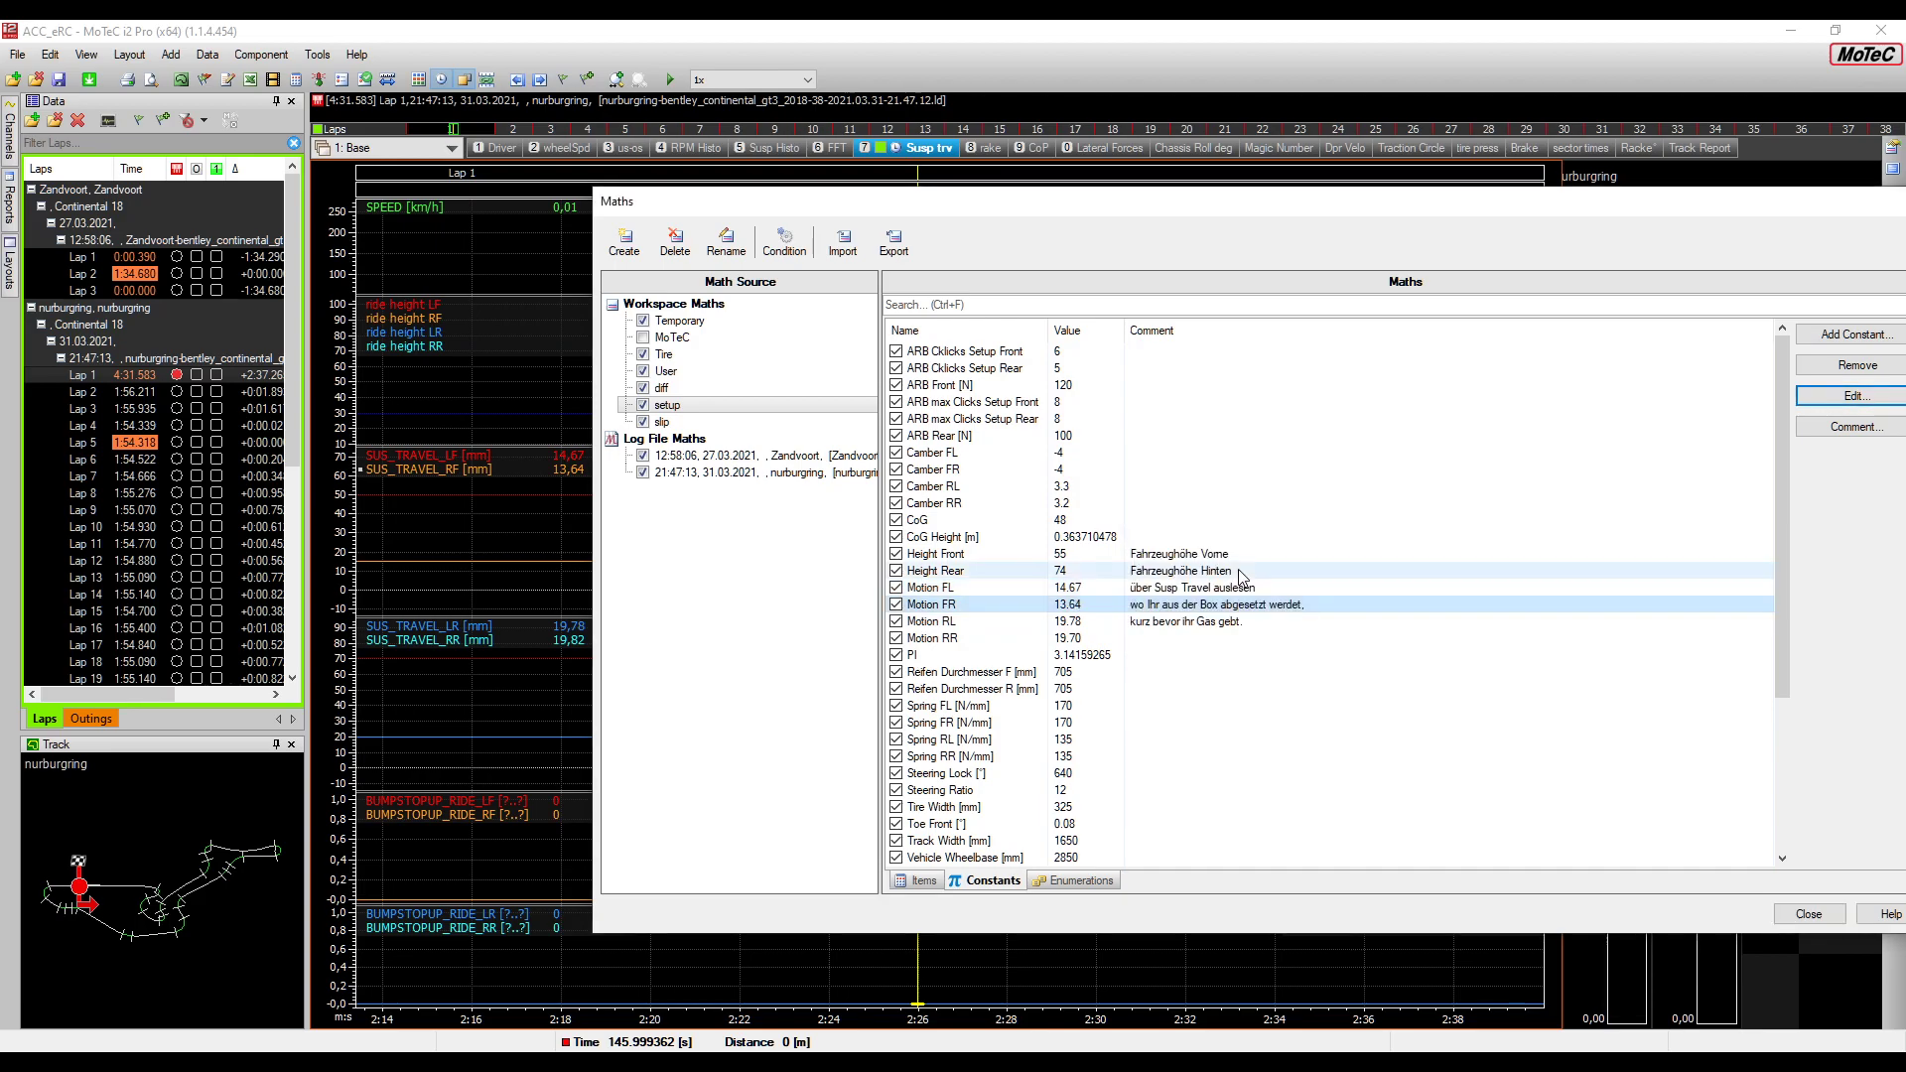
Set the Motion RR constant to 19.82 to match the logged right rear suspension travel
{"action": "double_click", "coordinate": [1089, 638]}
{"action": "left_click", "coordinate": [1240, 570]}
{"action": "key", "text": "BackSpace"}
{"action": "key", "text": "BackSpace"}
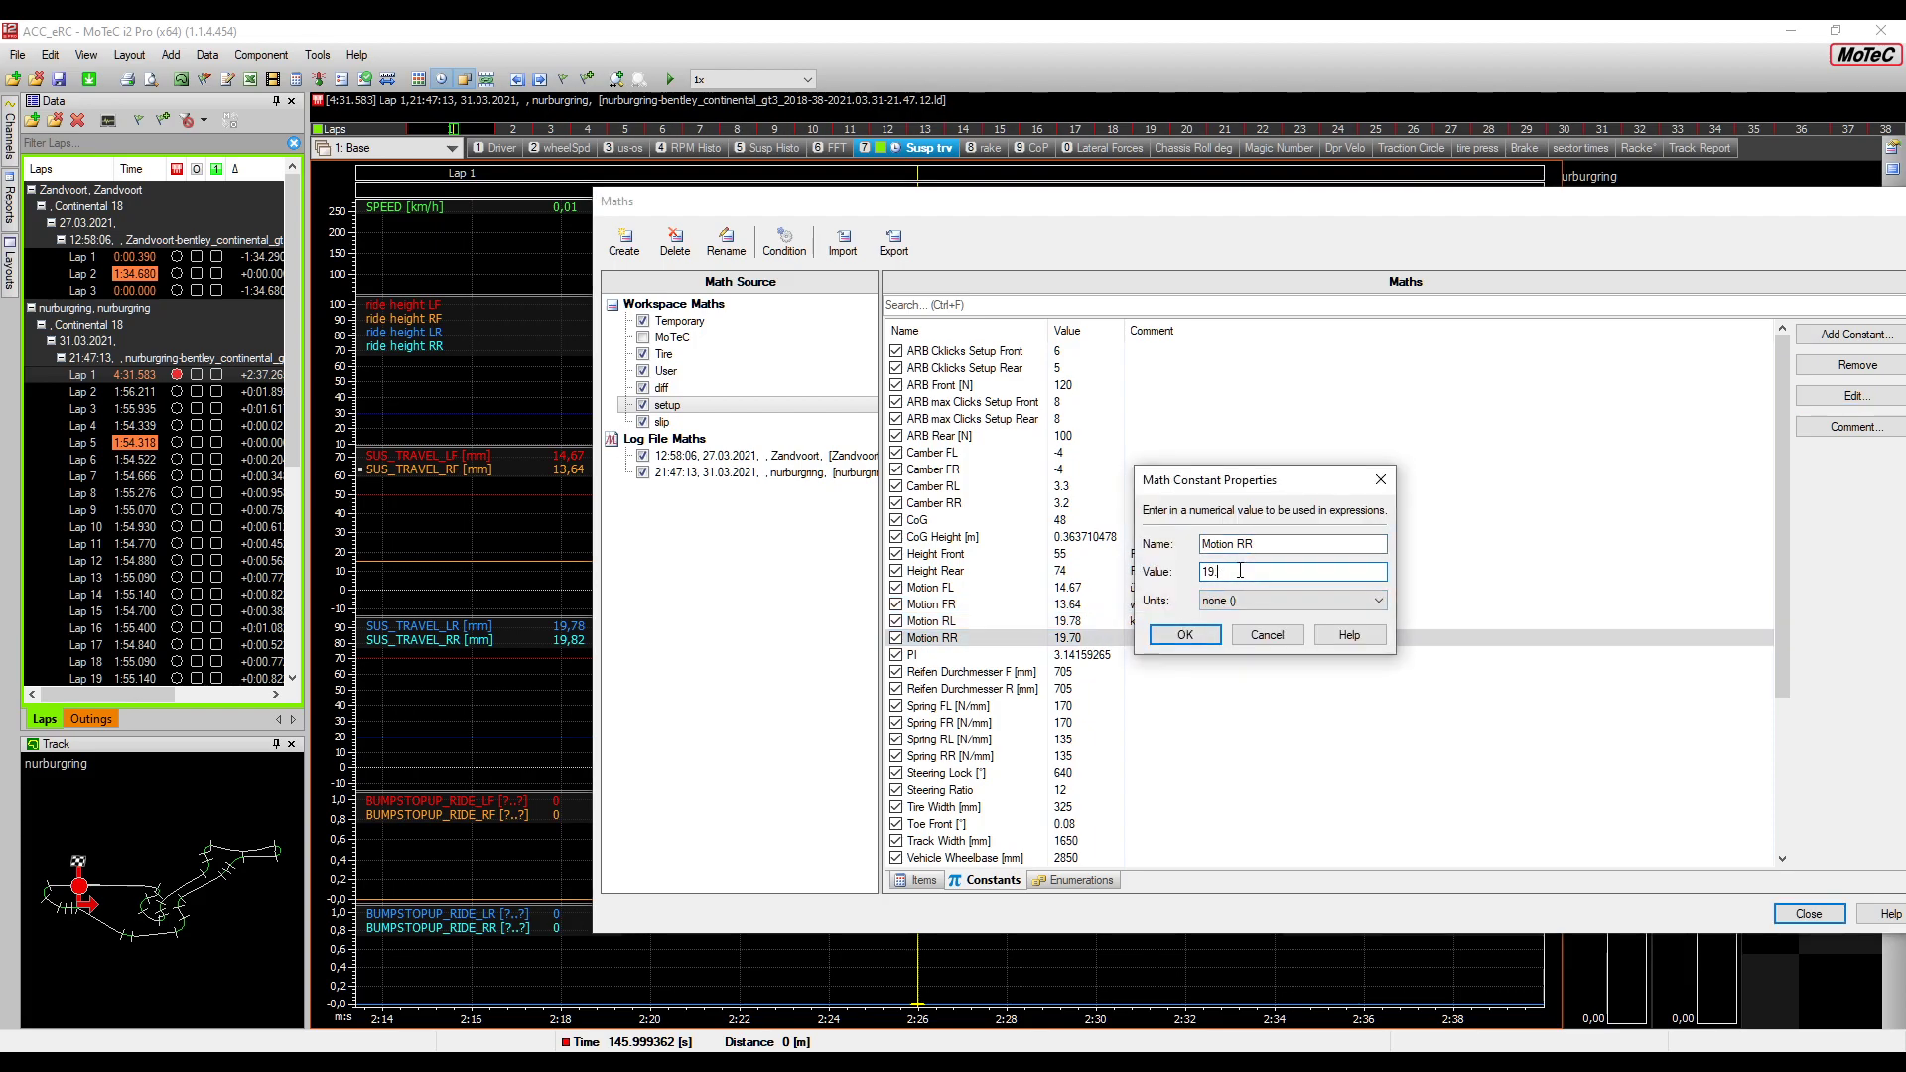
{"action": "type", "text": "82"}
{"action": "key", "text": "Return"}
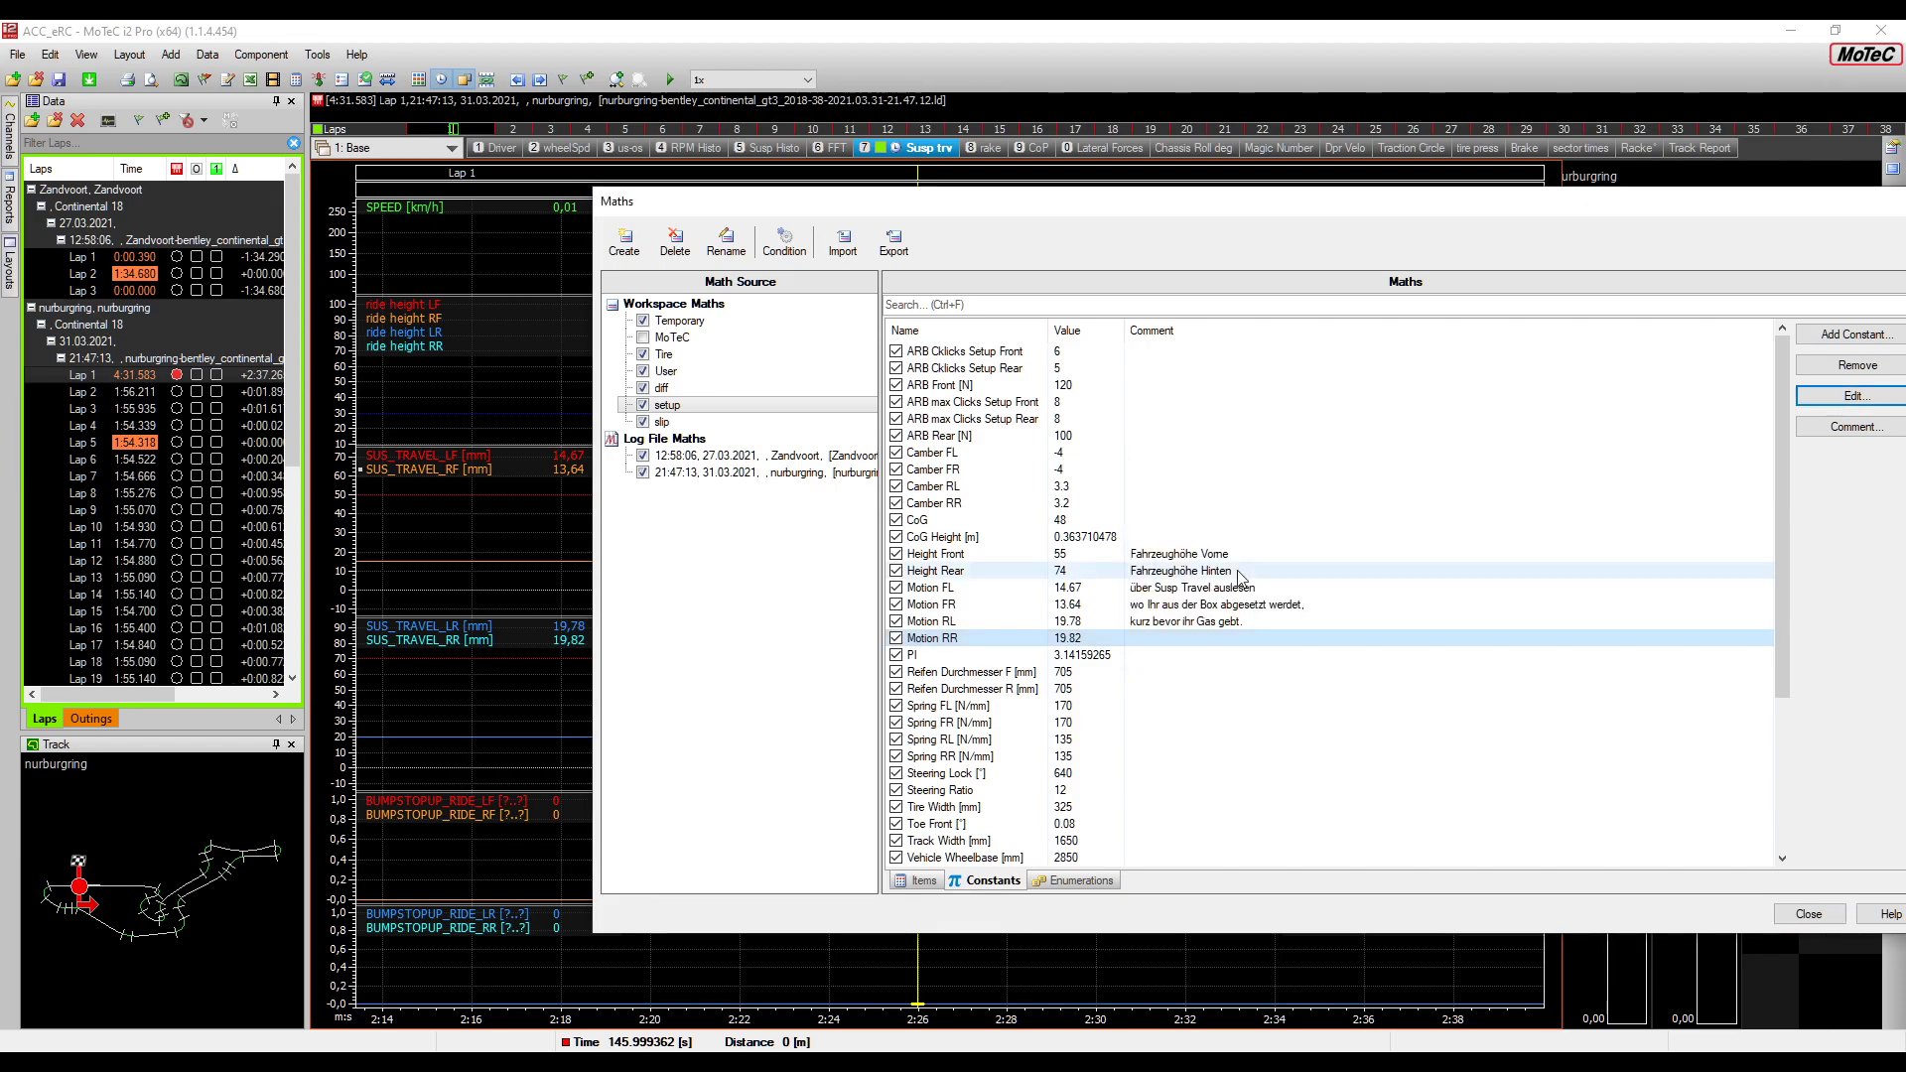
Set the Spring FL constant to 175 N/mm
{"action": "left_click", "coordinate": [1120, 707]}
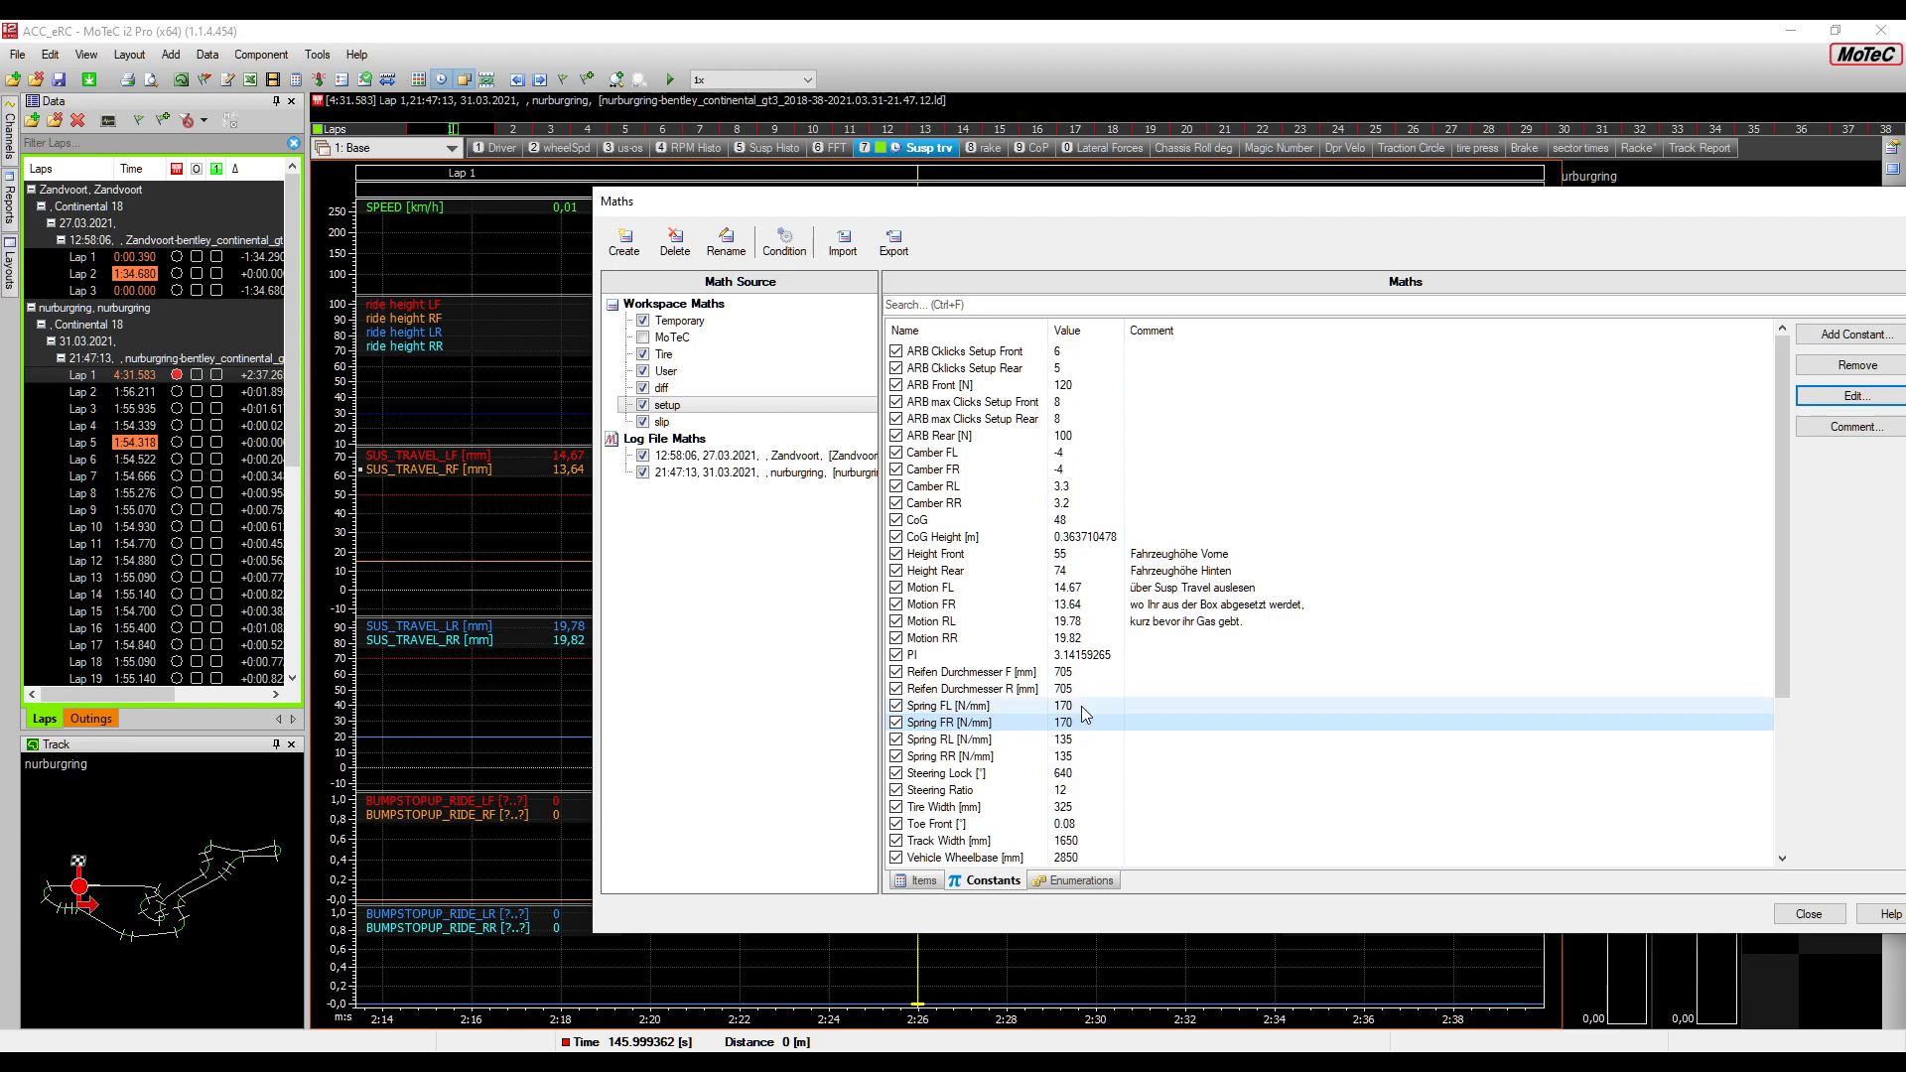
{"action": "double_click", "coordinate": [1081, 705]}
{"action": "left_click", "coordinate": [1239, 570]}
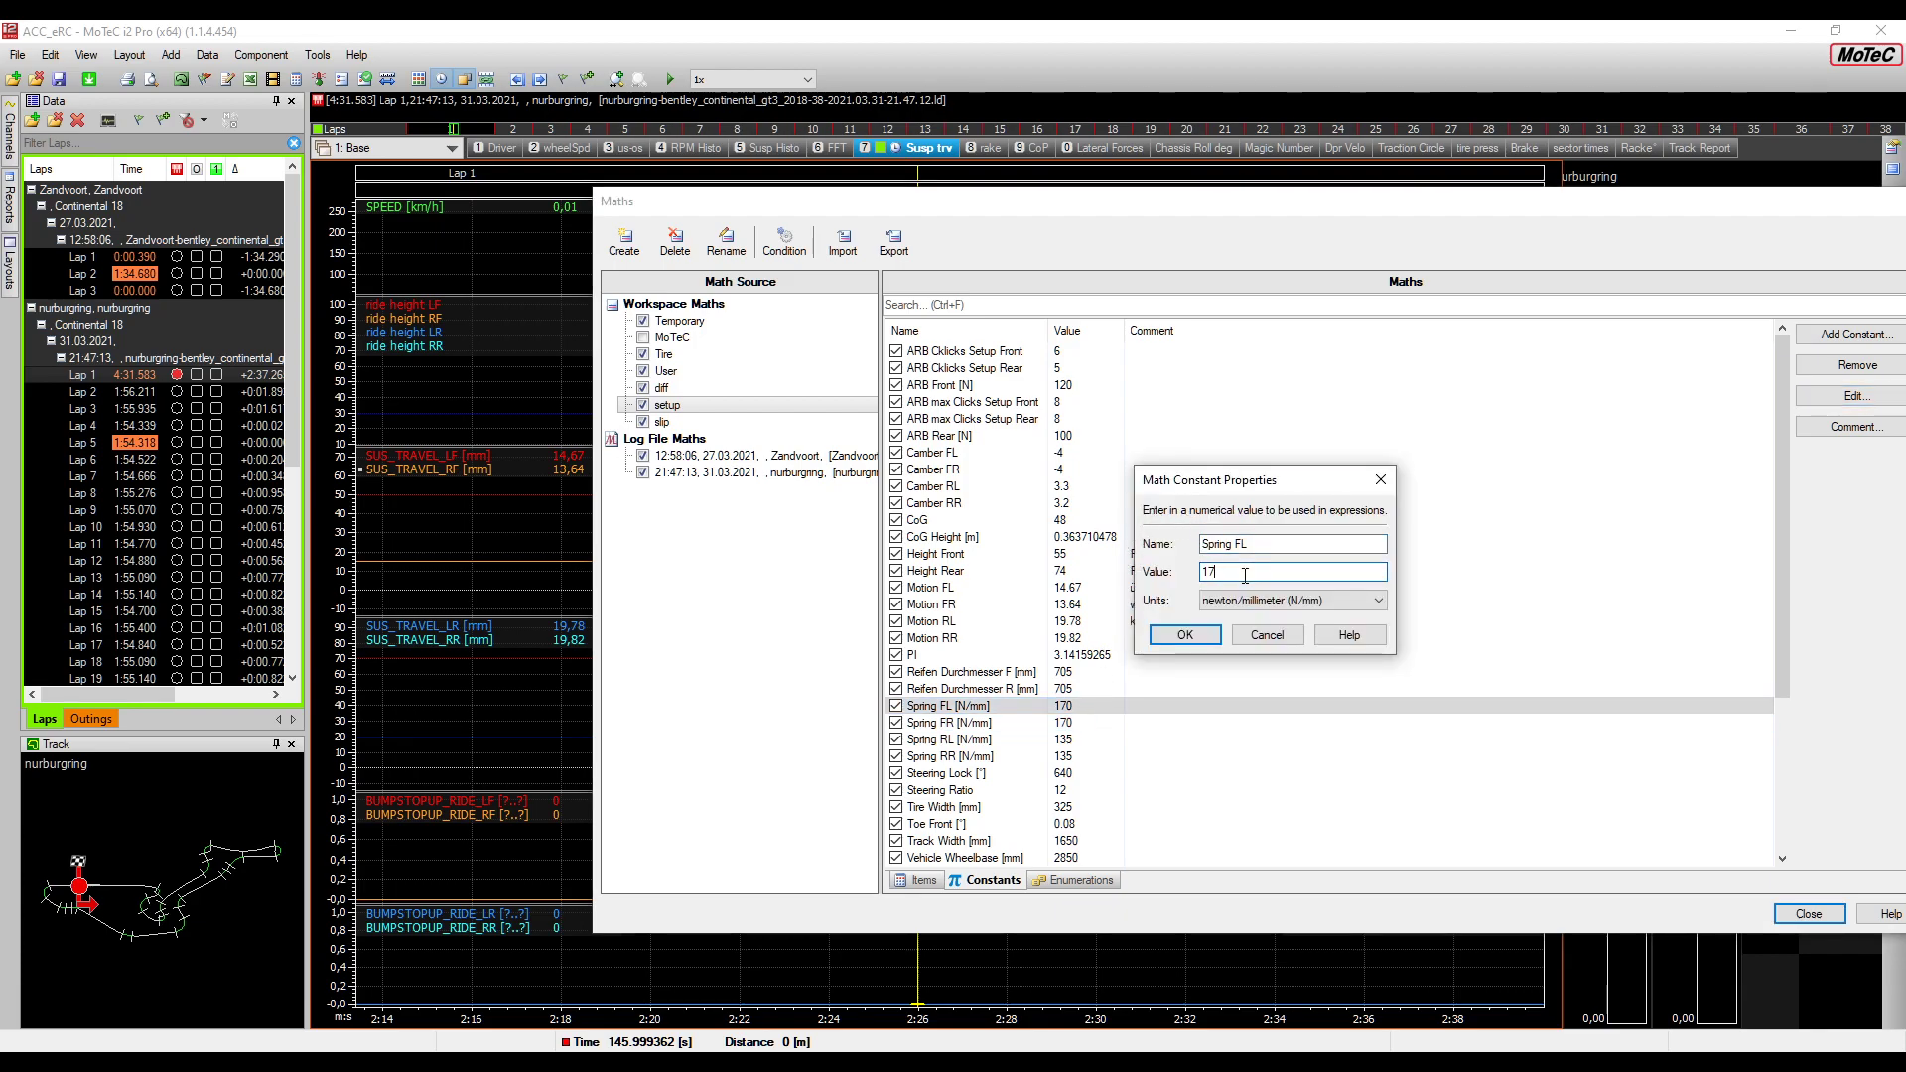
{"action": "key", "text": "BackSpace"}
{"action": "type", "text": "5"}
{"action": "key", "text": "Return"}
Set the Spring FR constant to 175 N/mm
{"action": "key", "text": "Down"}
{"action": "key", "text": "Return"}
{"action": "left_click", "coordinate": [1245, 574]}
{"action": "key", "text": "BackSpace"}
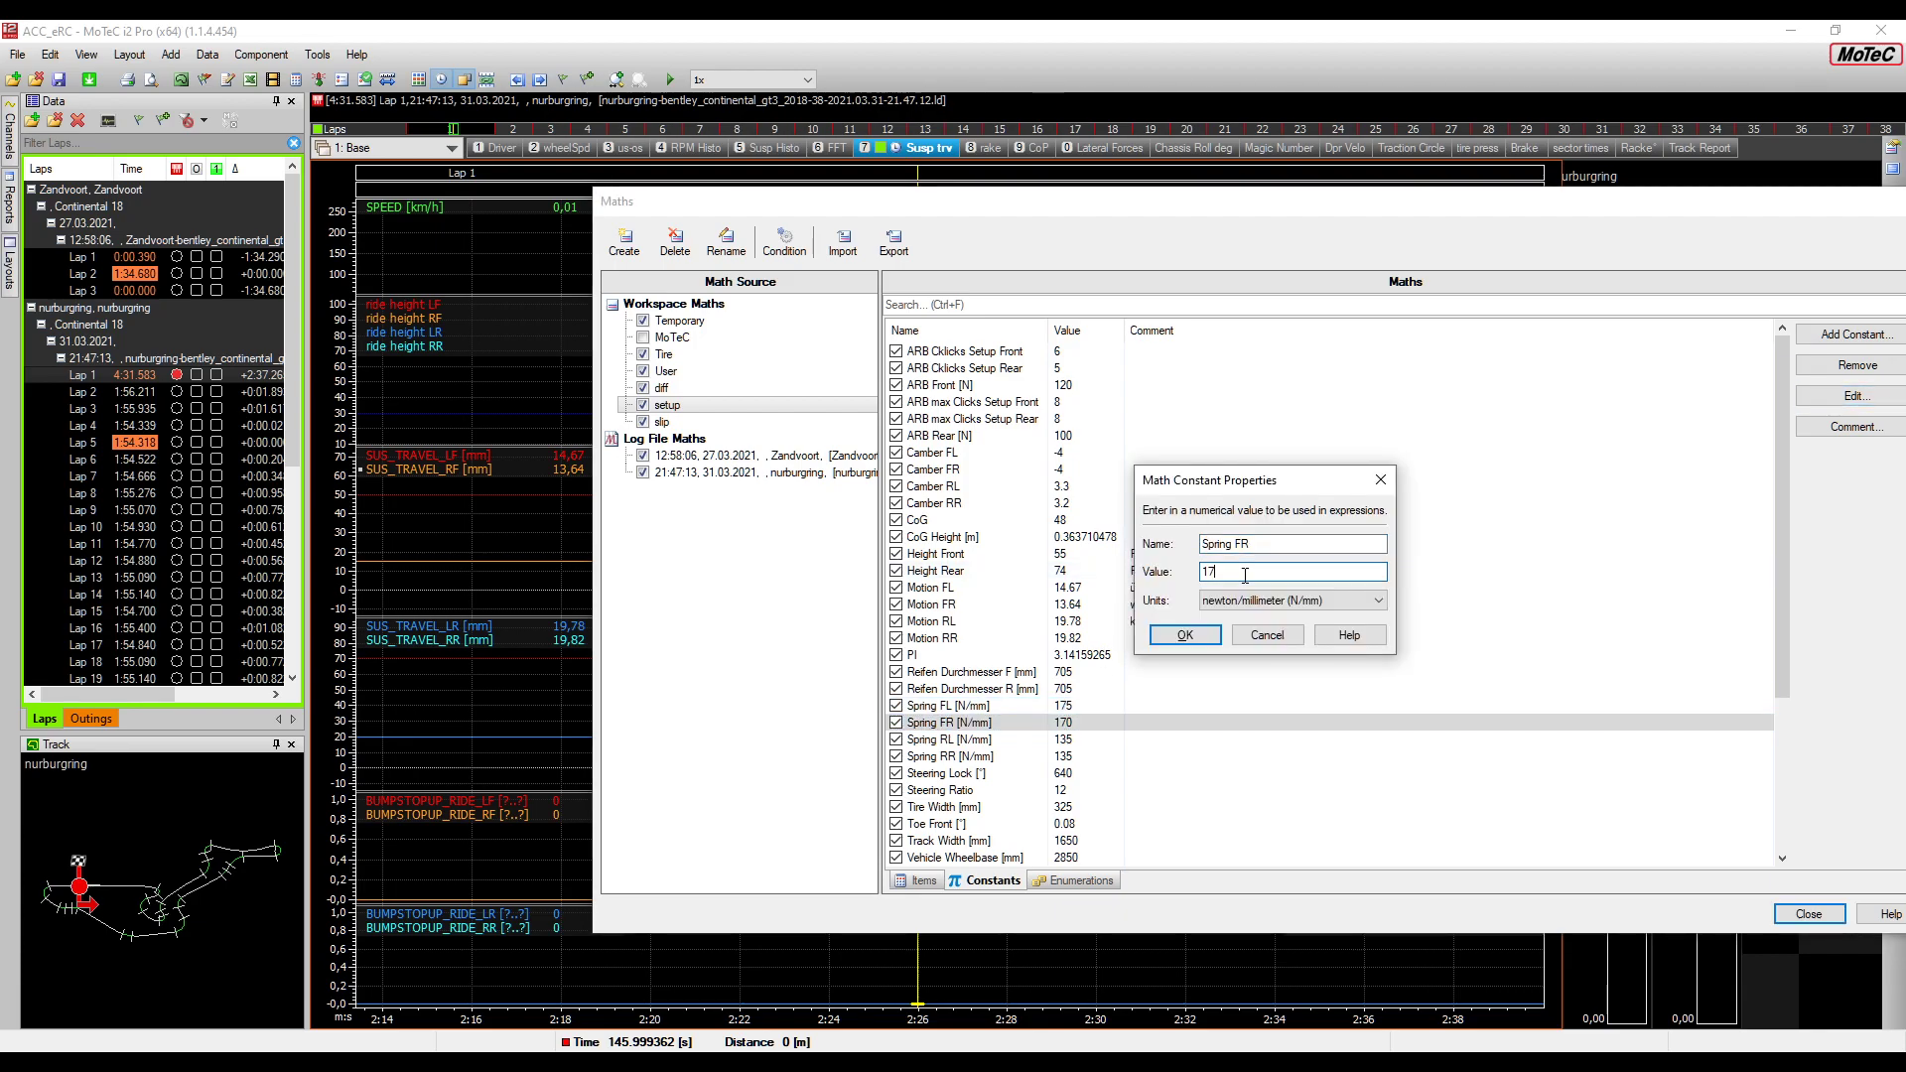
{"action": "type", "text": "5"}
{"action": "key", "text": "Return"}
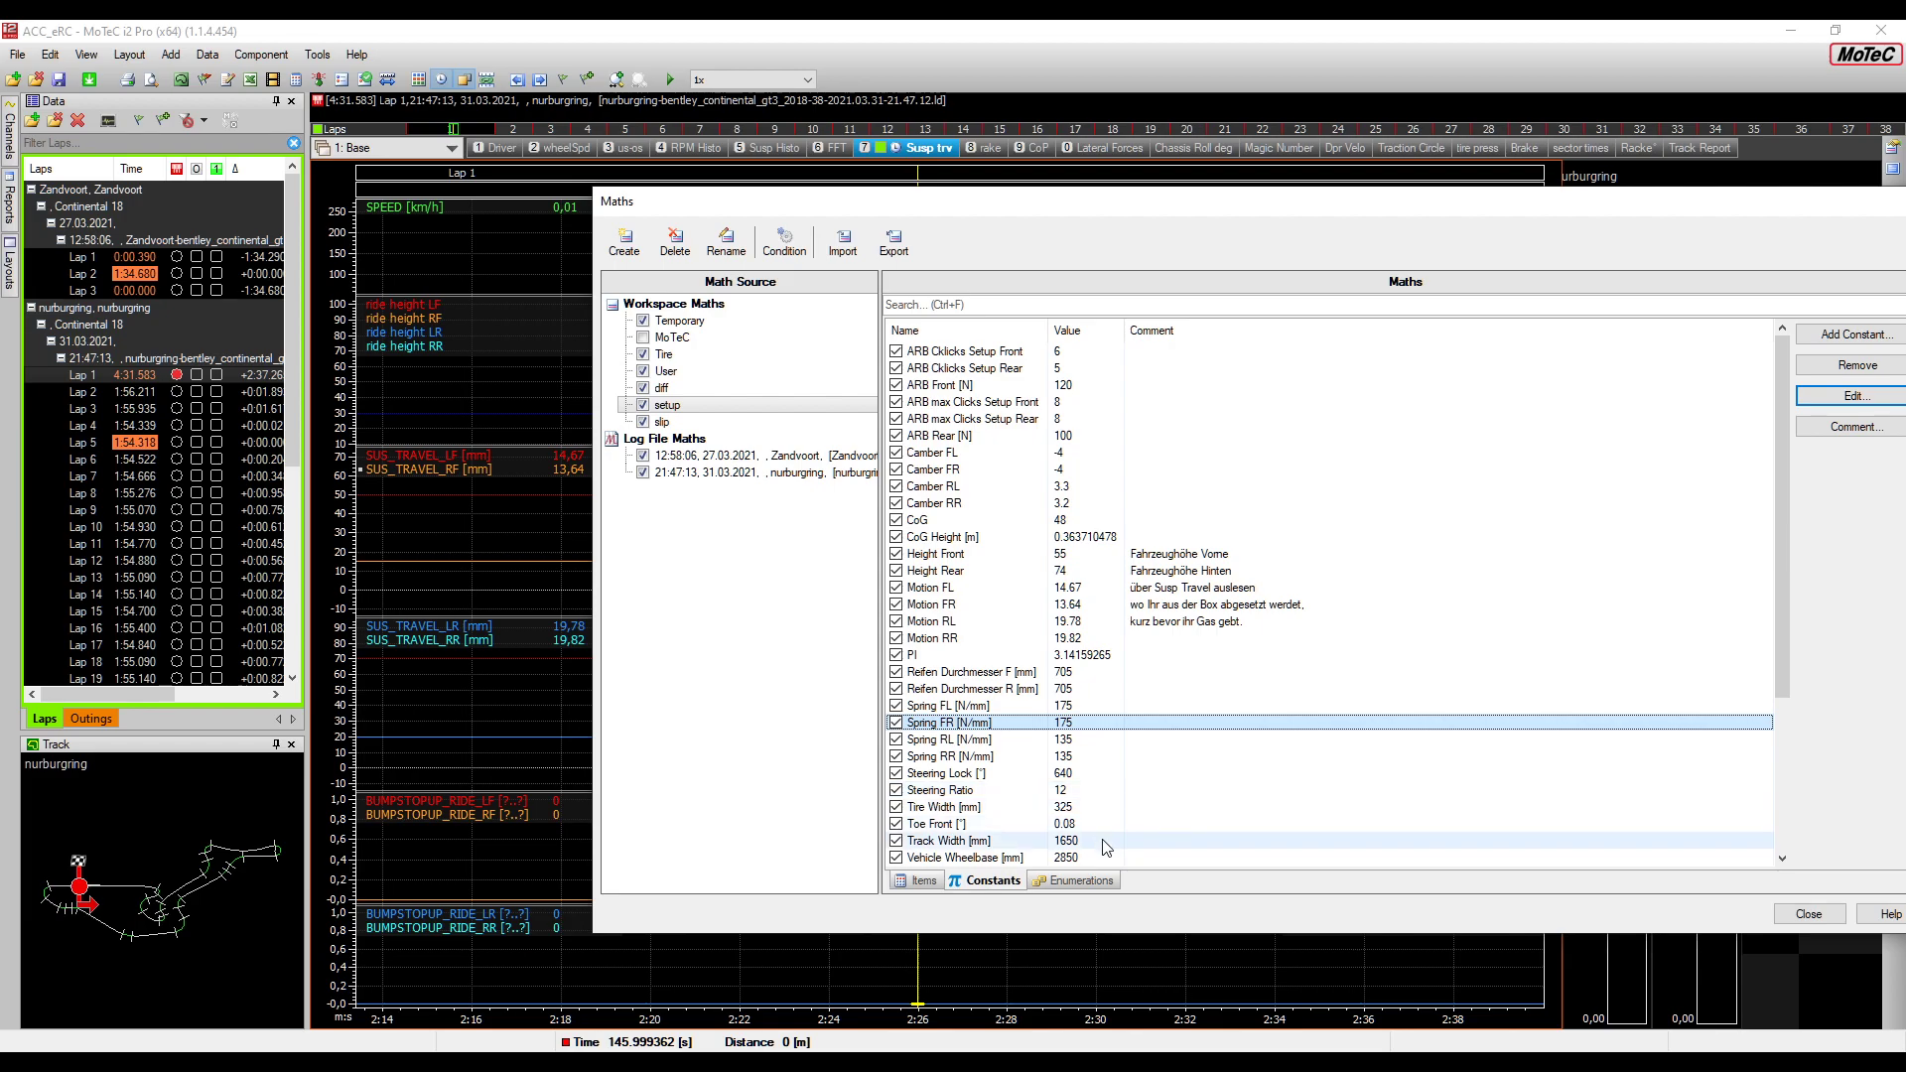
Look over the edited setup constants and close the Maths editor
{"action": "scroll", "coordinate": [1107, 847], "scroll_direction": "down", "scroll_amount": 1}
{"action": "scroll", "coordinate": [1107, 847], "scroll_direction": "up", "scroll_amount": 1}
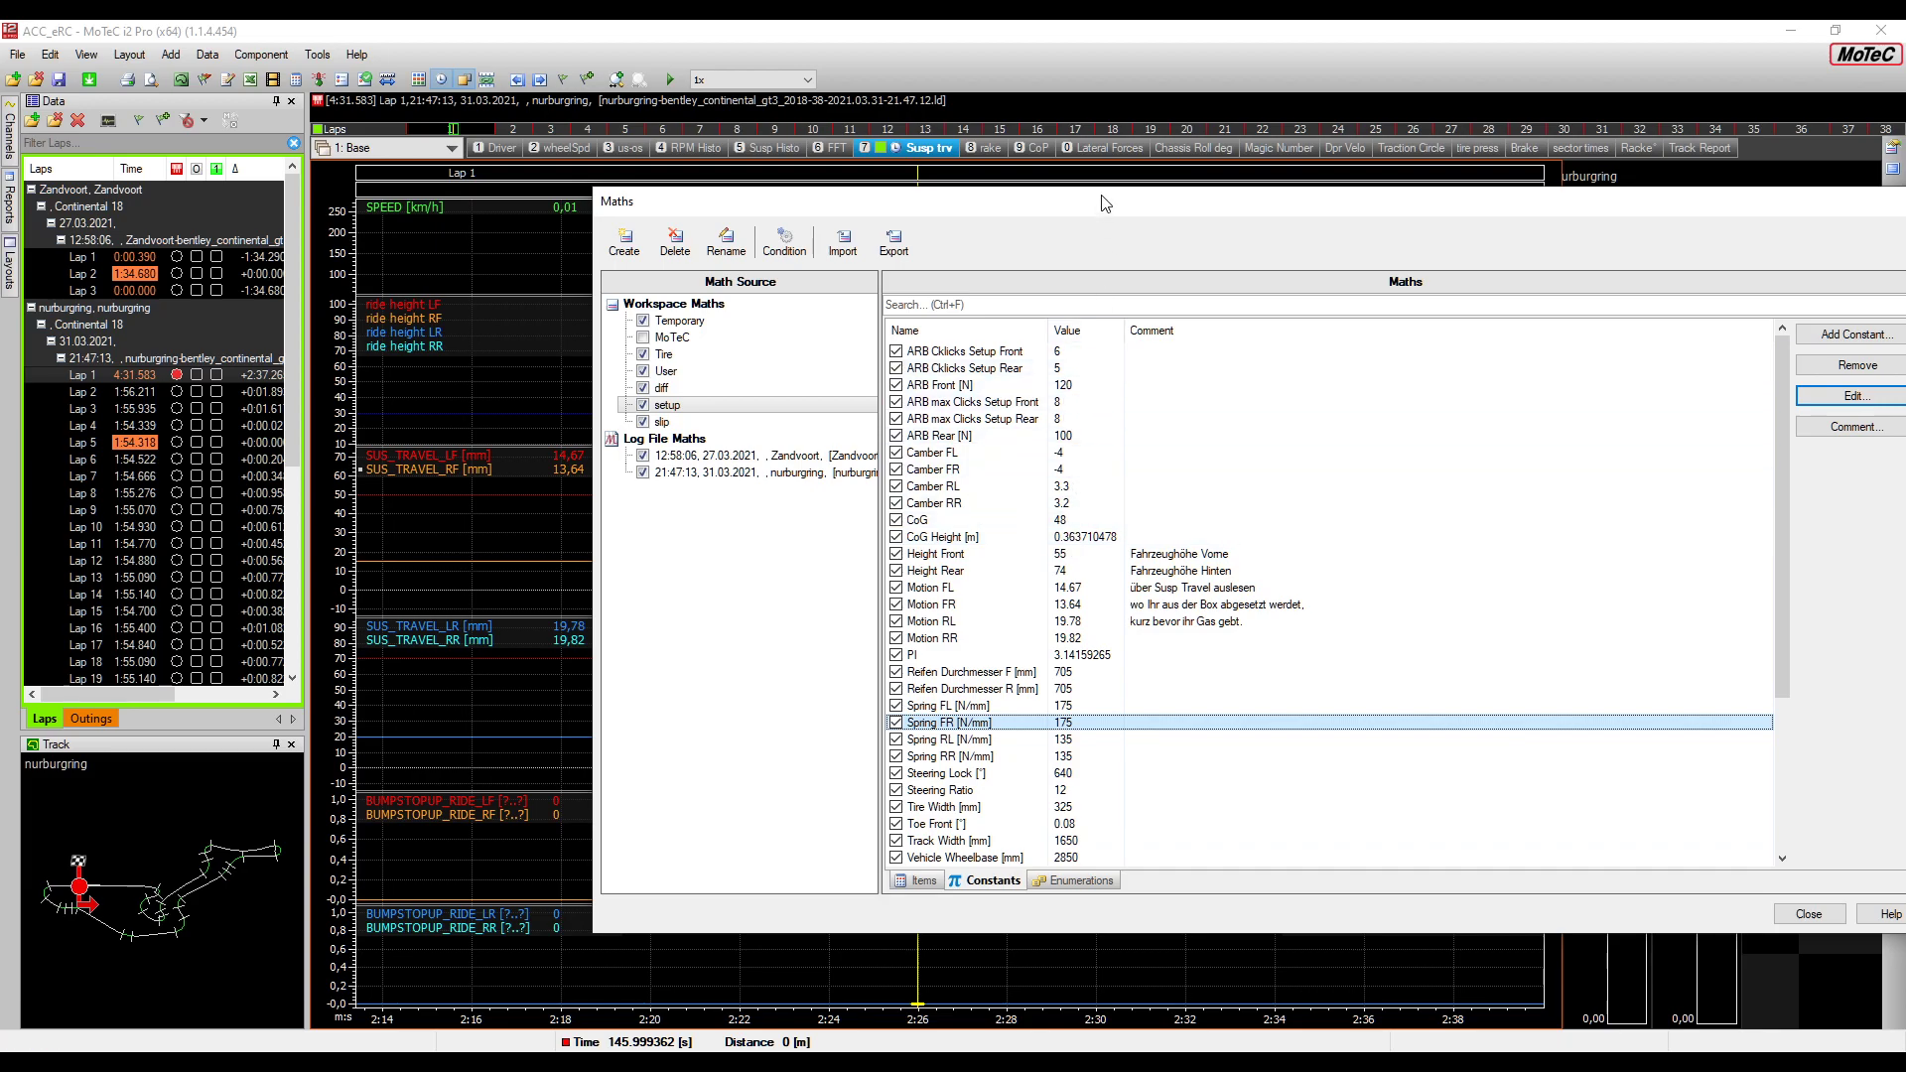
{"action": "left_click_drag", "start_coordinate": [1102, 204], "coordinate": [840, 494]}
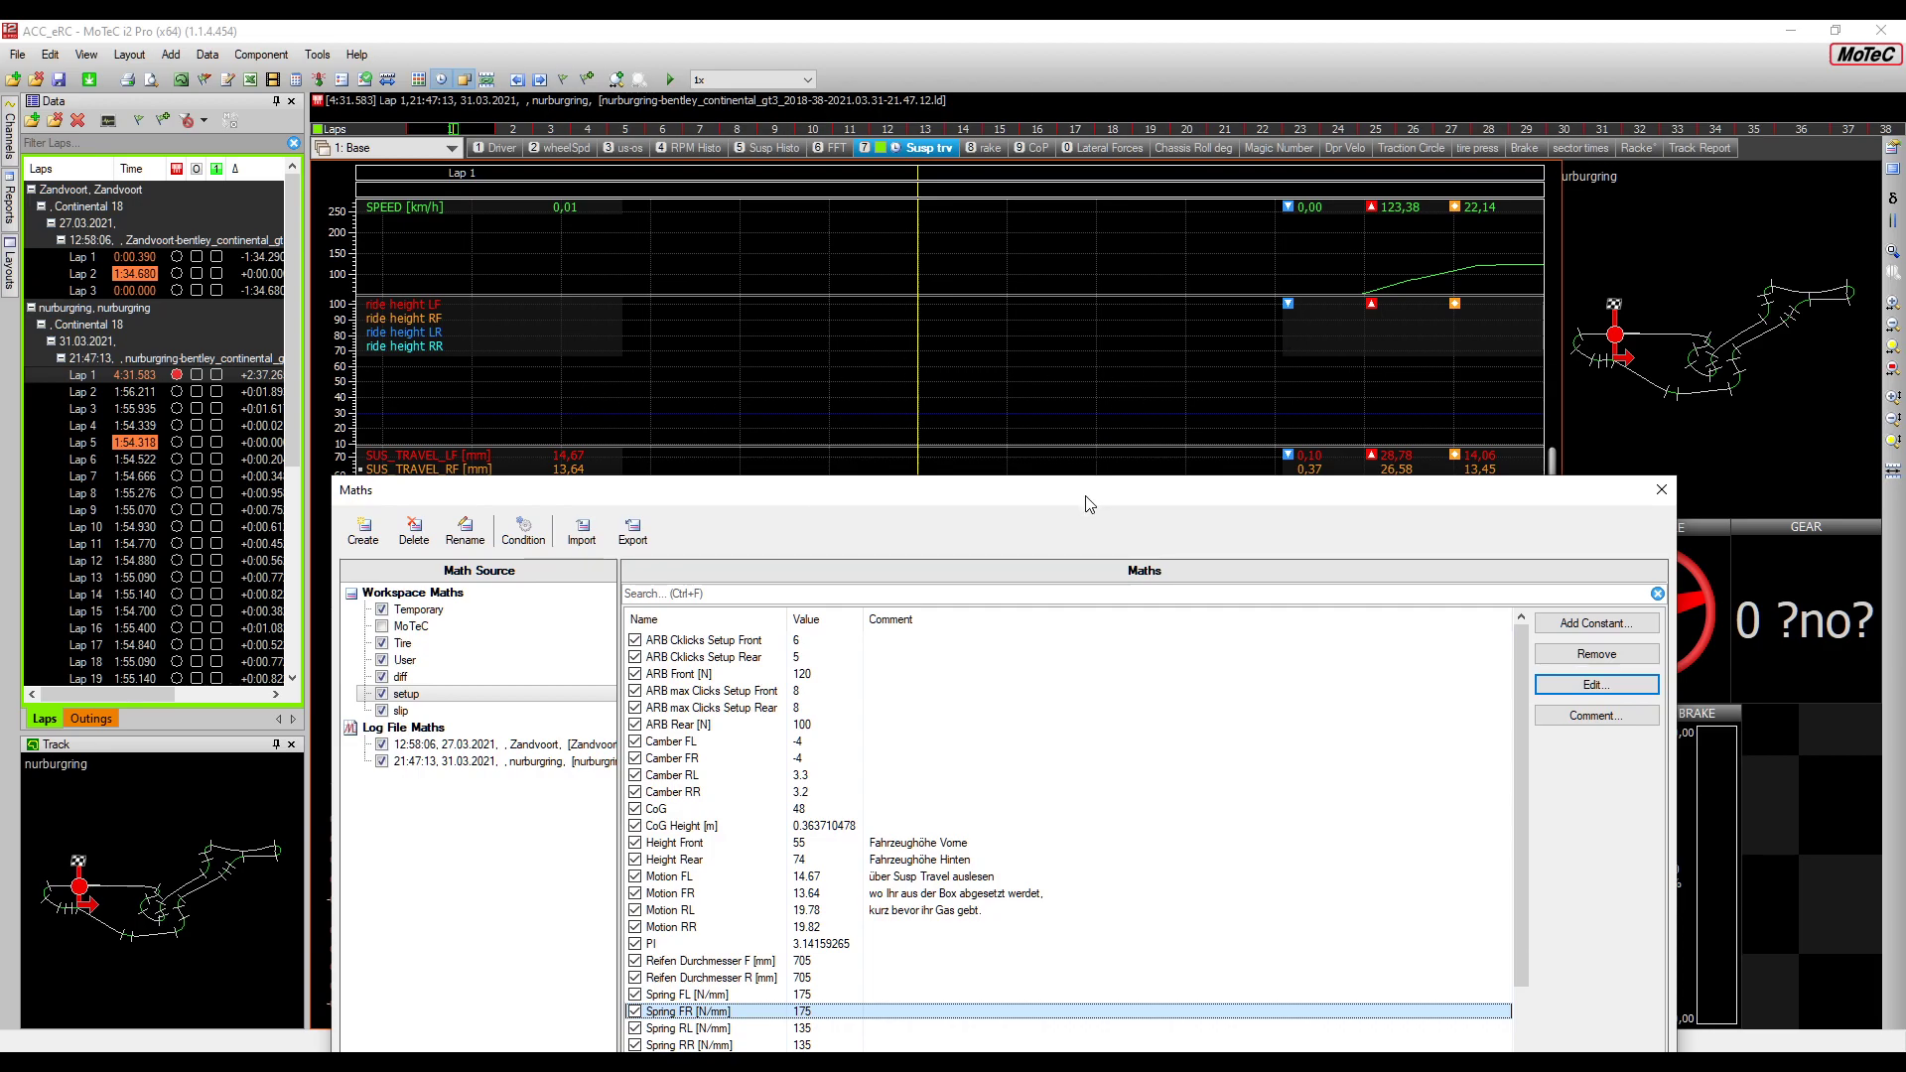
{"action": "left_click_drag", "start_coordinate": [1089, 503], "coordinate": [1050, 225]}
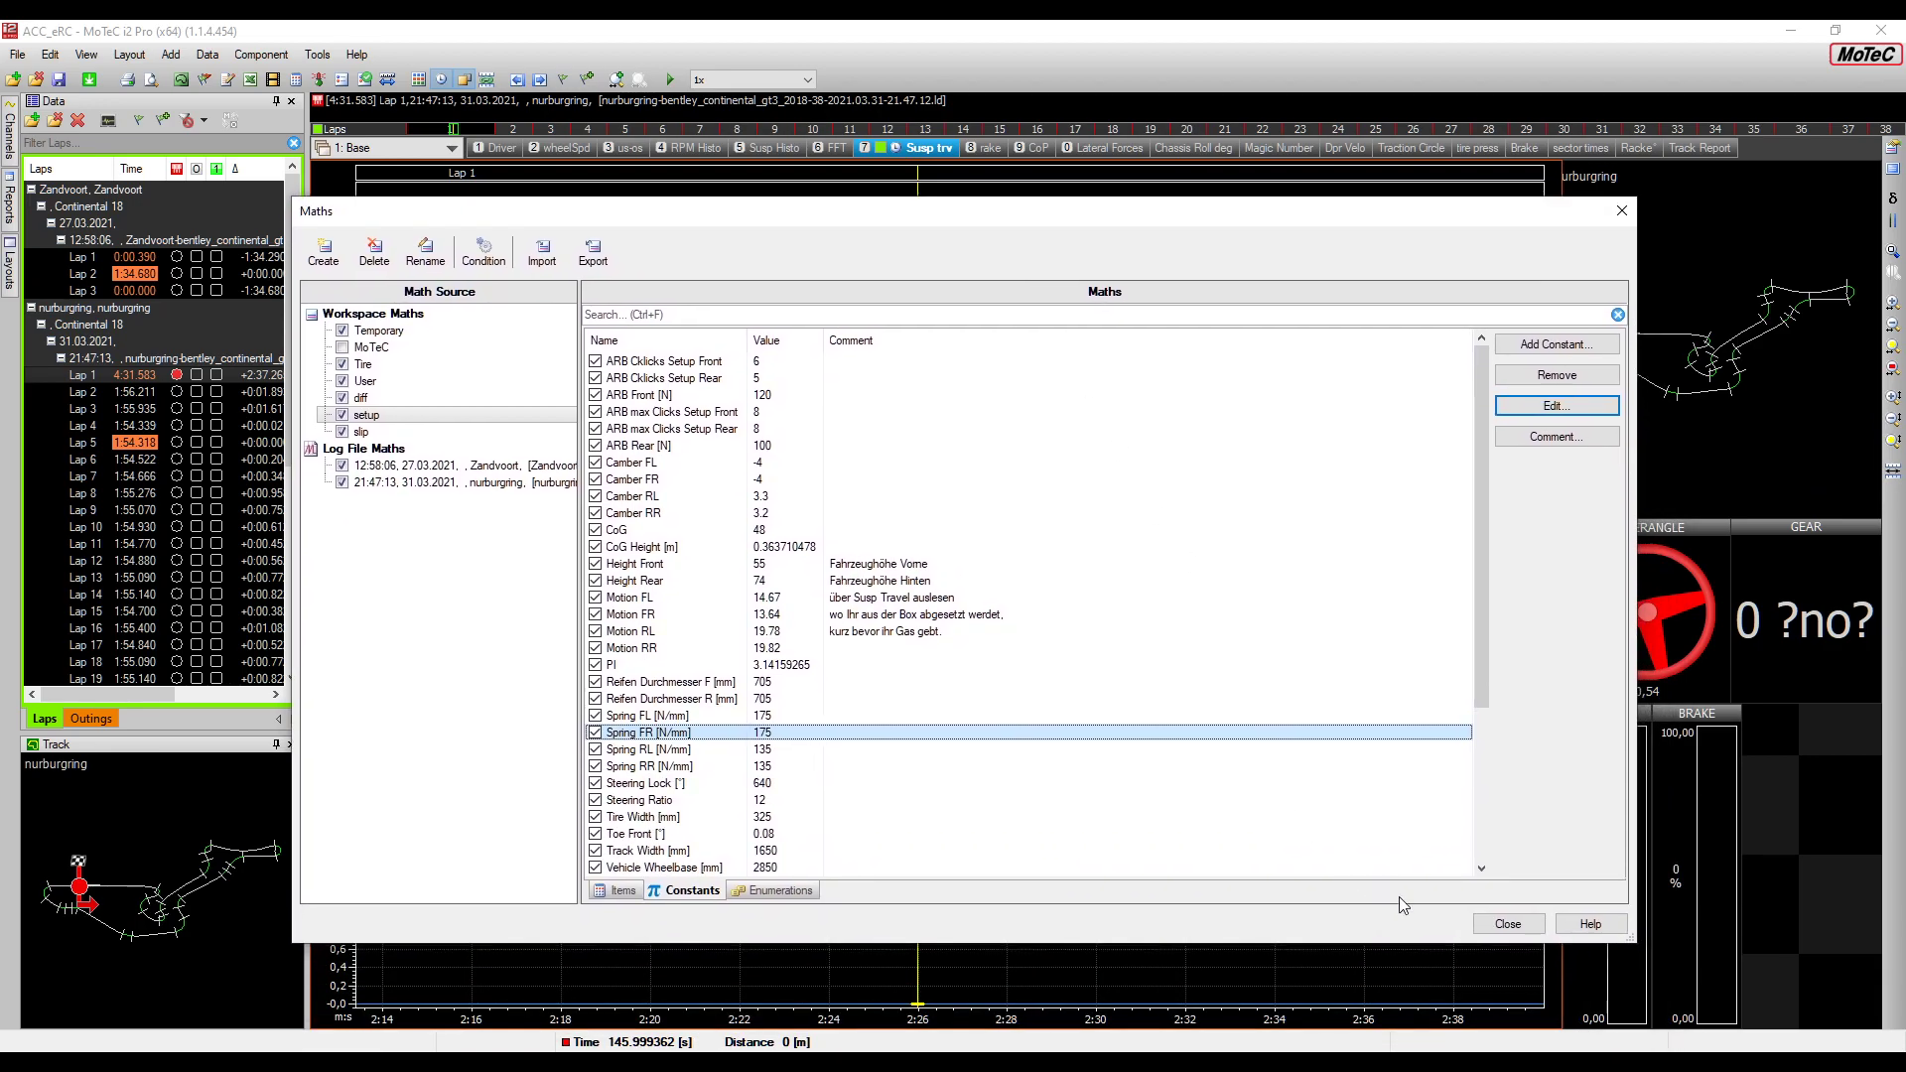
{"action": "left_click", "coordinate": [1506, 926]}
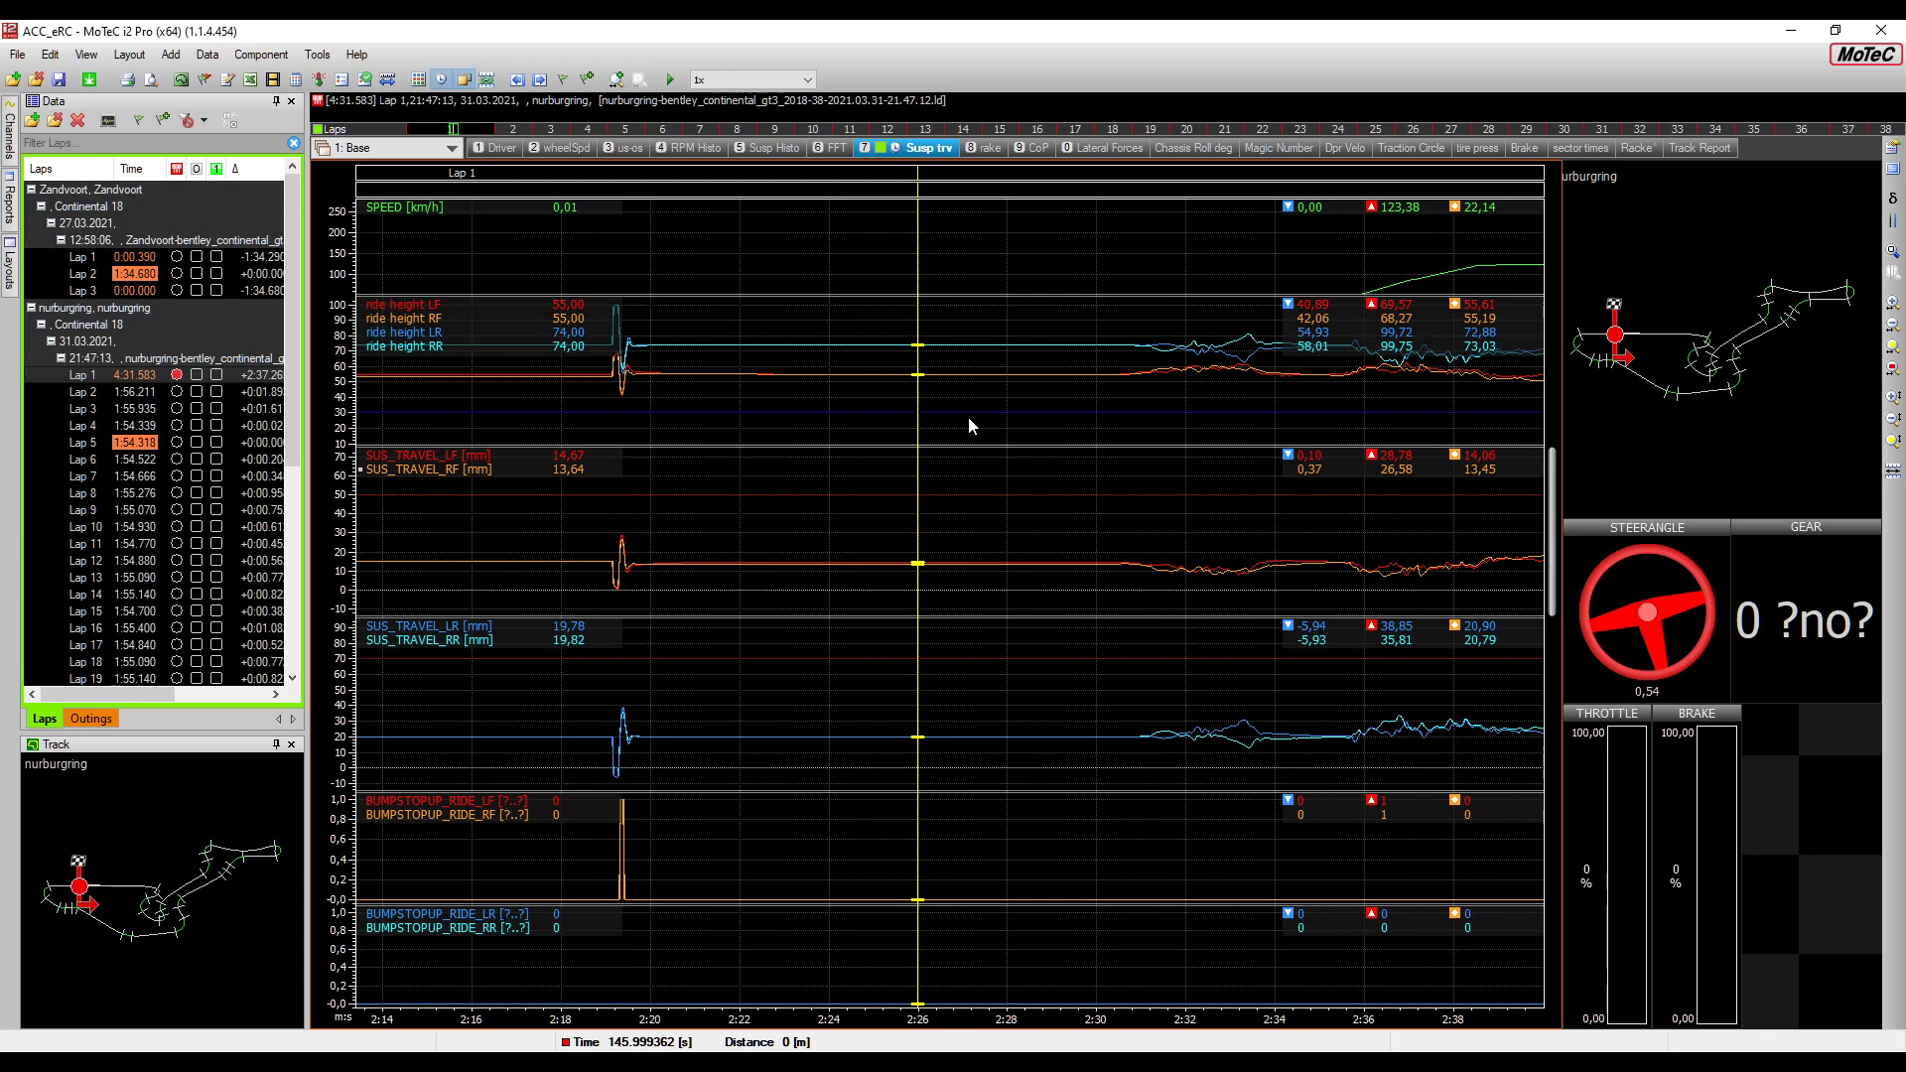
Collapse the Zandvoort laps, load Lap 5 of the Nürburgring session, and view its Driver, wheelSpd and Susp trv worksheets
{"action": "left_click", "coordinate": [62, 240]}
{"action": "double_click", "coordinate": [139, 391]}
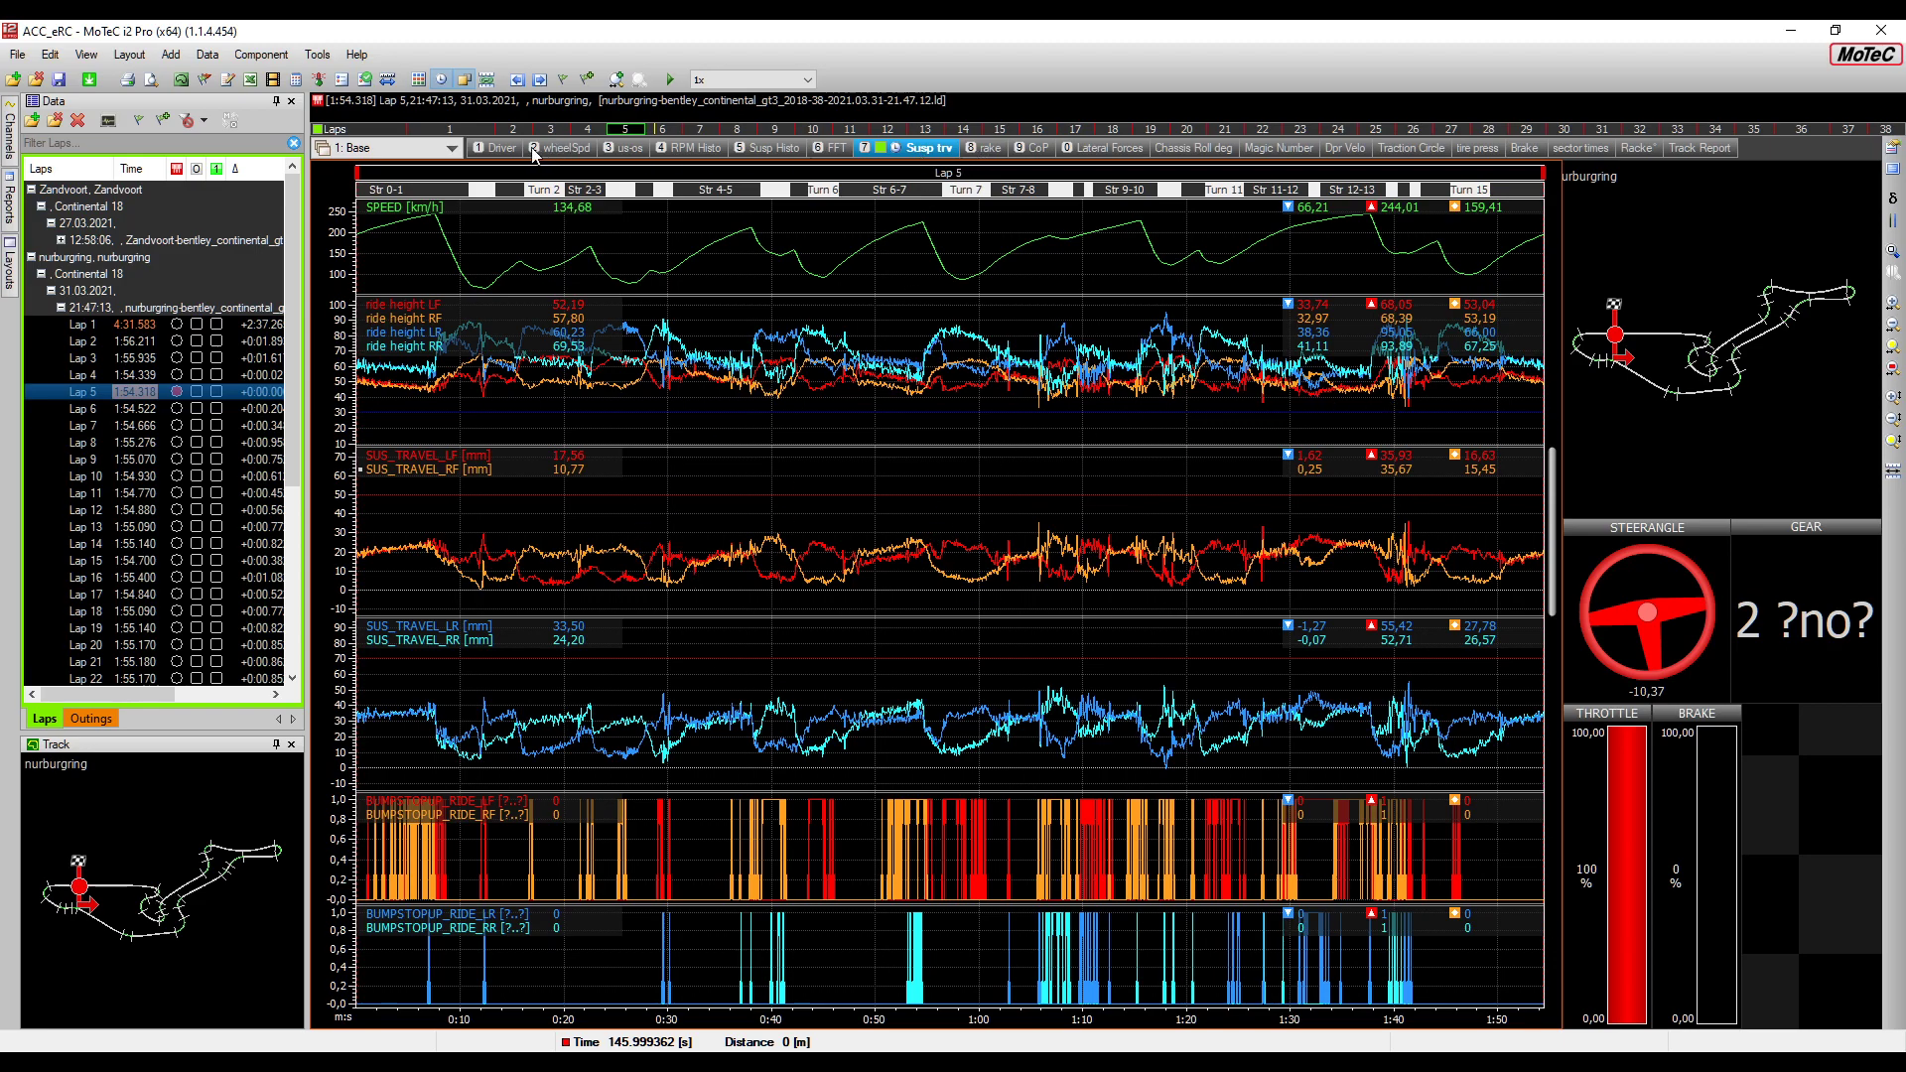
{"action": "left_click", "coordinate": [501, 148]}
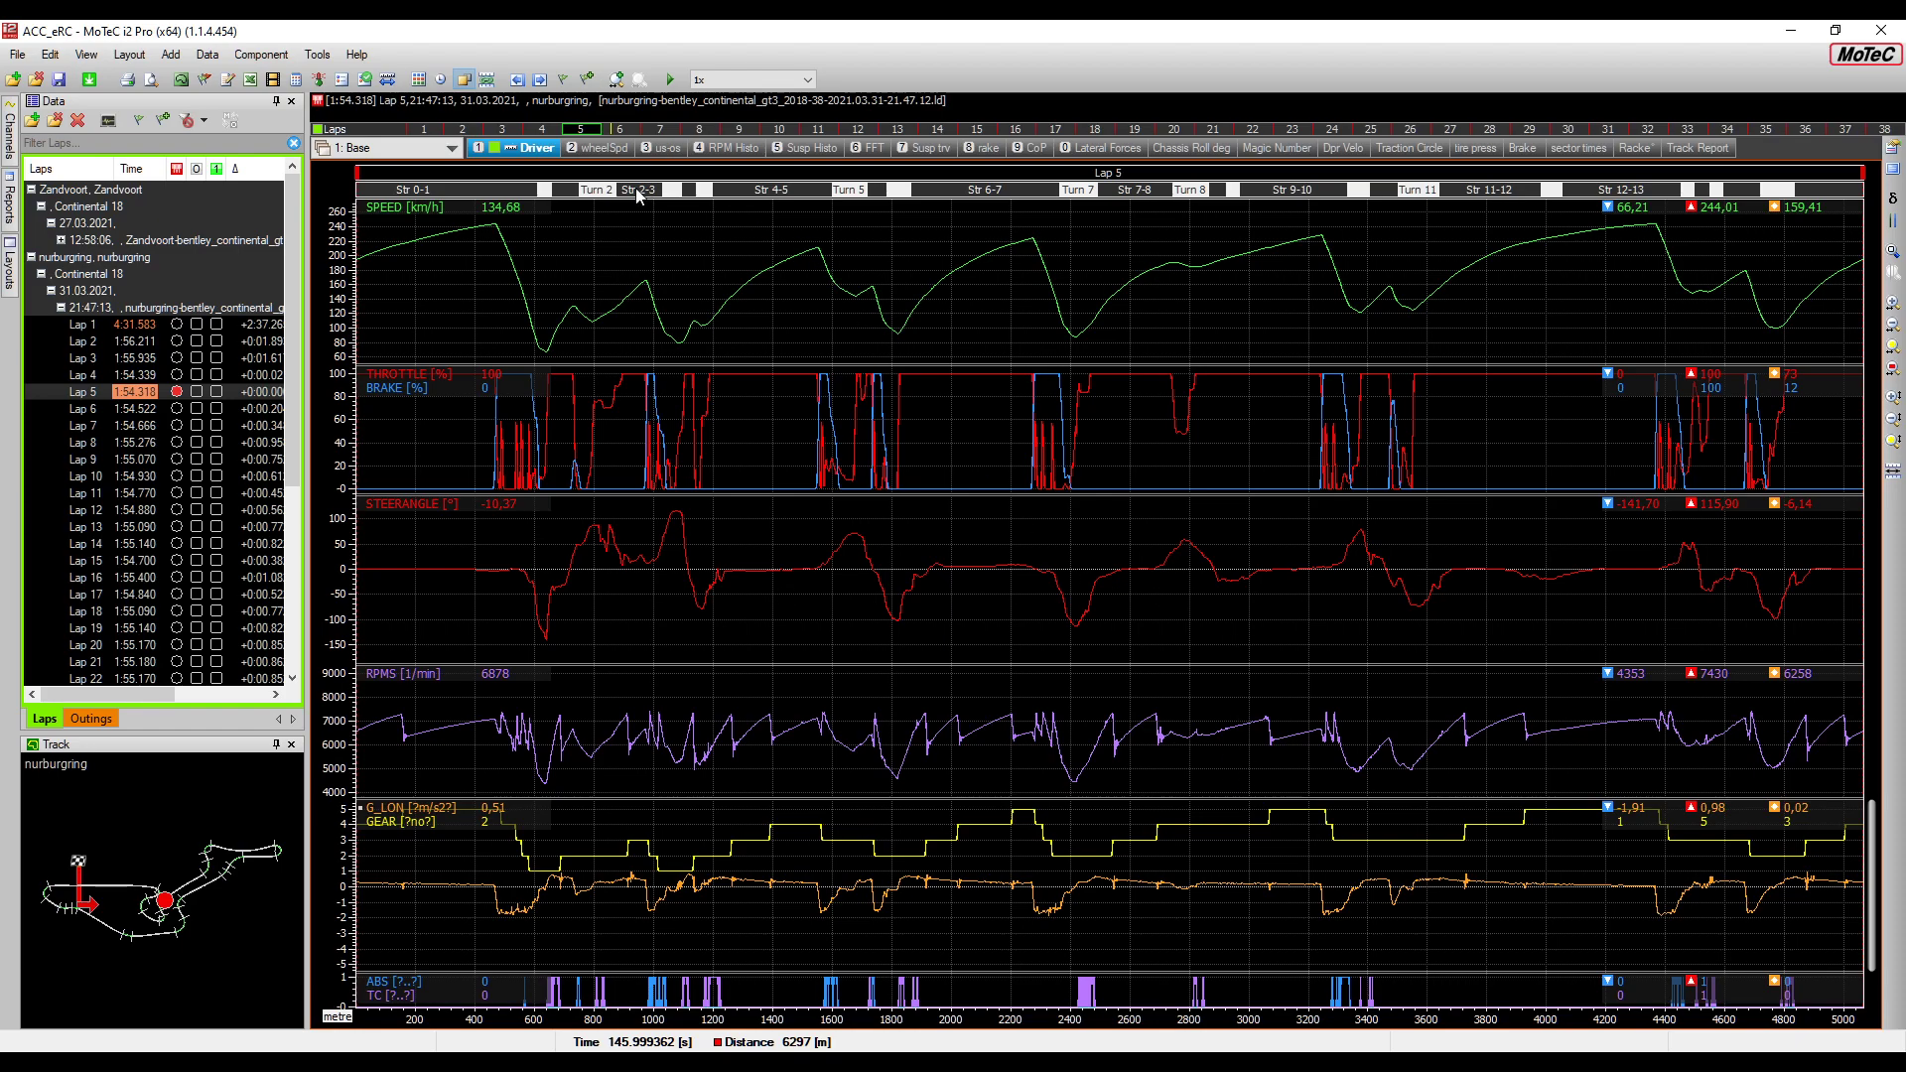
{"action": "key", "text": "2"}
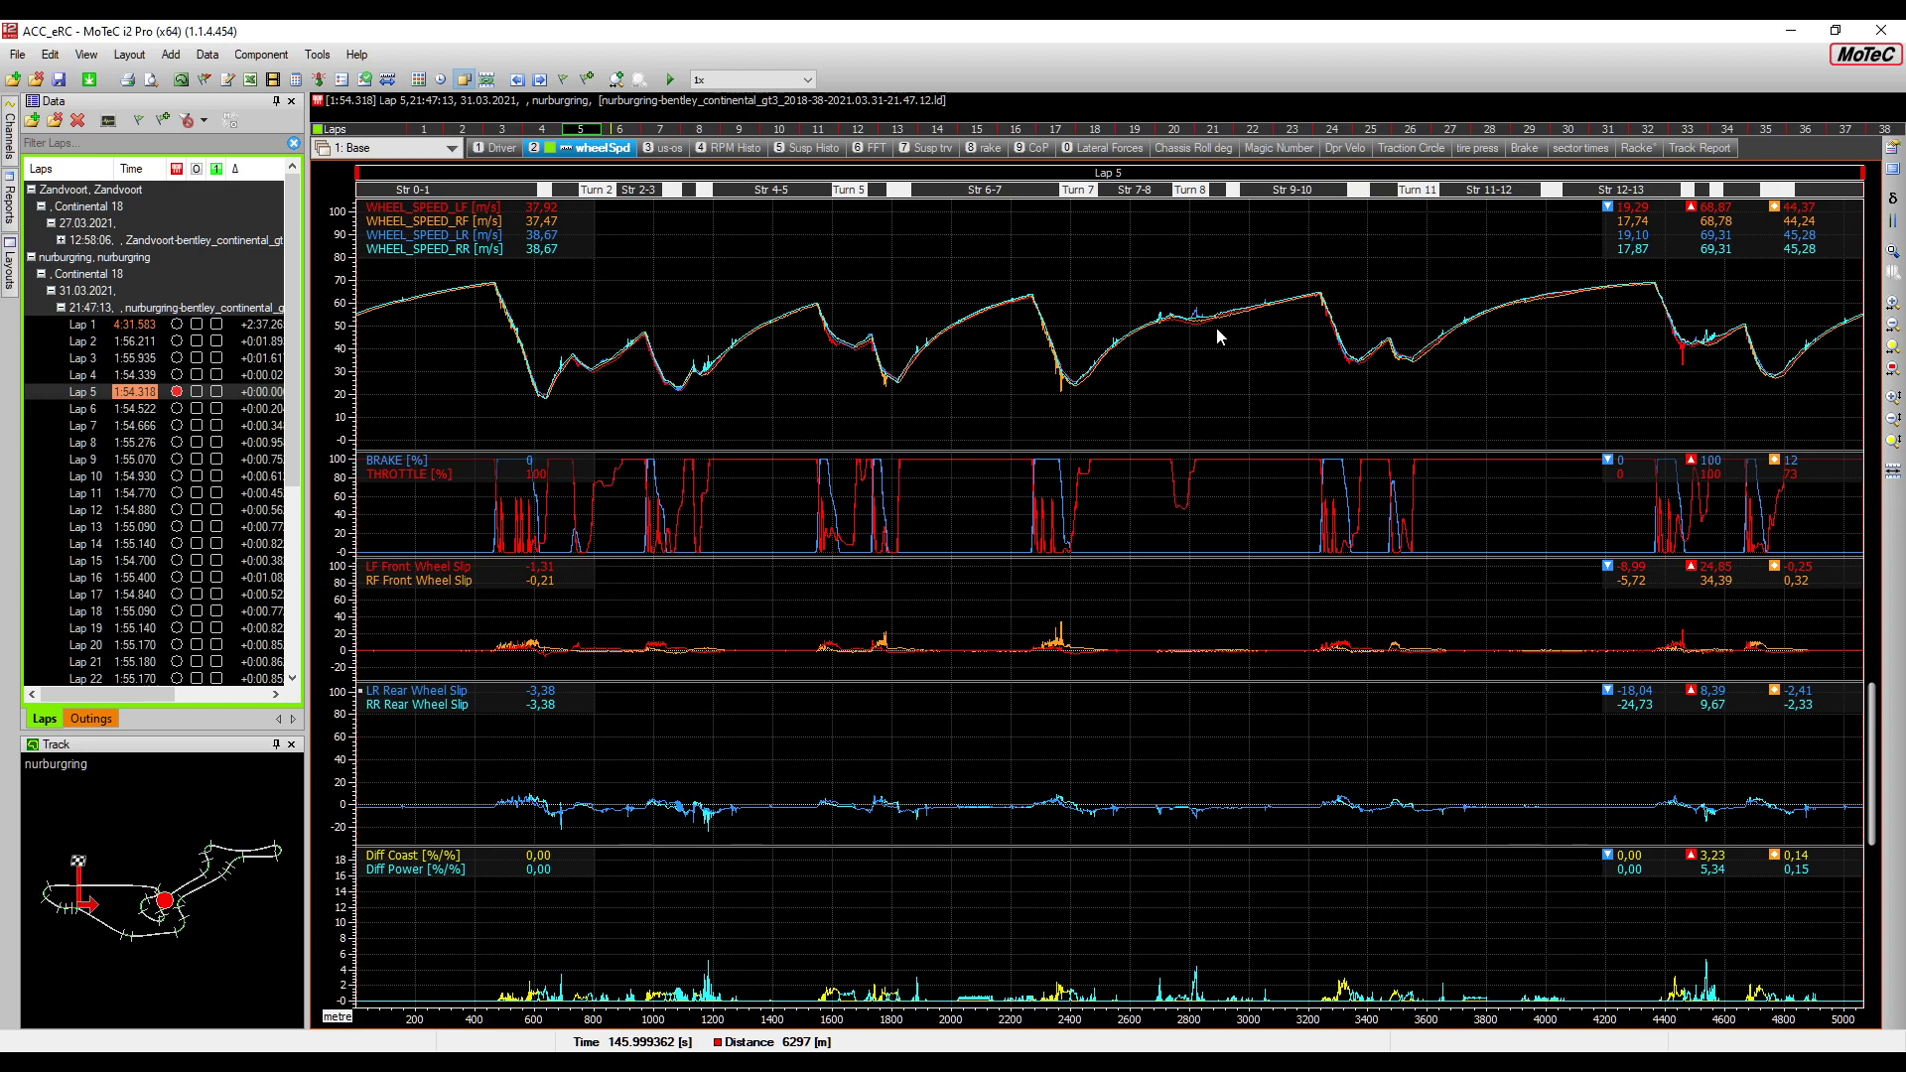
{"action": "left_click", "coordinate": [928, 147]}
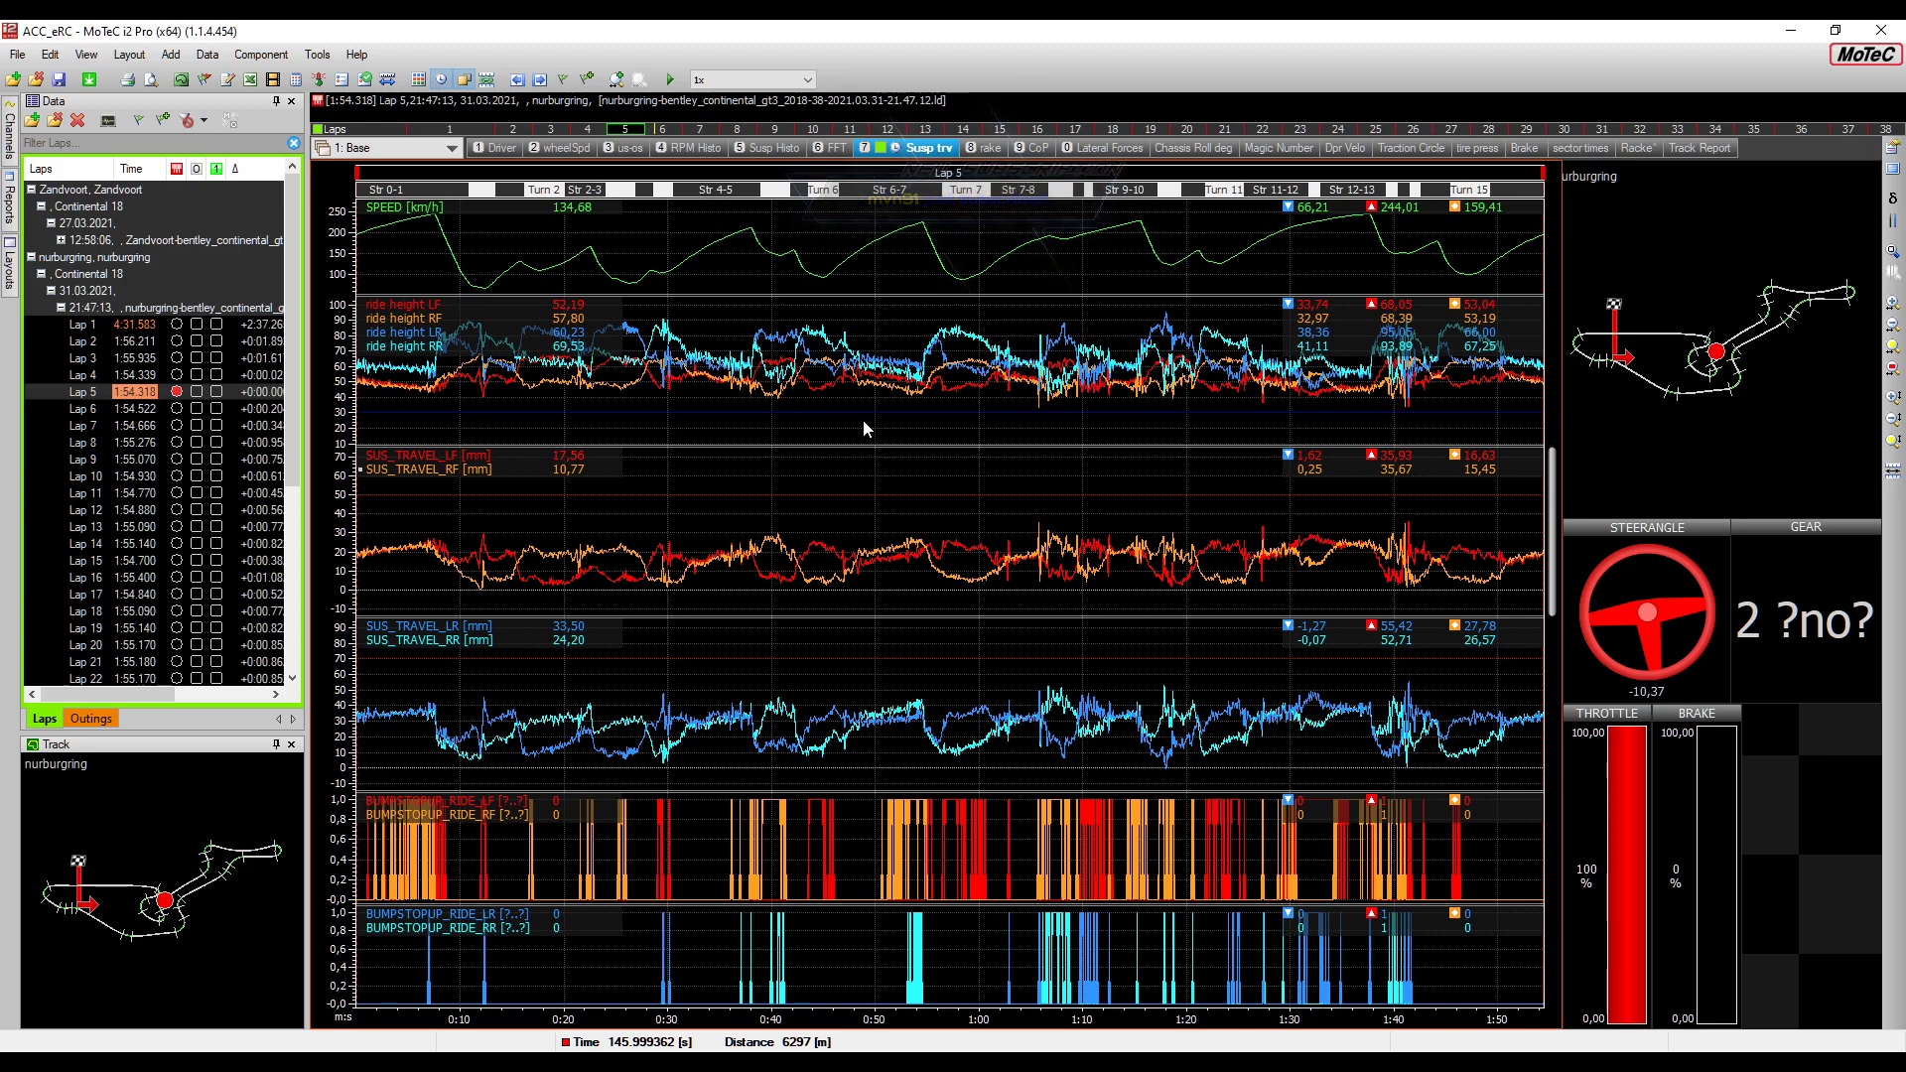
Check the minimum scale line settings of the ride height group in the Susp trv graph's properties, leaving them as they are
{"action": "left_click", "coordinate": [859, 421]}
{"action": "right_click", "coordinate": [858, 422]}
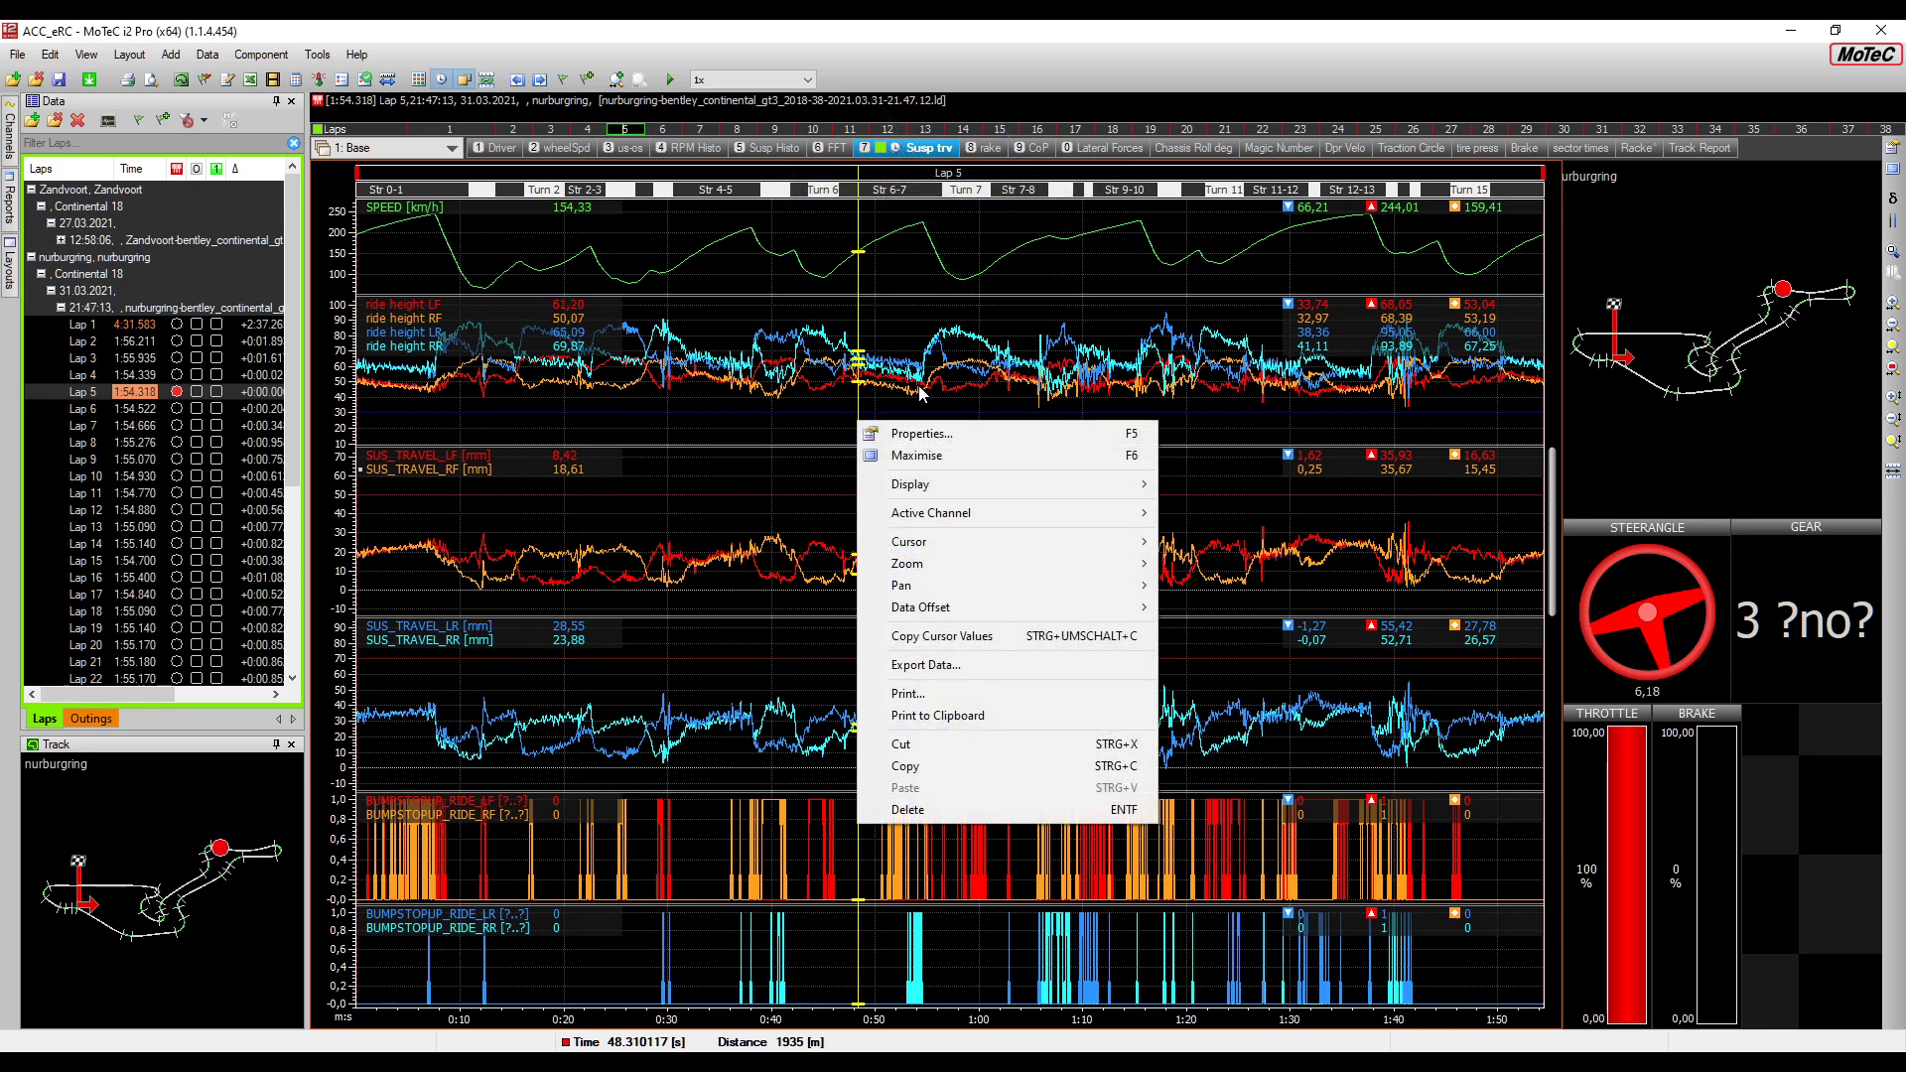
{"action": "left_click", "coordinate": [948, 434]}
{"action": "left_click", "coordinate": [834, 344]}
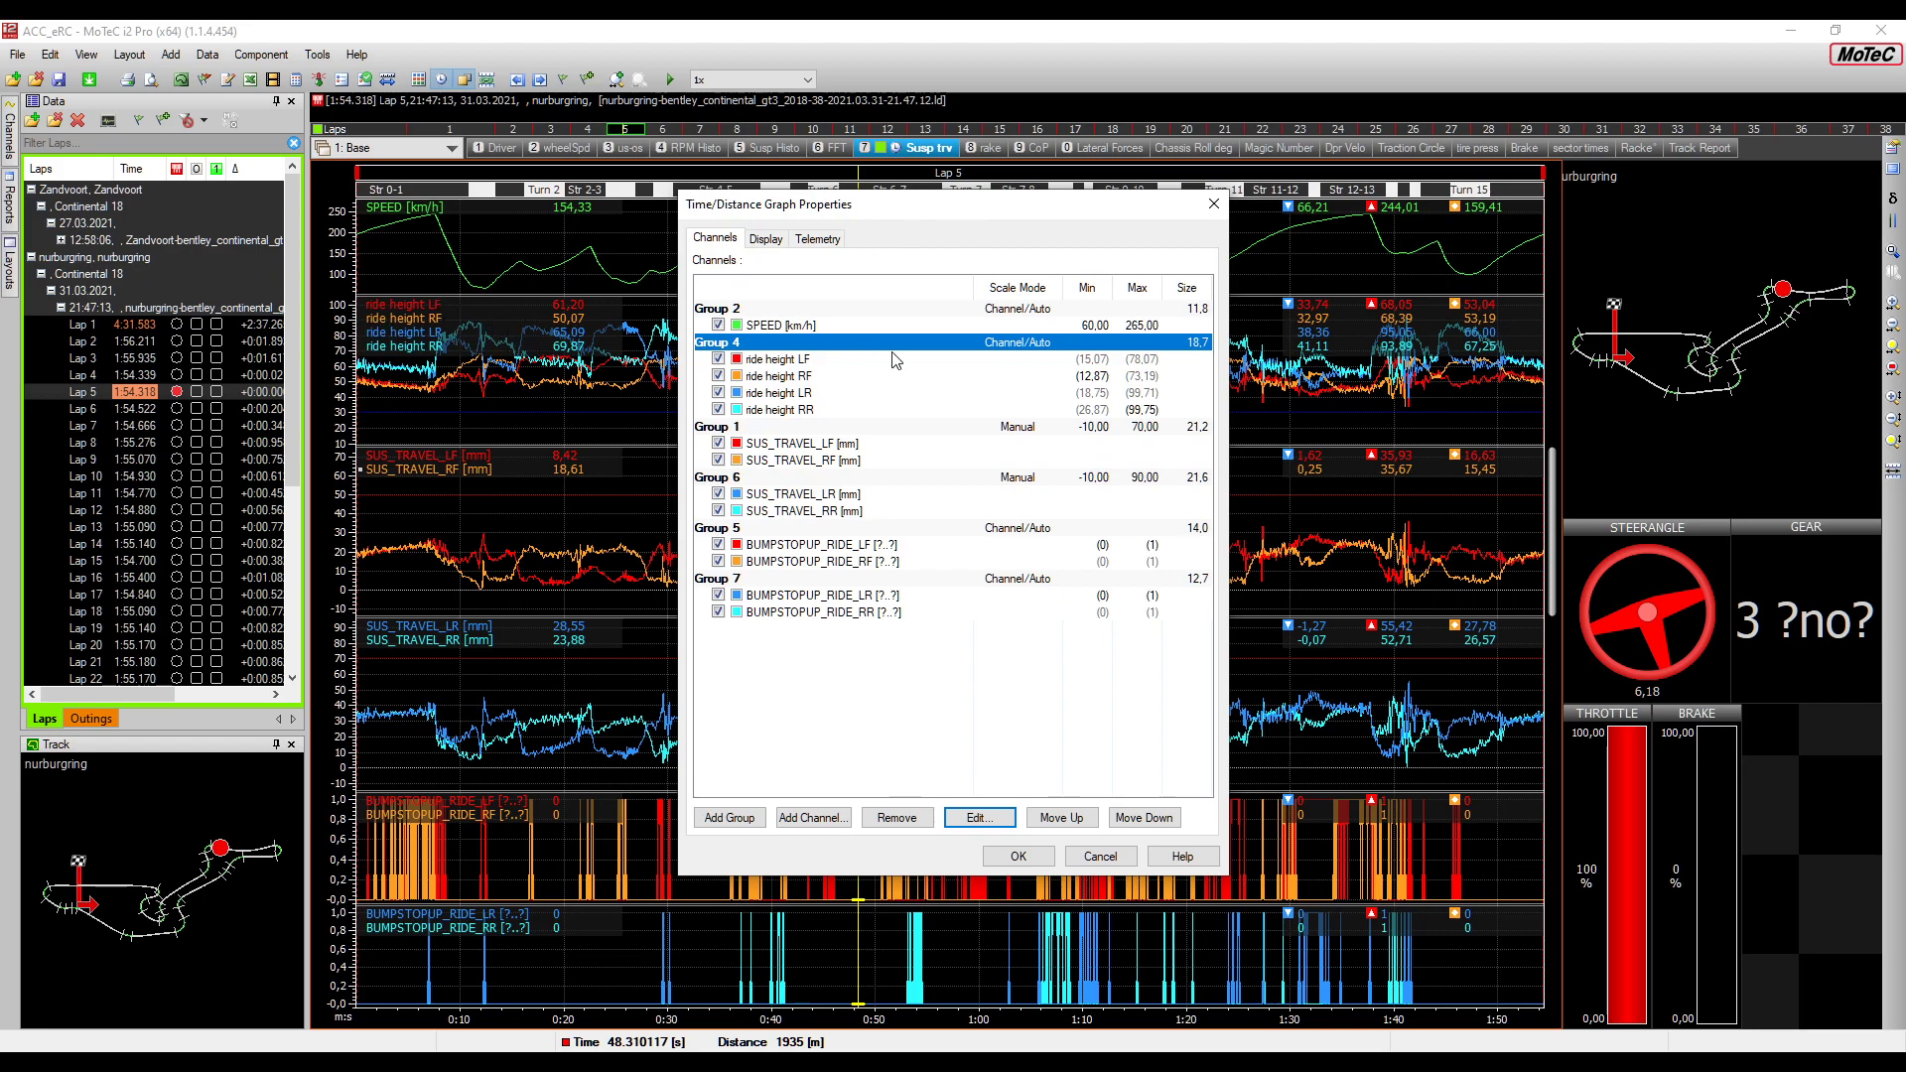
{"action": "double_click", "coordinate": [806, 348]}
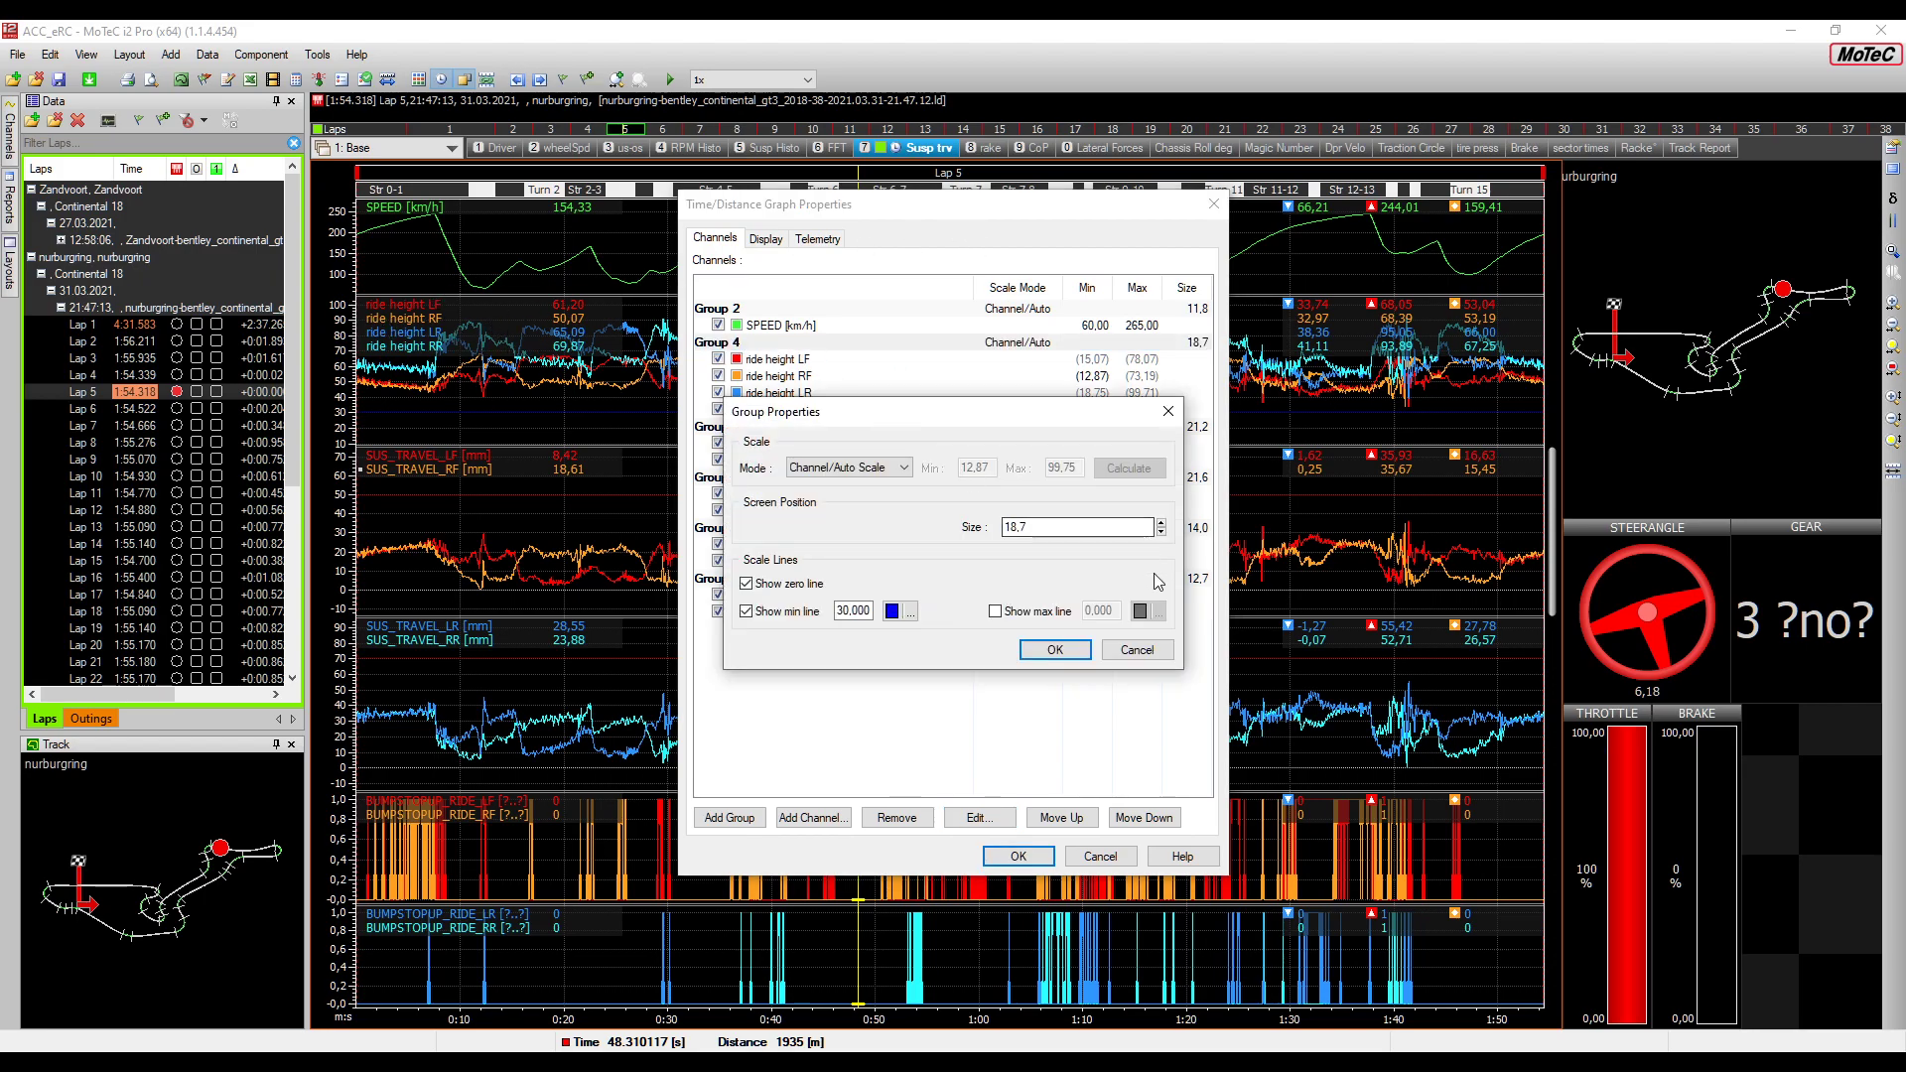
{"action": "left_click", "coordinate": [842, 611]}
{"action": "left_click", "coordinate": [1050, 650]}
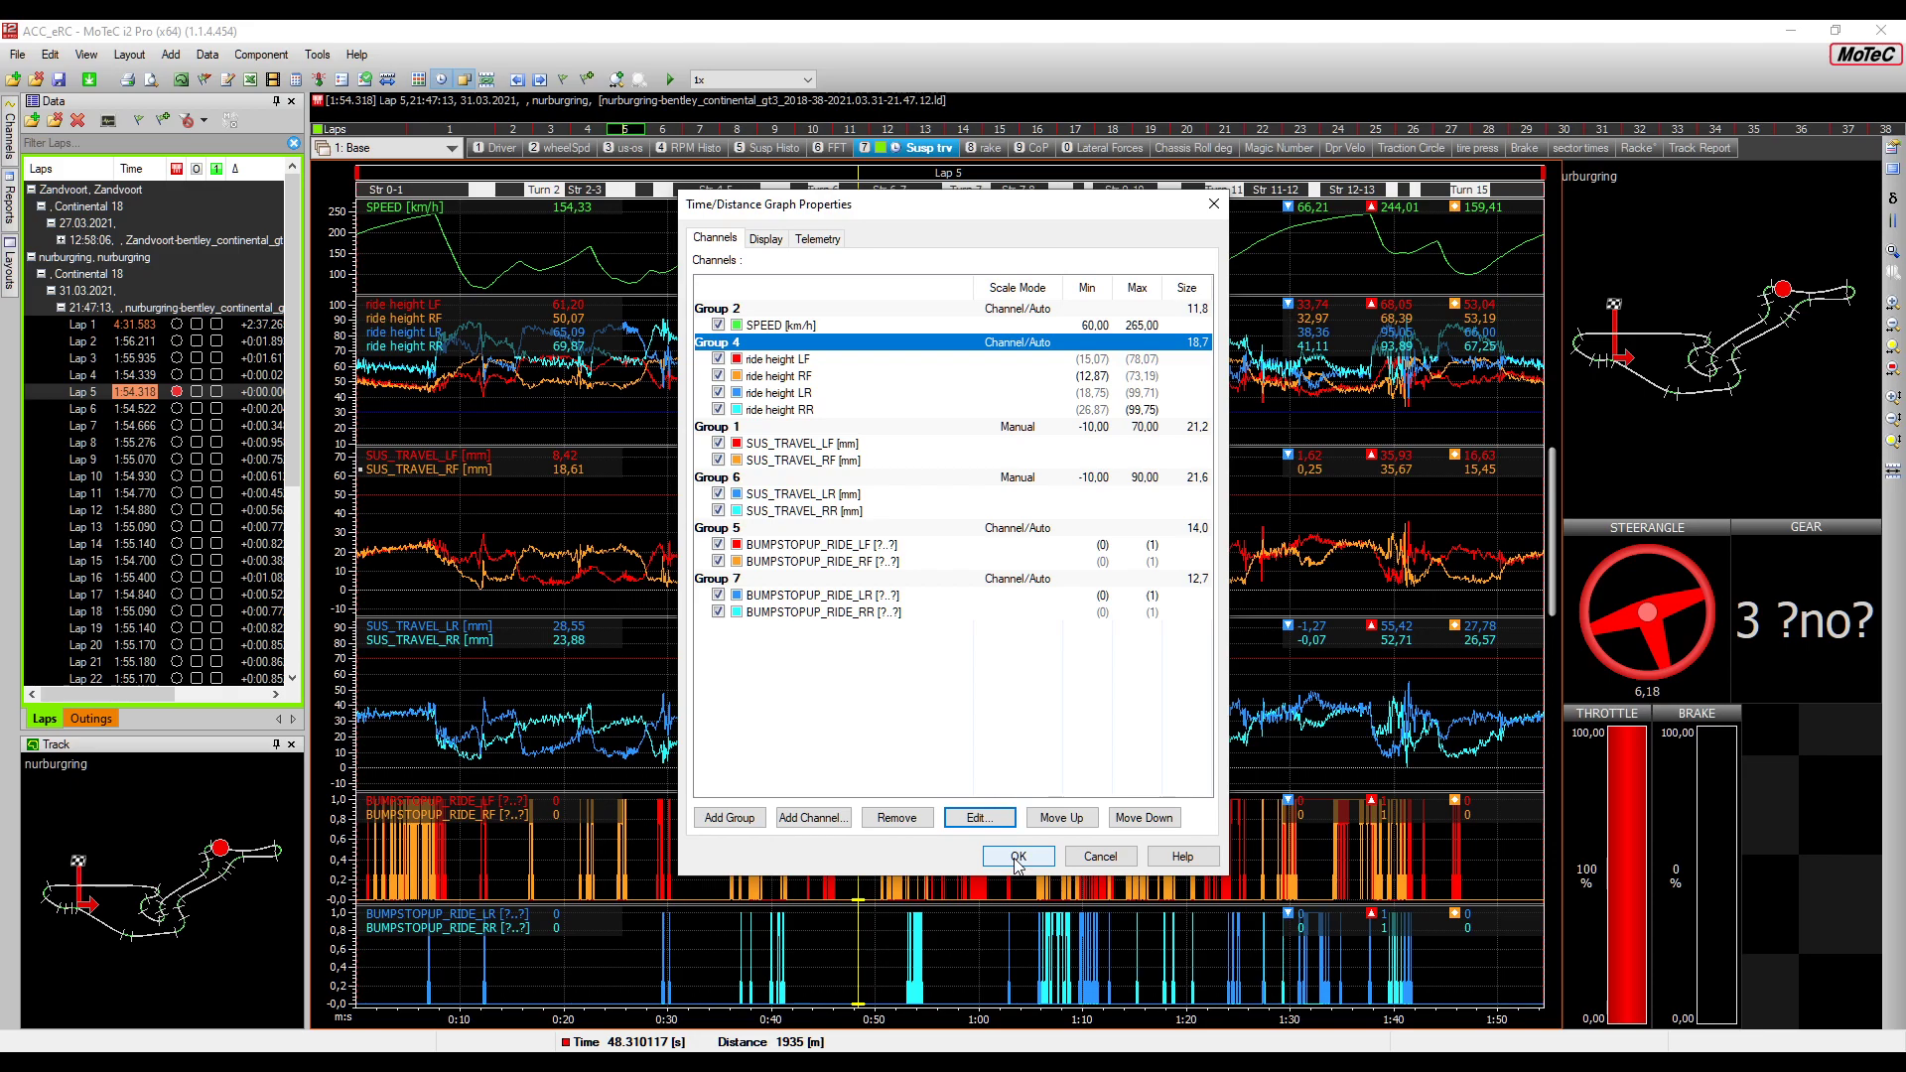
{"action": "left_click", "coordinate": [1017, 858]}
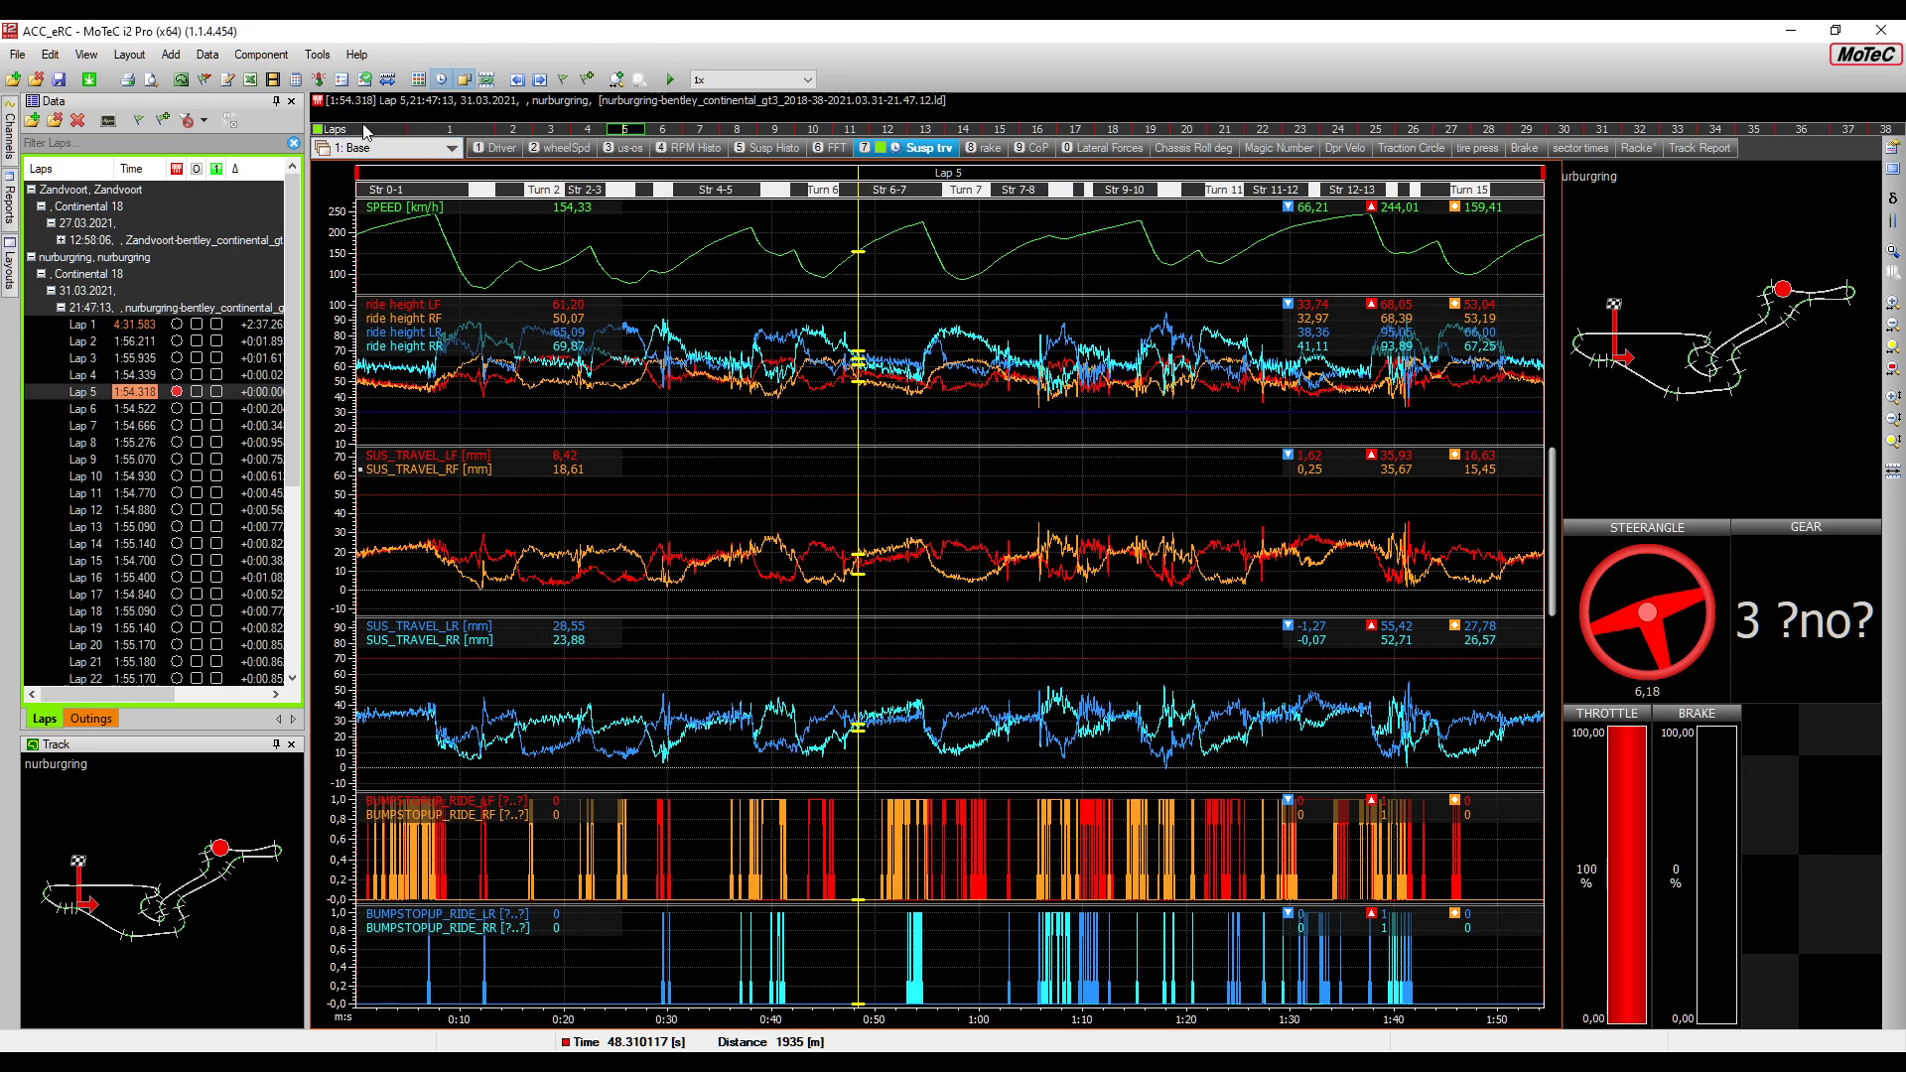
Reopen the constants in the Maths editor and review the Height Front and Height Rear entries
{"action": "left_click", "coordinate": [295, 80]}
{"action": "left_click", "coordinate": [681, 853]}
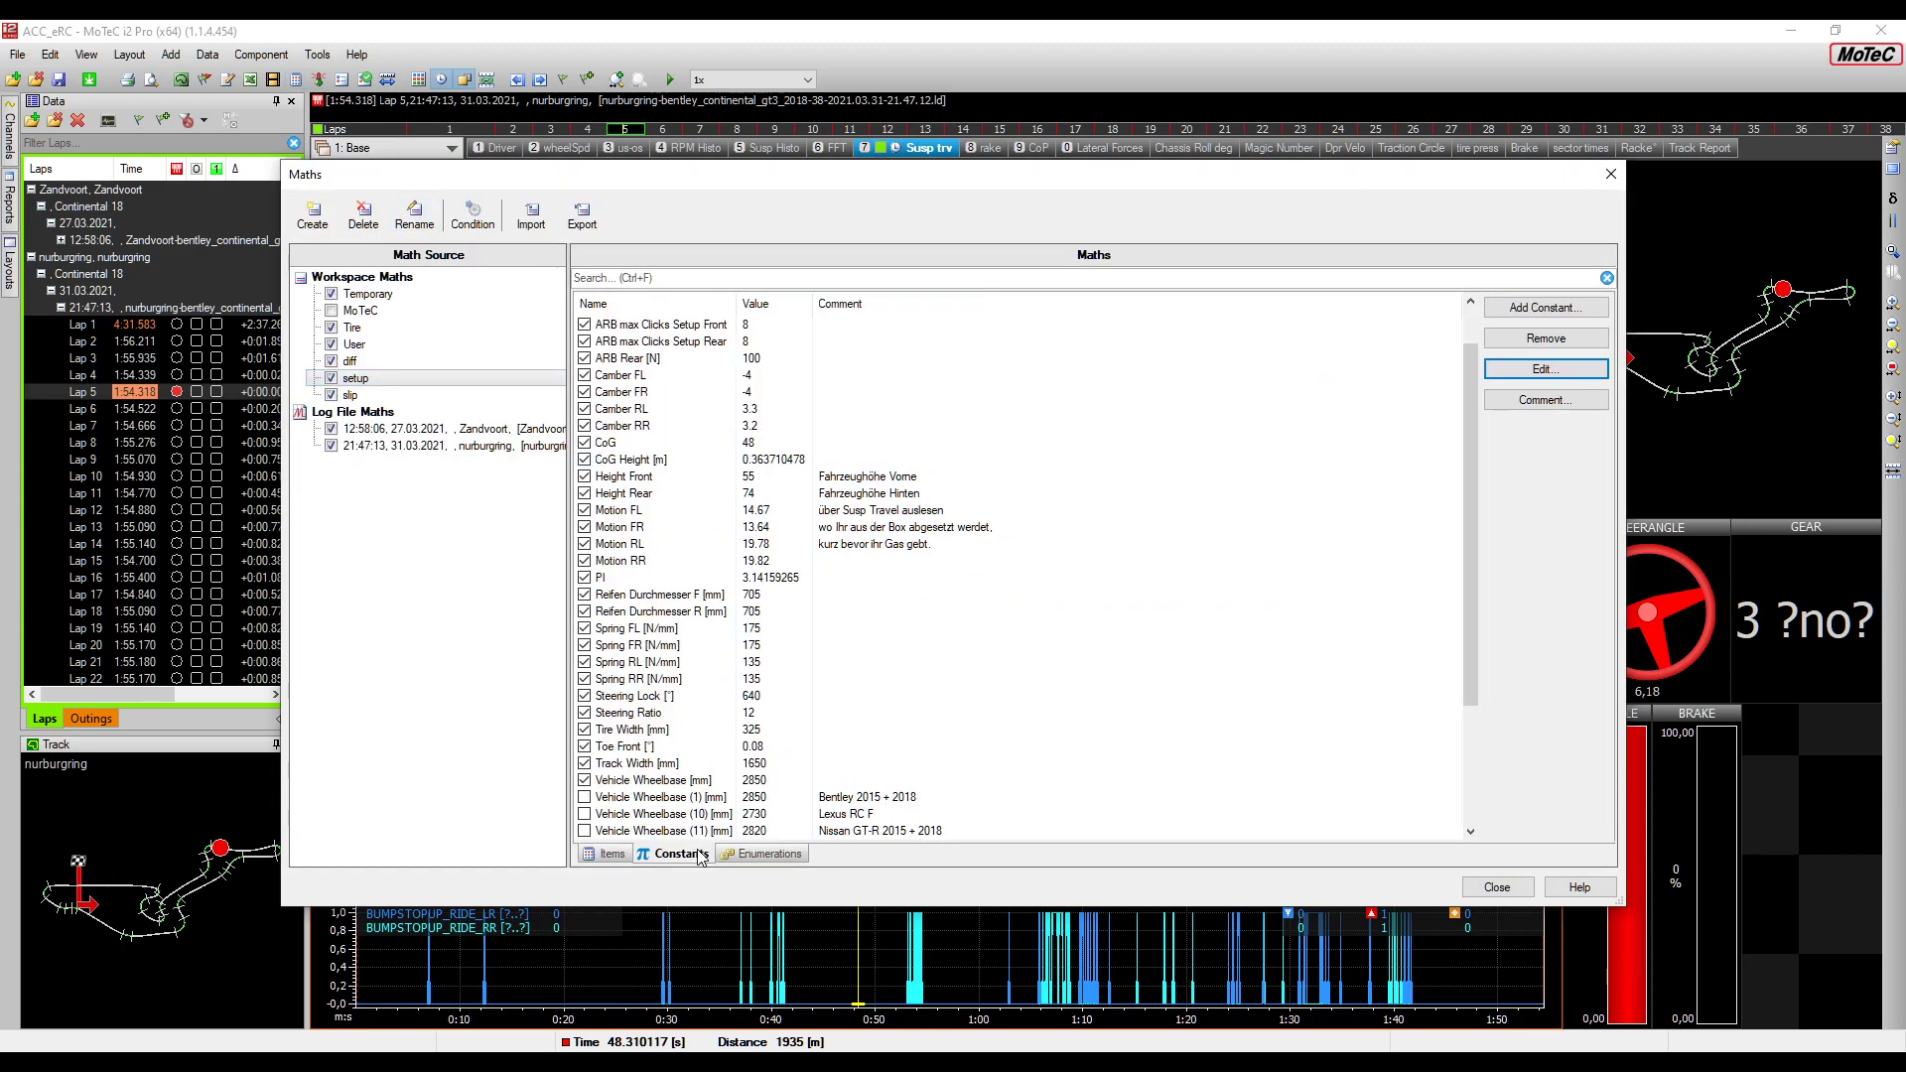
{"action": "left_click", "coordinate": [762, 478]}
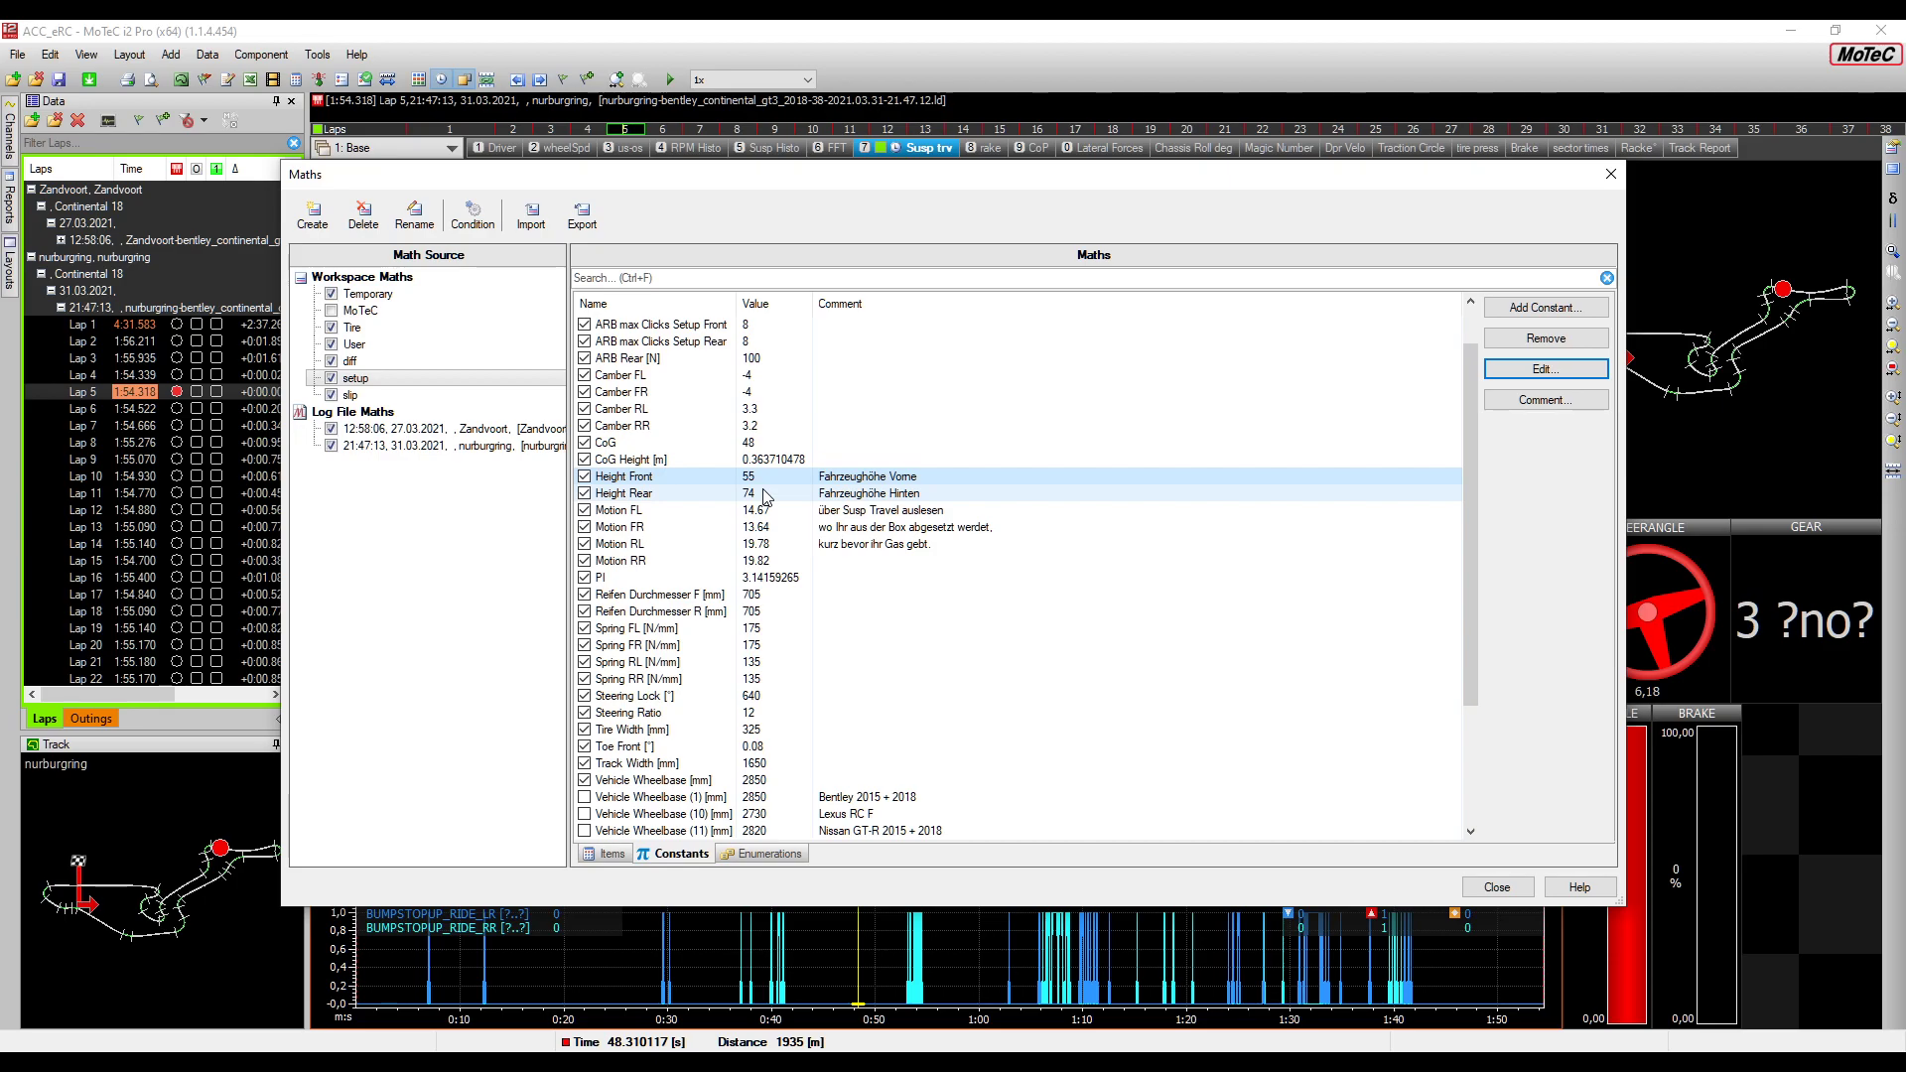
{"action": "left_click", "coordinate": [766, 494]}
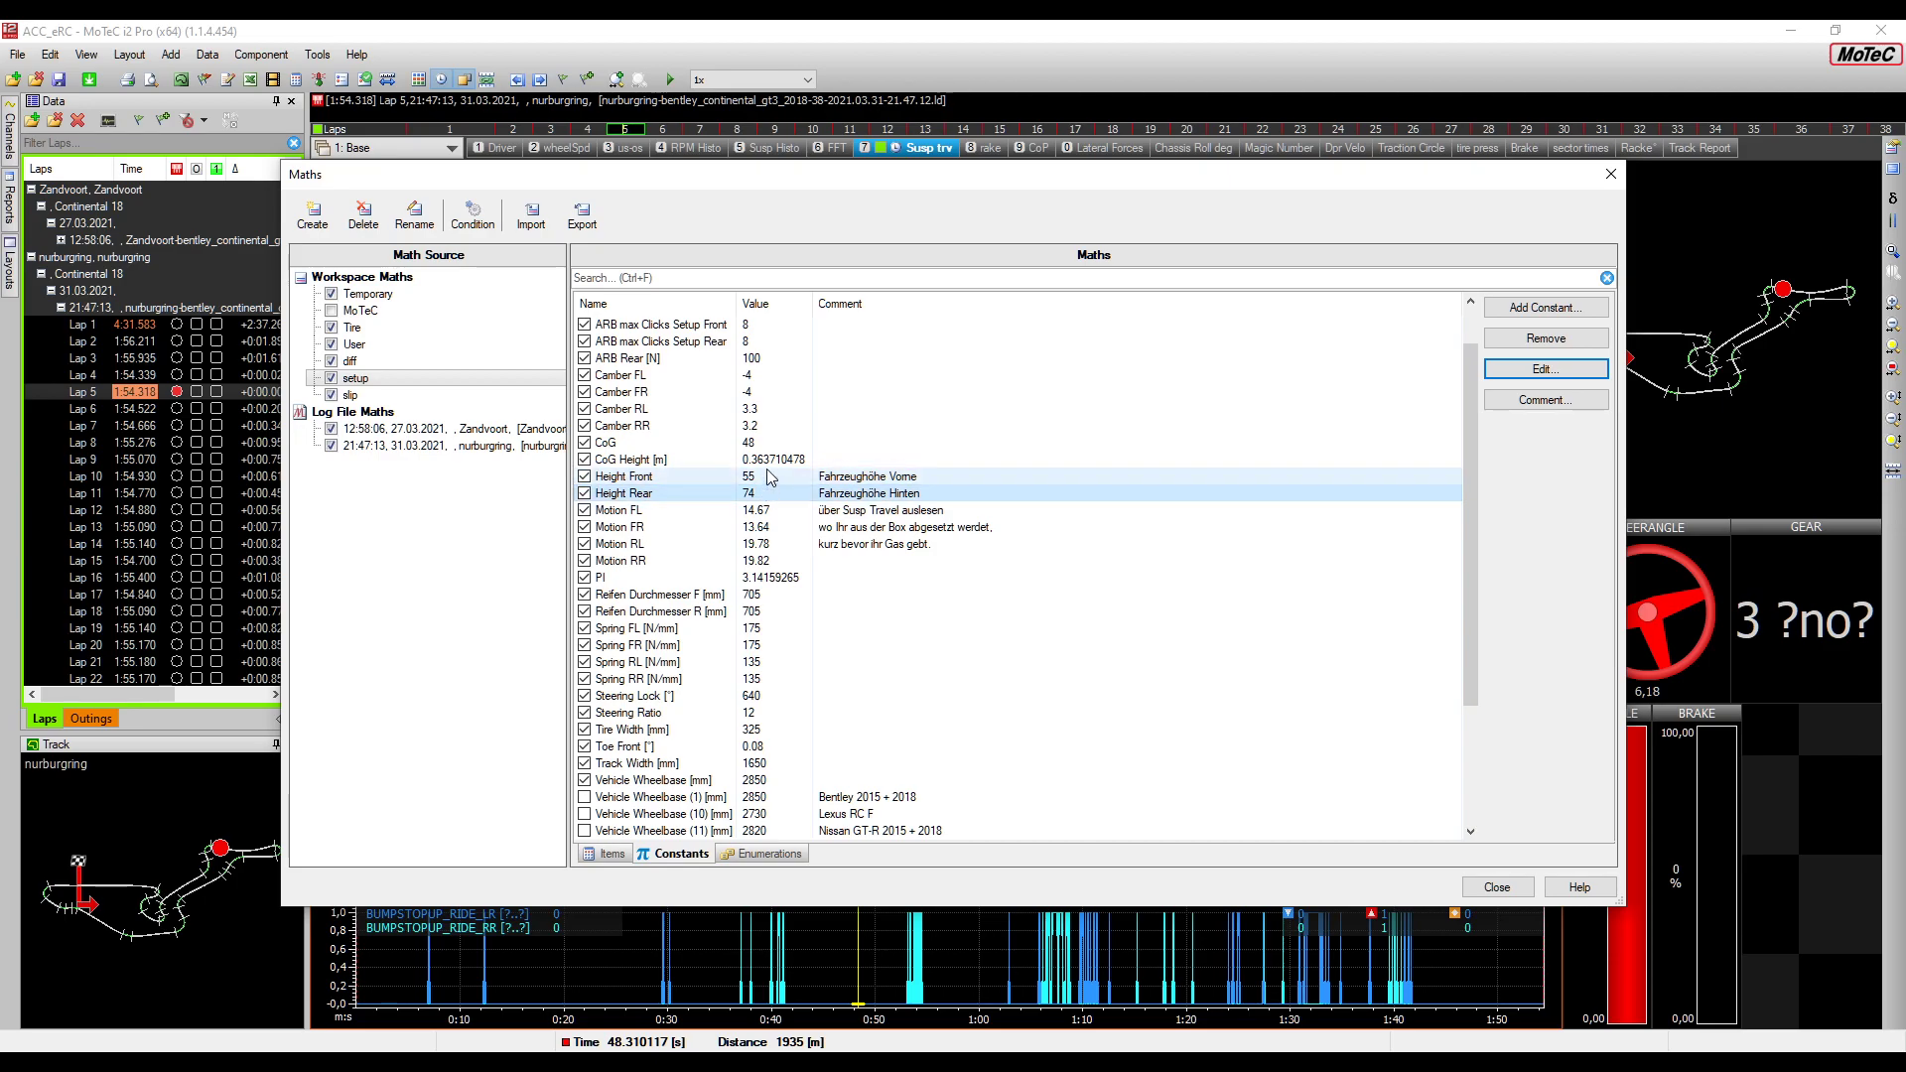
Compare the Height Front and Height Rear constants once more and close the Maths editor
{"action": "left_click", "coordinate": [765, 480]}
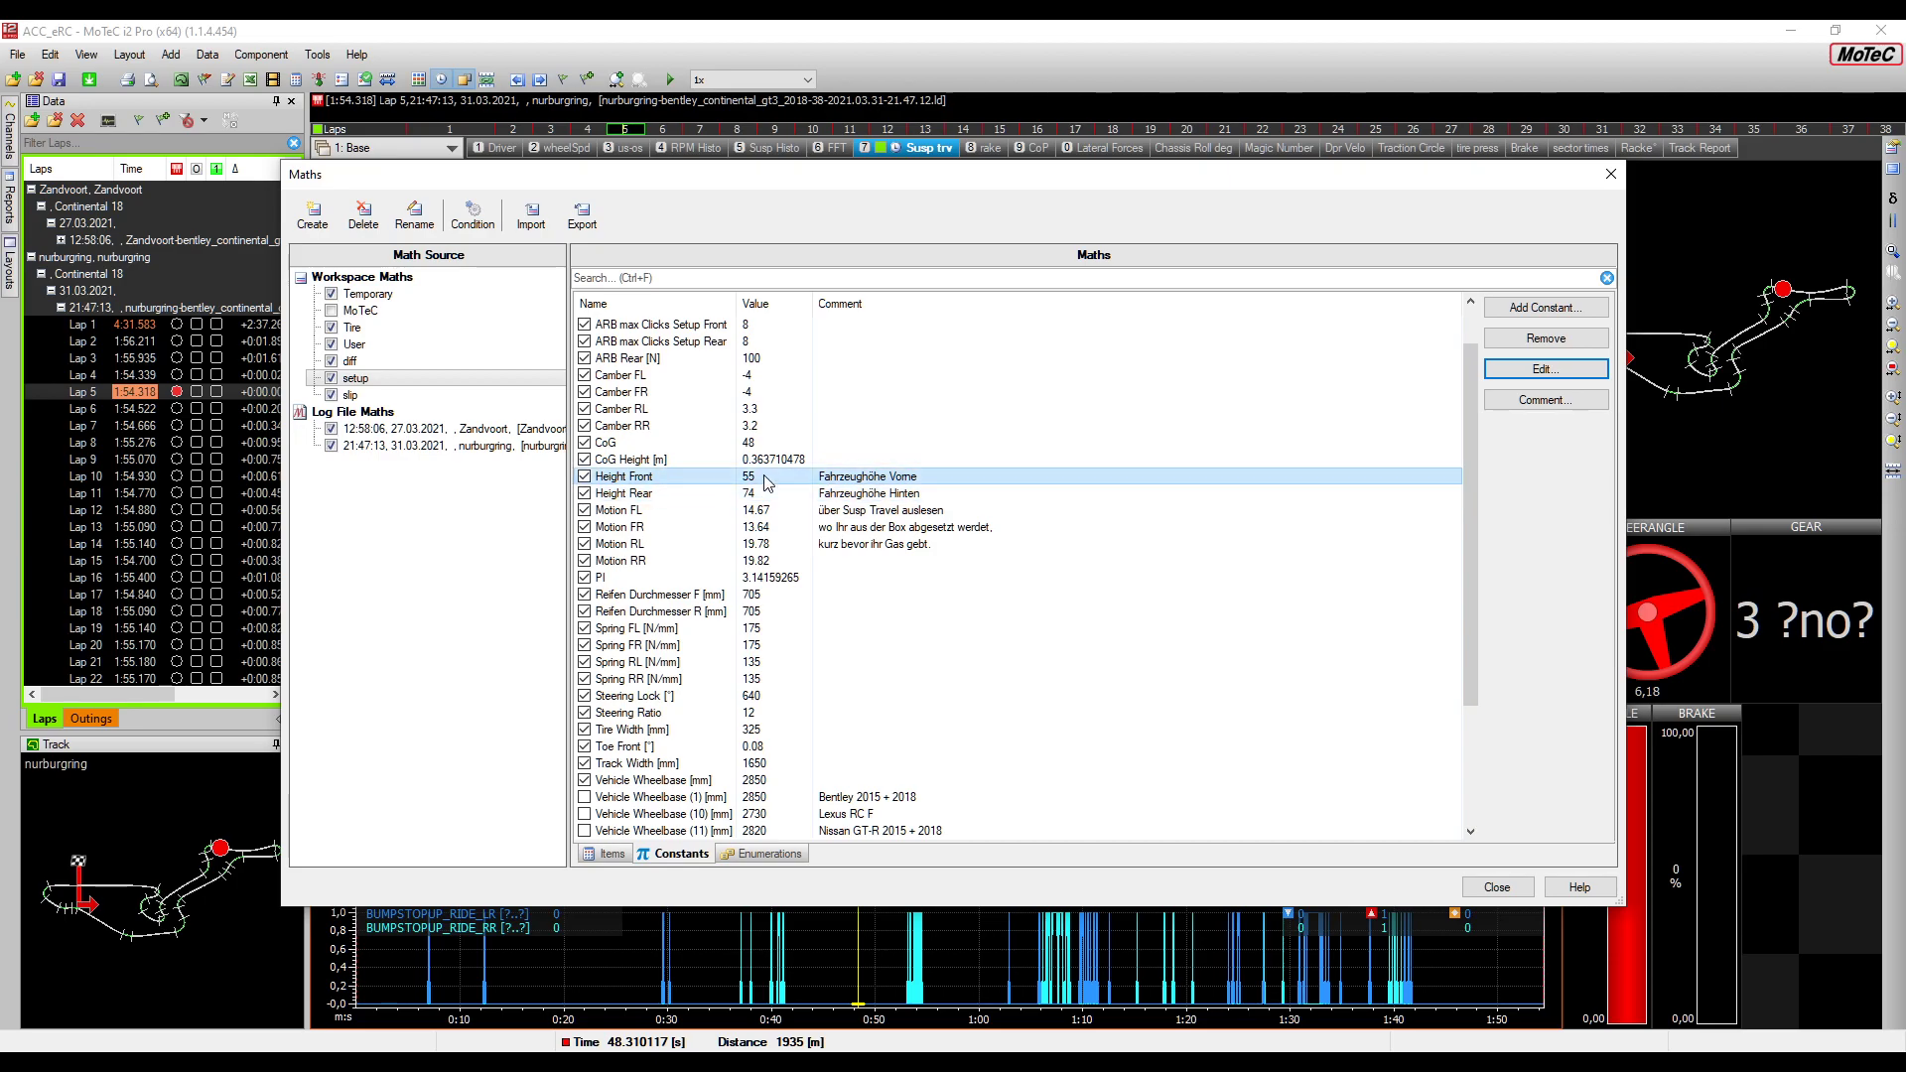
{"action": "left_click", "coordinate": [765, 494]}
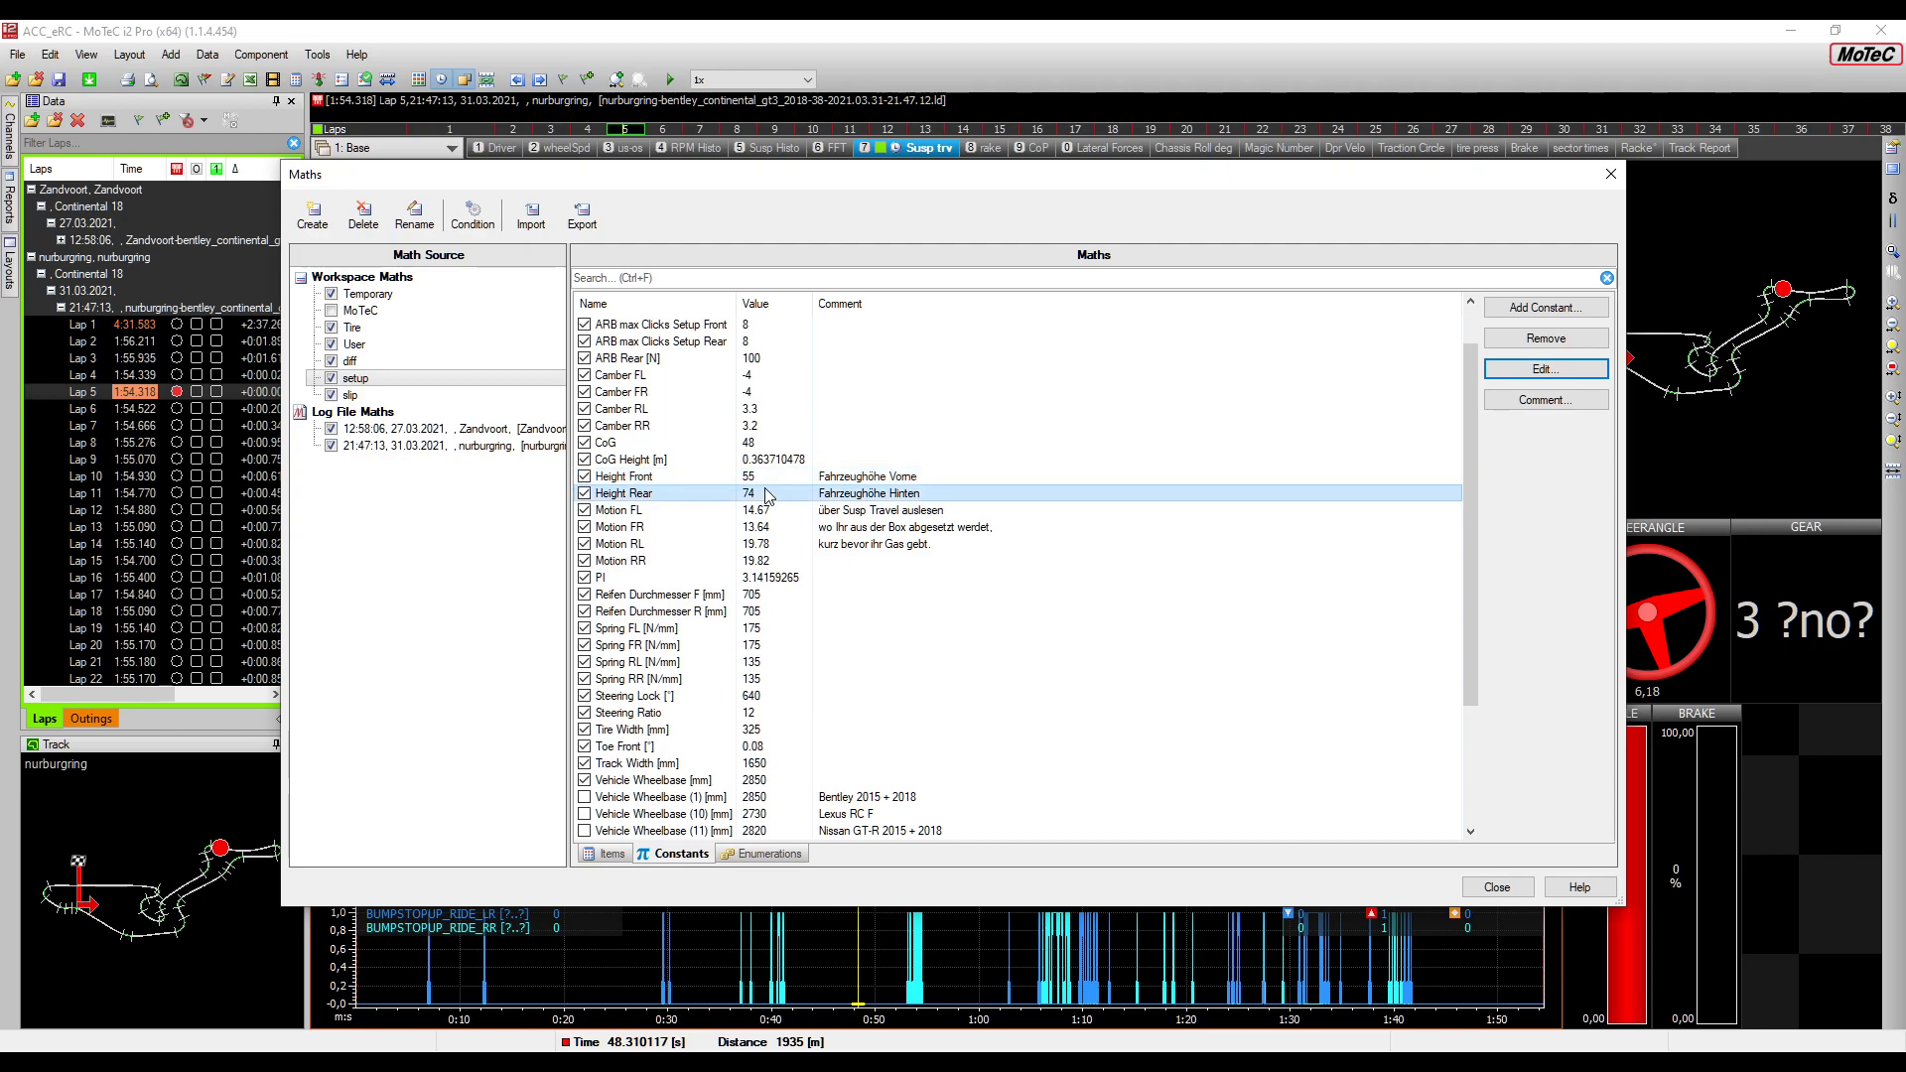
{"action": "left_click", "coordinate": [763, 481]}
{"action": "left_click", "coordinate": [764, 494]}
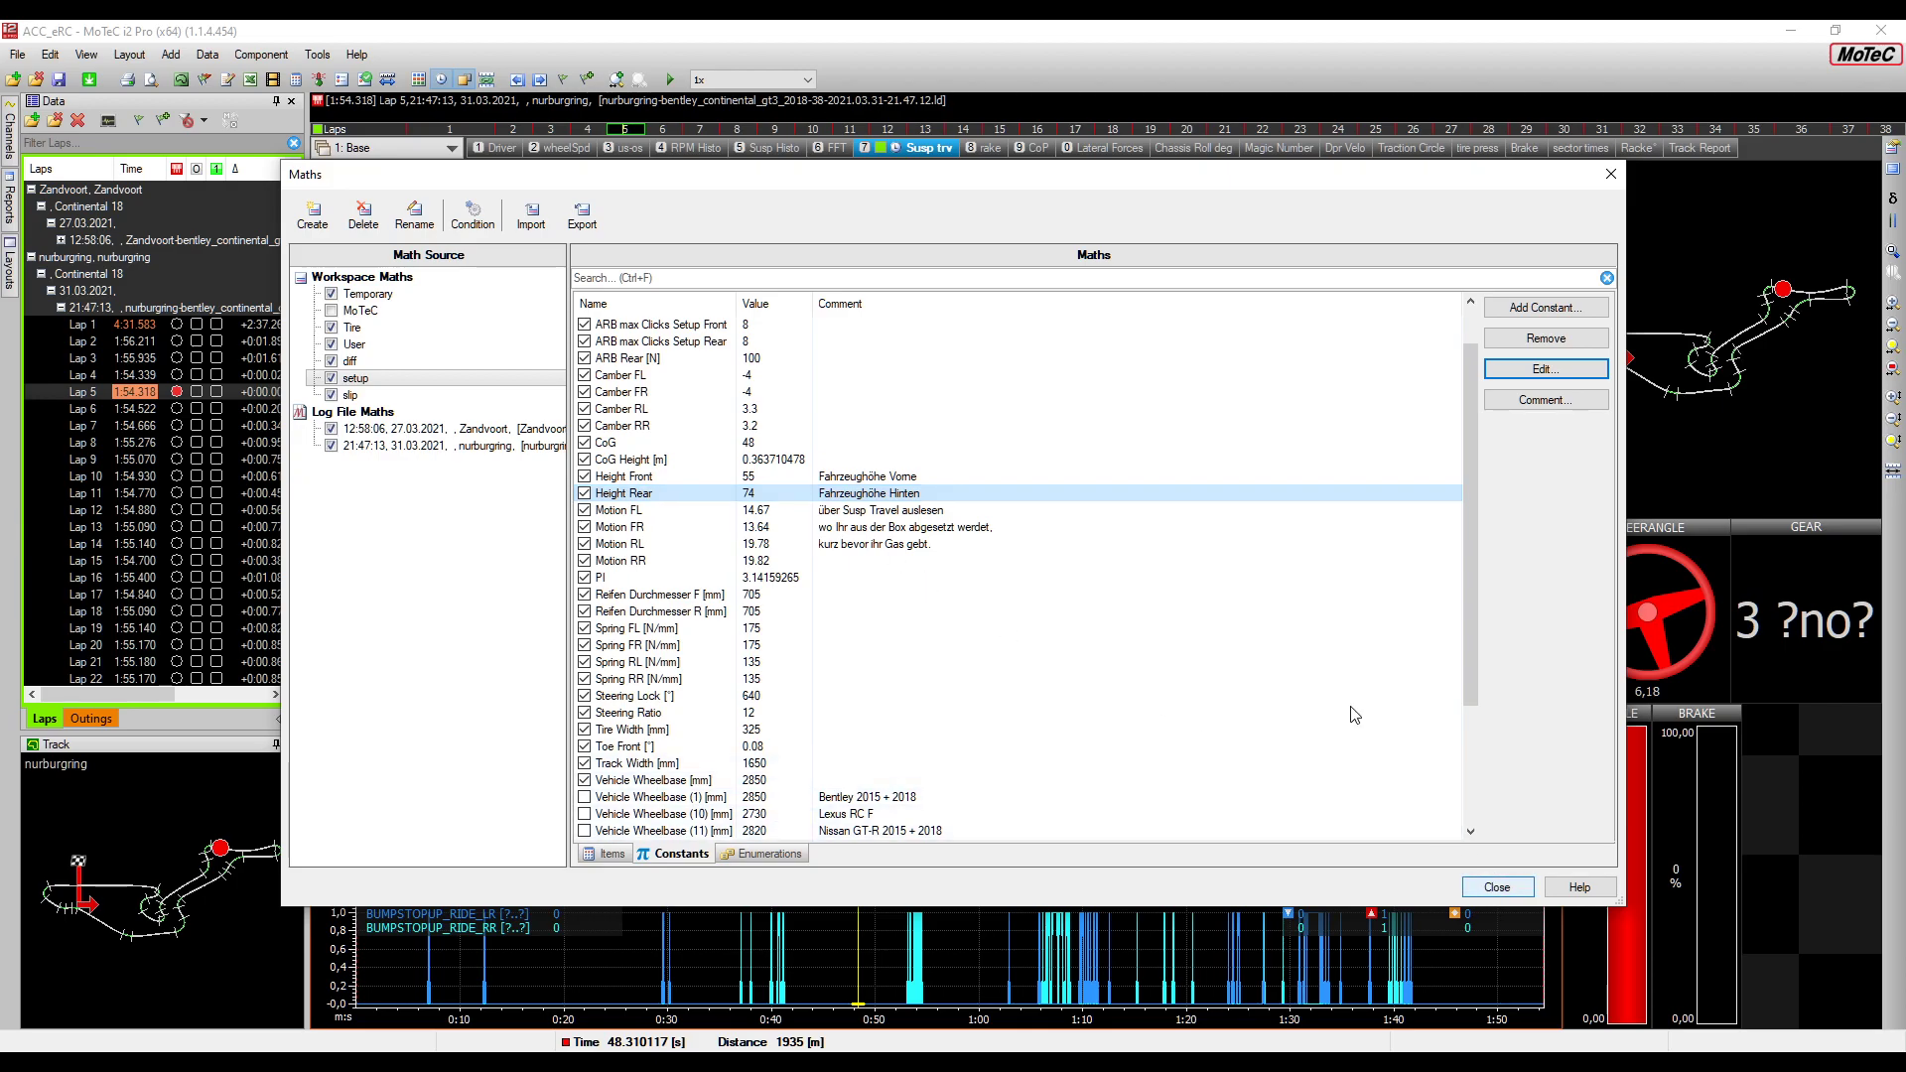
{"action": "left_click", "coordinate": [1510, 894]}
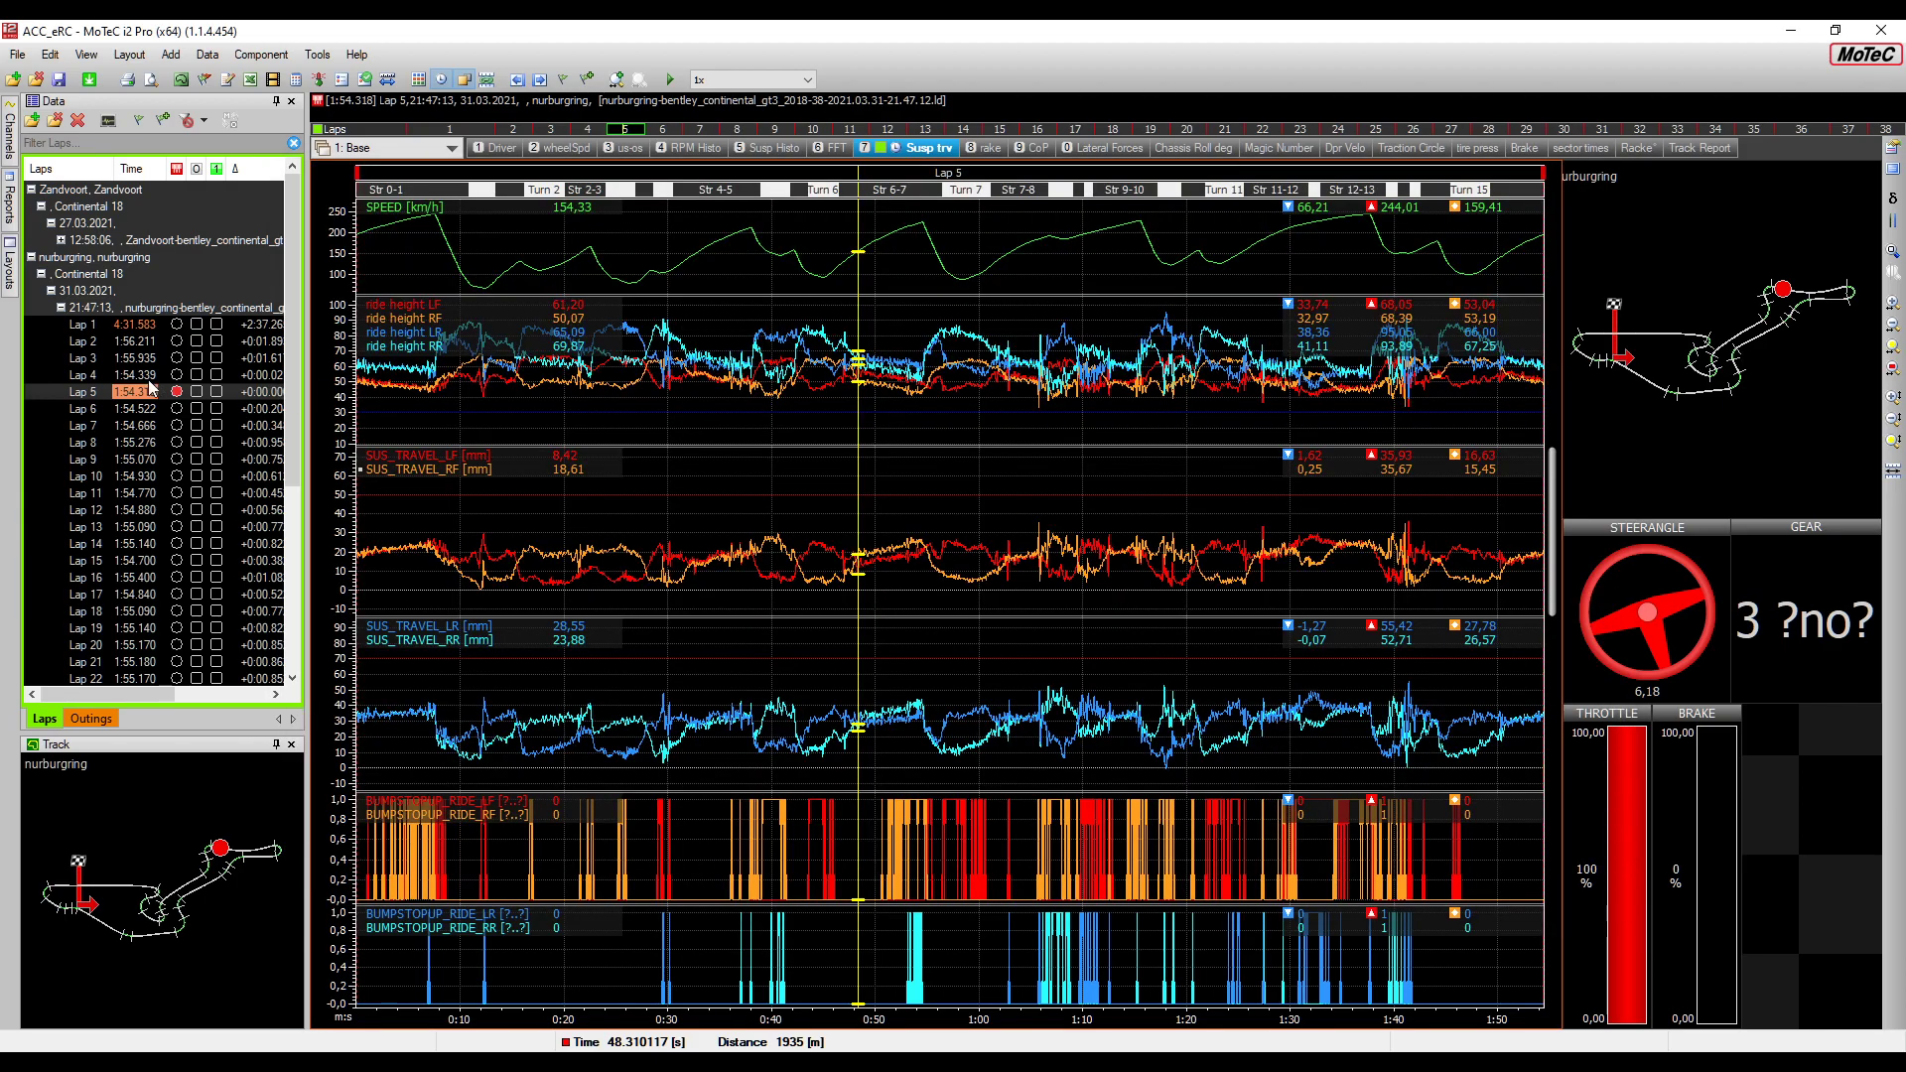
Load Lap 1 of the Nürburgring session and zoom in on the standstill before pulling away to read the ride heights and suspension travel
{"action": "left_click", "coordinate": [135, 328]}
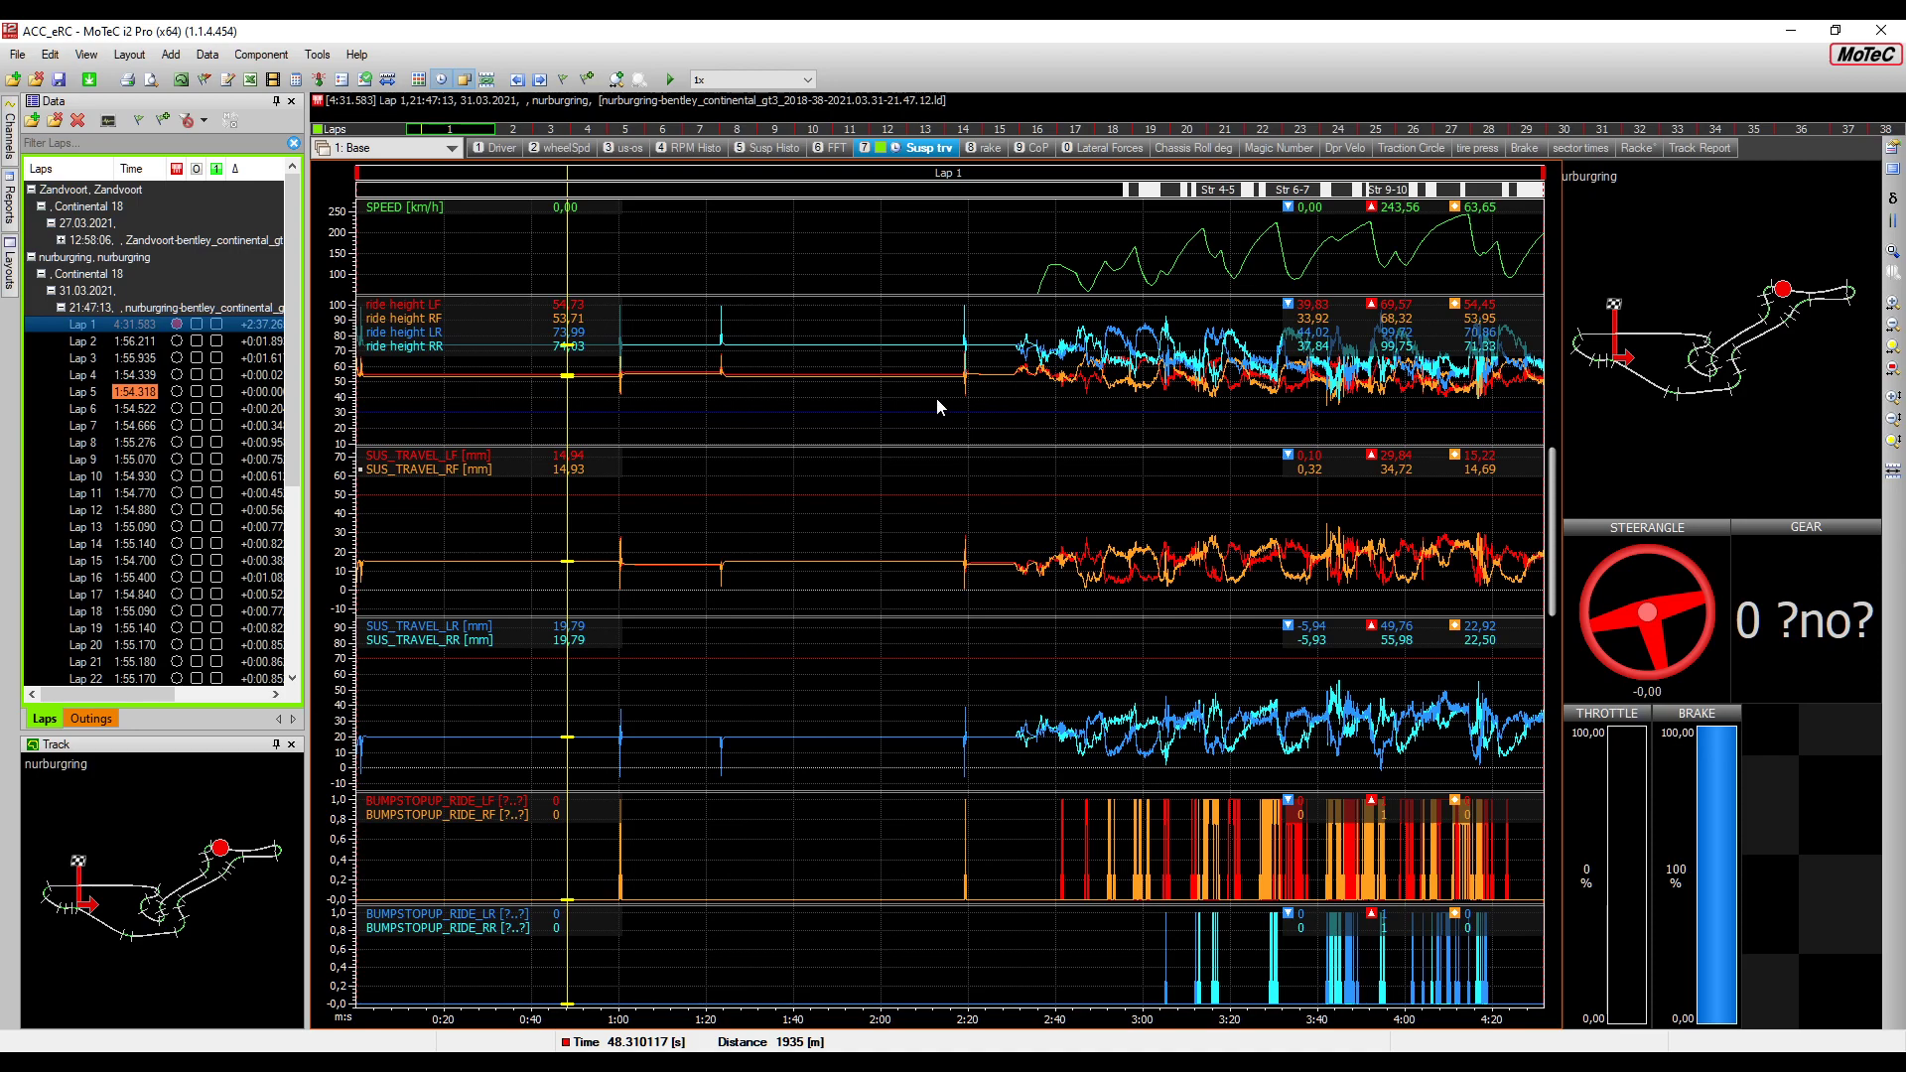
{"action": "left_click_drag", "start_coordinate": [939, 395], "coordinate": [1055, 389]}
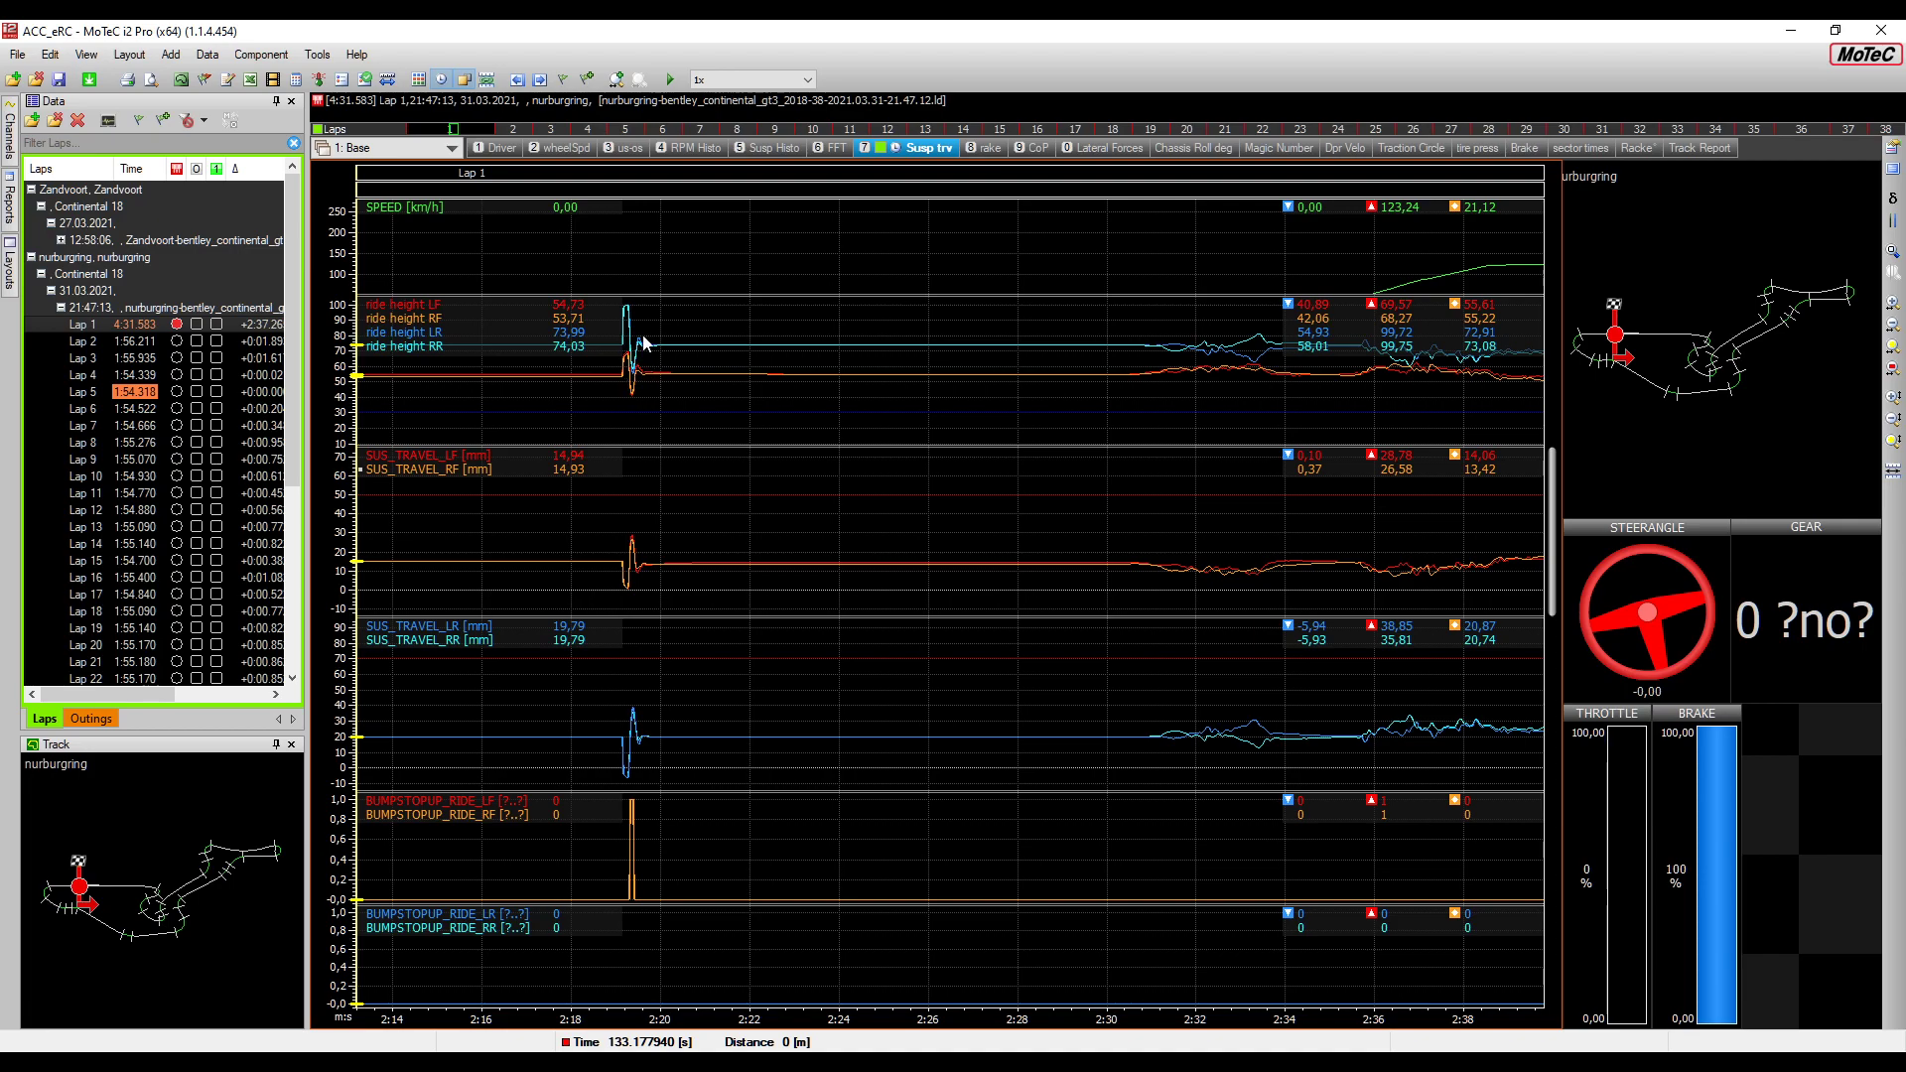
{"action": "left_click_drag", "start_coordinate": [938, 402], "coordinate": [917, 402]}
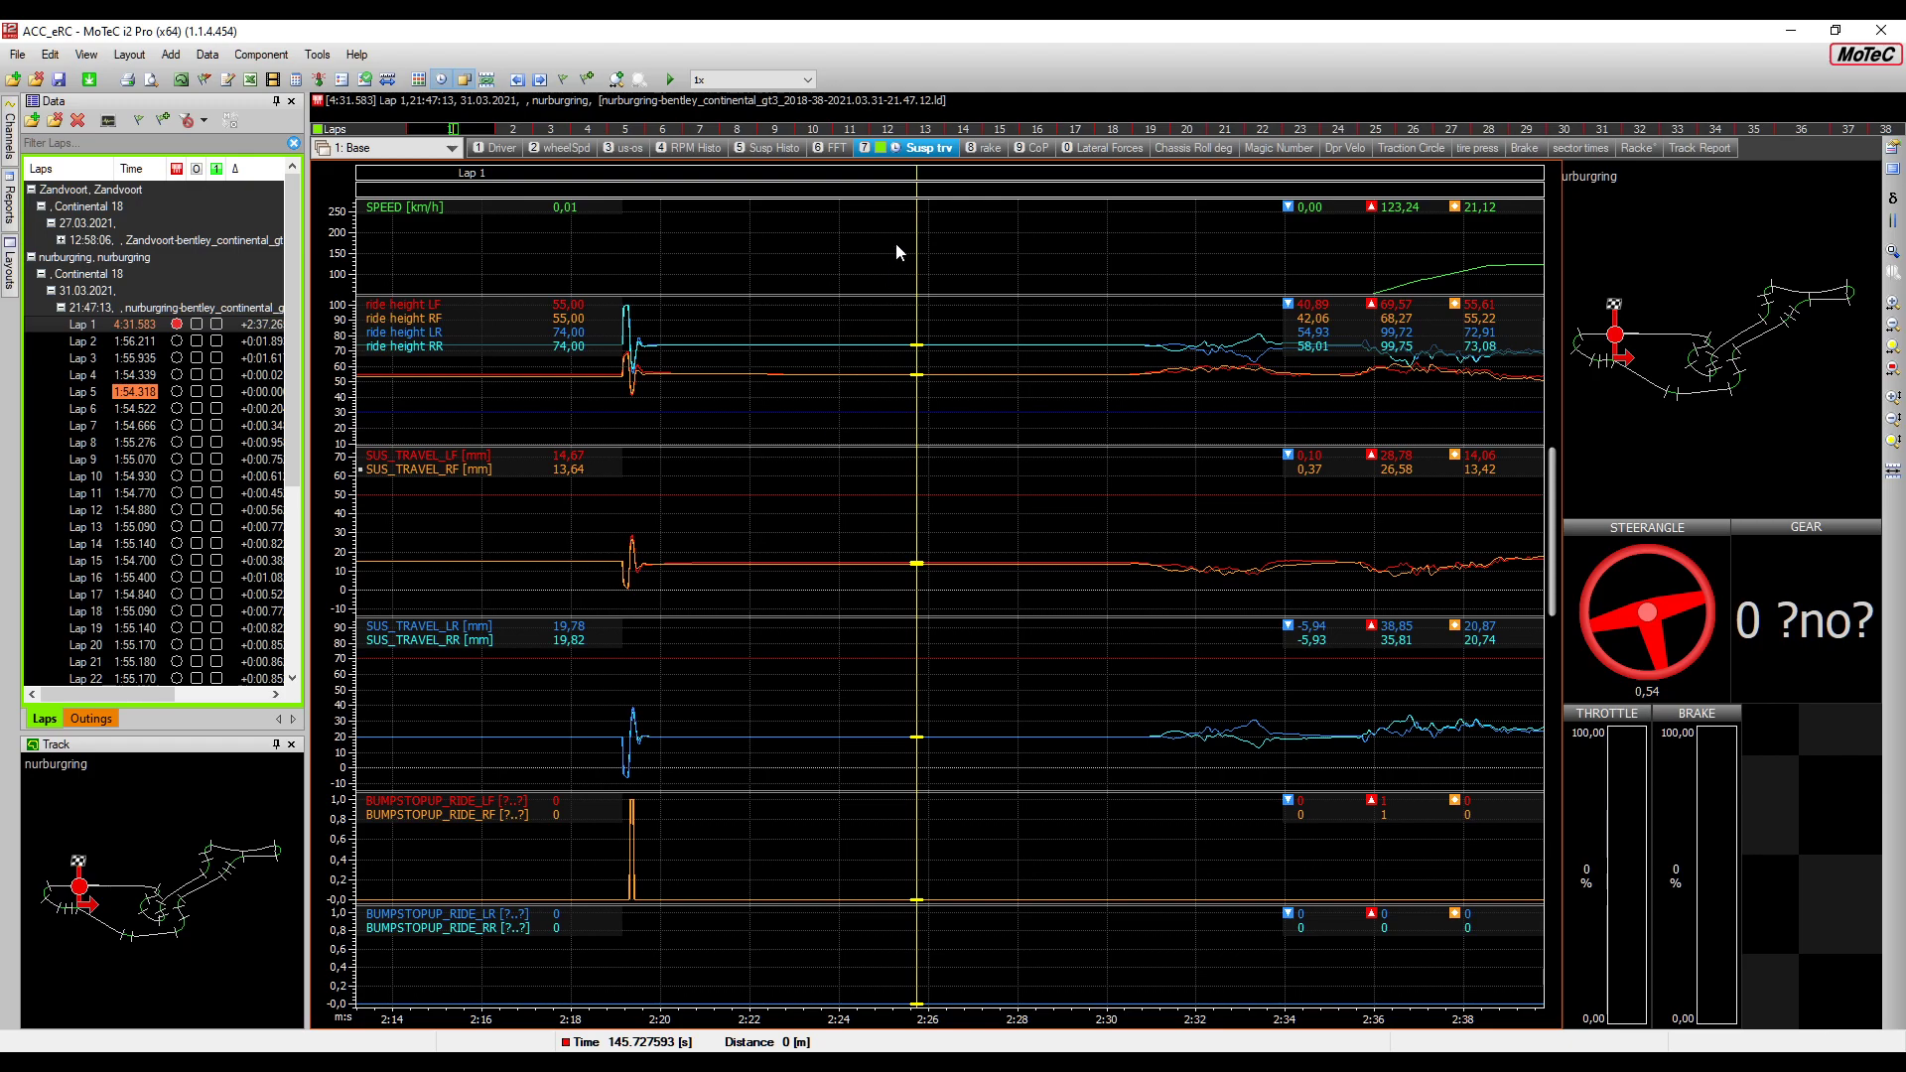
Load Lap 5 of the Nürburgring session again and collapse the session's lap list
{"action": "double_click", "coordinate": [252, 394]}
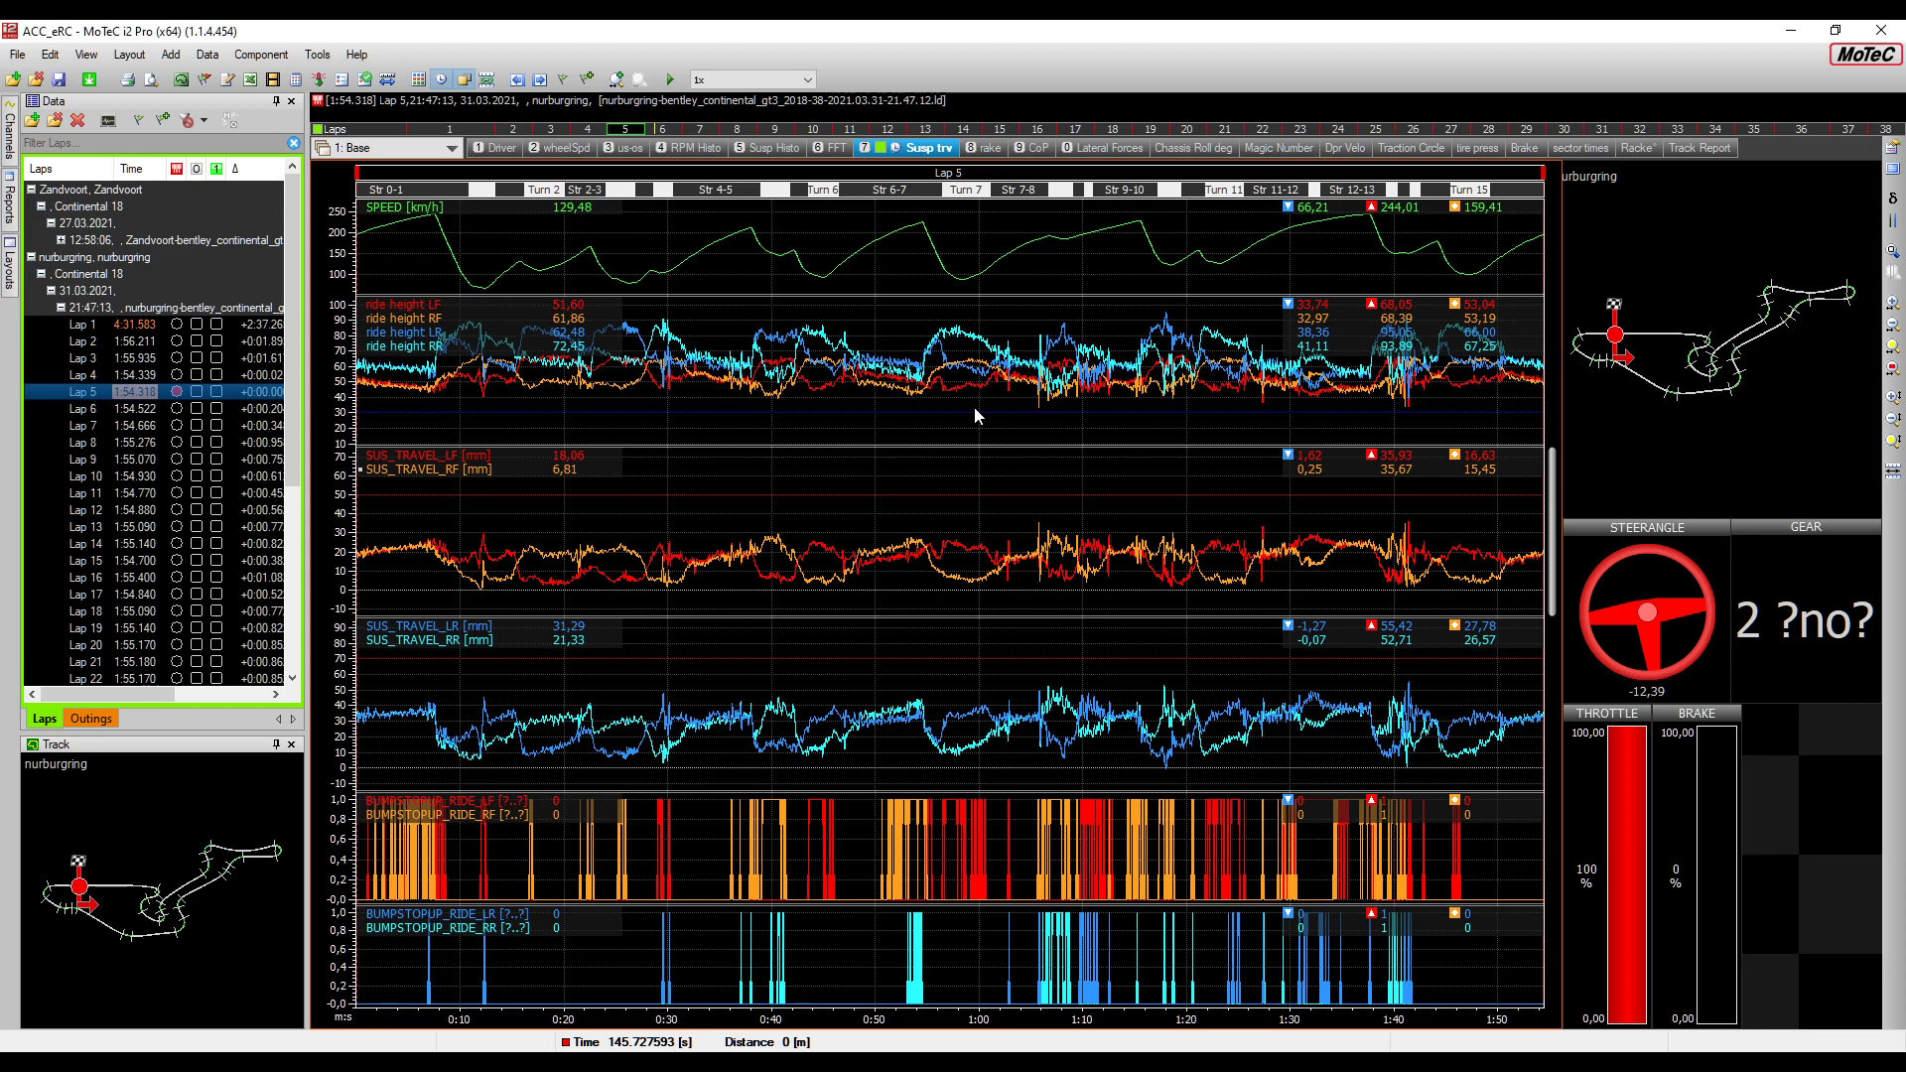
{"action": "right_click", "coordinate": [24, 280]}
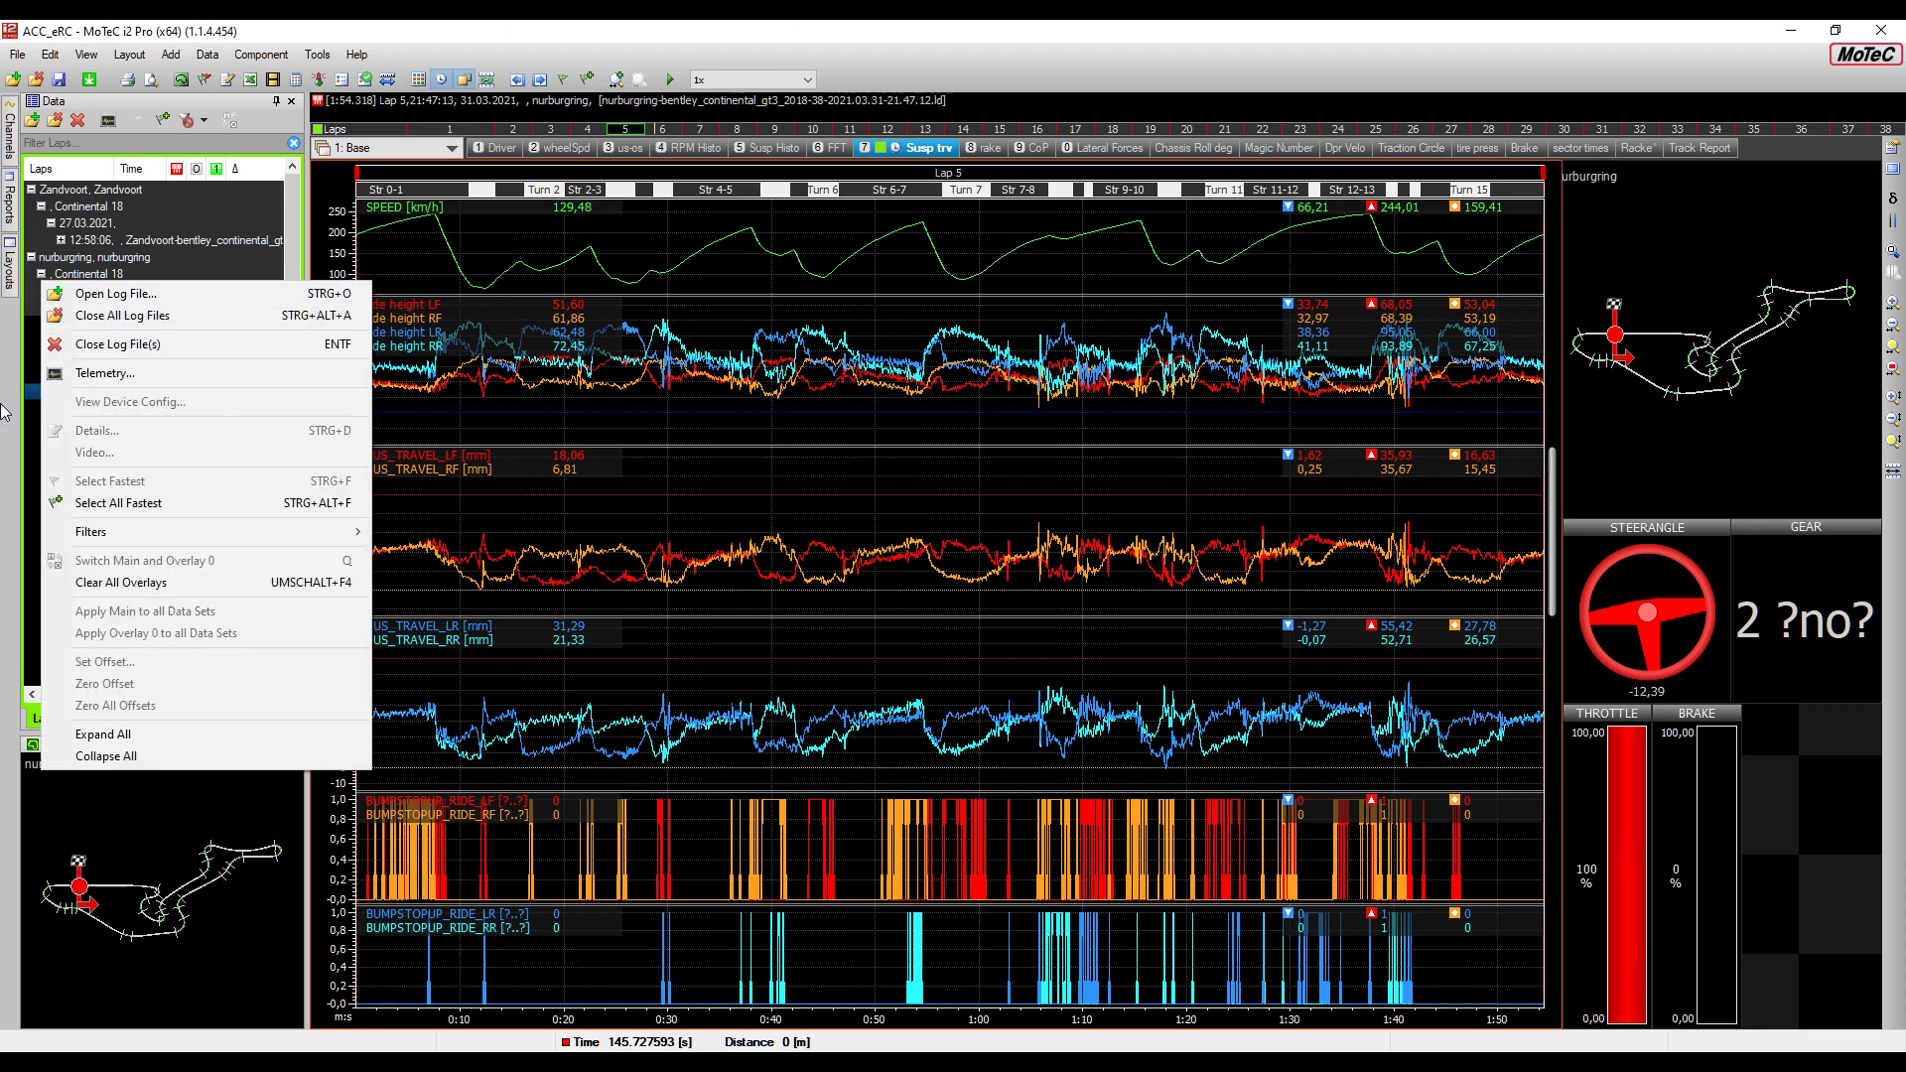
{"action": "left_click", "coordinate": [26, 417]}
{"action": "left_click", "coordinate": [61, 308]}
Open the 20-lap Monza log file from 25.03.2021 21:33:17 and view its suspension travel and Dpr Velo worksheets
{"action": "right_click", "coordinate": [114, 415]}
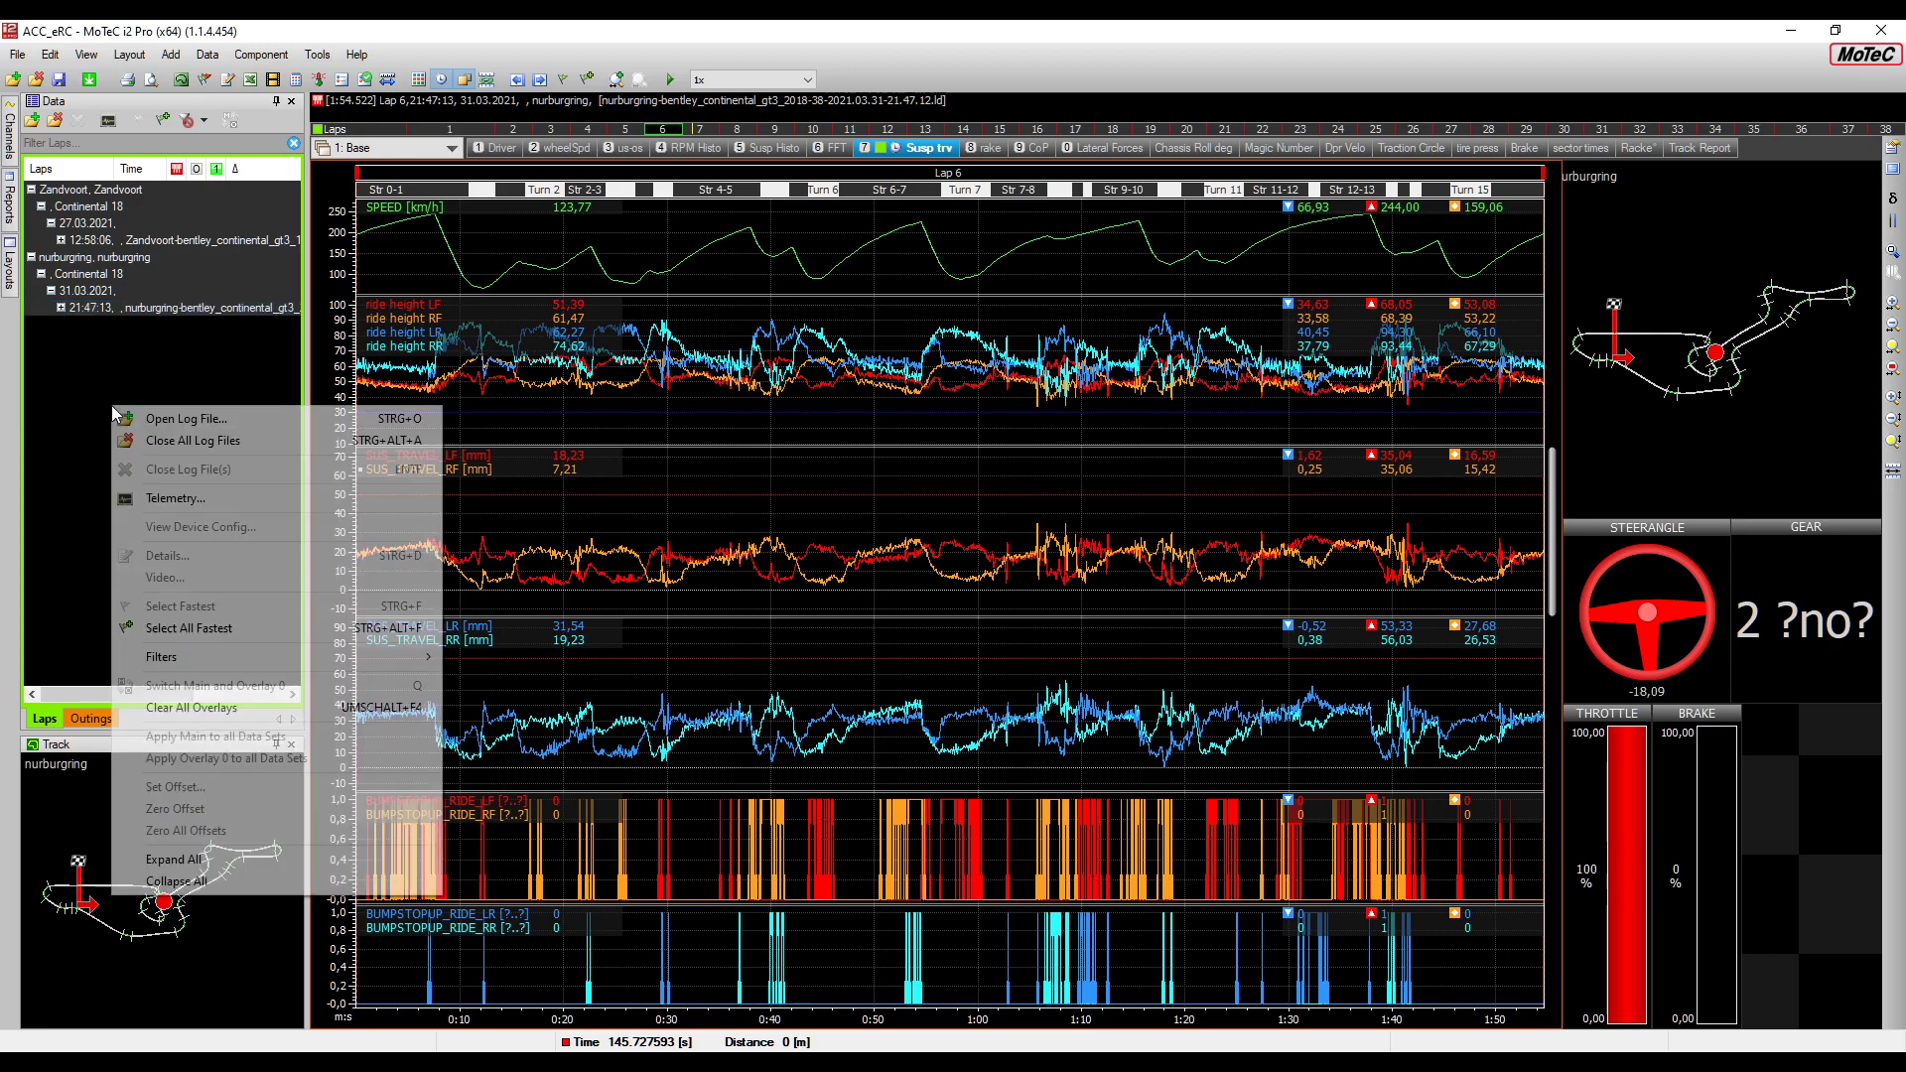
{"action": "left_click", "coordinate": [169, 418]}
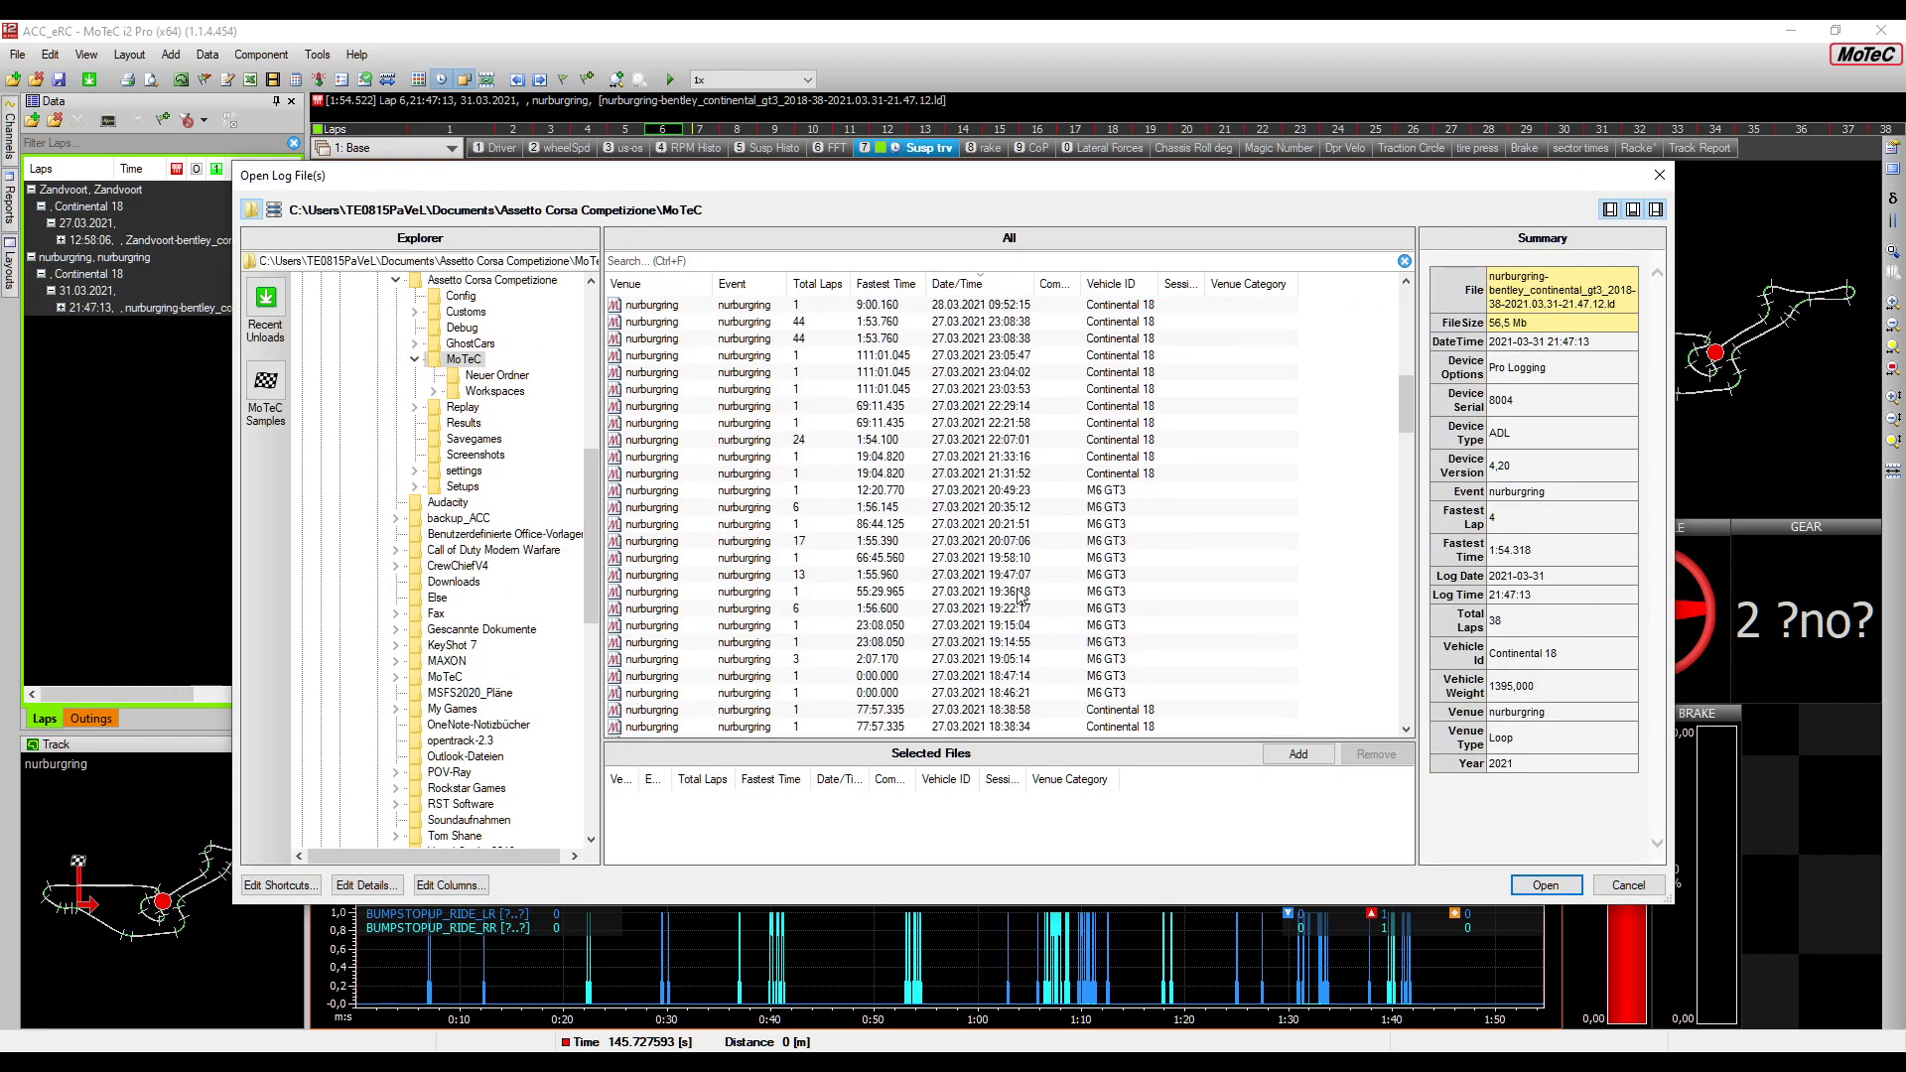
{"action": "scroll", "coordinate": [1019, 595], "scroll_direction": "down", "scroll_amount": 20}
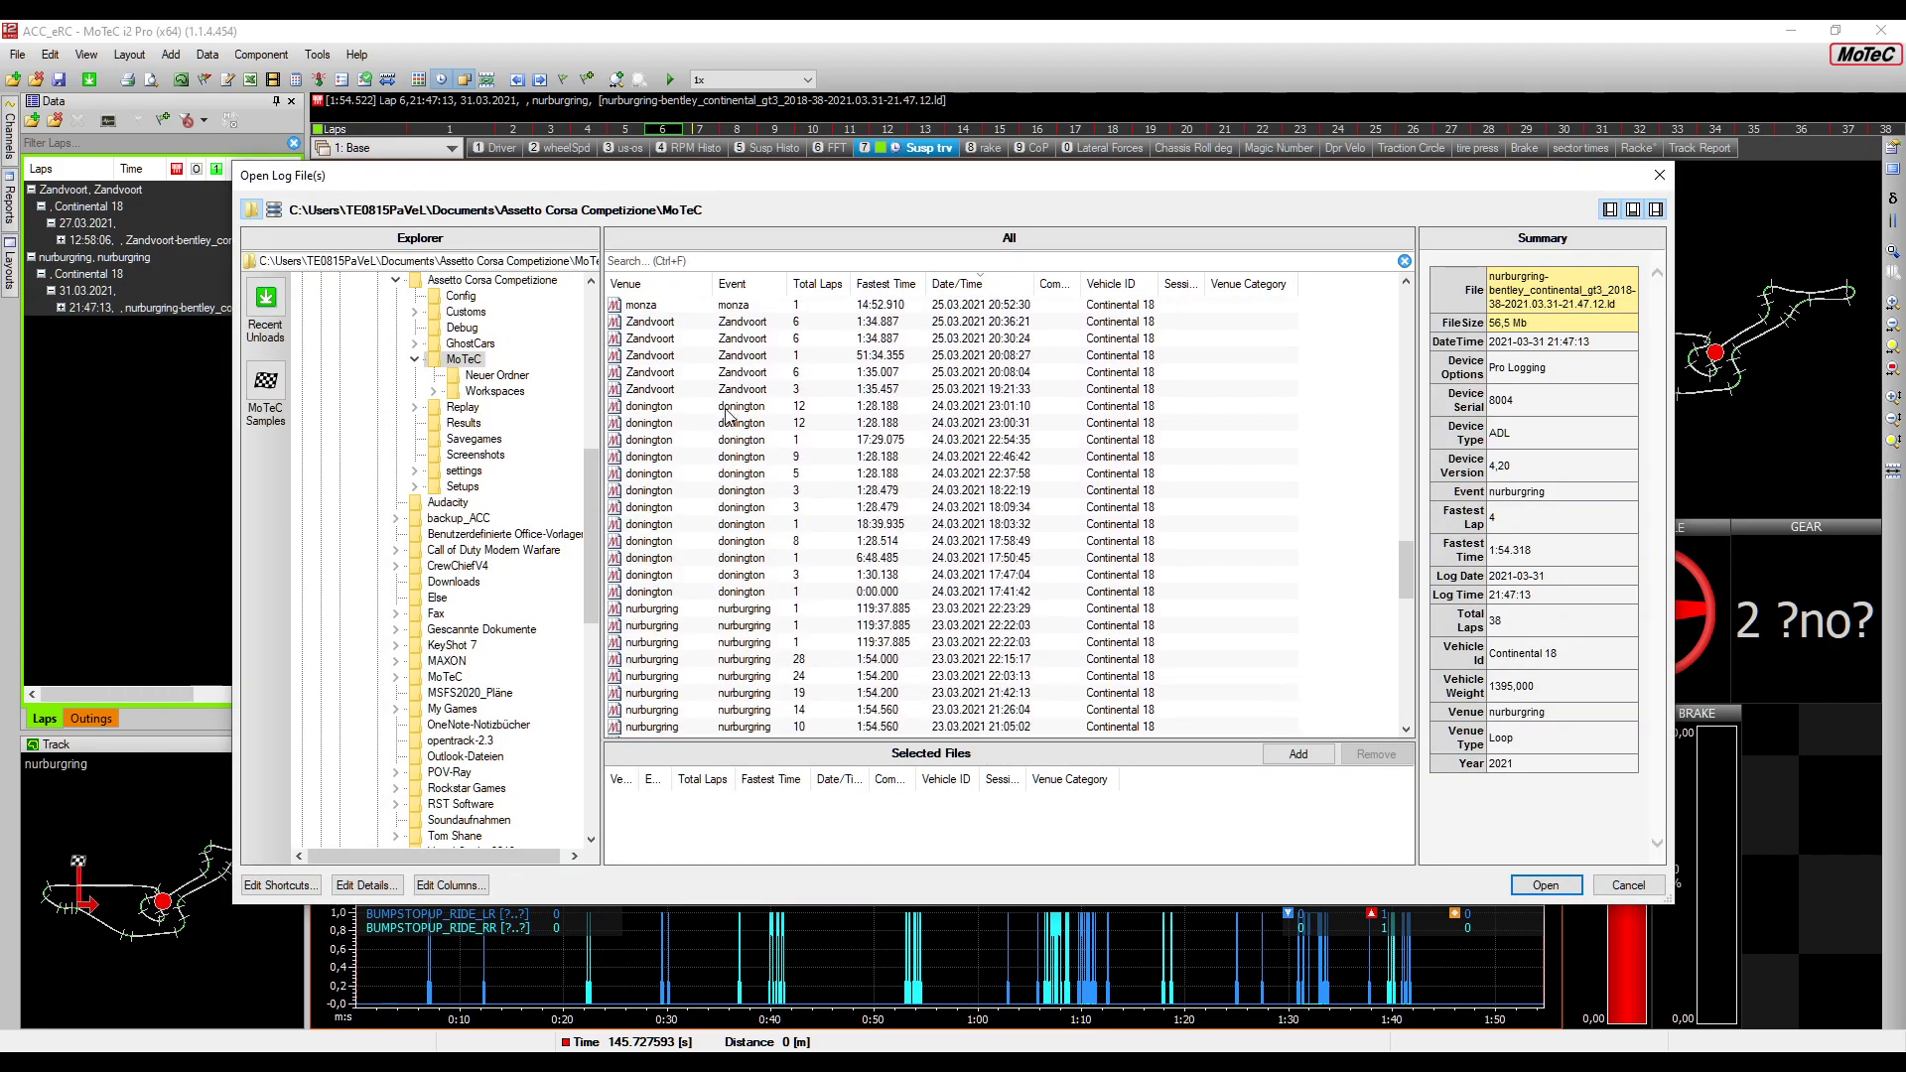
{"action": "scroll", "coordinate": [791, 432], "scroll_direction": "up", "scroll_amount": 5}
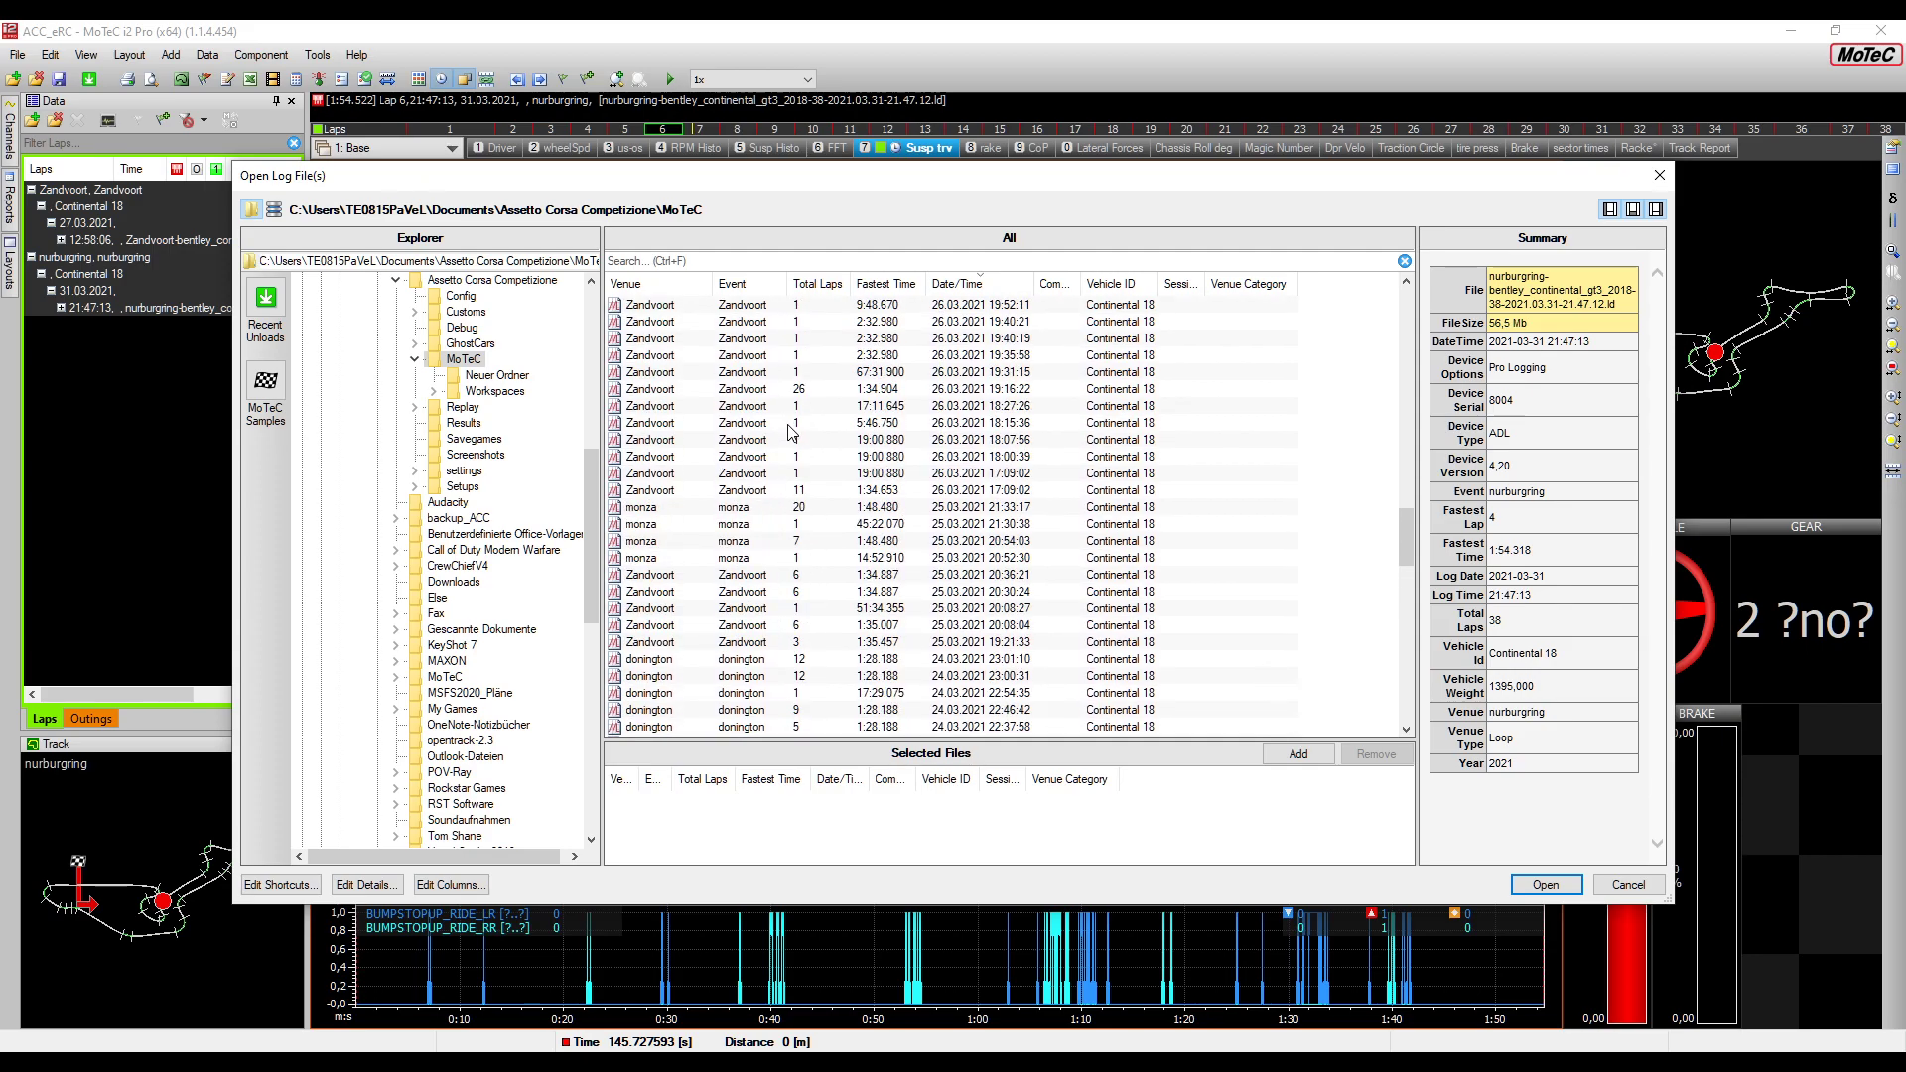
{"action": "left_click", "coordinate": [752, 509]}
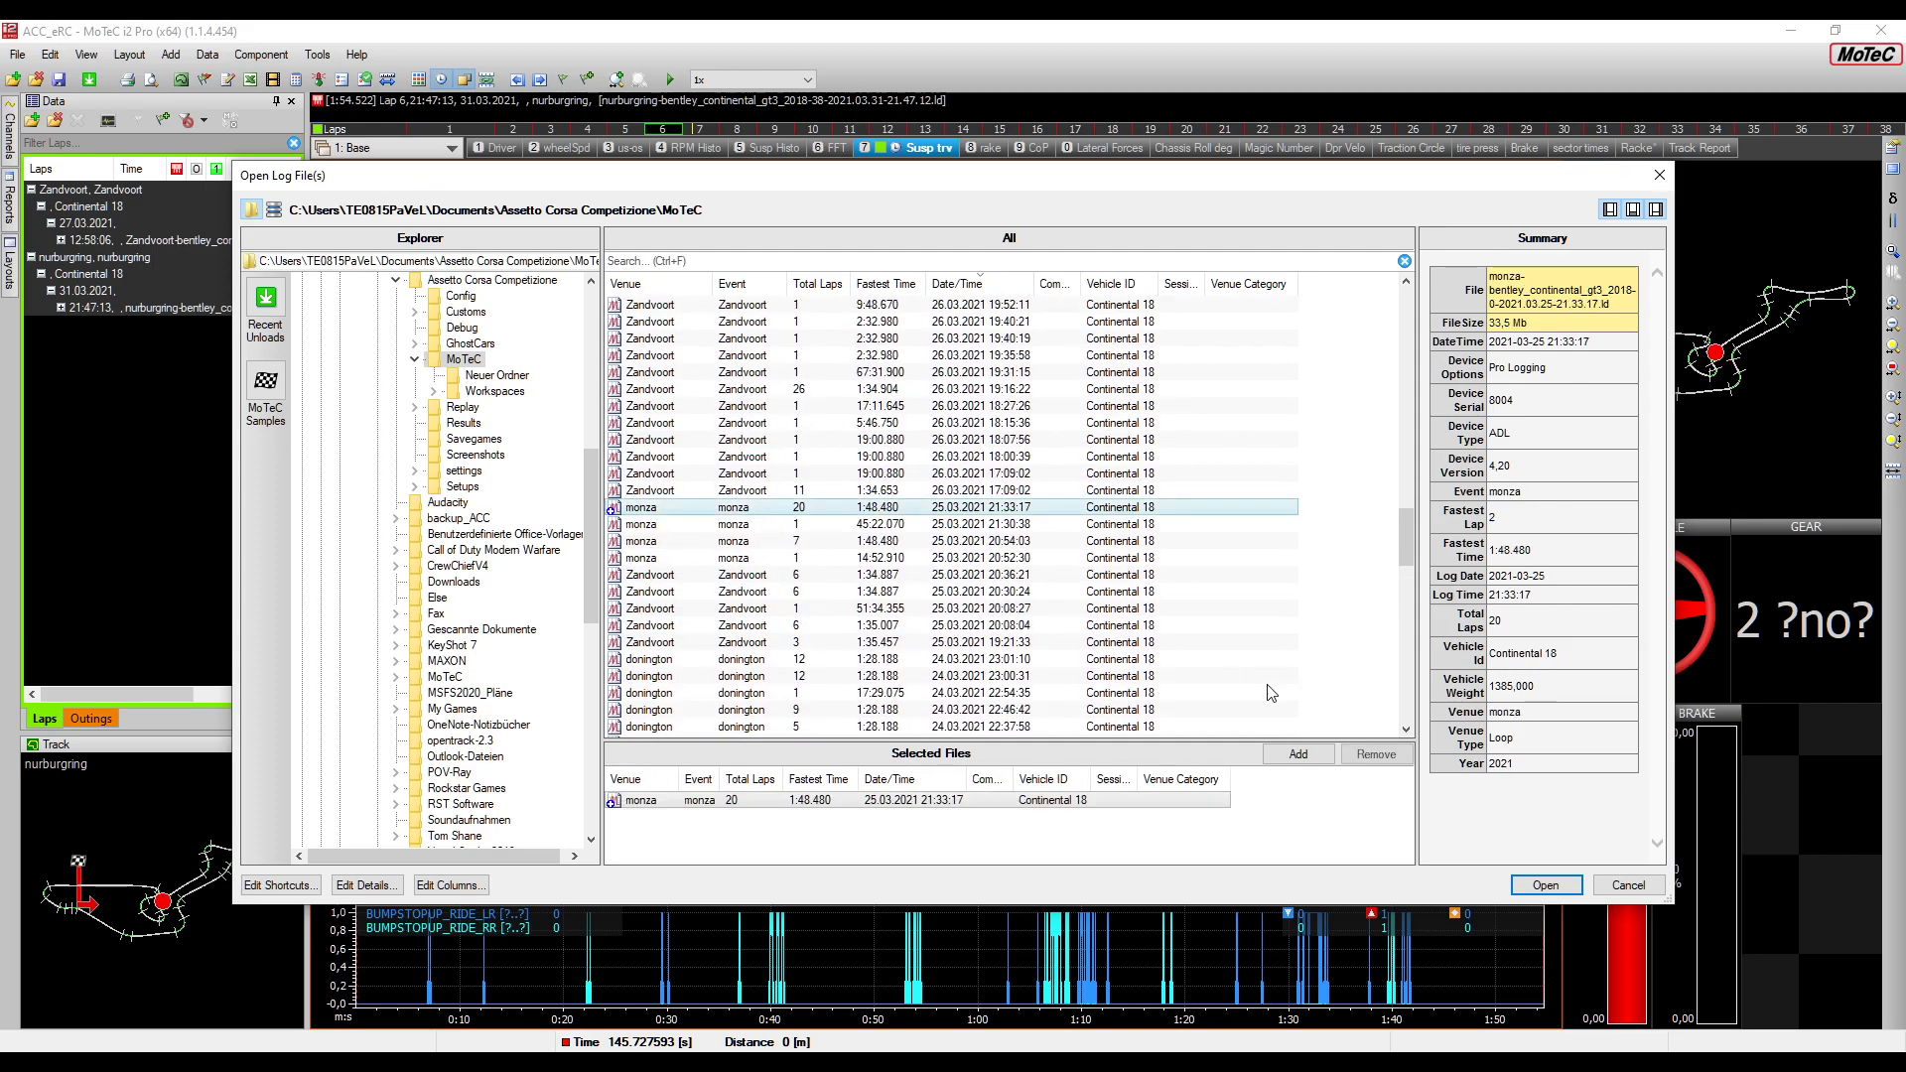
{"action": "left_click", "coordinate": [1546, 884]}
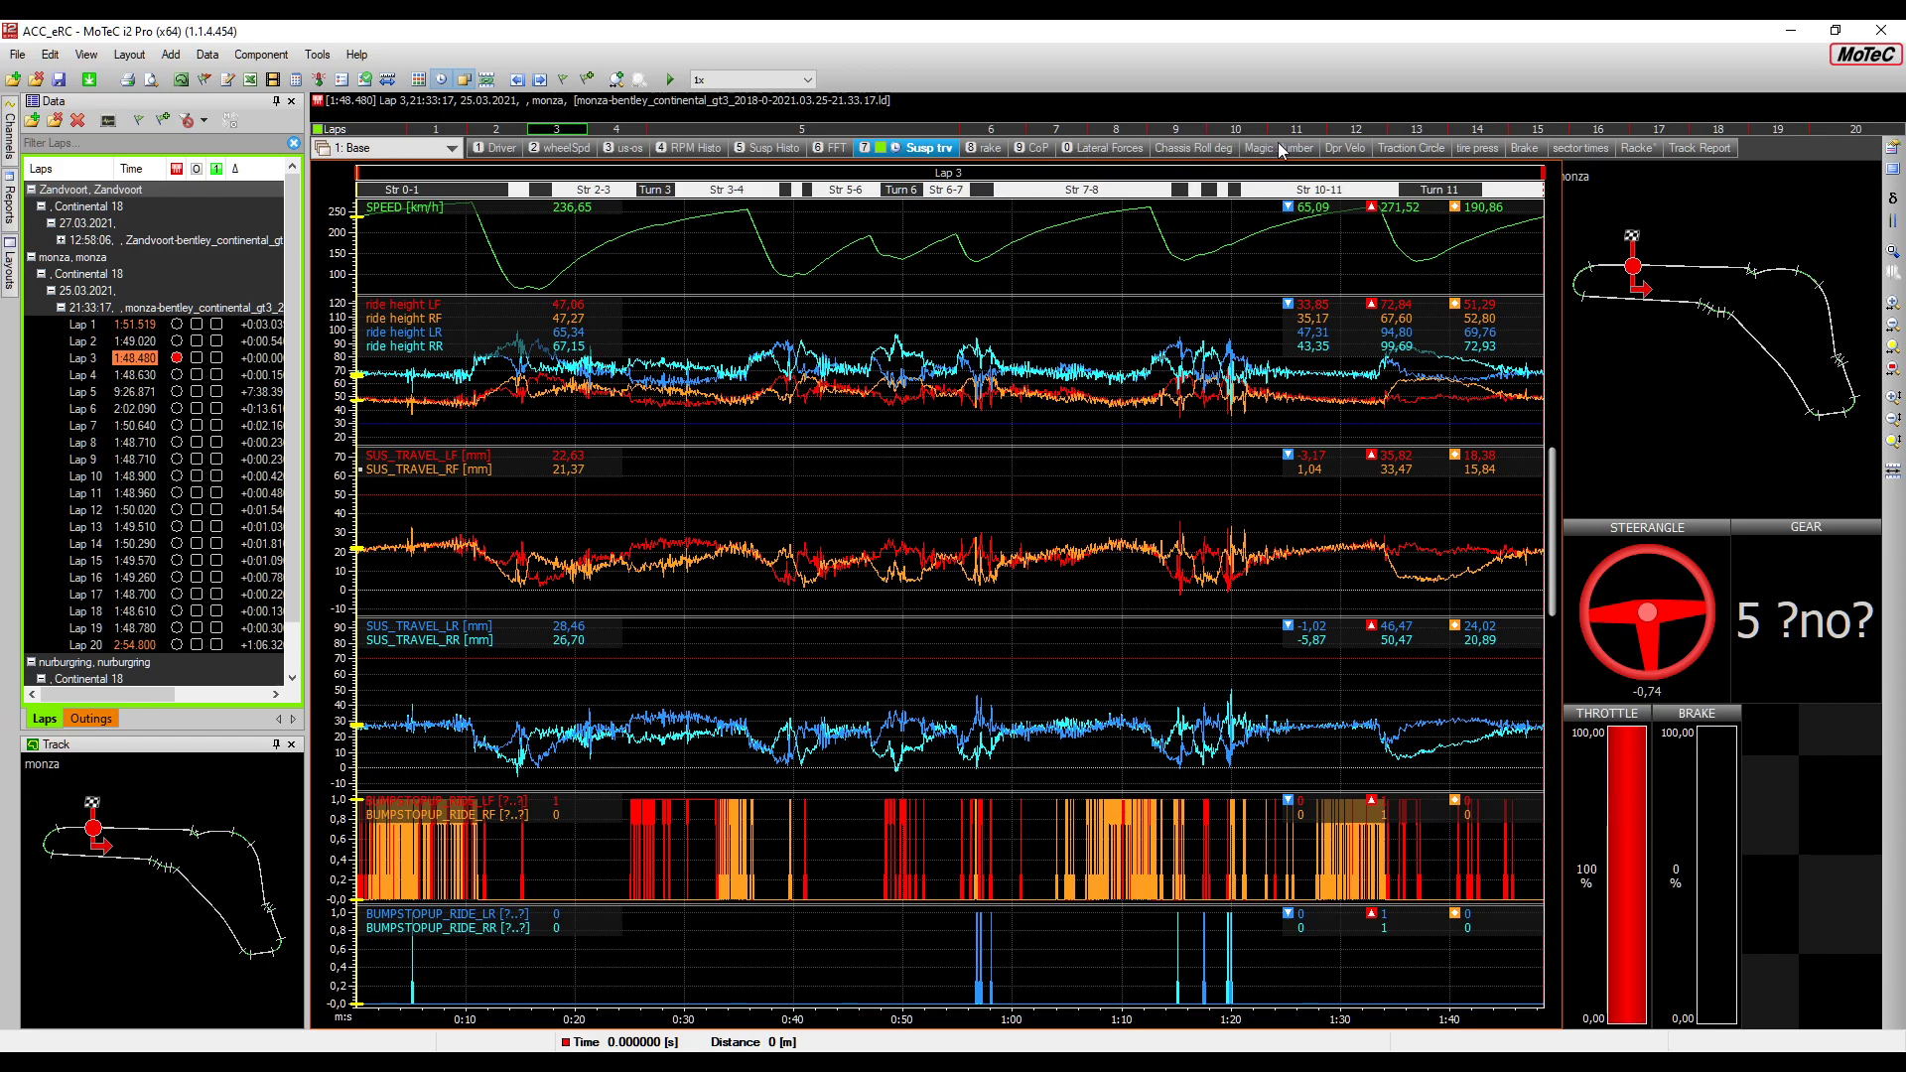
{"action": "left_click", "coordinate": [1347, 149]}
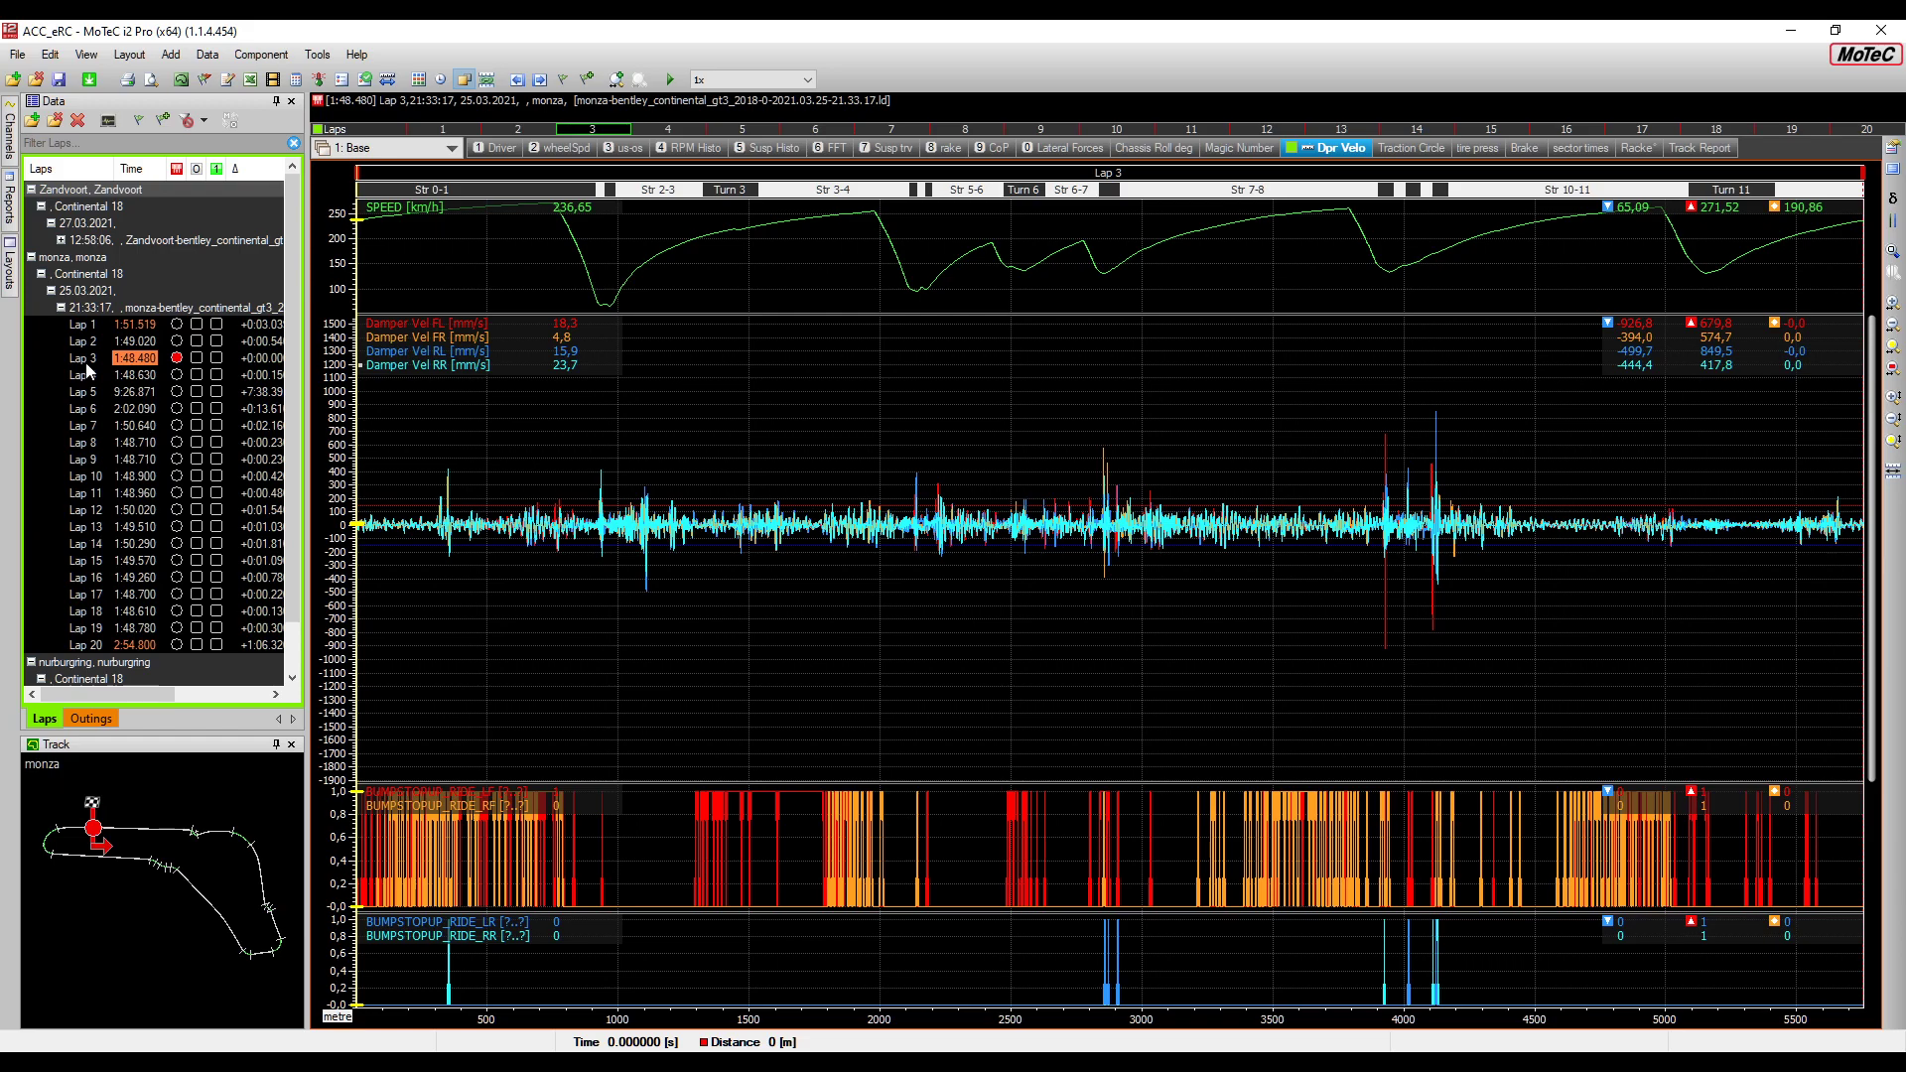
Collapse the Monza session and open the 12-lap Donington log file from 24.03.2021 23:01:10 to view its damper velocities
{"action": "left_click", "coordinate": [31, 258]}
{"action": "right_click", "coordinate": [116, 475]}
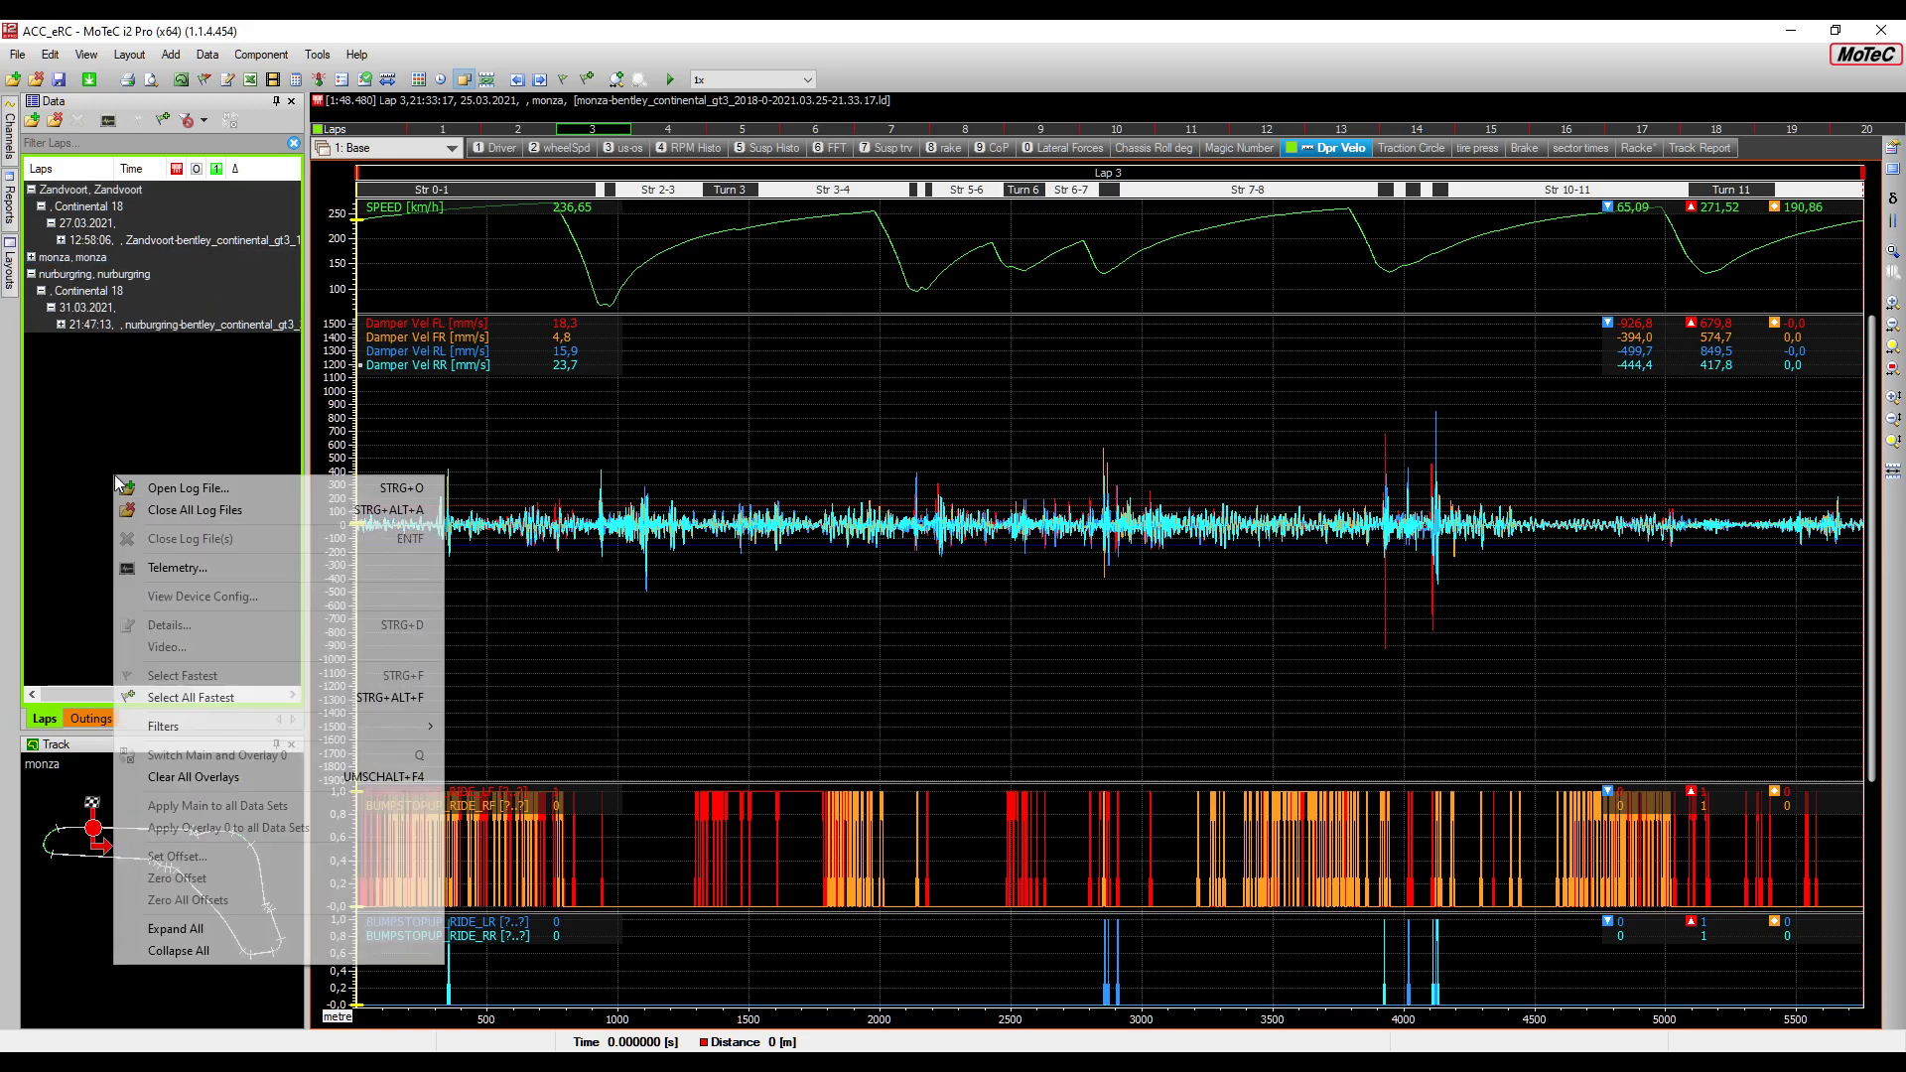
{"action": "left_click", "coordinate": [168, 492]}
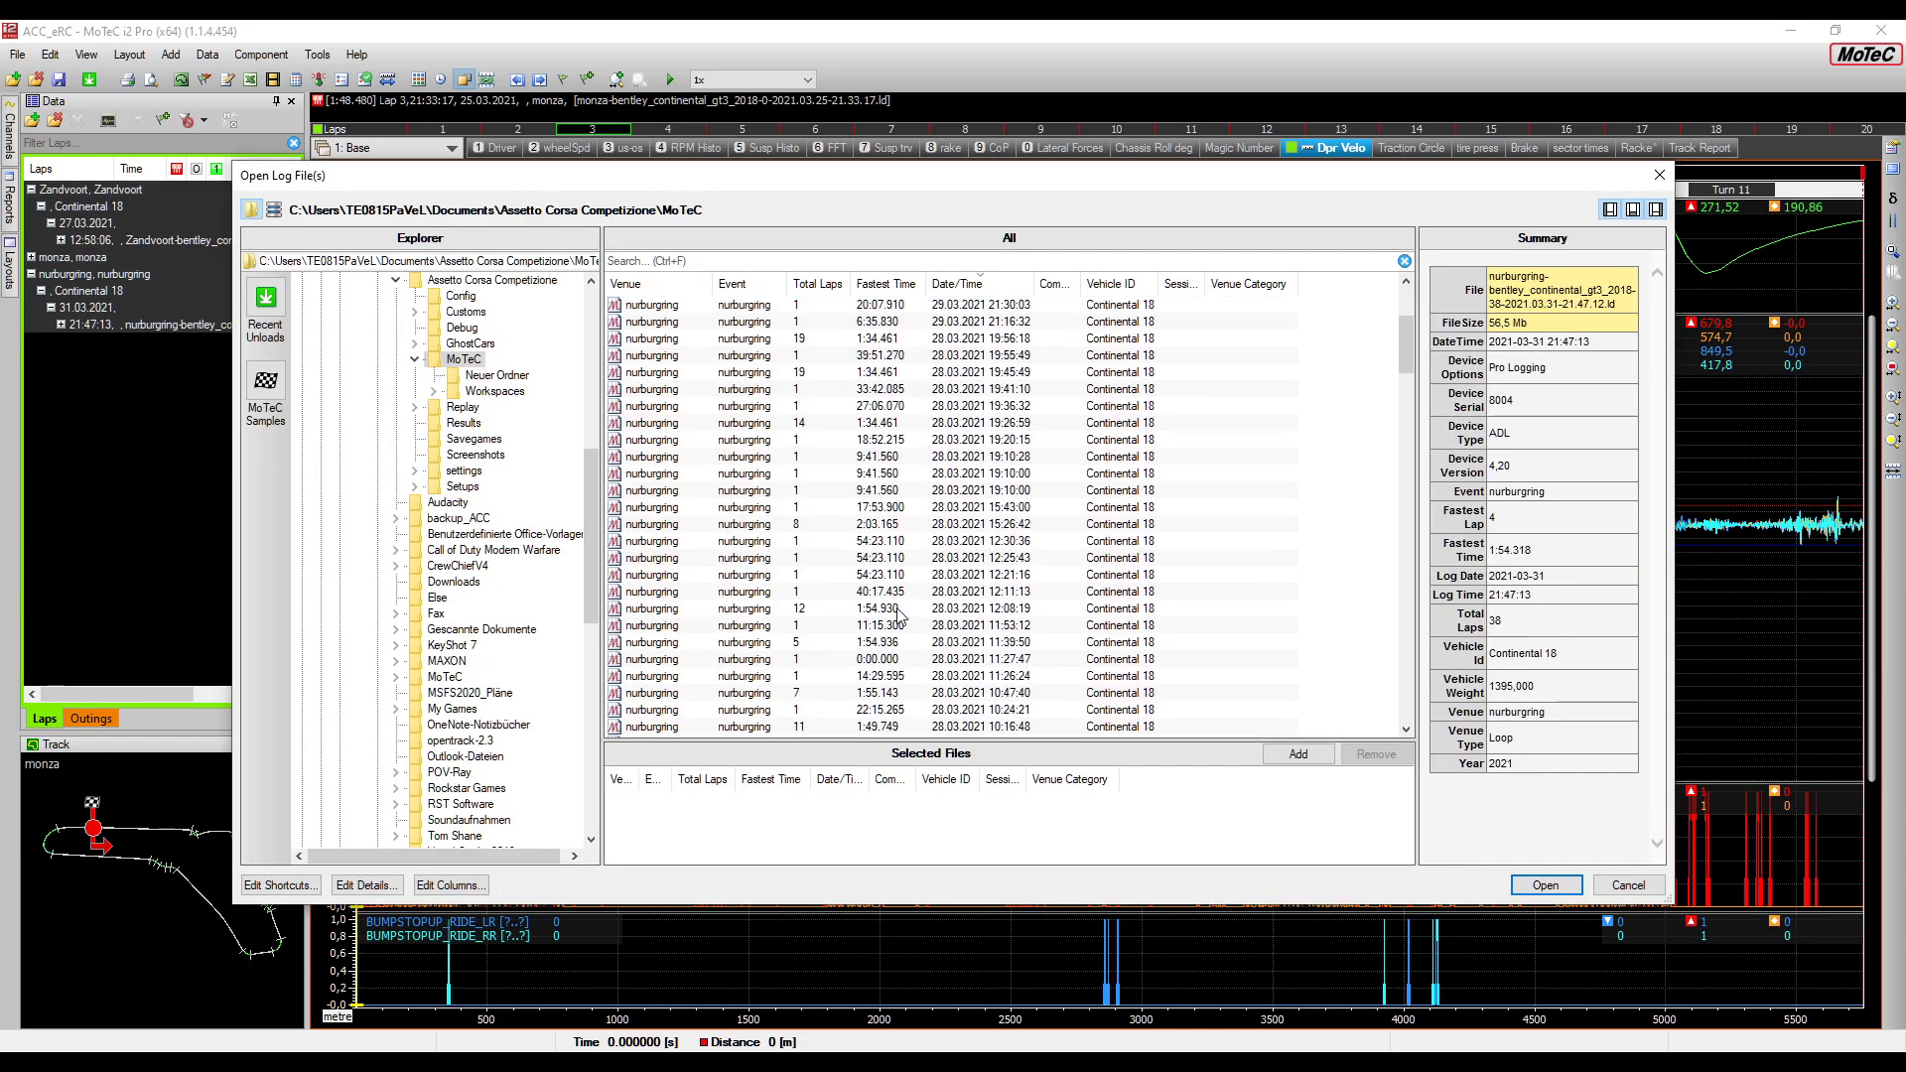
{"action": "scroll", "coordinate": [983, 620], "scroll_direction": "down", "scroll_amount": 20}
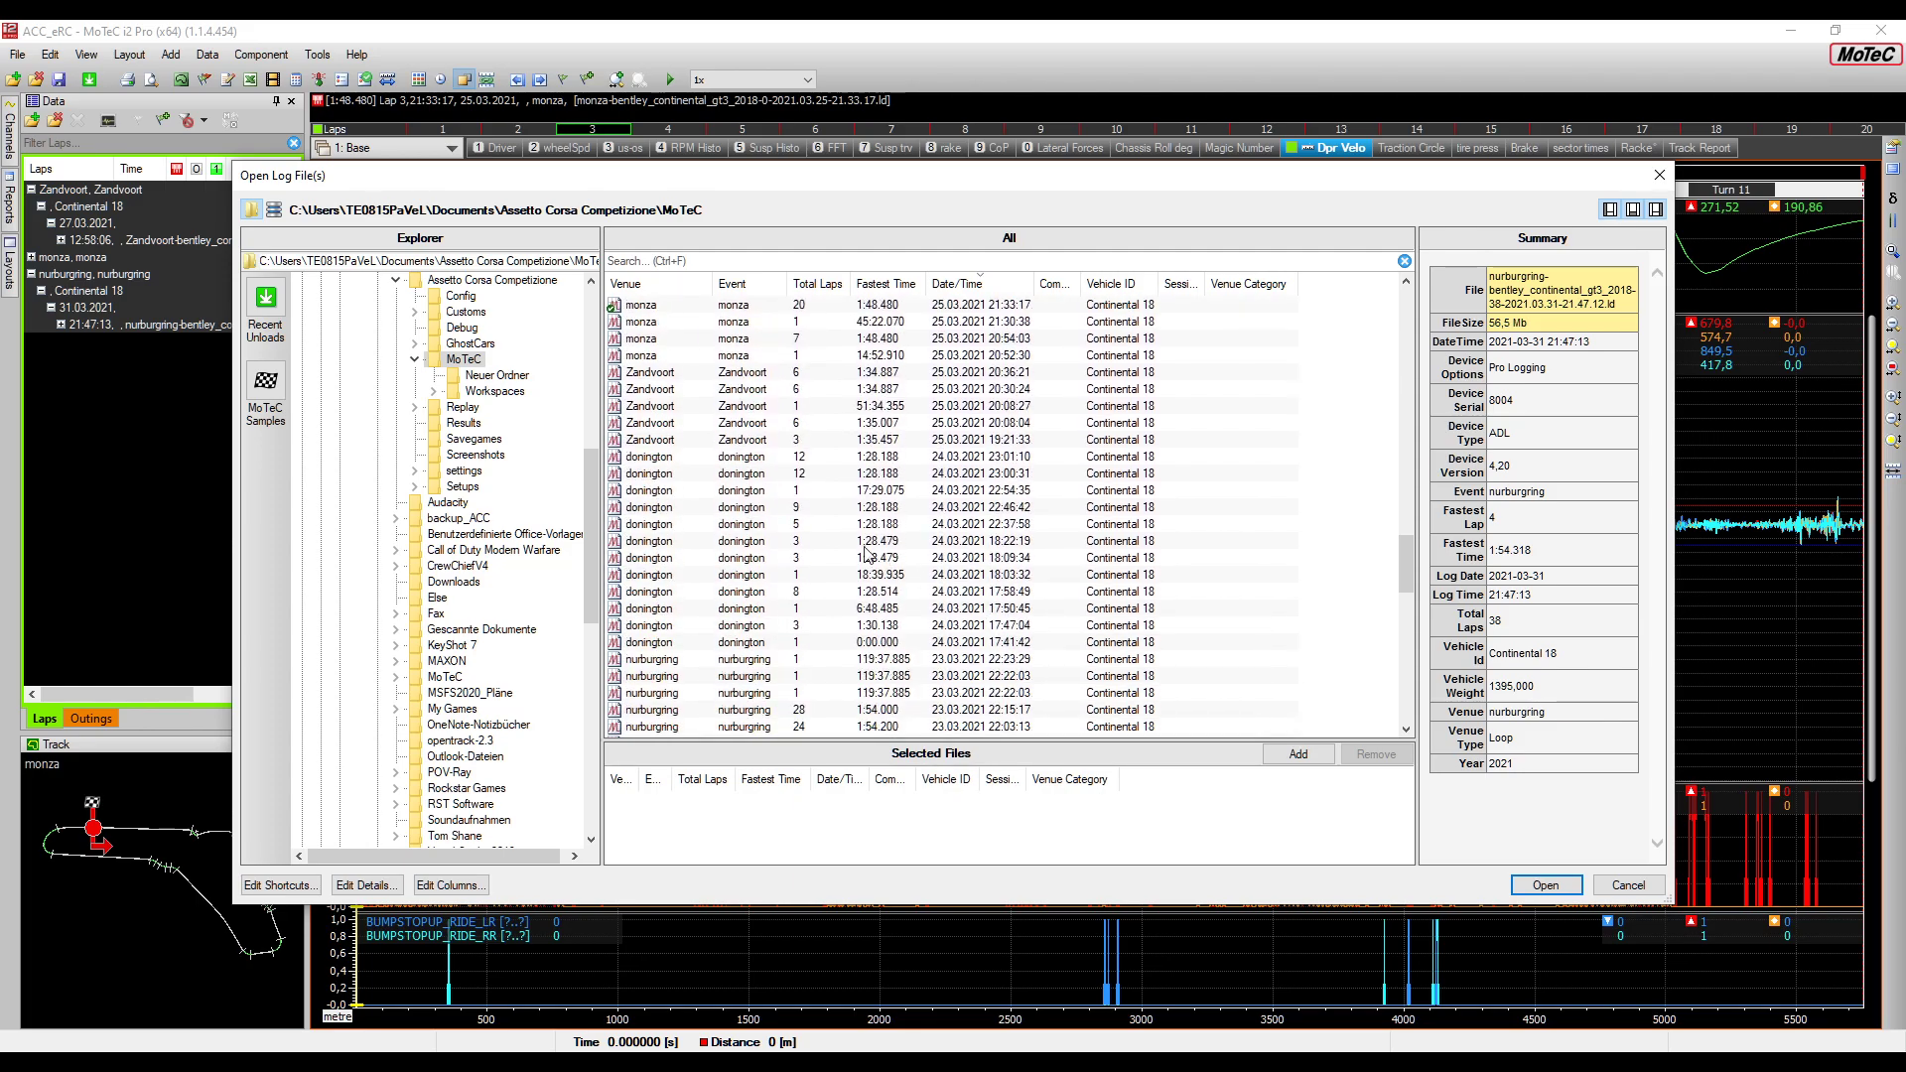
{"action": "double_click", "coordinate": [772, 458]}
{"action": "left_click", "coordinate": [1546, 885]}
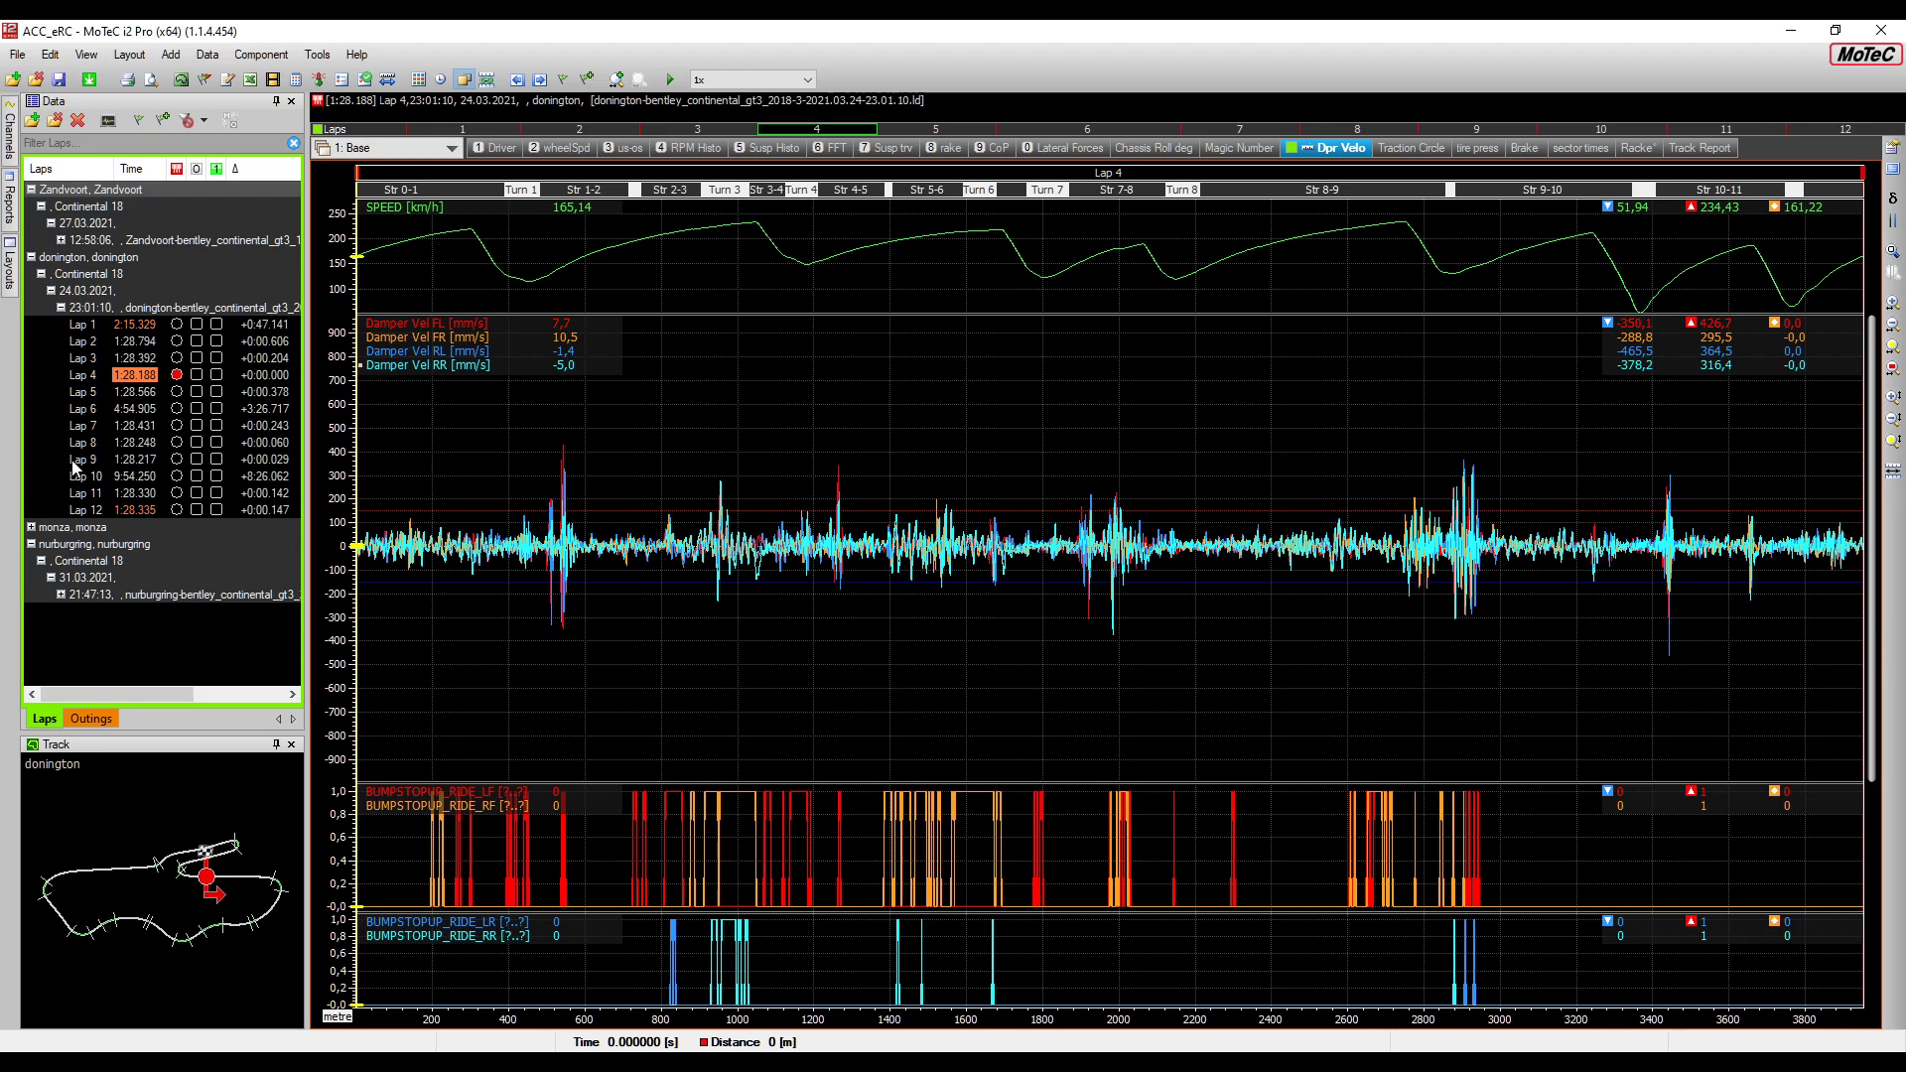
Close the Donington and Monza log files and load Lap 5 of the Nürburgring session
{"action": "left_click", "coordinate": [85, 259]}
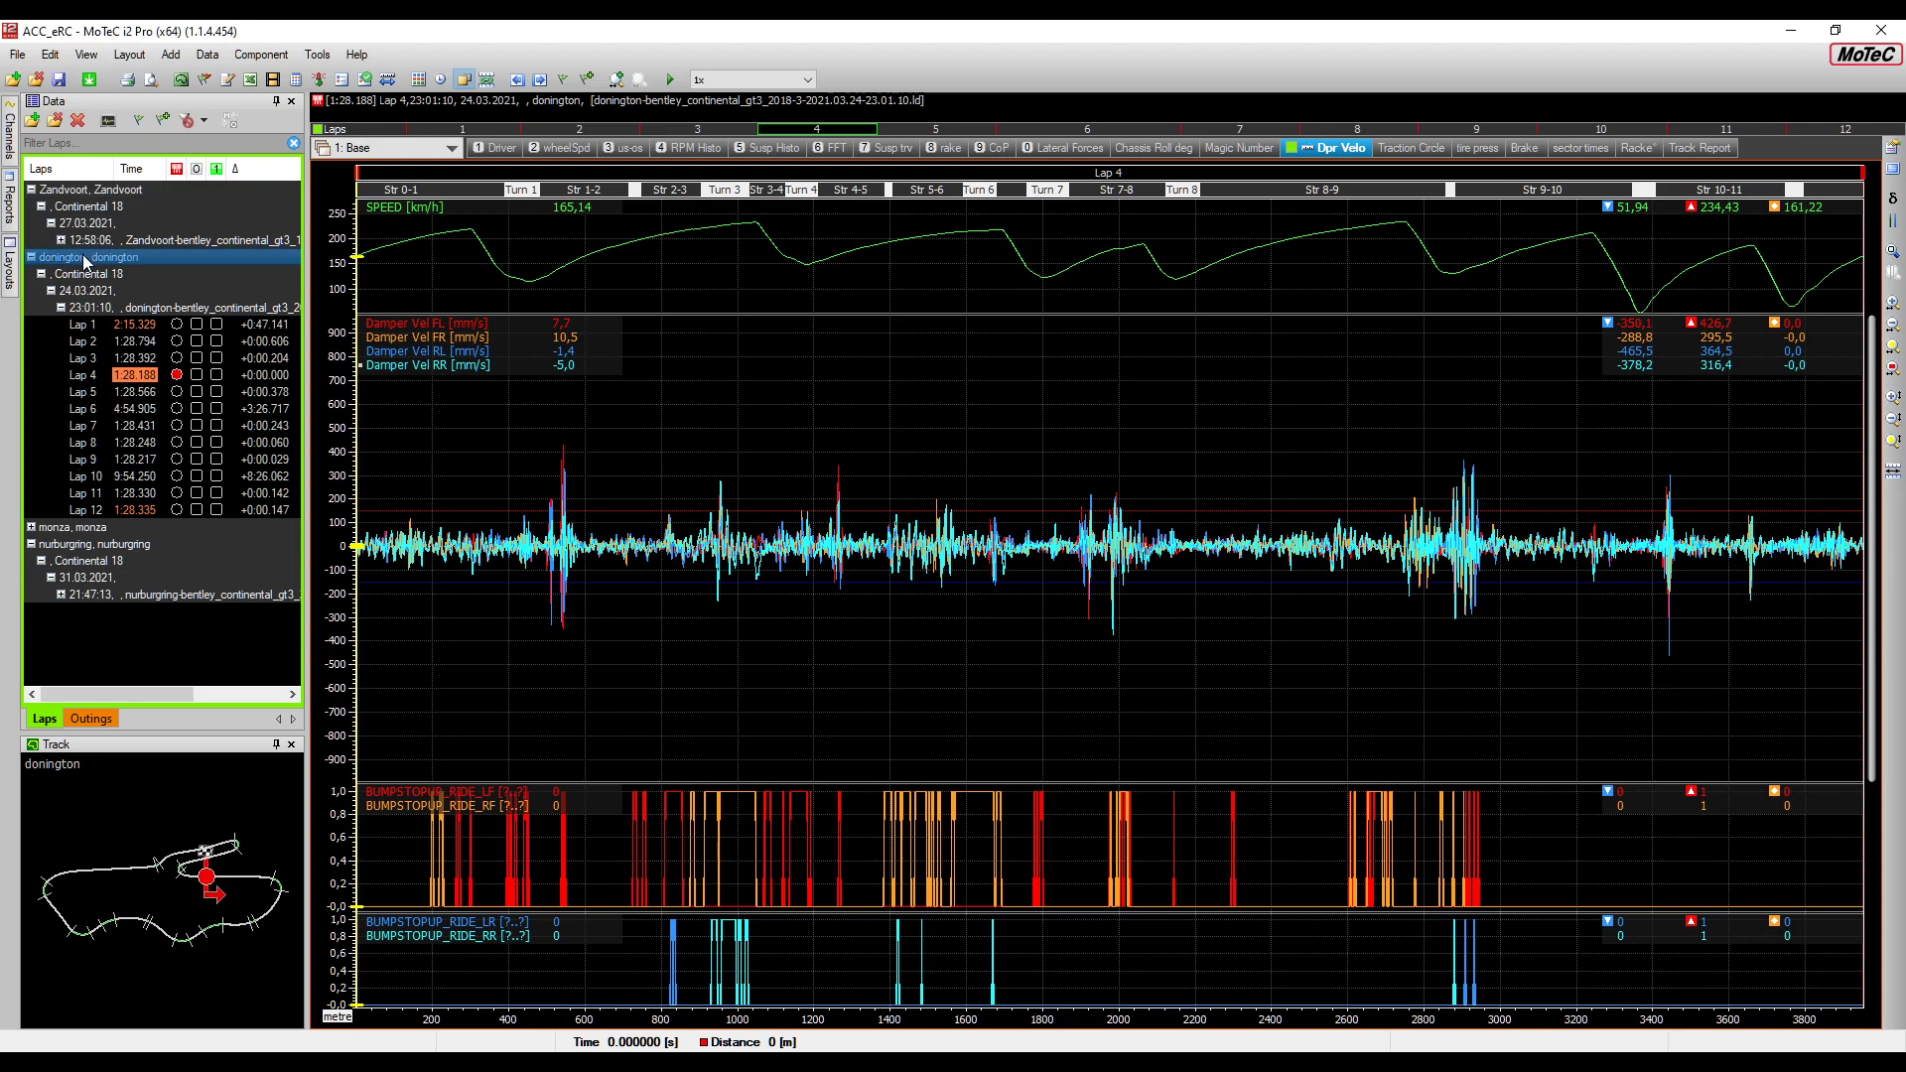
{"action": "key", "text": "Delete"}
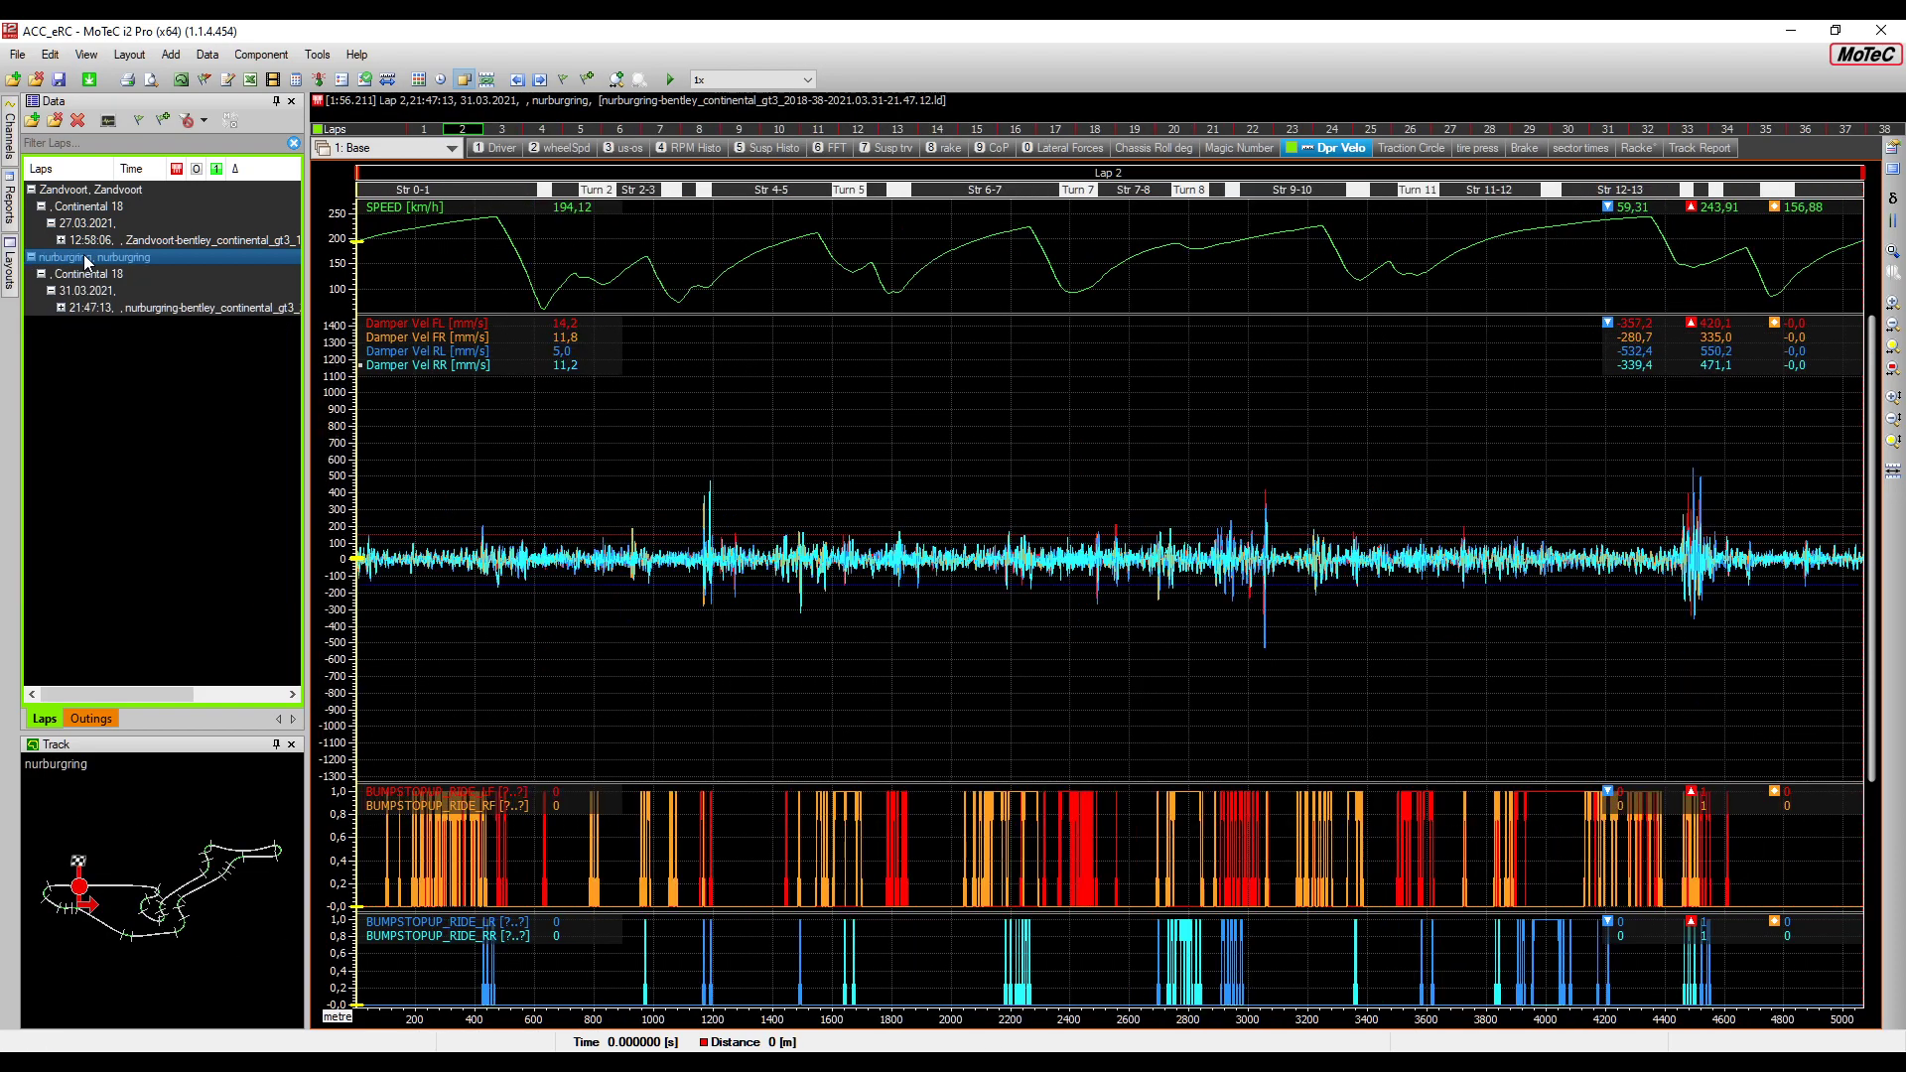
{"action": "left_click", "coordinate": [60, 308]}
{"action": "left_click", "coordinate": [177, 393]}
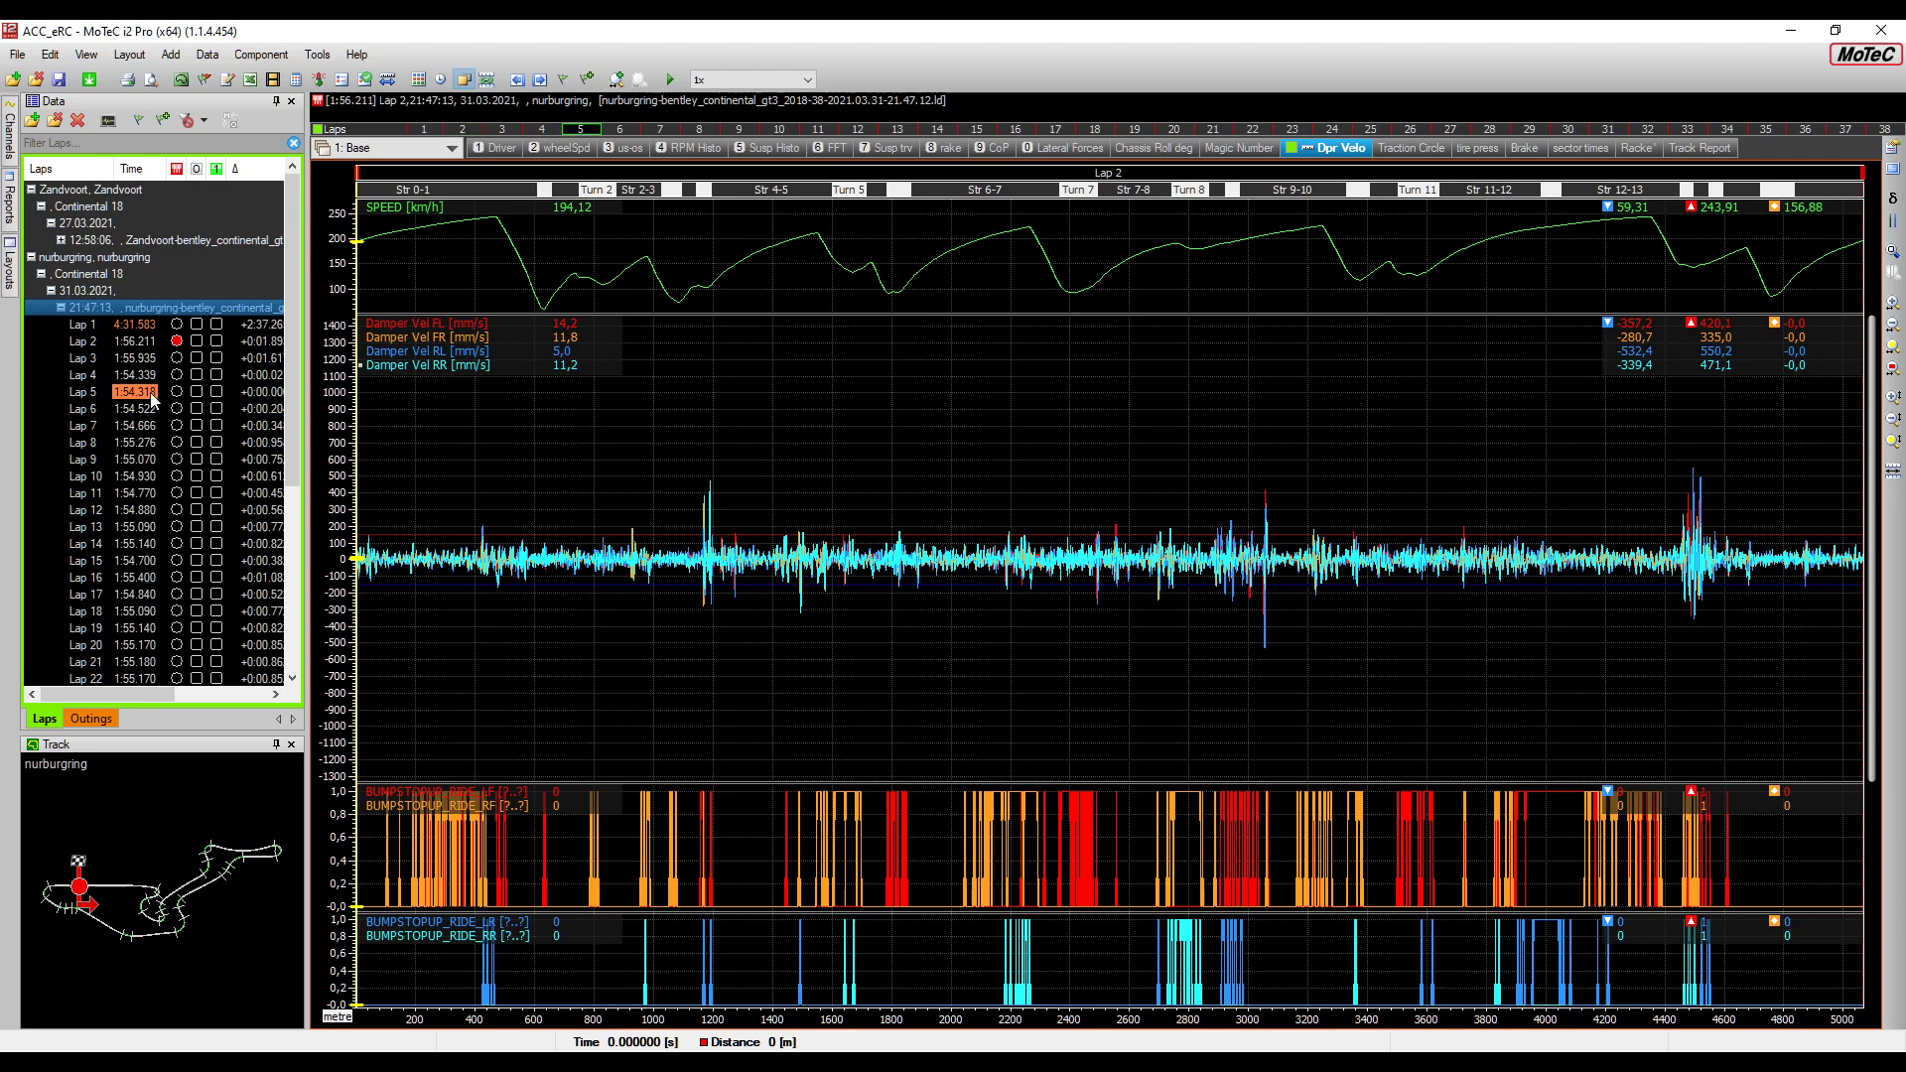
View the rake and Susp trv worksheets for Lap 5 and examine the ride heights and suspension travel around Turns 13 and 14
{"action": "left_click", "coordinate": [955, 149]}
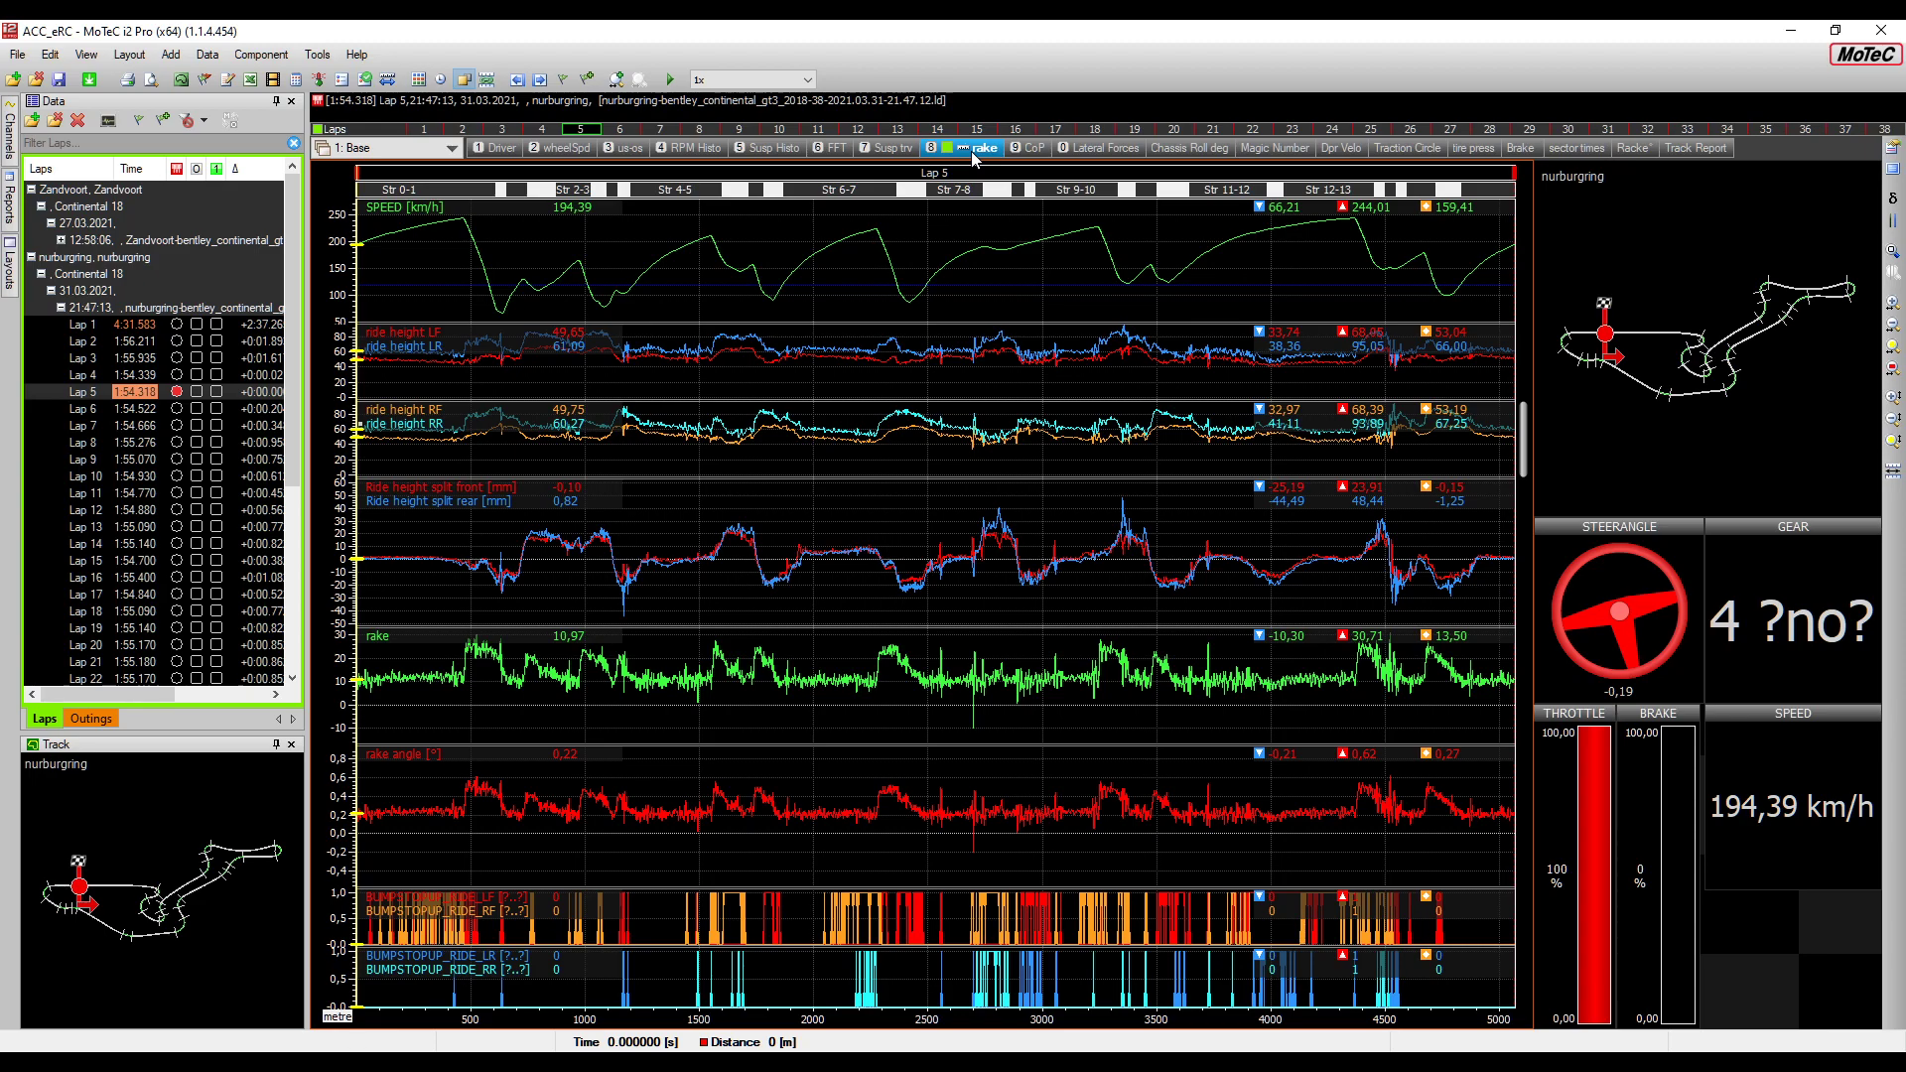
{"action": "left_click", "coordinate": [893, 148]}
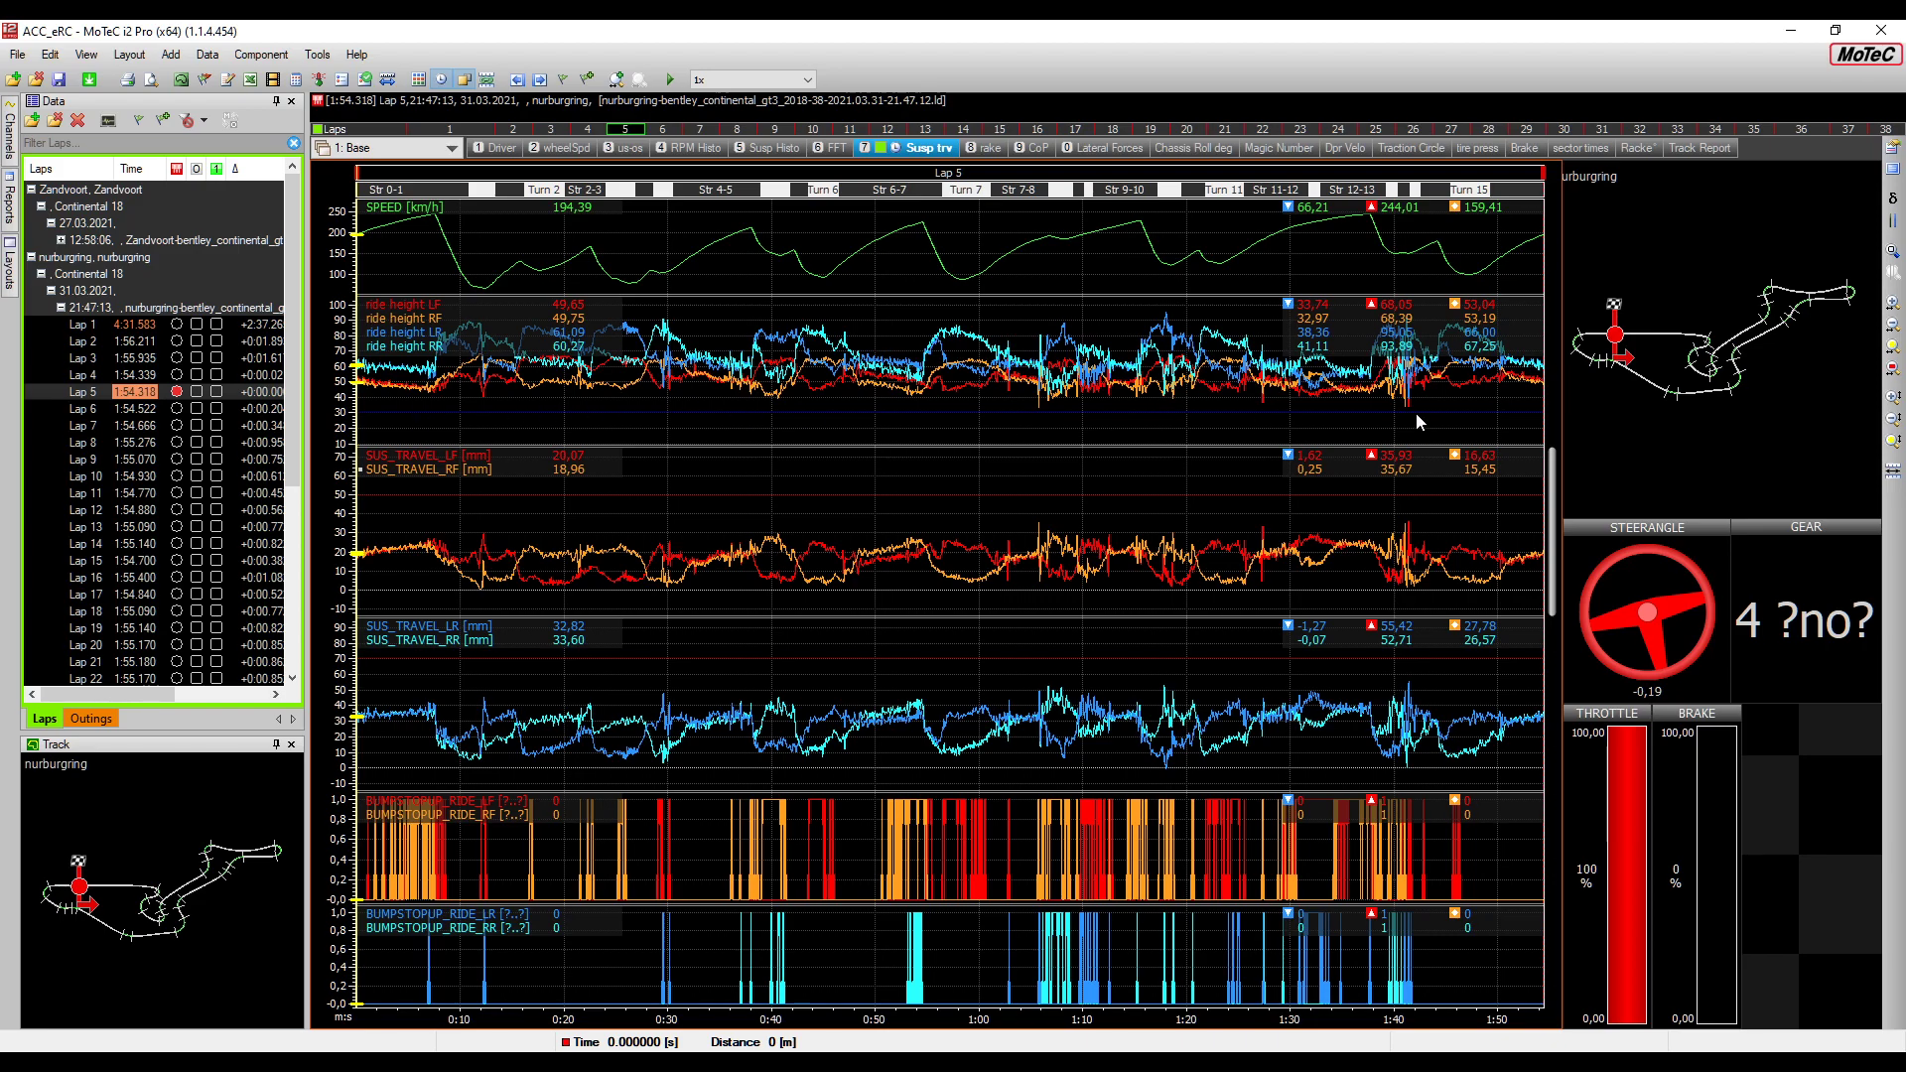
{"action": "left_click_drag", "start_coordinate": [1358, 413], "coordinate": [1457, 420]}
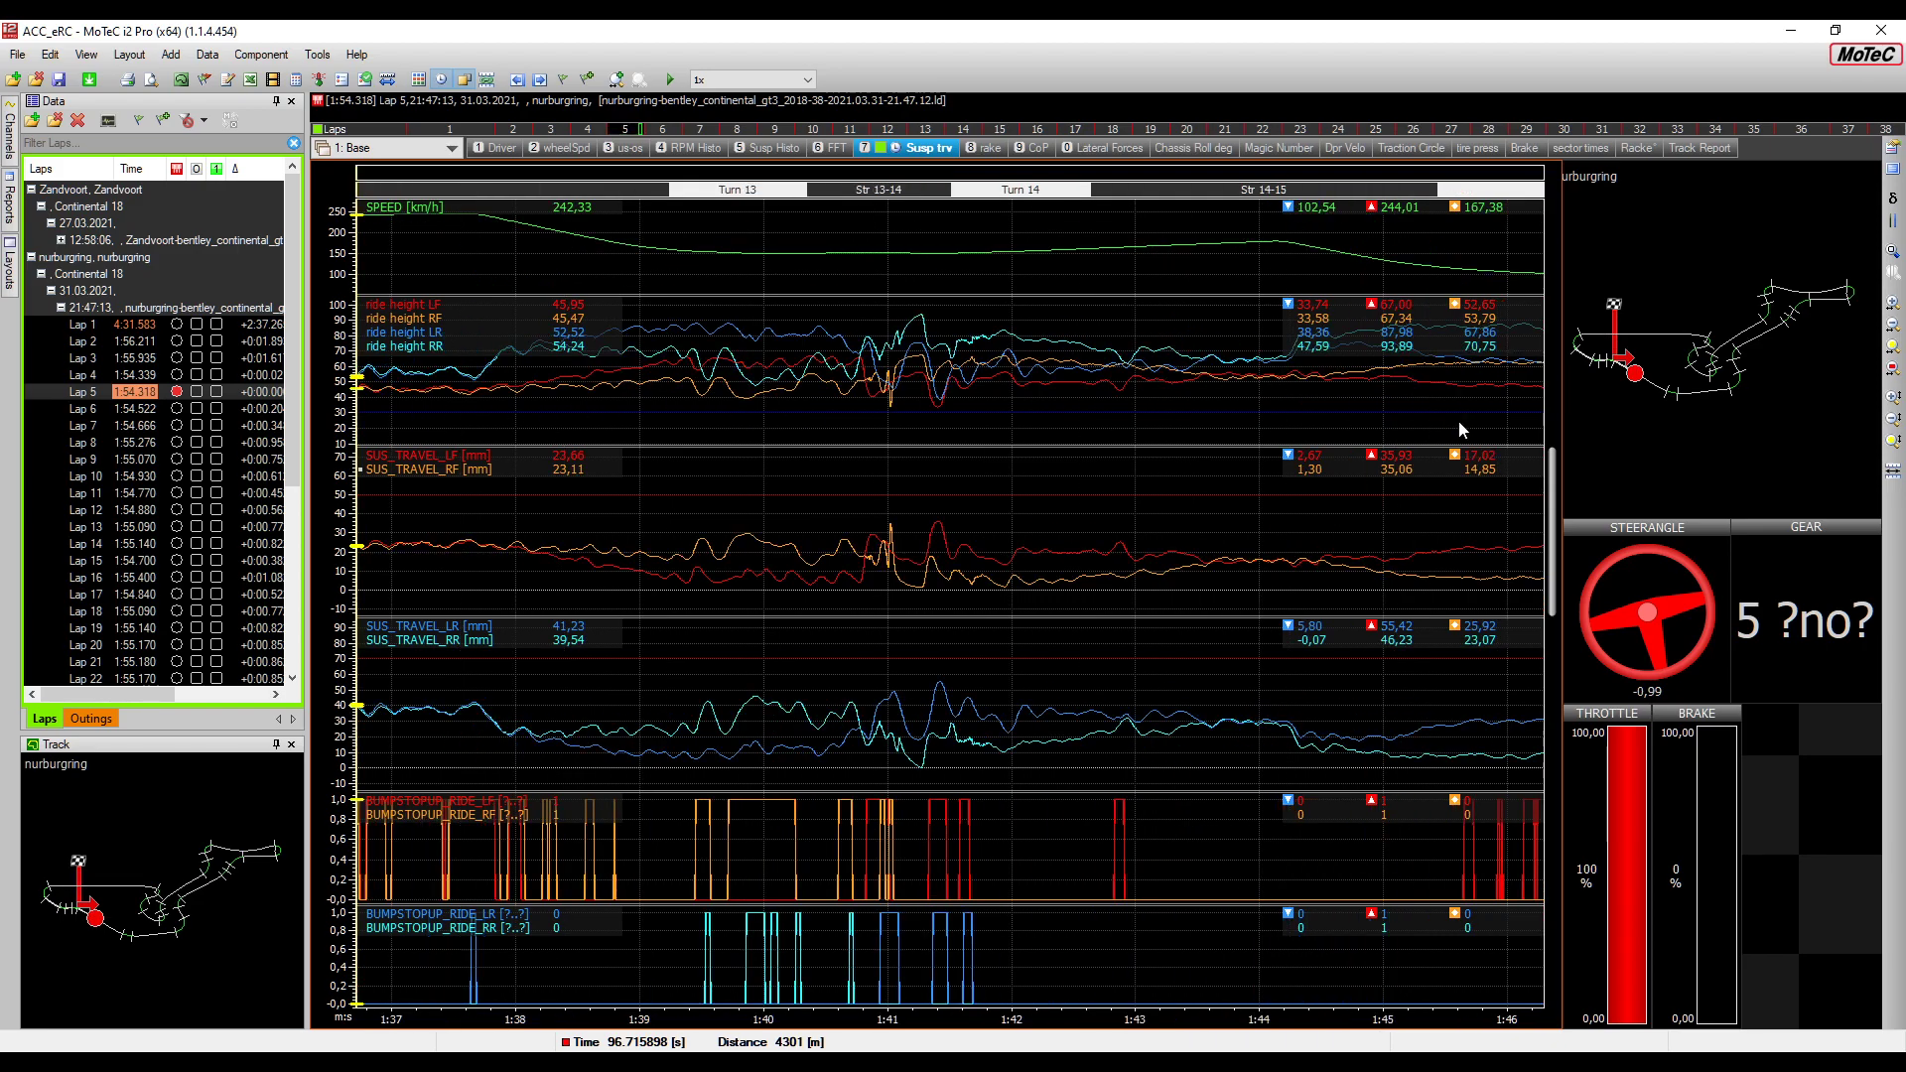
{"action": "left_click_drag", "start_coordinate": [923, 431], "coordinate": [940, 435]}
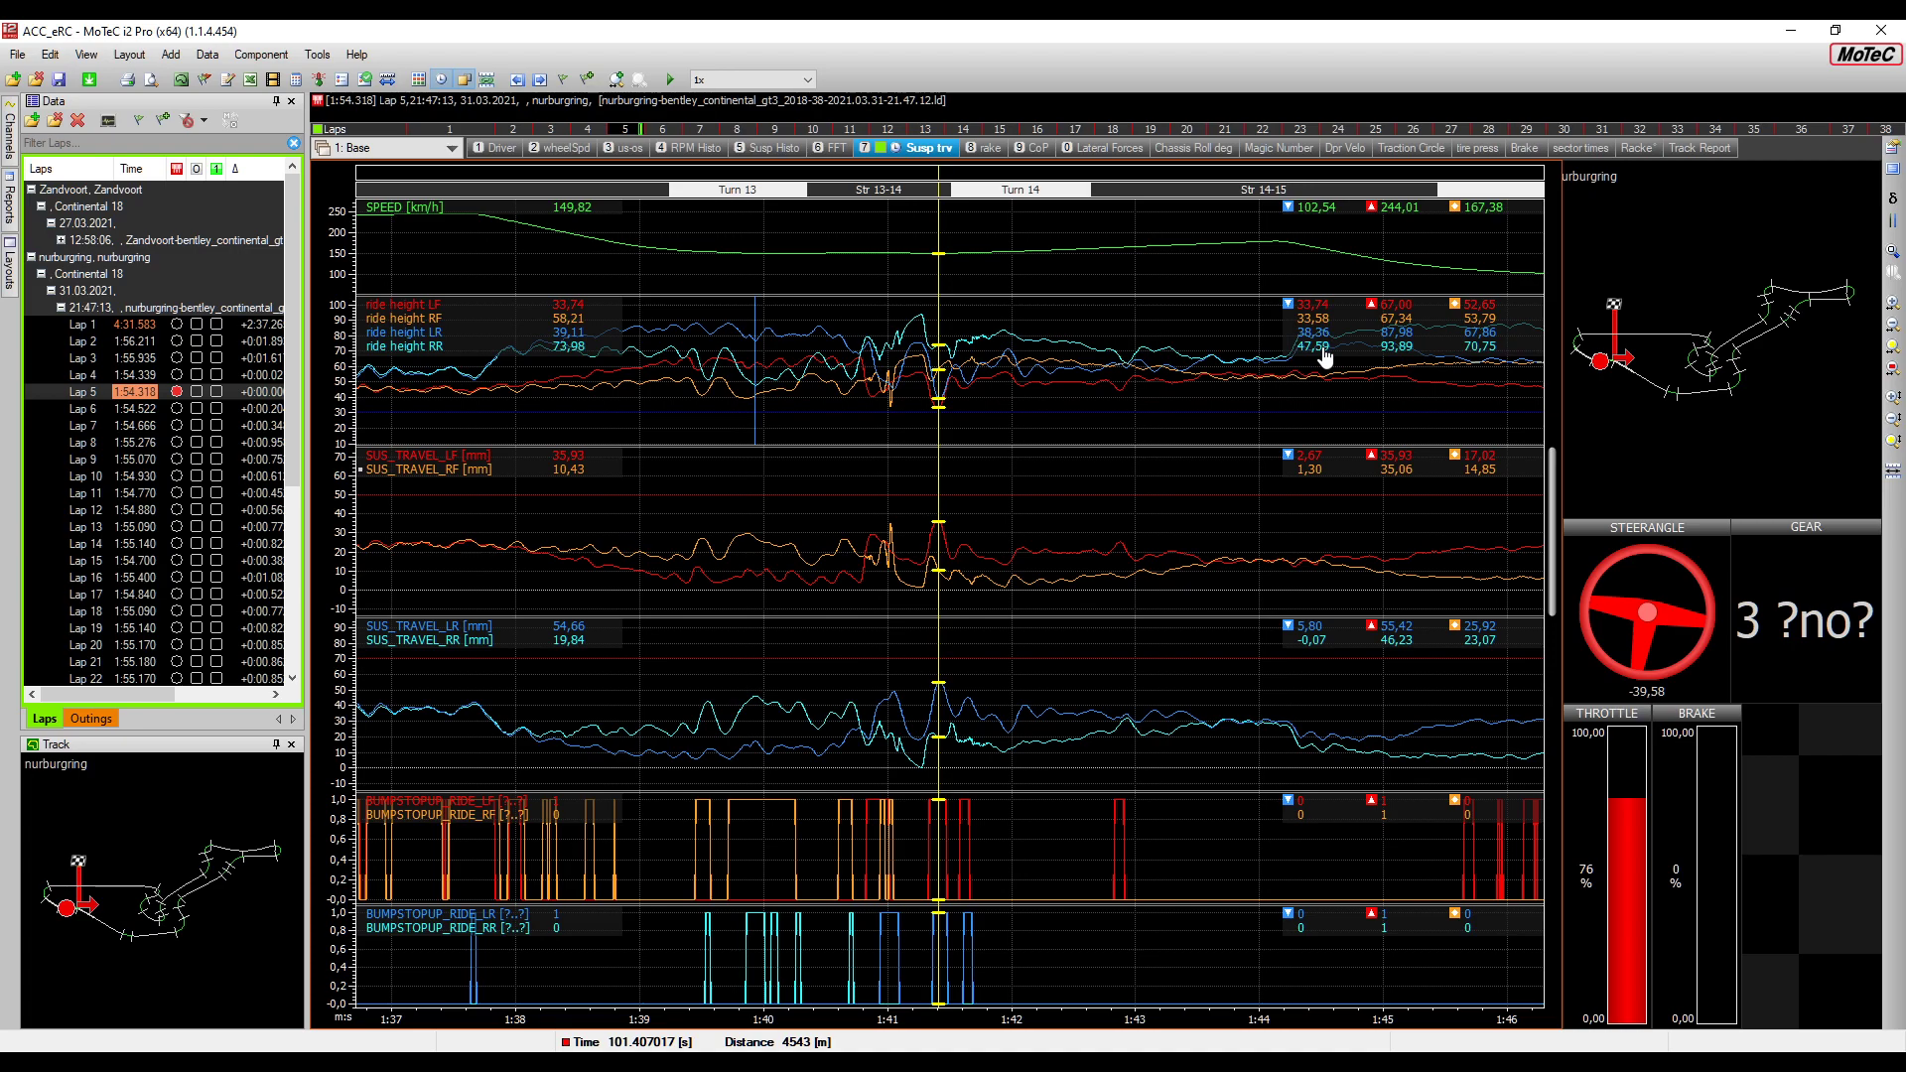
{"action": "left_click_drag", "start_coordinate": [754, 397], "coordinate": [824, 417]}
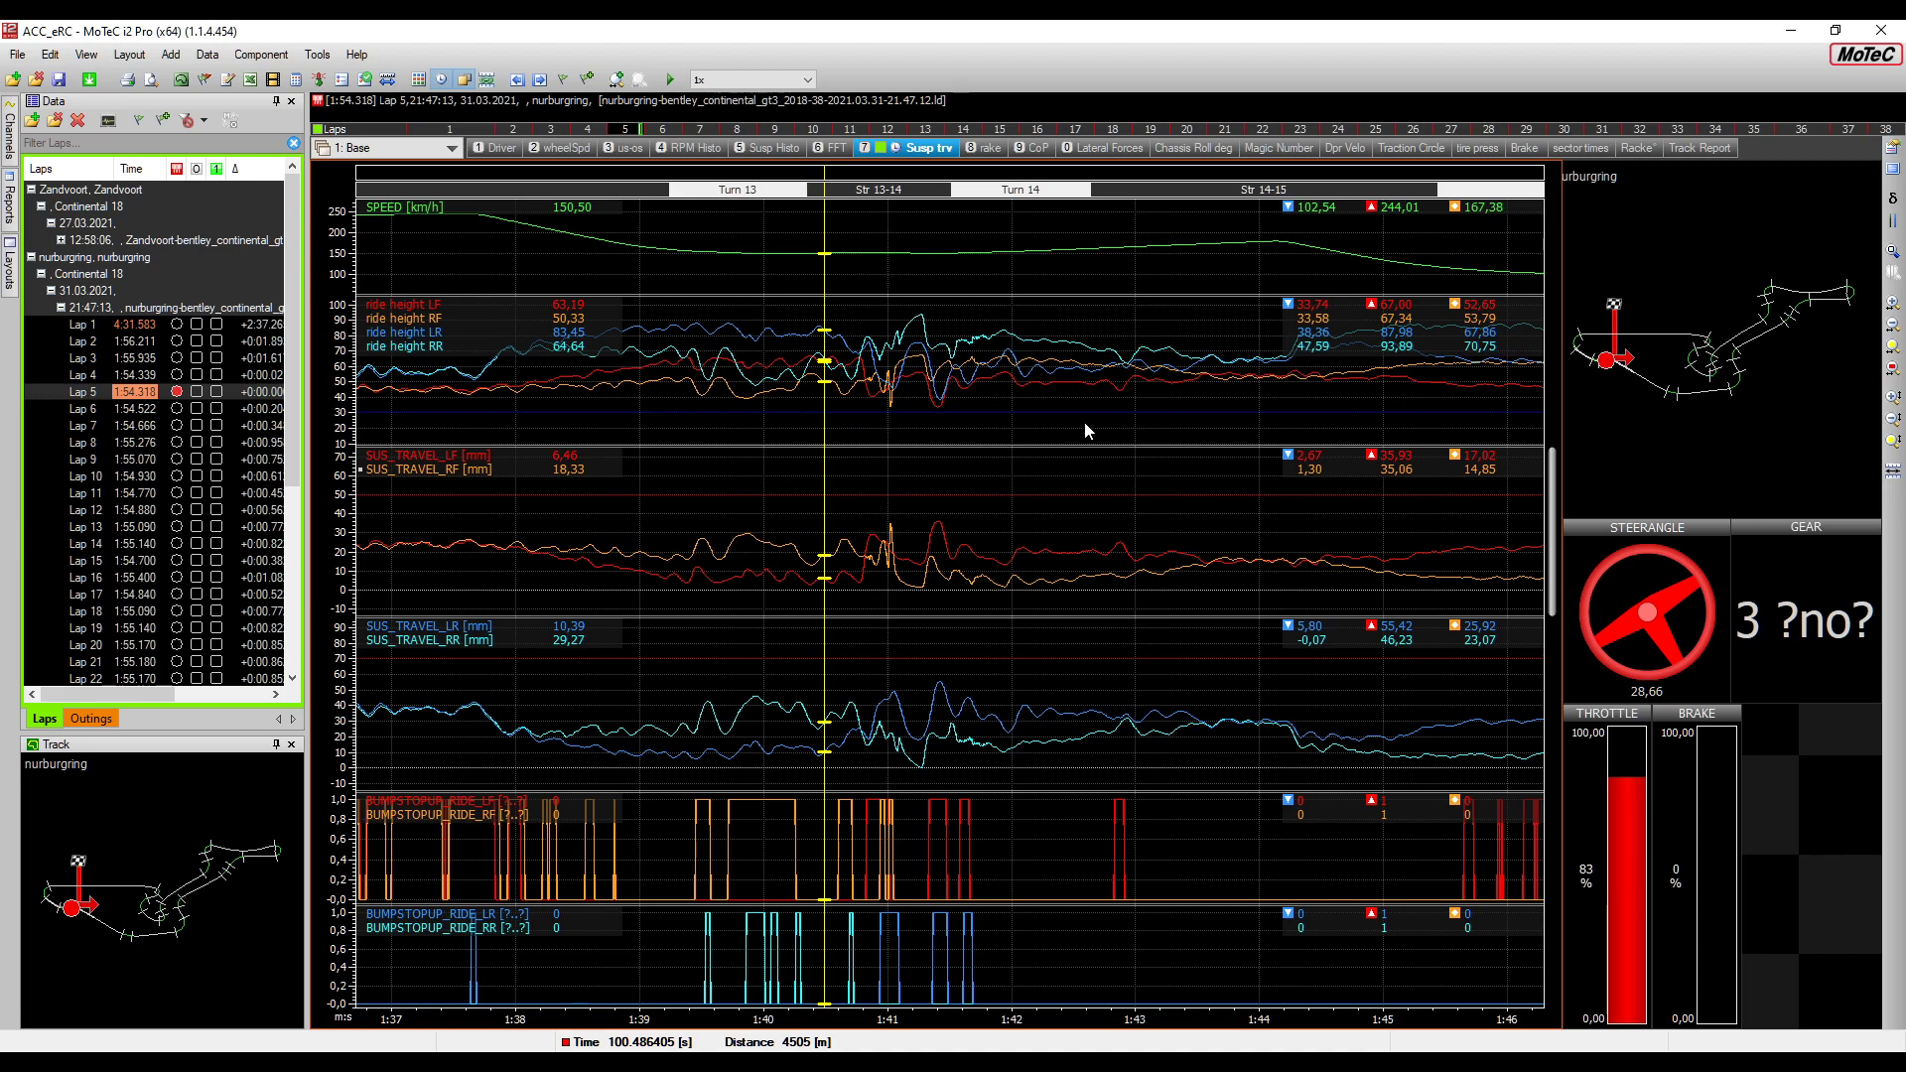
Load Laps 3 to 34 of the Nürburgring session together and view them in the Susp Histo and FFT worksheets
{"action": "double_click", "coordinate": [183, 360]}
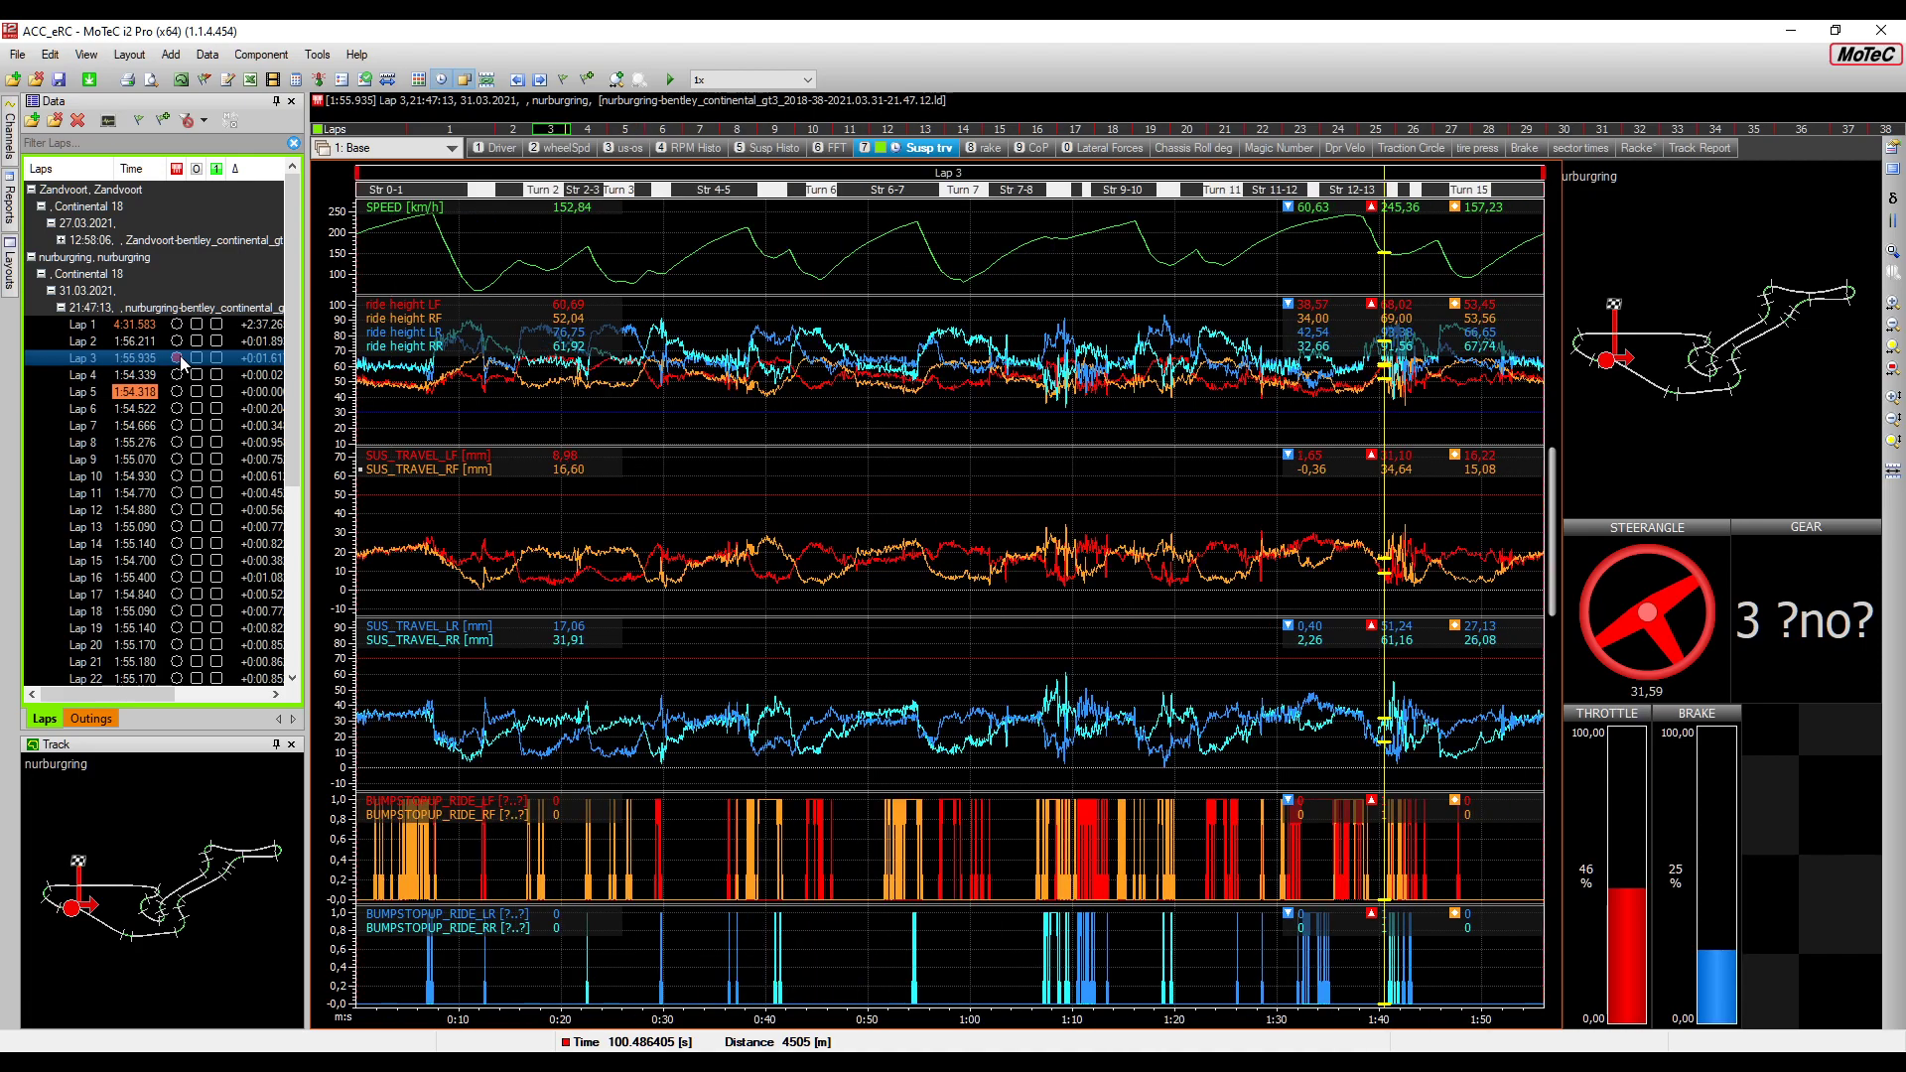
{"action": "left_click", "coordinate": [1754, 129], "text": "shift"}
{"action": "scroll", "coordinate": [210, 612], "scroll_direction": "down", "scroll_amount": 6}
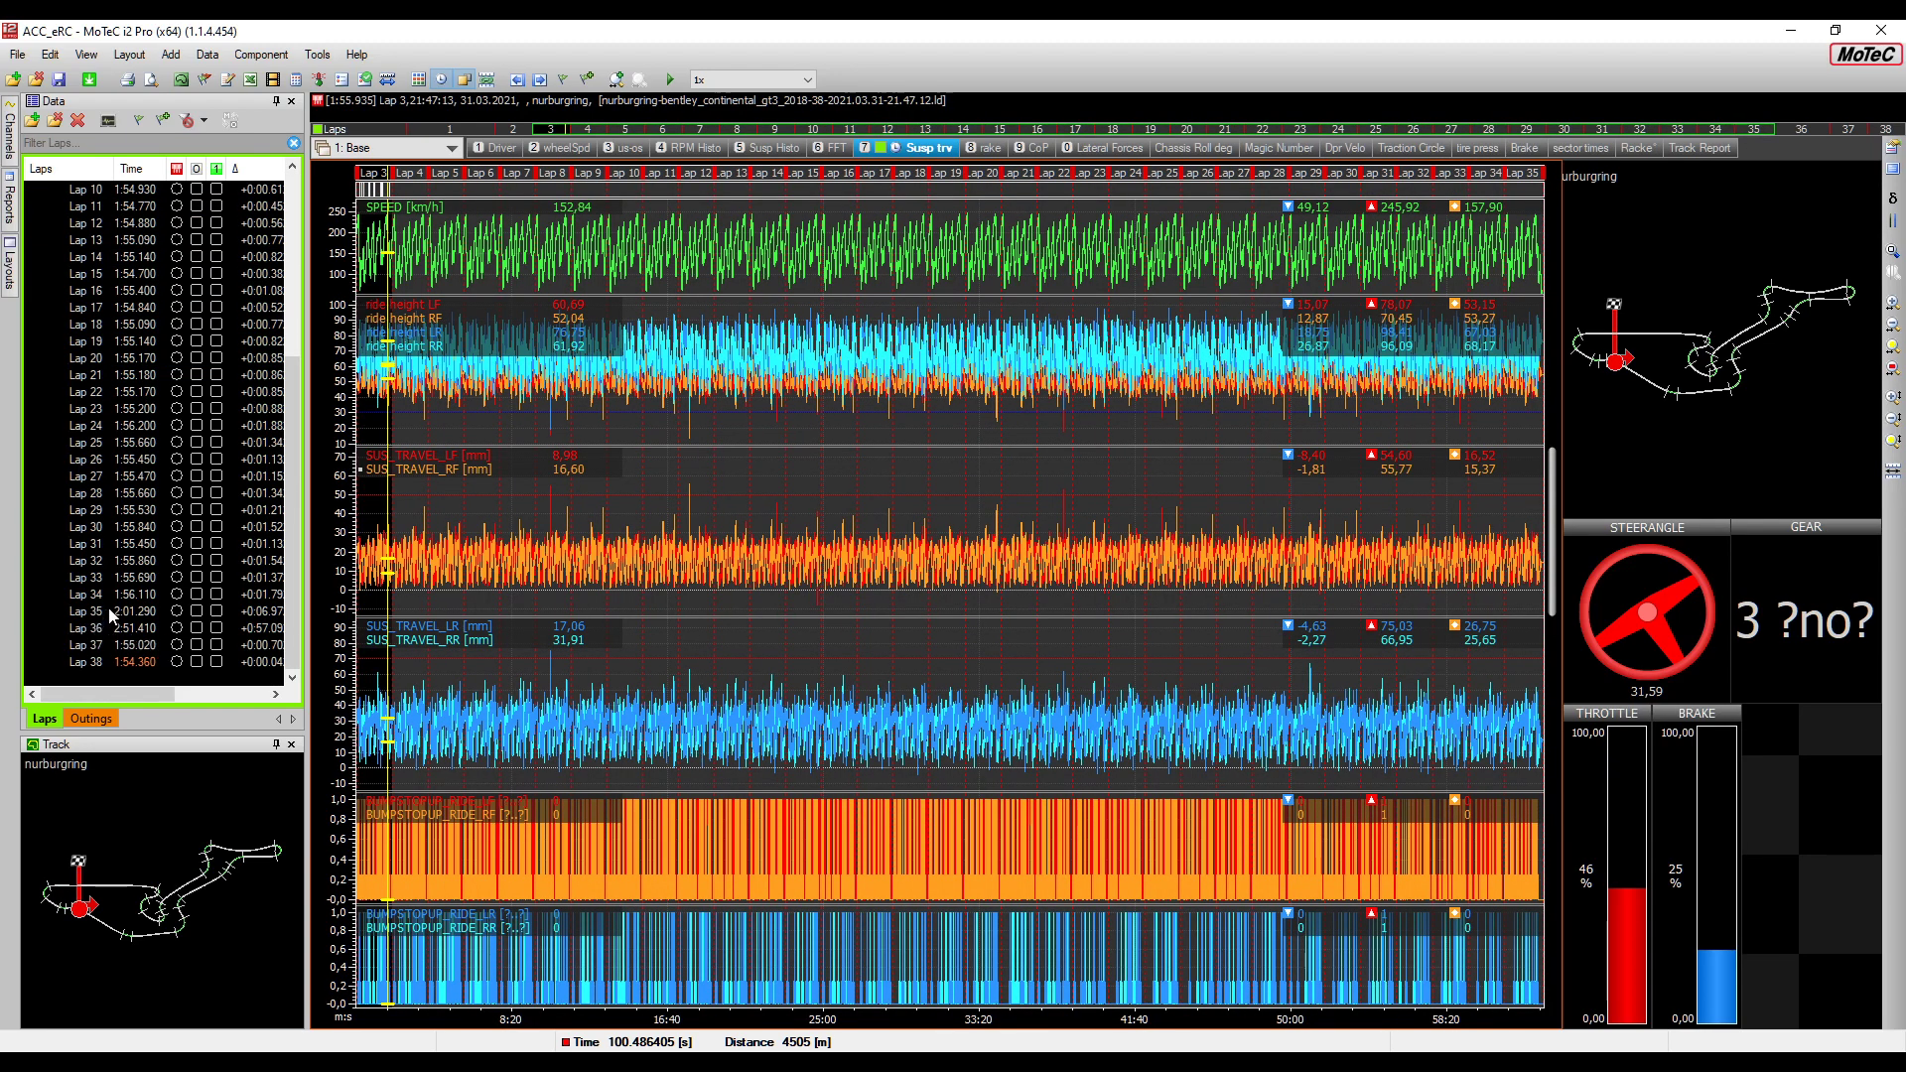
{"action": "left_click", "coordinate": [1716, 129]}
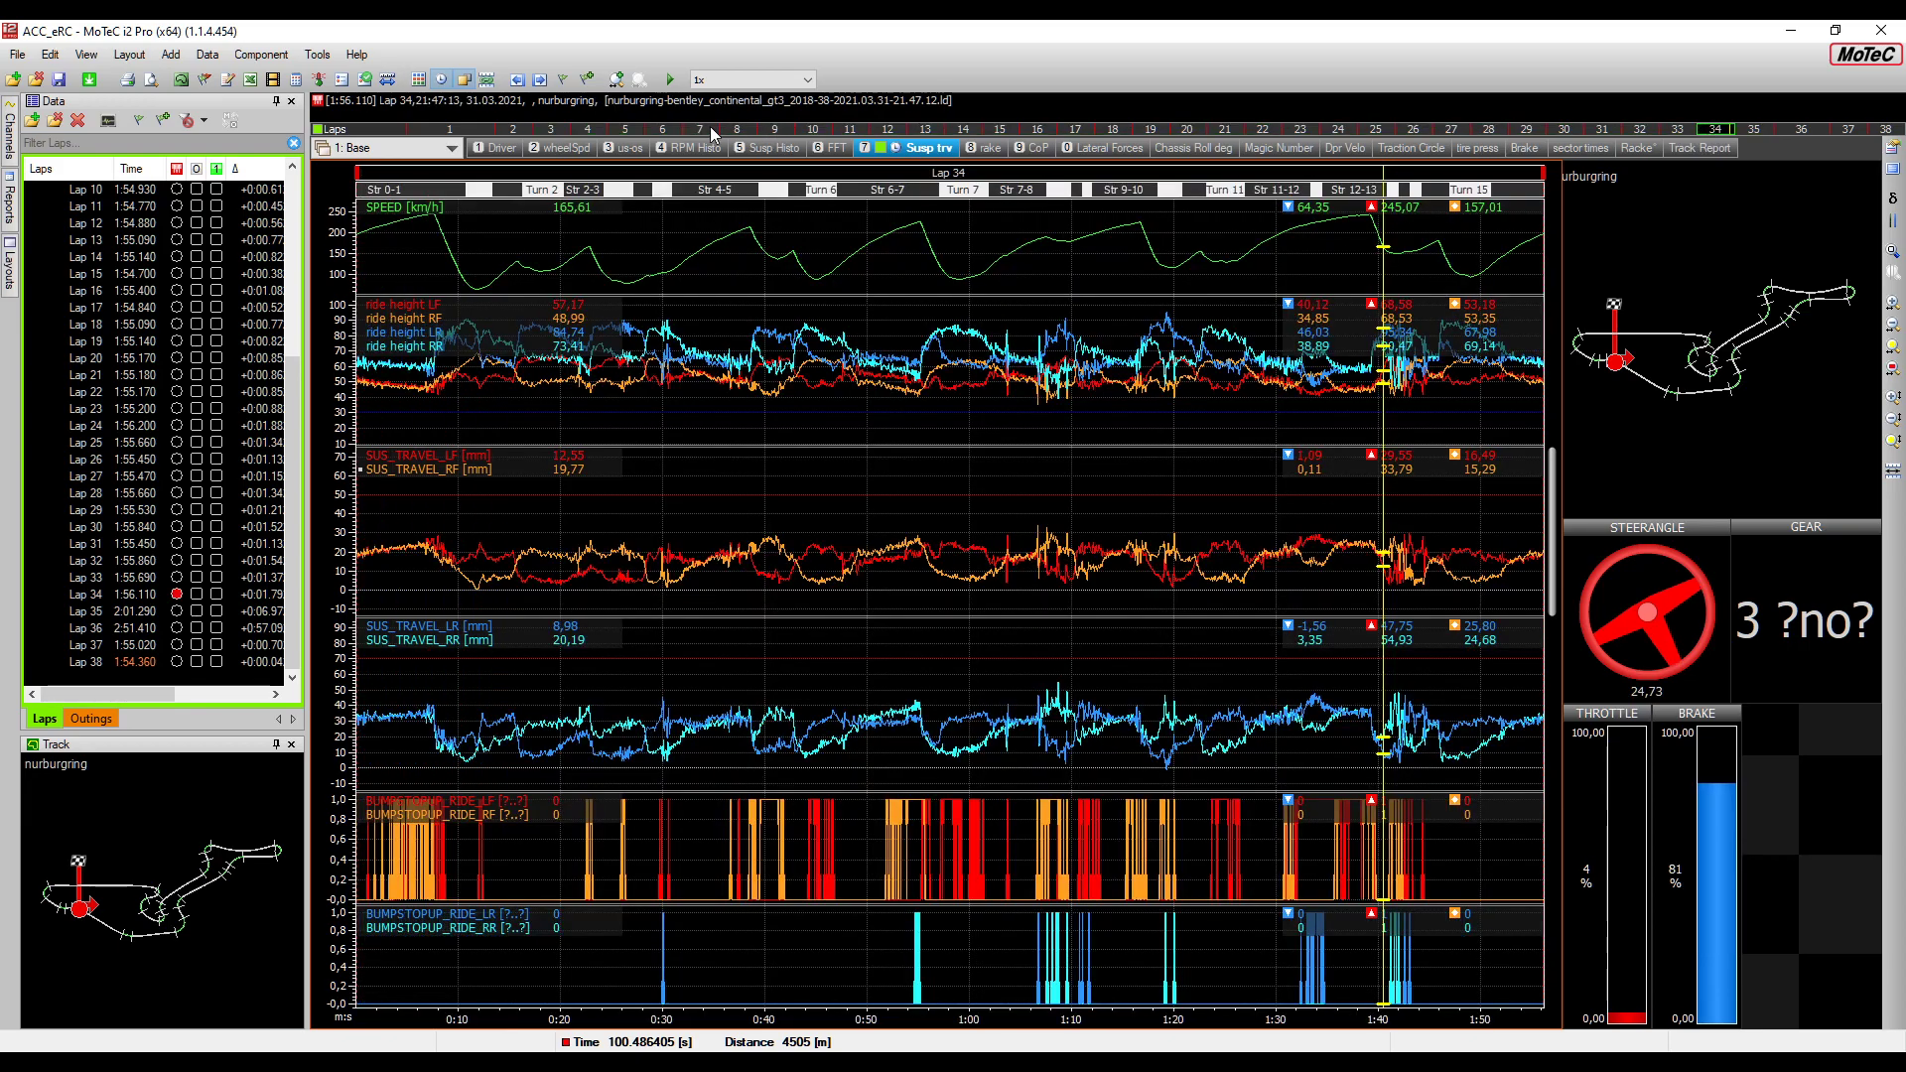
{"action": "scroll", "coordinate": [159, 307], "scroll_direction": "up", "scroll_amount": 5}
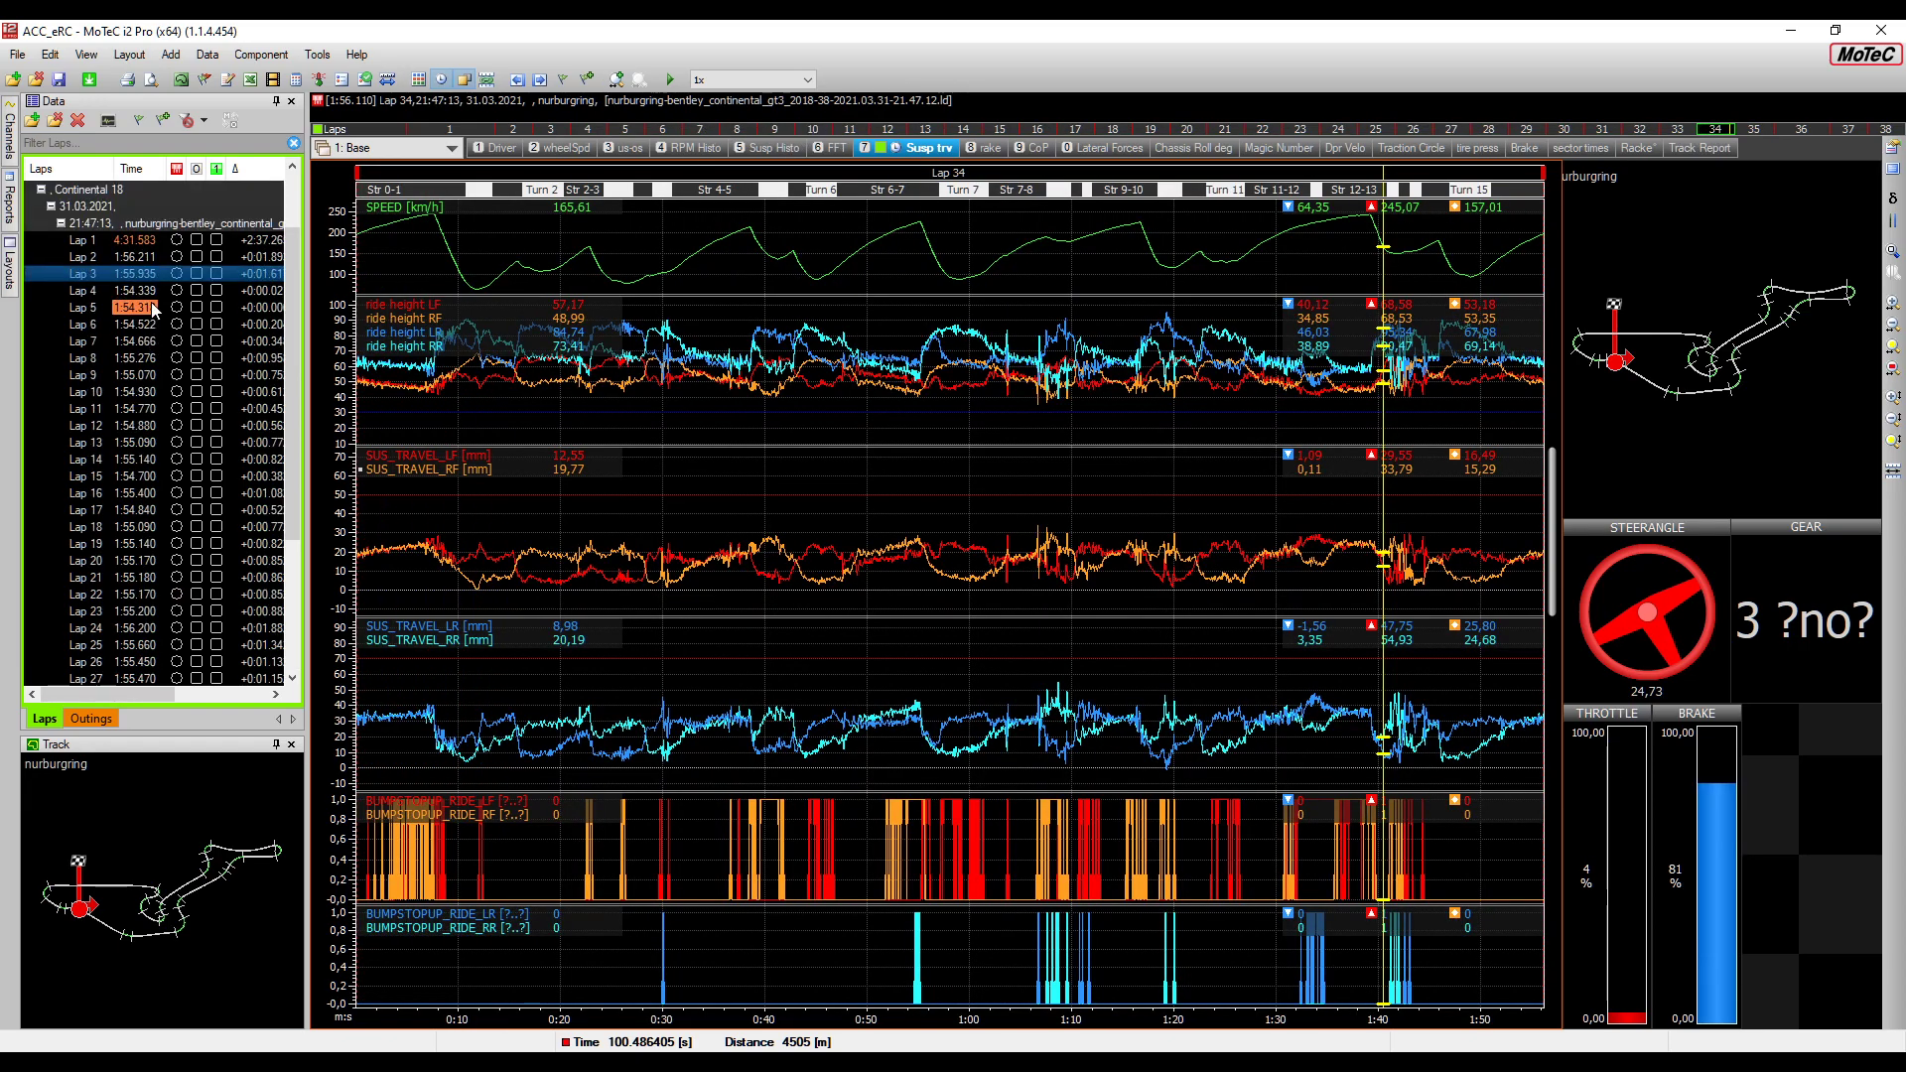
{"action": "left_click", "coordinate": [551, 129], "text": "shift"}
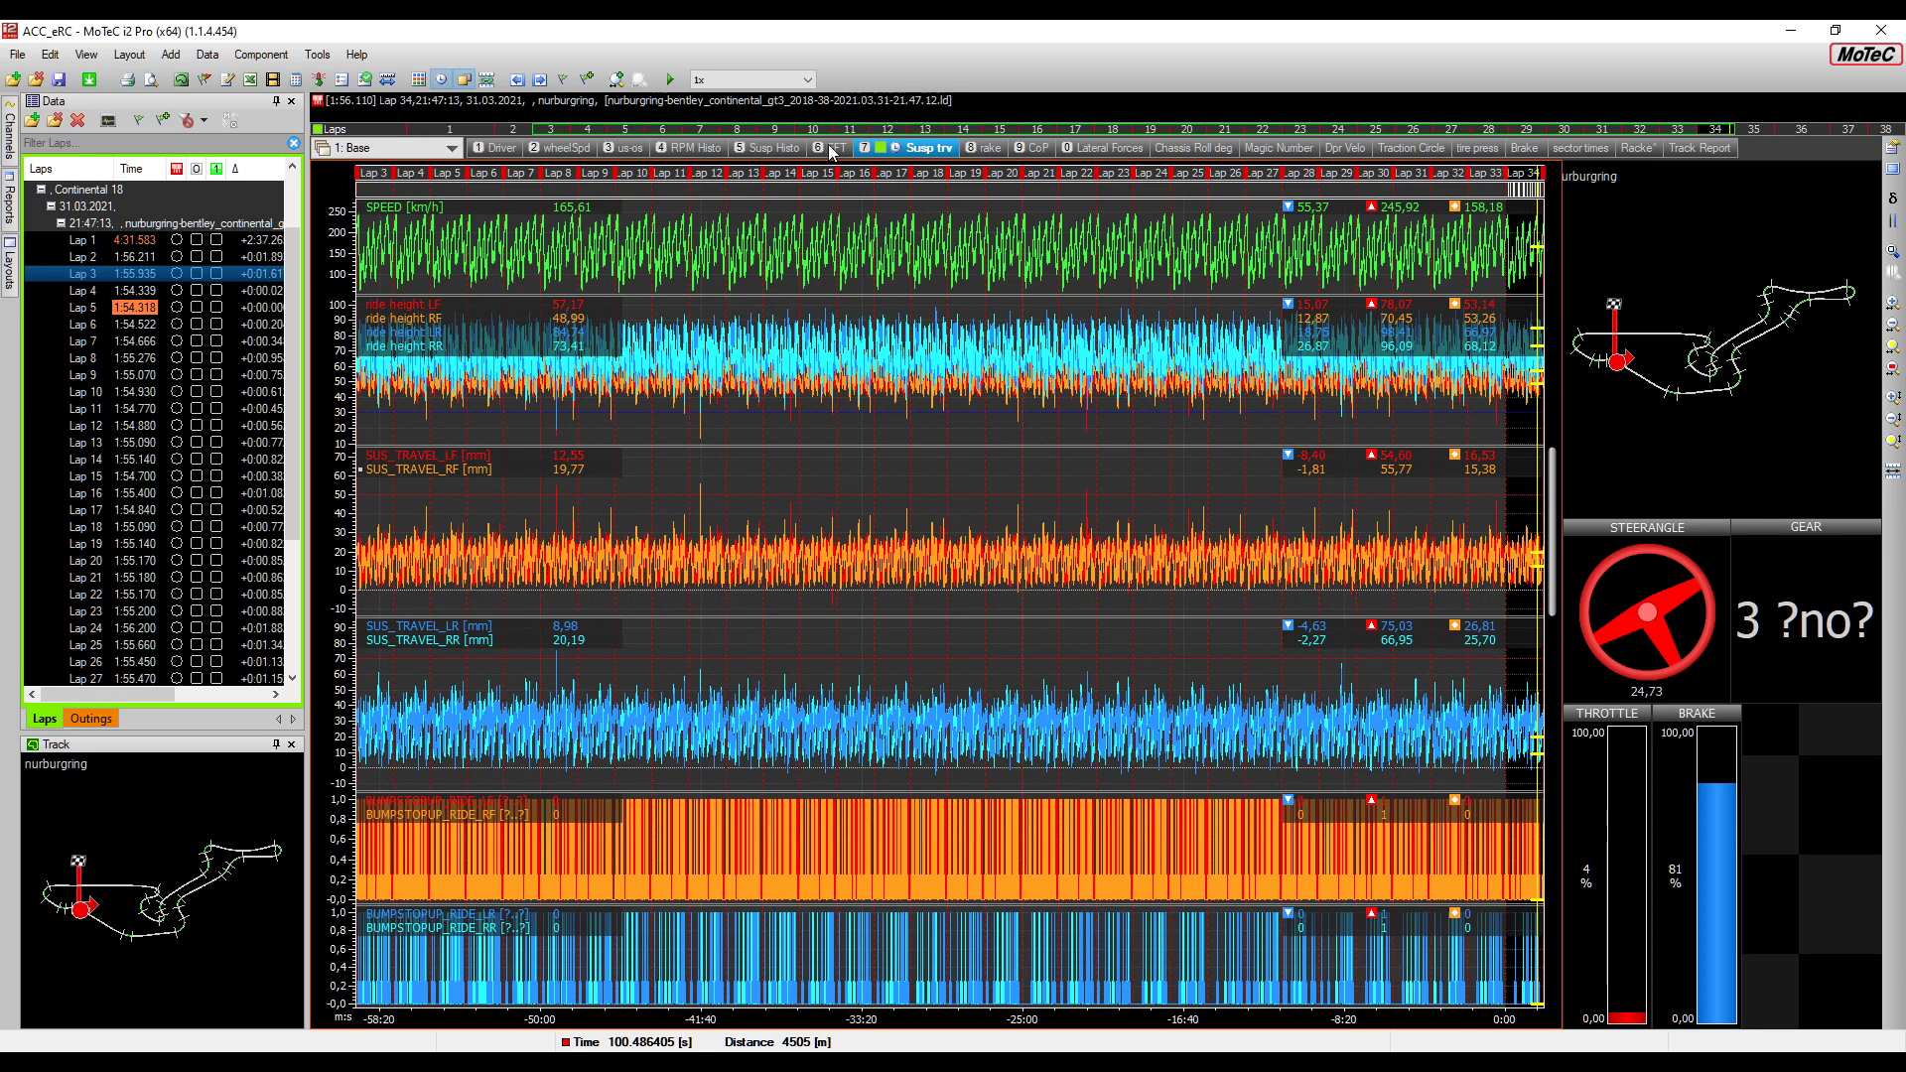
{"action": "left_click", "coordinate": [771, 149]}
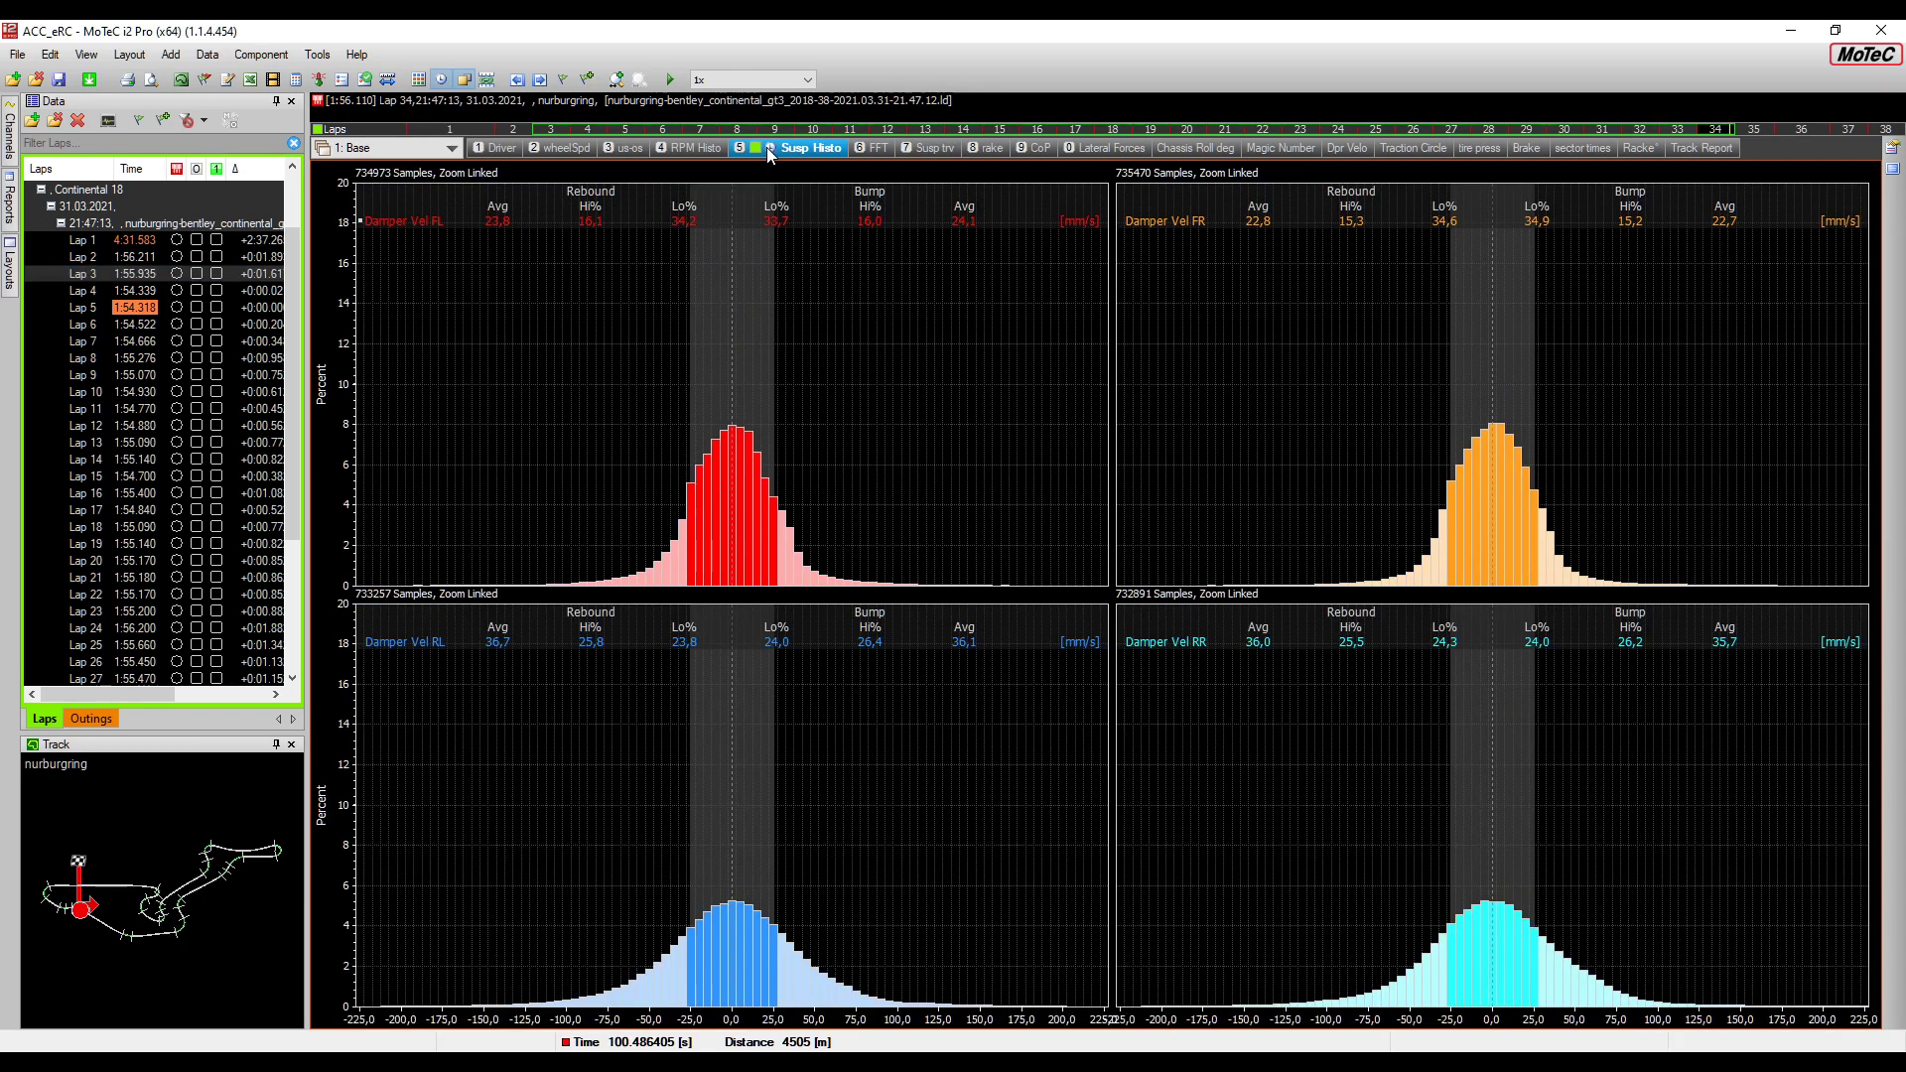
{"action": "left_click", "coordinate": [872, 148]}
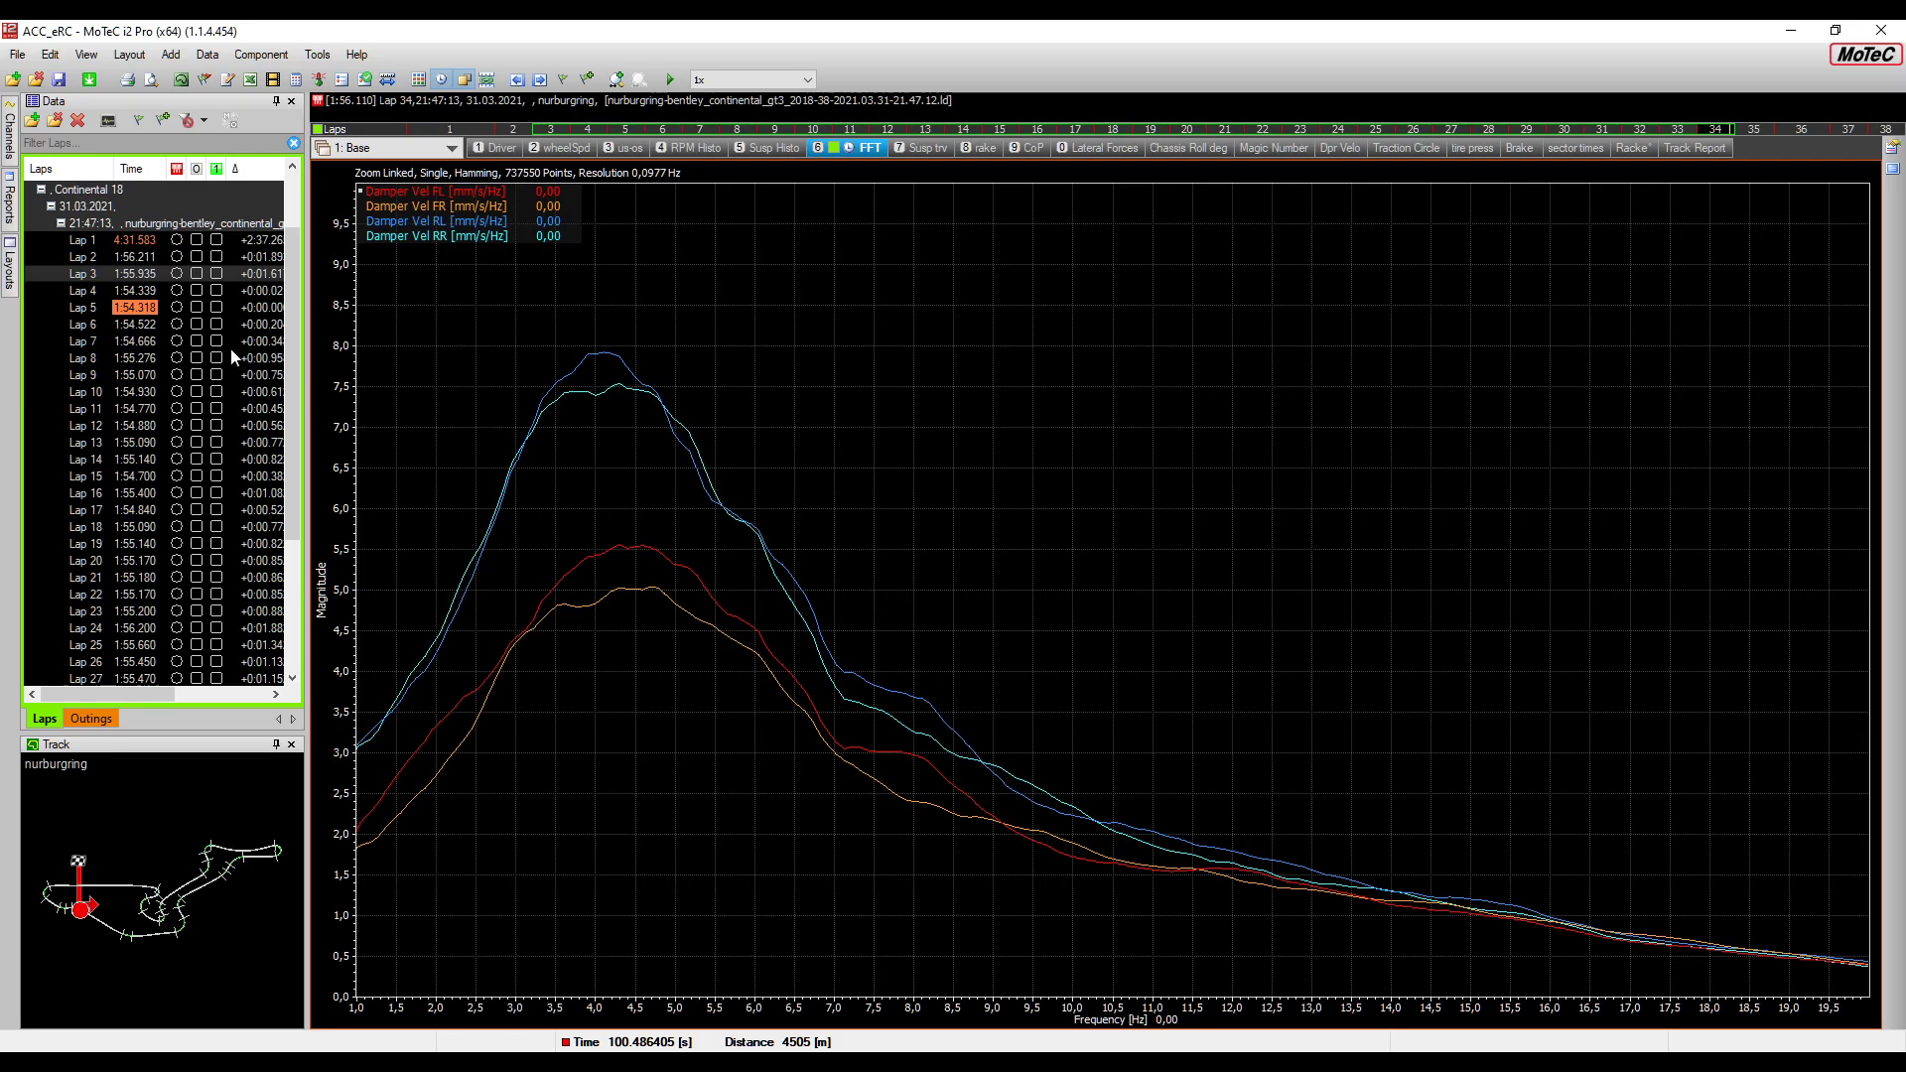
Load only Lap 3 of the Nürburgring session and view it in the Susp trv and CoP worksheets
{"action": "left_click", "coordinate": [177, 272]}
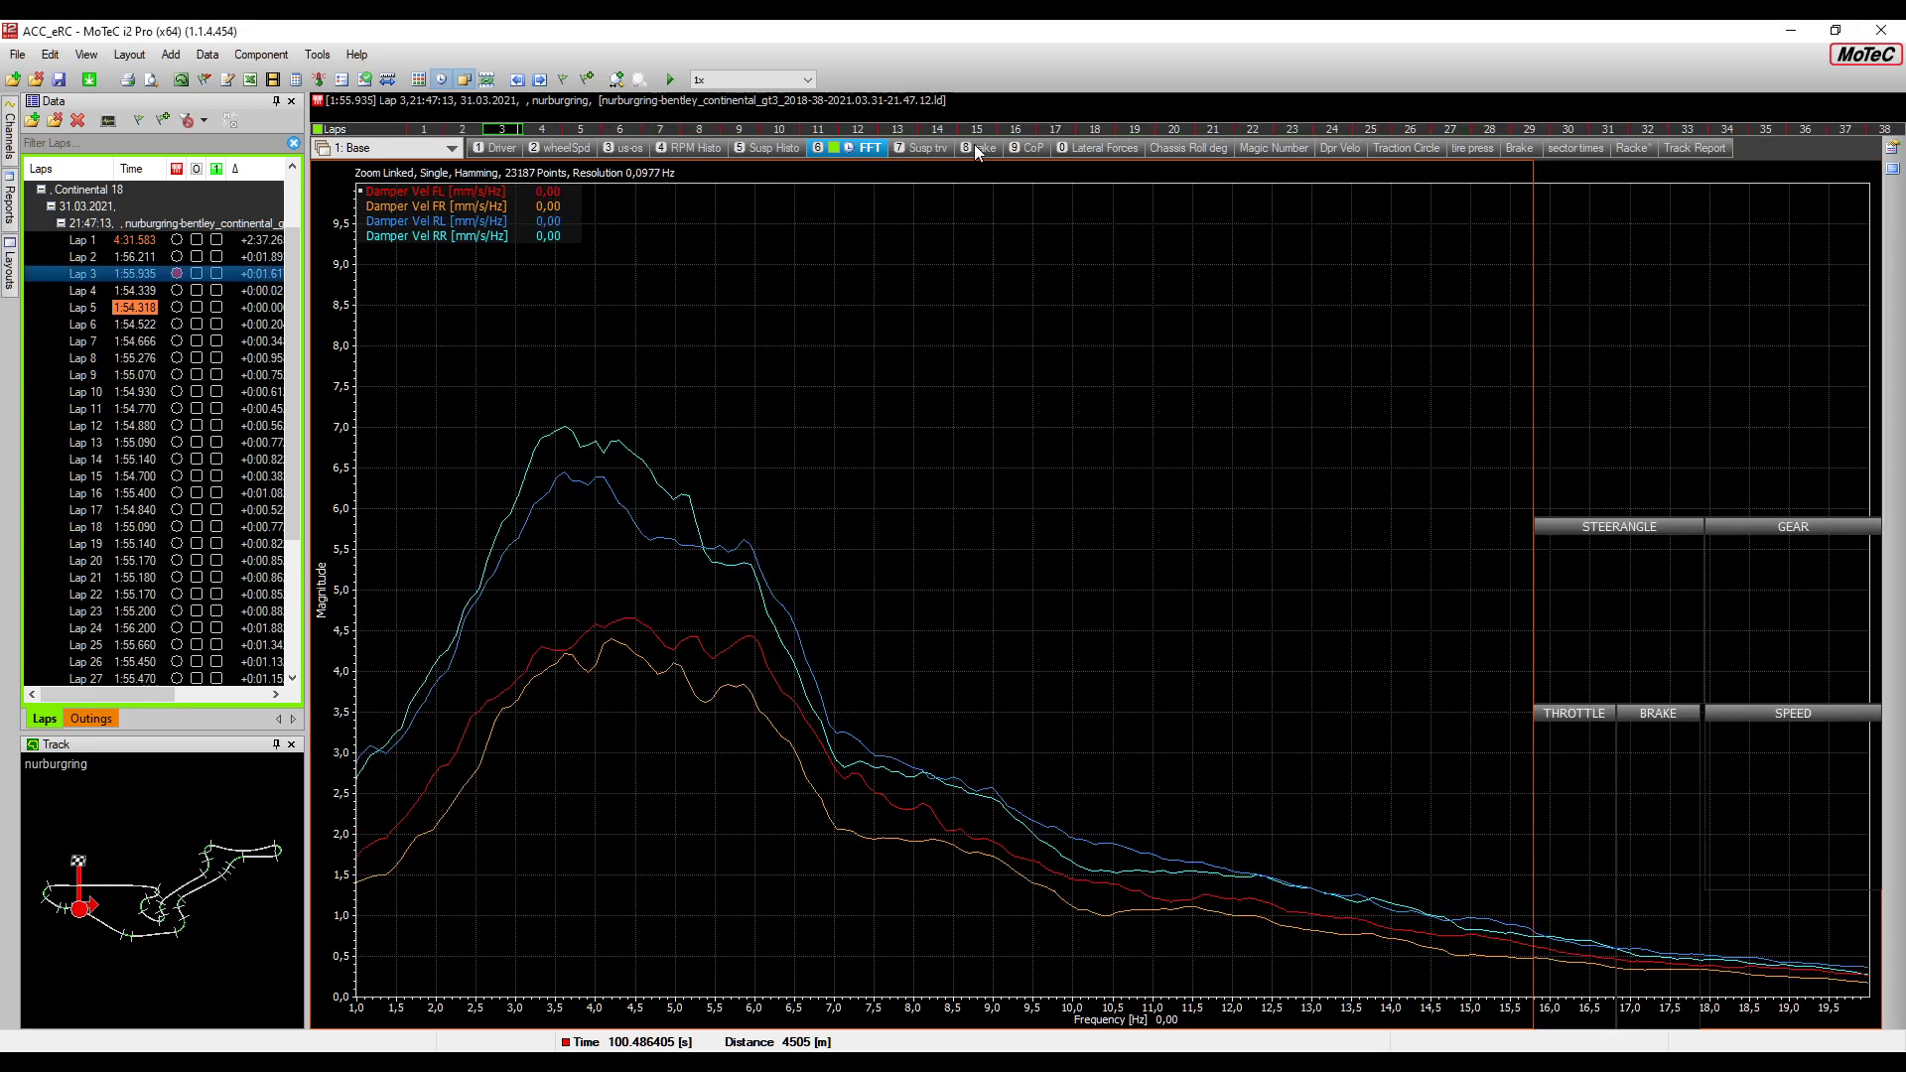
{"action": "key", "text": "7"}
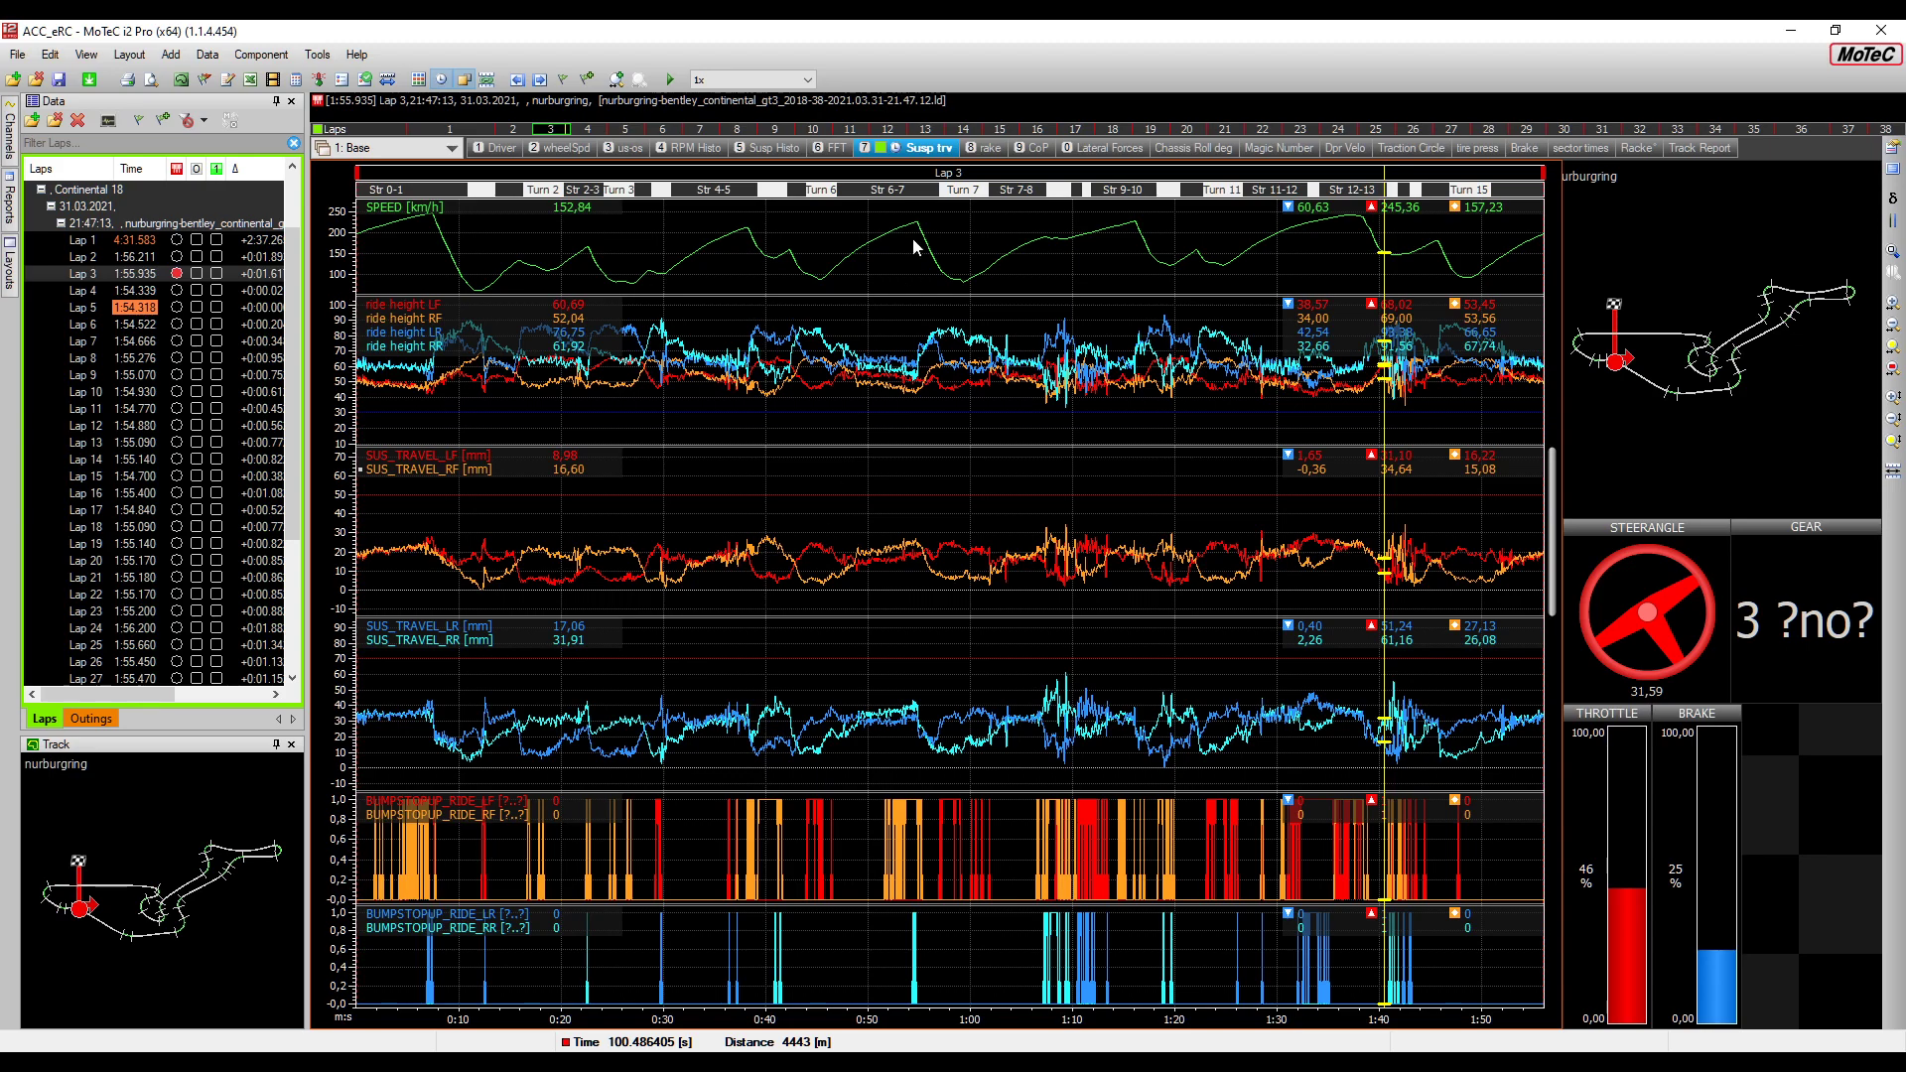
{"action": "left_click", "coordinate": [1032, 157]}
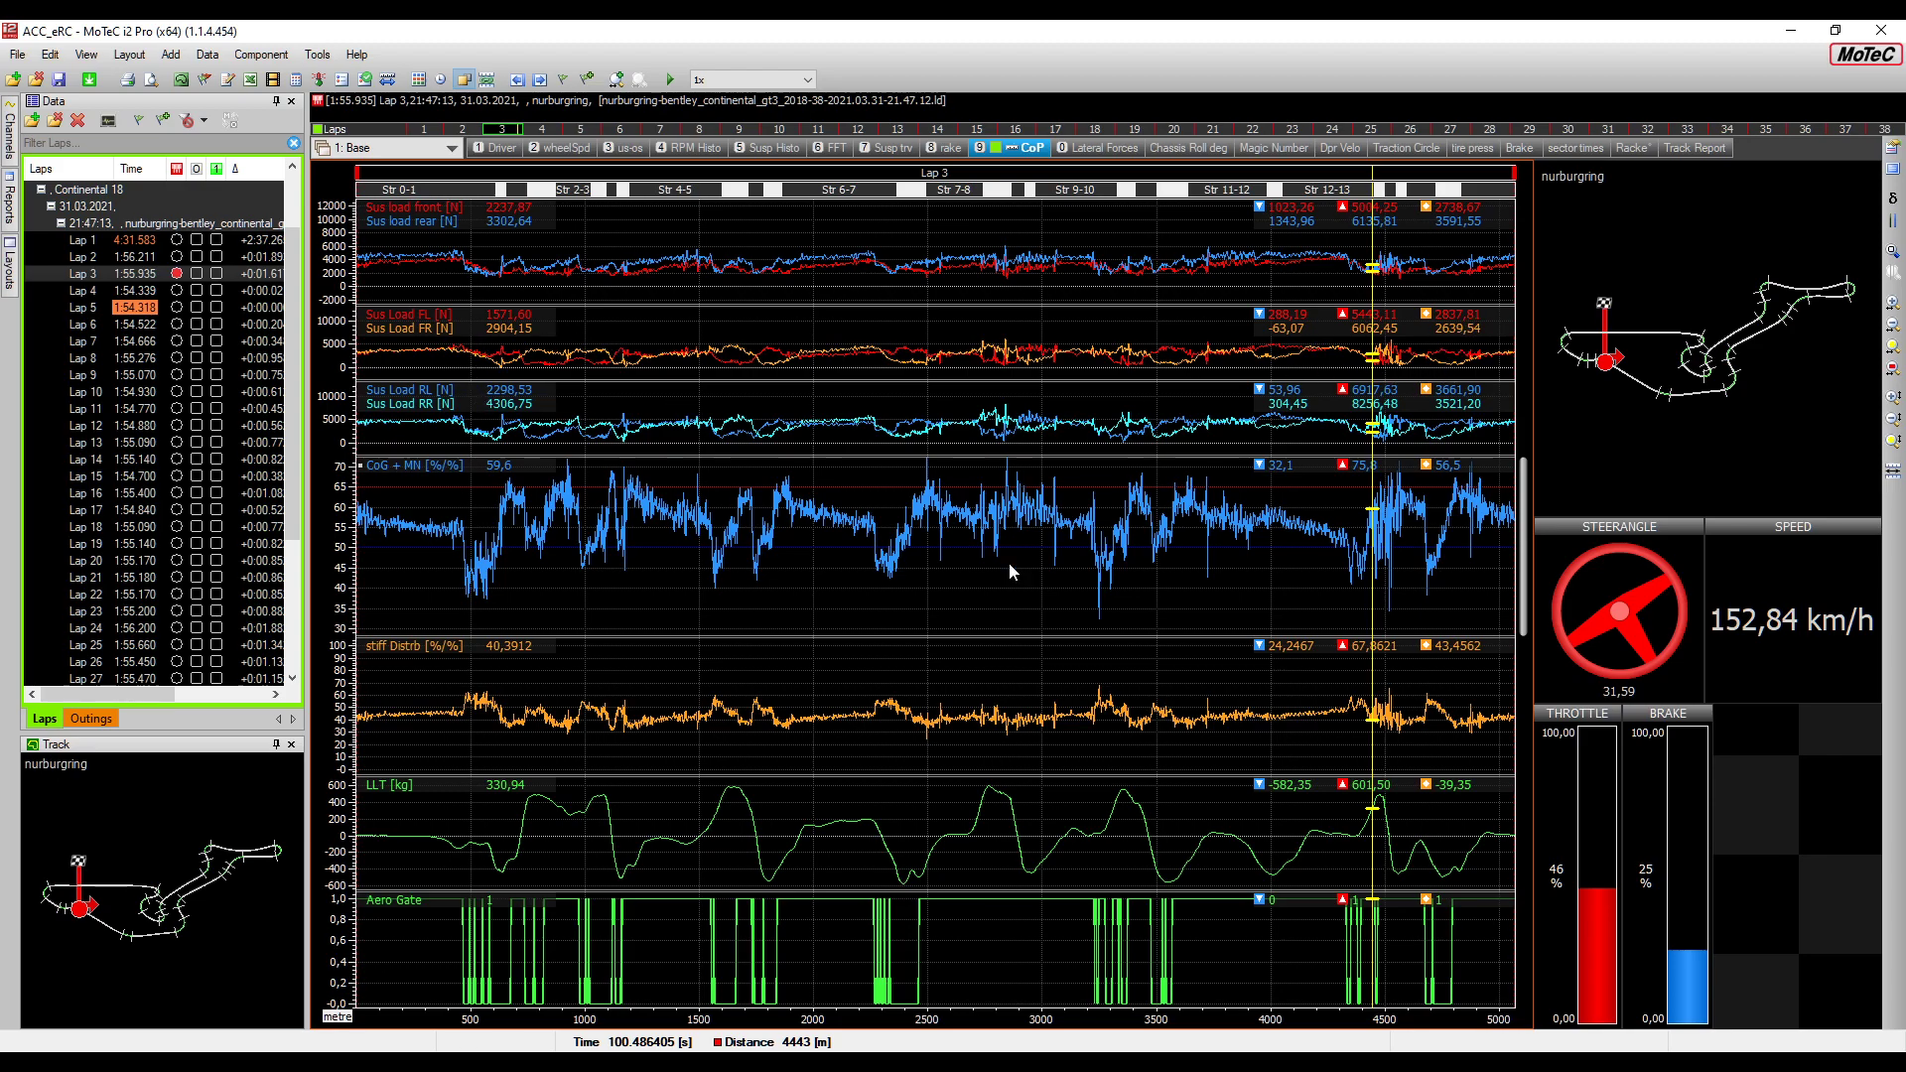
Switch to the readme text file, read its CoG and track width values for the GT3 cars, and close it
{"action": "mouse_move", "coordinate": [607, 1060]}
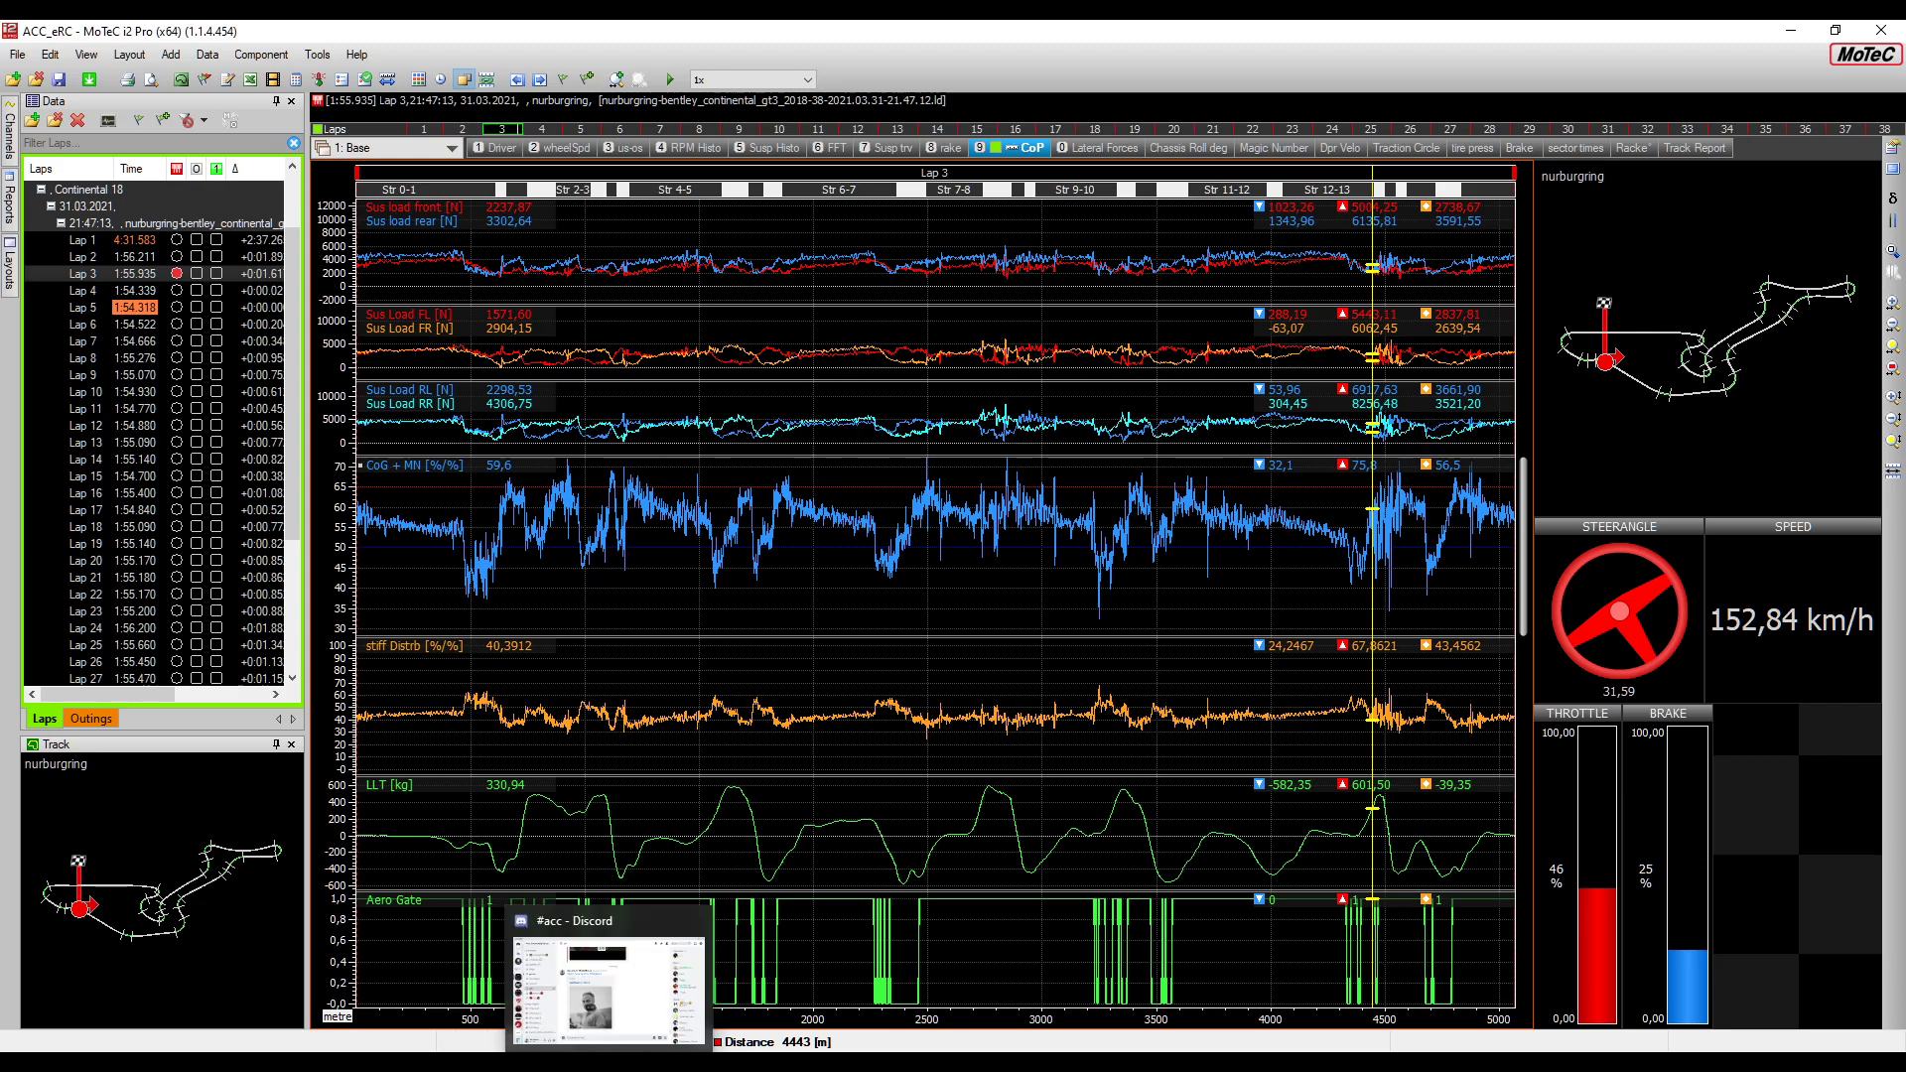
{"action": "mouse_move", "coordinate": [171, 1060]}
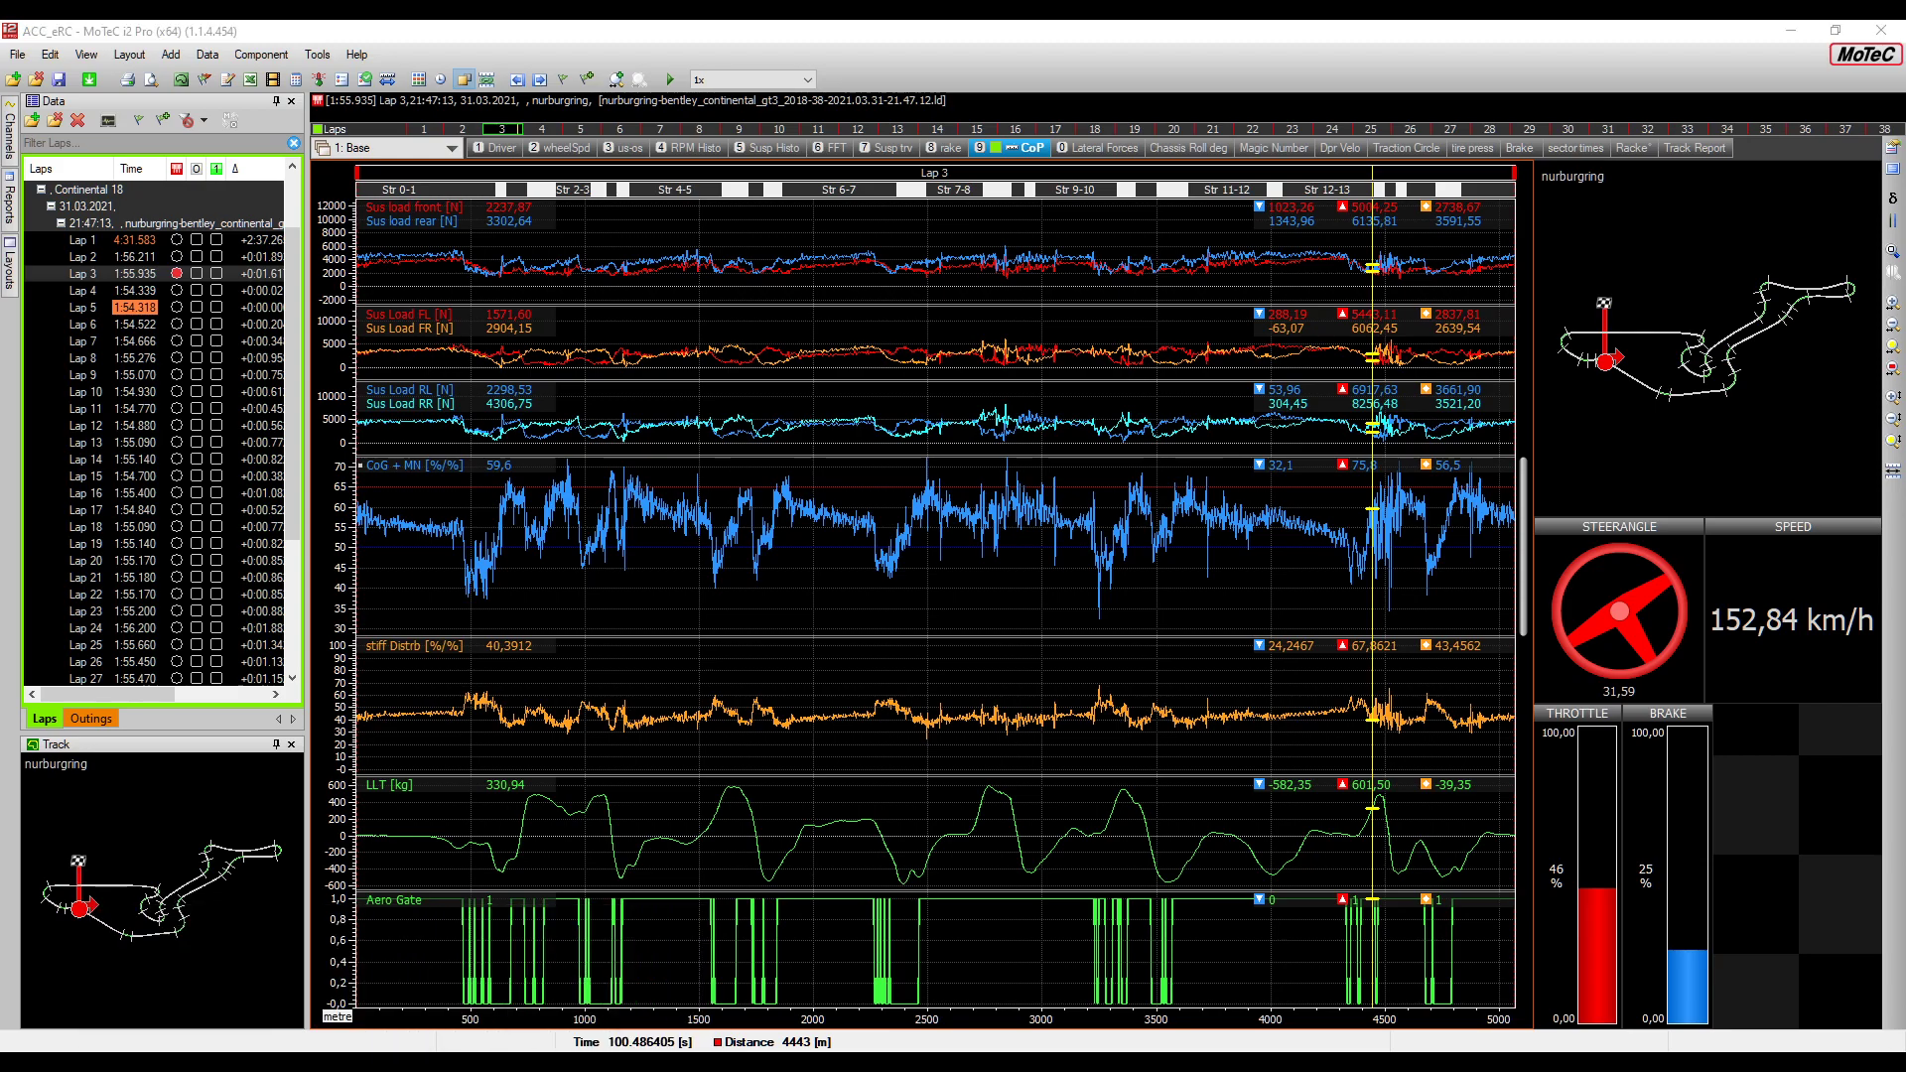
{"action": "left_click", "coordinate": [367, 1060]}
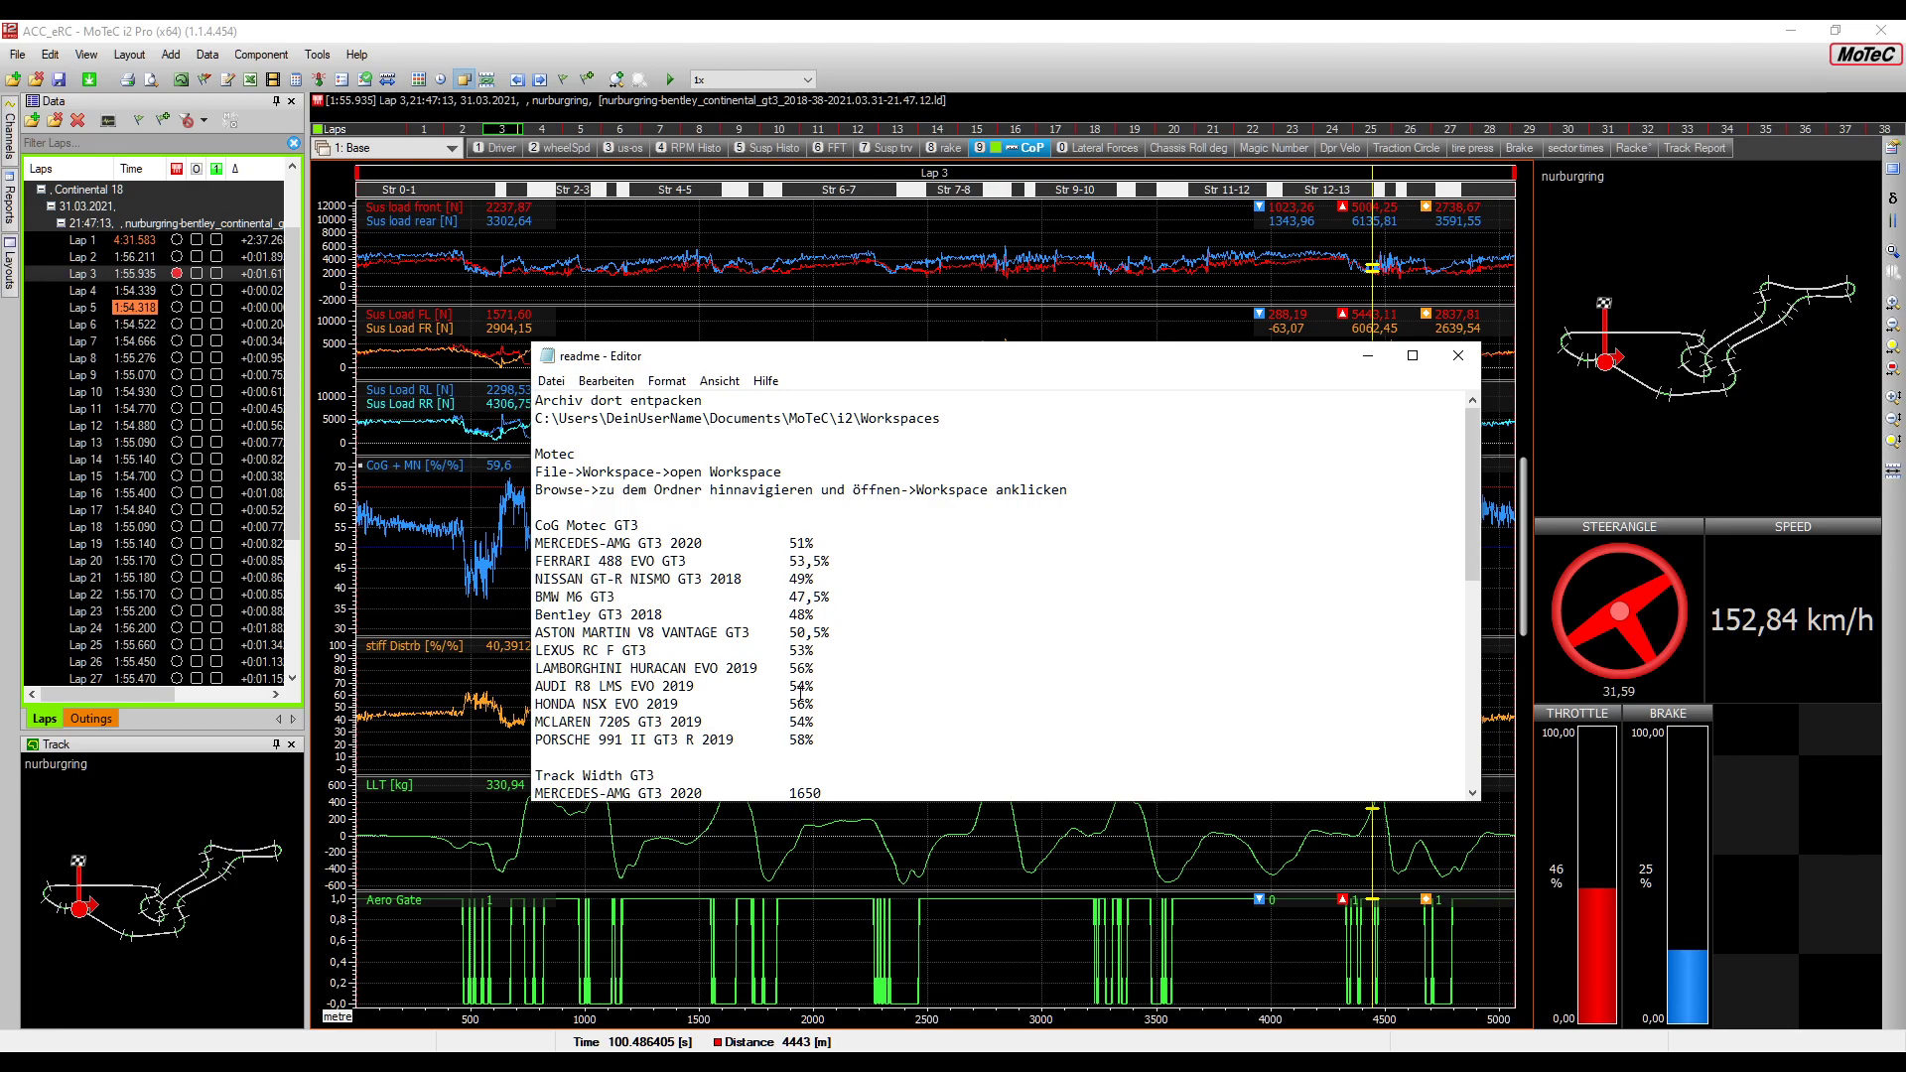
{"action": "left_click", "coordinate": [799, 702]}
{"action": "left_click", "coordinate": [812, 740]}
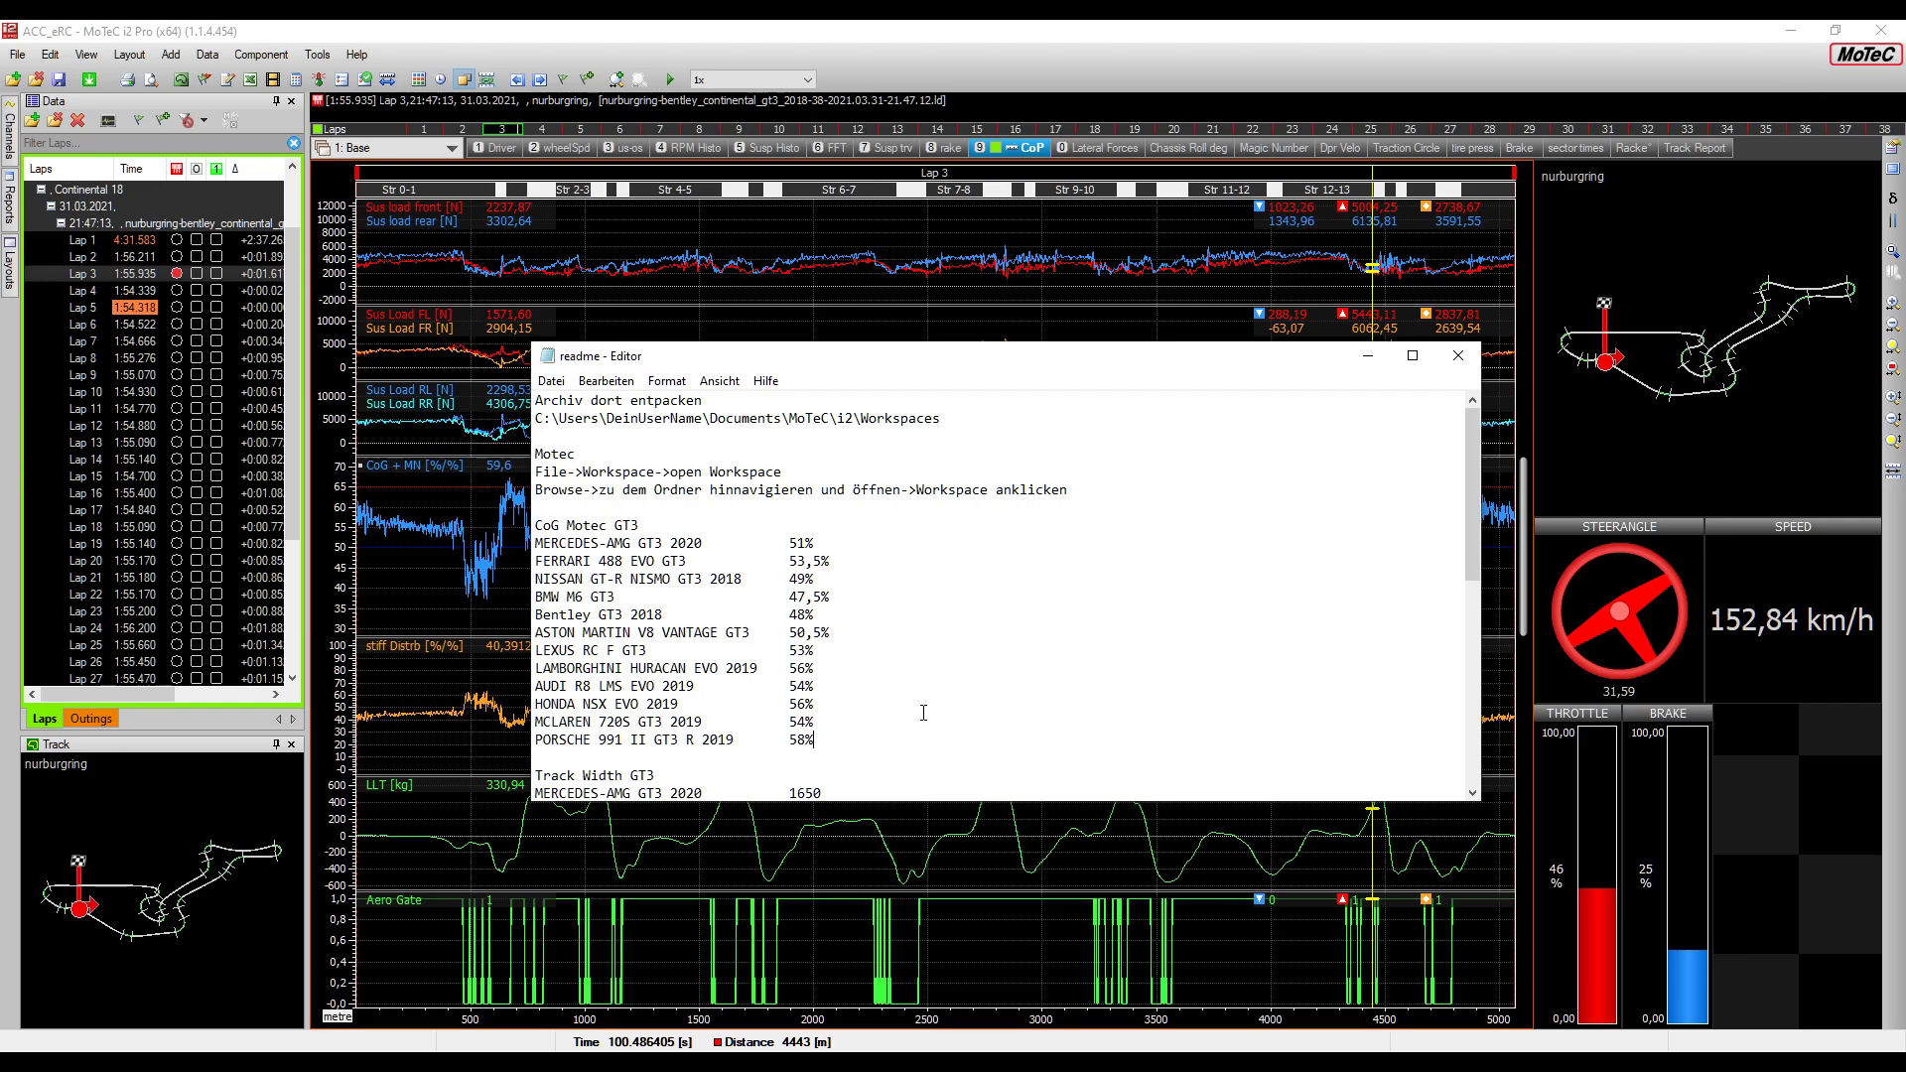
{"action": "scroll", "coordinate": [810, 662], "scroll_direction": "down", "scroll_amount": 3}
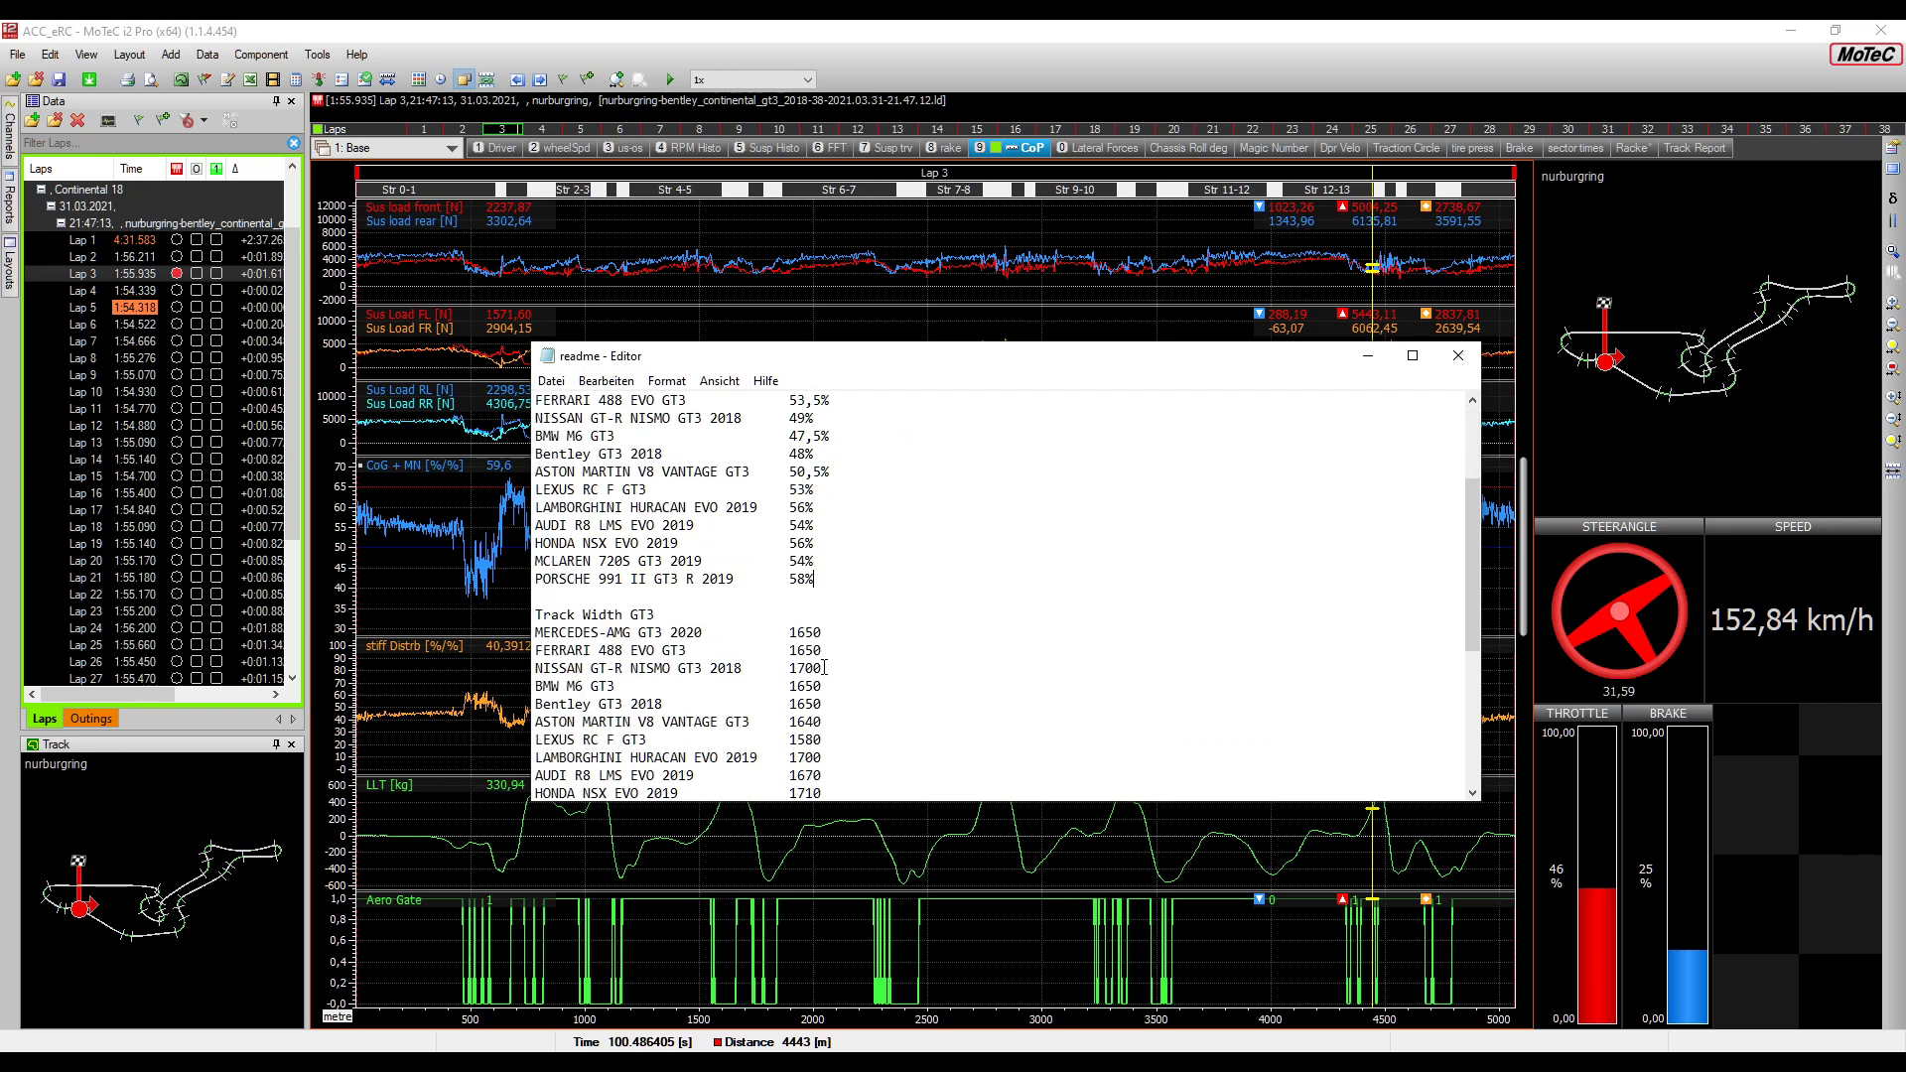
{"action": "left_click", "coordinate": [1458, 355]}
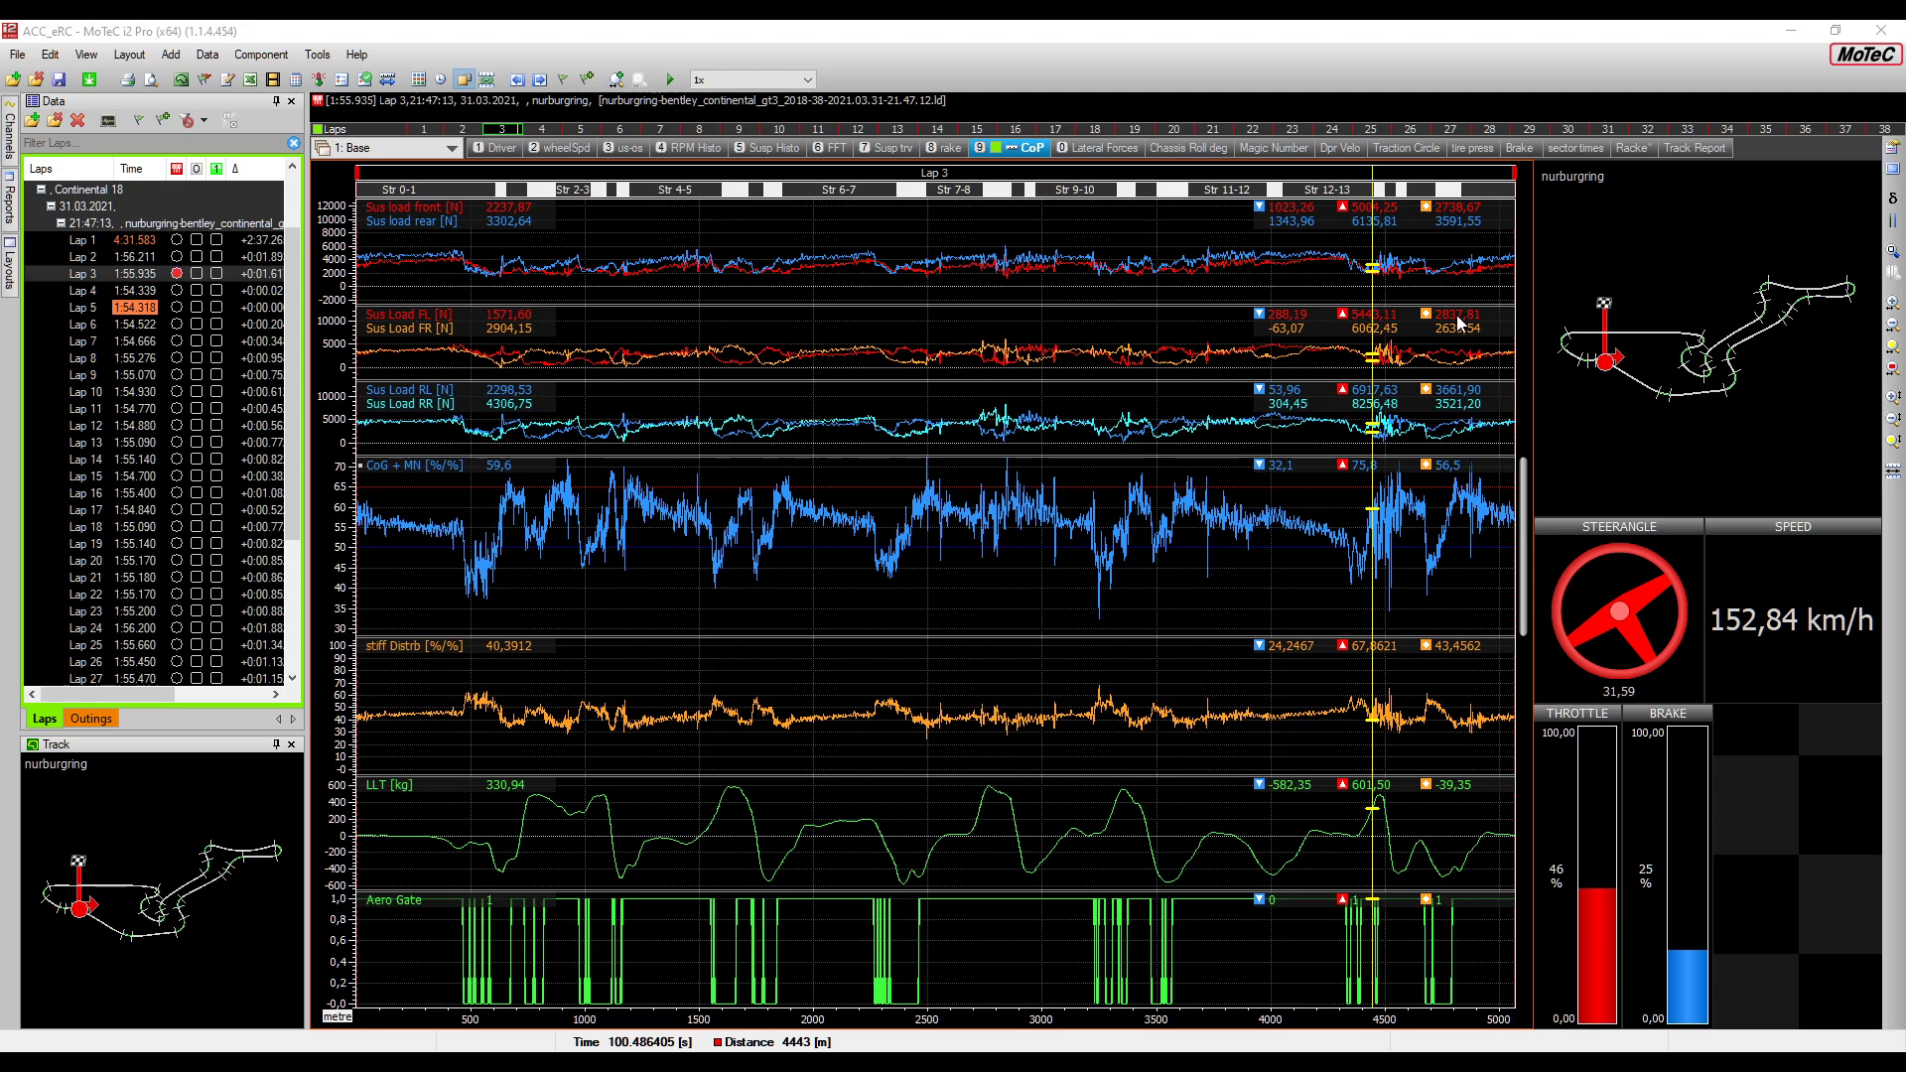
Load Lap 1, set the cursor on the standstill section in the Susp trv worksheet, and check the static CoG + MN value in CoP
{"action": "left_click", "coordinate": [171, 241]}
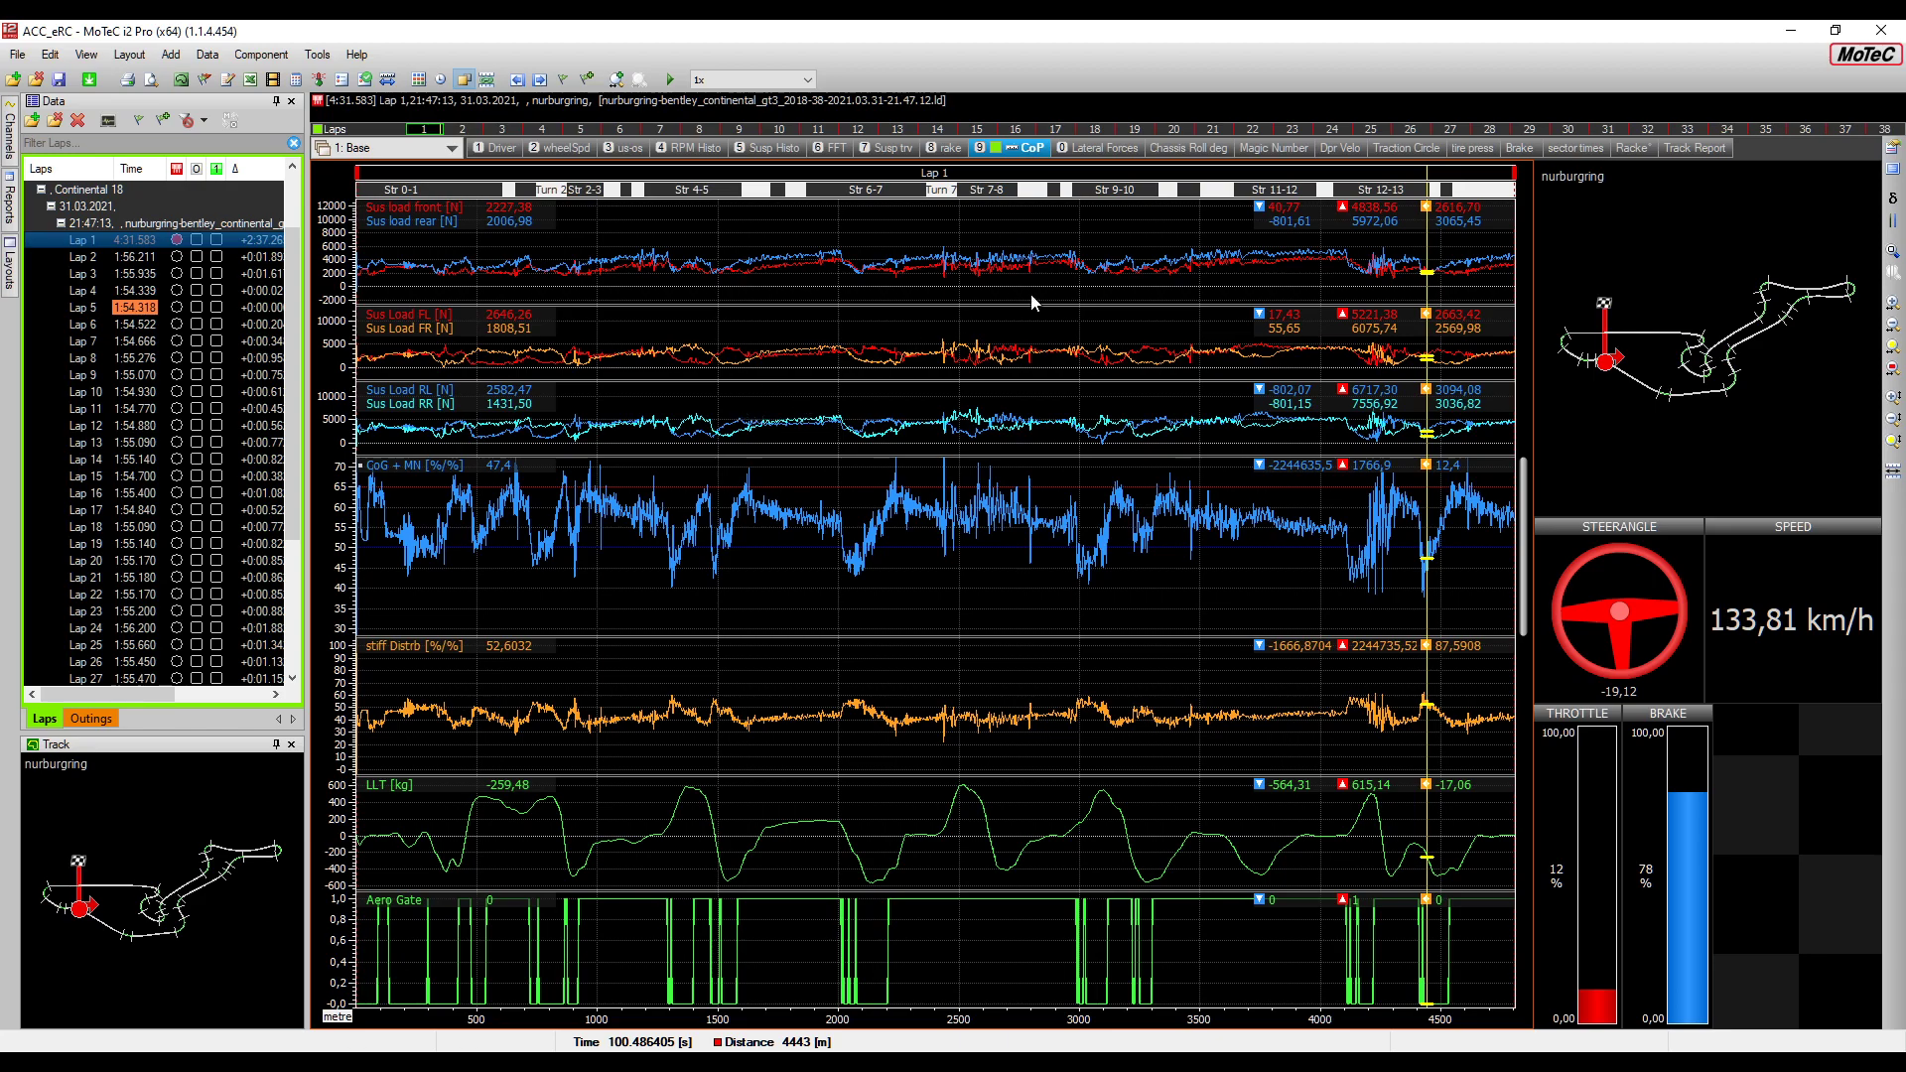
{"action": "left_click", "coordinate": [906, 149]}
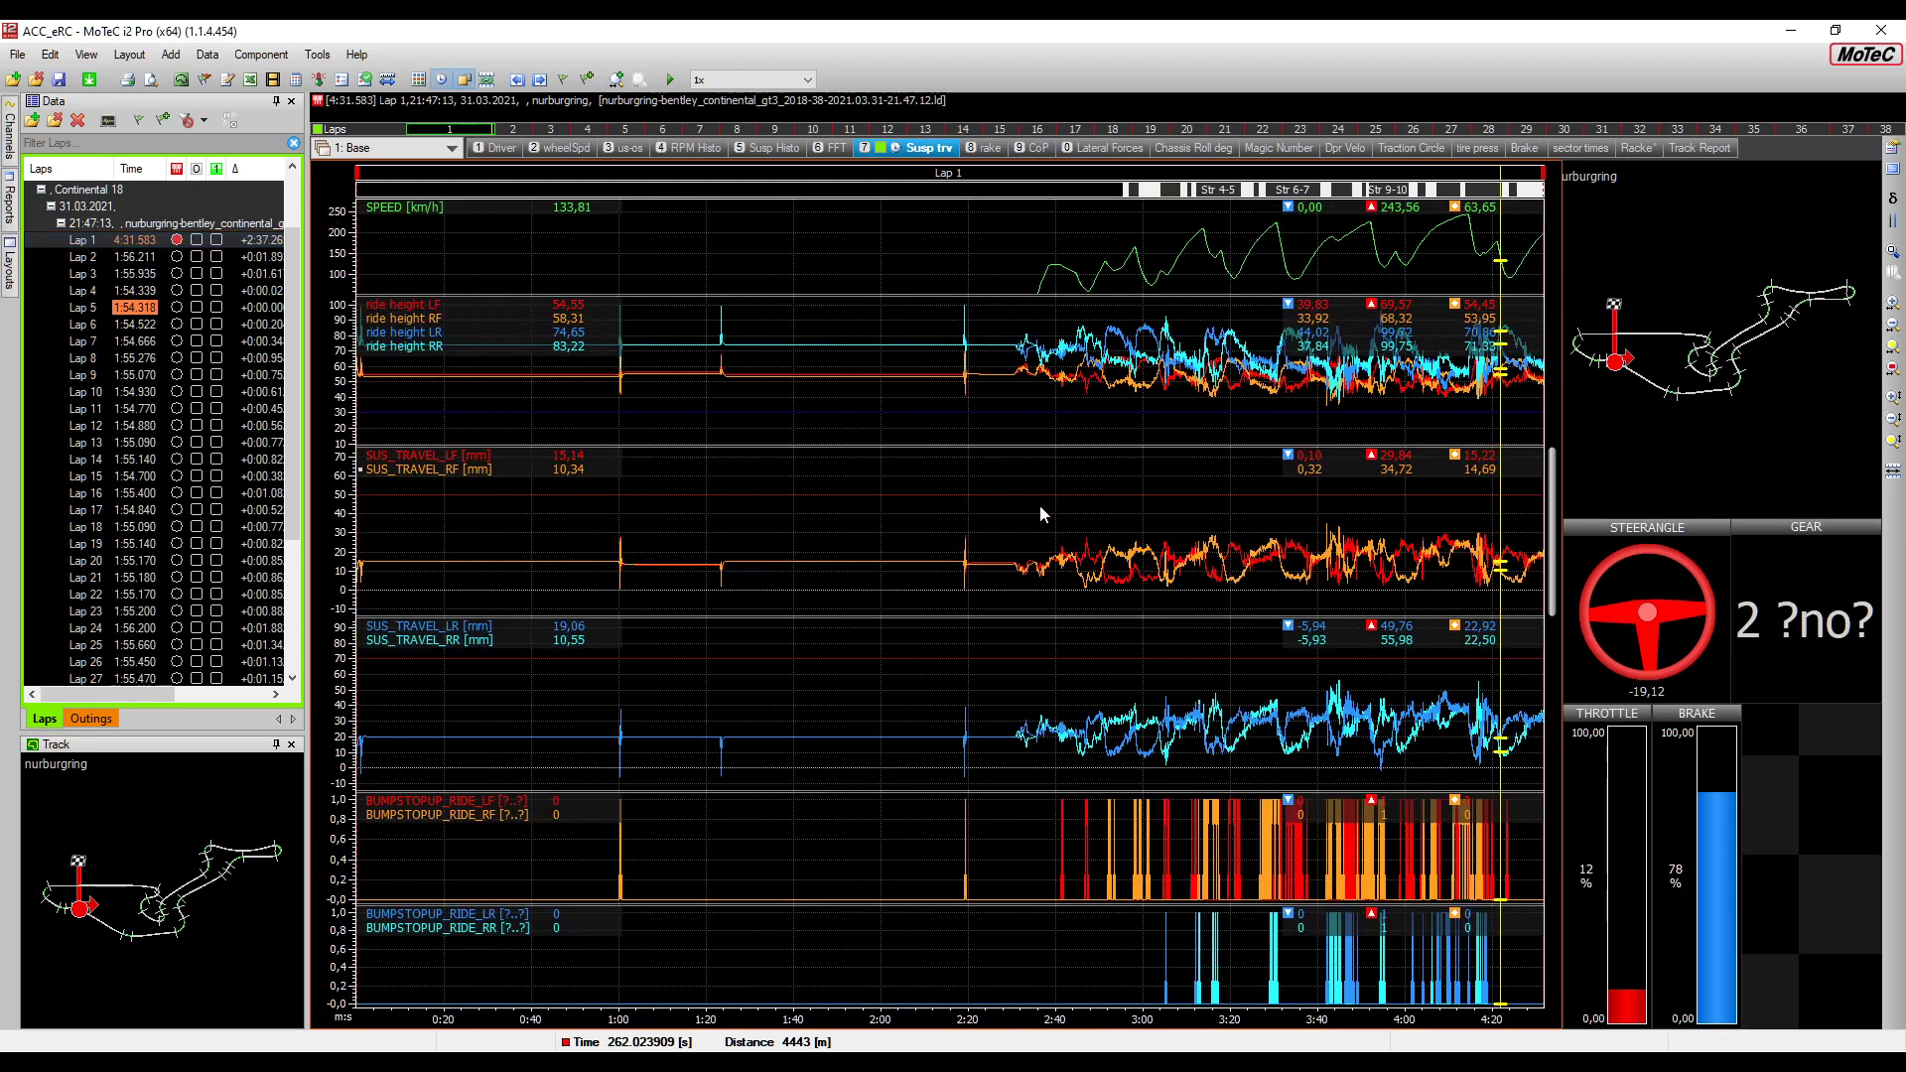
{"action": "left_click", "coordinate": [996, 397]}
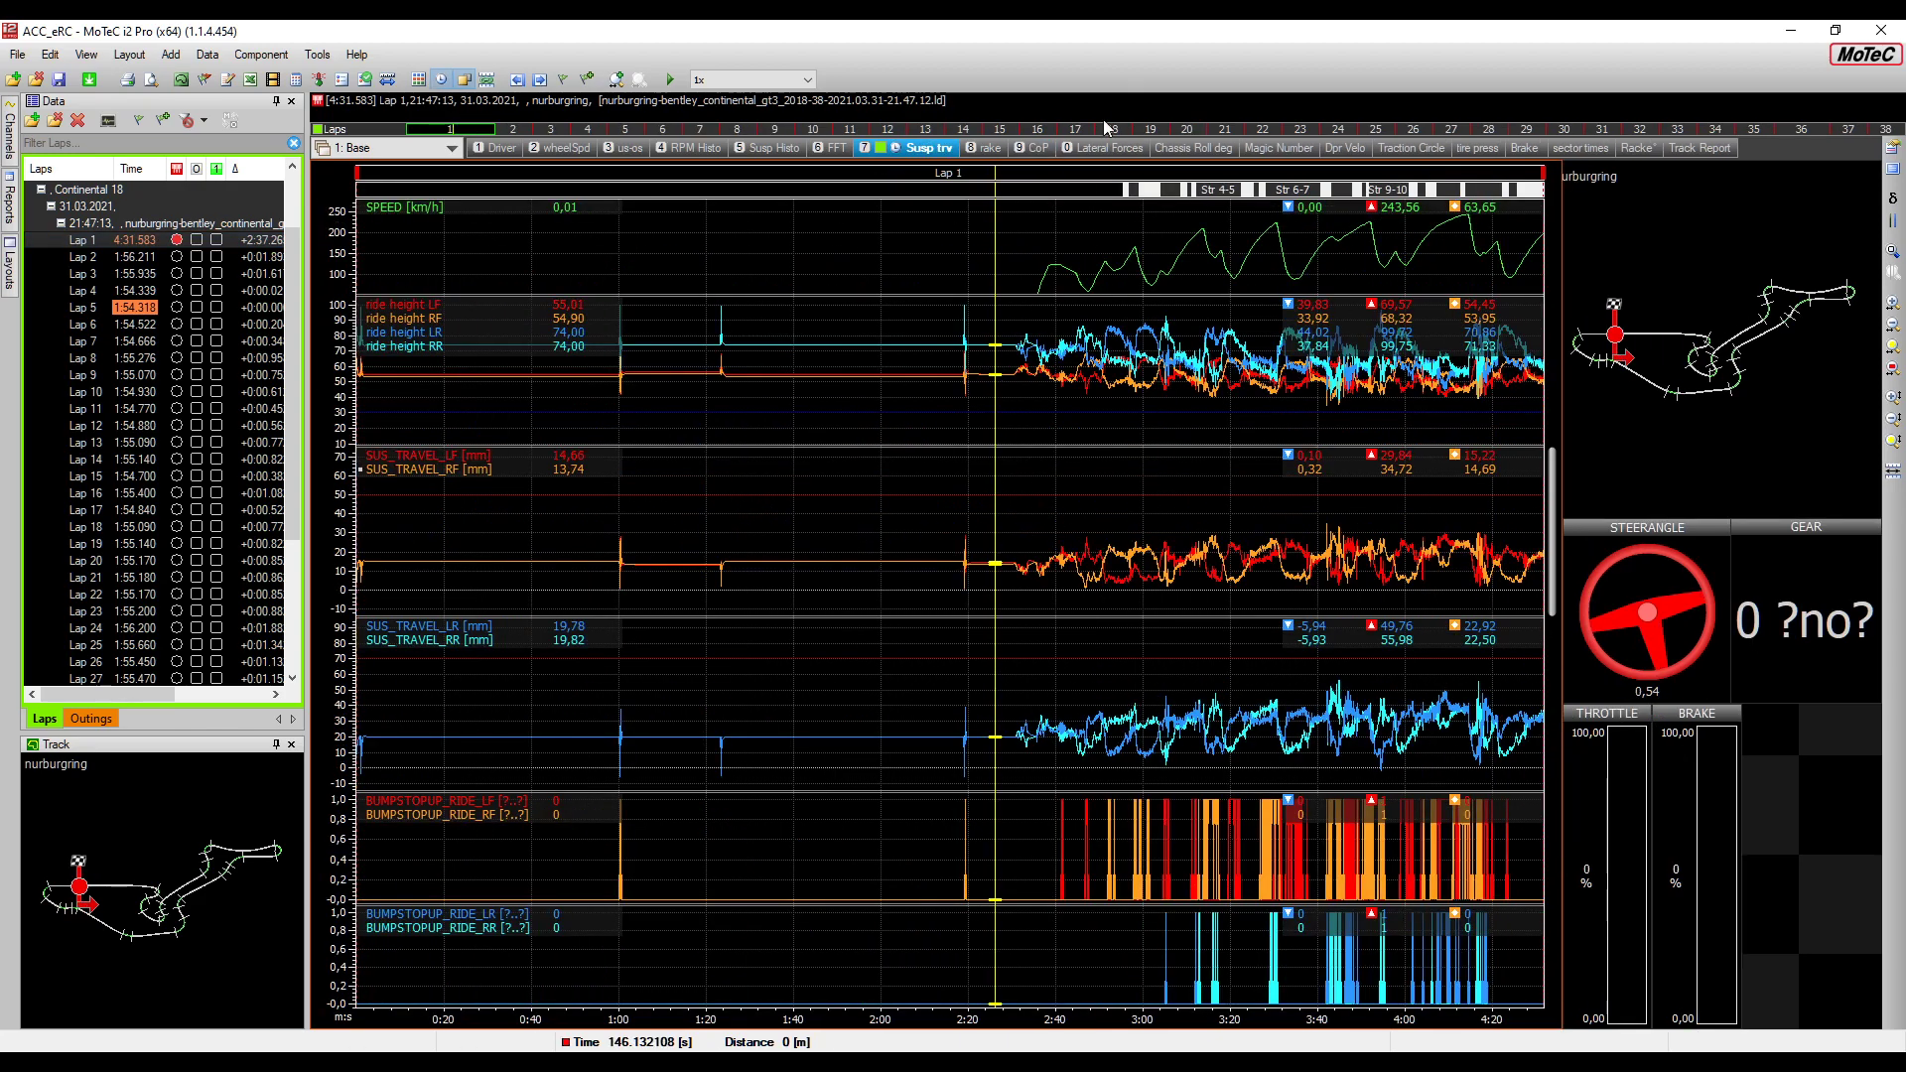
{"action": "left_click", "coordinate": [1039, 149]}
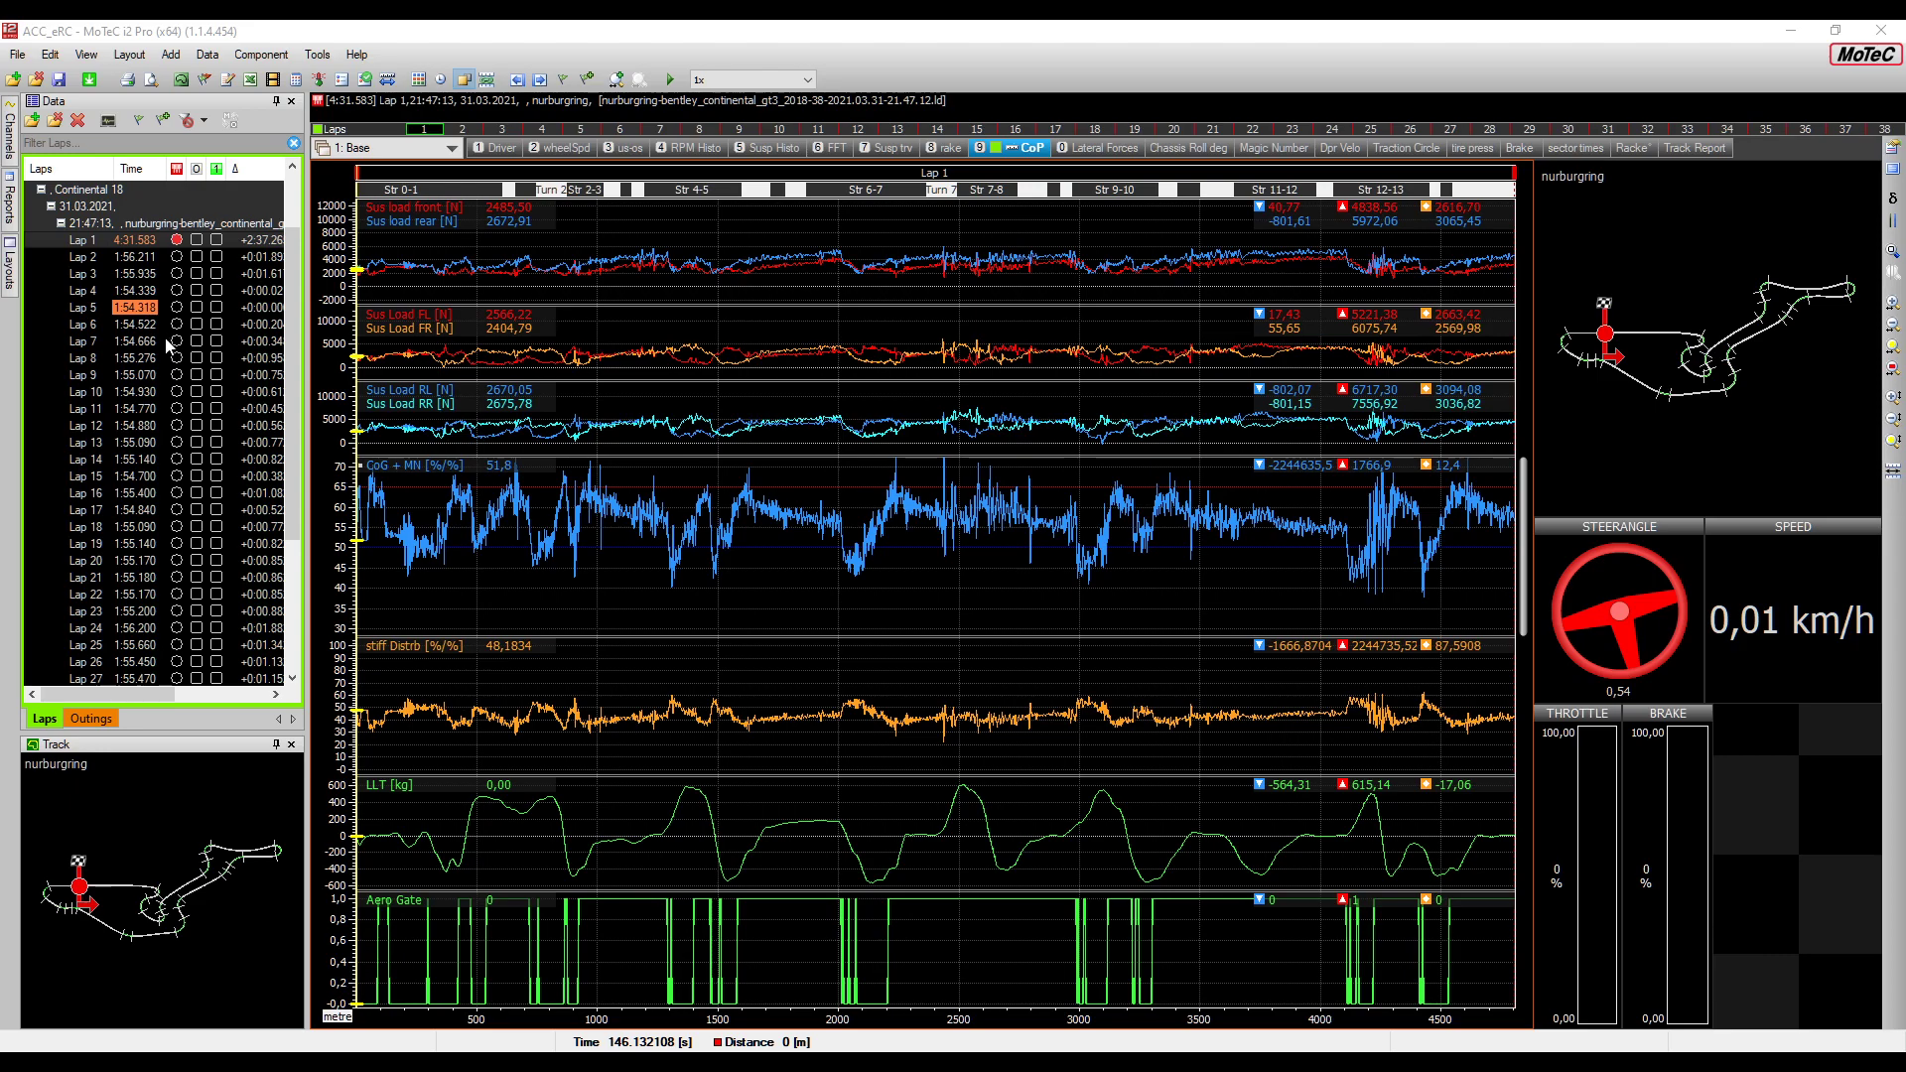
Load Lap 5 in the CoP worksheet and set the cursor at the end of the first straight
{"action": "double_click", "coordinate": [137, 307]}
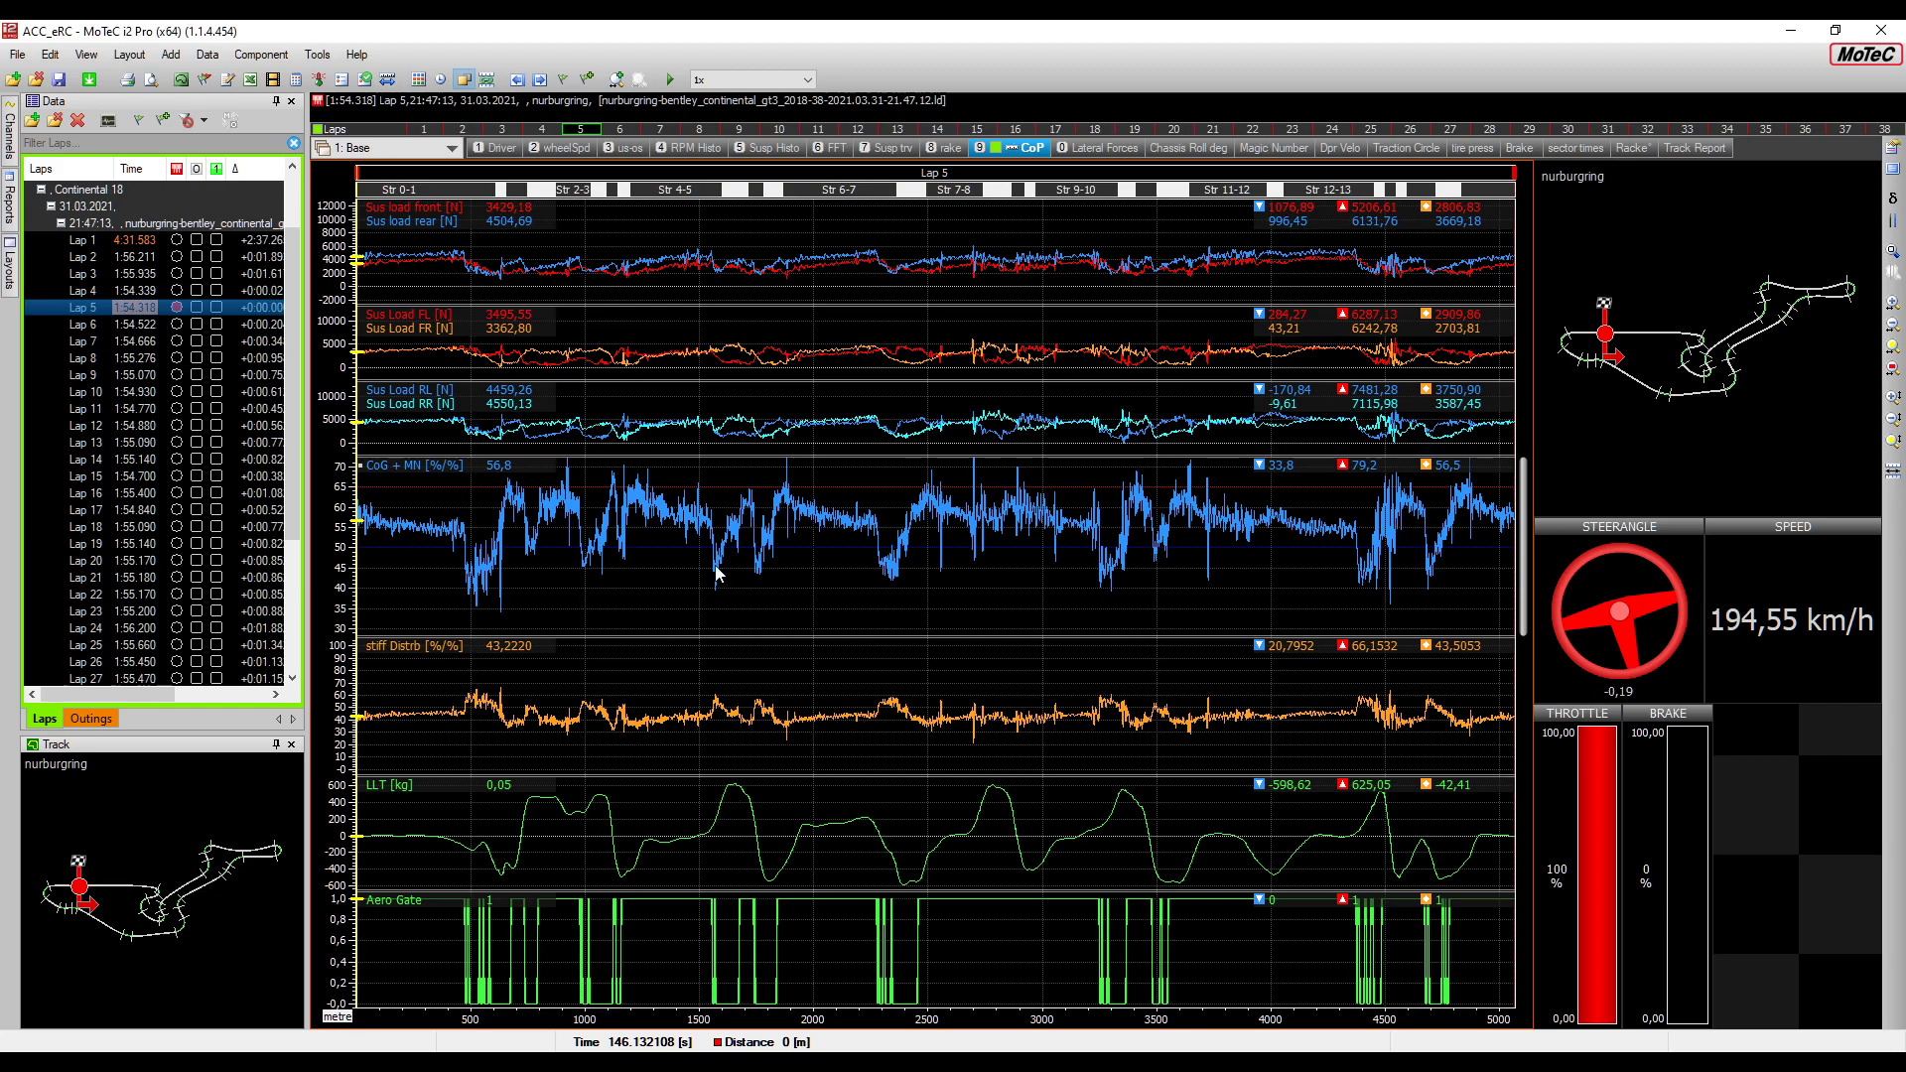
{"action": "left_click", "coordinate": [463, 567]}
{"action": "left_click_drag", "start_coordinate": [463, 567], "coordinate": [380, 567]}
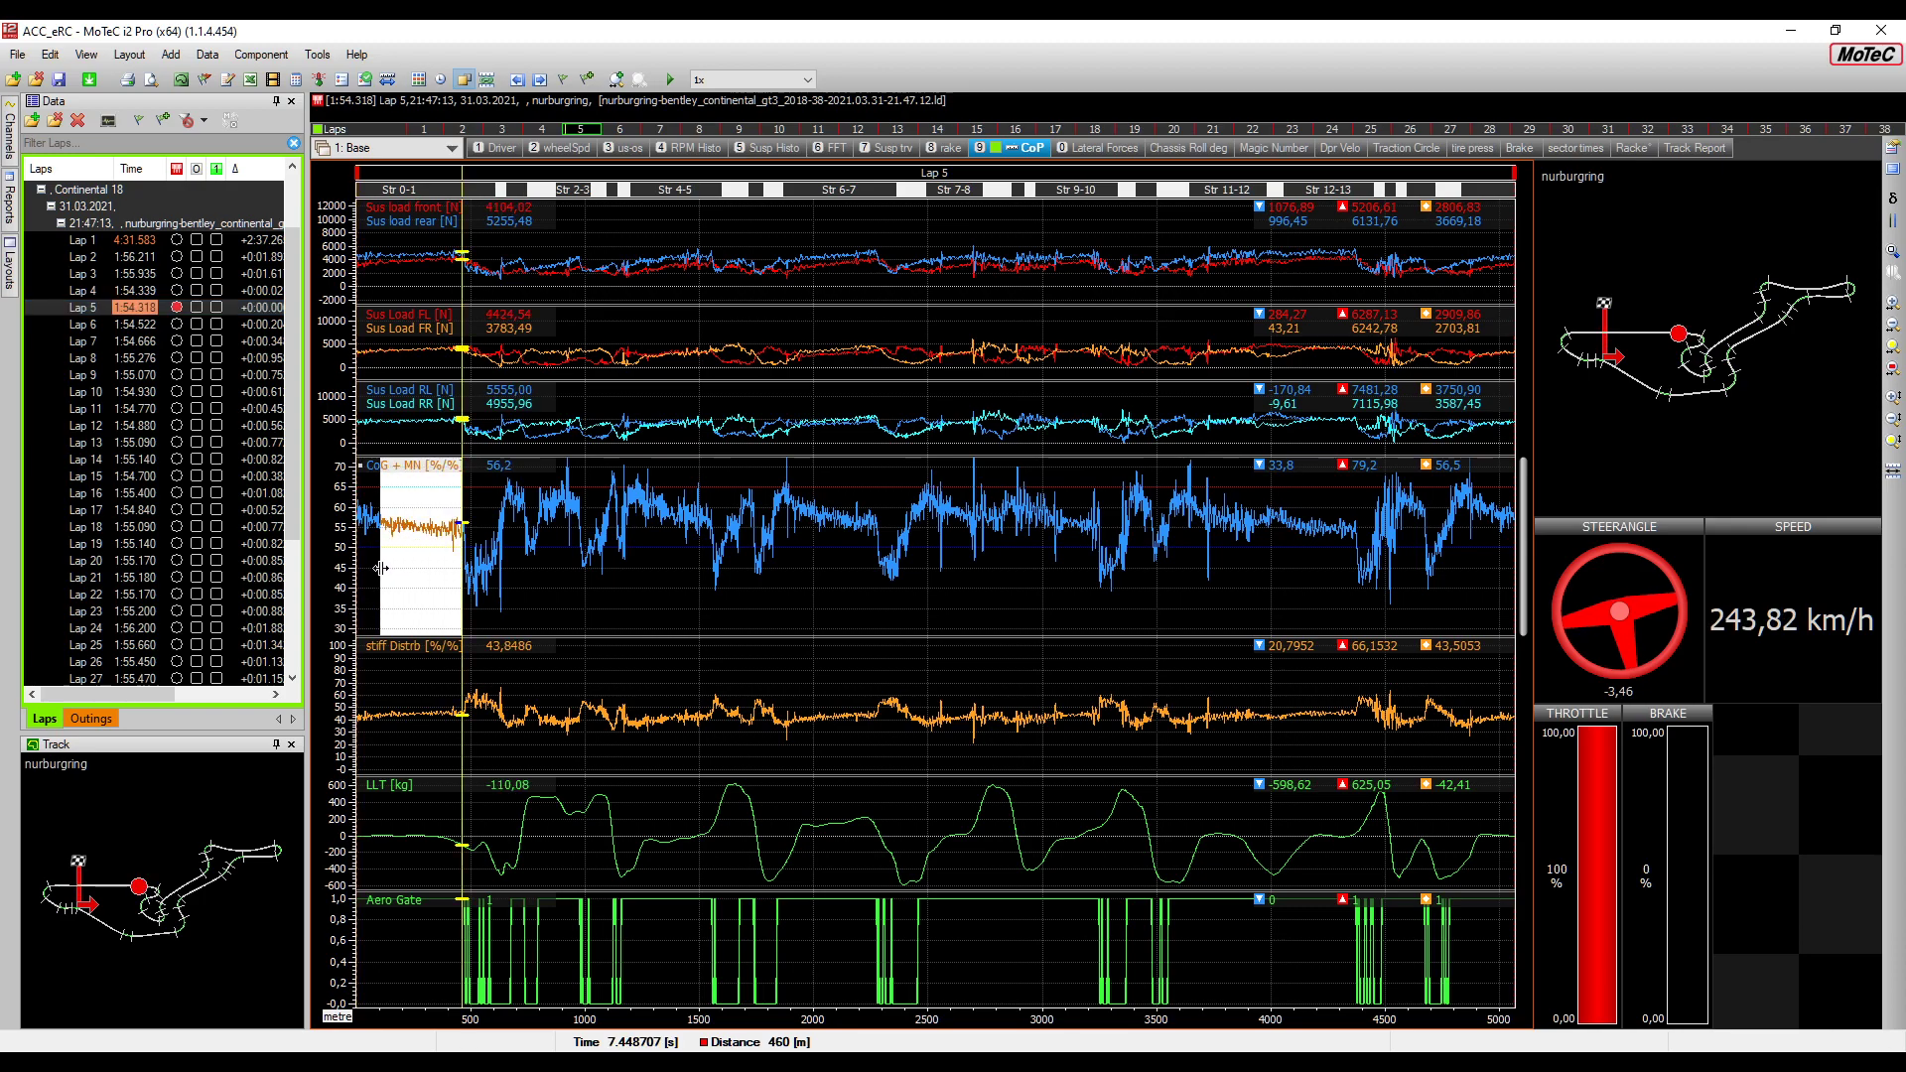
{"action": "right_click", "coordinate": [380, 567]}
{"action": "left_click", "coordinate": [604, 573]}
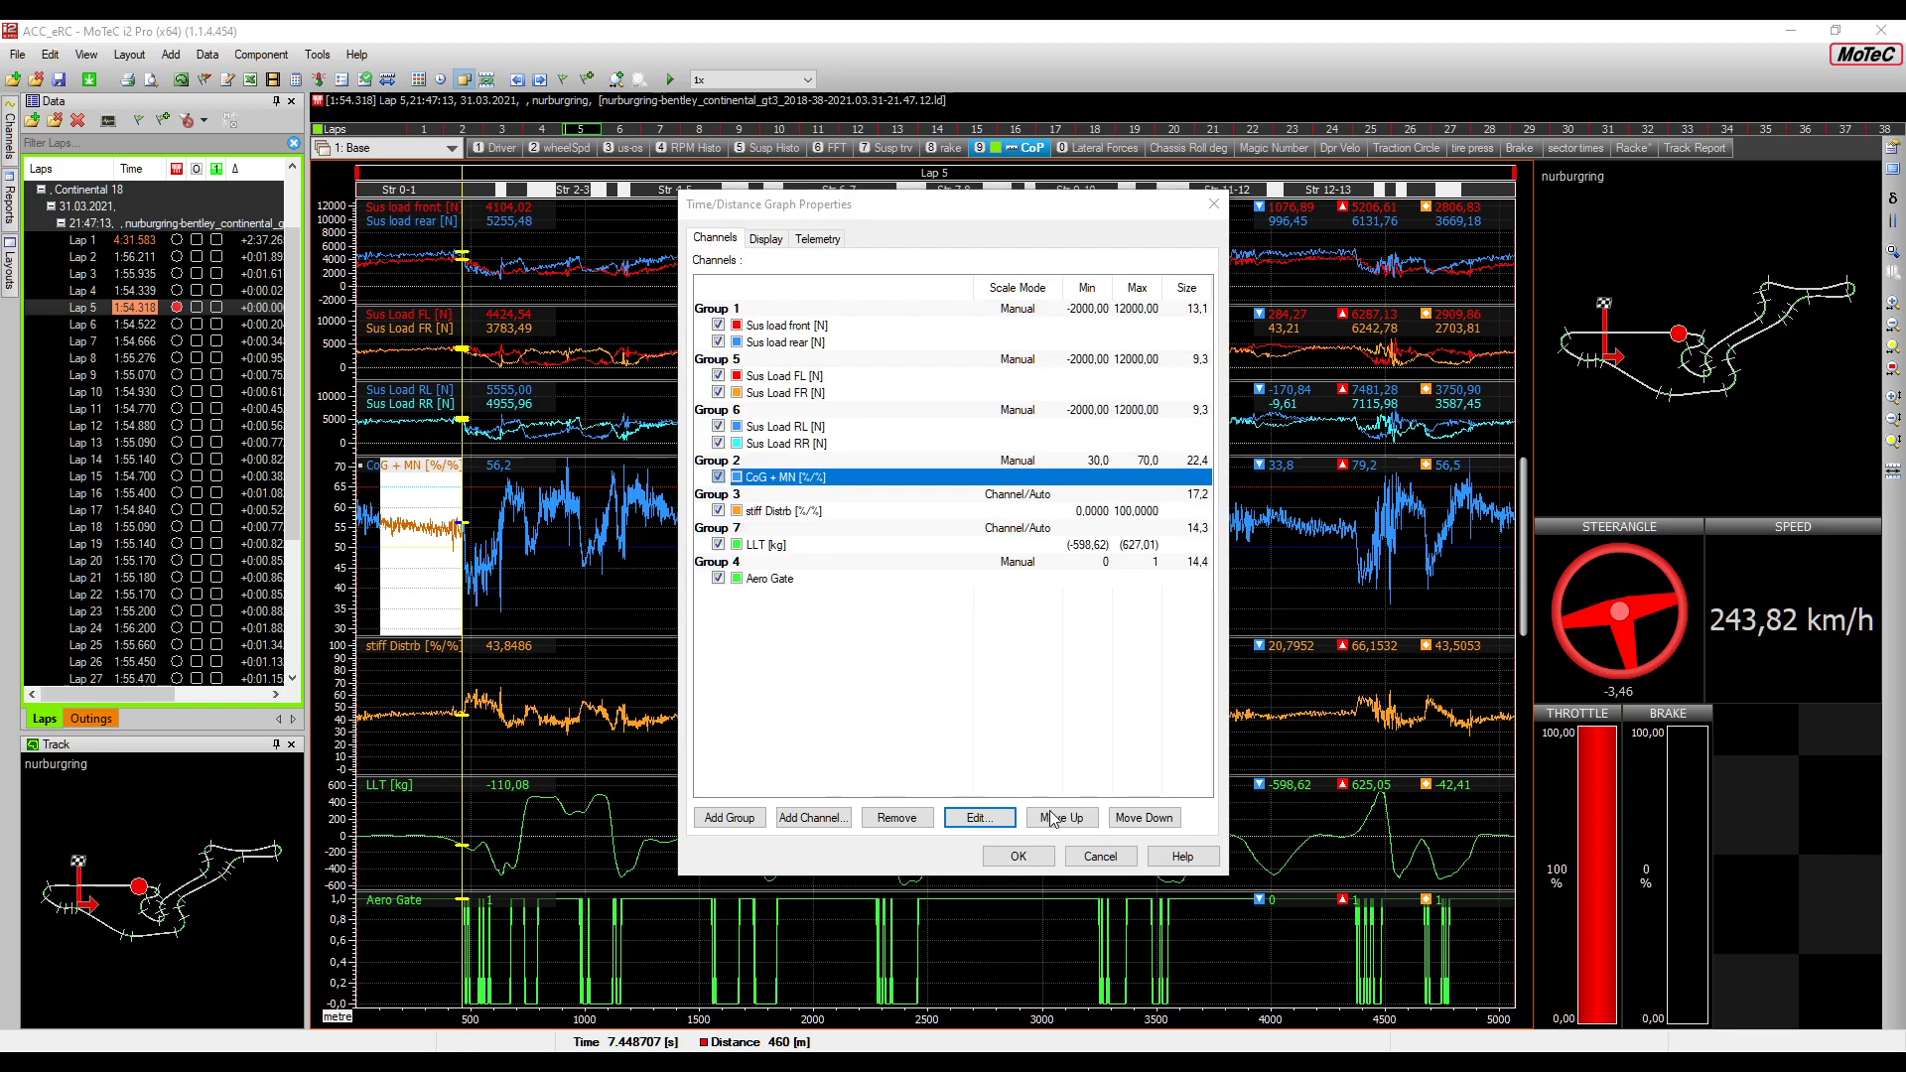
{"action": "left_click", "coordinate": [1097, 856]}
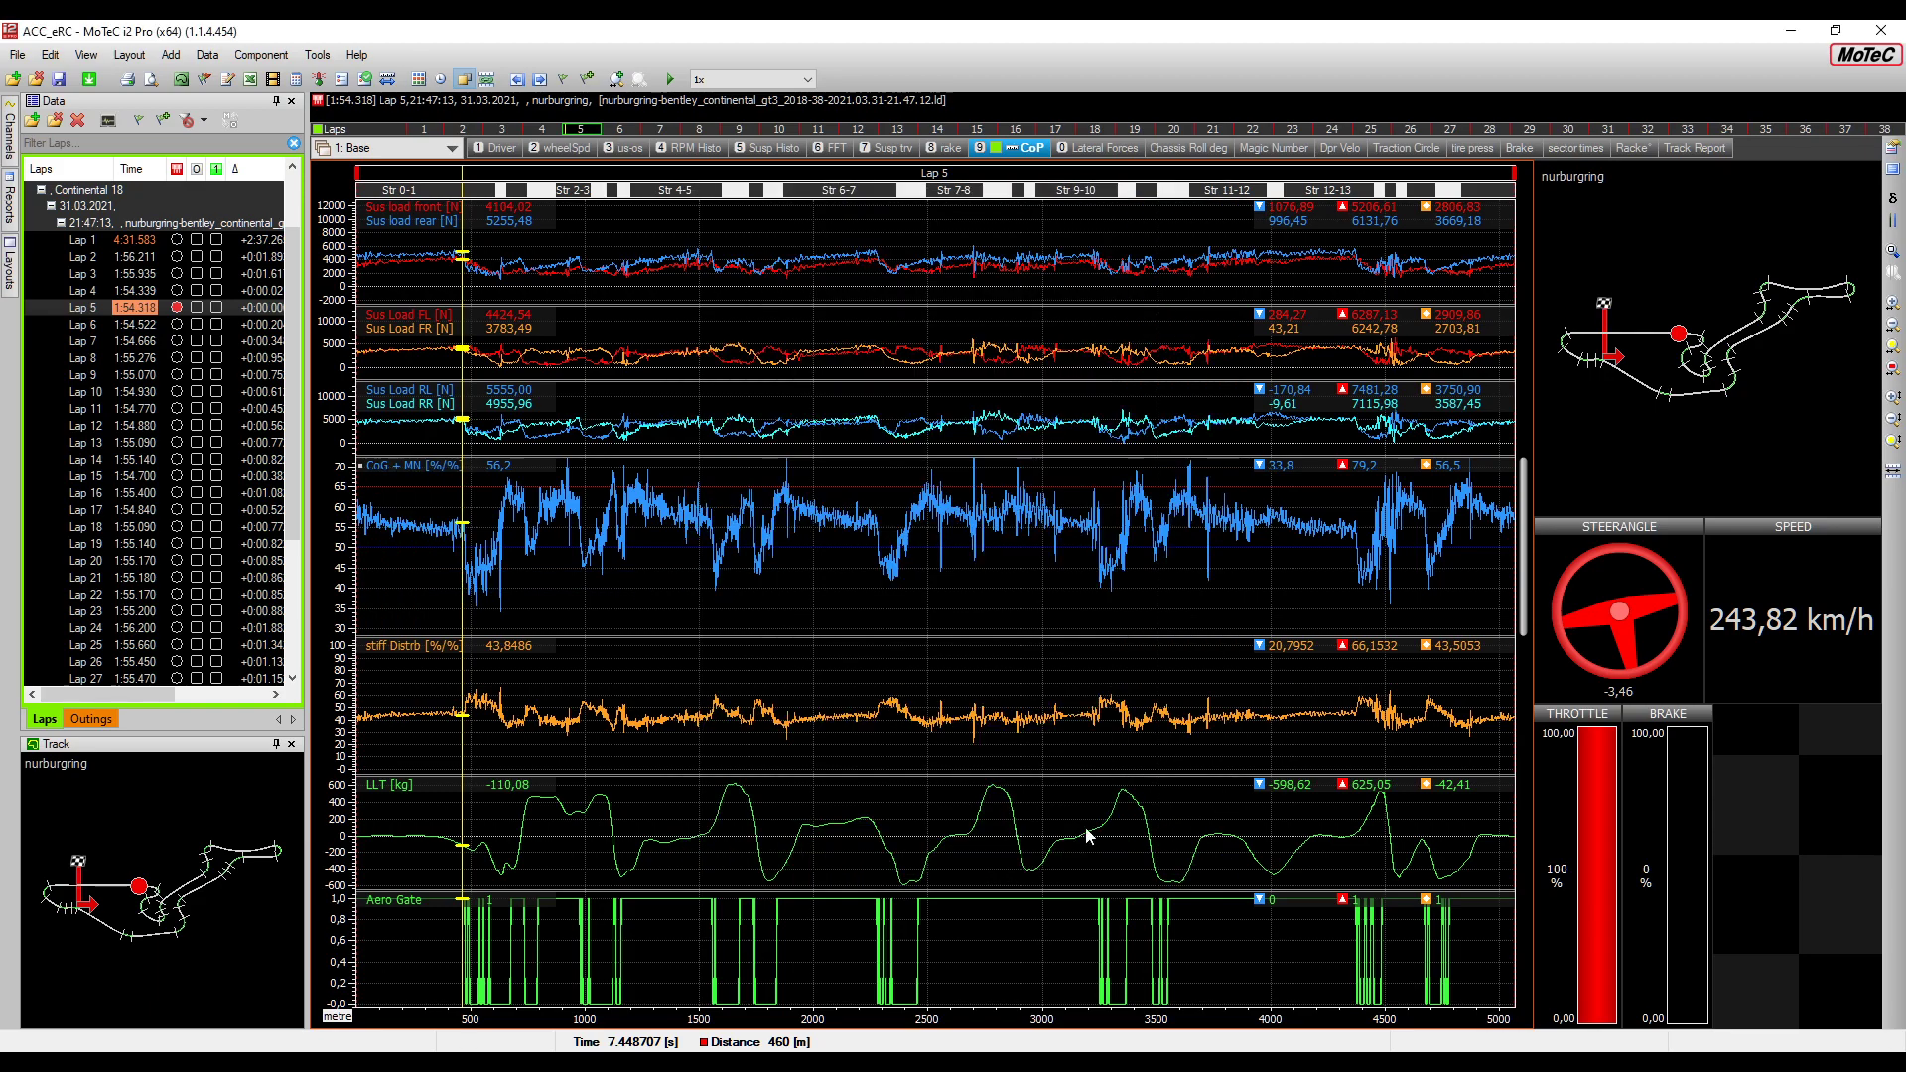
Set the cursor at the end of straight 12-13 in the Susp trv worksheet, and examine that straight's CoG + MN trace in CoP
{"action": "left_click", "coordinate": [890, 148]}
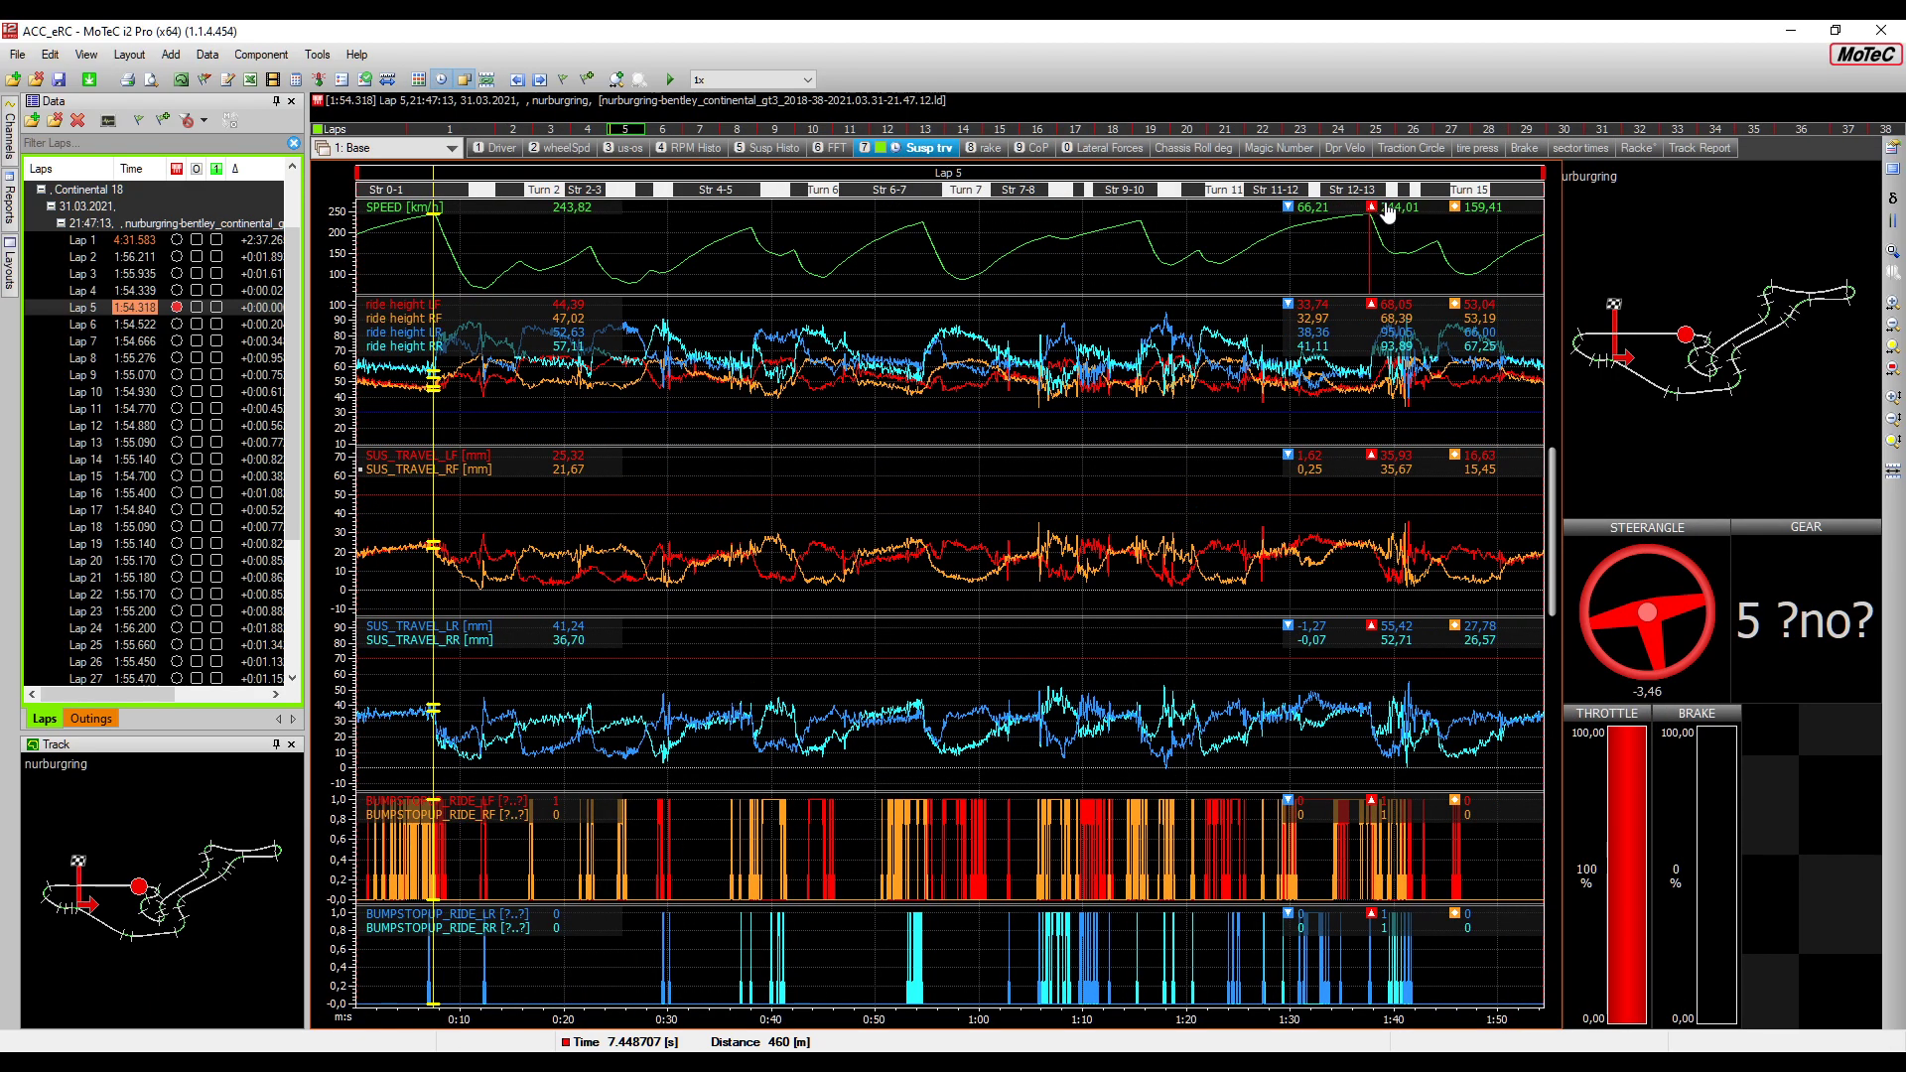
{"action": "left_click", "coordinate": [1367, 240]}
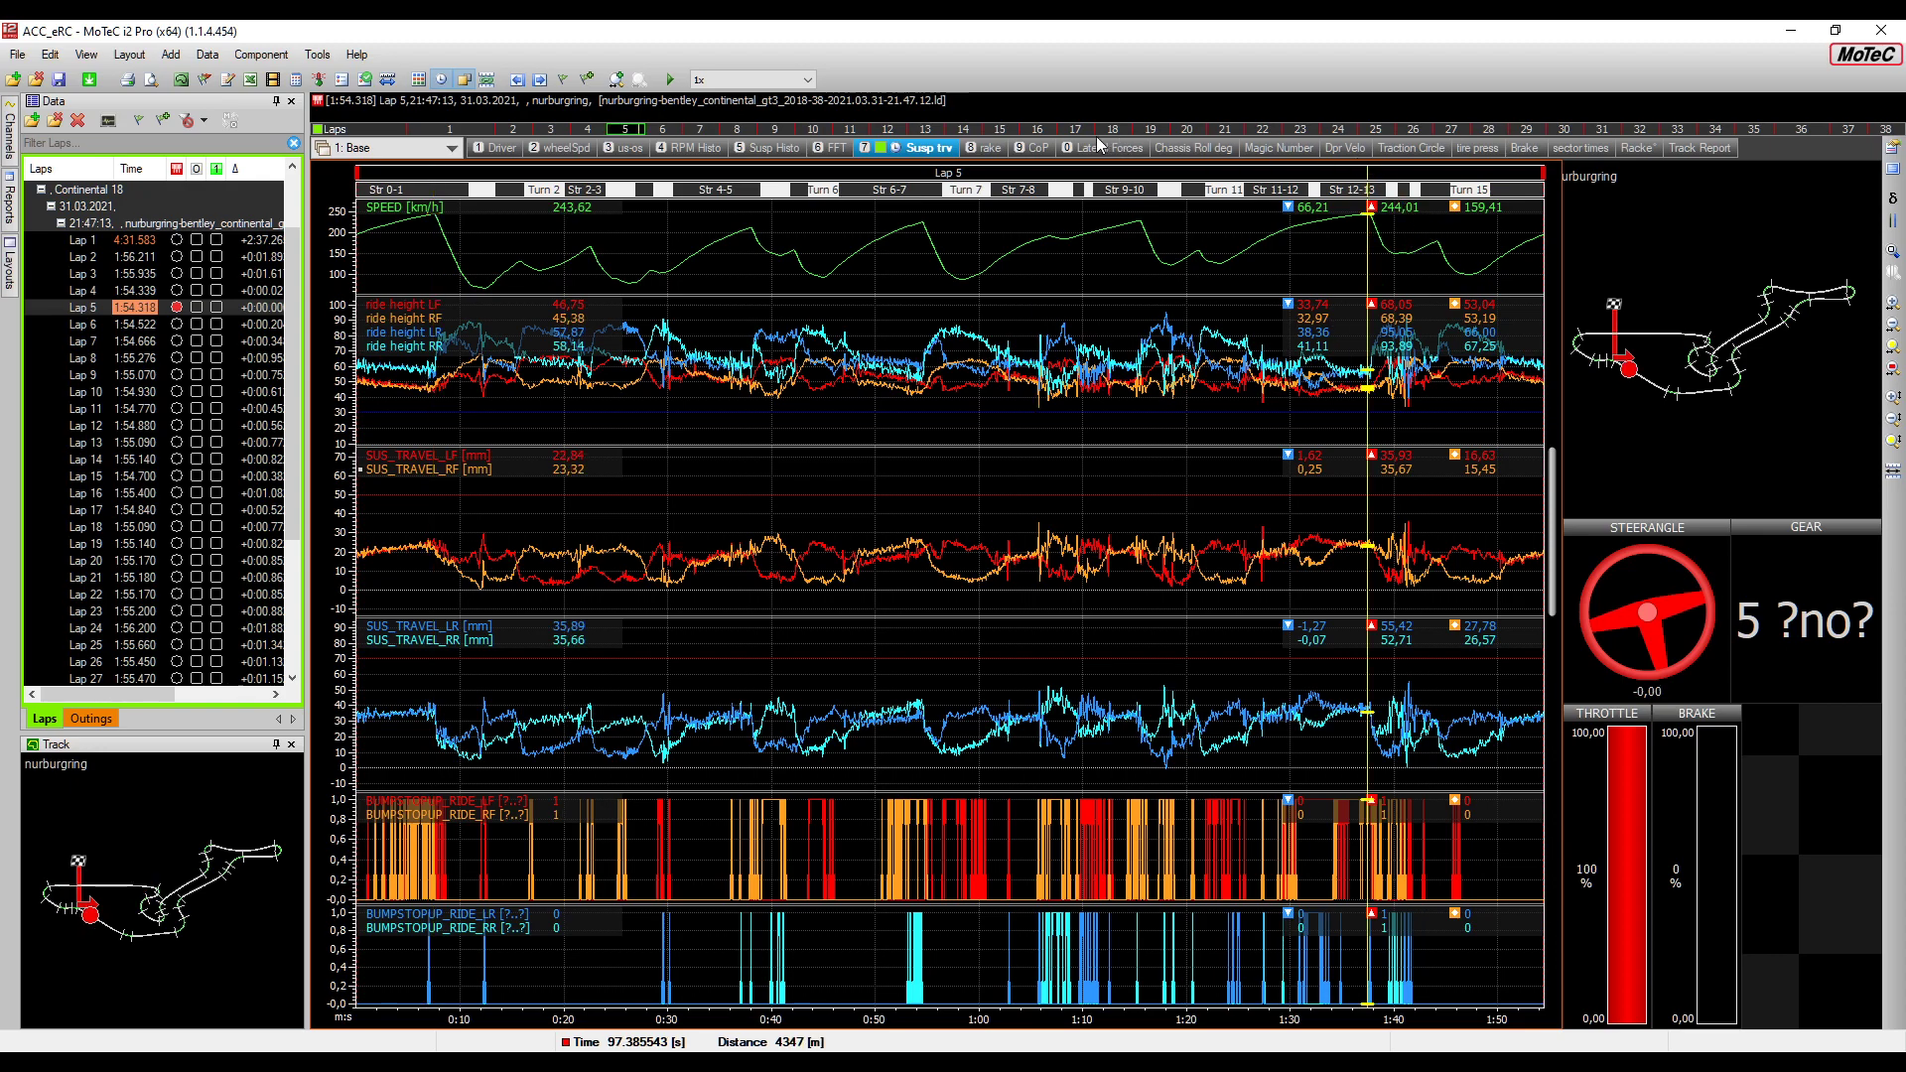
{"action": "left_click", "coordinate": [1033, 149]}
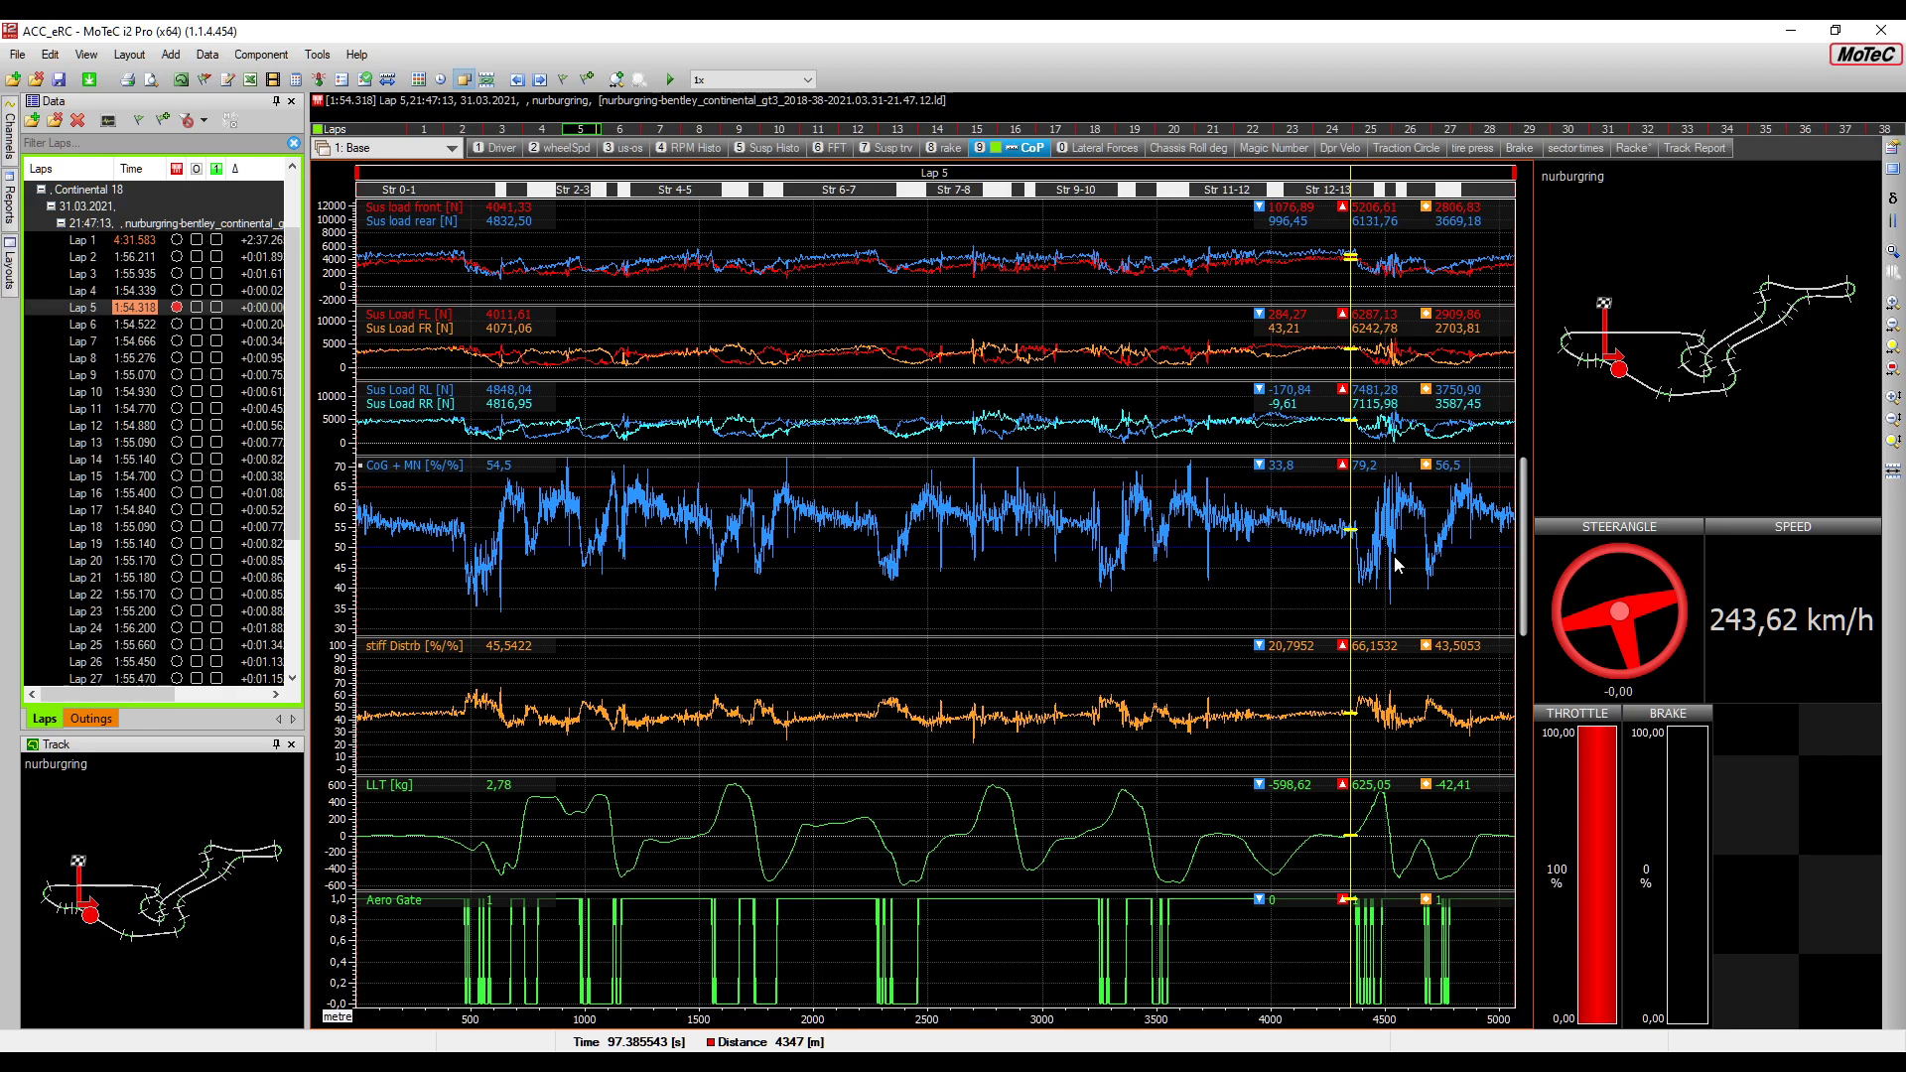
{"action": "left_click_drag", "start_coordinate": [1352, 580], "coordinate": [1267, 599]}
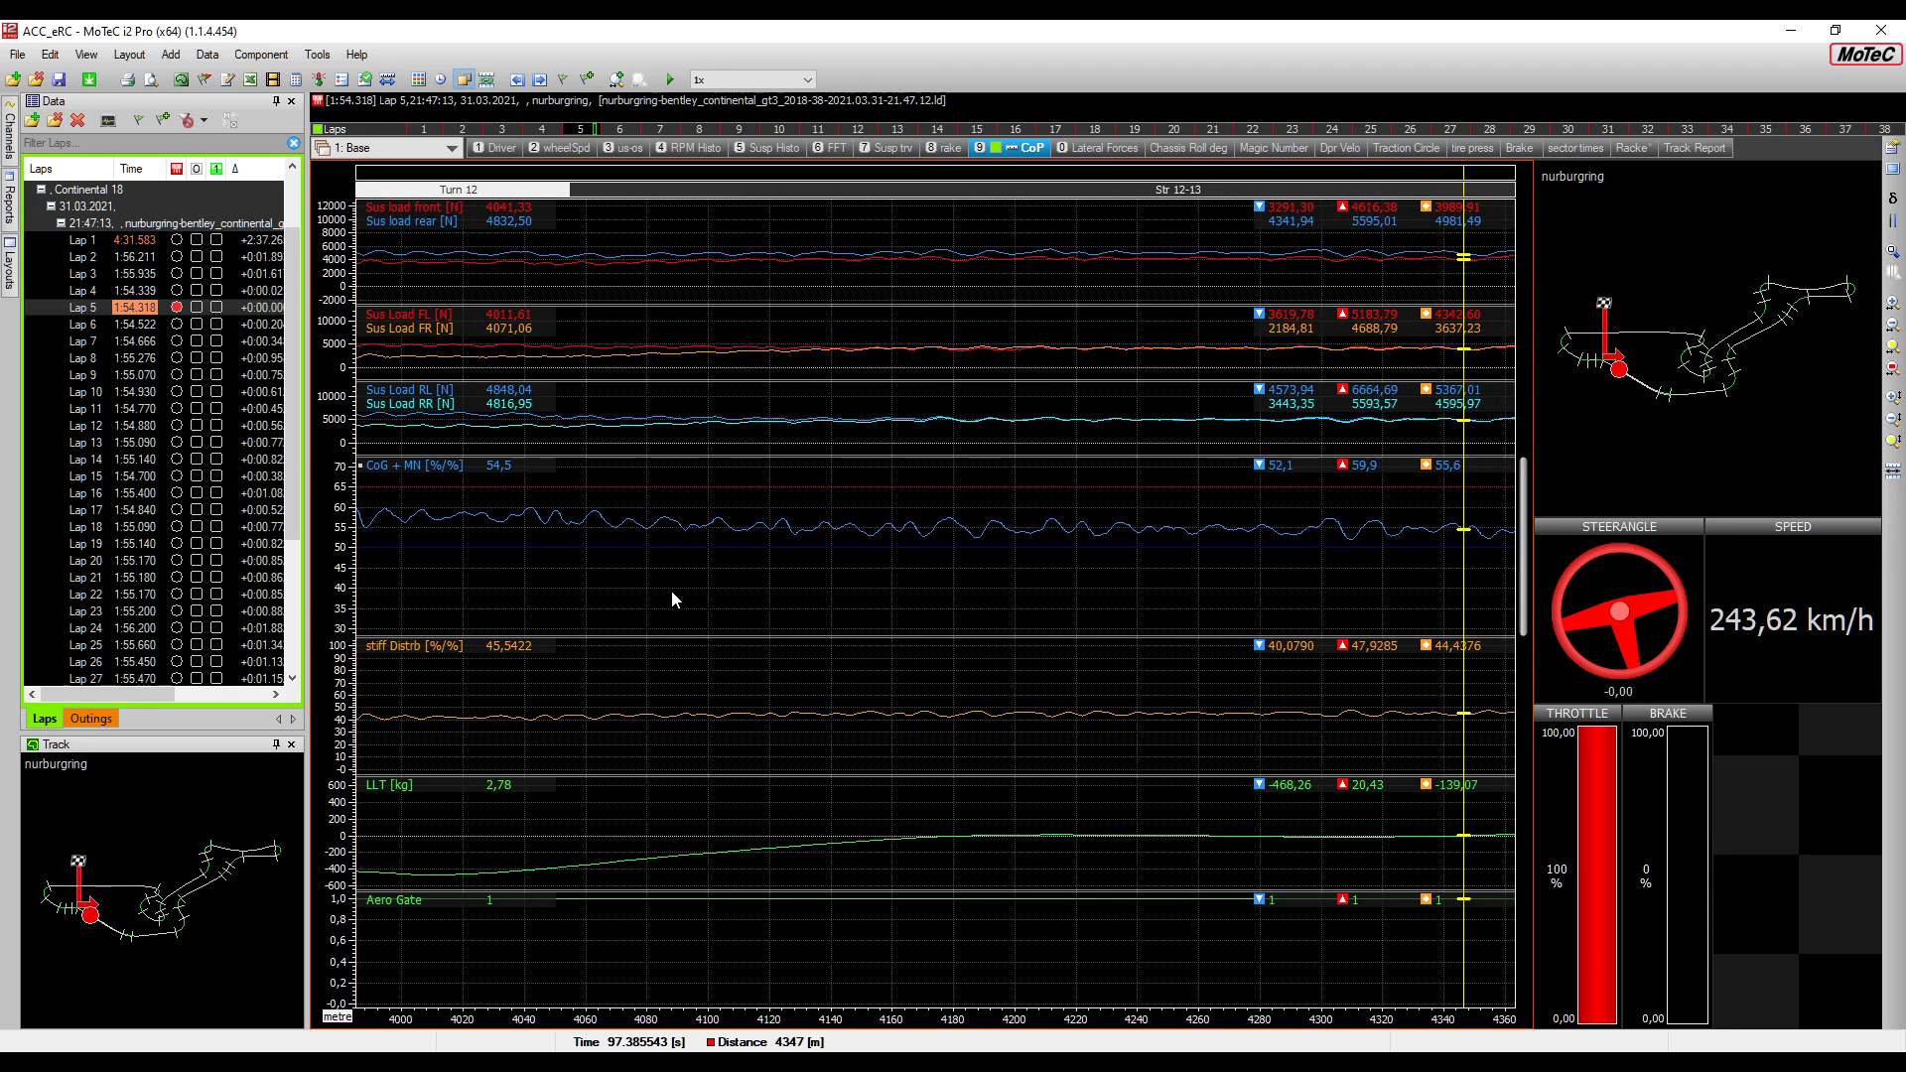
{"action": "key", "text": "End"}
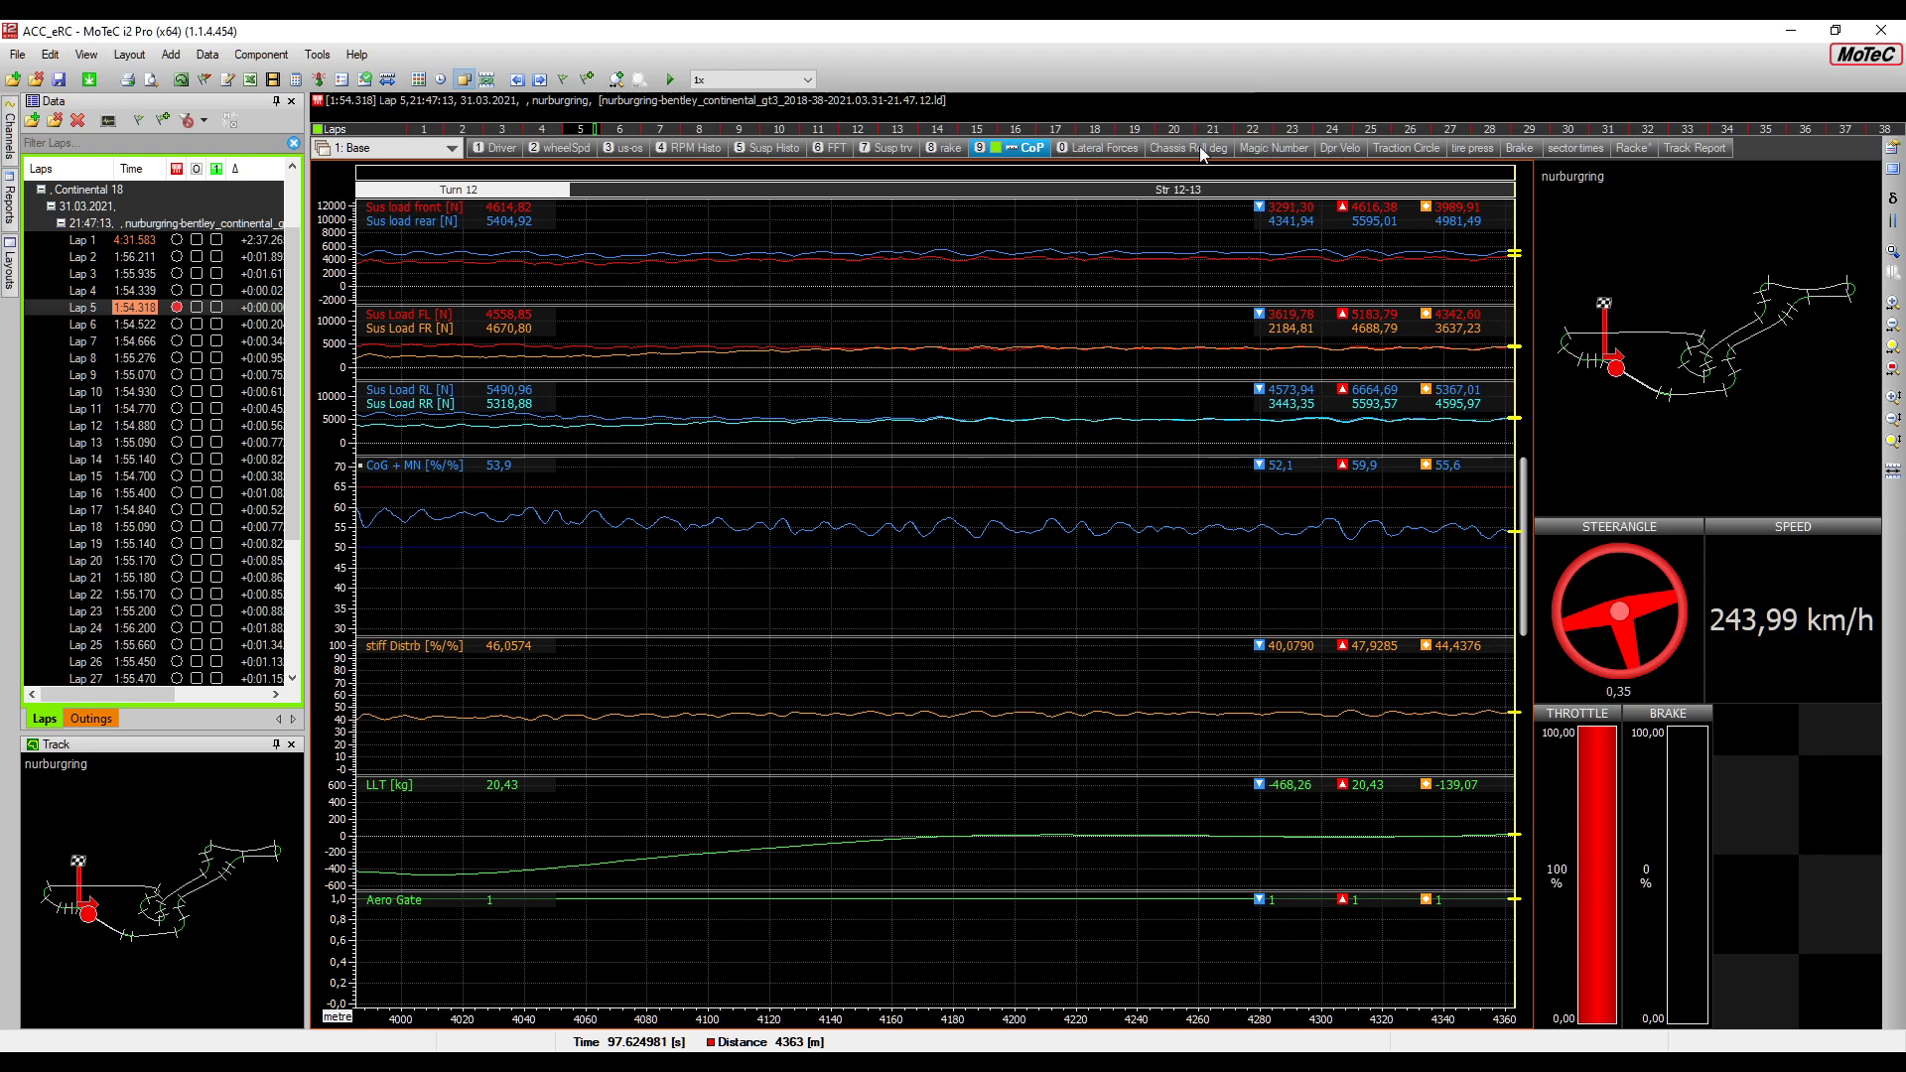
Compare the average MN values across the Nürburgring laps in the Magic Number worksheet, selecting the Lap 34 value
{"action": "left_click", "coordinate": [1251, 149]}
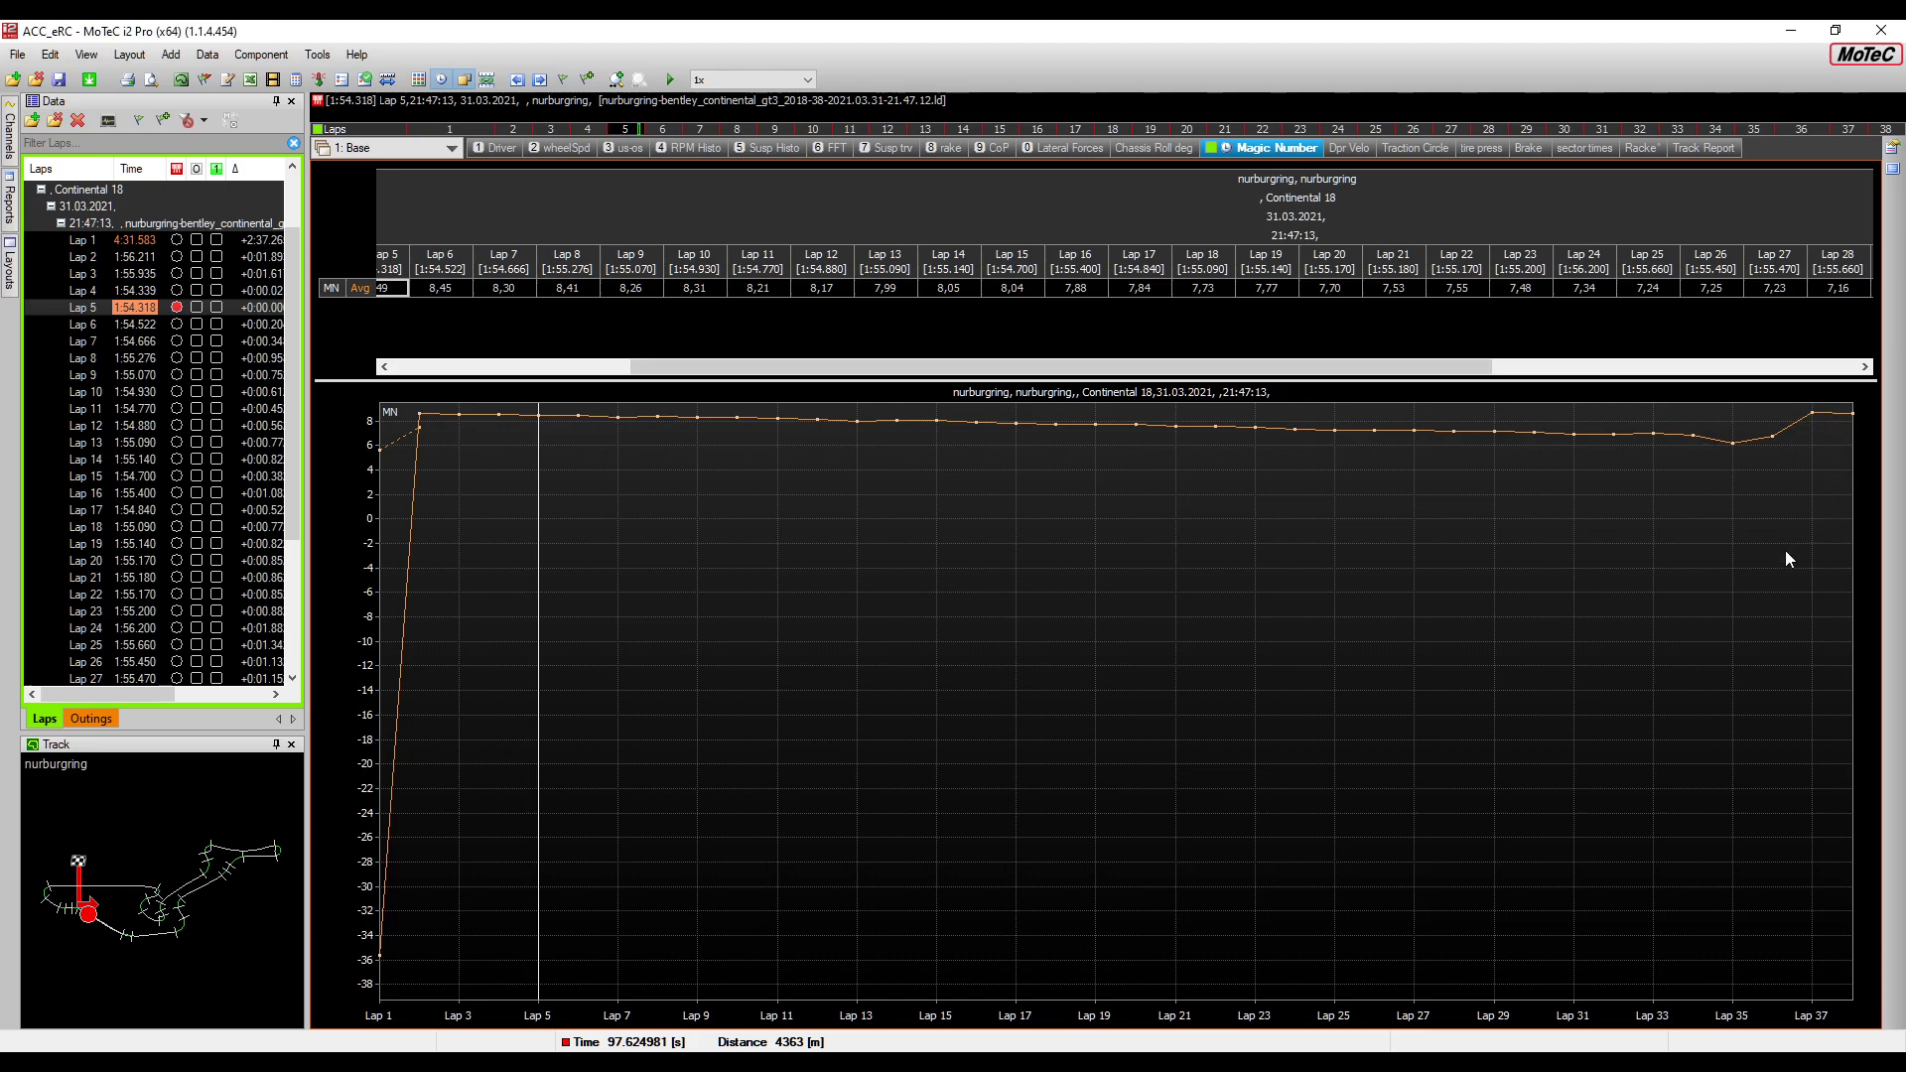
{"action": "scroll", "coordinate": [1092, 361], "scroll_direction": "left", "scroll_amount": 5}
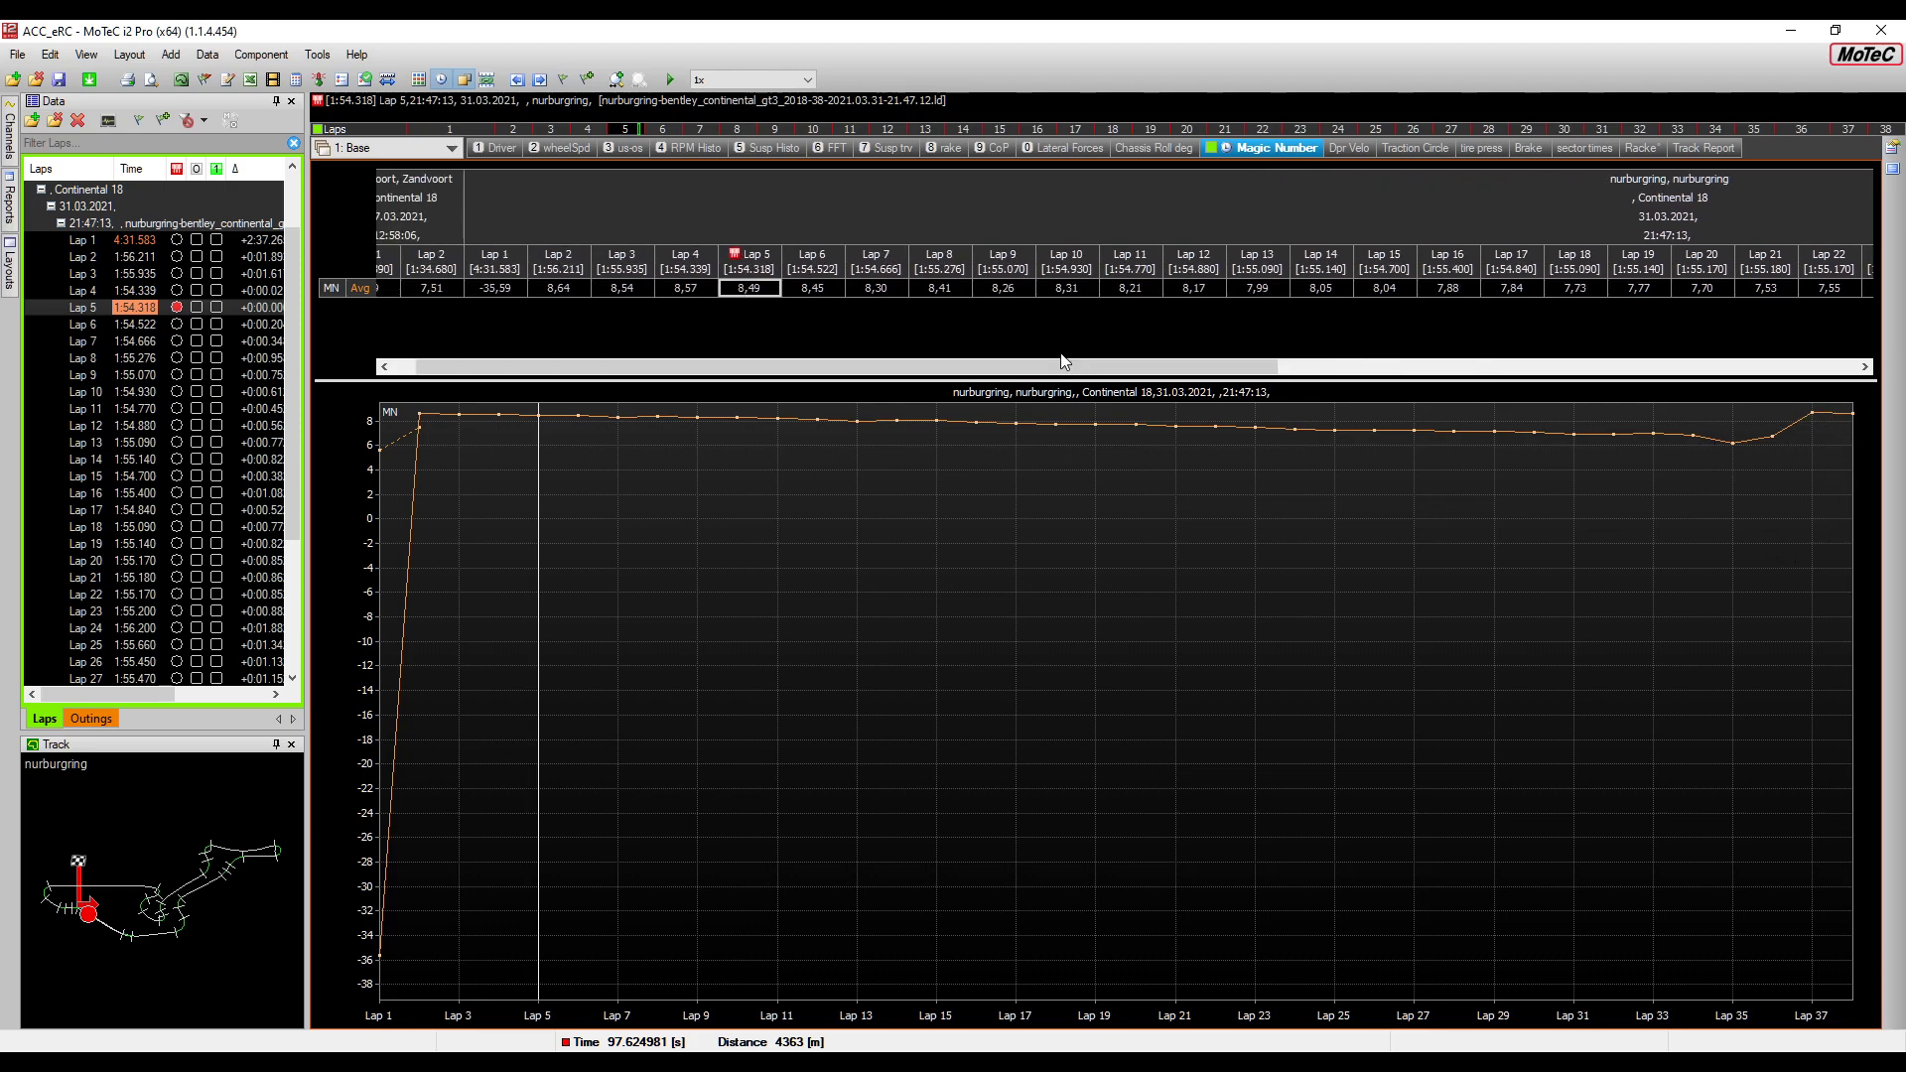
{"action": "scroll", "coordinate": [1064, 361], "scroll_direction": "left", "scroll_amount": 1}
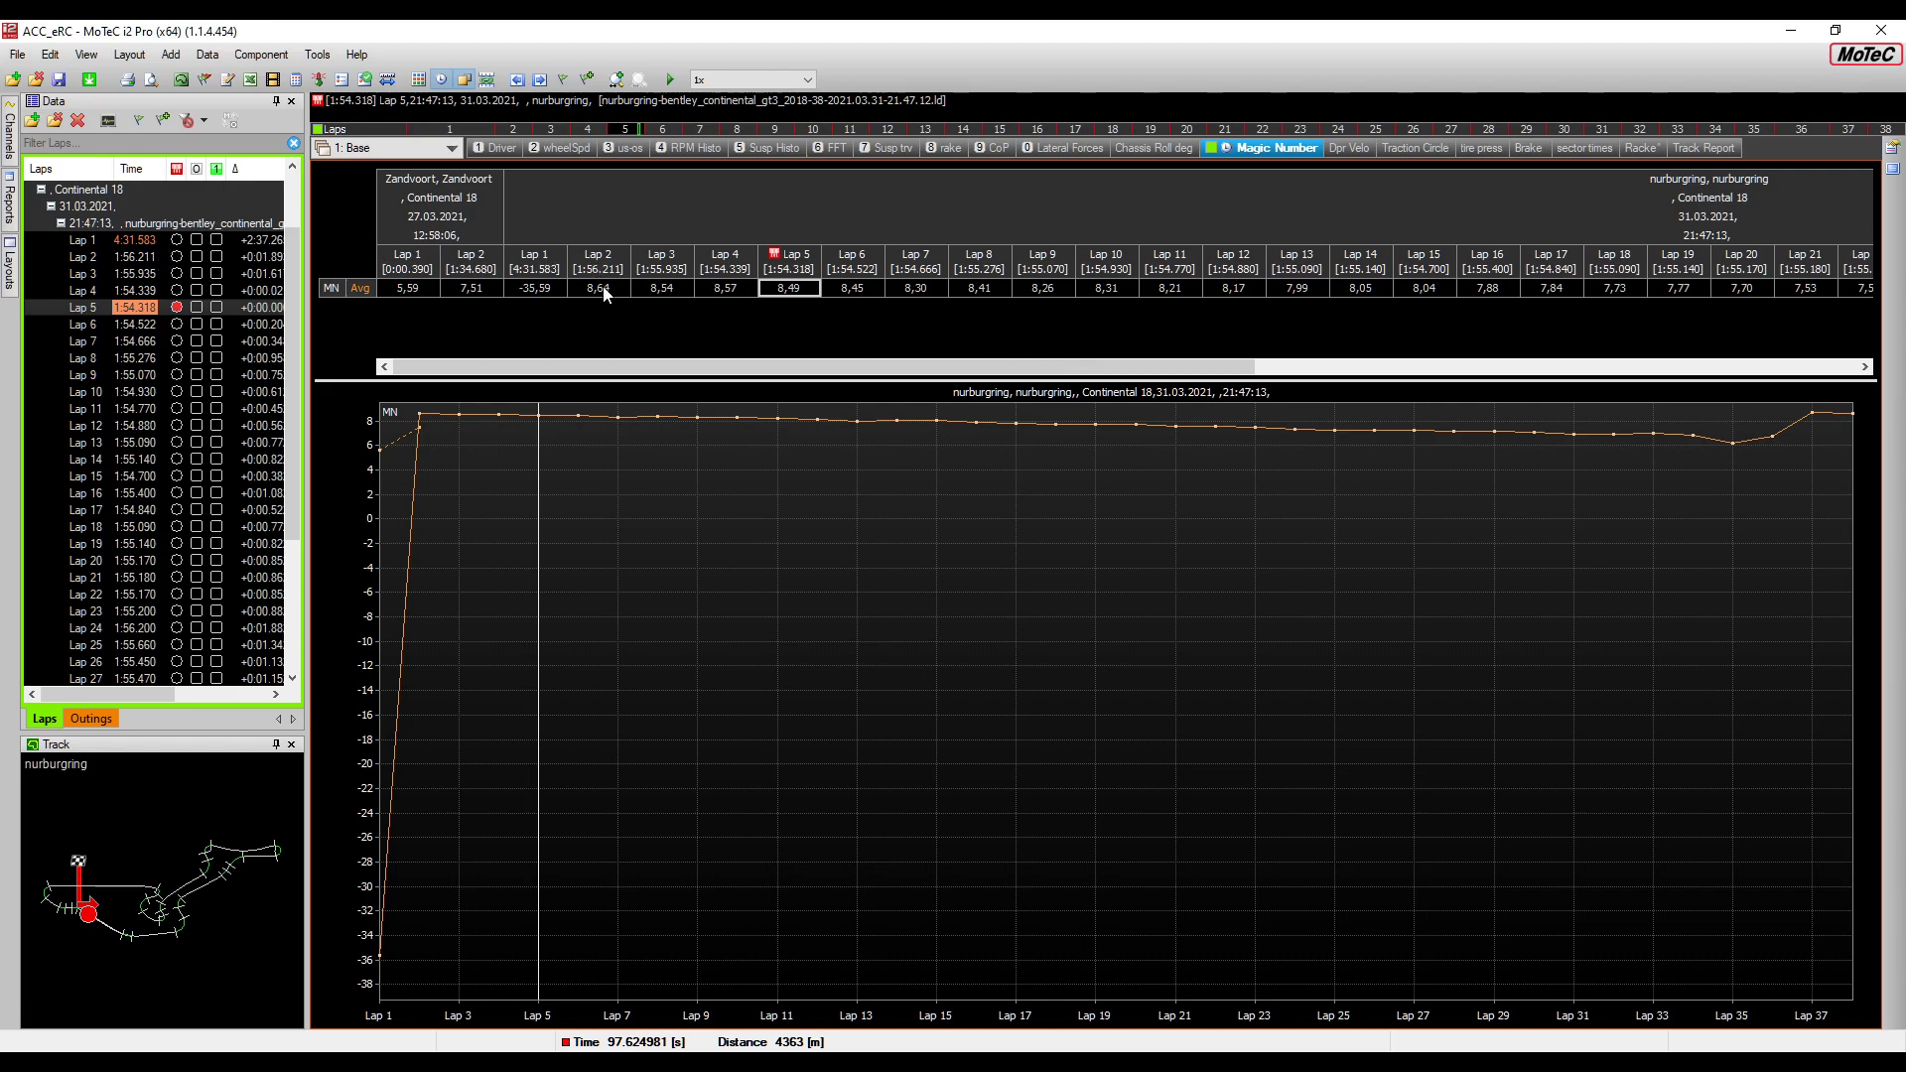
{"action": "scroll", "coordinate": [1093, 310], "scroll_direction": "right", "scroll_amount": 5}
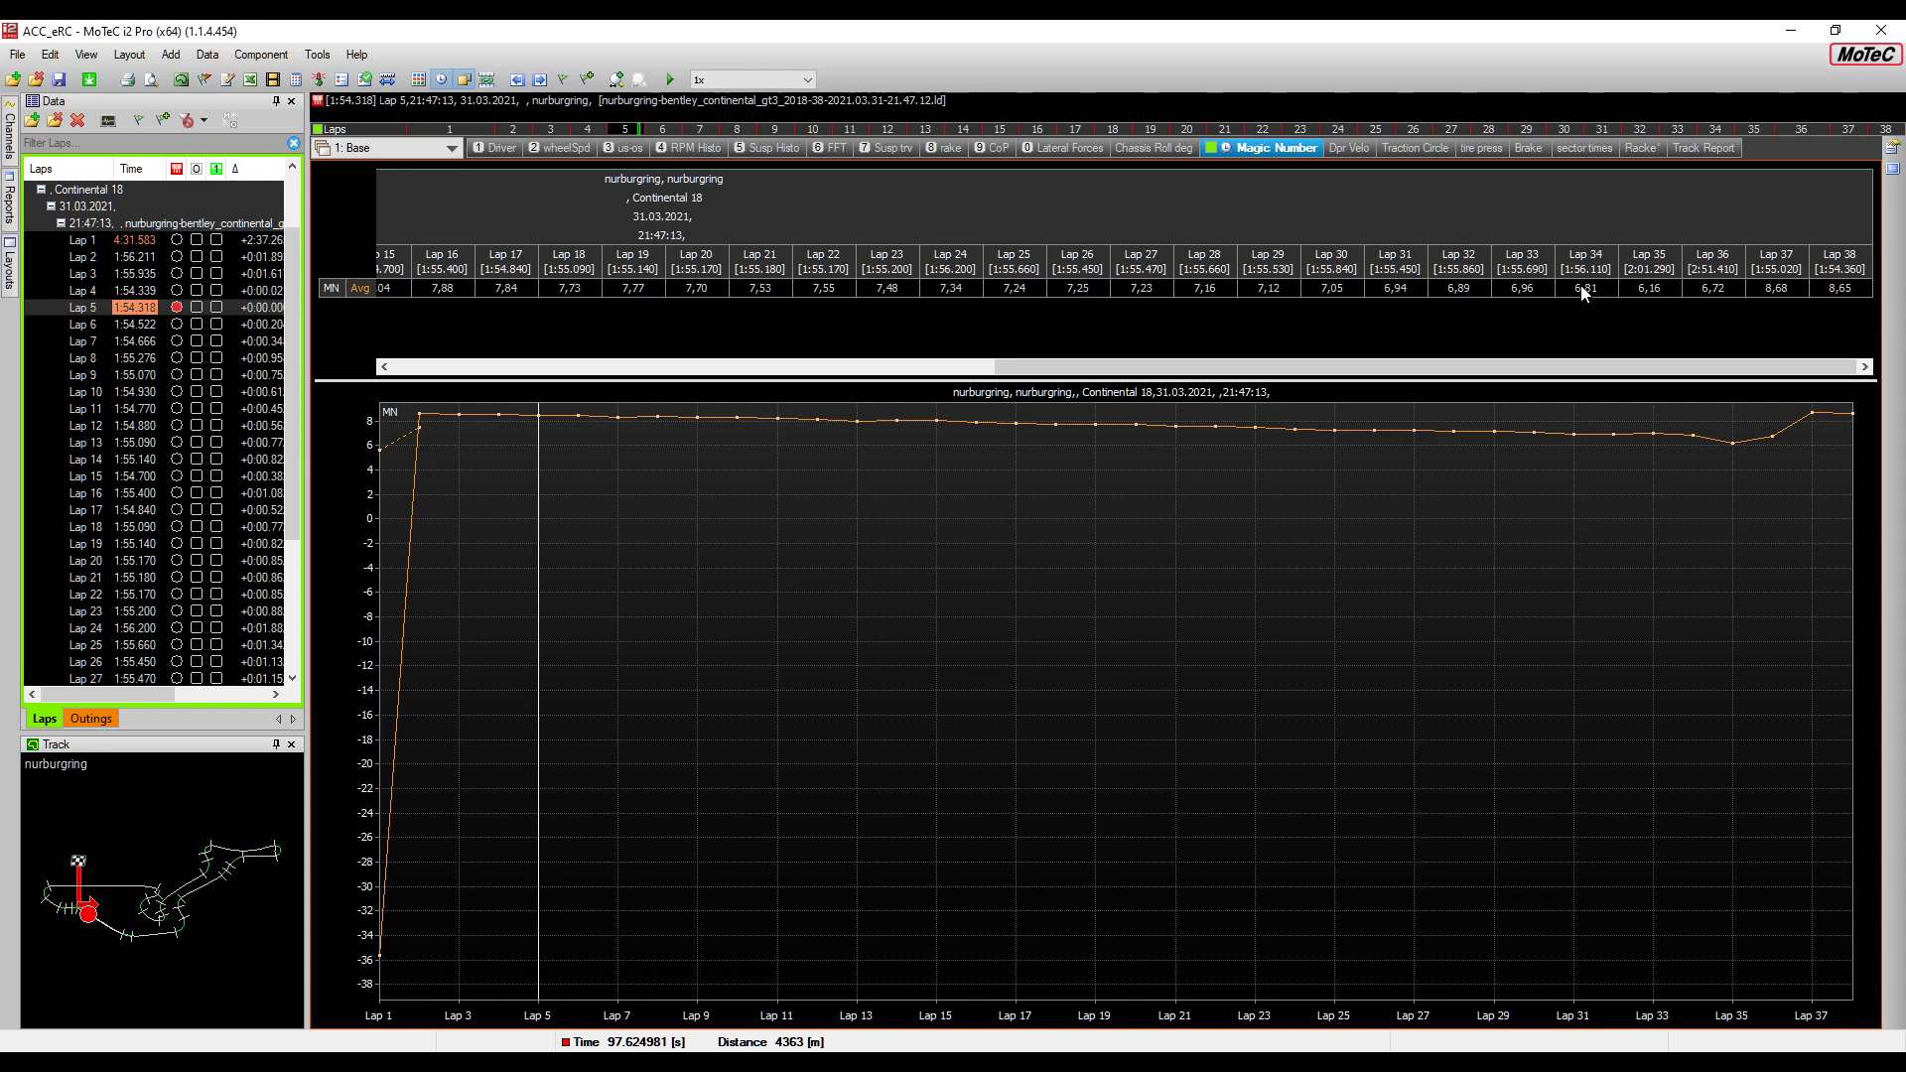
{"action": "scroll", "coordinate": [264, 482], "scroll_direction": "down", "scroll_amount": 3}
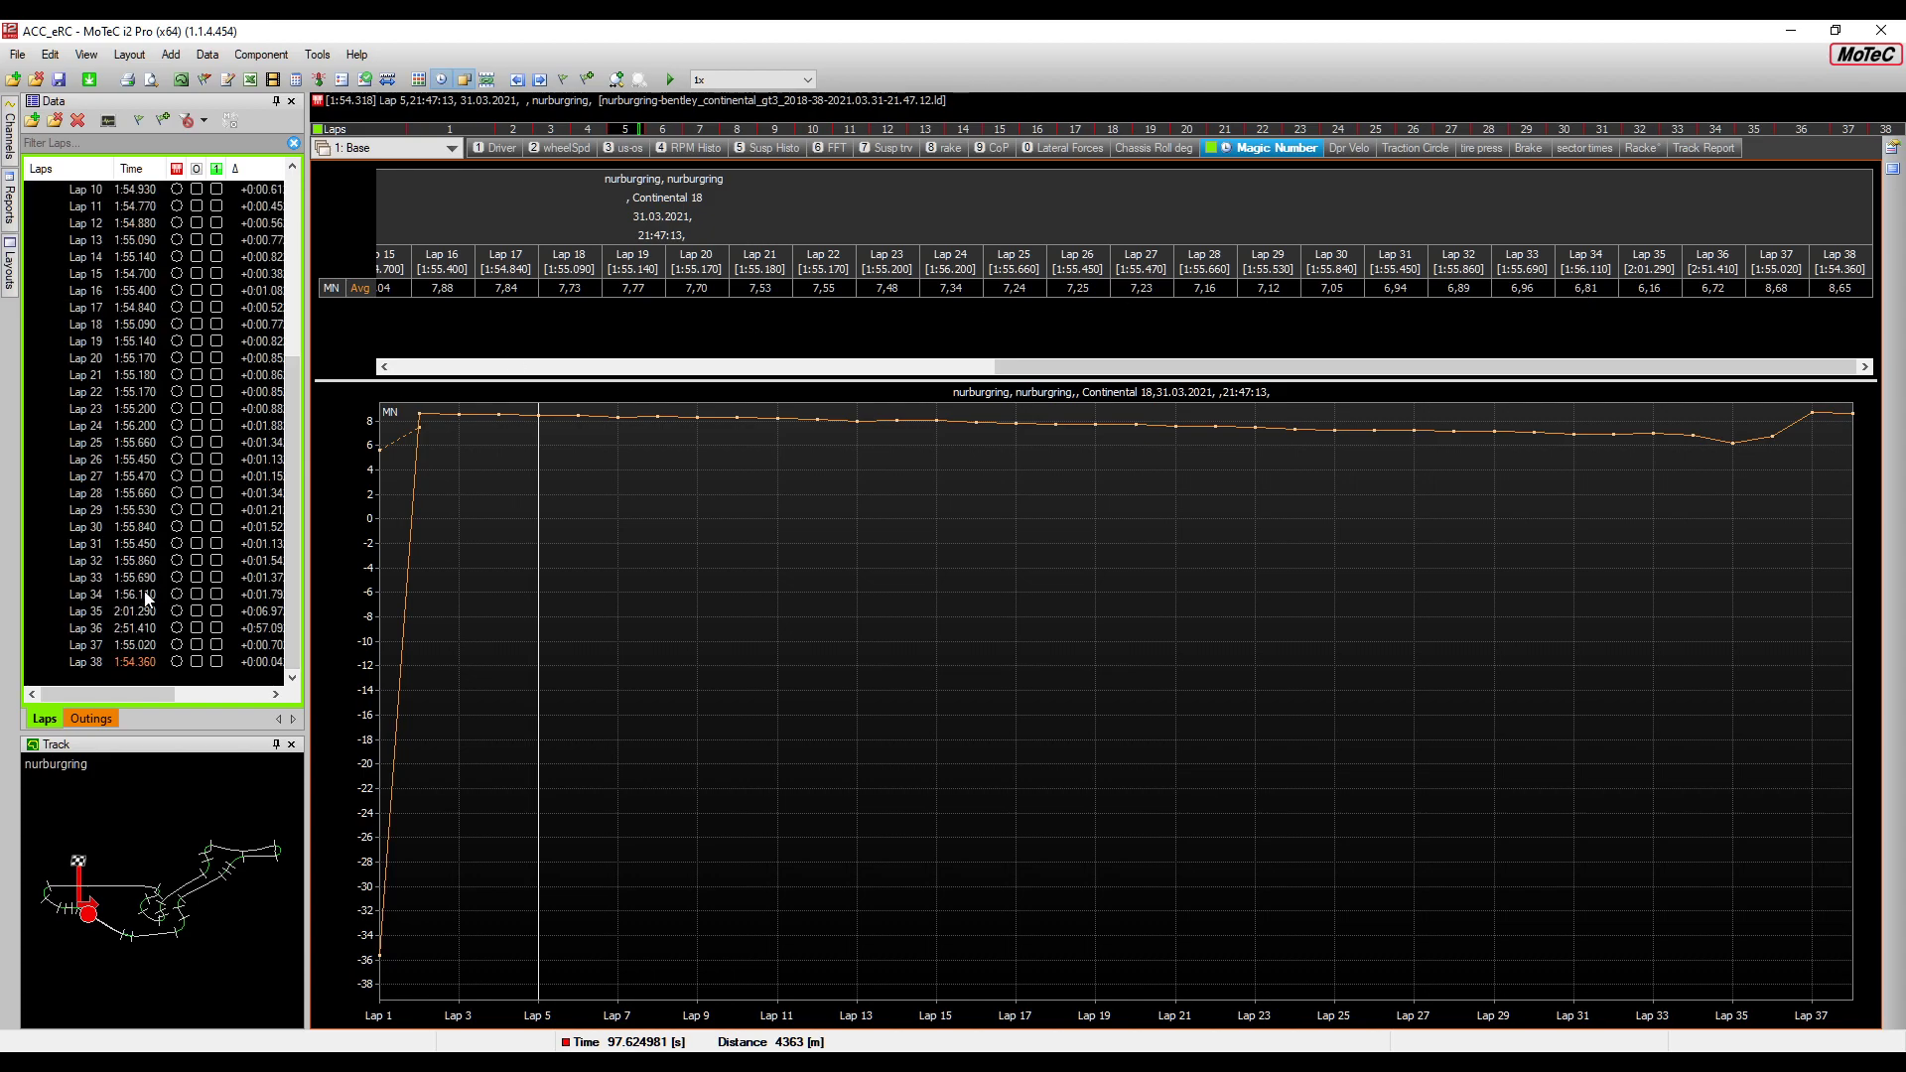
{"action": "left_click", "coordinate": [1587, 287]}
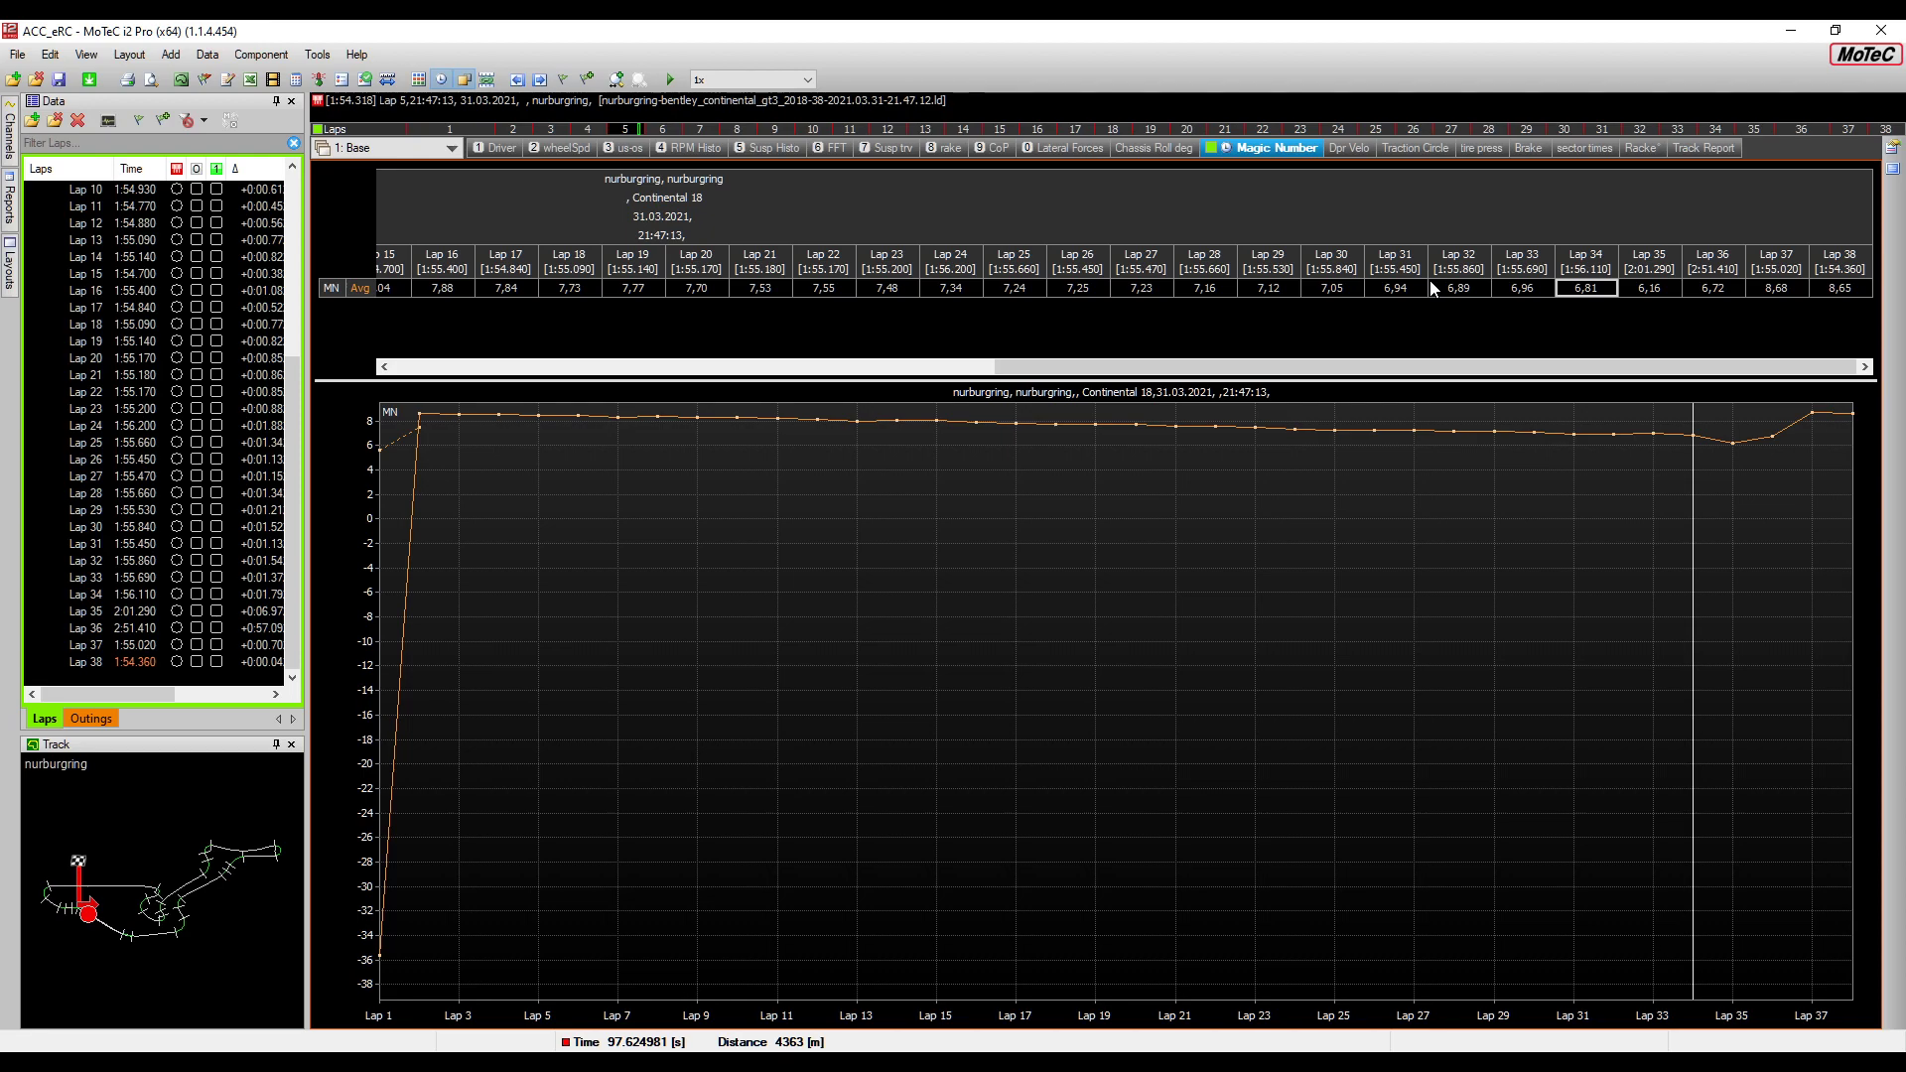
{"action": "scroll", "coordinate": [1432, 290], "scroll_direction": "up", "scroll_amount": 5}
{"action": "scroll", "coordinate": [1431, 289], "scroll_direction": "up", "scroll_amount": 2}
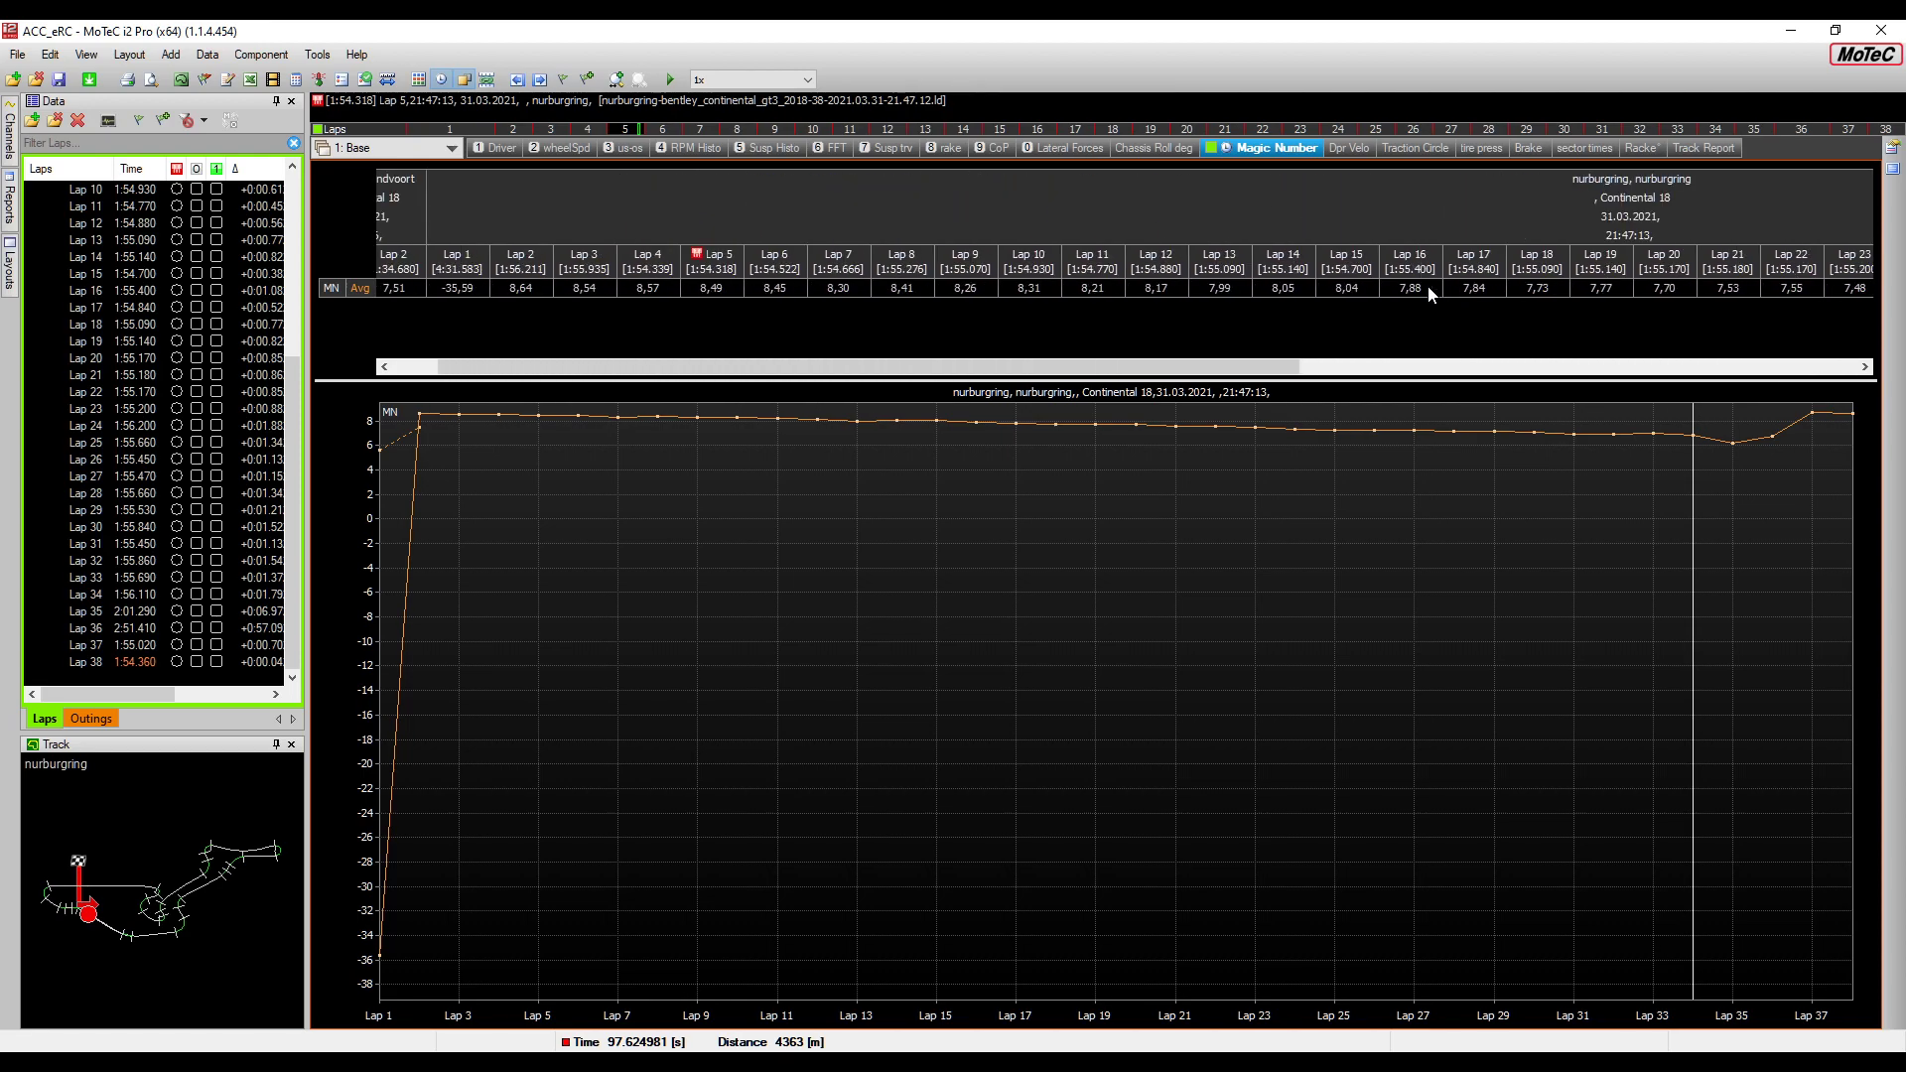
{"action": "scroll", "coordinate": [1432, 290], "scroll_direction": "down", "scroll_amount": 2}
{"action": "scroll", "coordinate": [1432, 292], "scroll_direction": "down", "scroll_amount": 3}
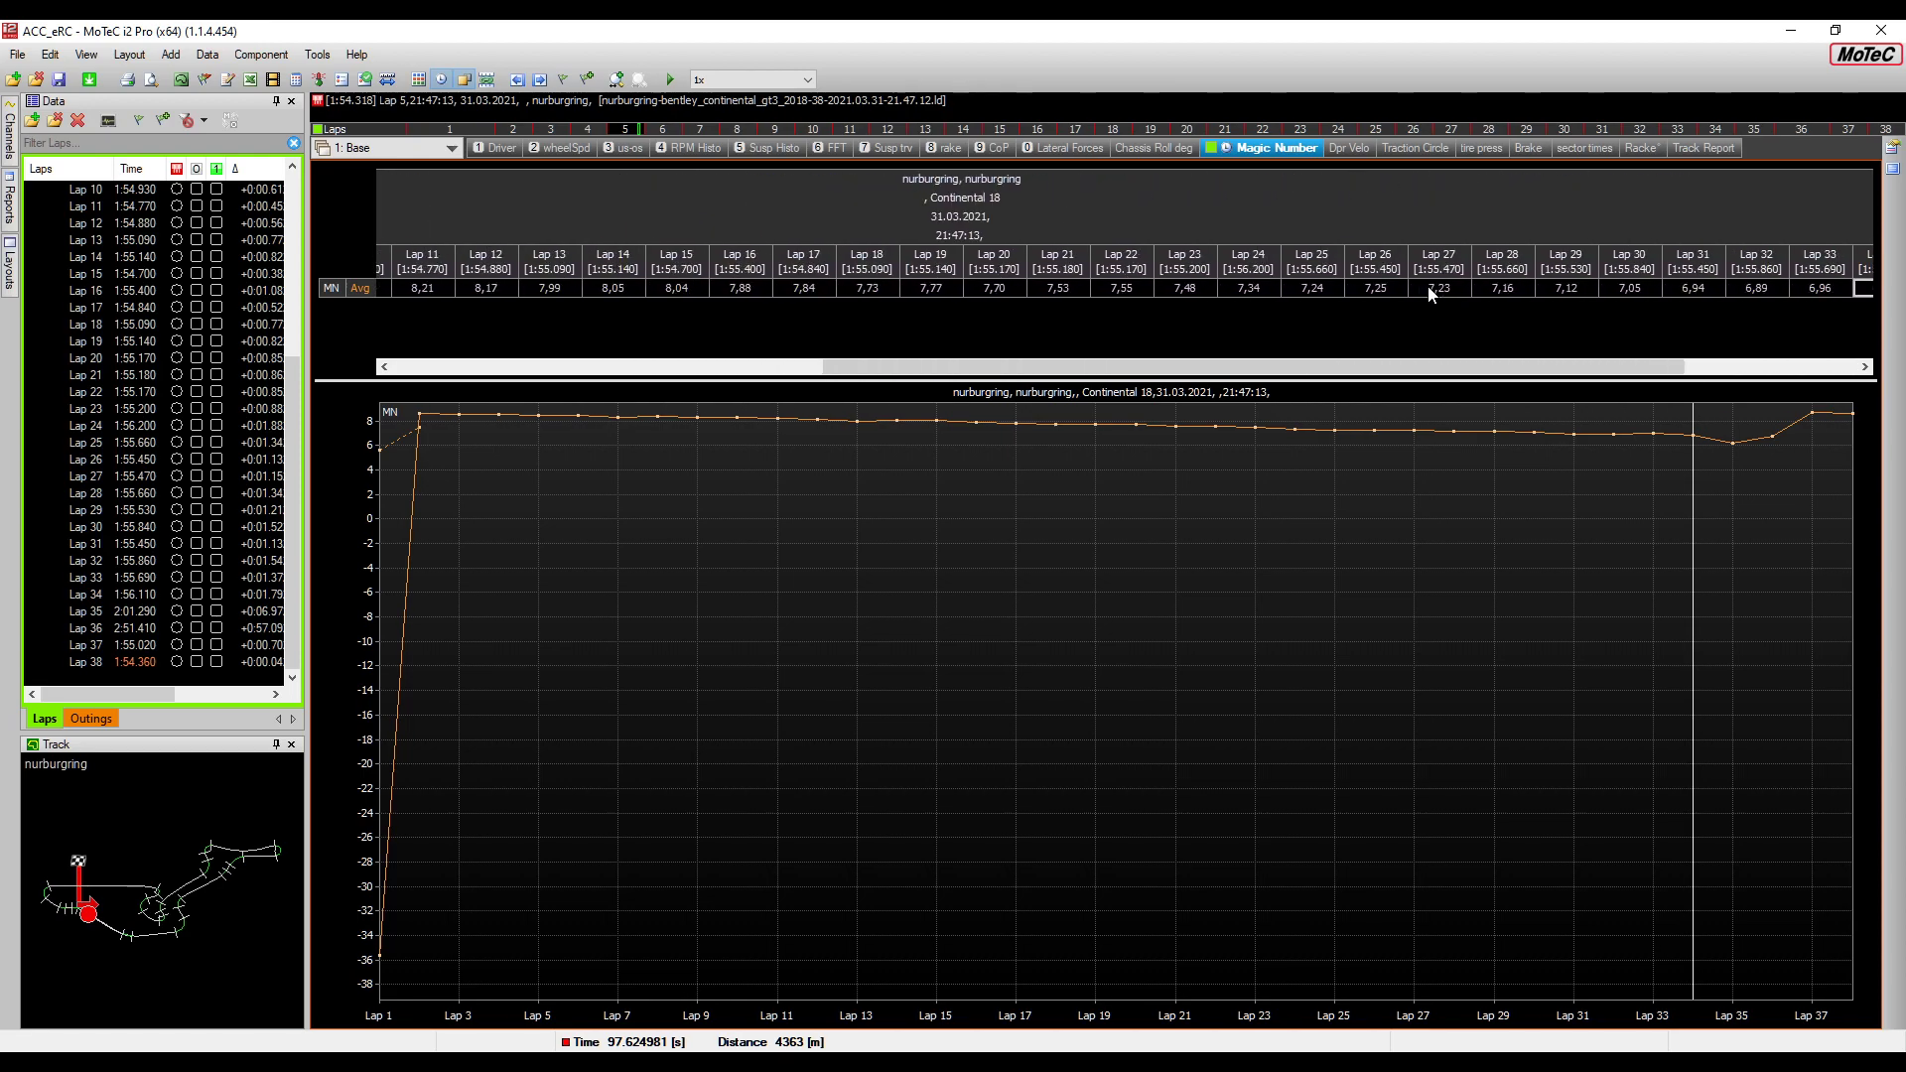
Examine Lap 5 in the CoP worksheet at two corners on the track map and across the range from Turn 12 to straight 14-15
{"action": "left_click", "coordinate": [1000, 149]}
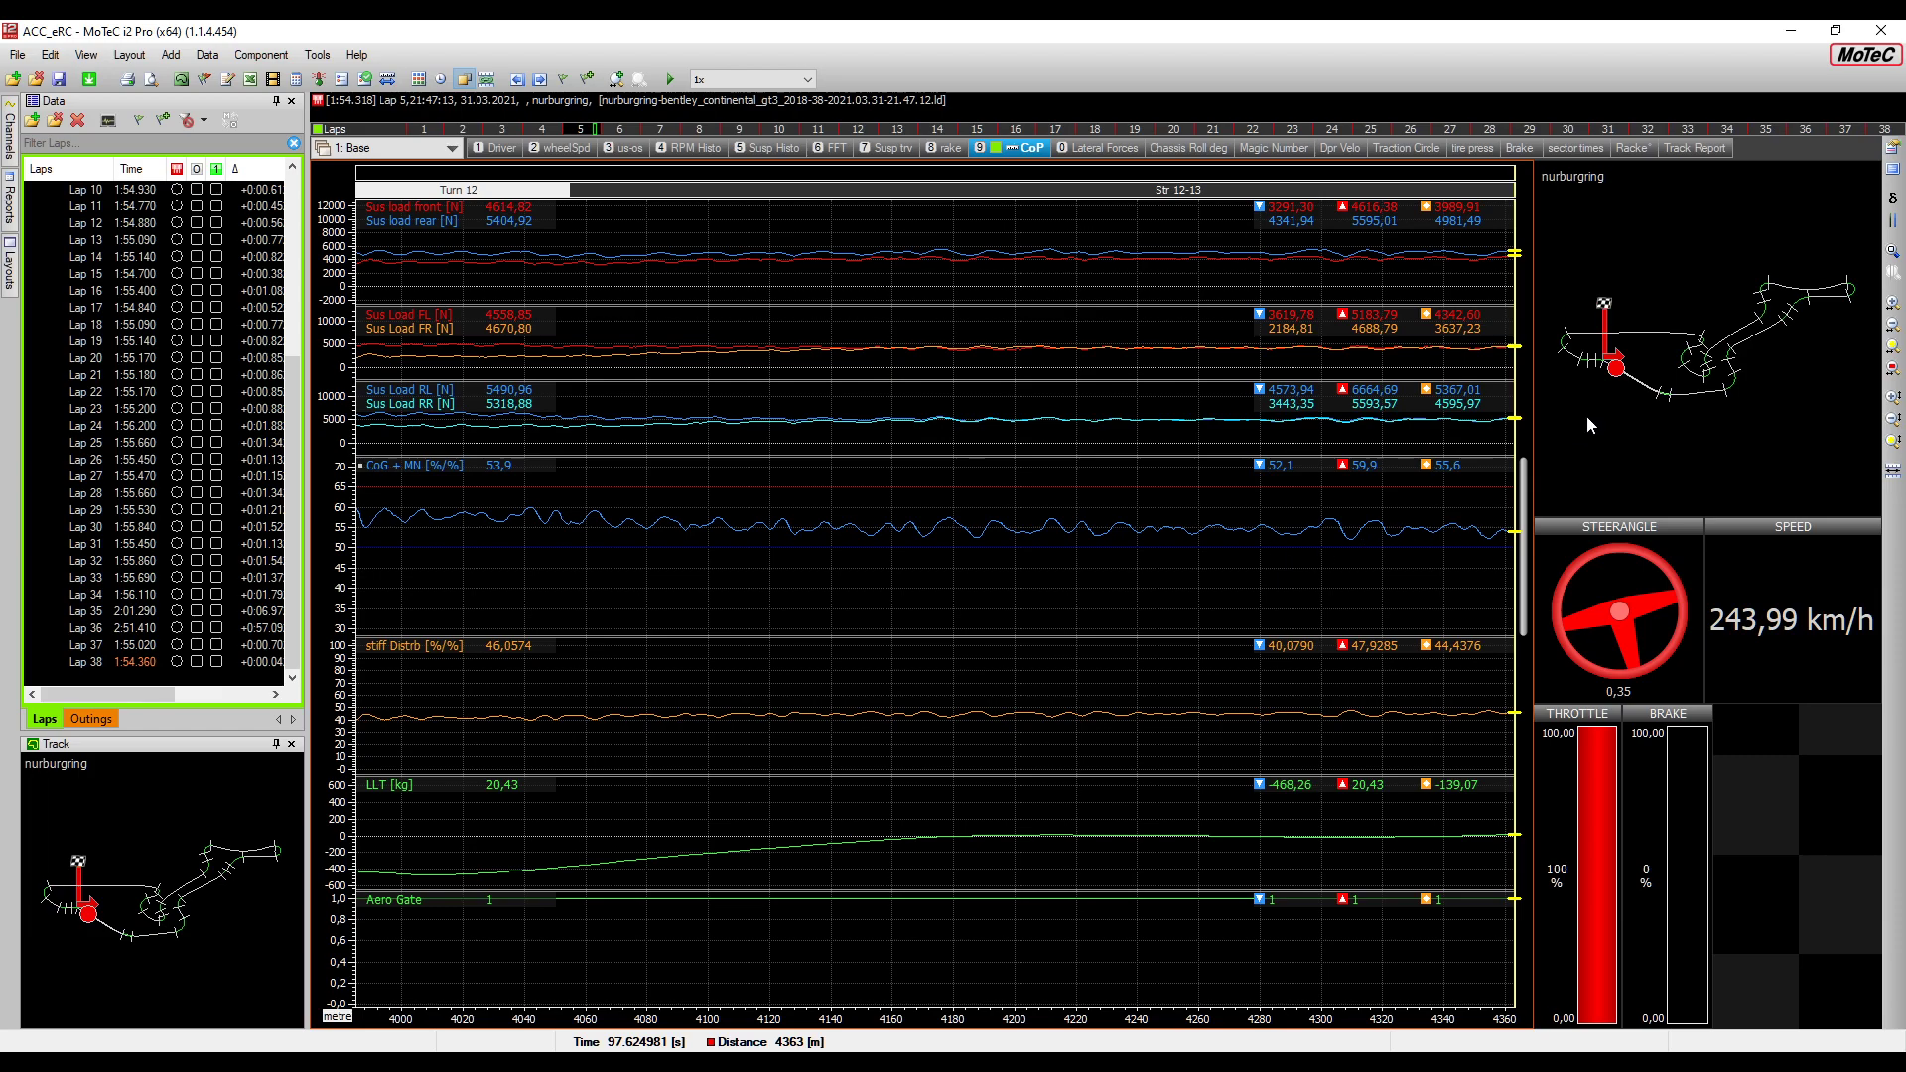
{"action": "scroll", "coordinate": [1775, 372], "scroll_direction": "up", "scroll_amount": 1}
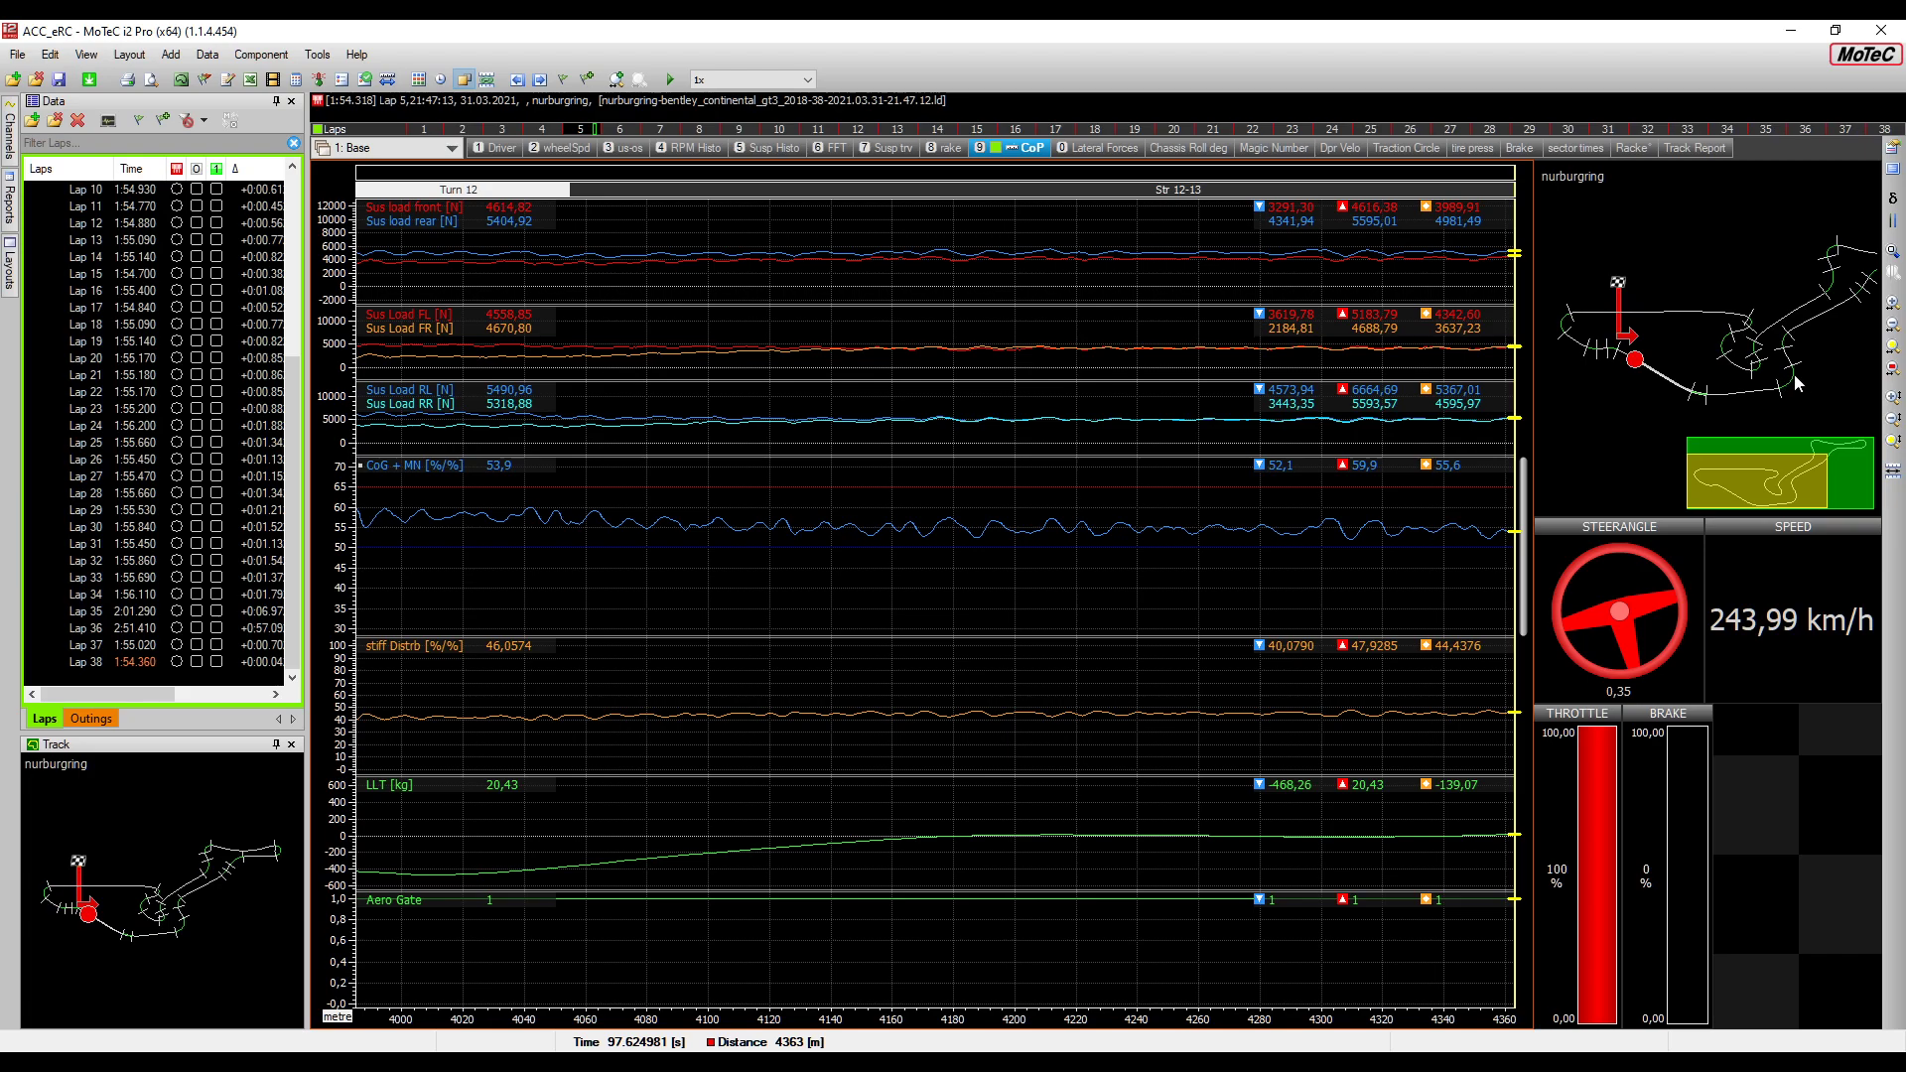
{"action": "left_click", "coordinate": [1795, 375]}
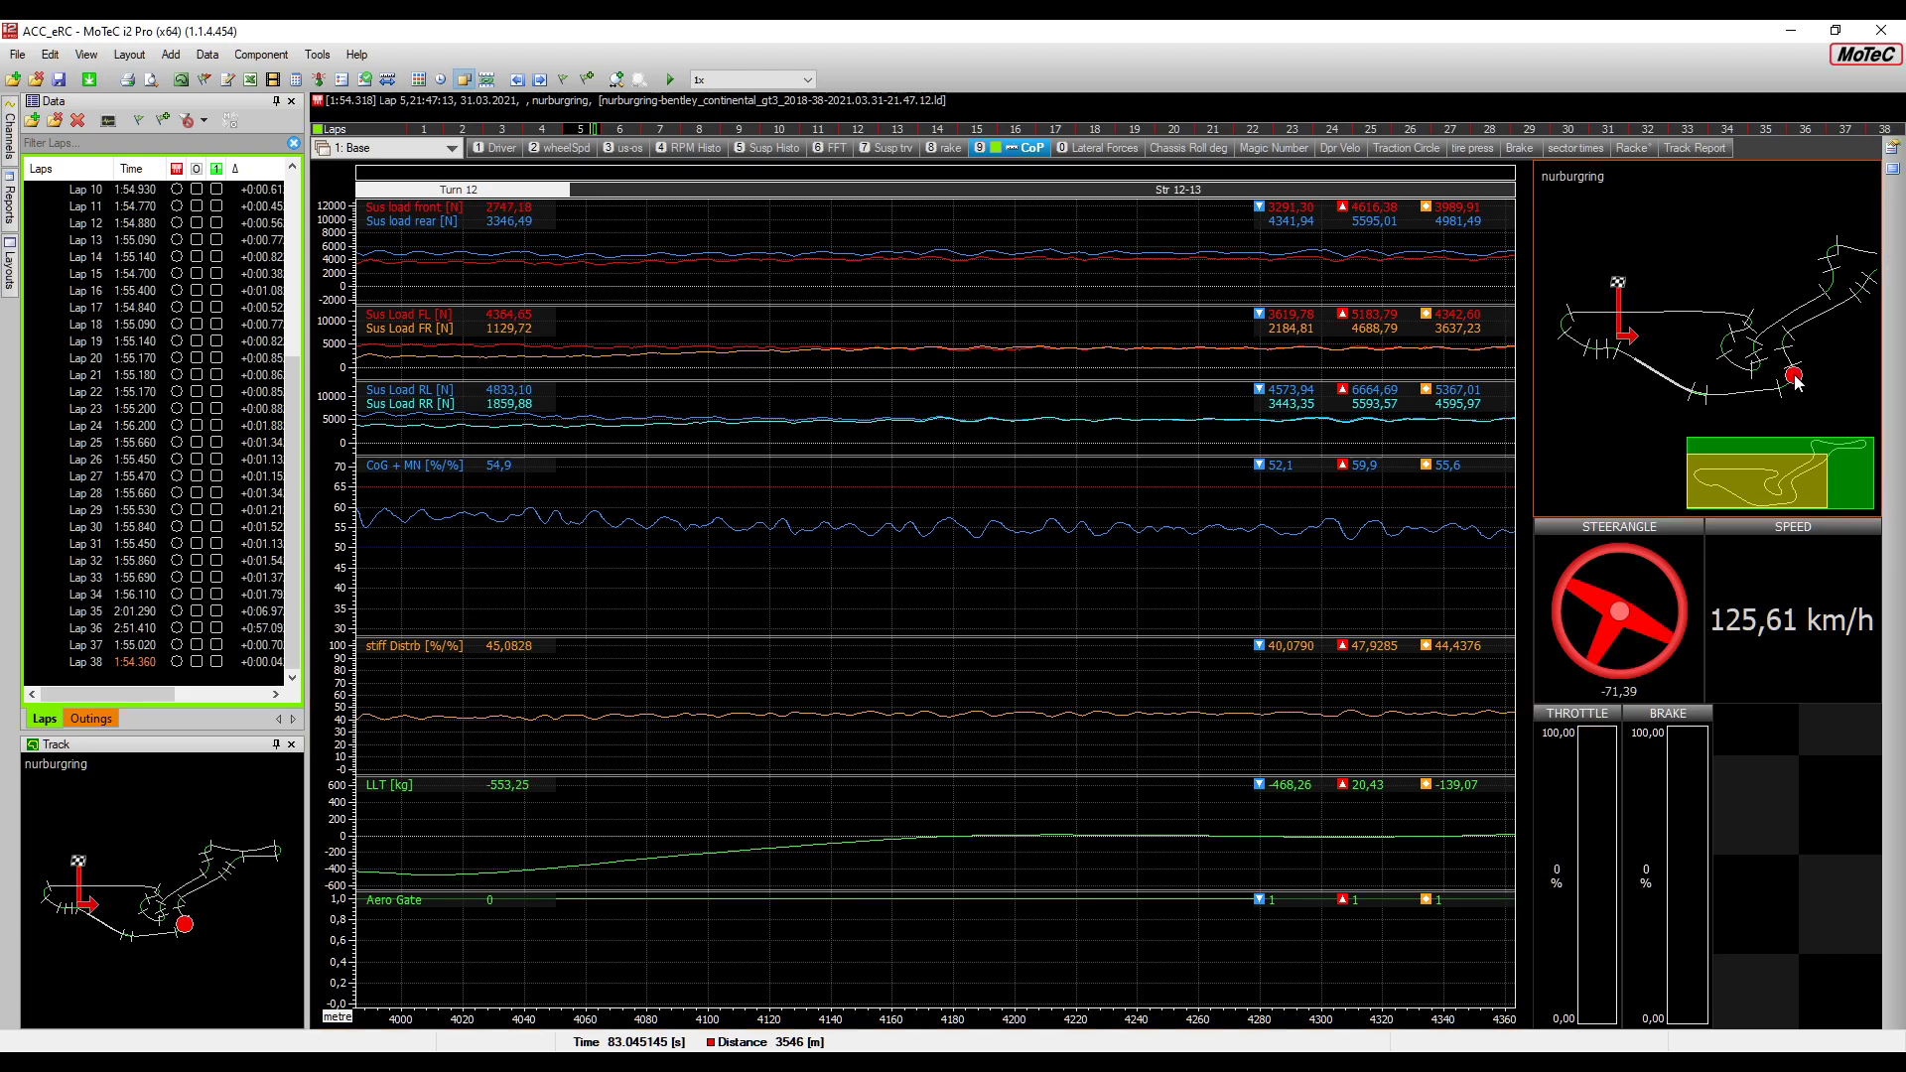
{"action": "left_click", "coordinate": [1786, 340]}
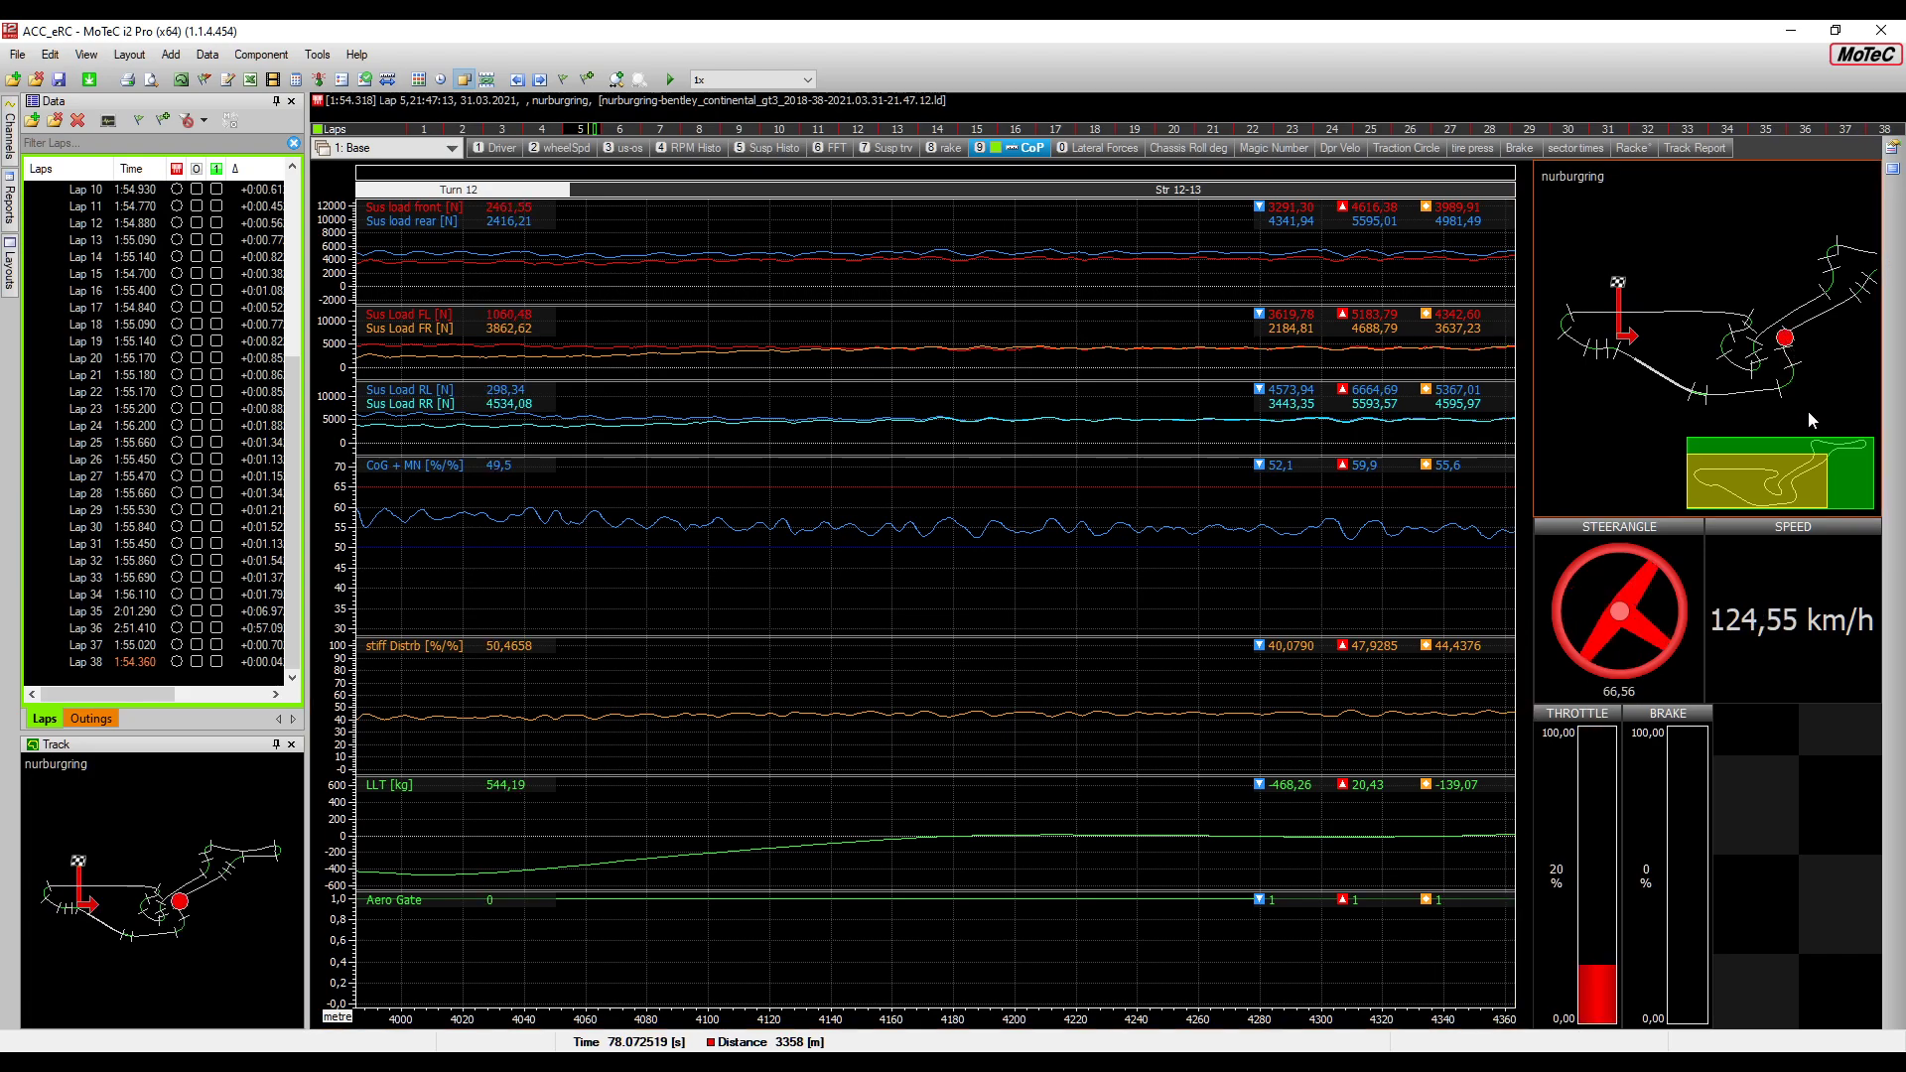
{"action": "scroll", "coordinate": [1116, 496], "scroll_direction": "down", "scroll_amount": 2}
{"action": "scroll", "coordinate": [147, 298], "scroll_direction": "up", "scroll_amount": 5}
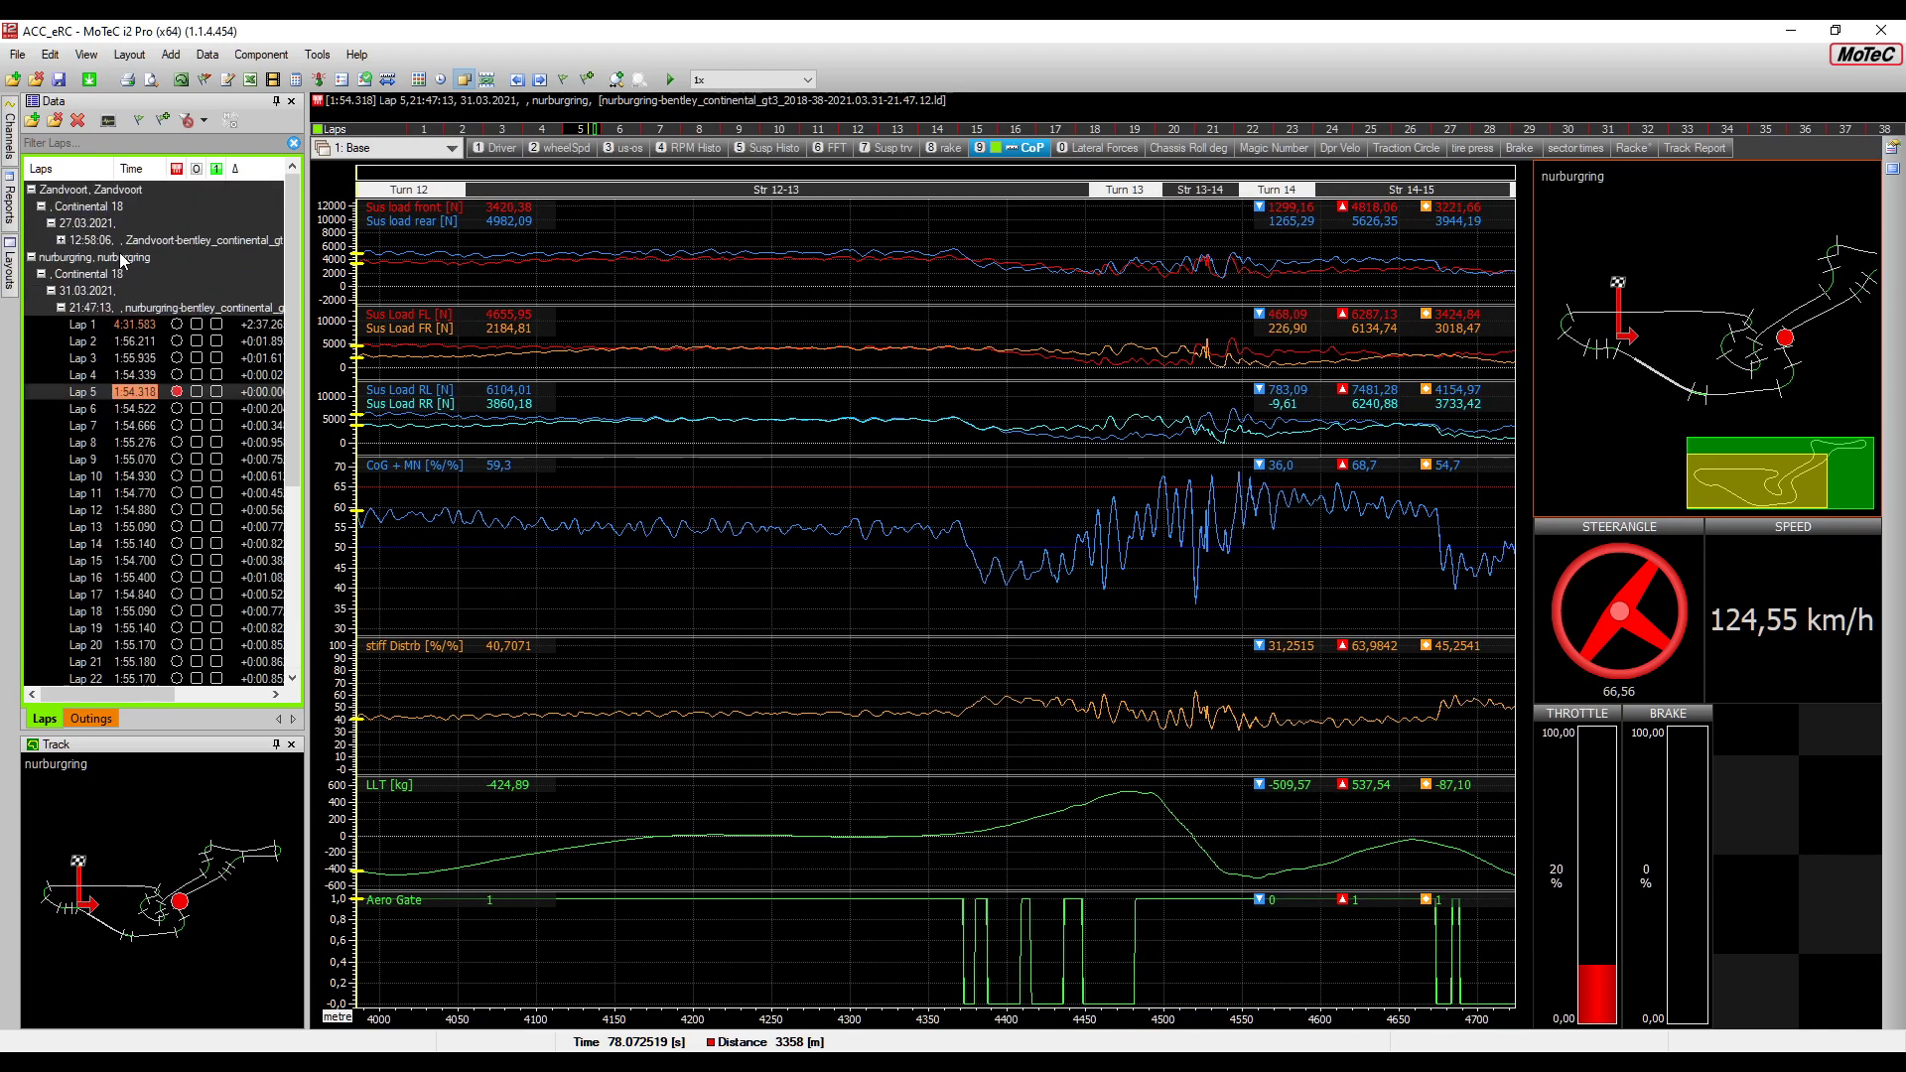
Show the whole of Lap 5 in CoP, set the cursor in the braking zone before Turn 10 at 3311 m, and enlarge that section on both graph and map
{"action": "double_click", "coordinate": [151, 392]}
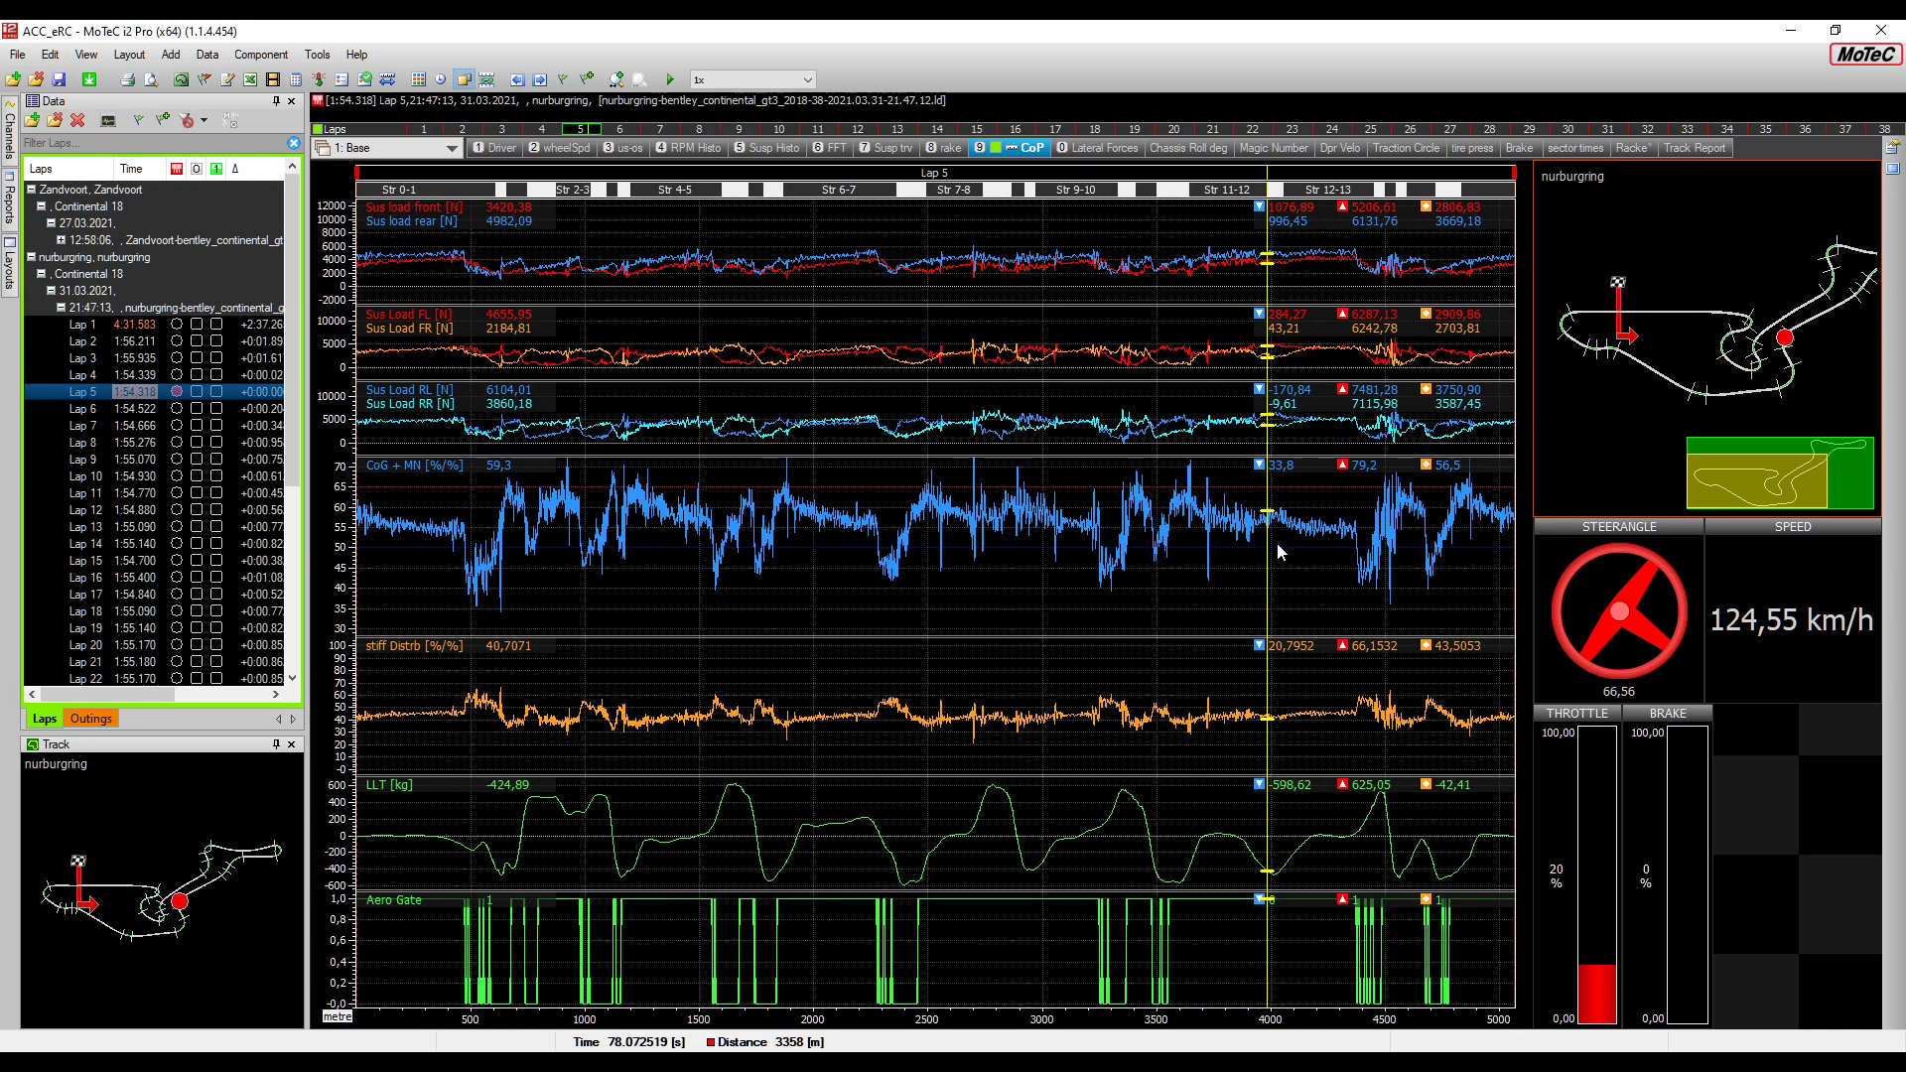
{"action": "left_click", "coordinate": [1247, 584]}
{"action": "left_click_drag", "start_coordinate": [1246, 584], "coordinate": [770, 584]}
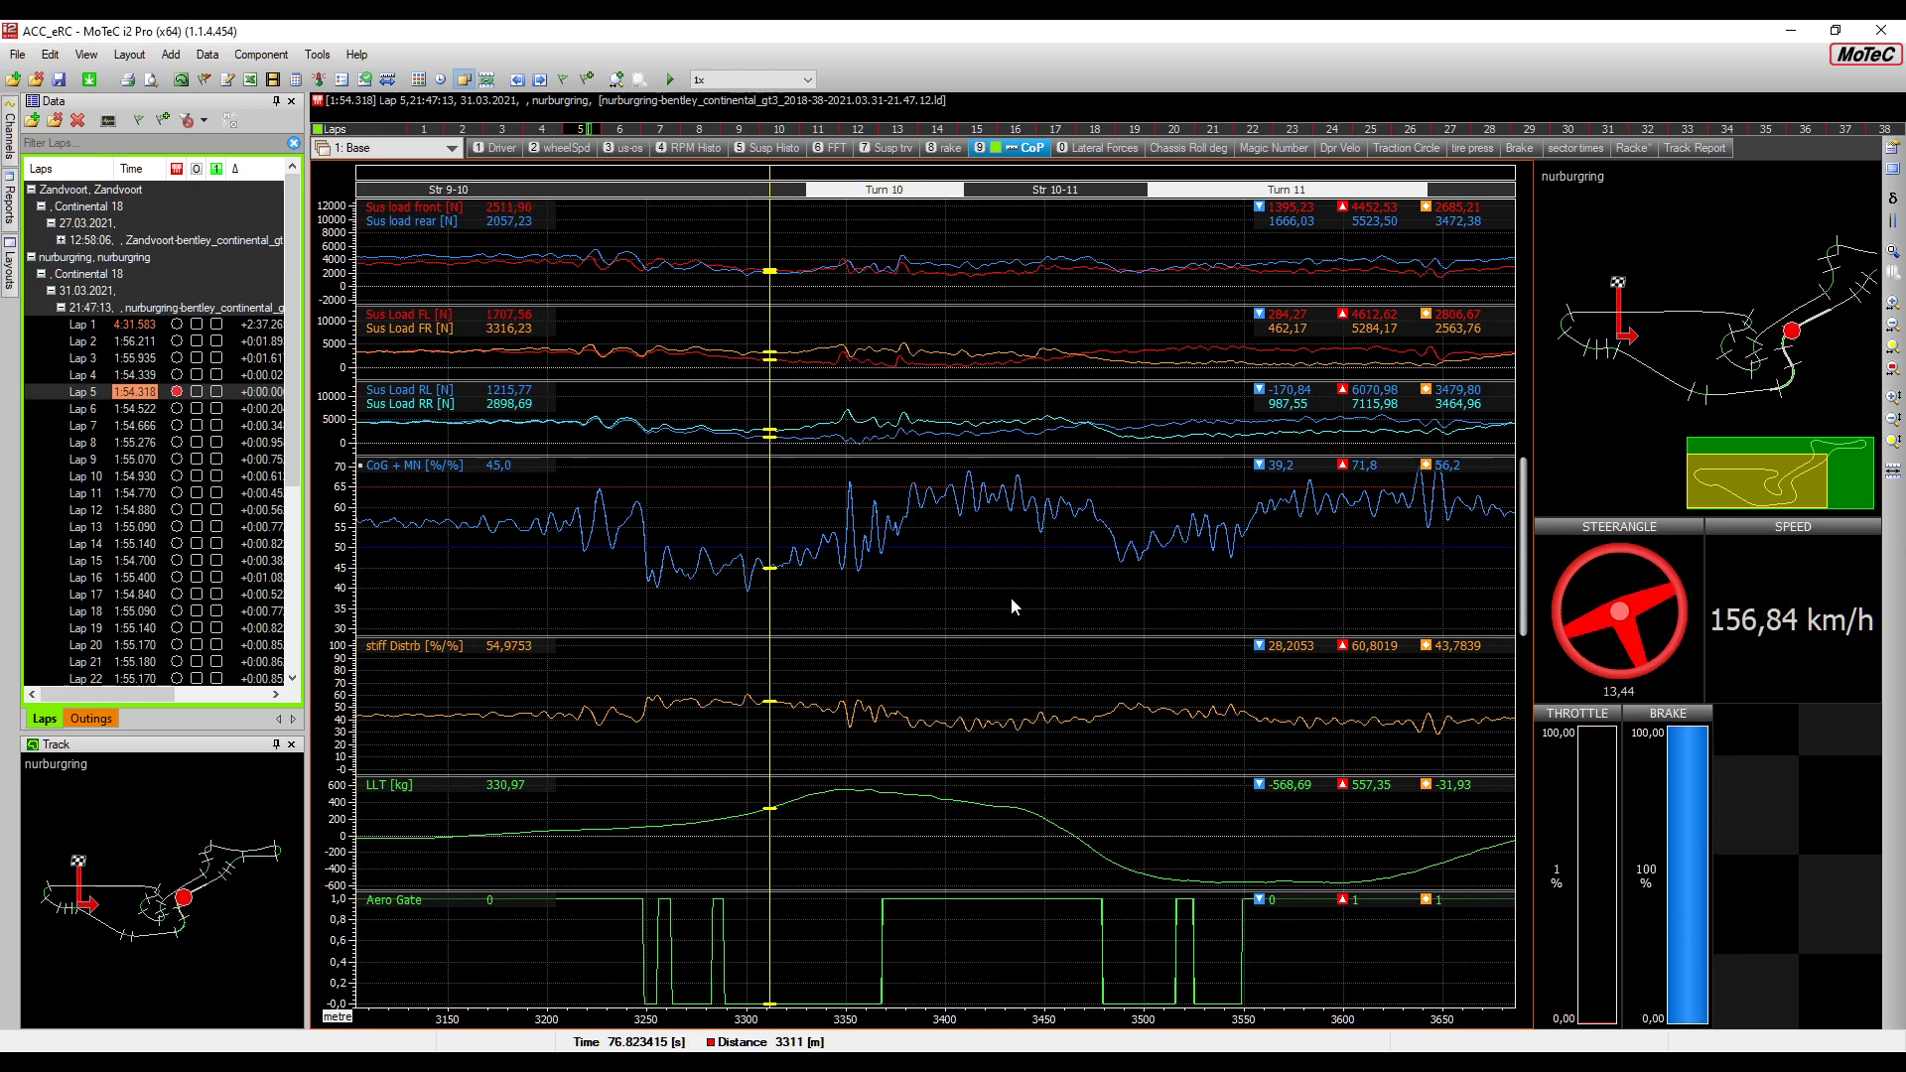
{"action": "scroll", "coordinate": [896, 576], "scroll_direction": "up", "scroll_amount": 3}
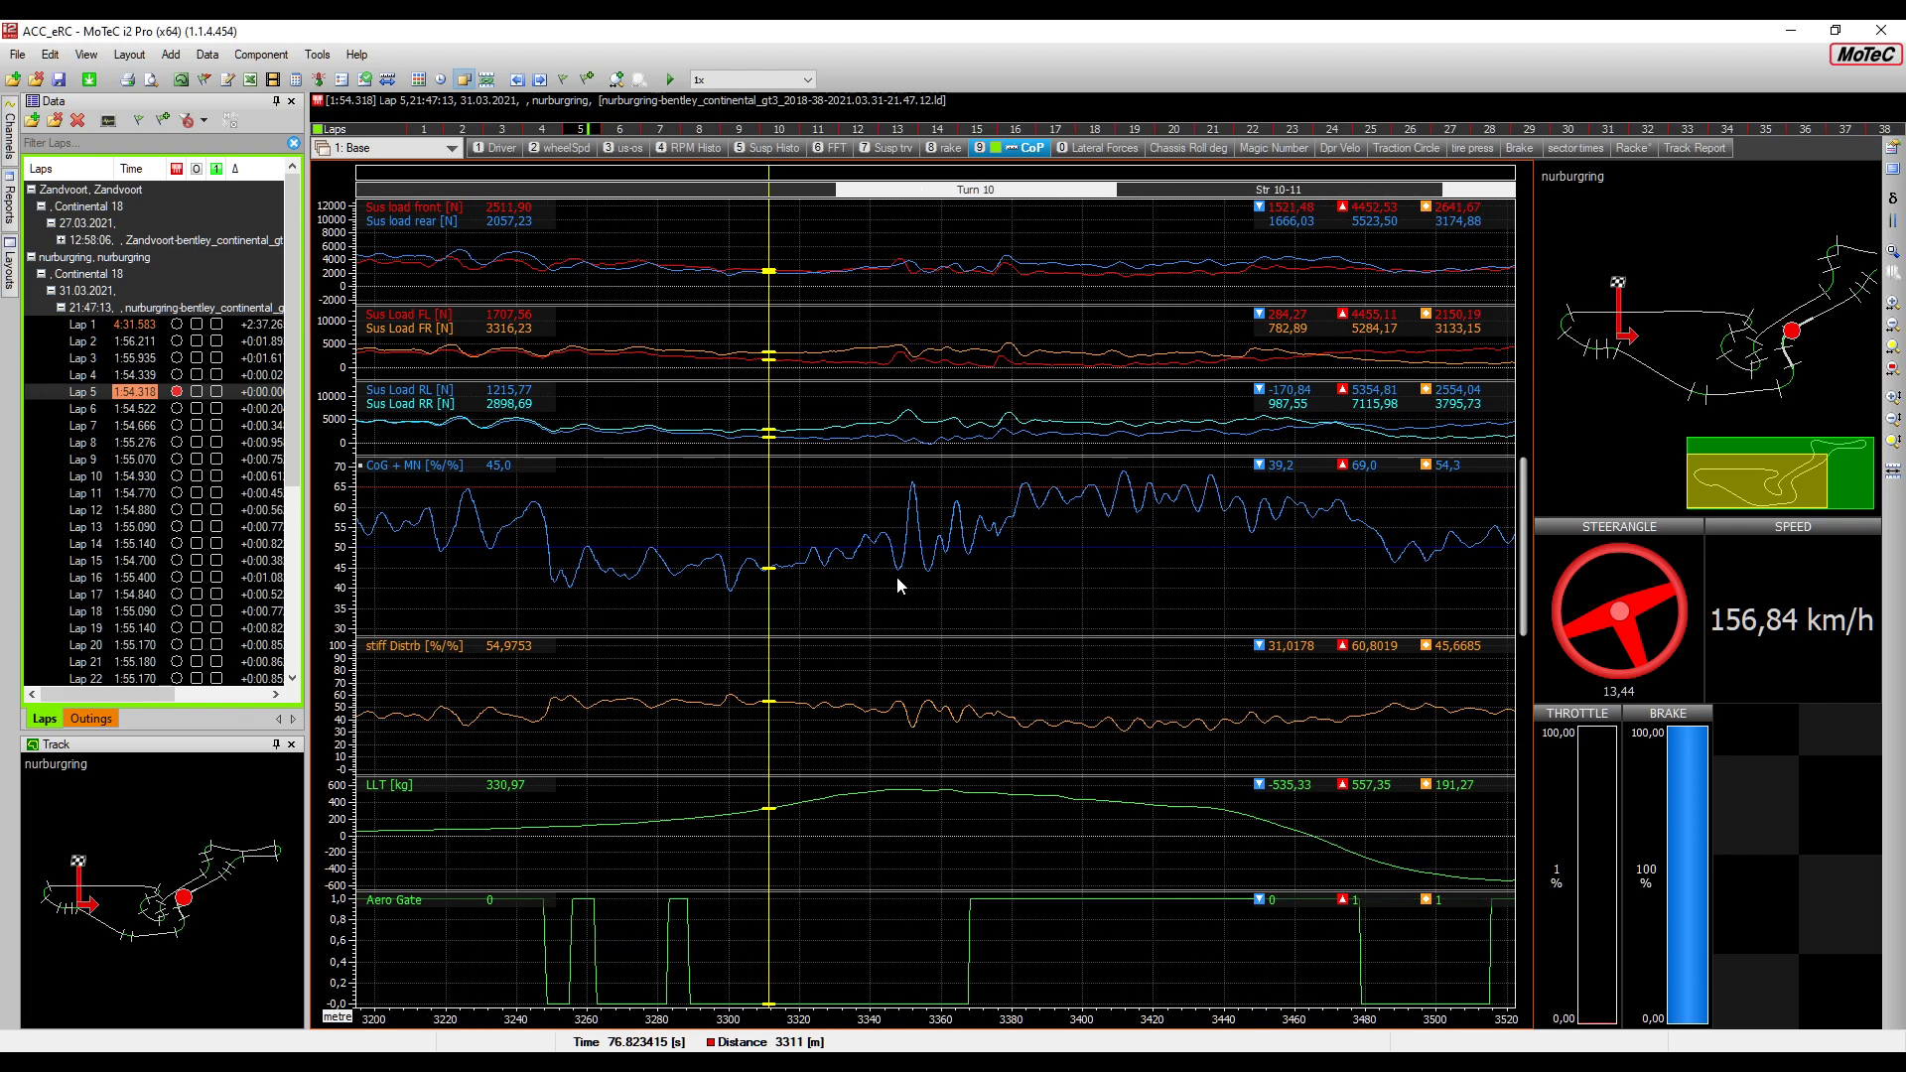
{"action": "scroll", "coordinate": [1801, 354], "scroll_direction": "up", "scroll_amount": 3}
{"action": "right_click", "coordinate": [1801, 353]}
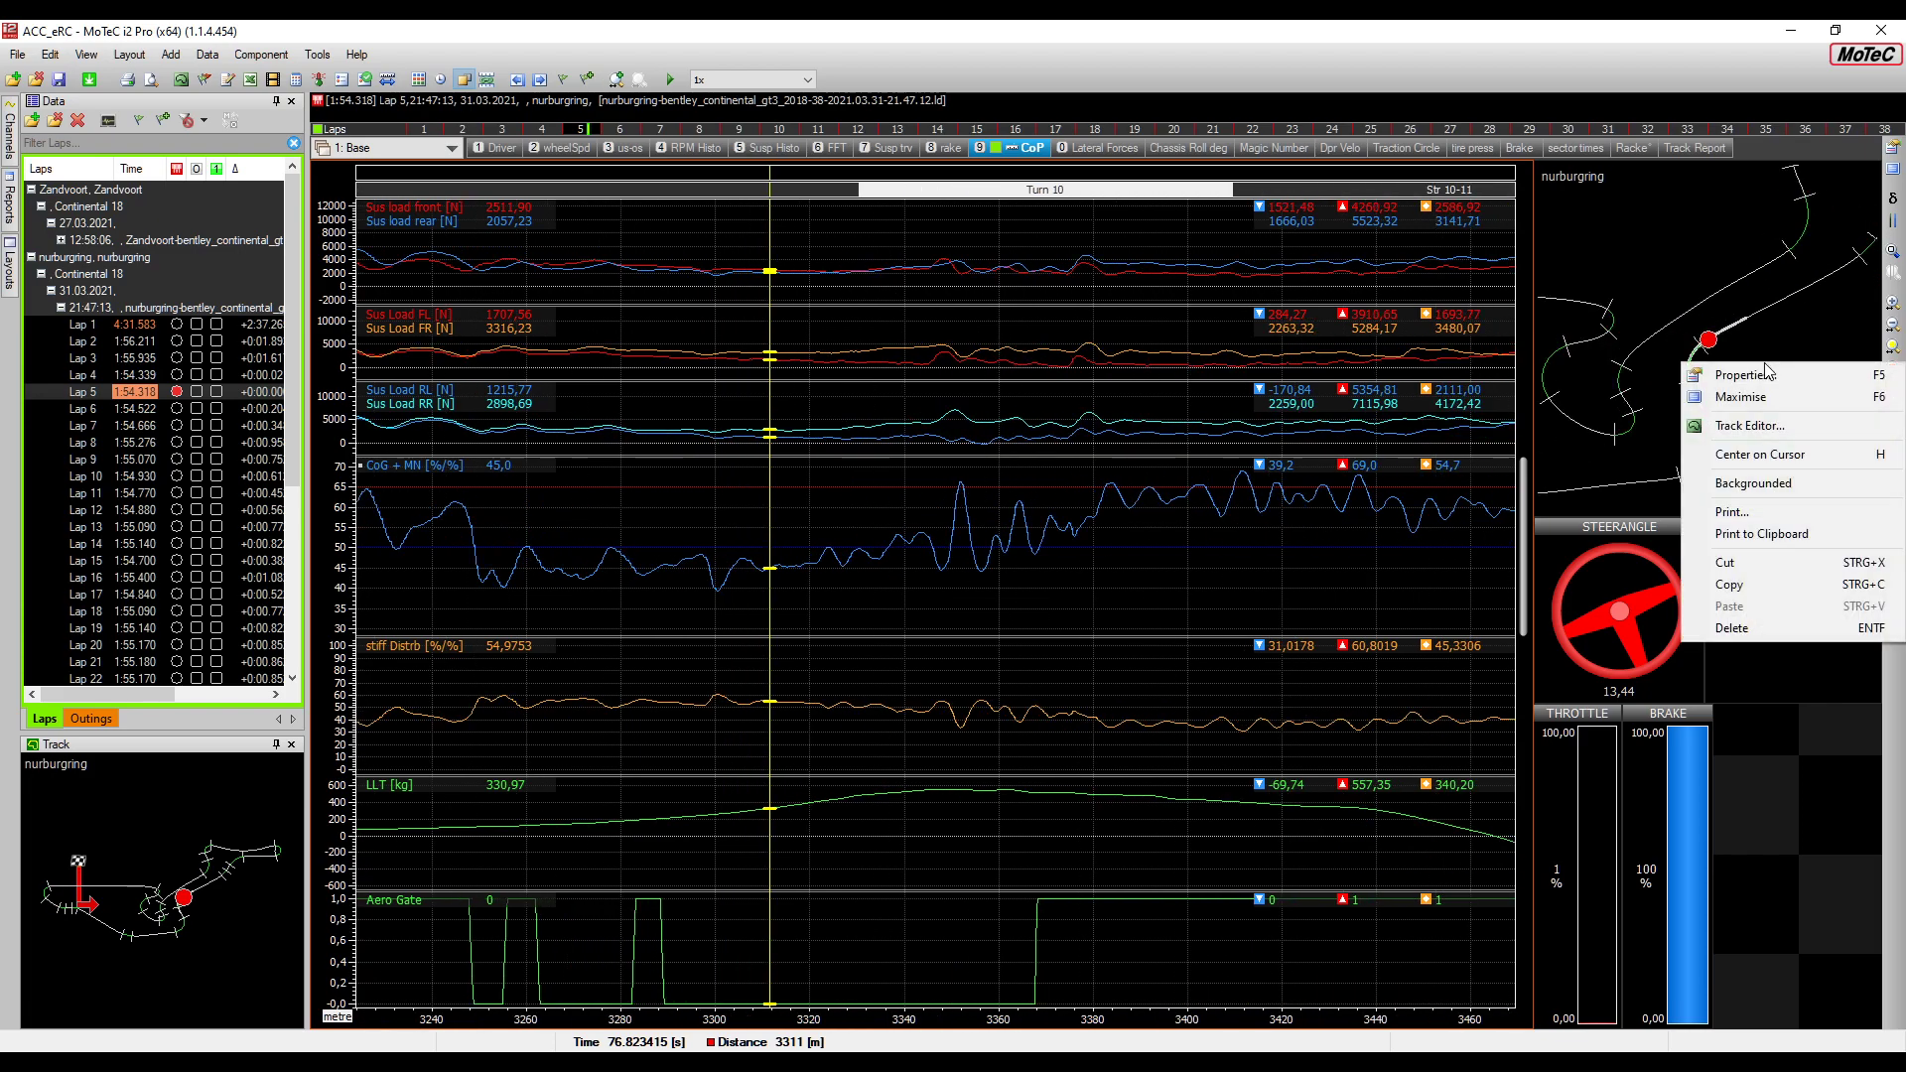
{"action": "left_click", "coordinate": [1772, 326]}
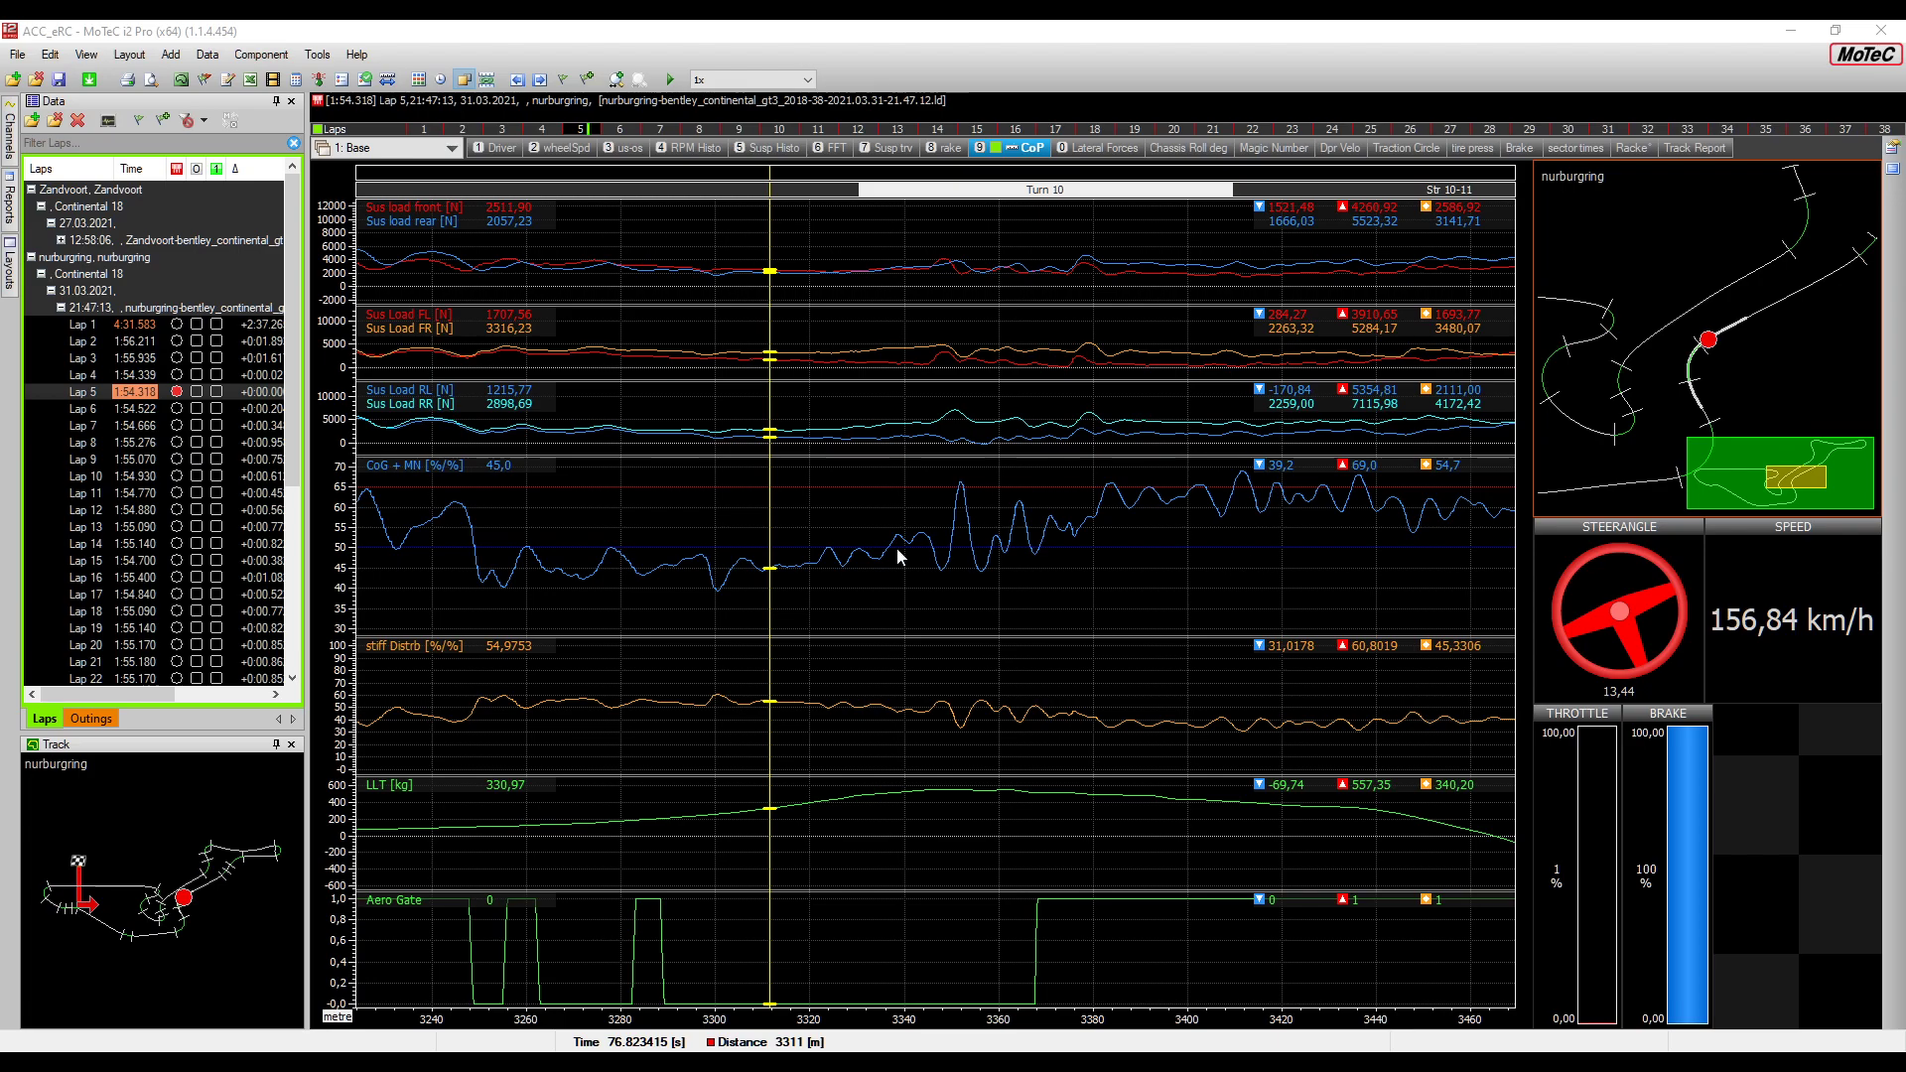
Examine the CoG + MN, stiffness distribution and LLT traces from the entry to the exit of Turn 10, finishing at 3349 m
{"action": "left_click_drag", "start_coordinate": [804, 576], "coordinate": [765, 574]}
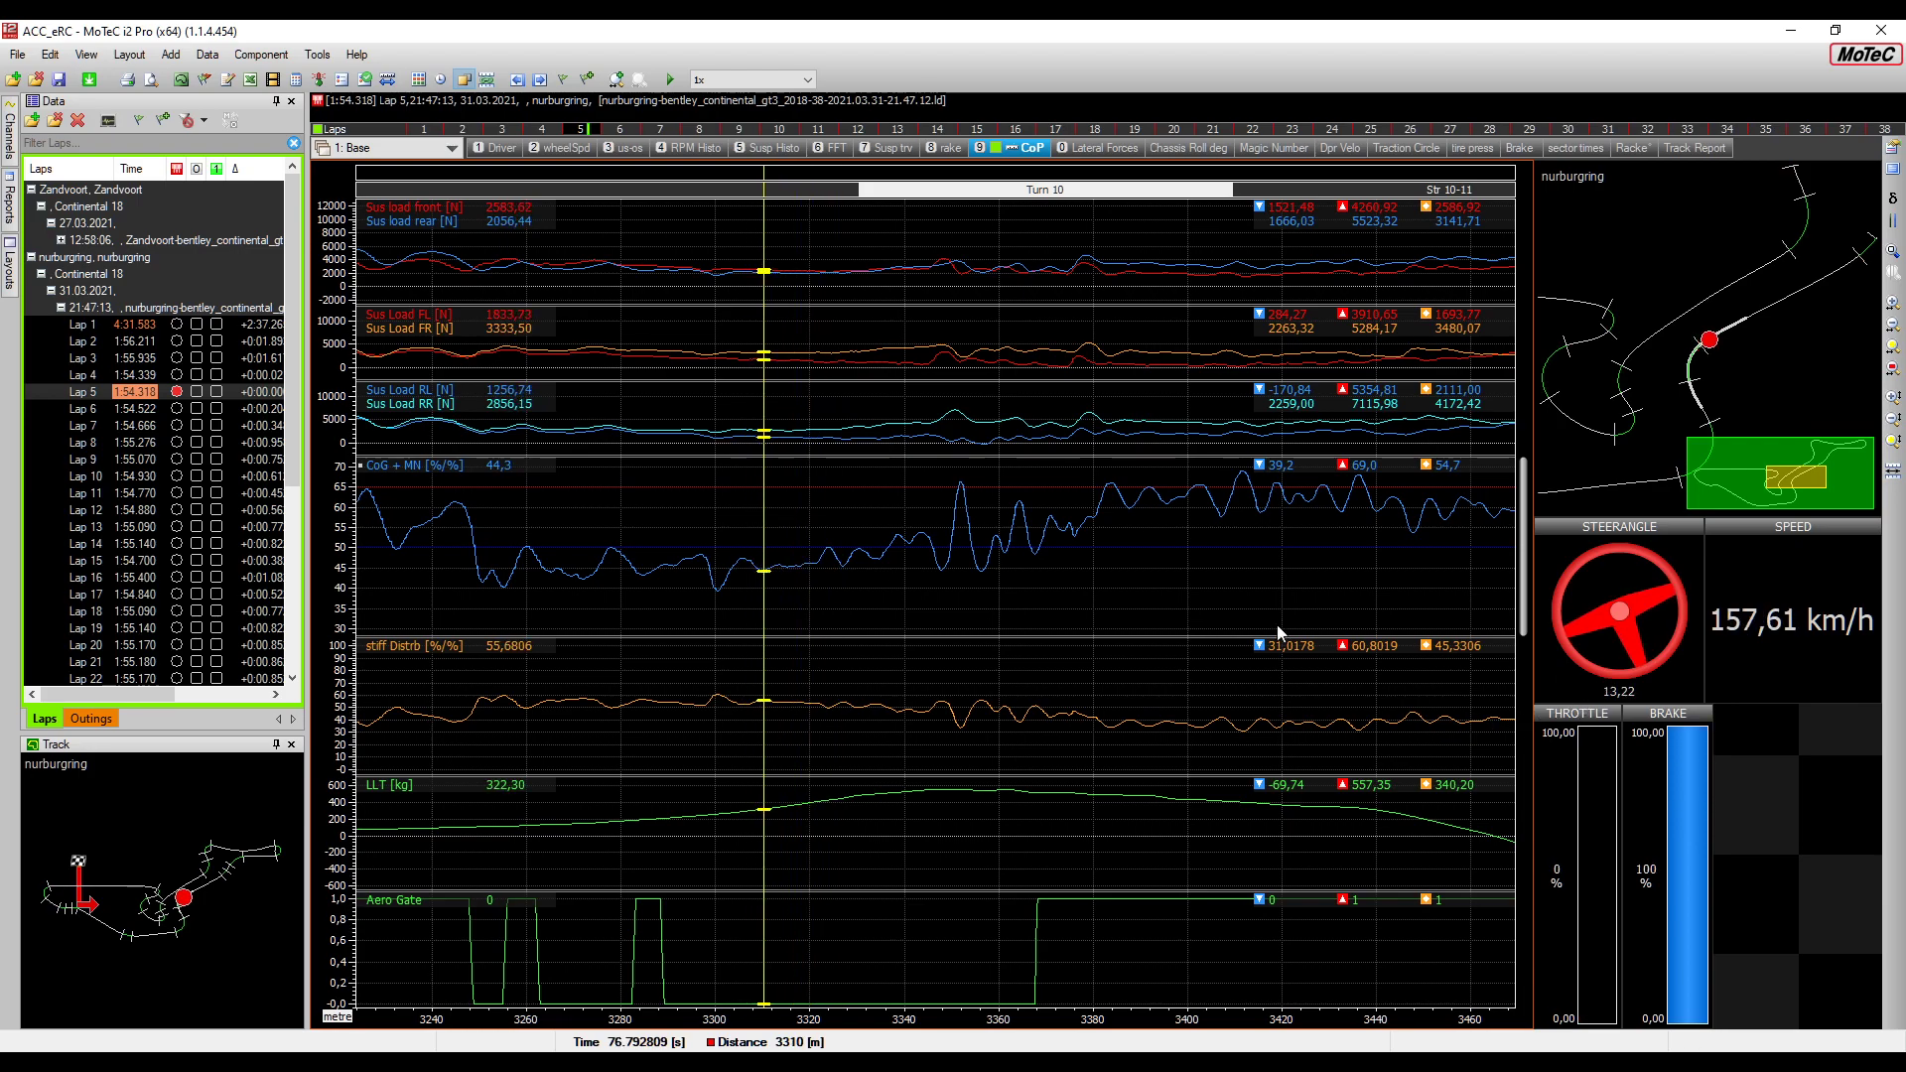
{"action": "left_click_drag", "start_coordinate": [770, 586], "coordinate": [810, 587]}
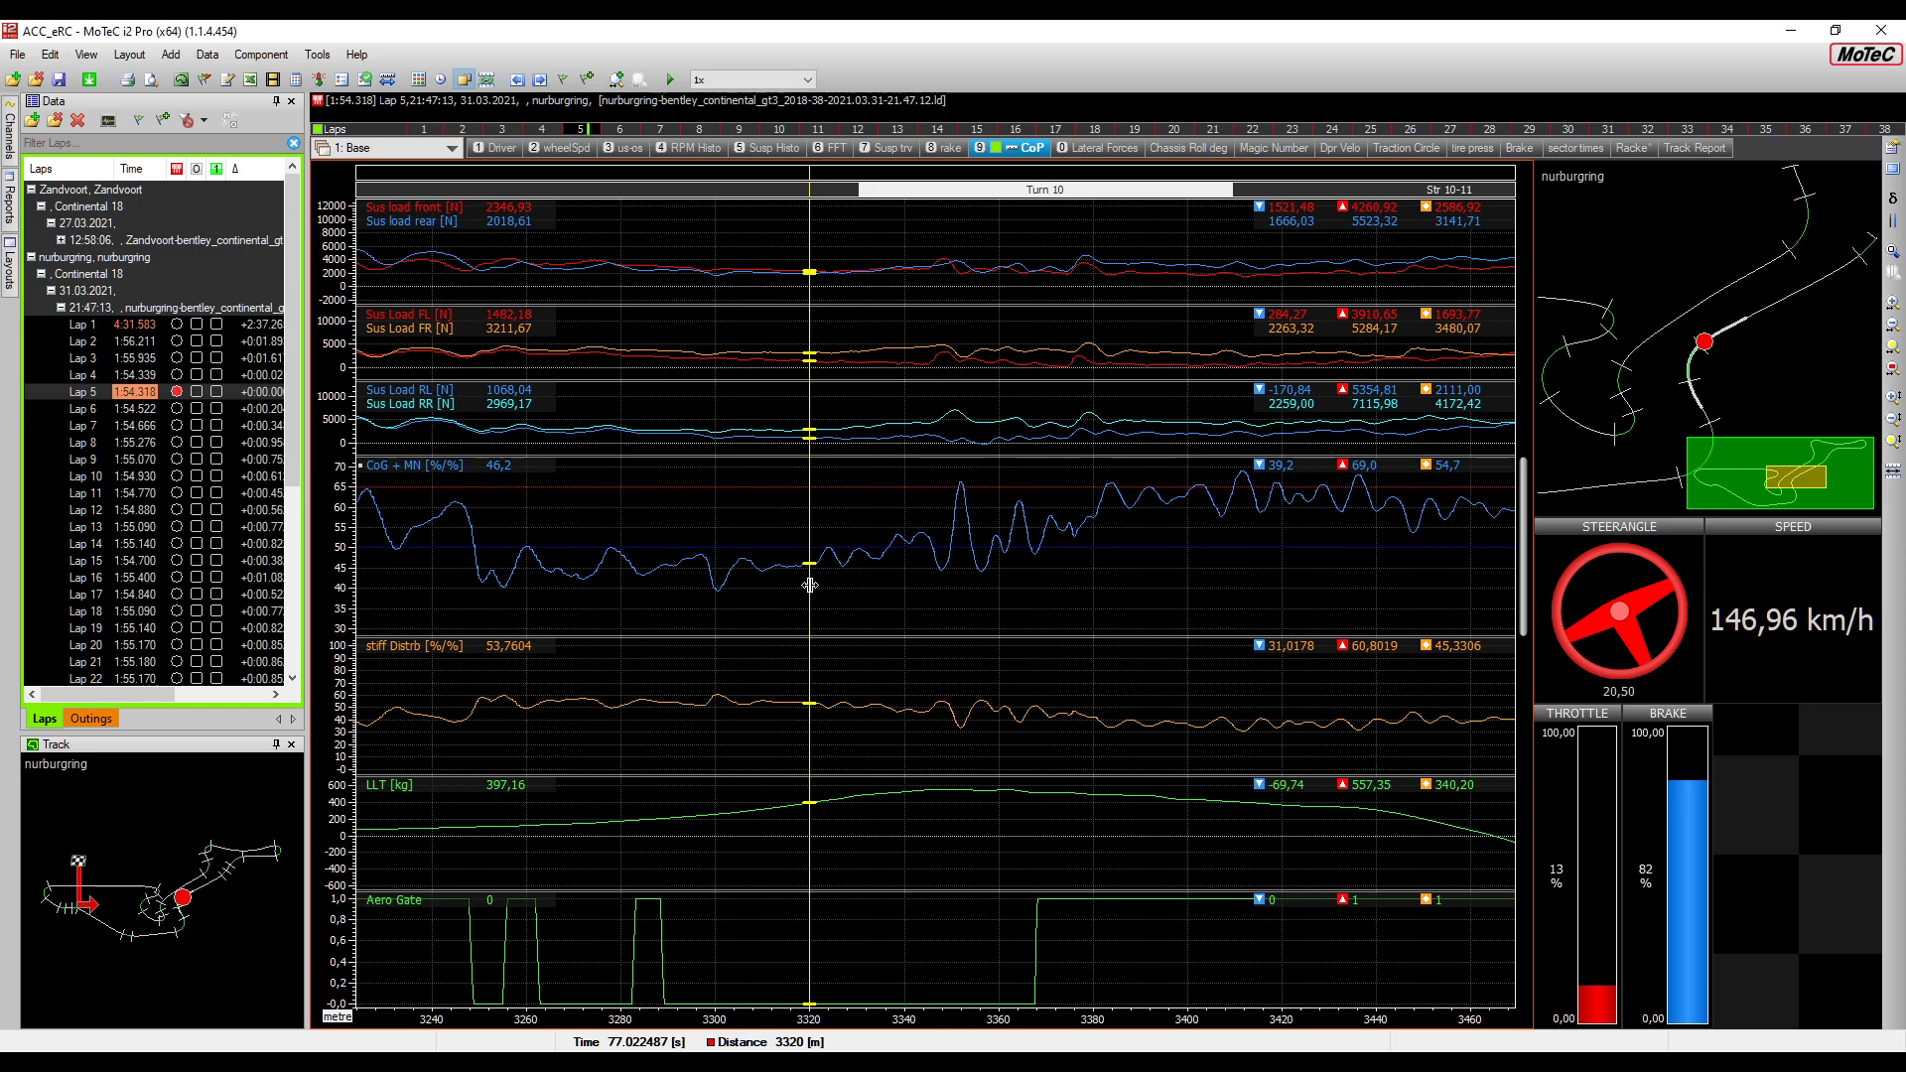
{"action": "left_click_drag", "start_coordinate": [810, 586], "coordinate": [1713, 568]}
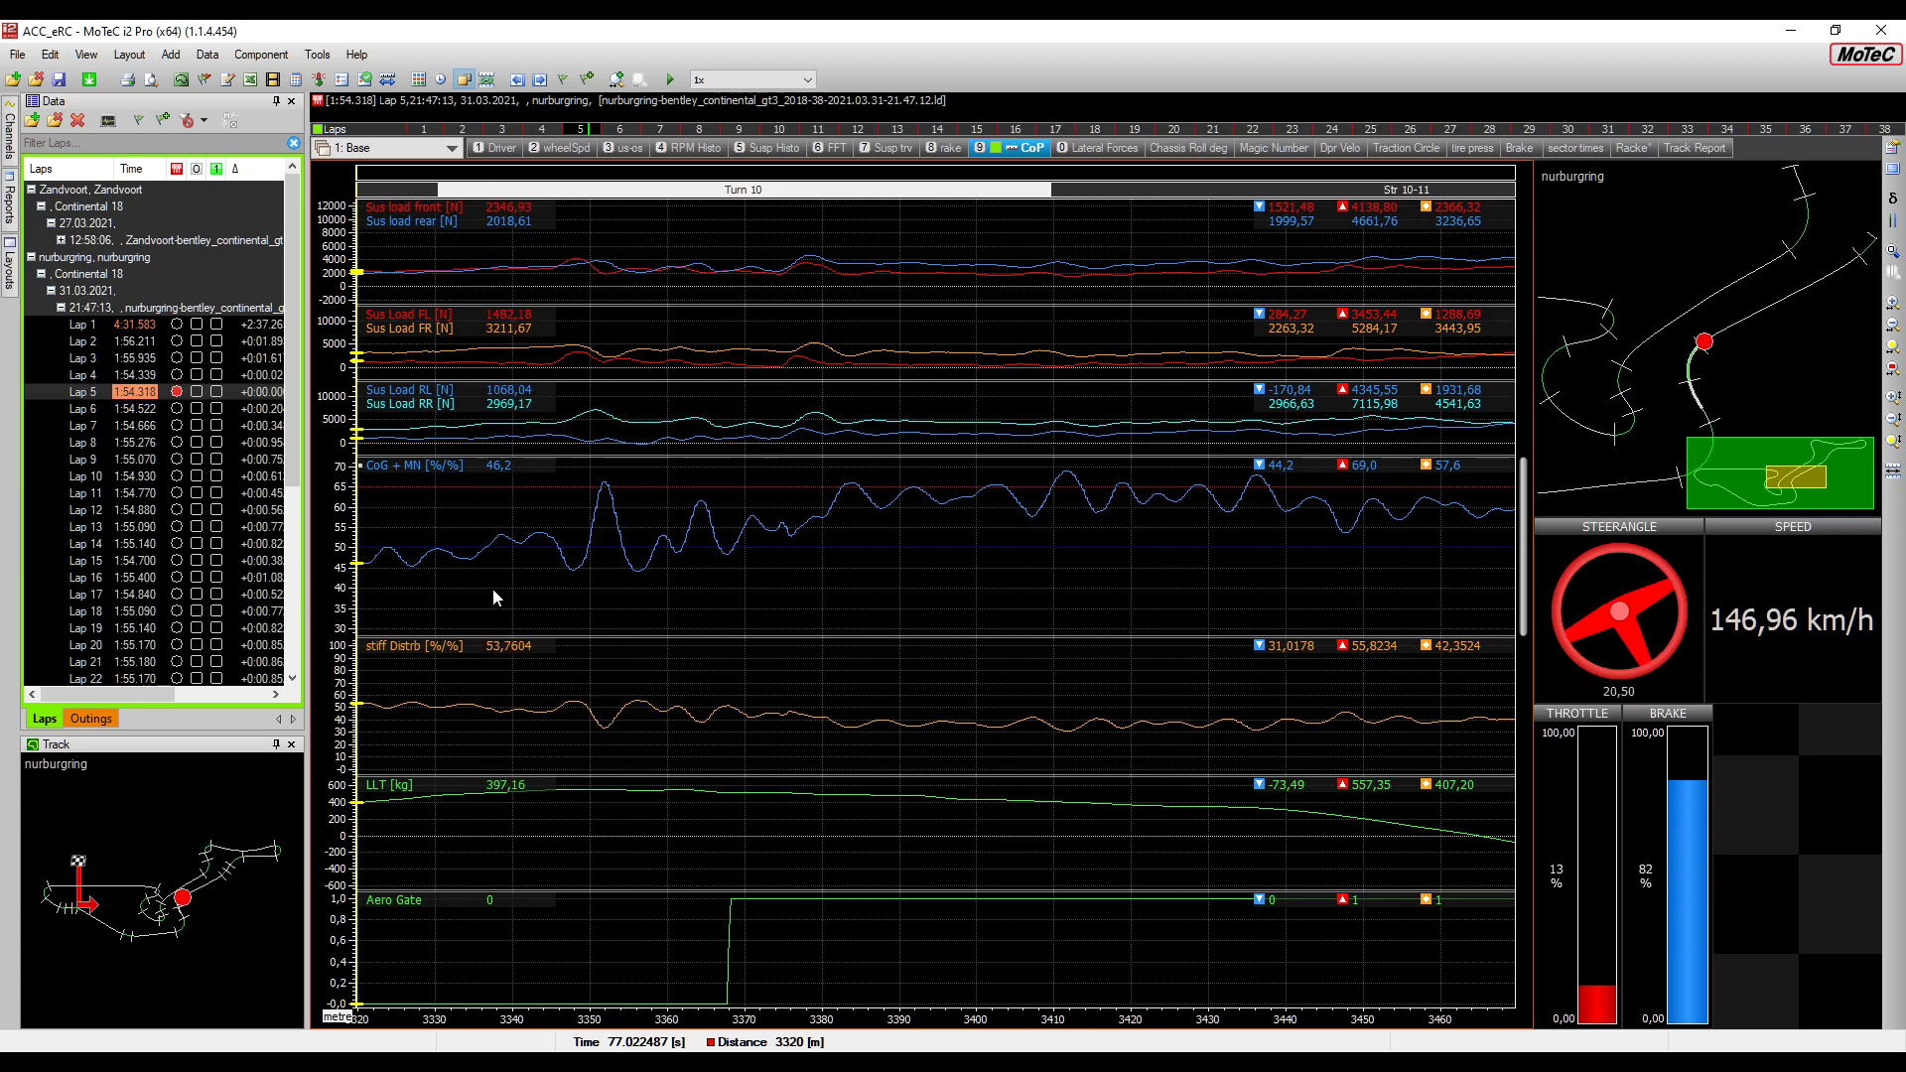
{"action": "mouse_move", "coordinate": [1090, 588]}
{"action": "left_mouse_down"}
{"action": "mouse_move", "coordinate": [1366, 568]}
{"action": "mouse_move", "coordinate": [227, 644]}
{"action": "left_mouse_up"}
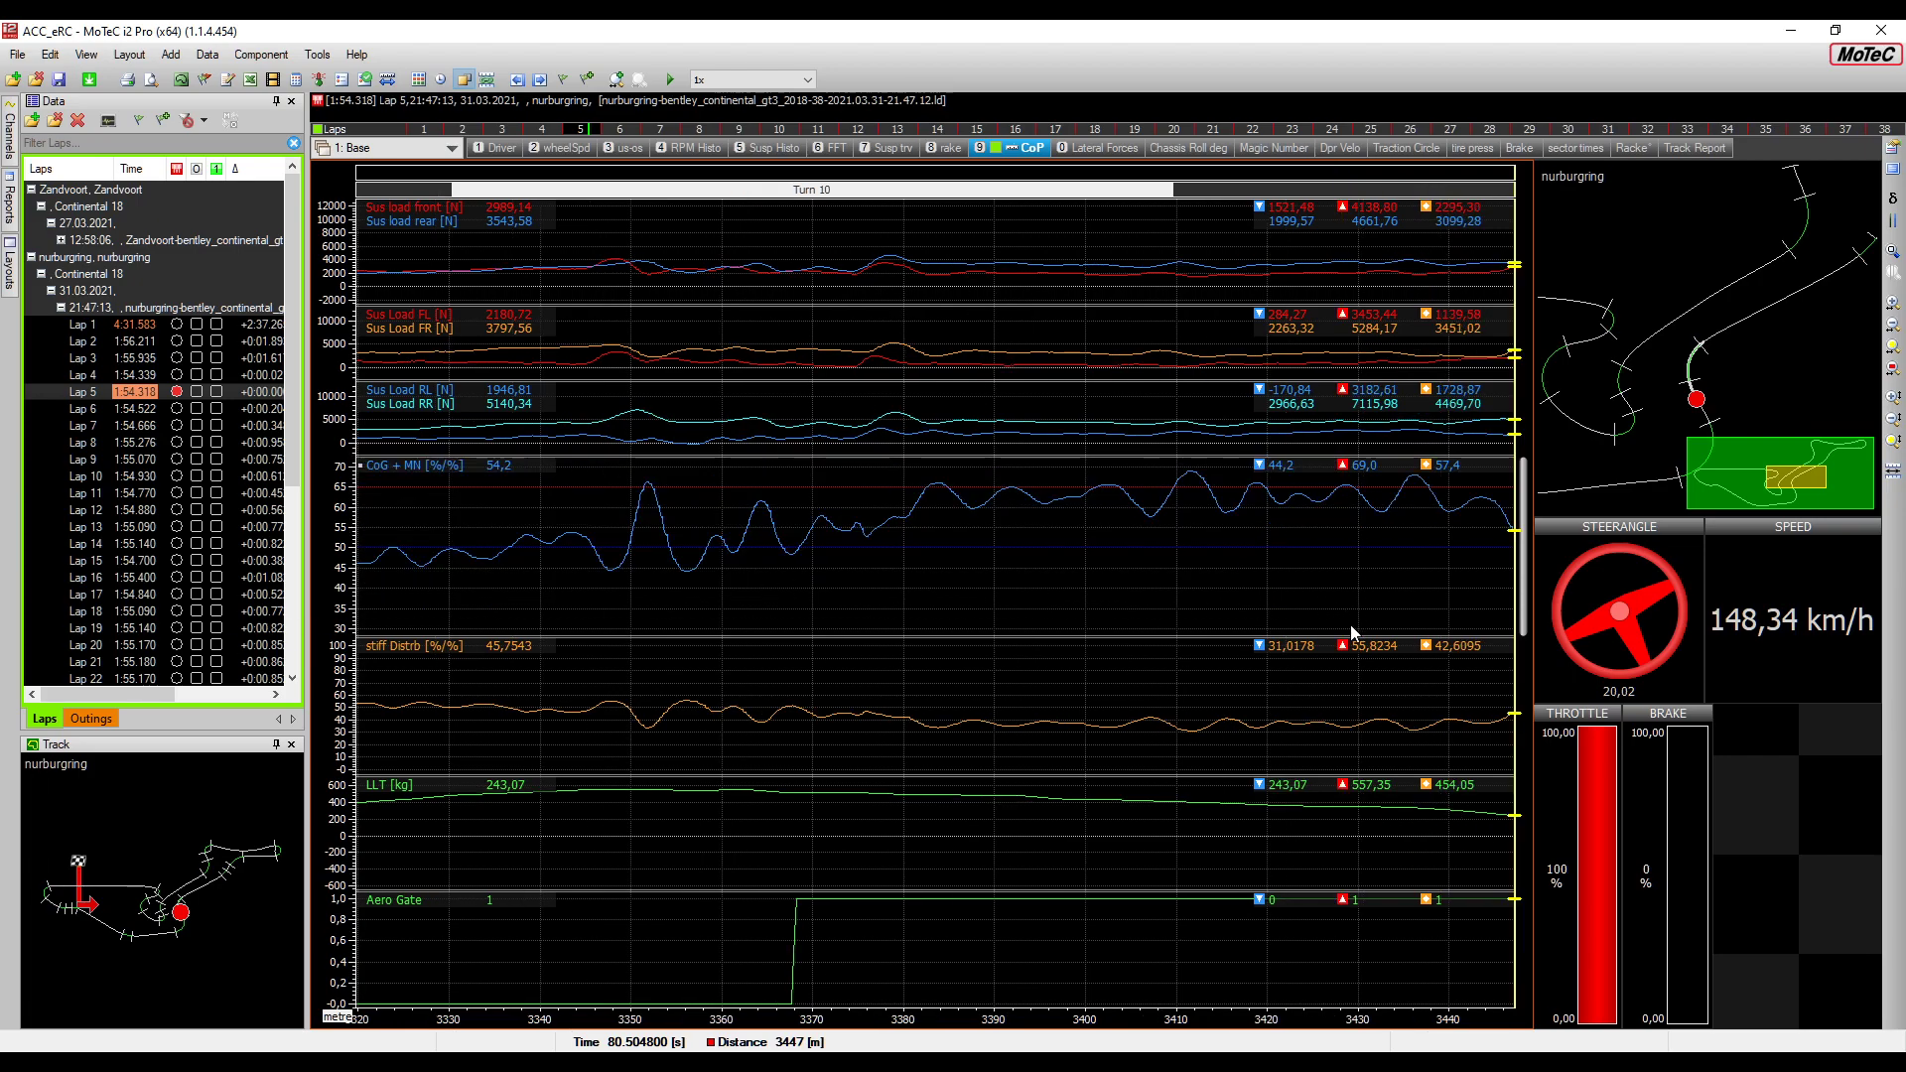
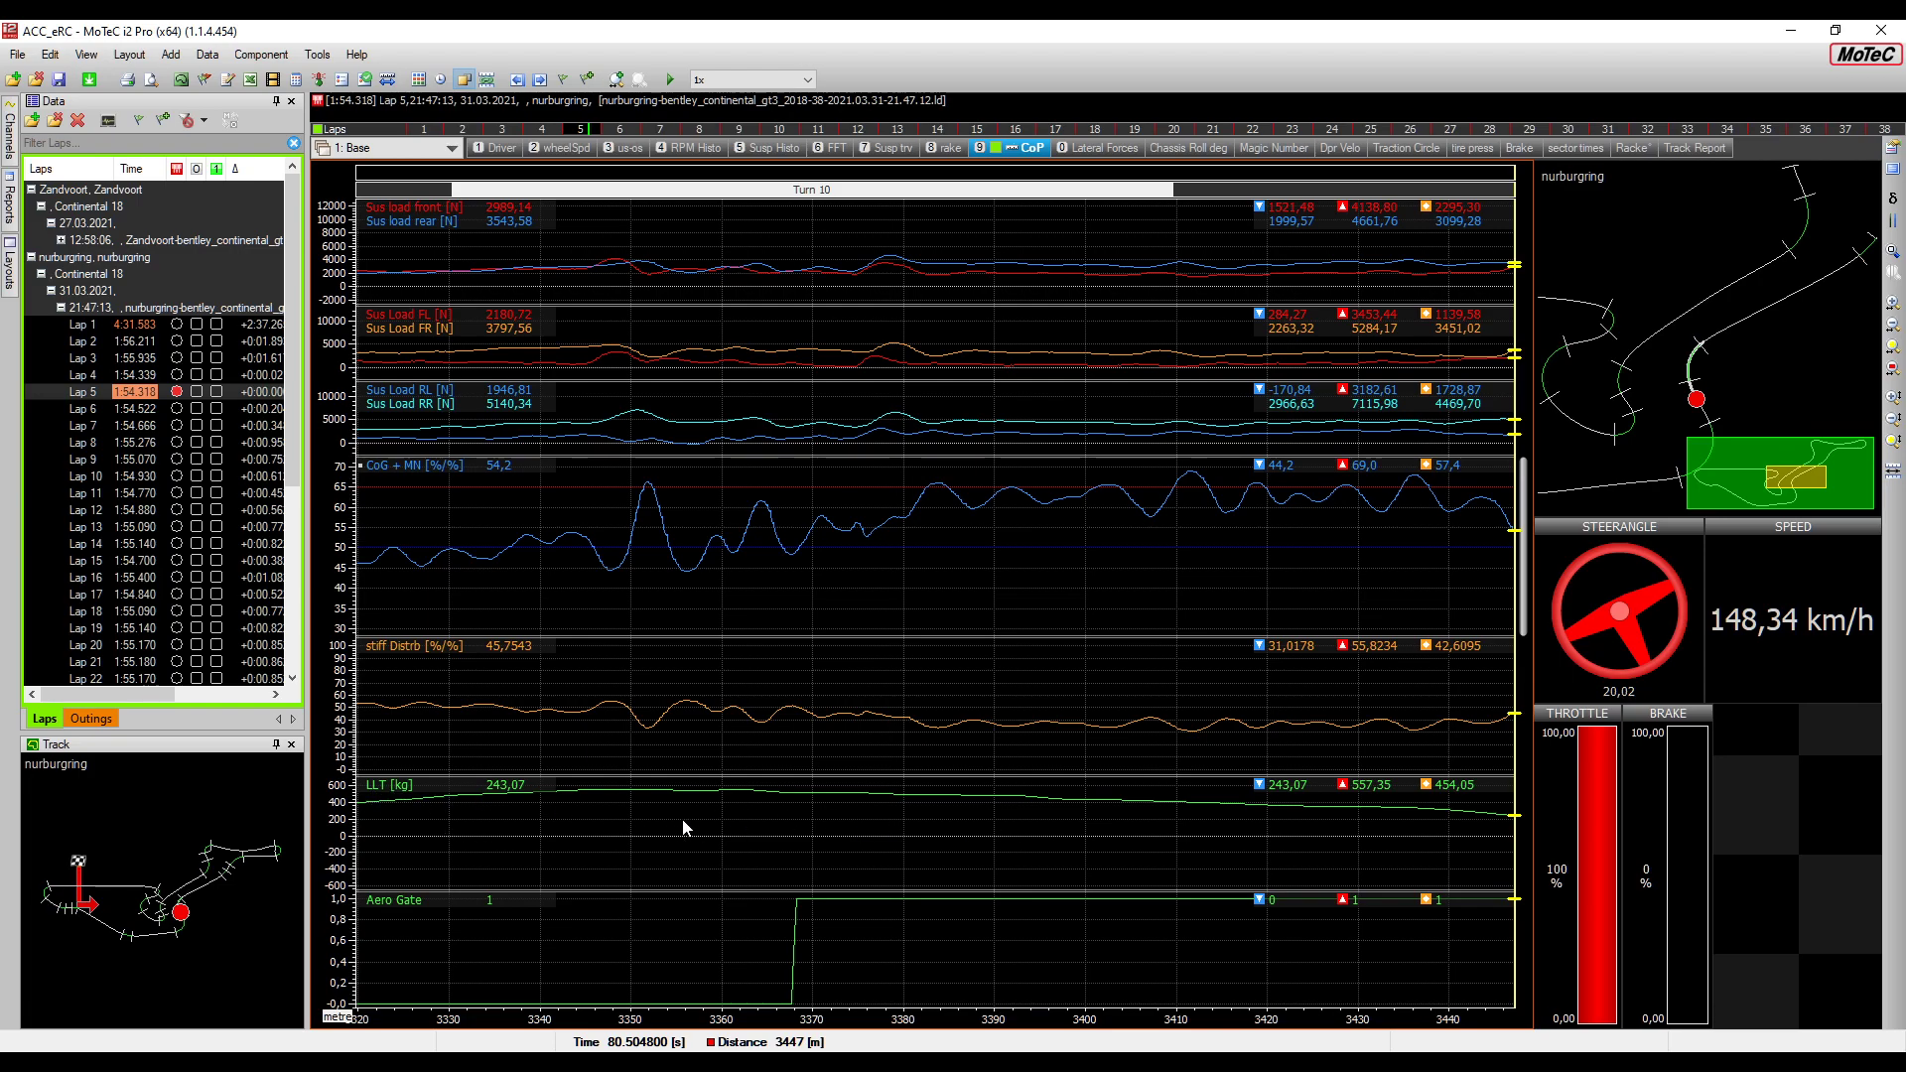
{"action": "left_click", "coordinate": [634, 824]}
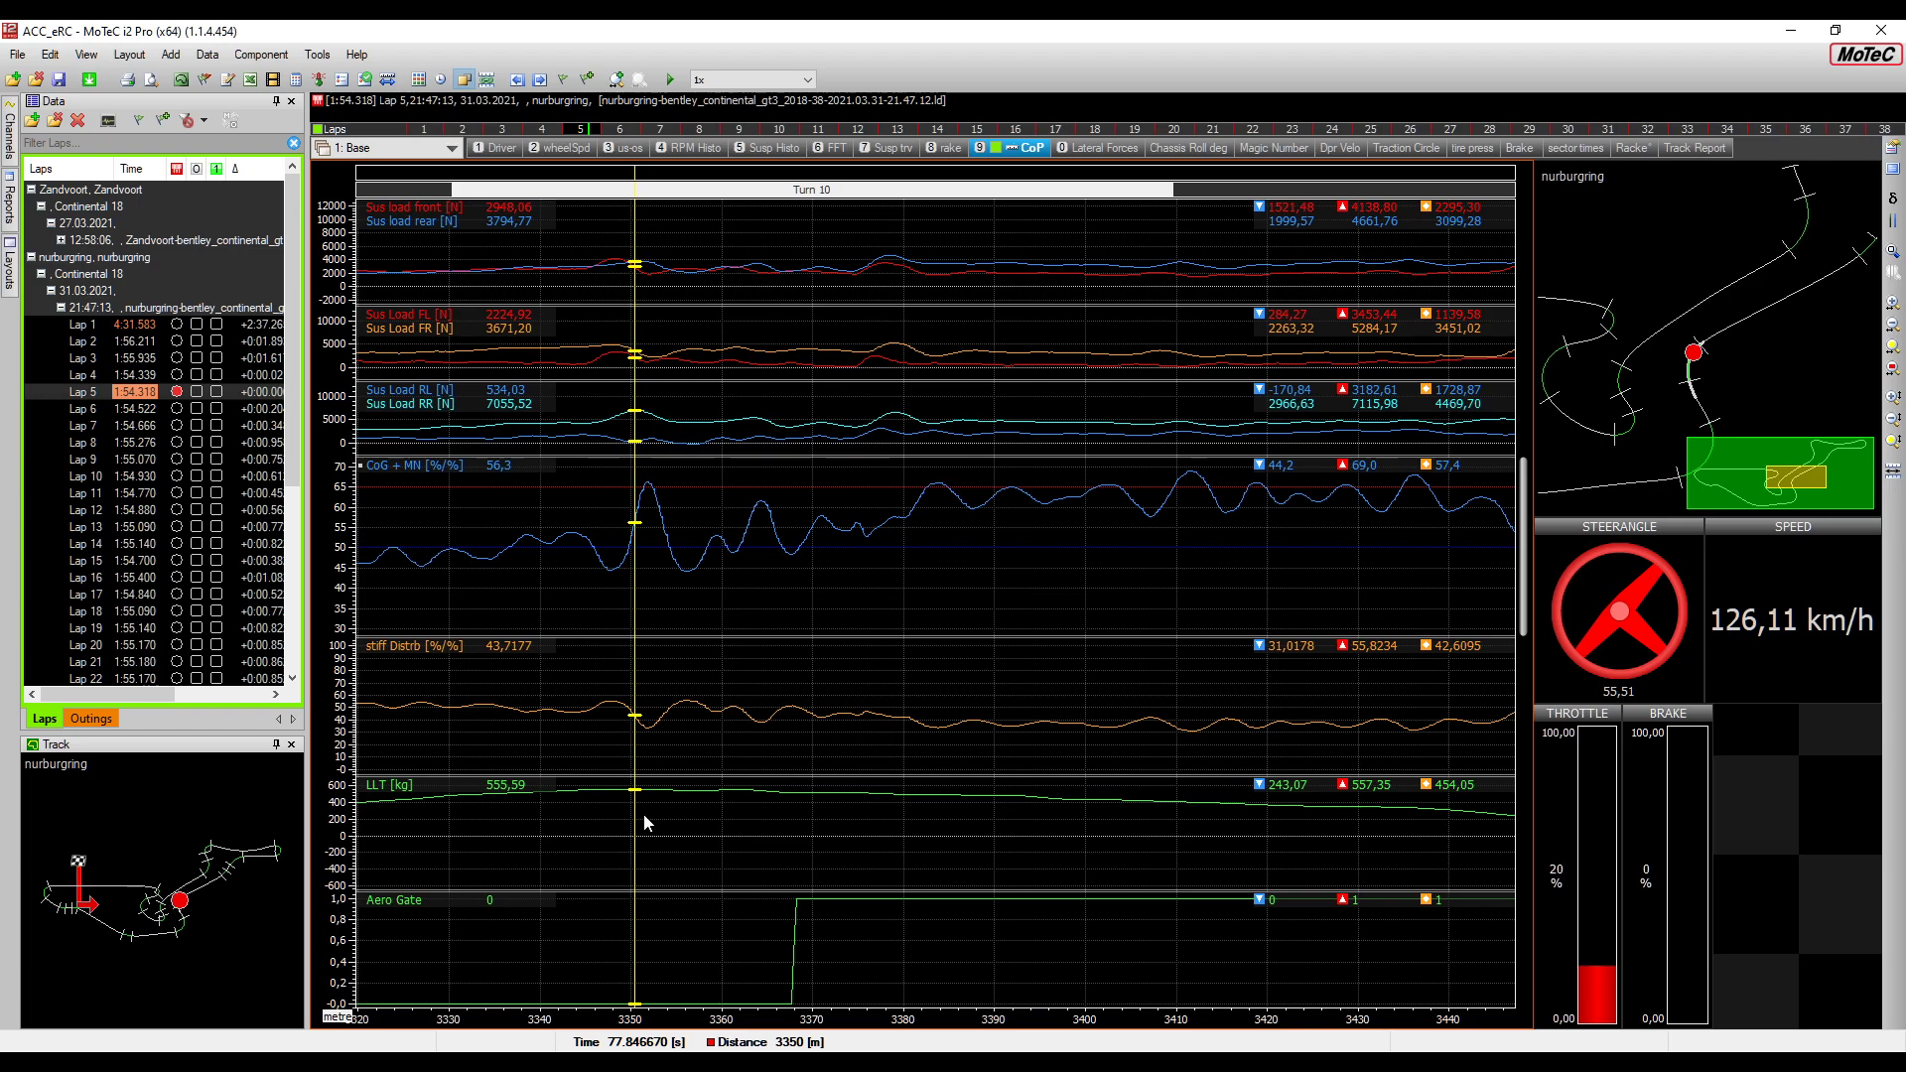
{"action": "left_click", "coordinate": [624, 815]}
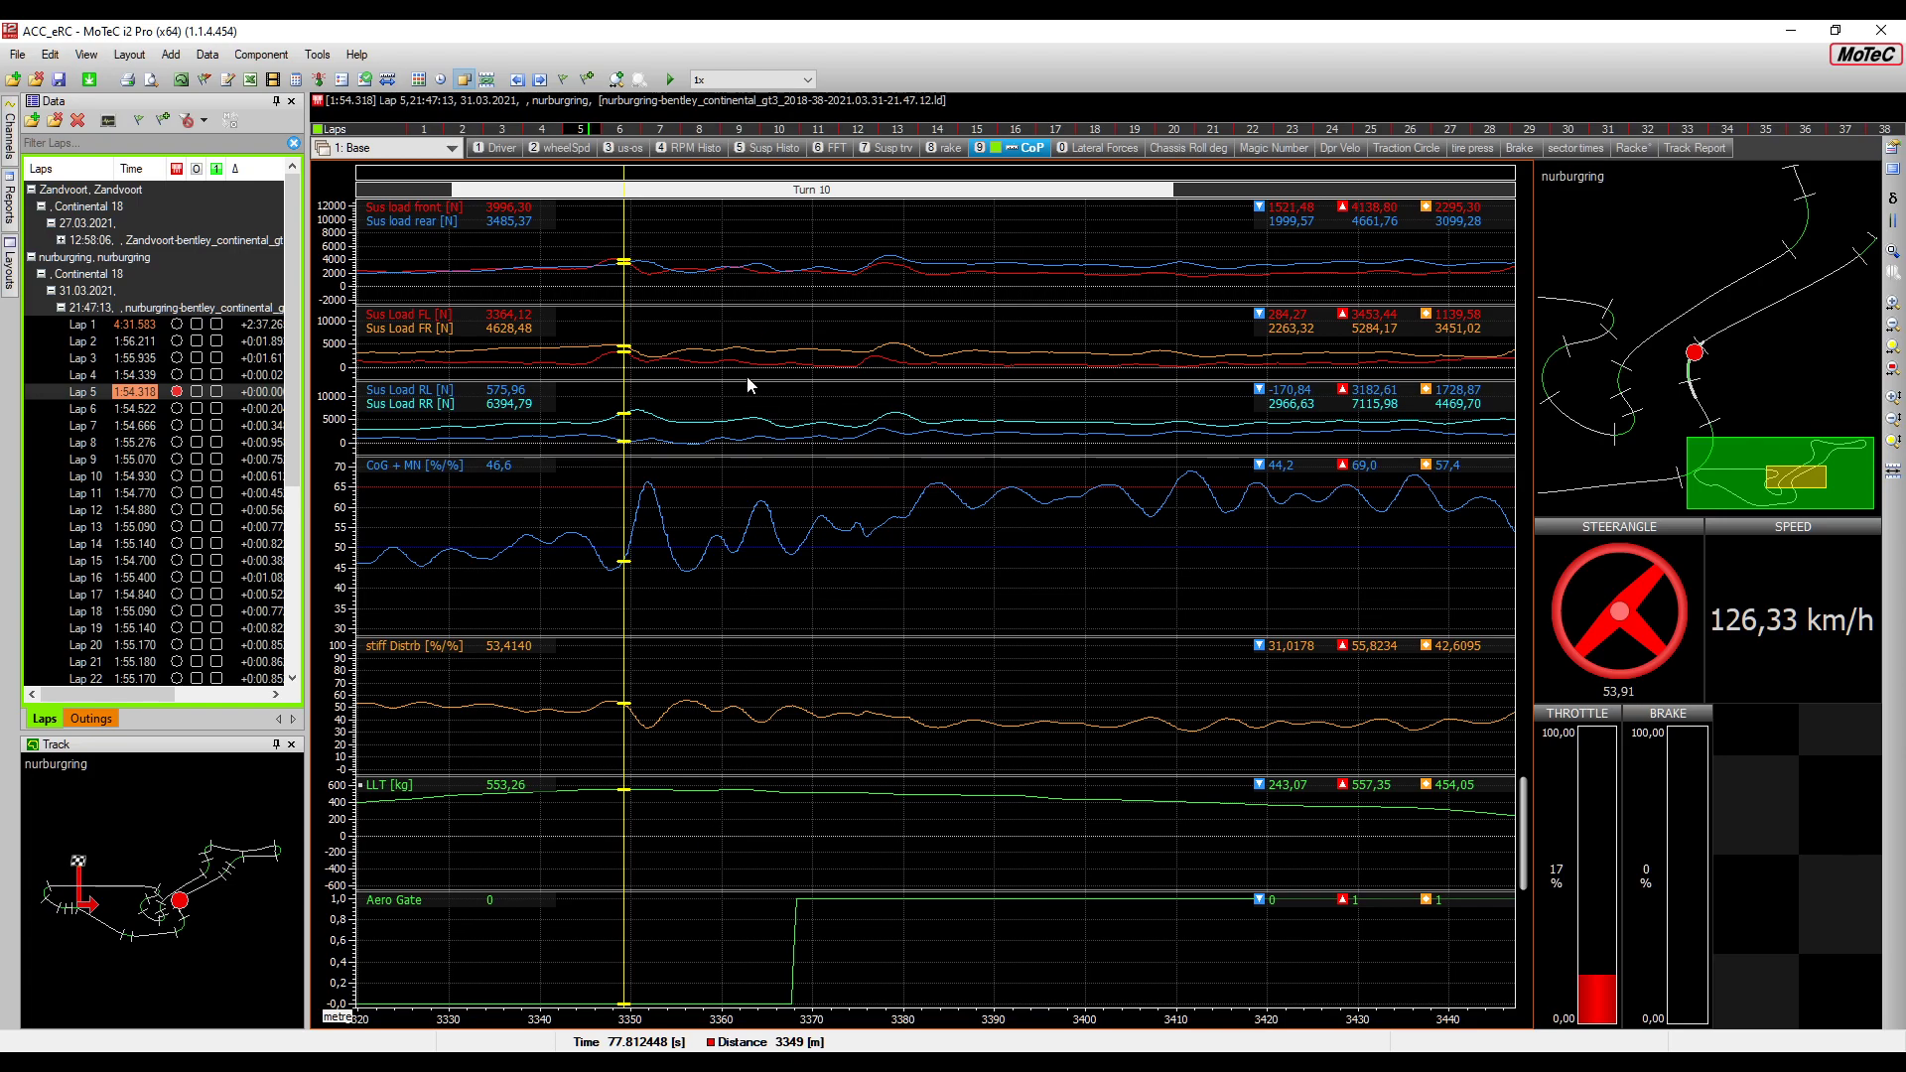
Examine the full Lap 5 in the rake worksheet at the sharp rake spike near 2691 m and on the first straight at 191 m
{"action": "left_click", "coordinate": [955, 149]}
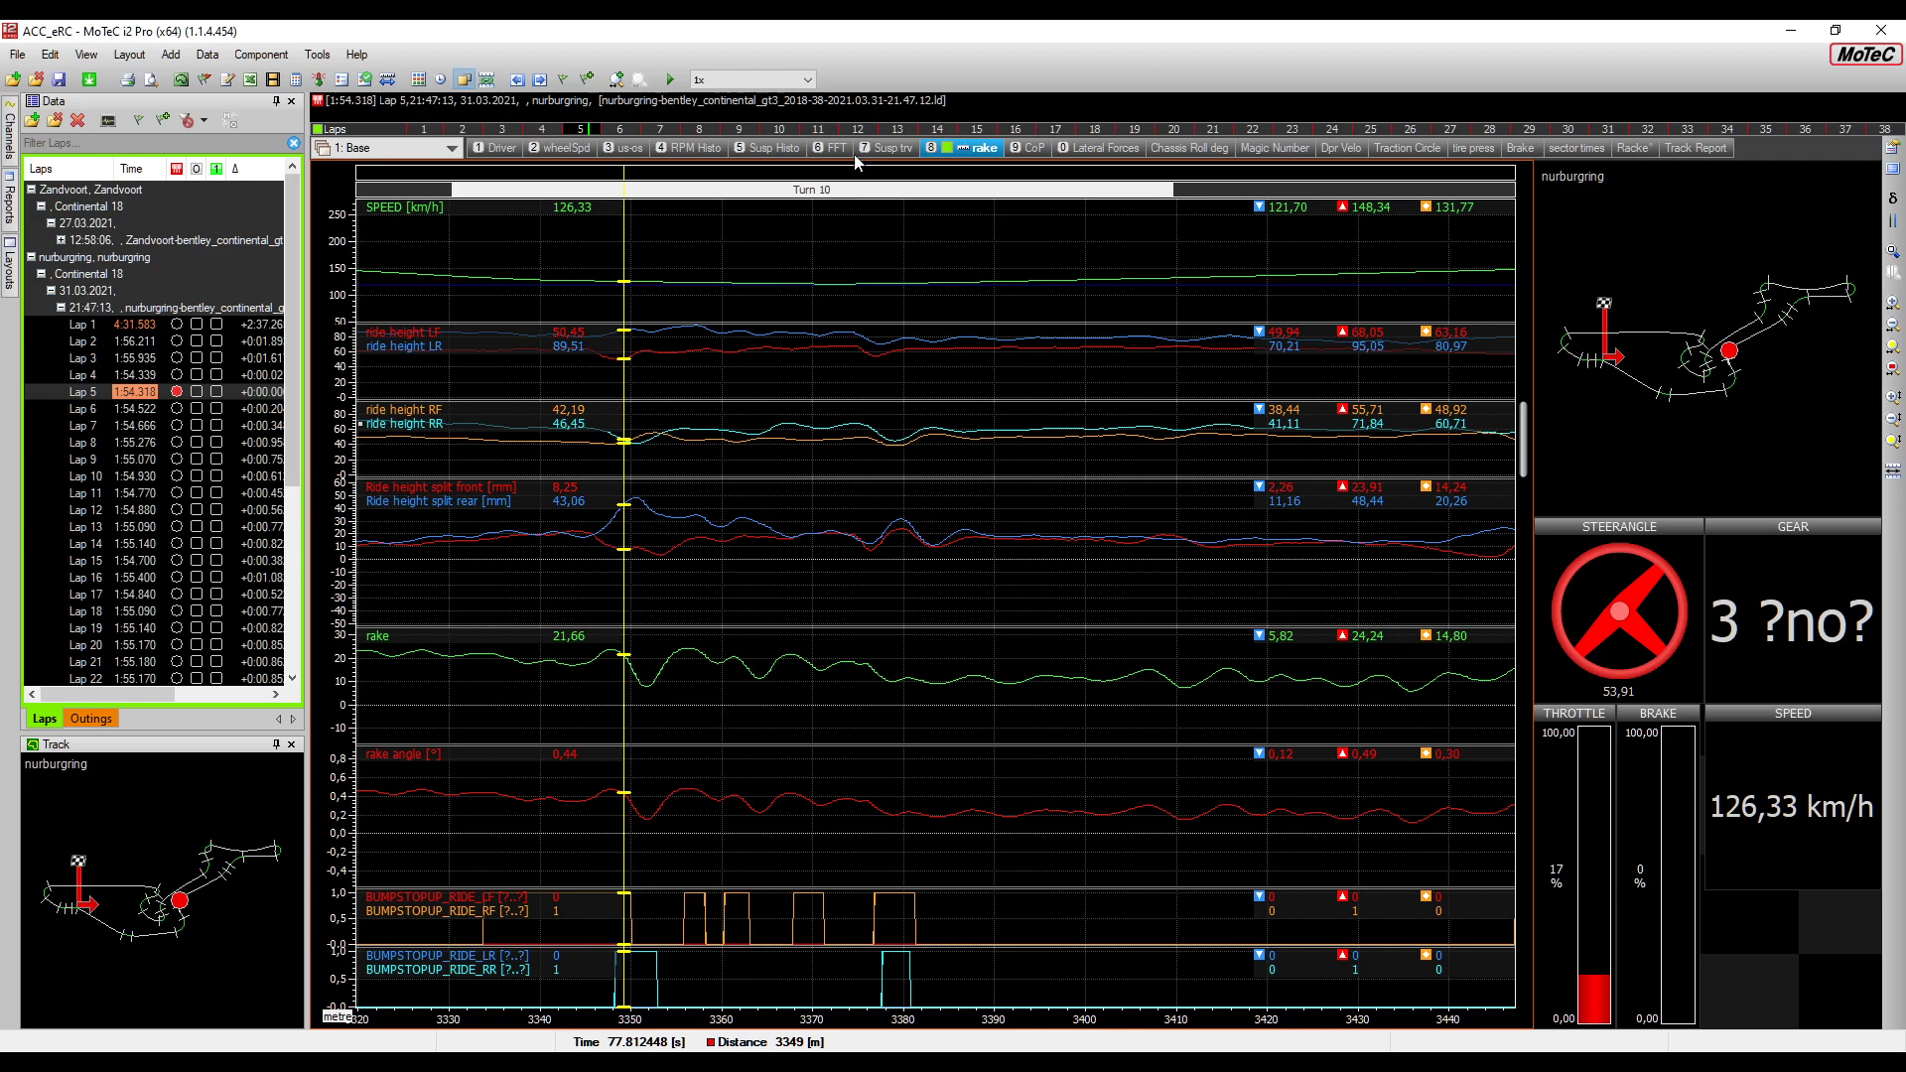
{"action": "double_click", "coordinate": [159, 391]}
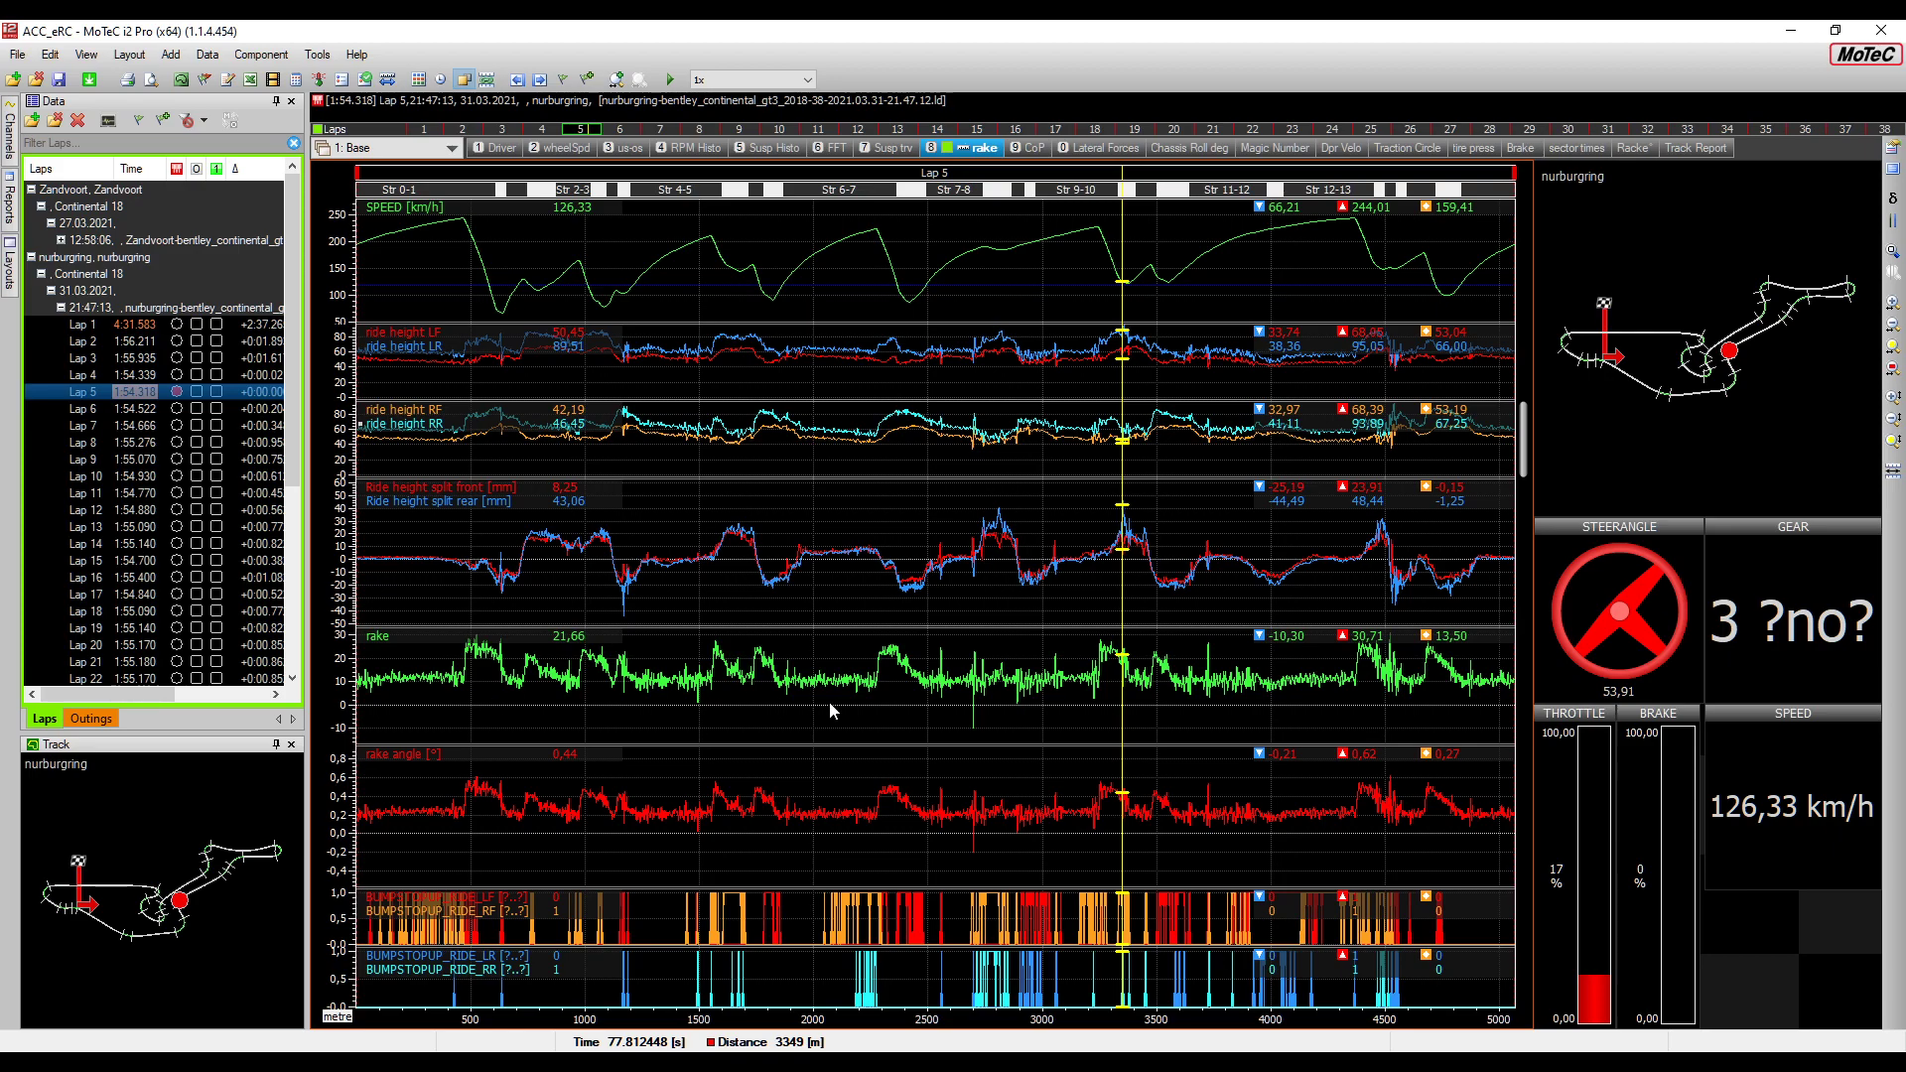
{"action": "left_click", "coordinate": [972, 721]}
{"action": "key", "text": "Right"}
{"action": "key", "text": "Right"}
{"action": "key", "text": "Right"}
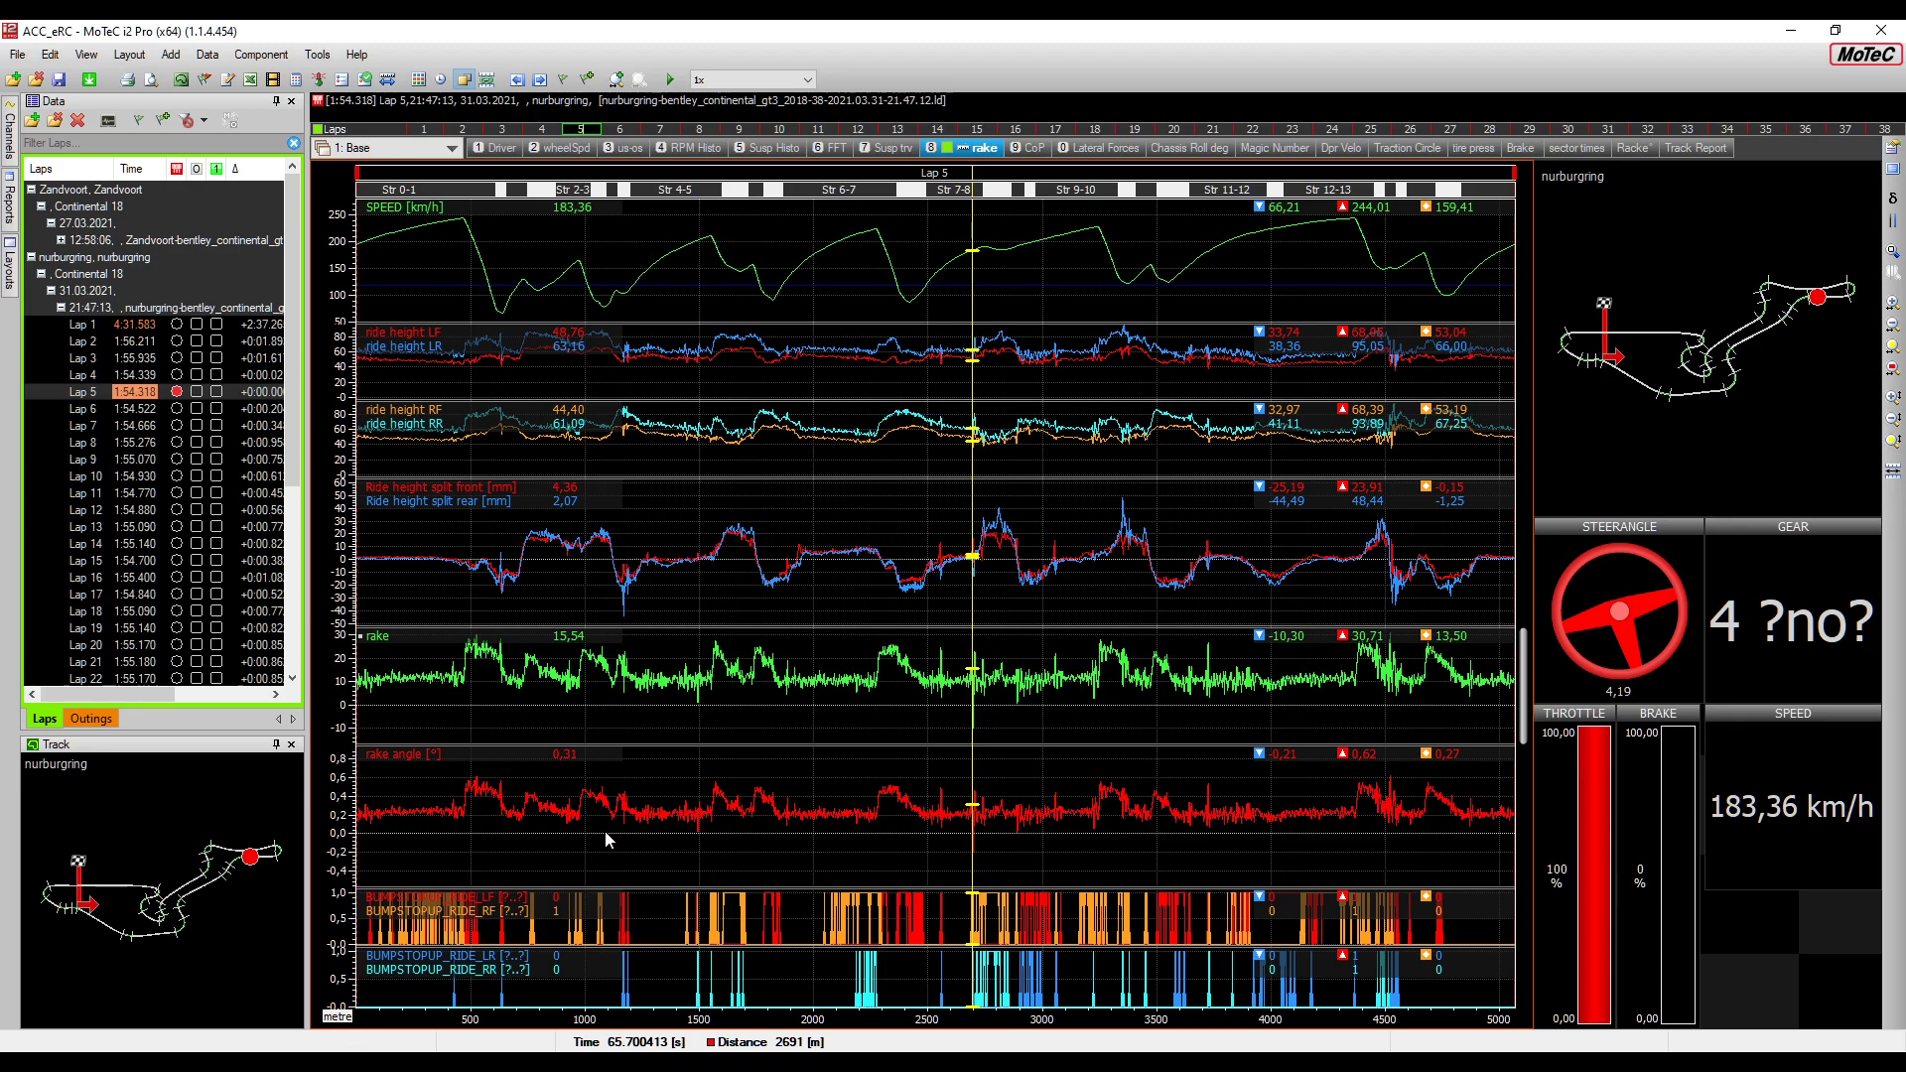
{"action": "mouse_move", "coordinate": [384, 820]}
{"action": "left_mouse_down"}
{"action": "mouse_move", "coordinate": [445, 817]}
{"action": "mouse_move", "coordinate": [401, 811]}
{"action": "left_mouse_up"}
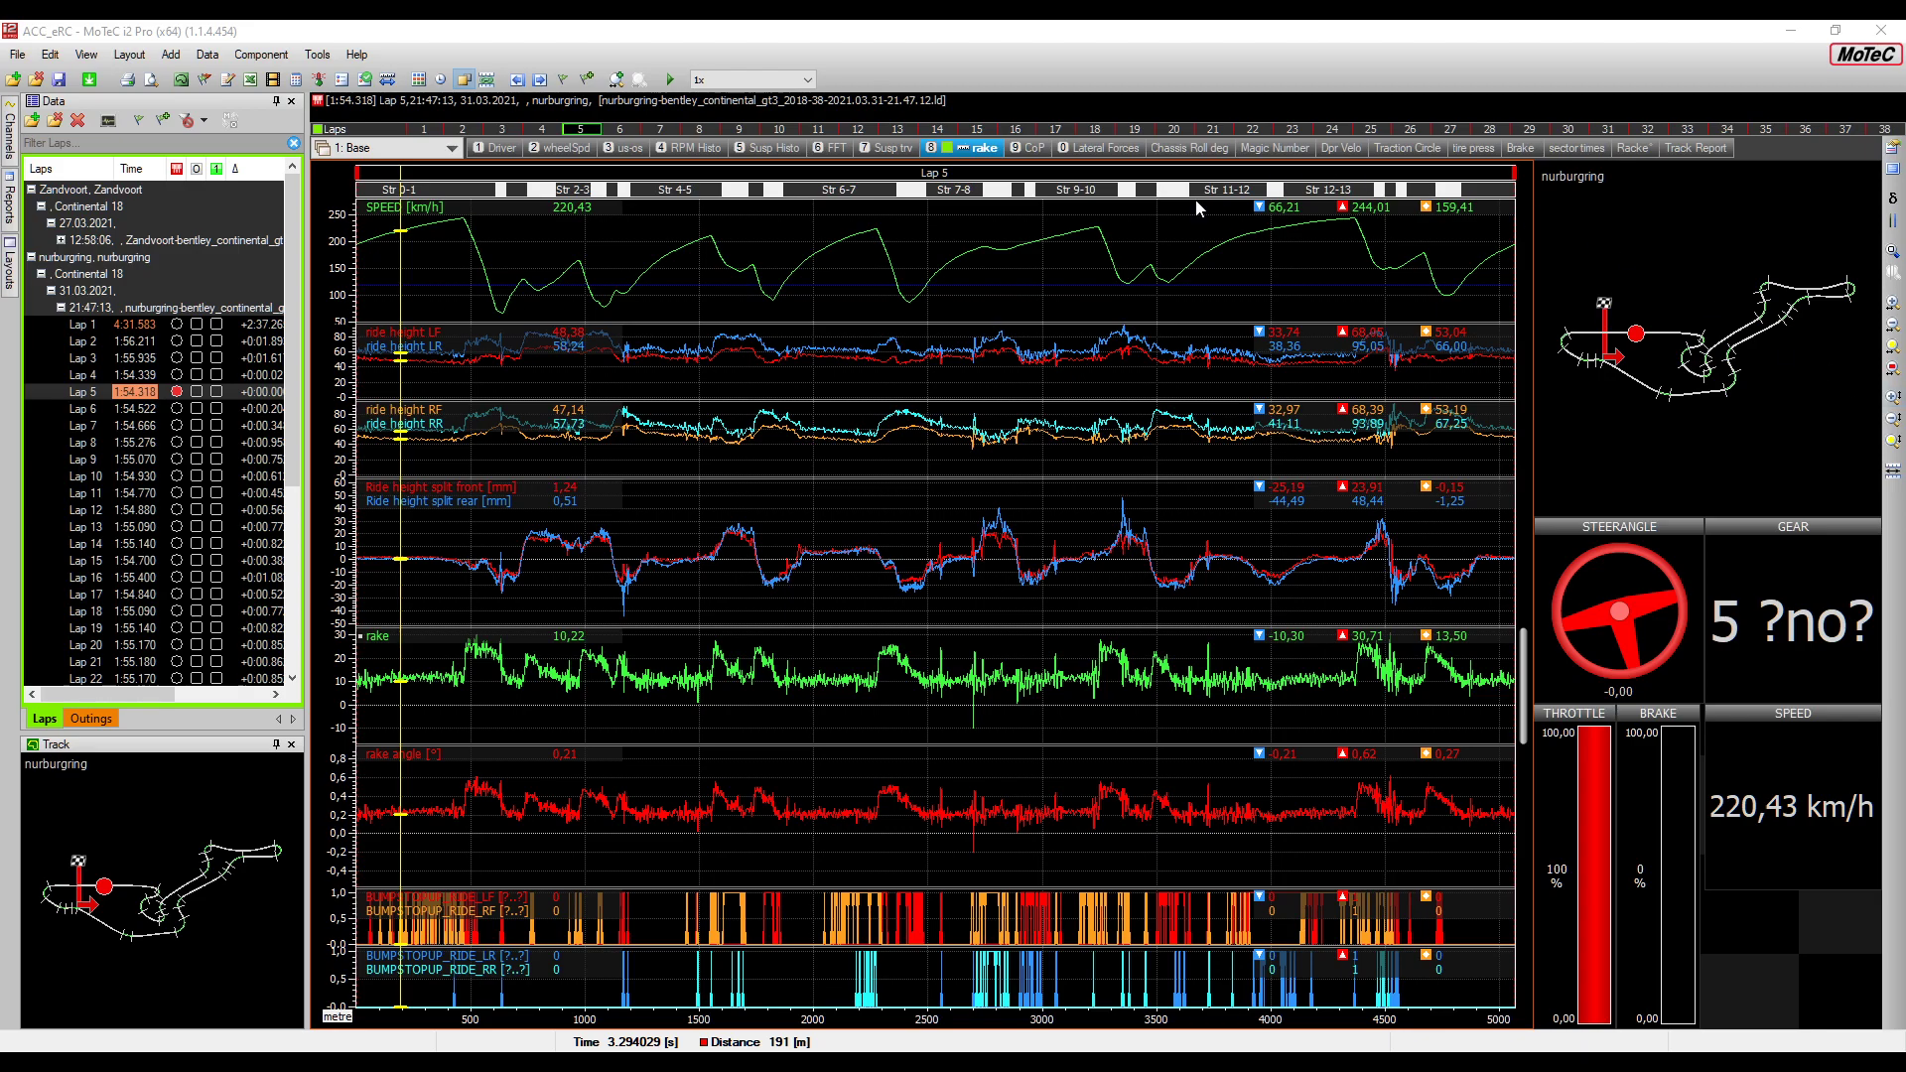
Compare the average MN of Zandvoort Lap 2 with Nürburgring Lap 5 and Lap 12 in the Magic Number worksheet
{"action": "left_click", "coordinate": [1255, 150]}
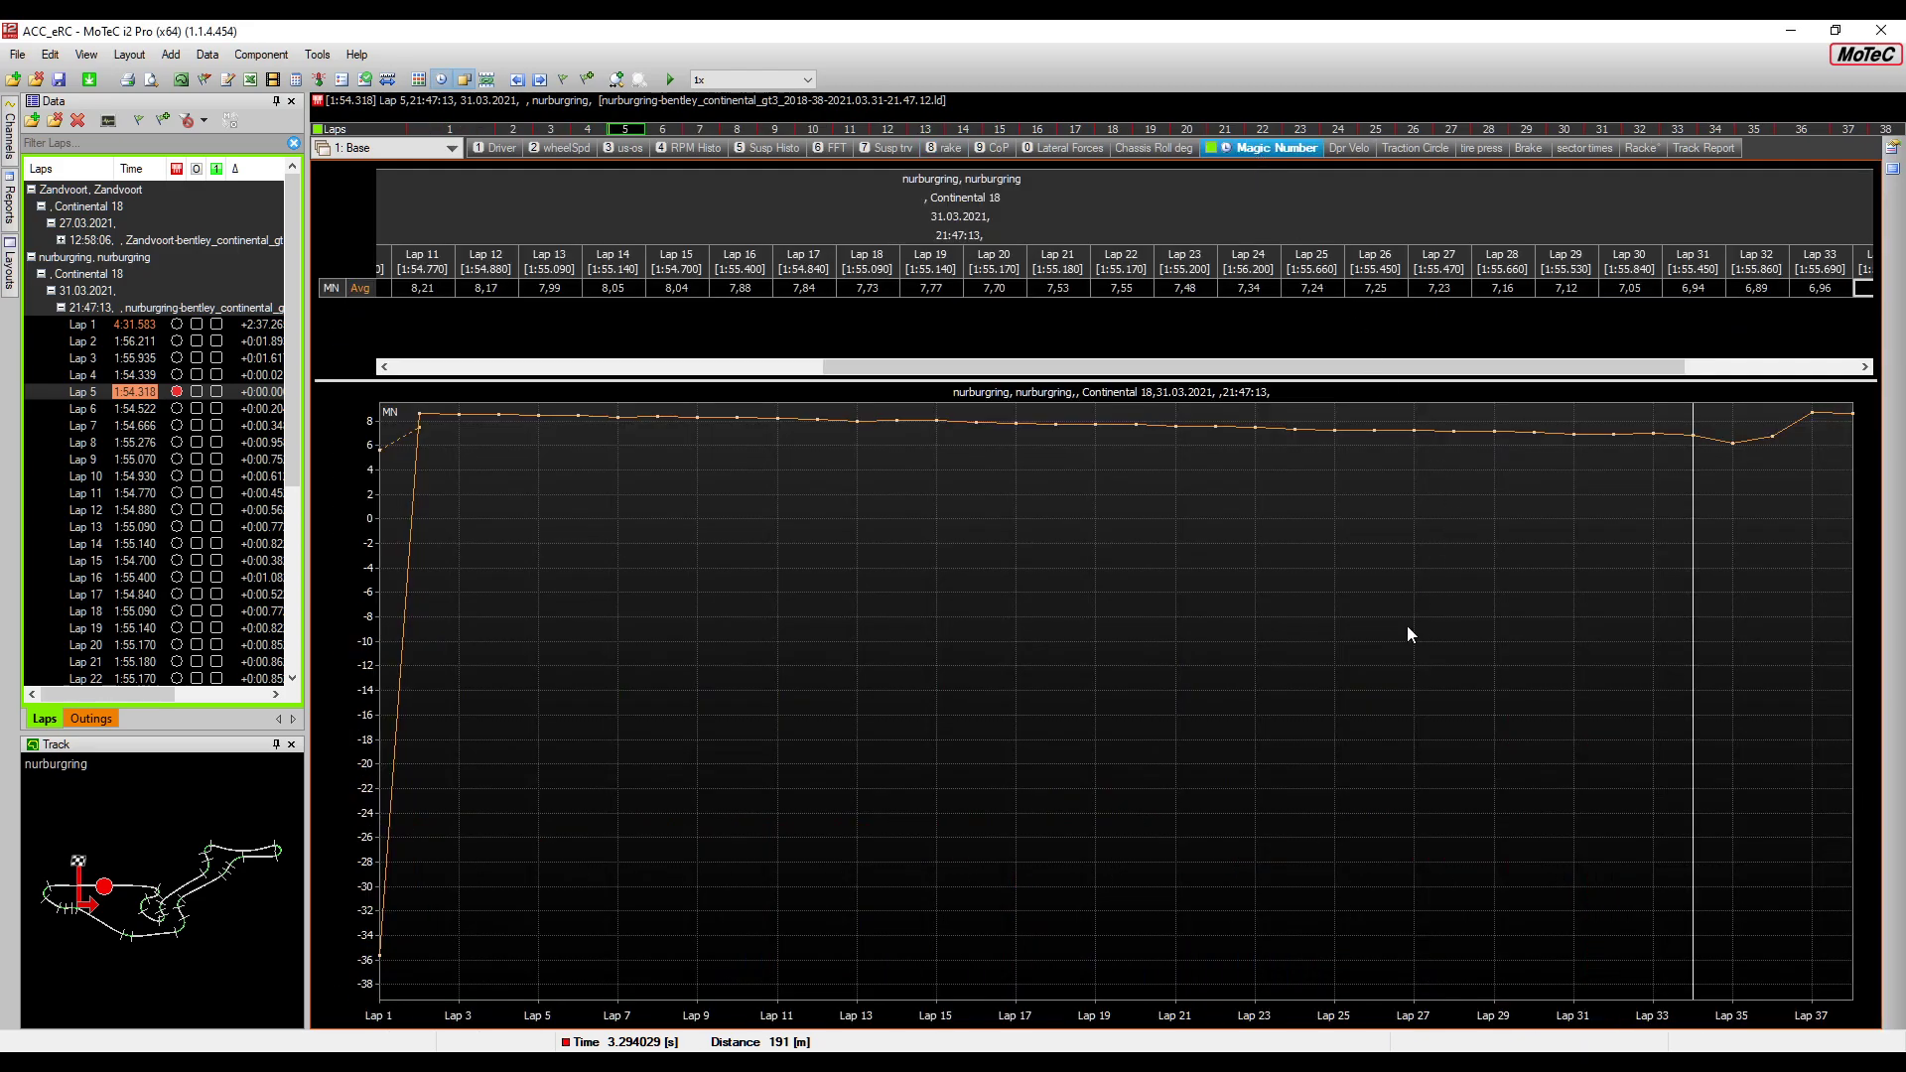
{"action": "scroll", "coordinate": [159, 496], "scroll_direction": "down", "scroll_amount": 3}
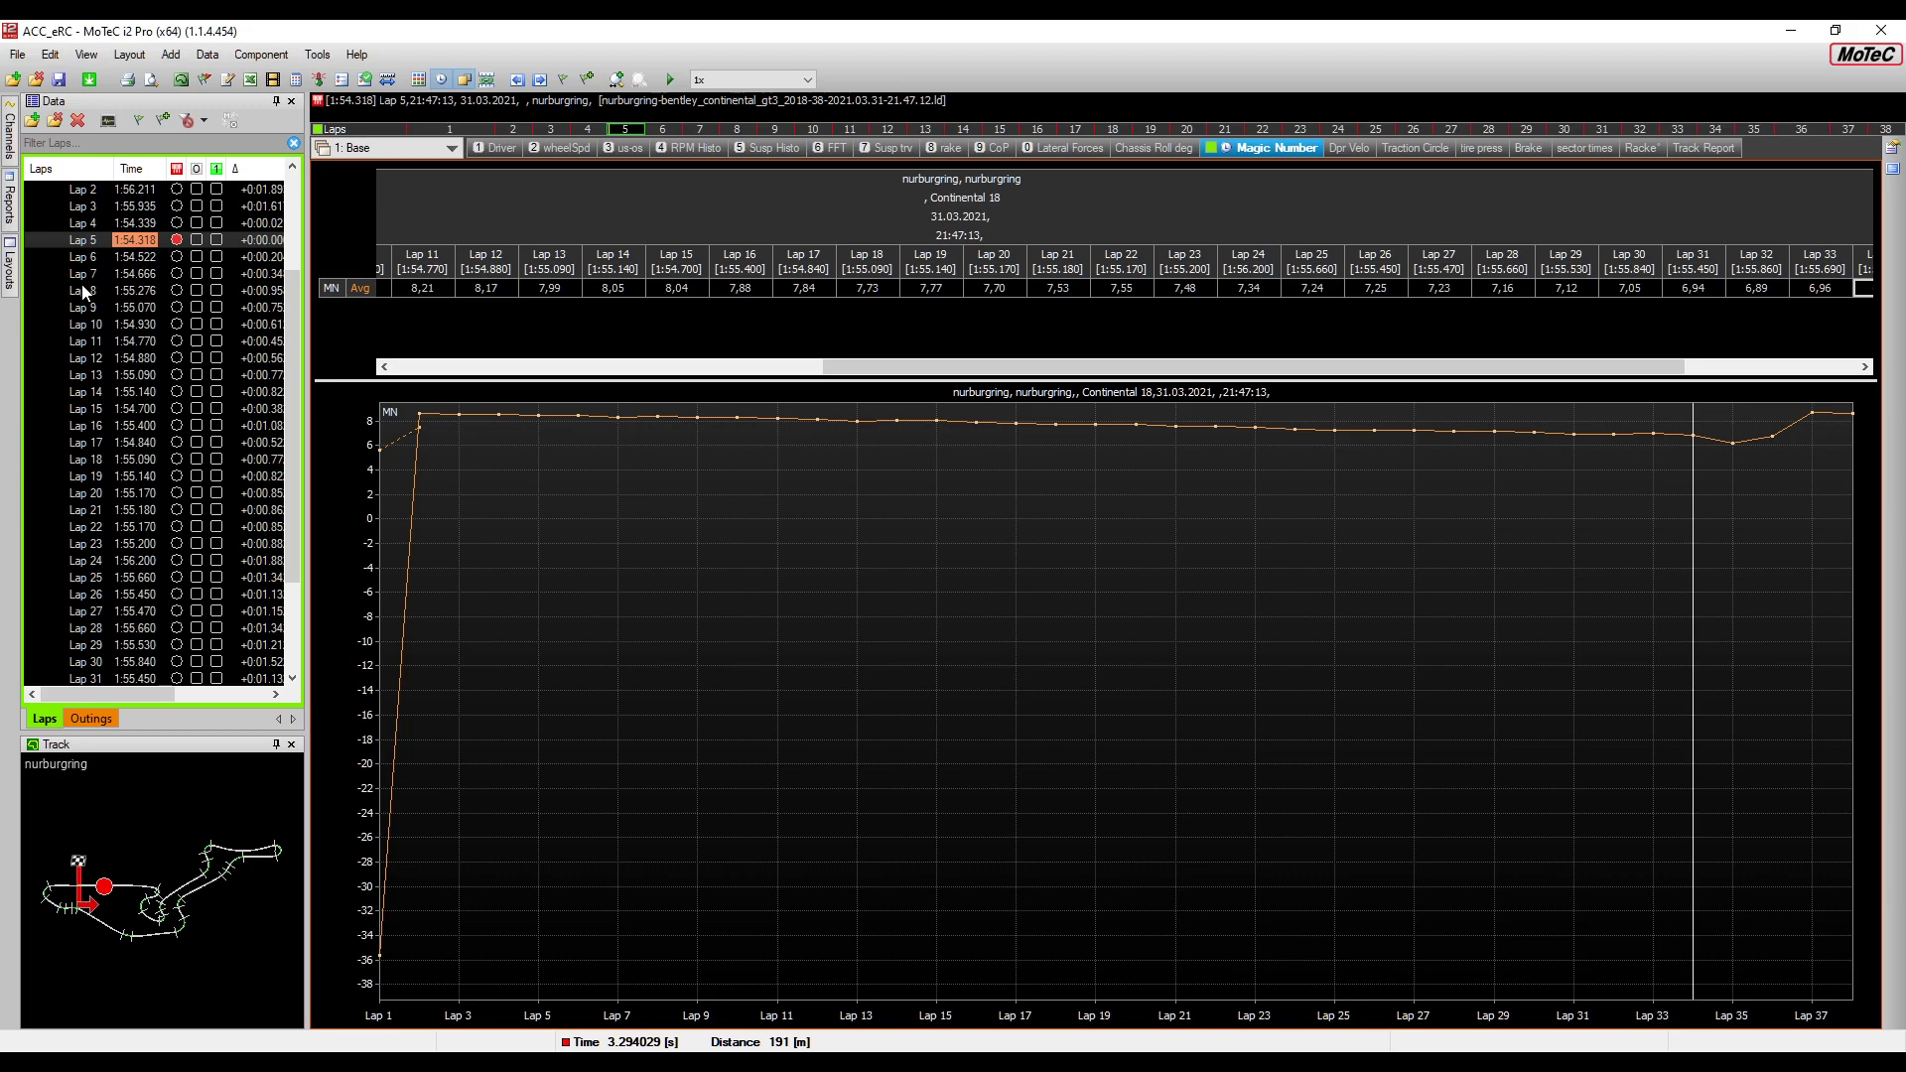
{"action": "scroll", "coordinate": [120, 397], "scroll_direction": "up", "scroll_amount": 3}
{"action": "scroll", "coordinate": [77, 289], "scroll_direction": "down", "scroll_amount": 6}
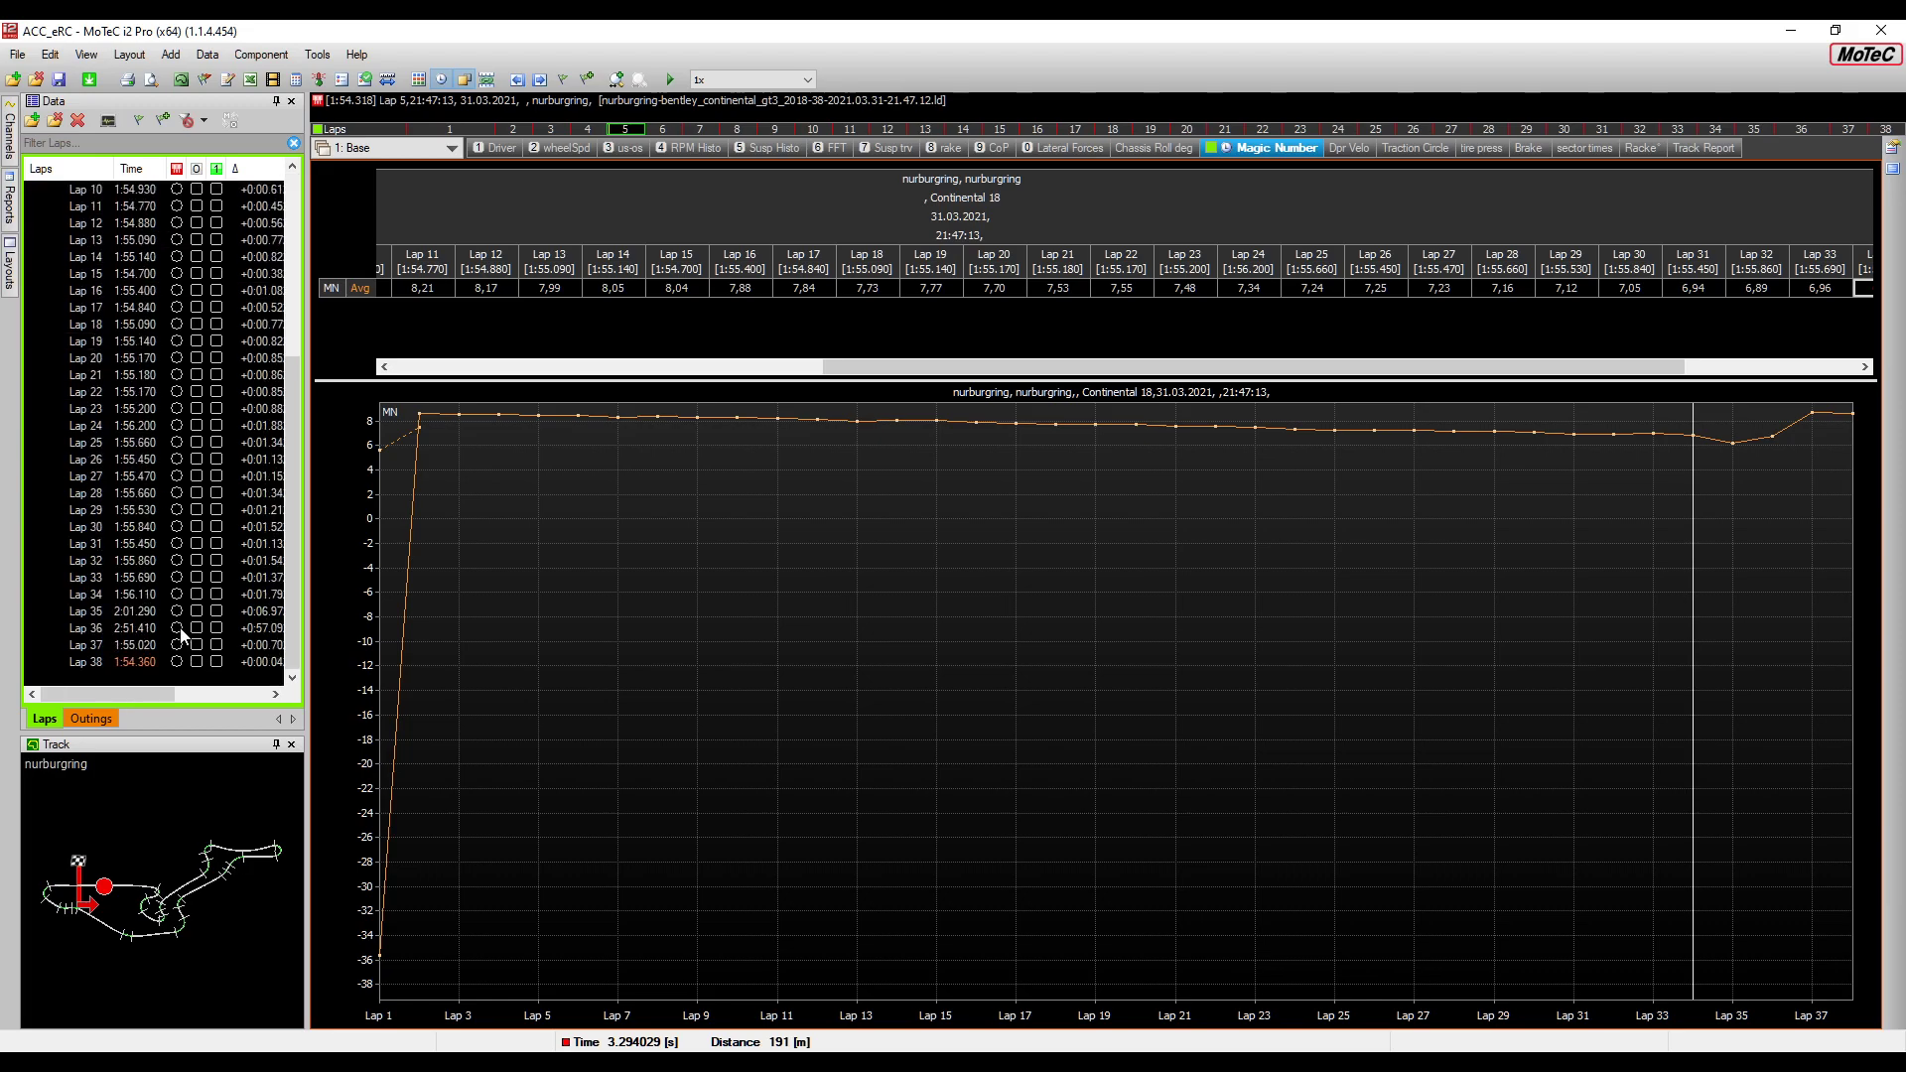
{"action": "scroll", "coordinate": [109, 318], "scroll_direction": "up", "scroll_amount": 6}
{"action": "double_click", "coordinate": [63, 238]}
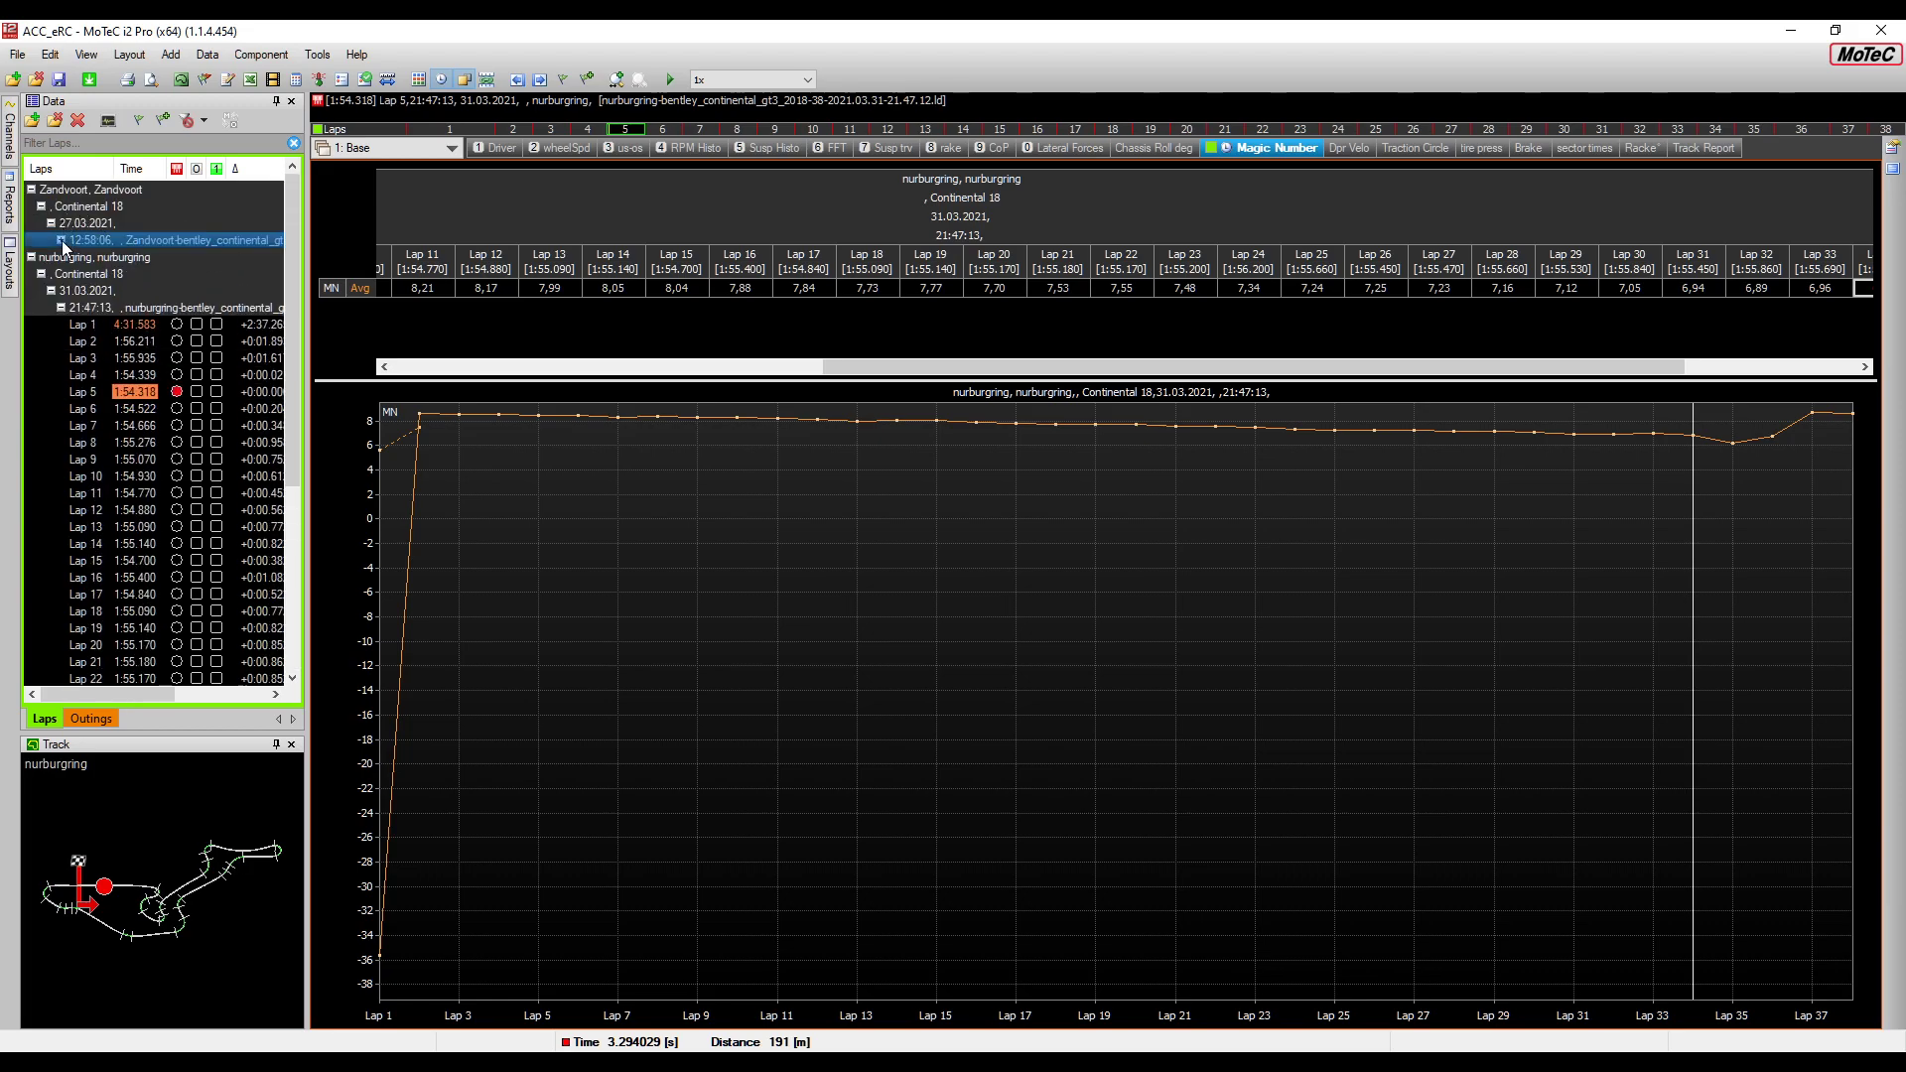
{"action": "left_click", "coordinate": [136, 278]}
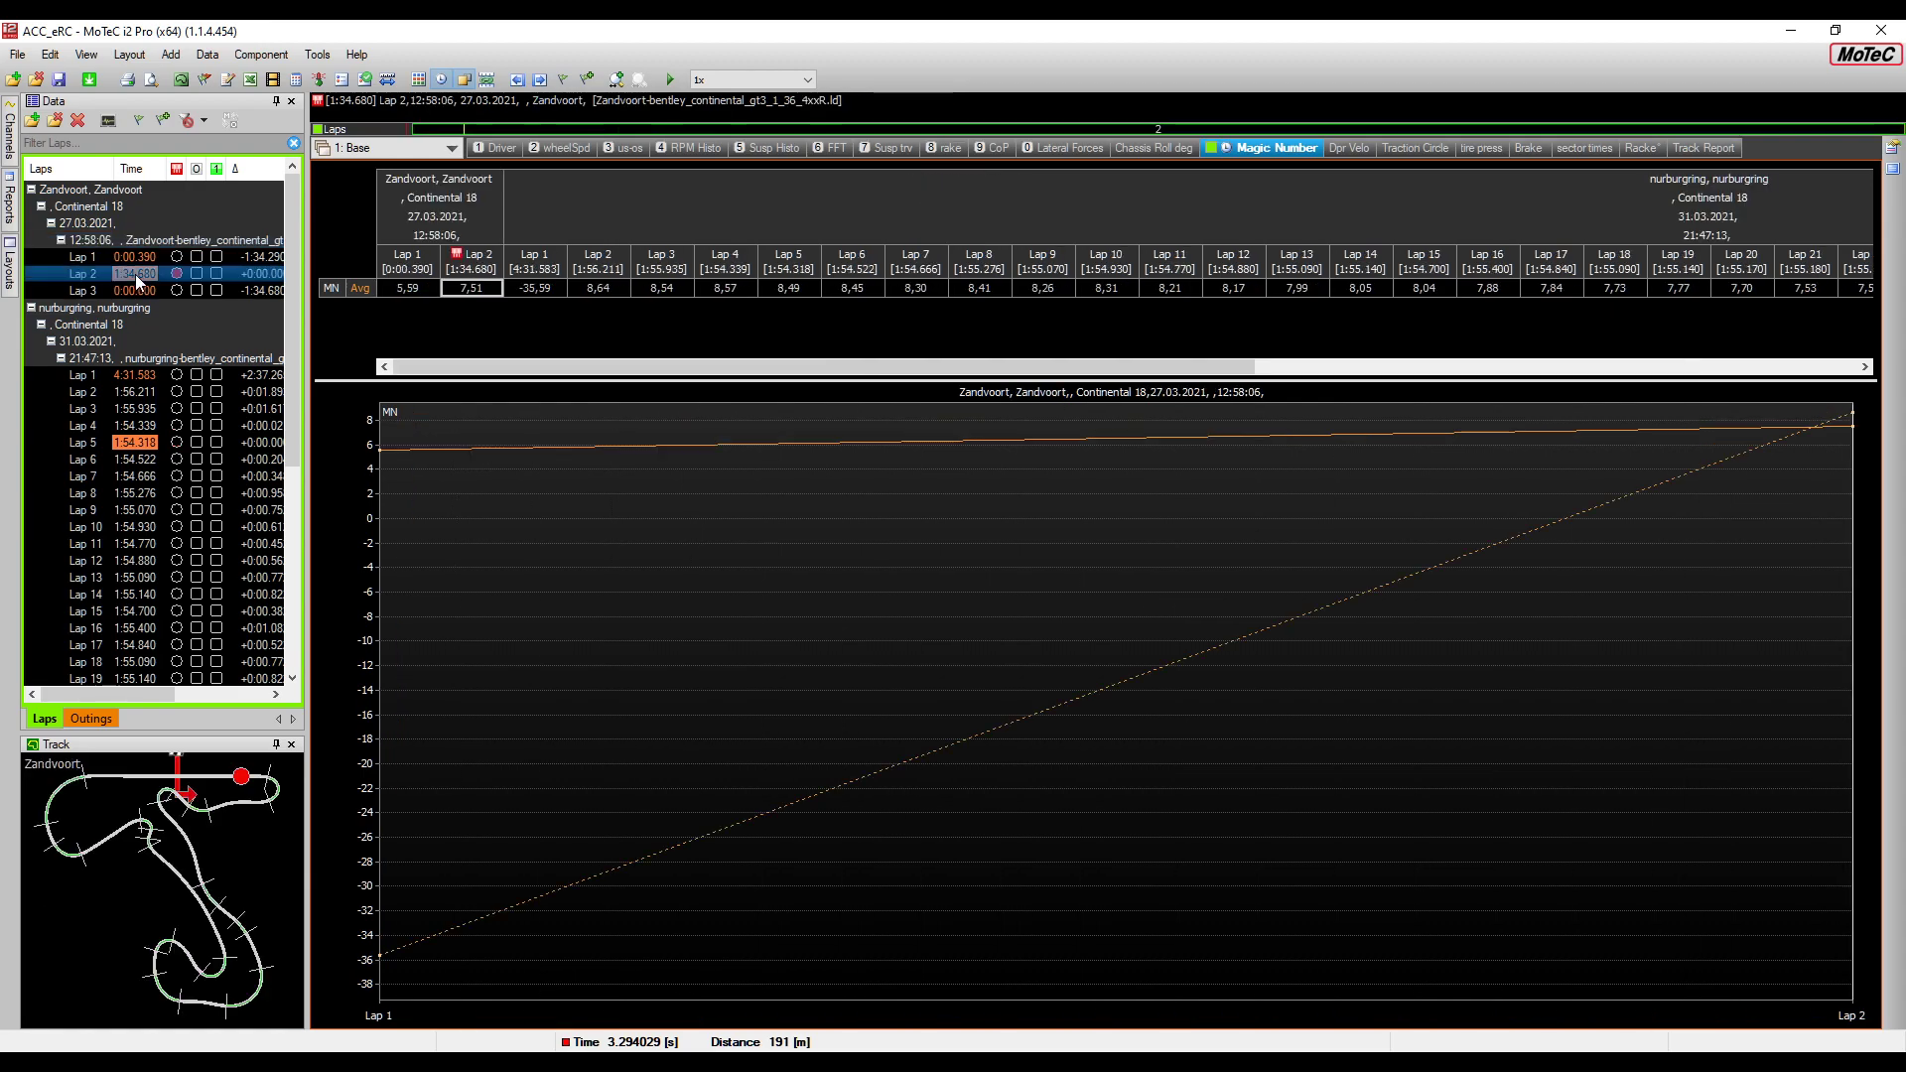
{"action": "left_click", "coordinate": [145, 443]}
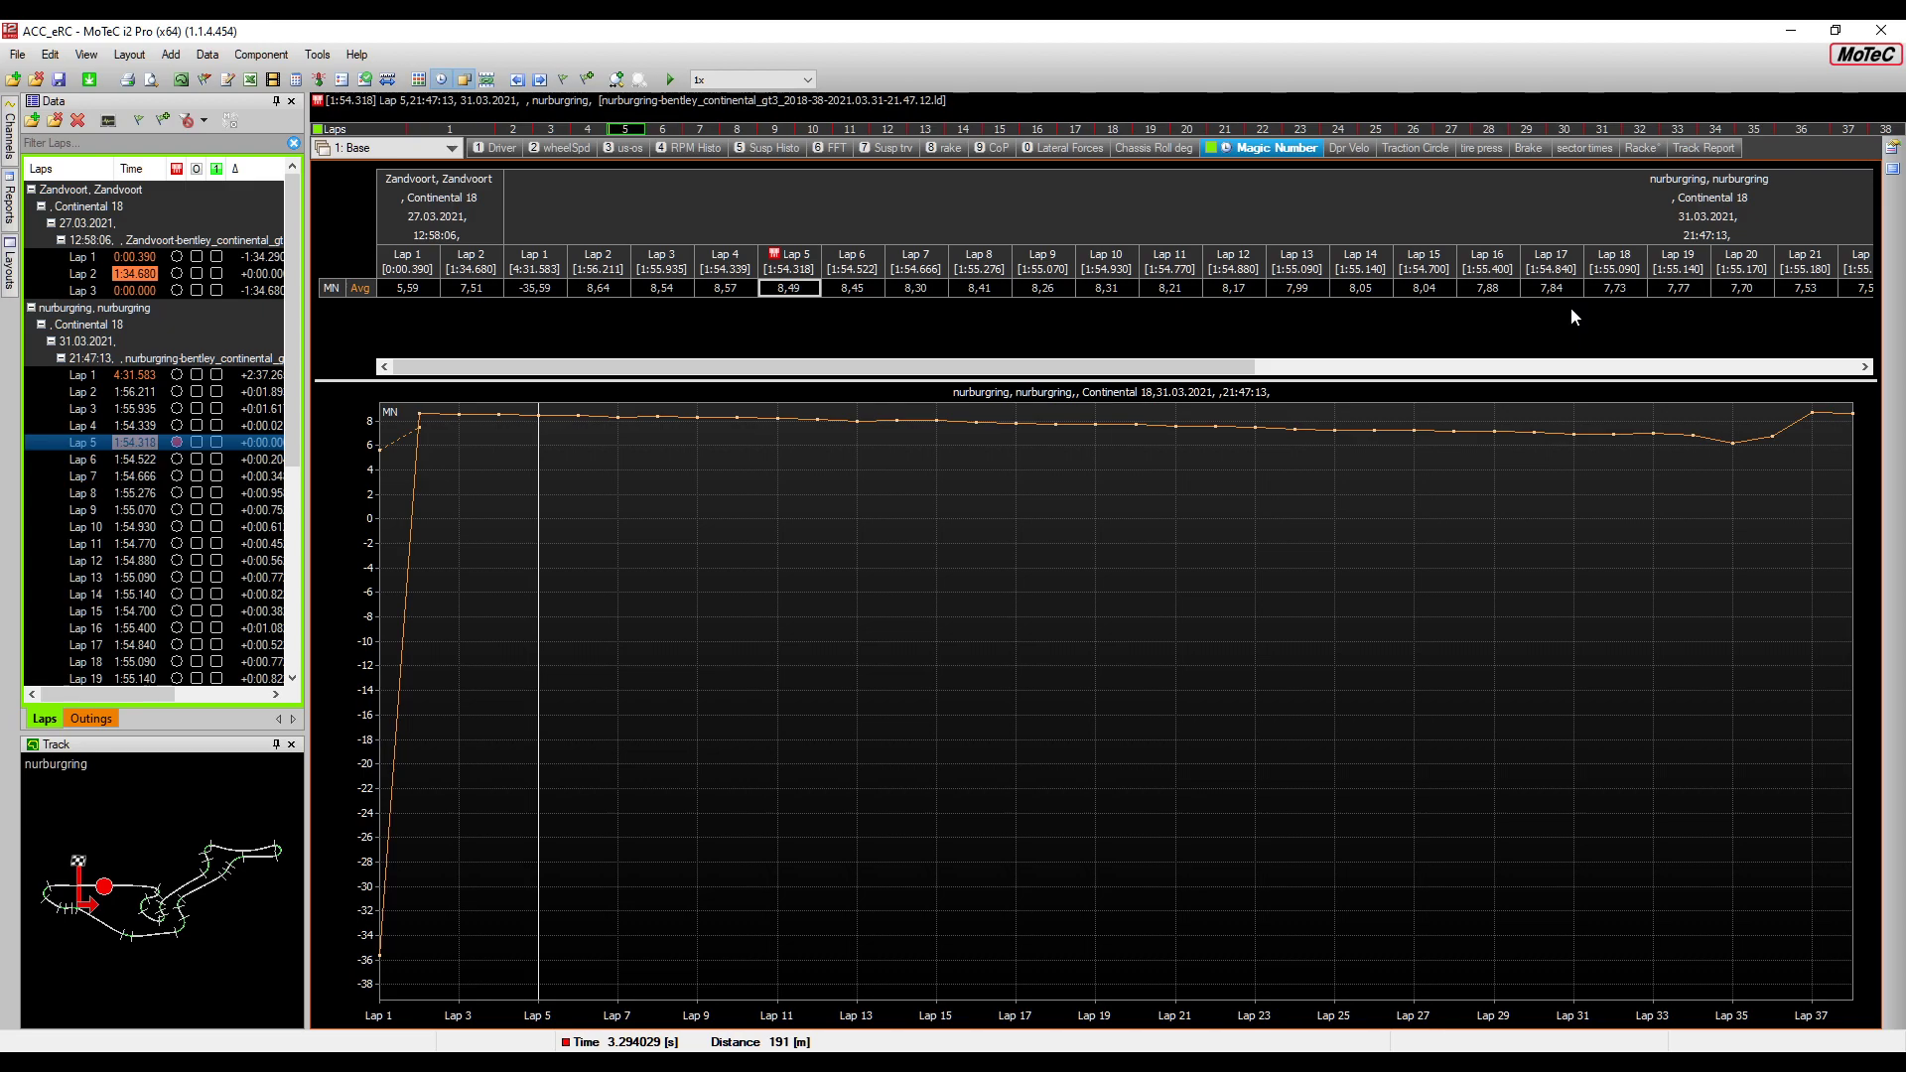
{"action": "left_click", "coordinate": [1254, 294]}
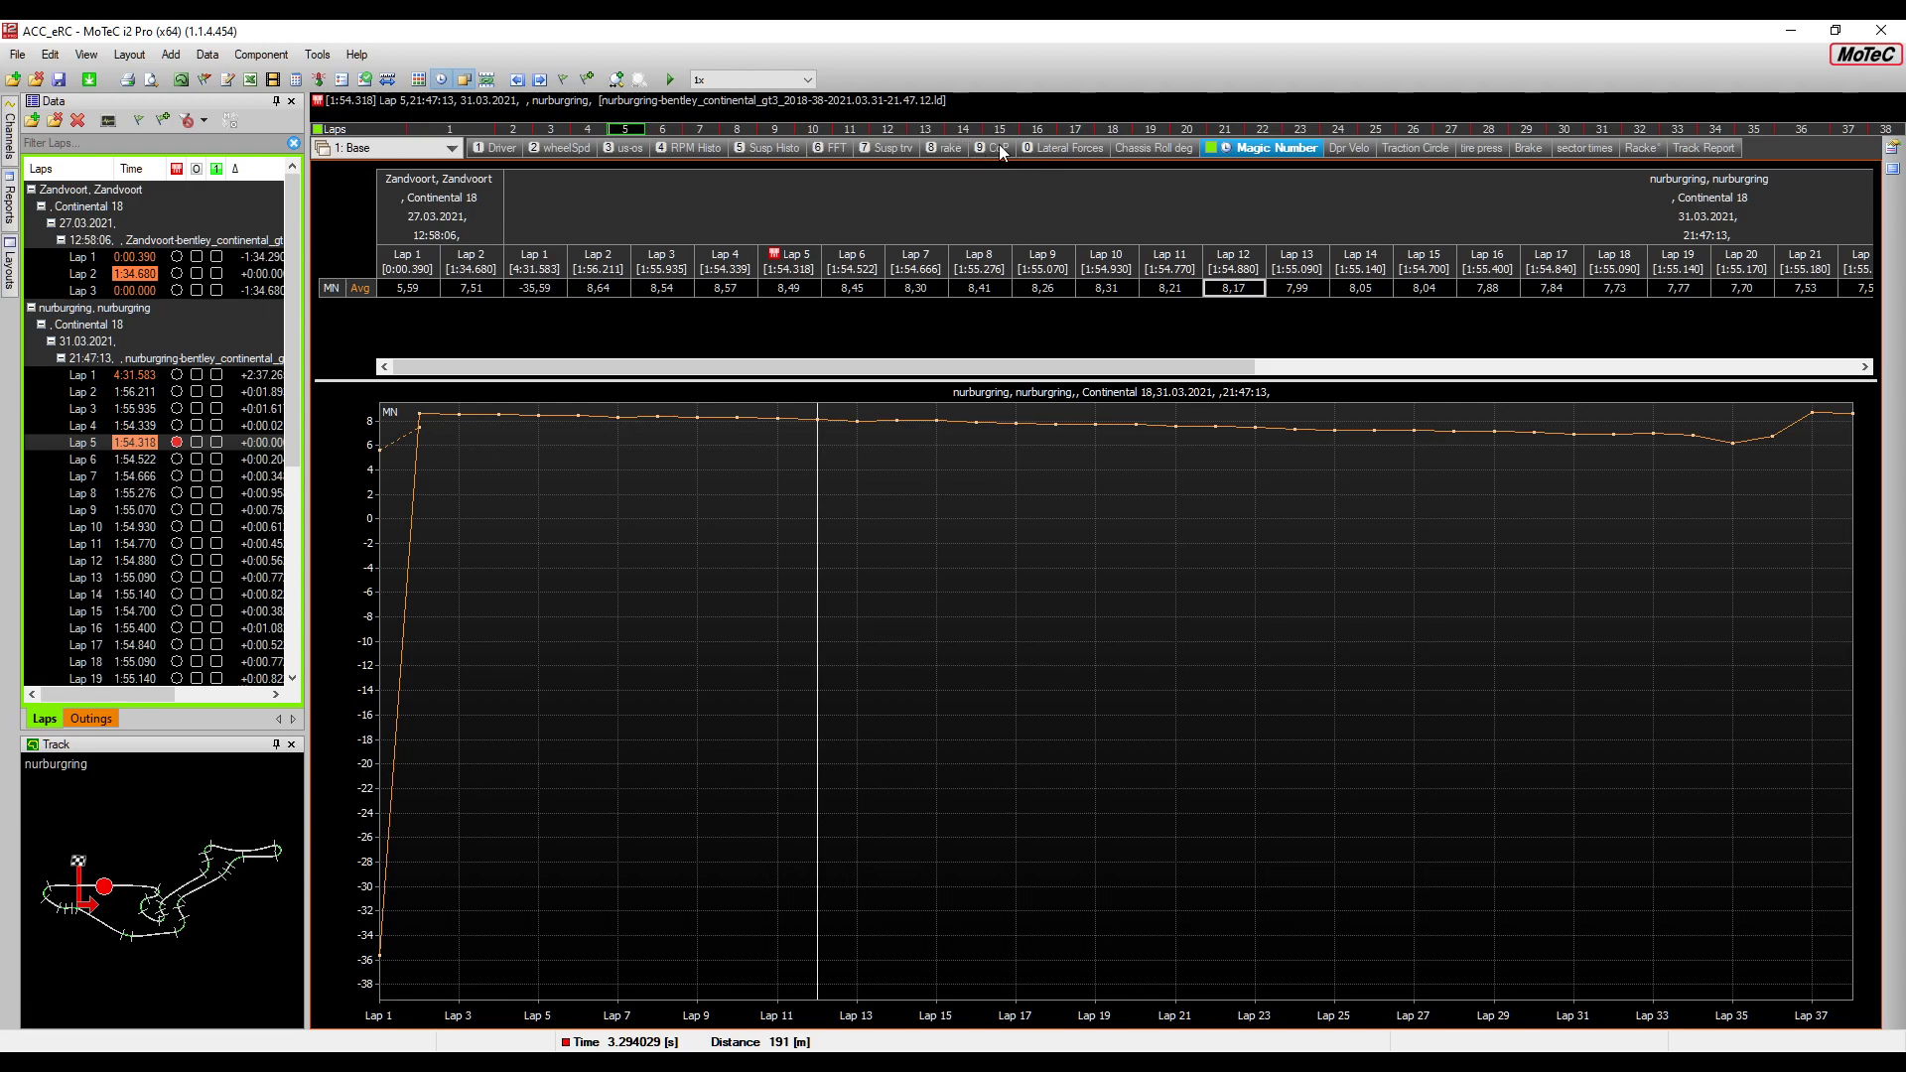
Review Lap 5's rake worksheet, and set the cursor on the approach to Turn 1 at 592 m in the Lateral Forces worksheet
{"action": "left_click", "coordinate": [948, 148]}
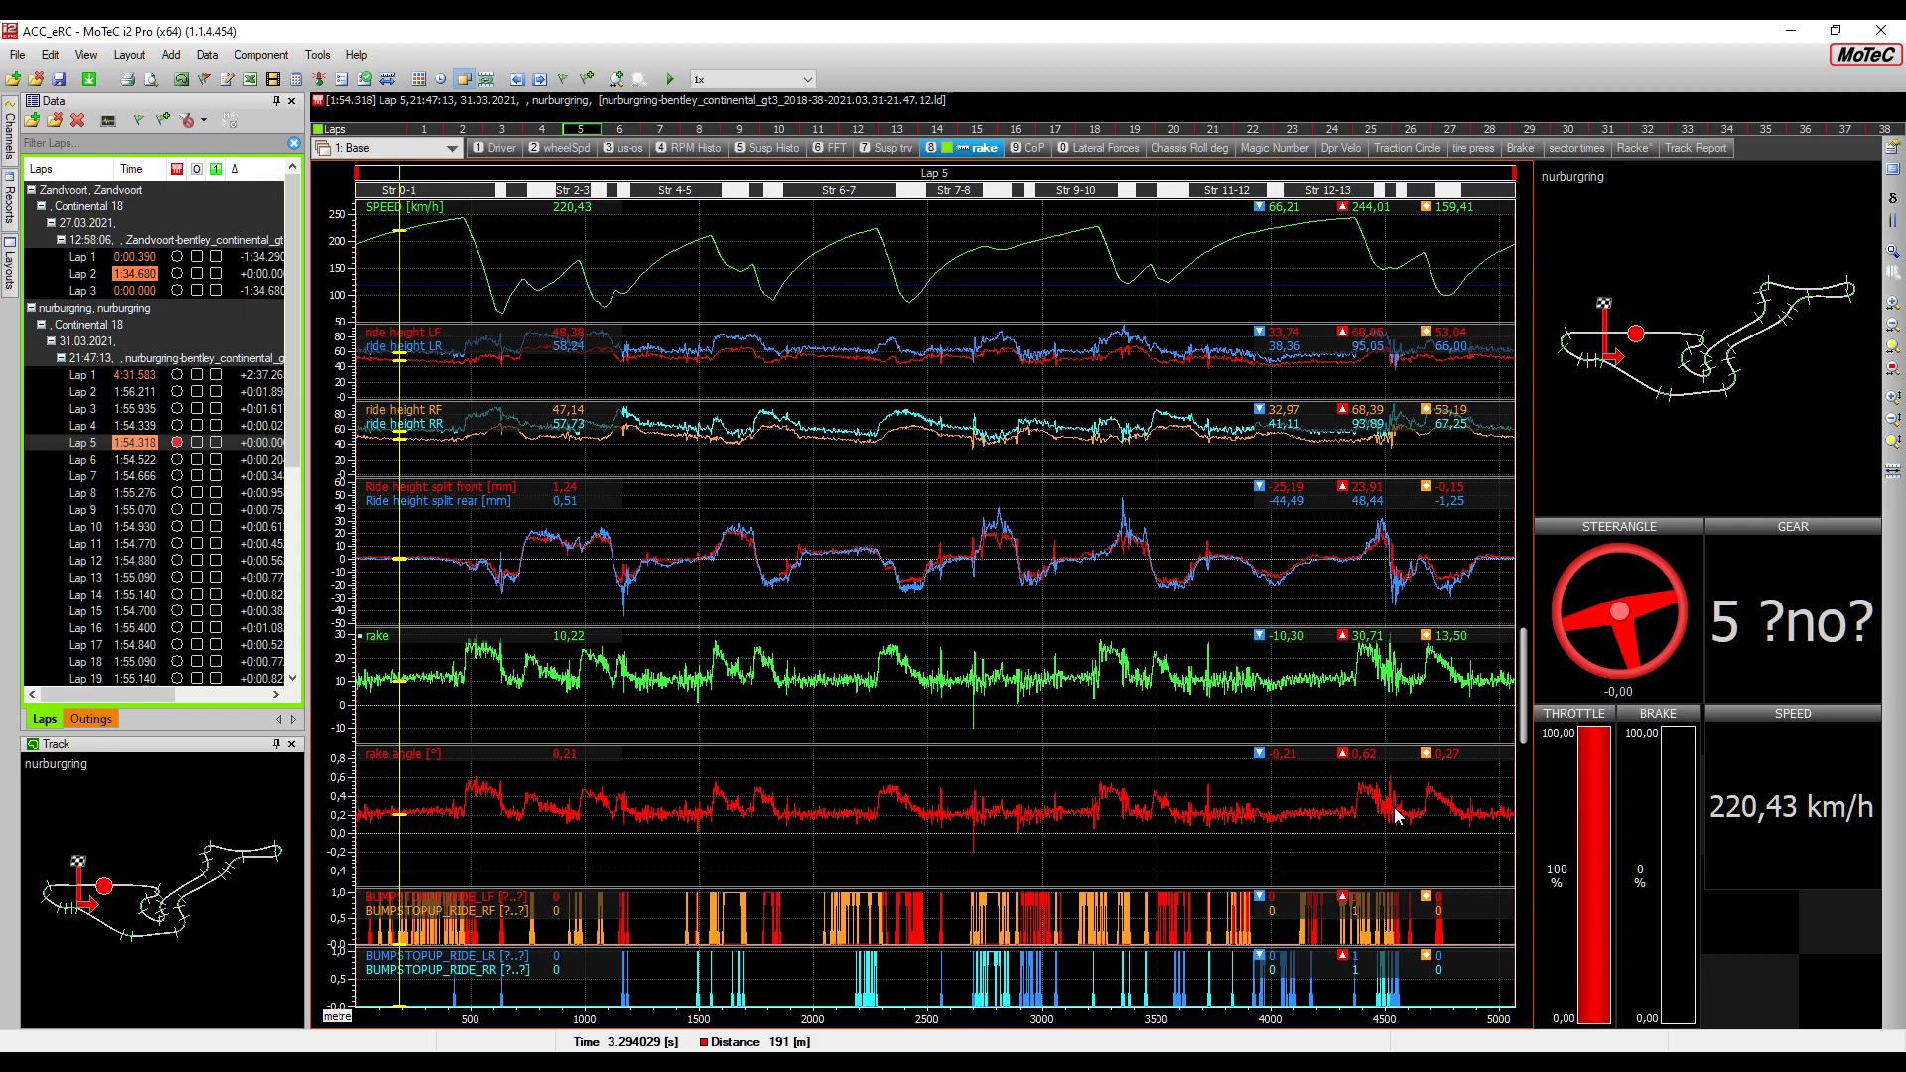
{"action": "left_click", "coordinate": [1099, 149]}
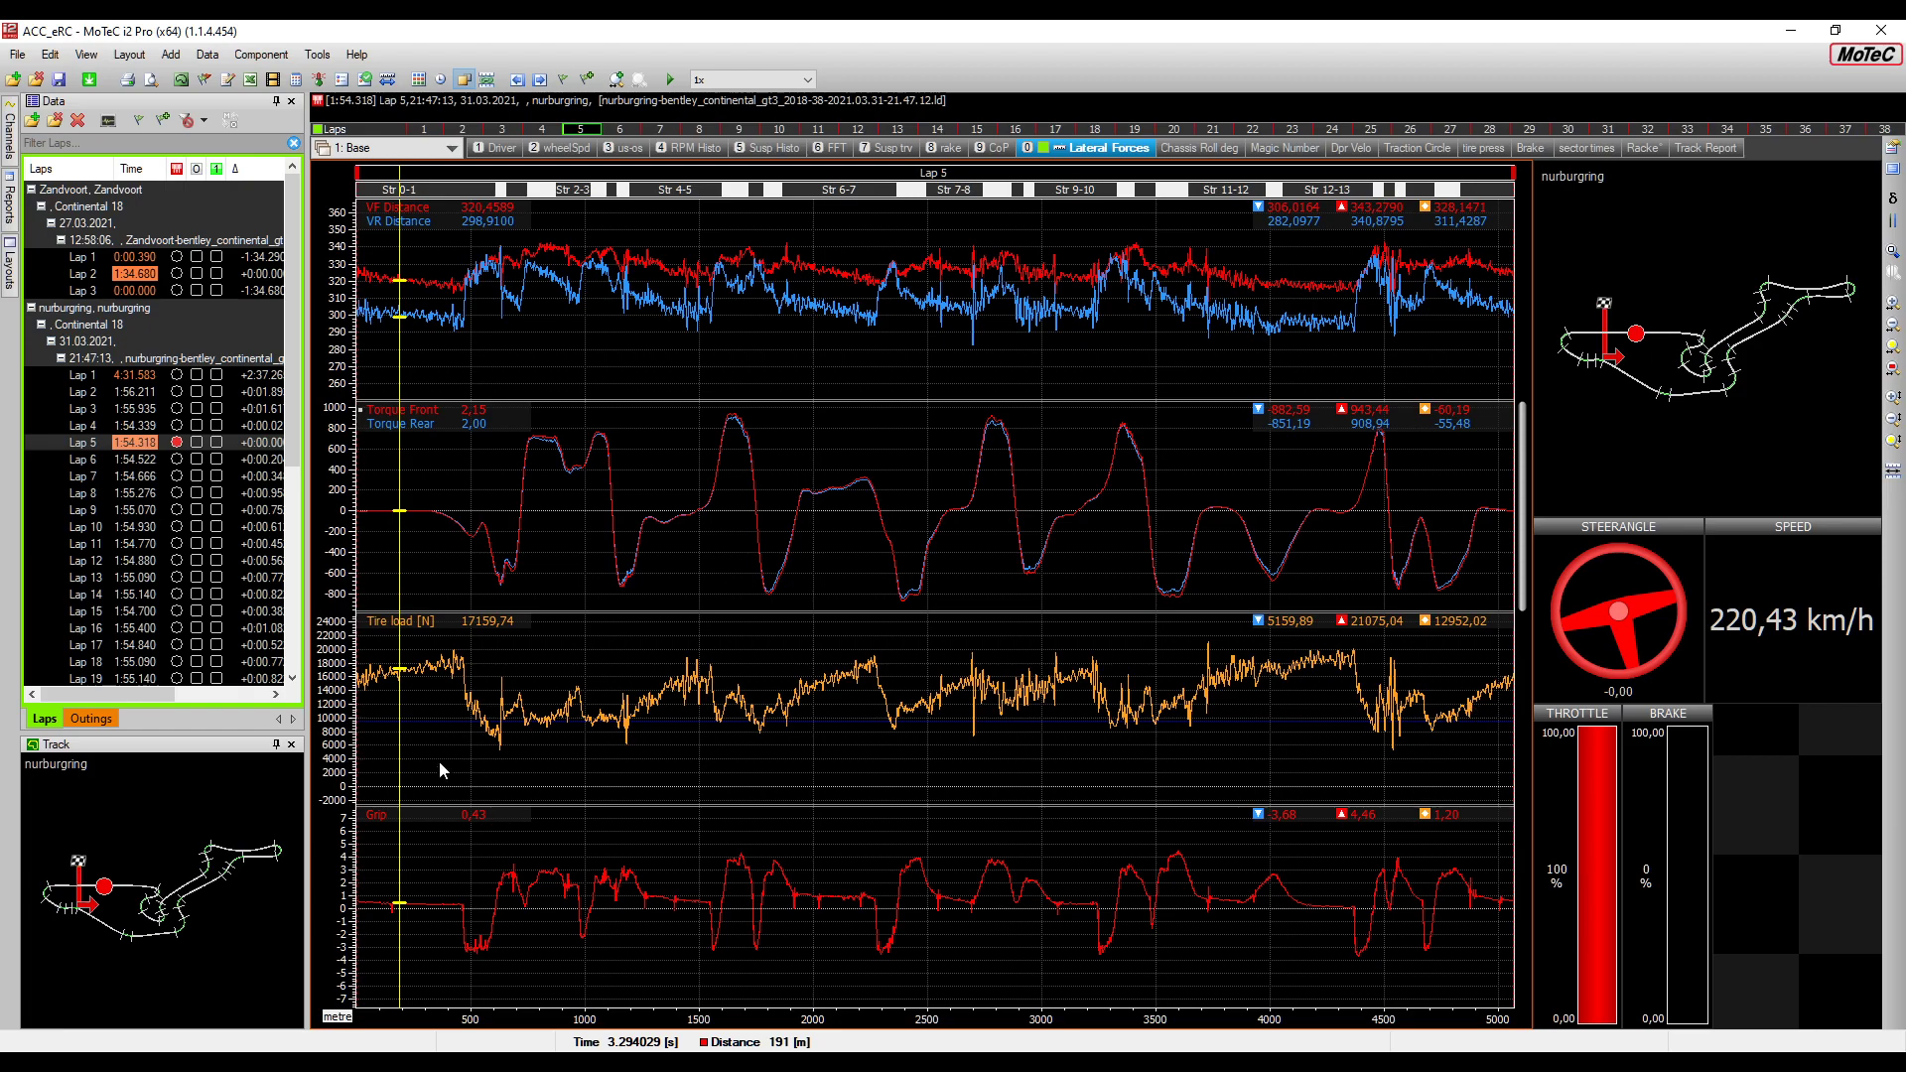
{"action": "left_click_drag", "start_coordinate": [476, 754], "coordinate": [508, 752]}
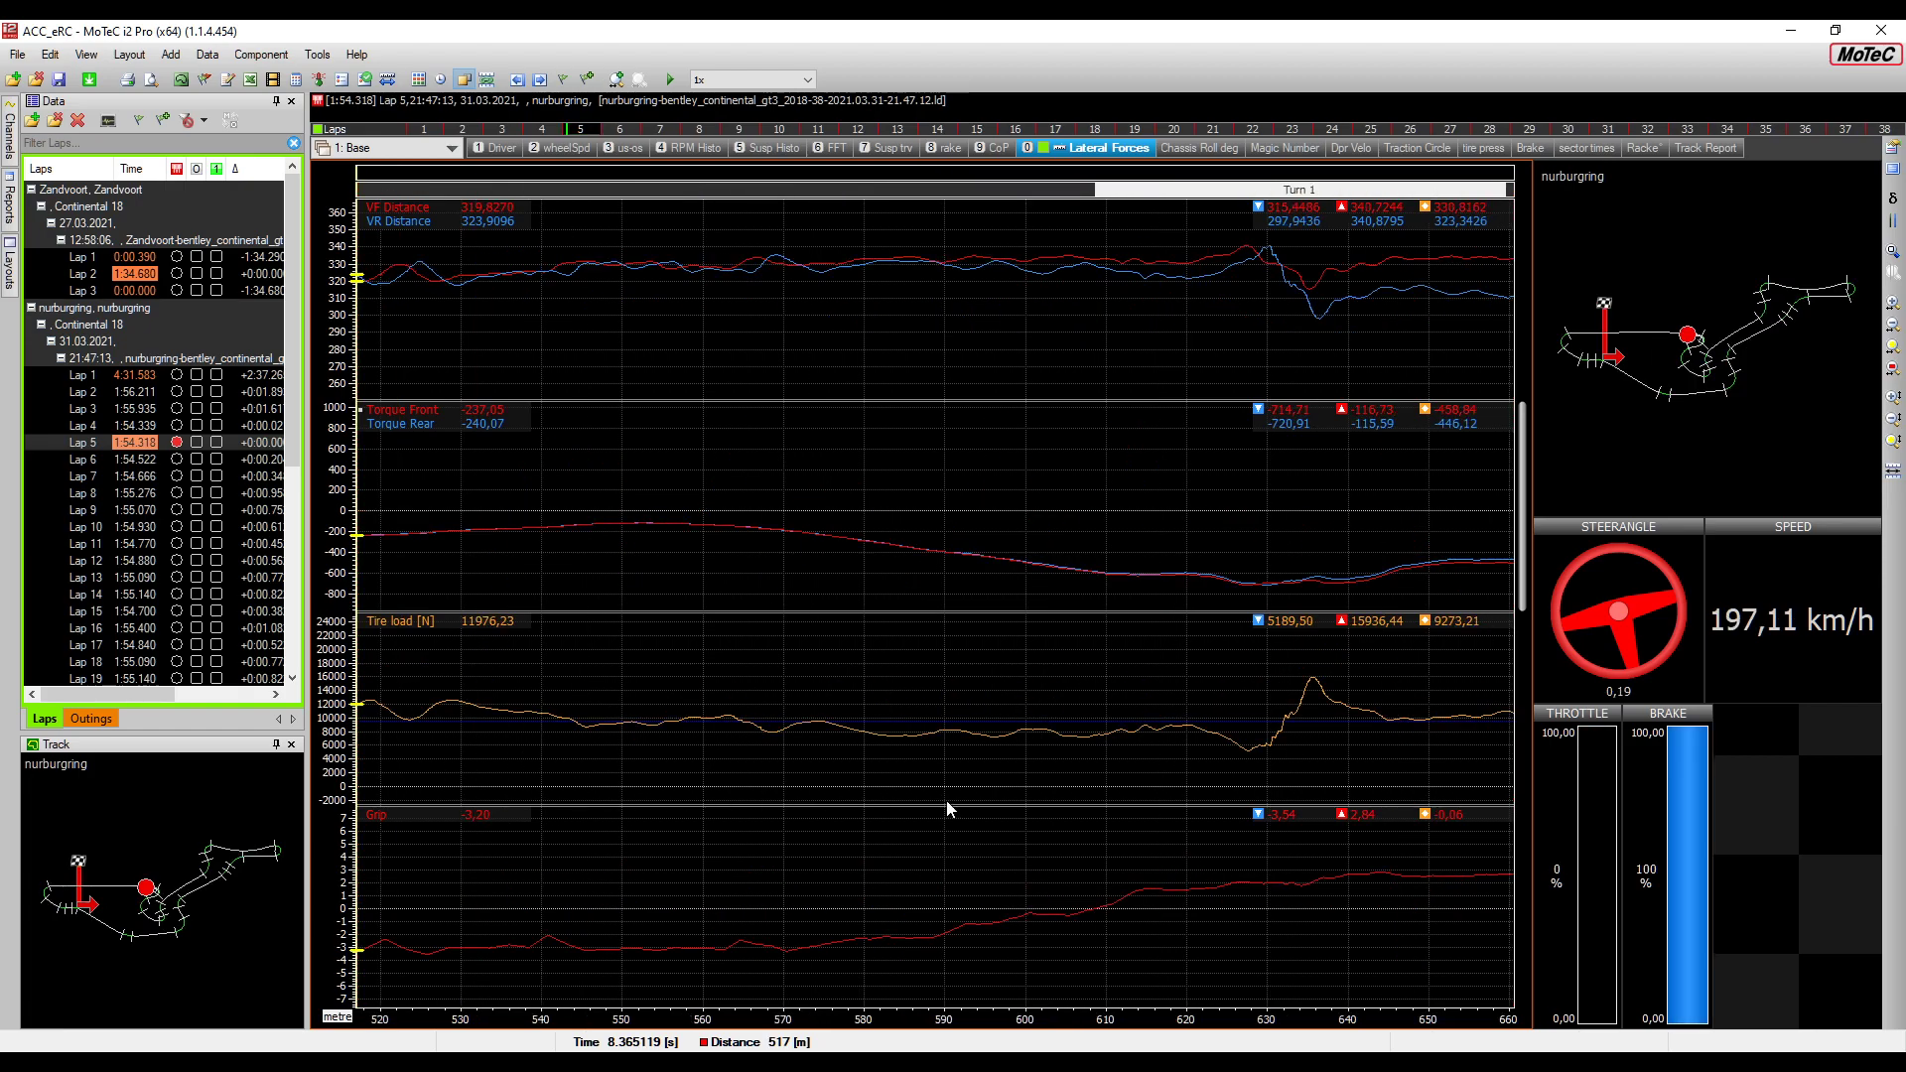
{"action": "left_click", "coordinate": [1105, 778]}
{"action": "left_click", "coordinate": [951, 764]}
{"action": "left_click", "coordinate": [961, 773]}
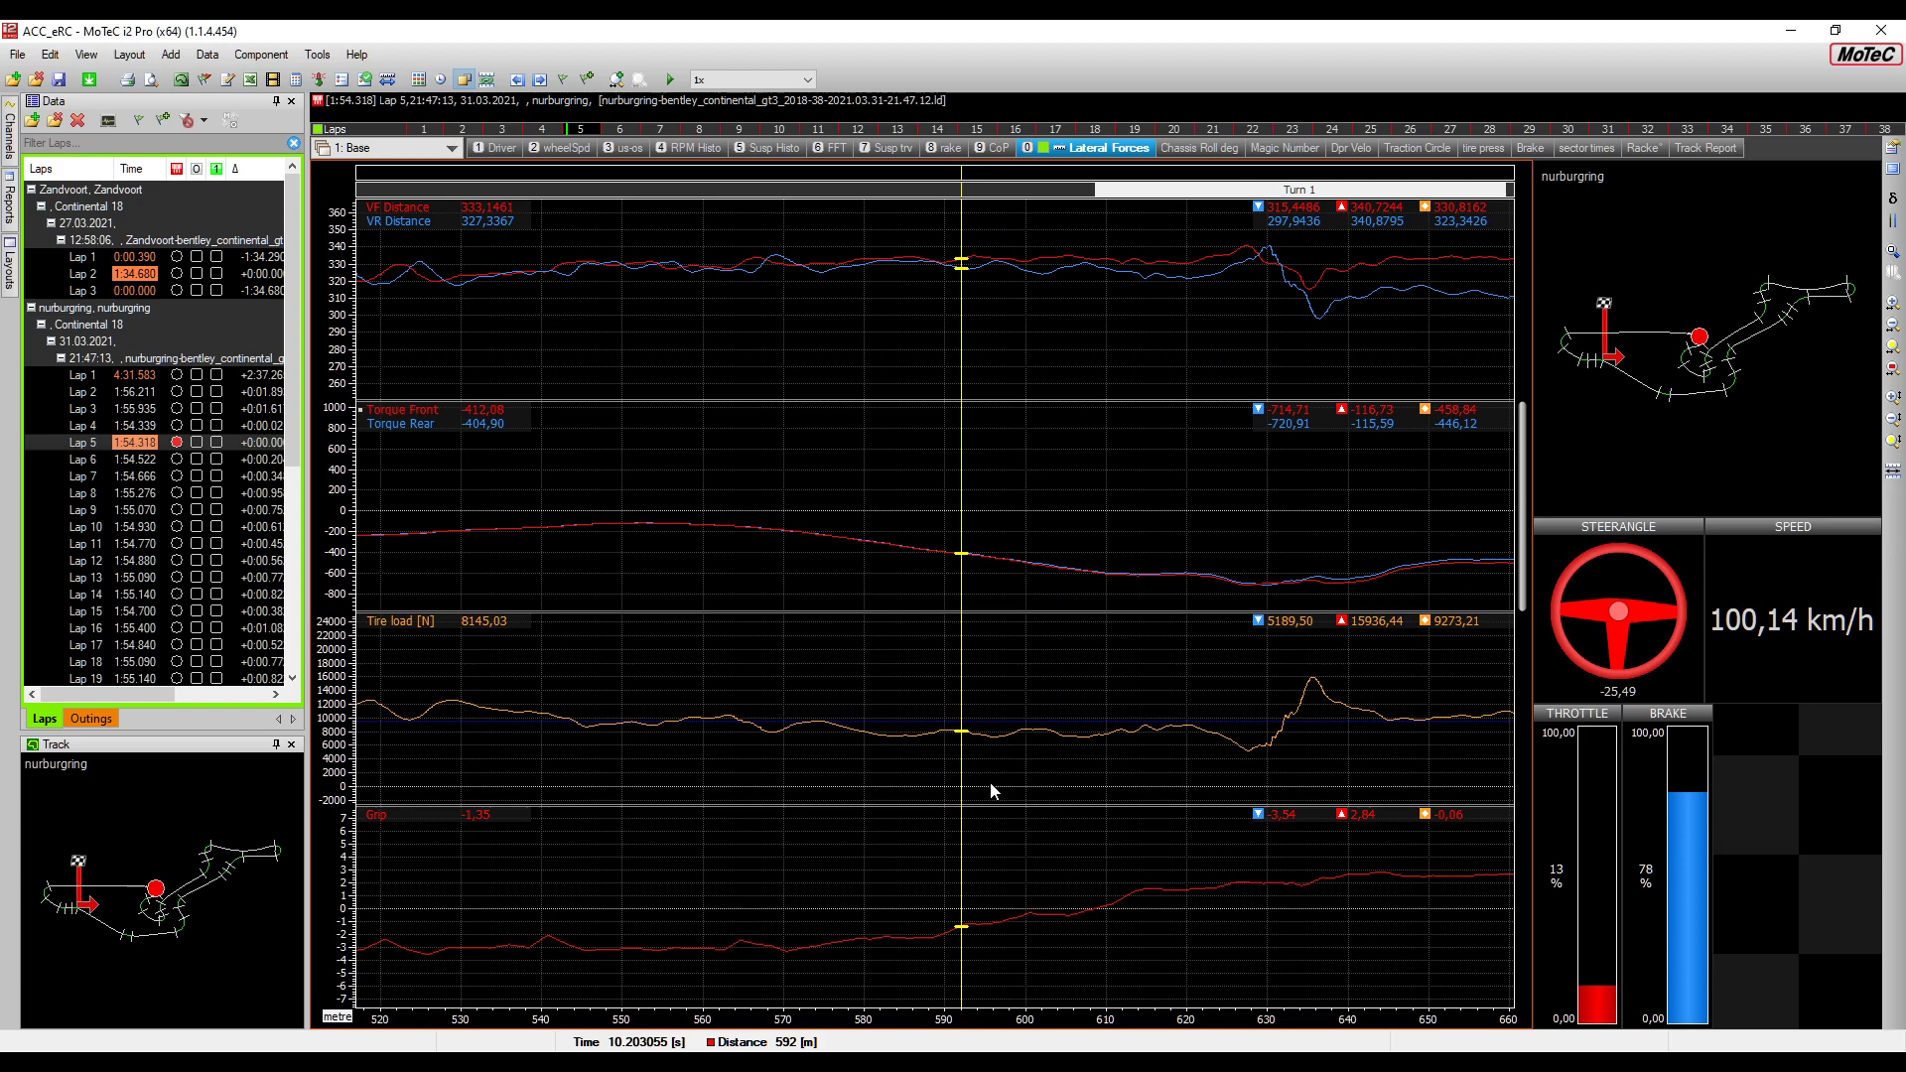
Compare the wheel slip and oversteer traces at the same Turn 1 approach point in the wheelSpd and us-os worksheets
{"action": "left_click", "coordinate": [573, 149]}
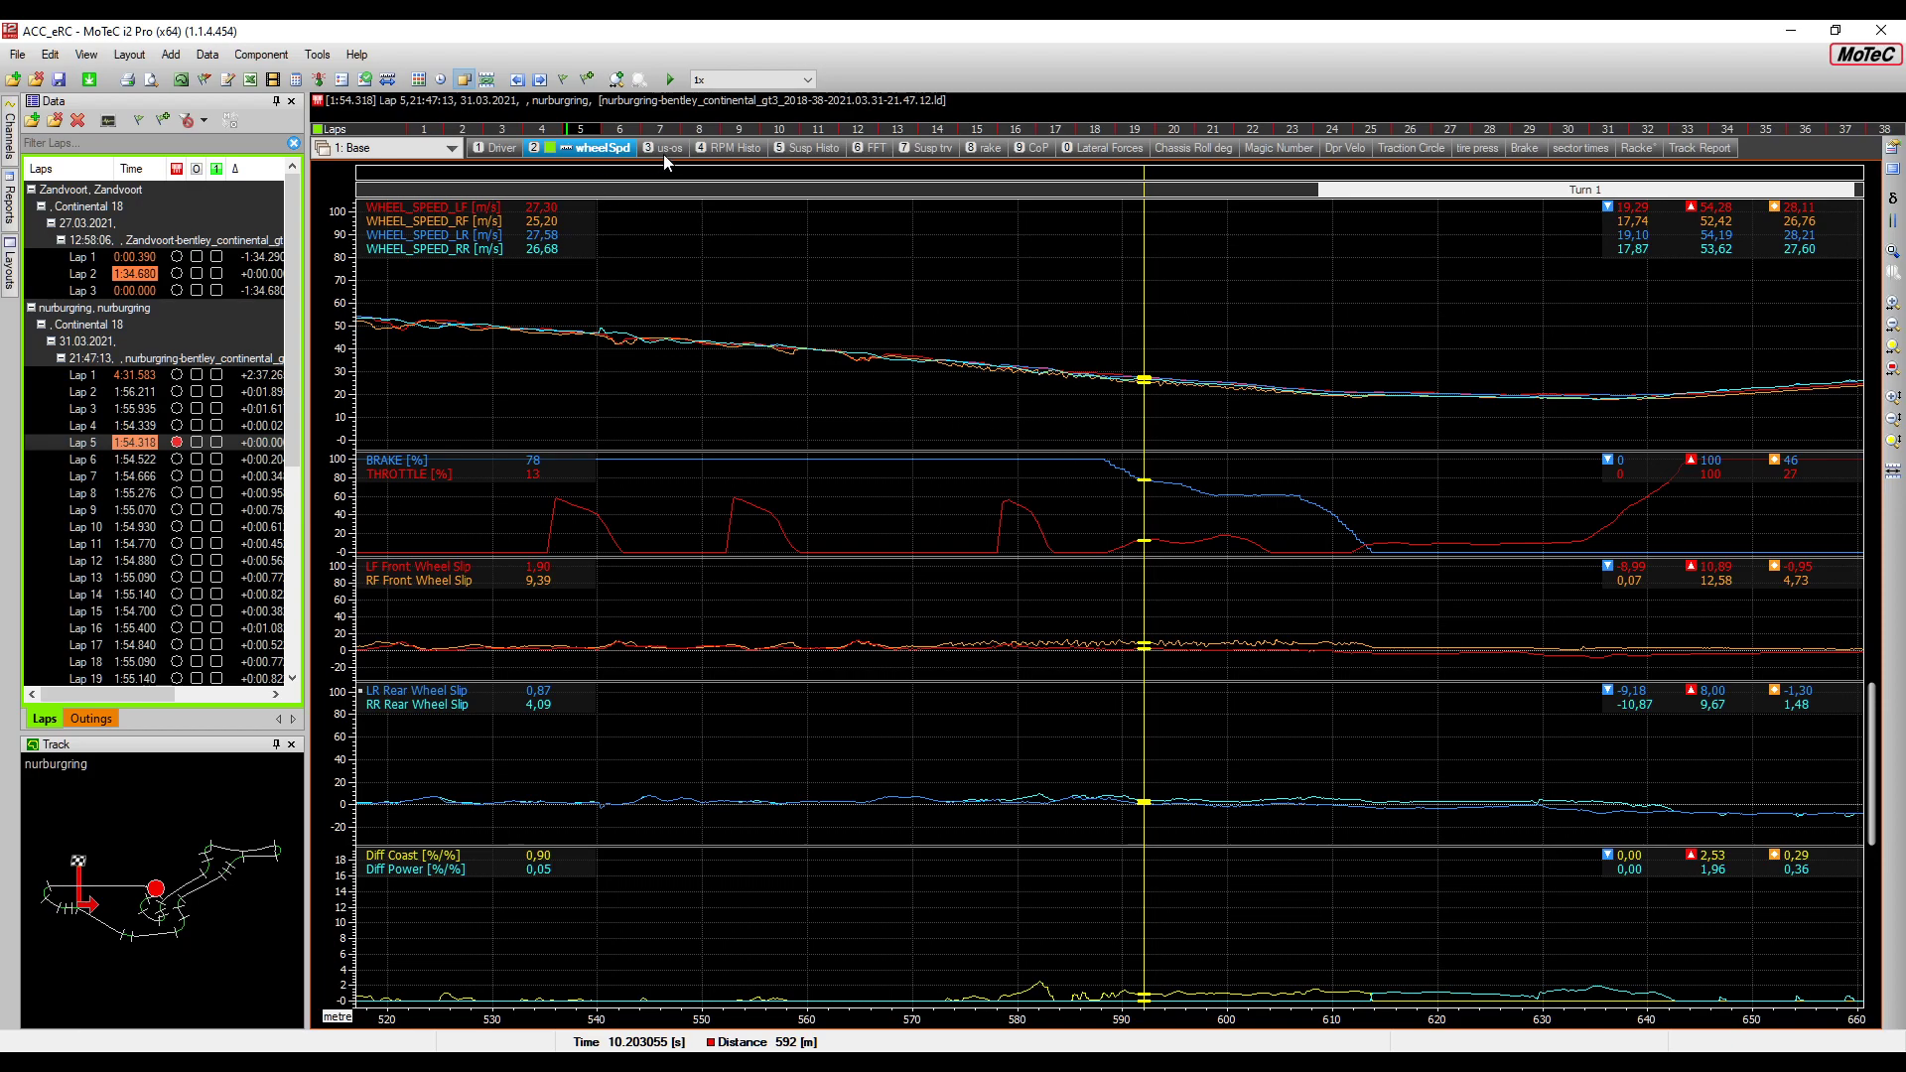
{"action": "key", "text": "3"}
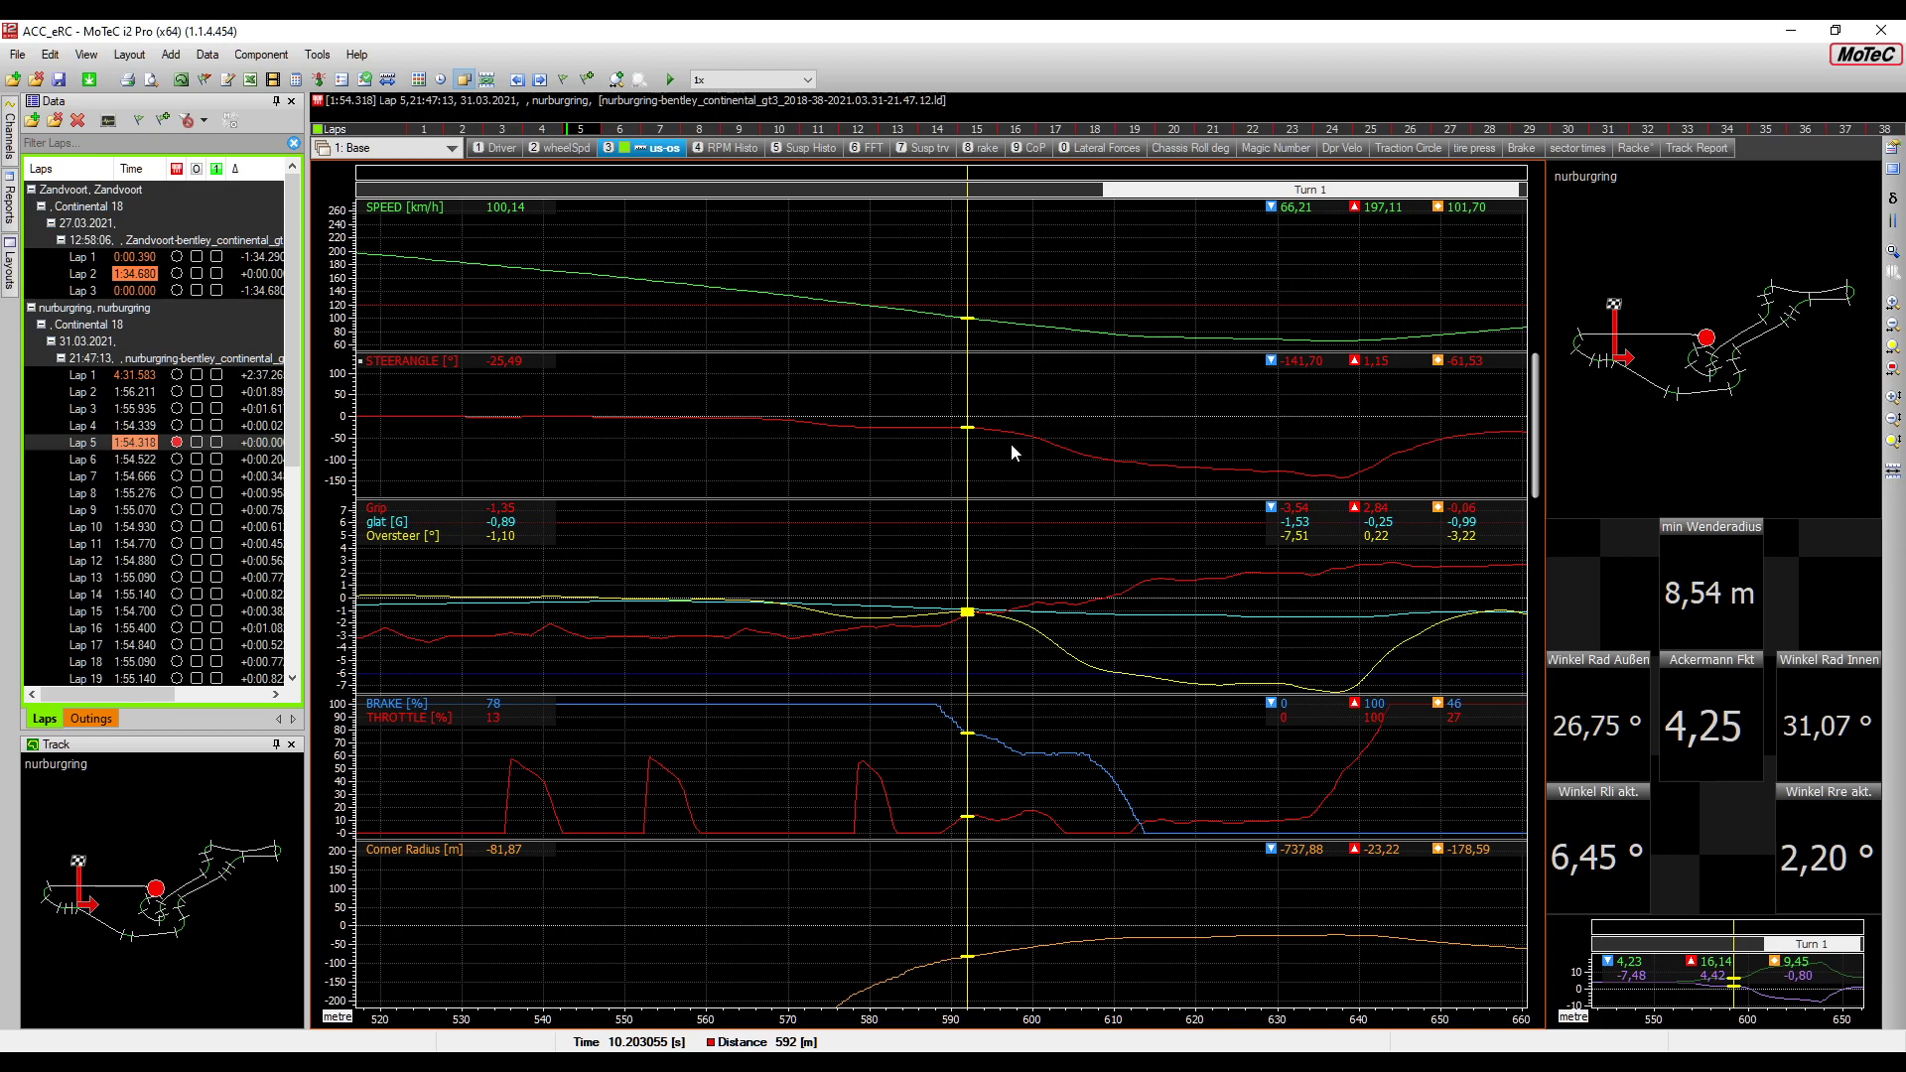
{"action": "left_click", "coordinate": [575, 148]}
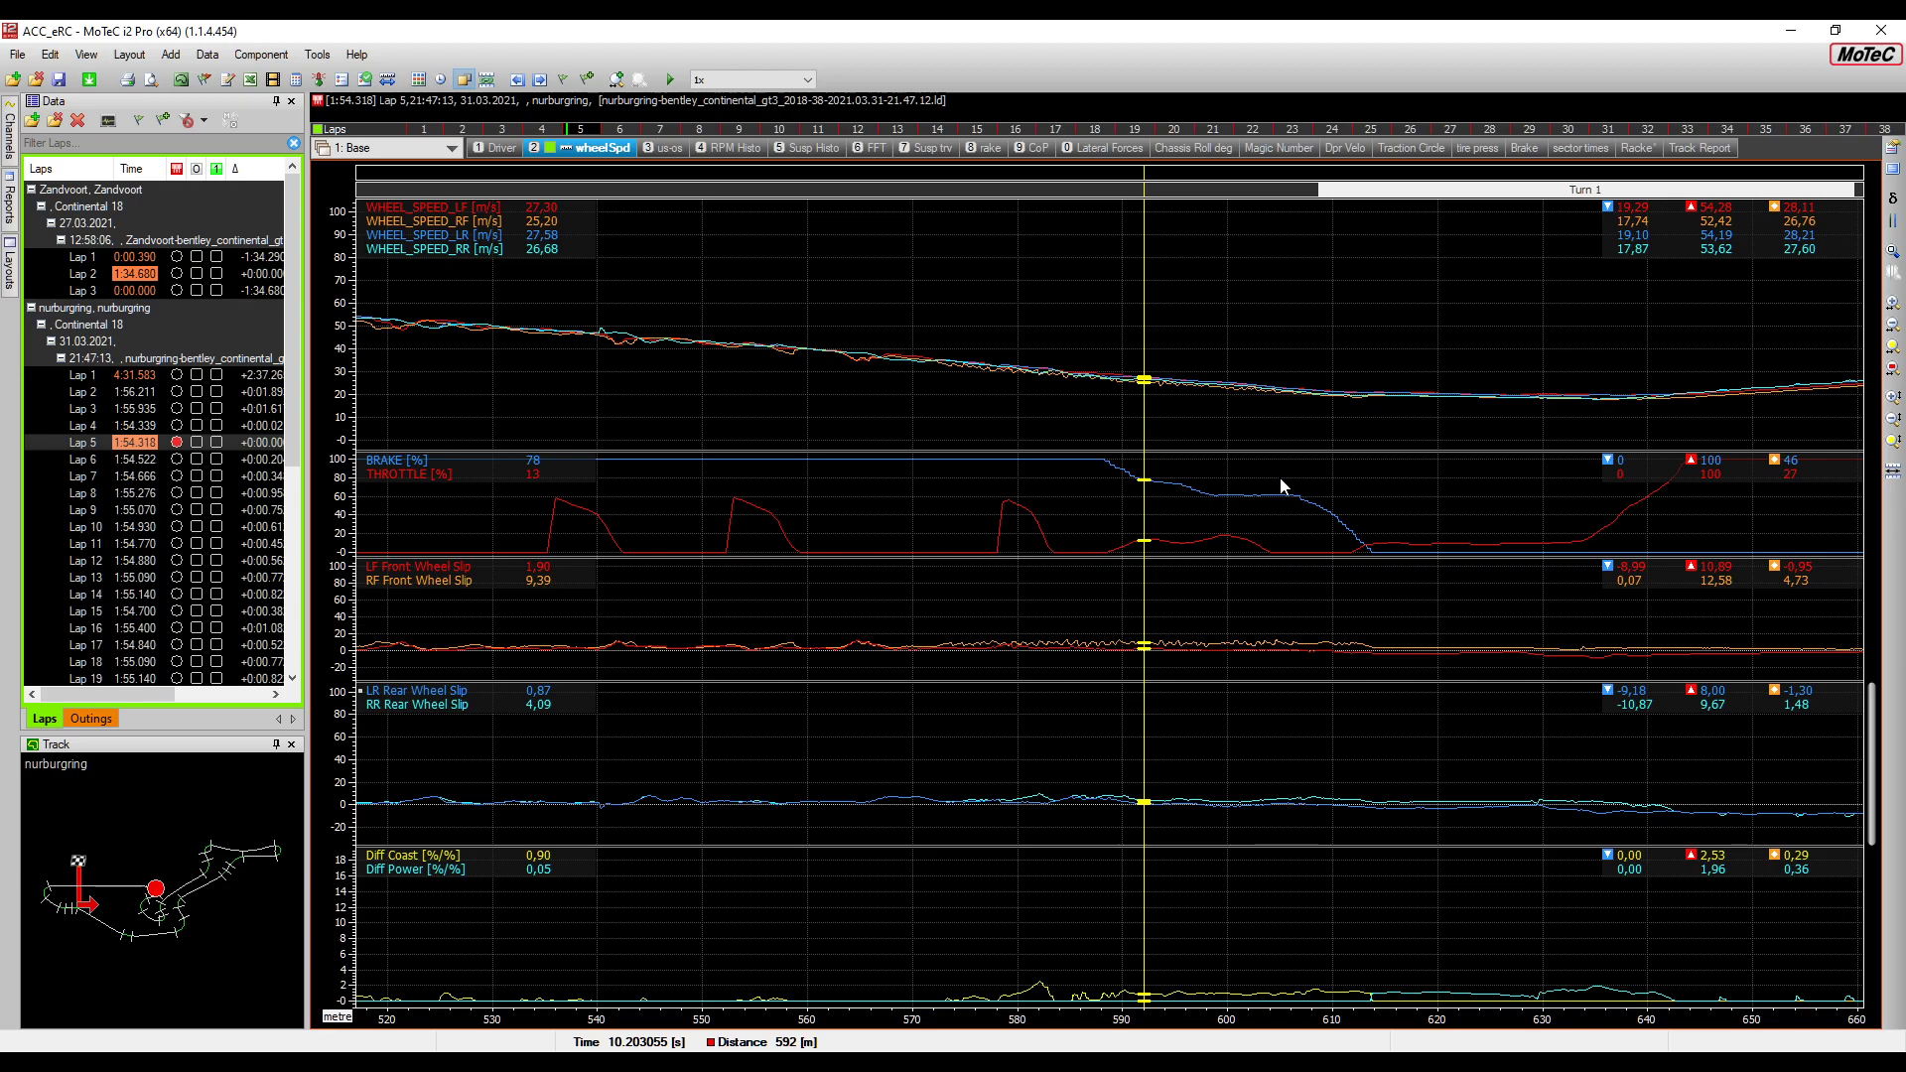
Examine the torque, tire load and grip traces in Lateral Forces from Turn 1 to straight 2-3, setting the cursor at about 980 m
{"action": "left_click", "coordinate": [1110, 148]}
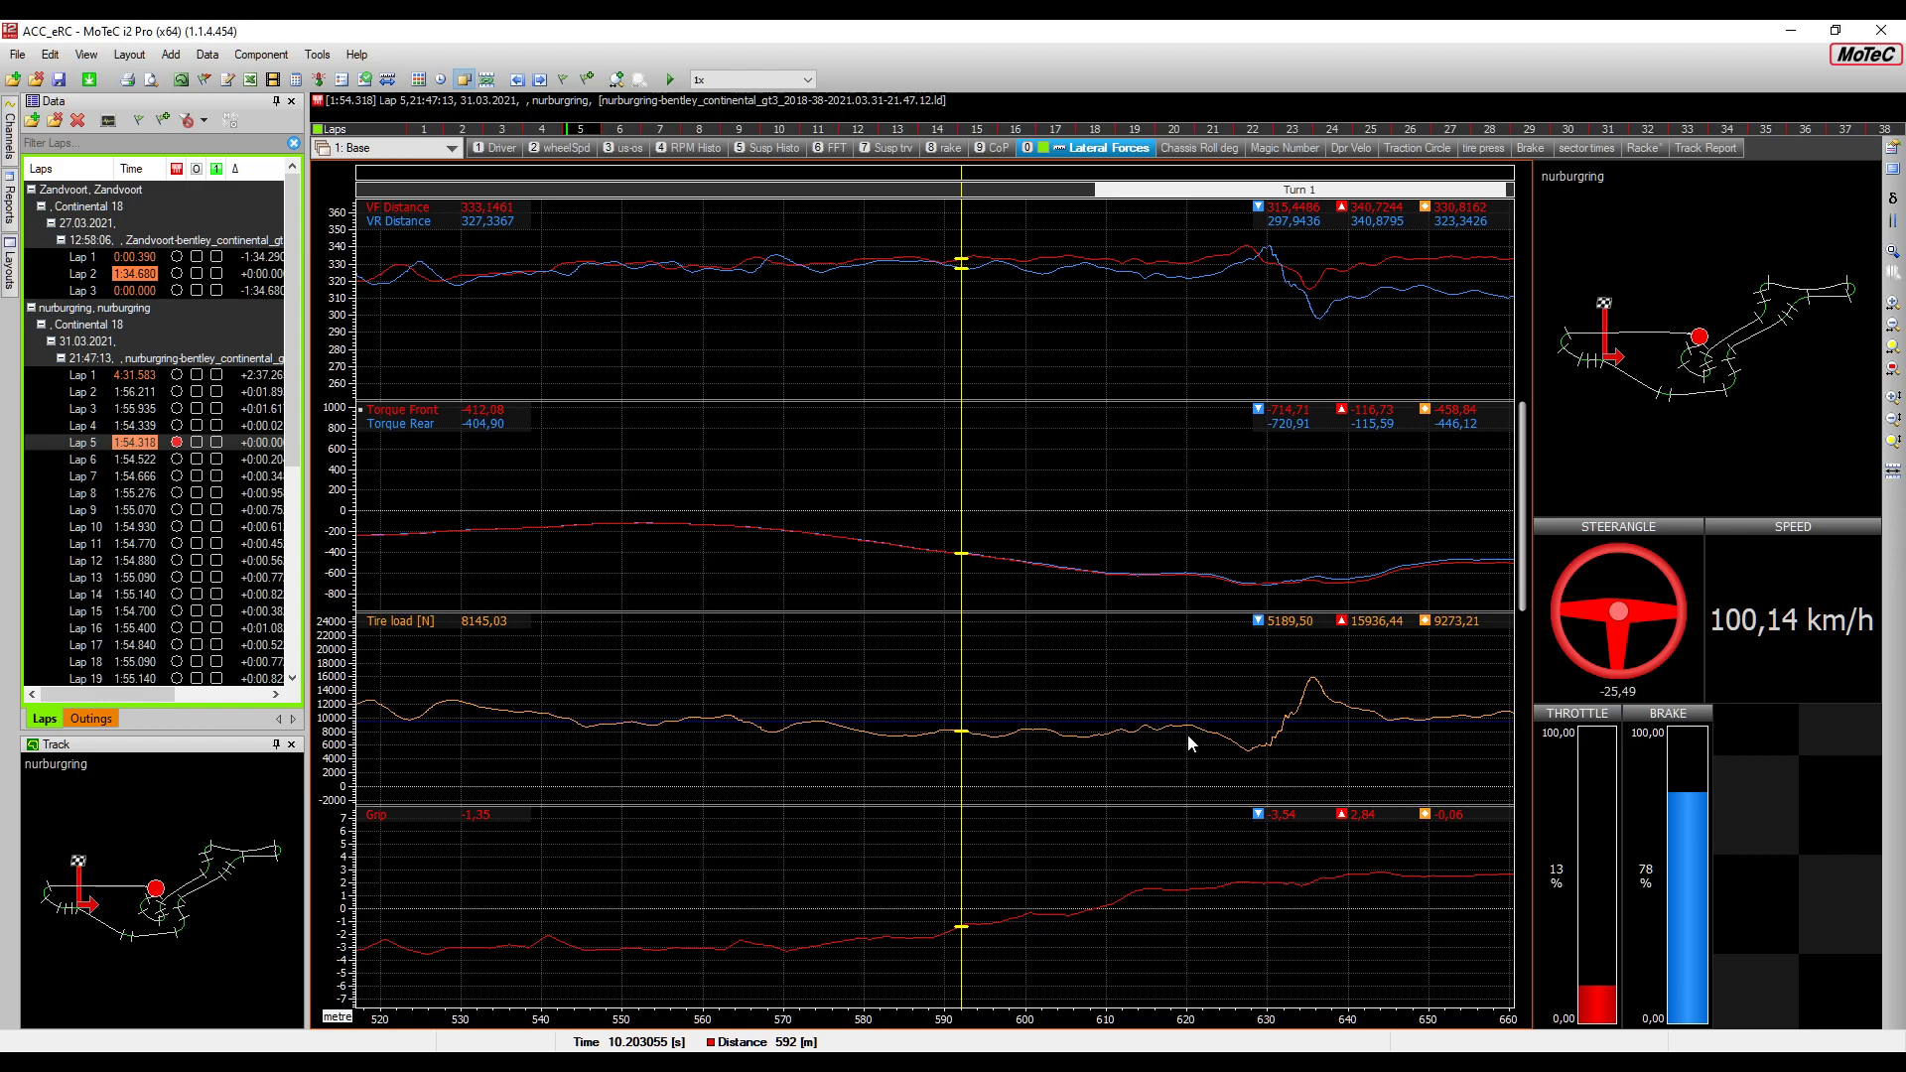
{"action": "scroll", "coordinate": [1188, 737], "scroll_direction": "down", "scroll_amount": 5}
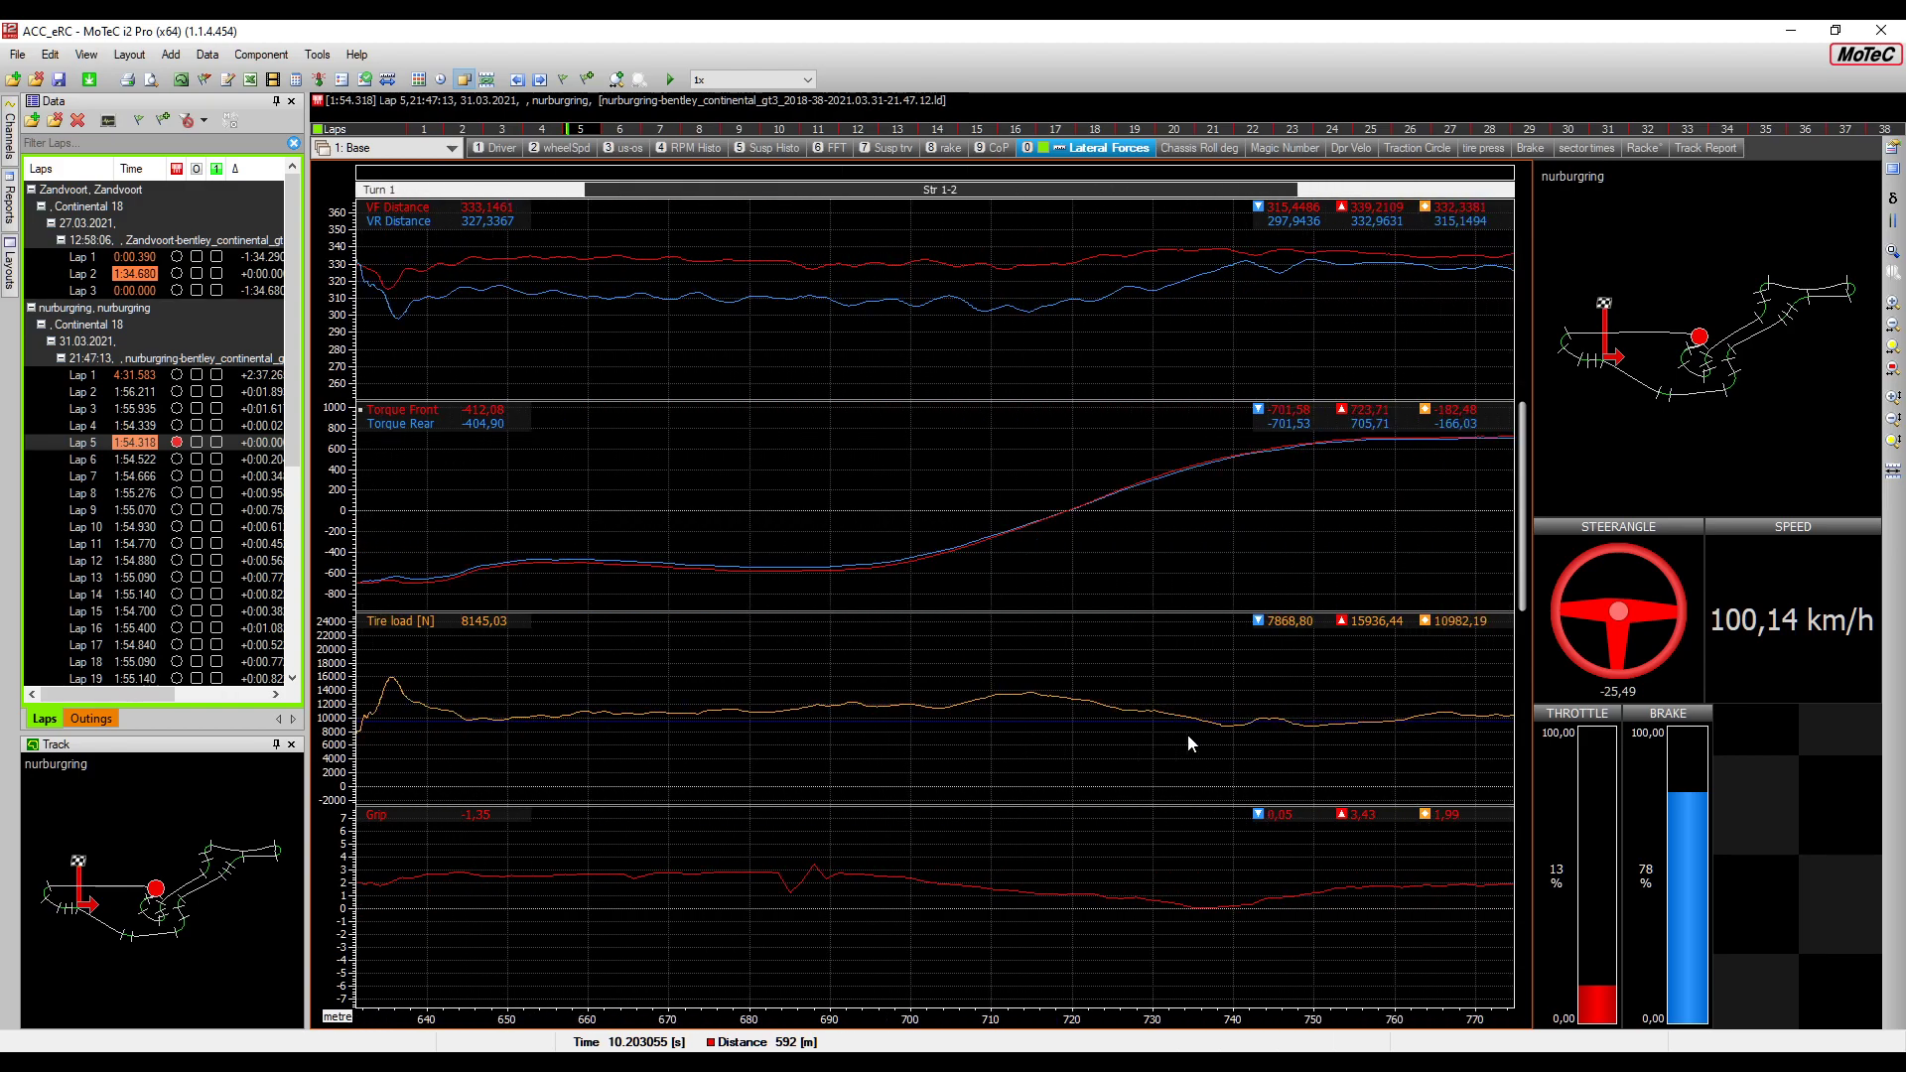
{"action": "scroll", "coordinate": [1189, 737], "scroll_direction": "down", "scroll_amount": 2}
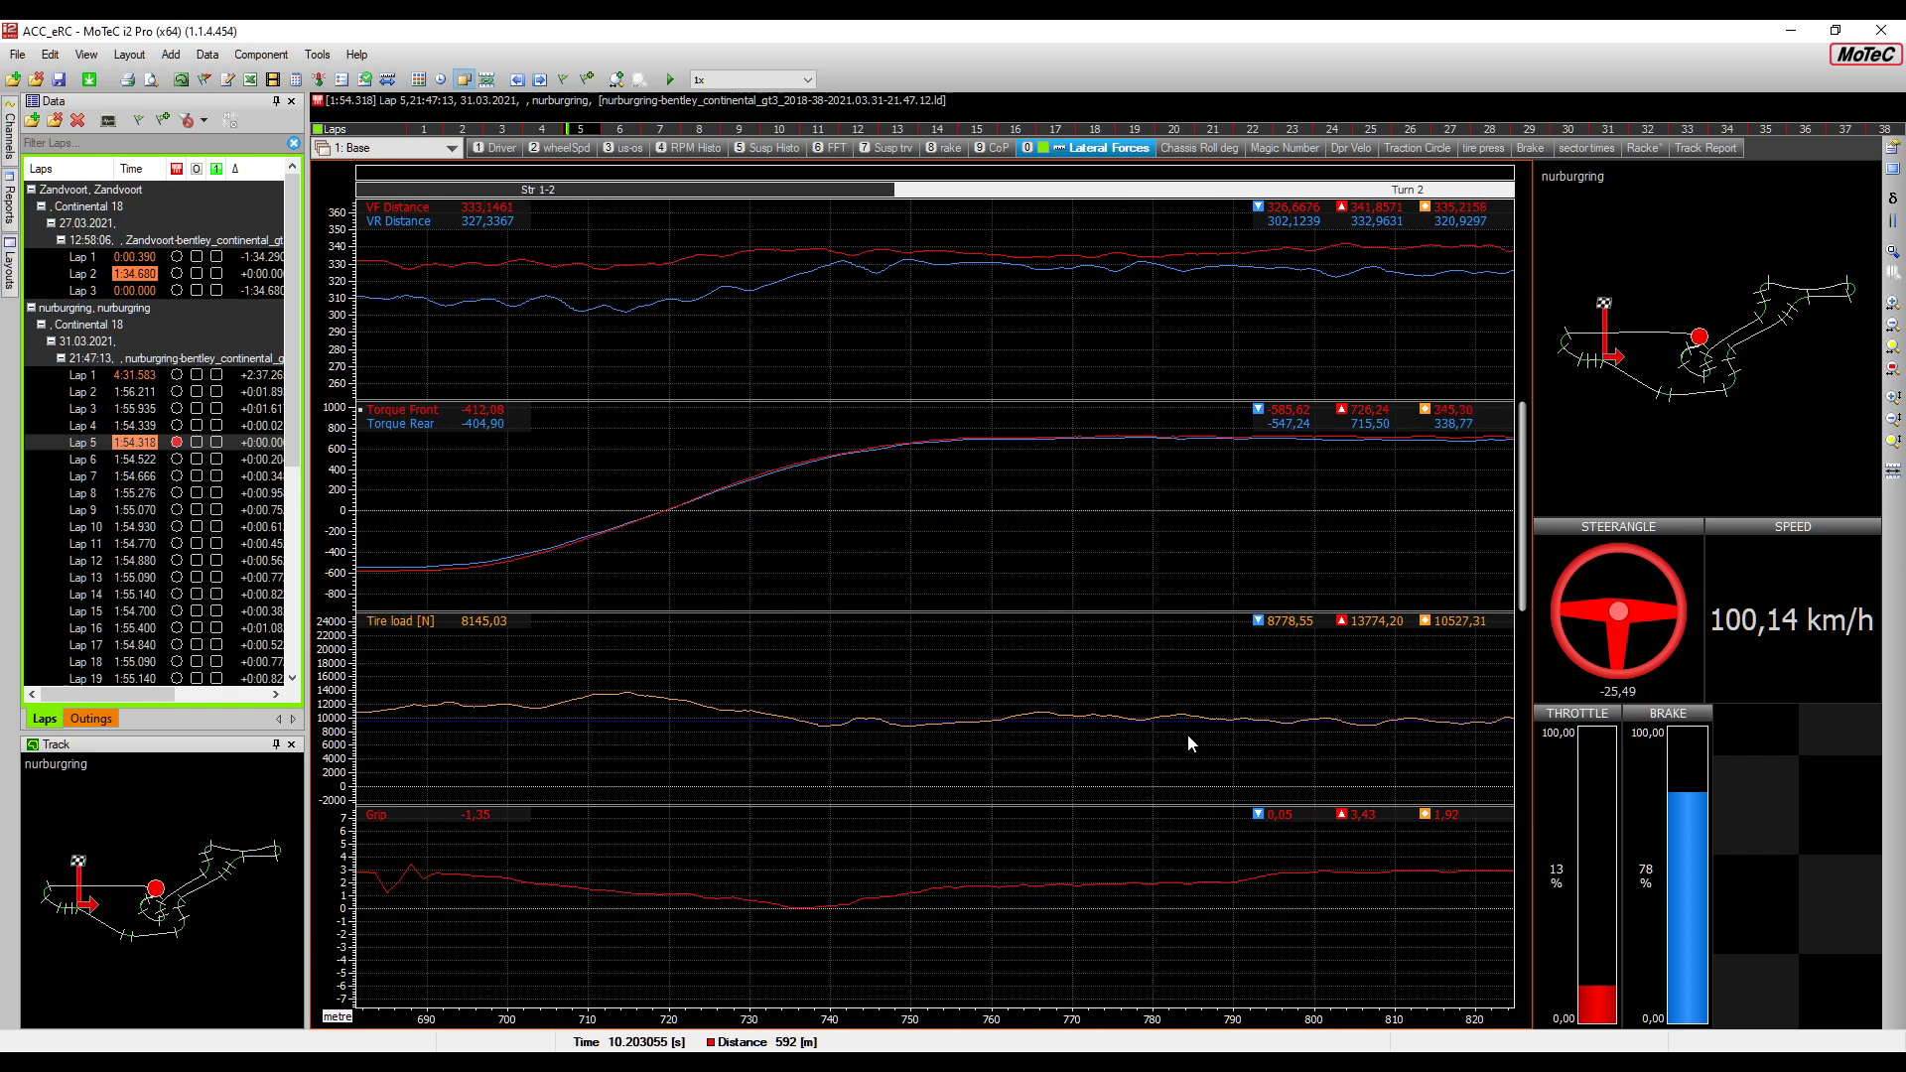
{"action": "scroll", "coordinate": [1188, 737], "scroll_direction": "down", "scroll_amount": 4}
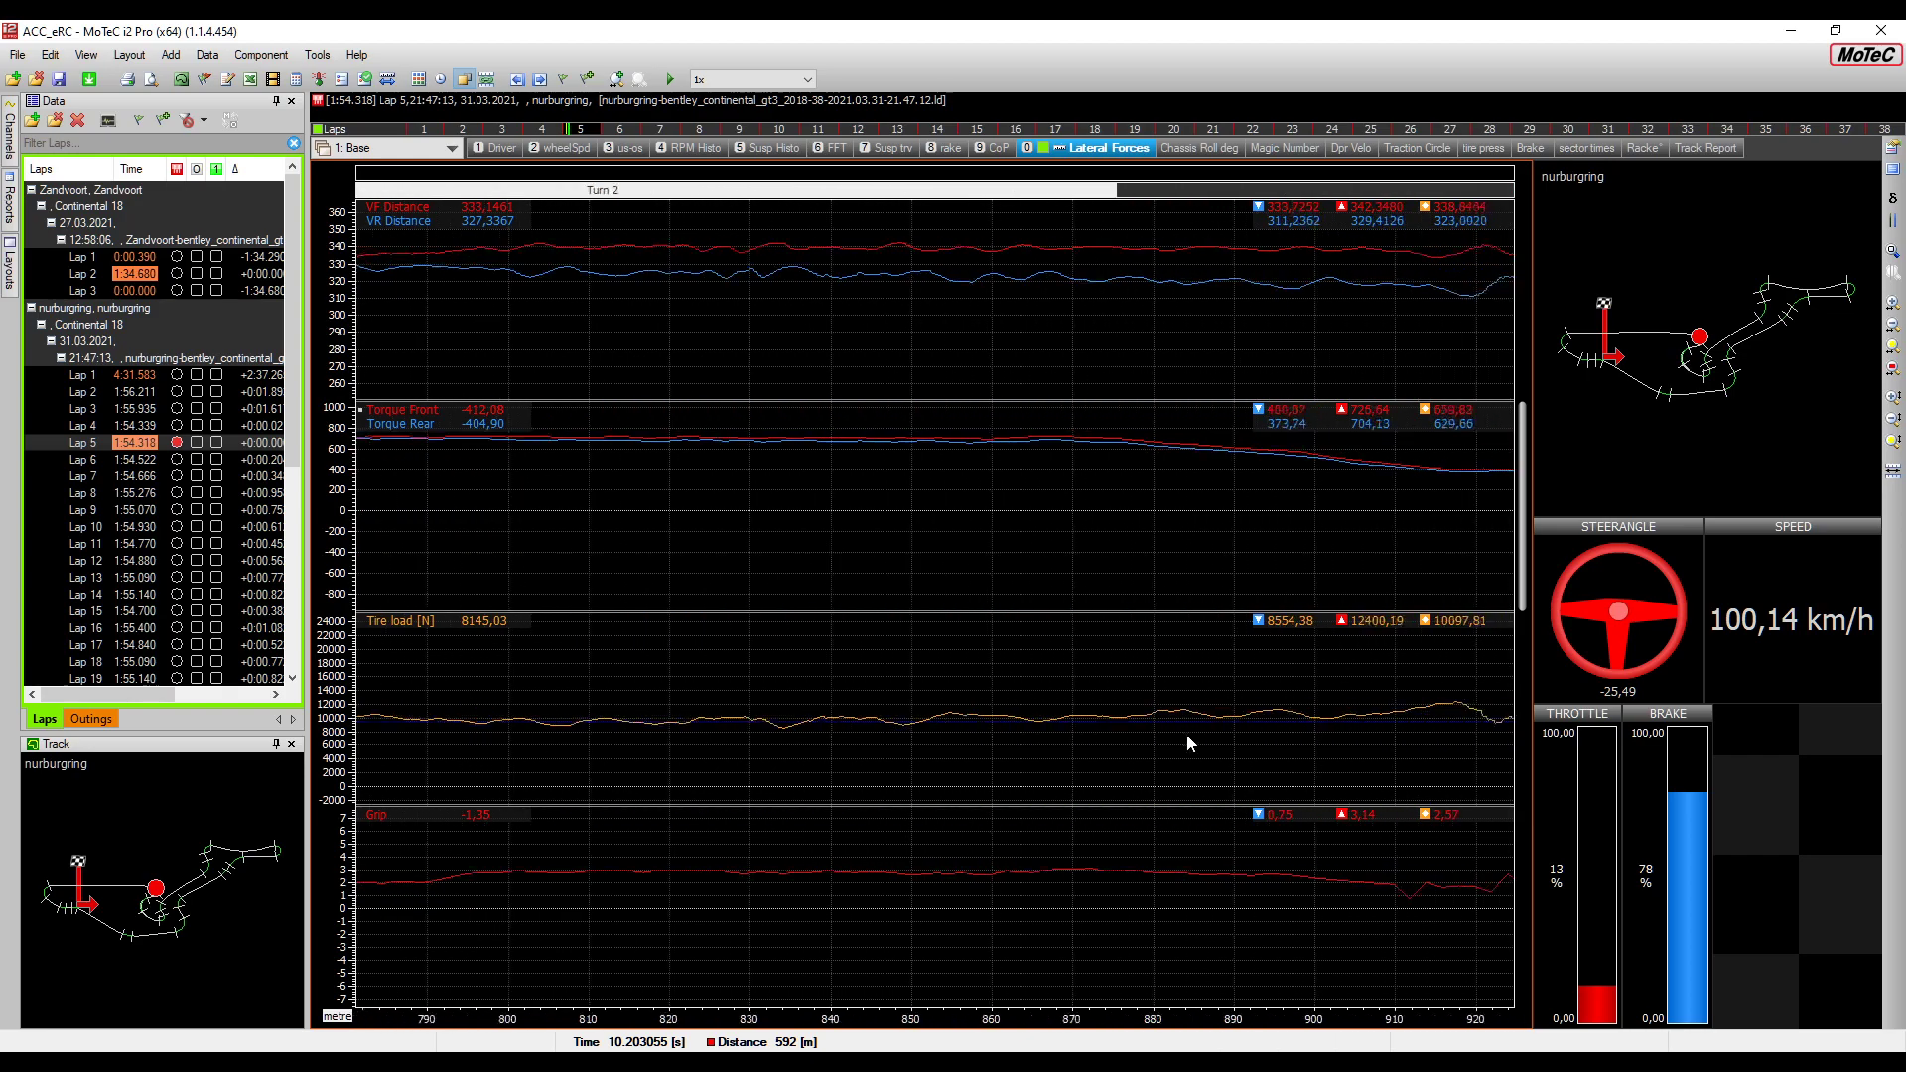
{"action": "scroll", "coordinate": [1188, 737], "scroll_direction": "down", "scroll_amount": 4}
{"action": "left_click_drag", "start_coordinate": [1003, 731], "coordinate": [1080, 751]}
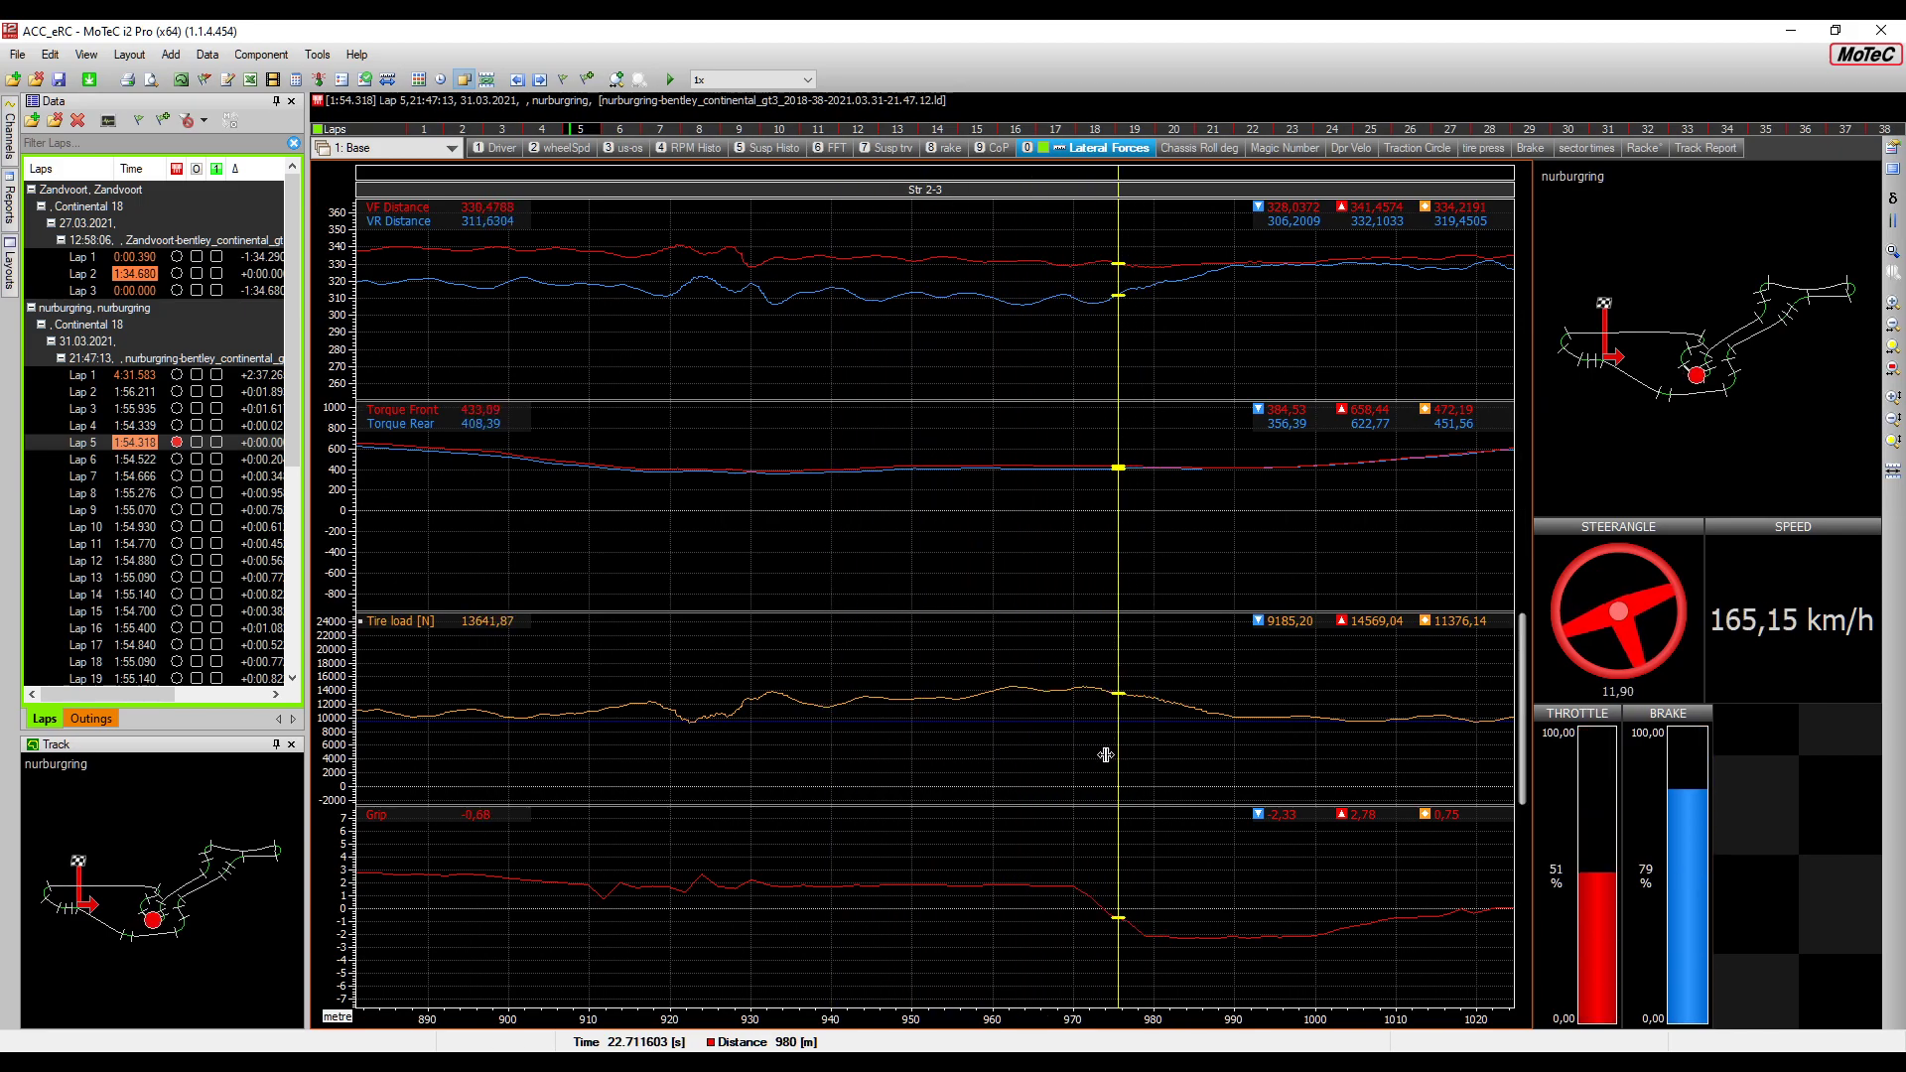
Follow the Lateral Forces traces from straight 2-3 to Turn 5 and set the cursor at 1642 m
{"action": "scroll", "coordinate": [1267, 764], "scroll_direction": "down", "scroll_amount": 10}
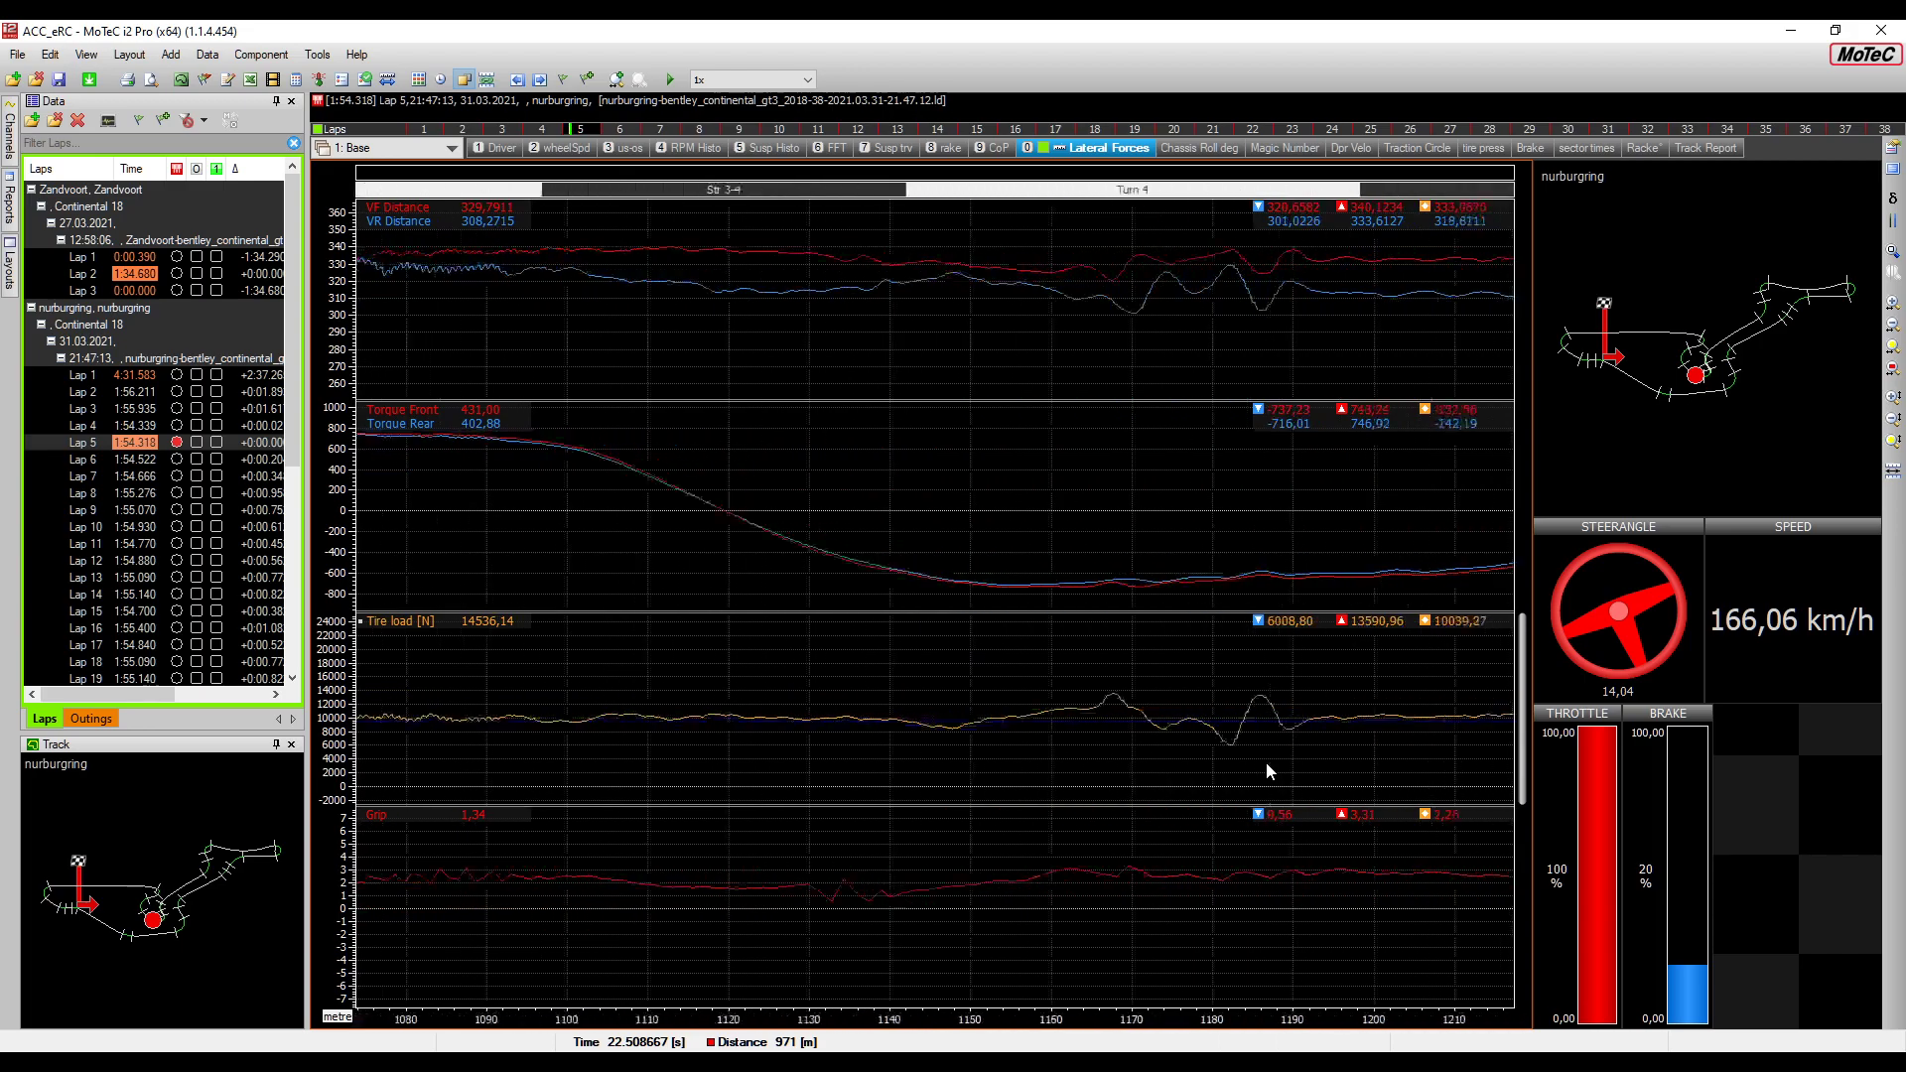
{"action": "scroll", "coordinate": [1266, 760], "scroll_direction": "down", "scroll_amount": 4}
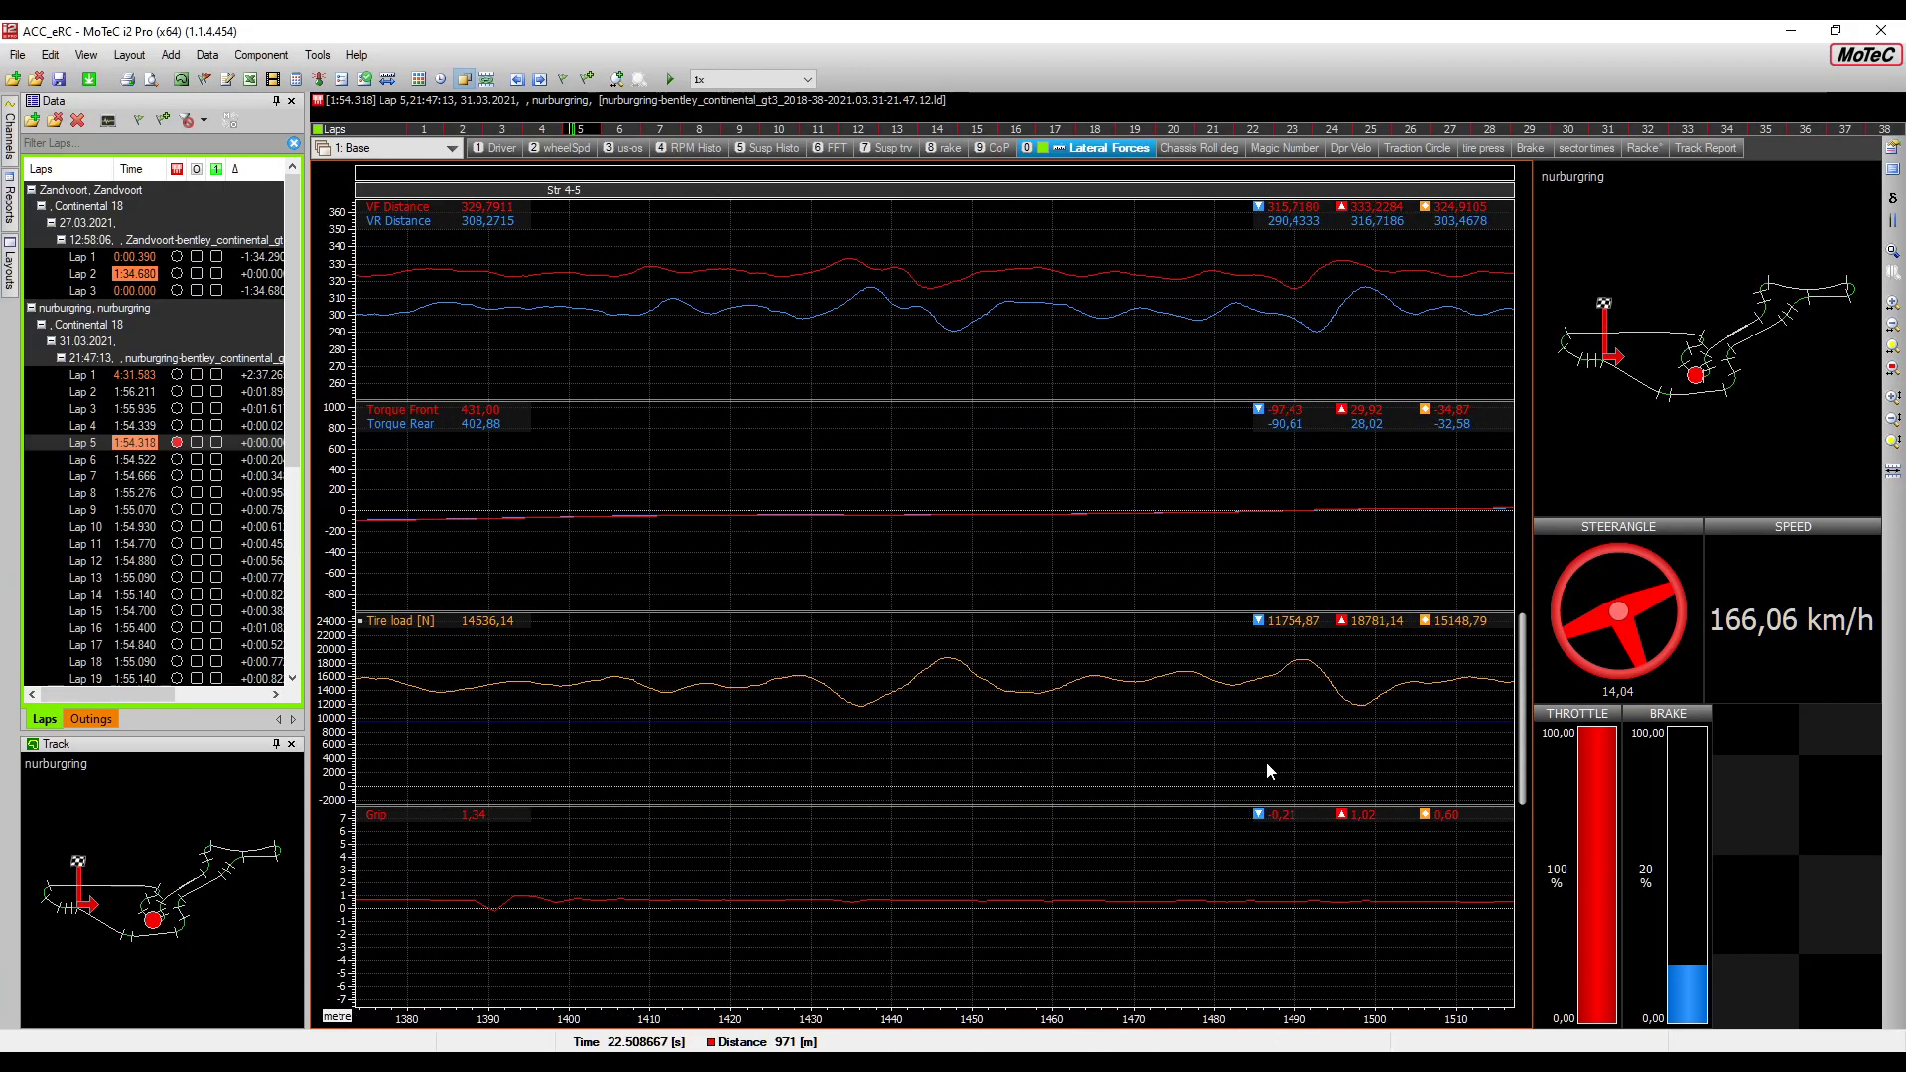
{"action": "scroll", "coordinate": [1214, 753], "scroll_direction": "up", "scroll_amount": 3}
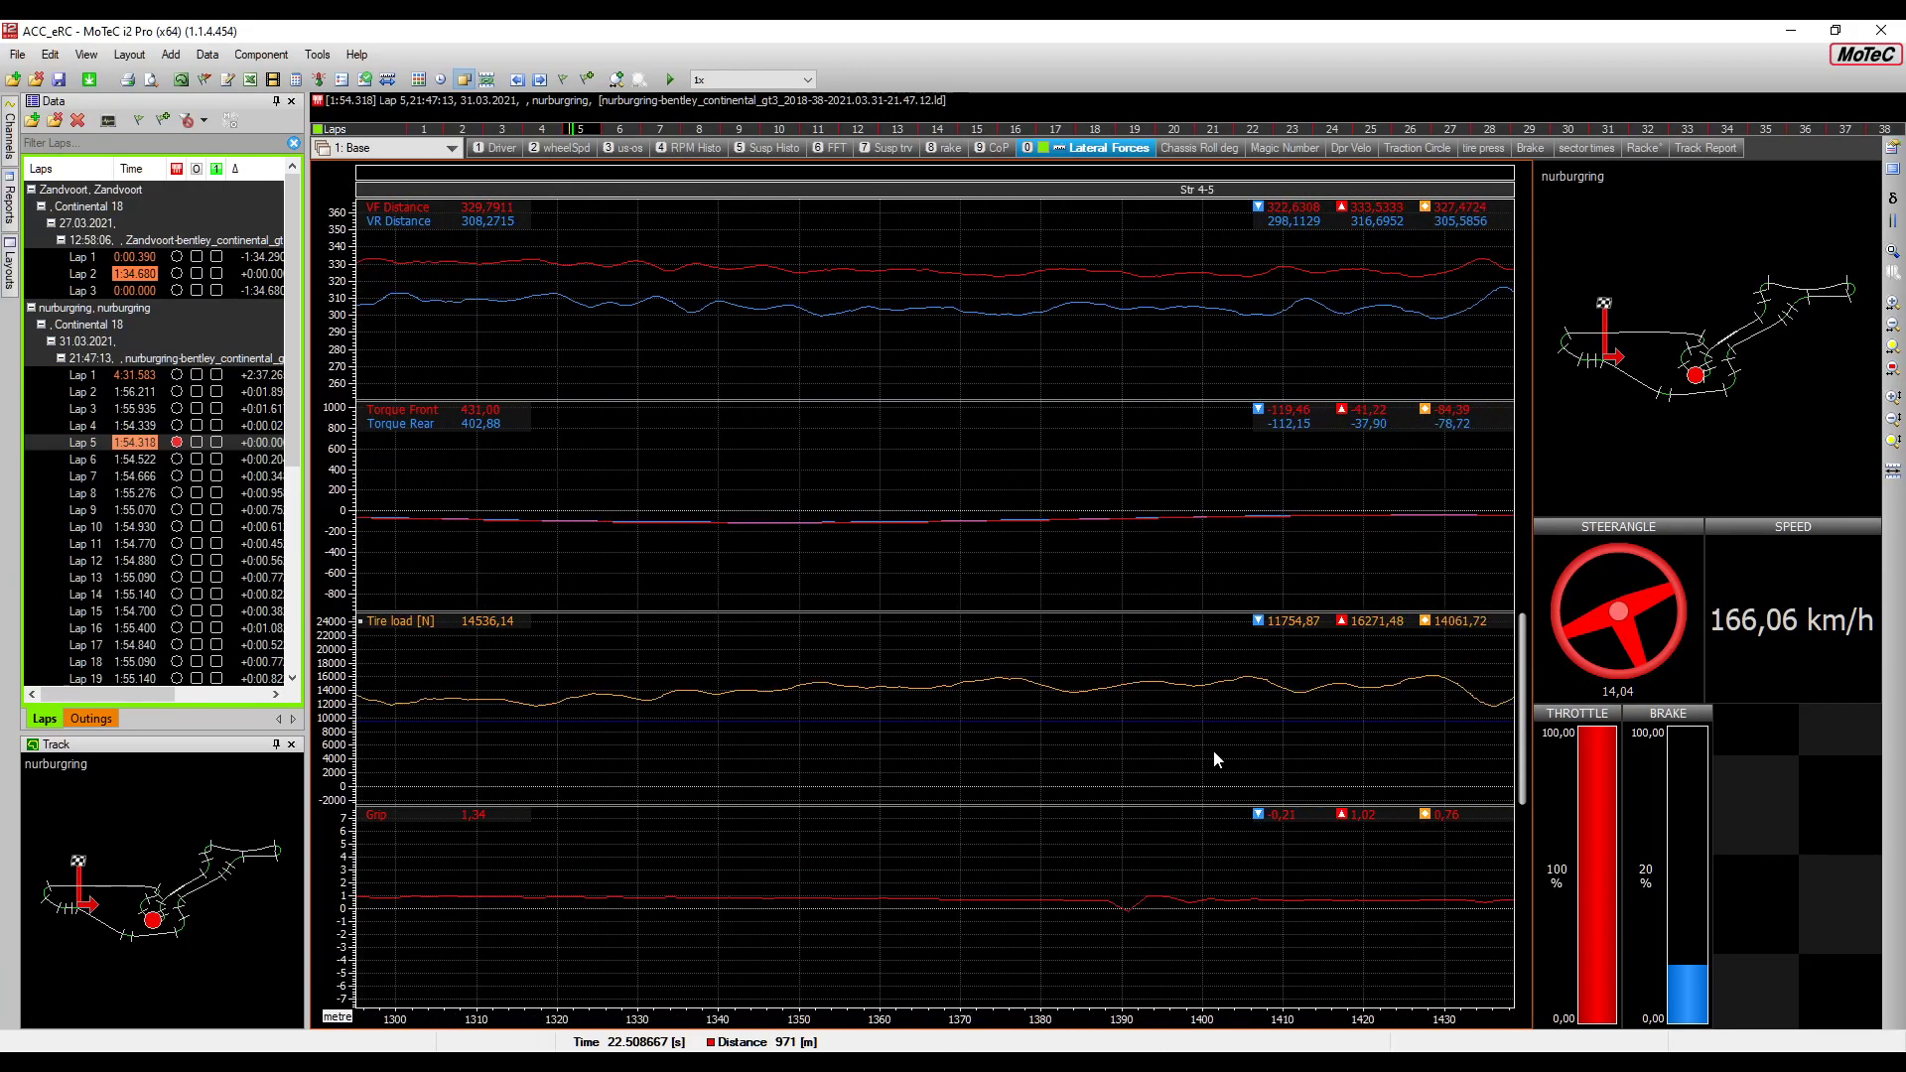
{"action": "key", "text": "Down"}
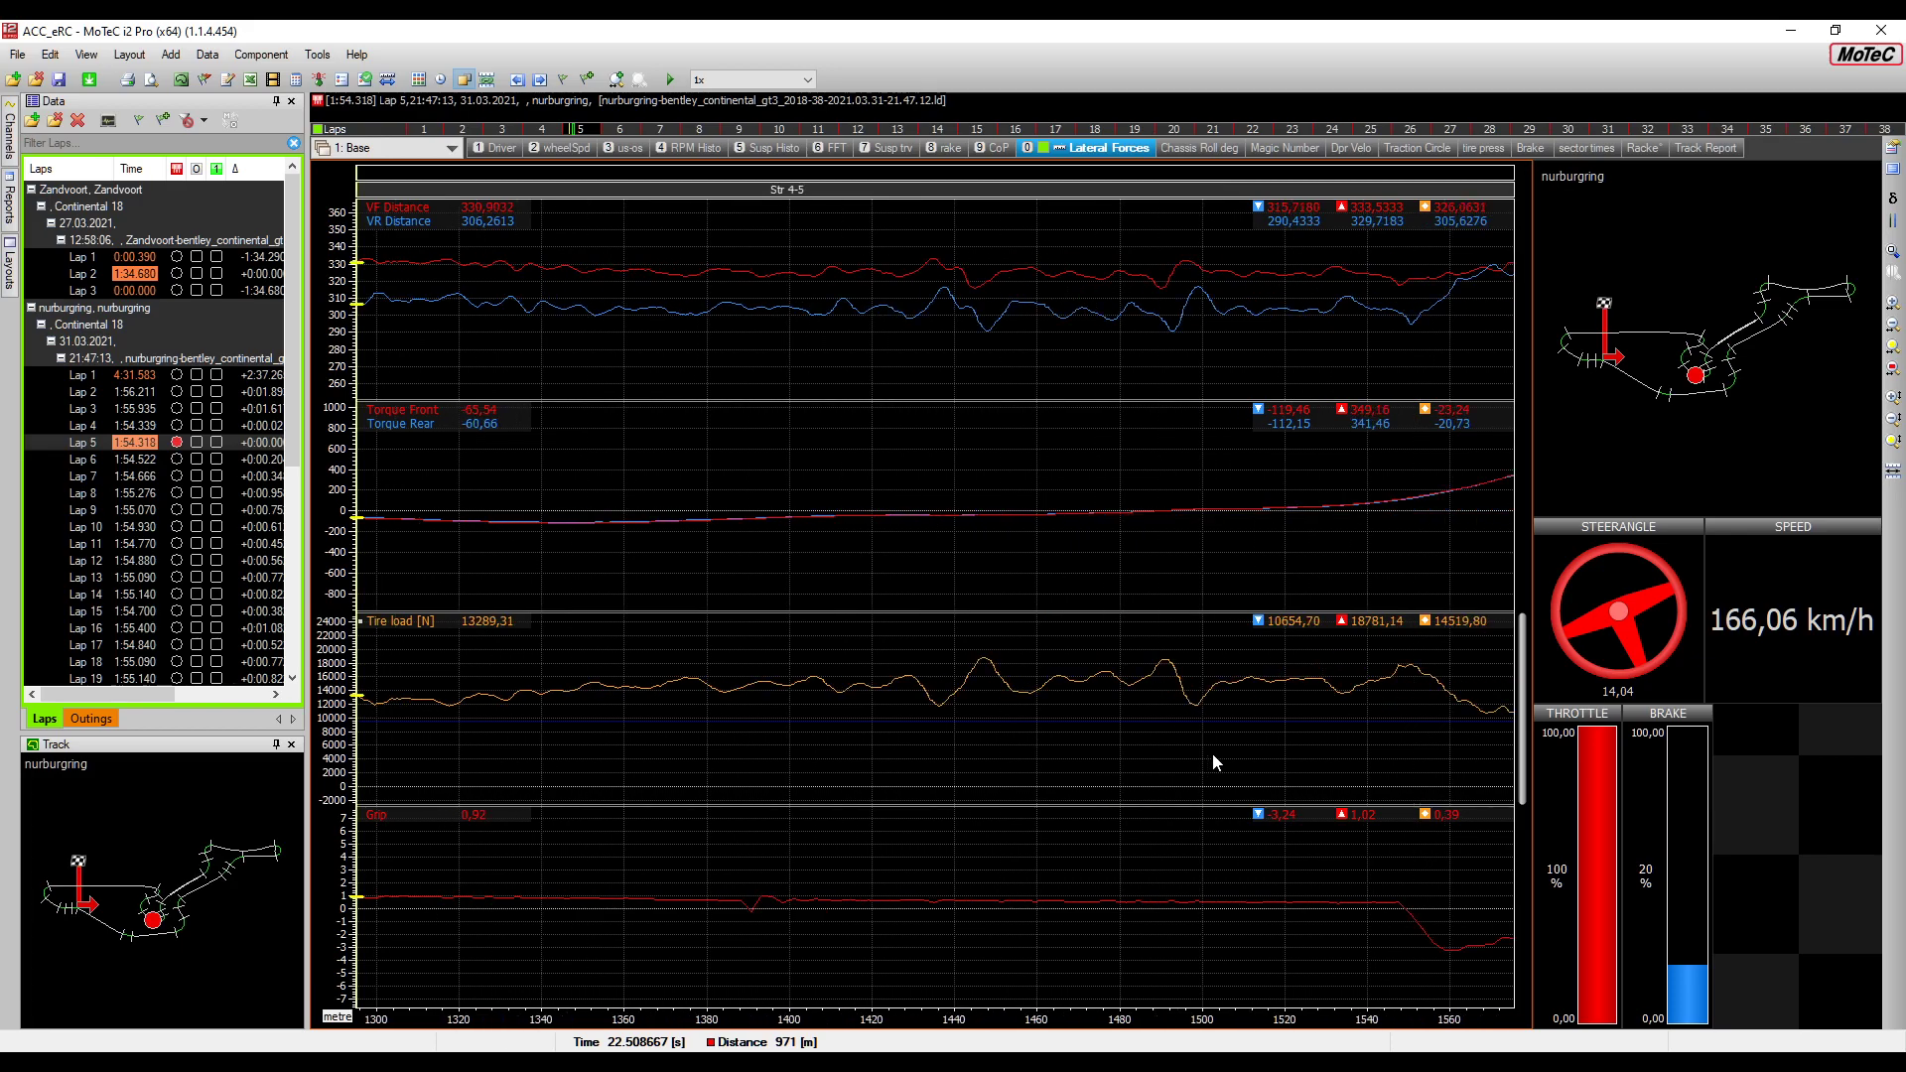
{"action": "scroll", "coordinate": [1212, 752], "scroll_direction": "down", "scroll_amount": 6}
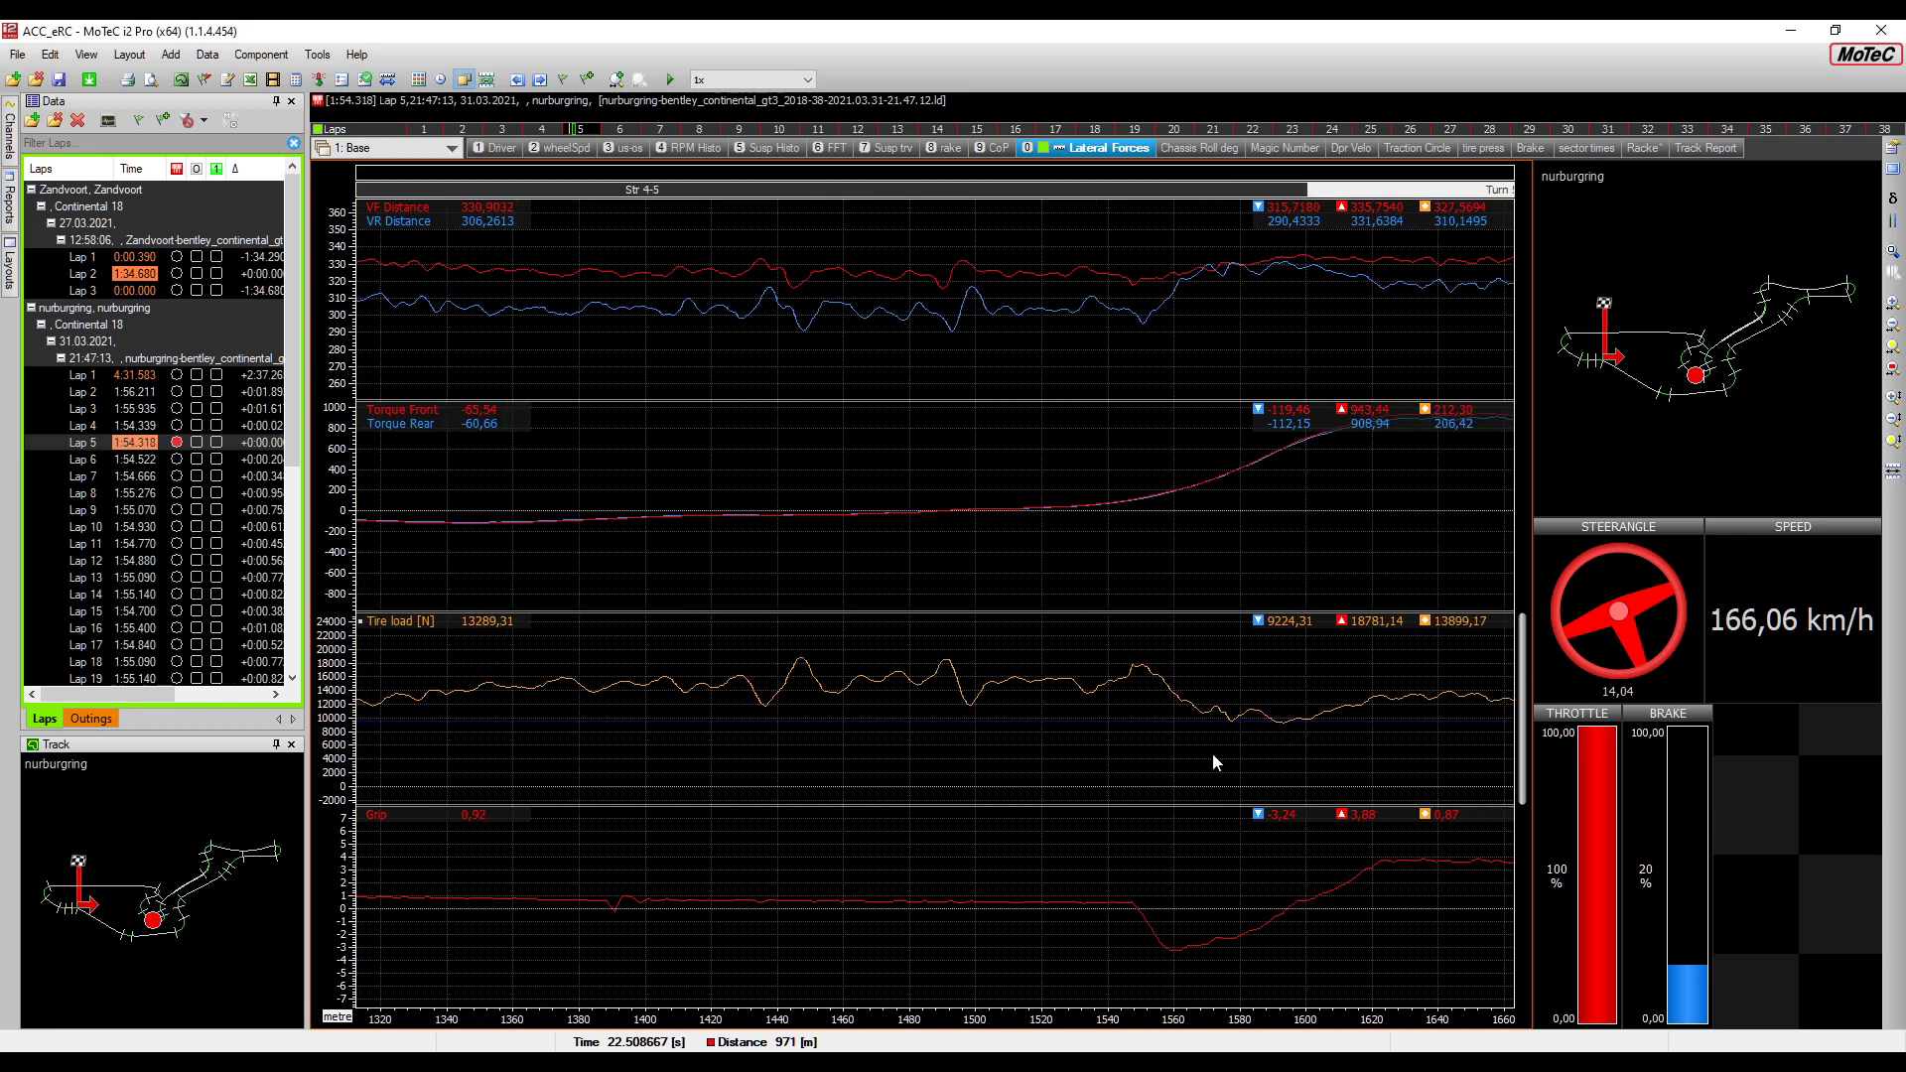
{"action": "scroll", "coordinate": [1213, 754], "scroll_direction": "down", "scroll_amount": 3}
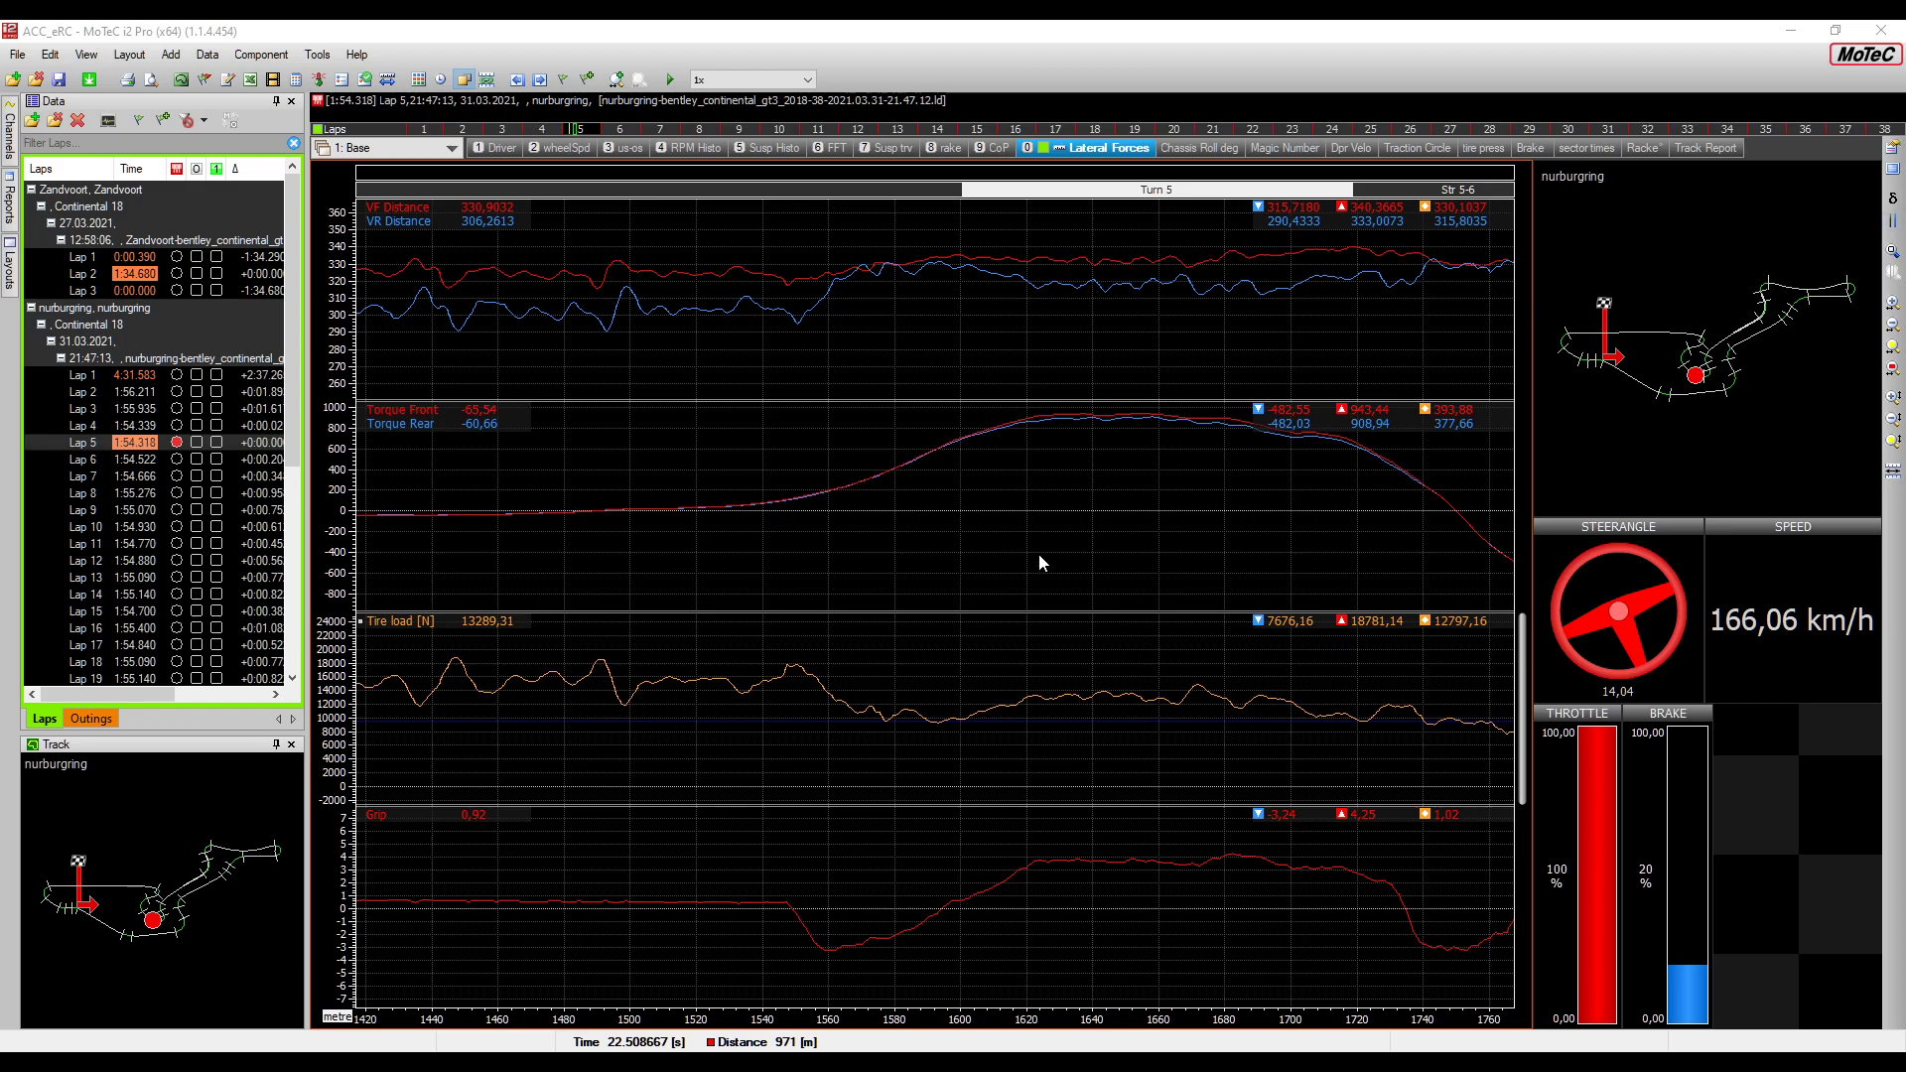
{"action": "left_click", "coordinate": [1071, 554]}
{"action": "left_click_drag", "start_coordinate": [1071, 554], "coordinate": [1098, 556]}
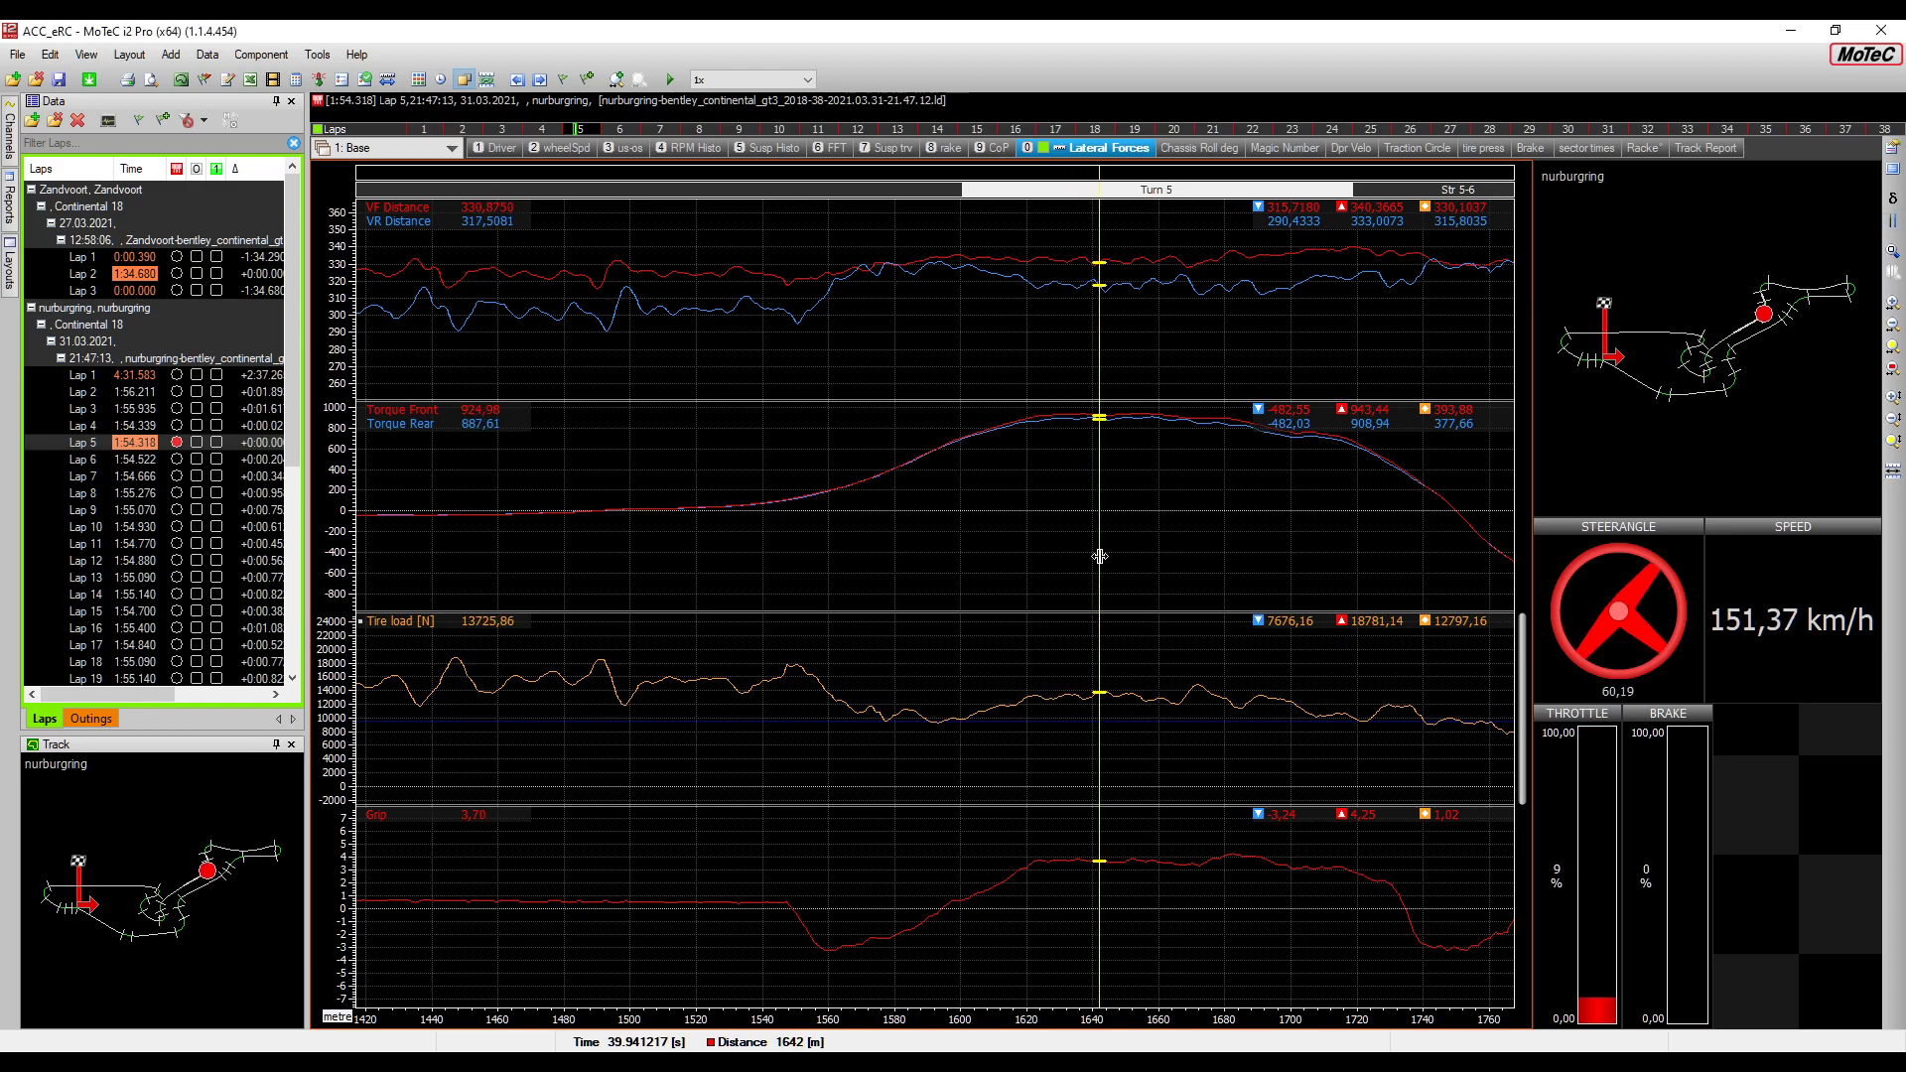
Check the unit options in the Torque Front channel's properties and close them without changes
{"action": "double_click", "coordinate": [392, 413]}
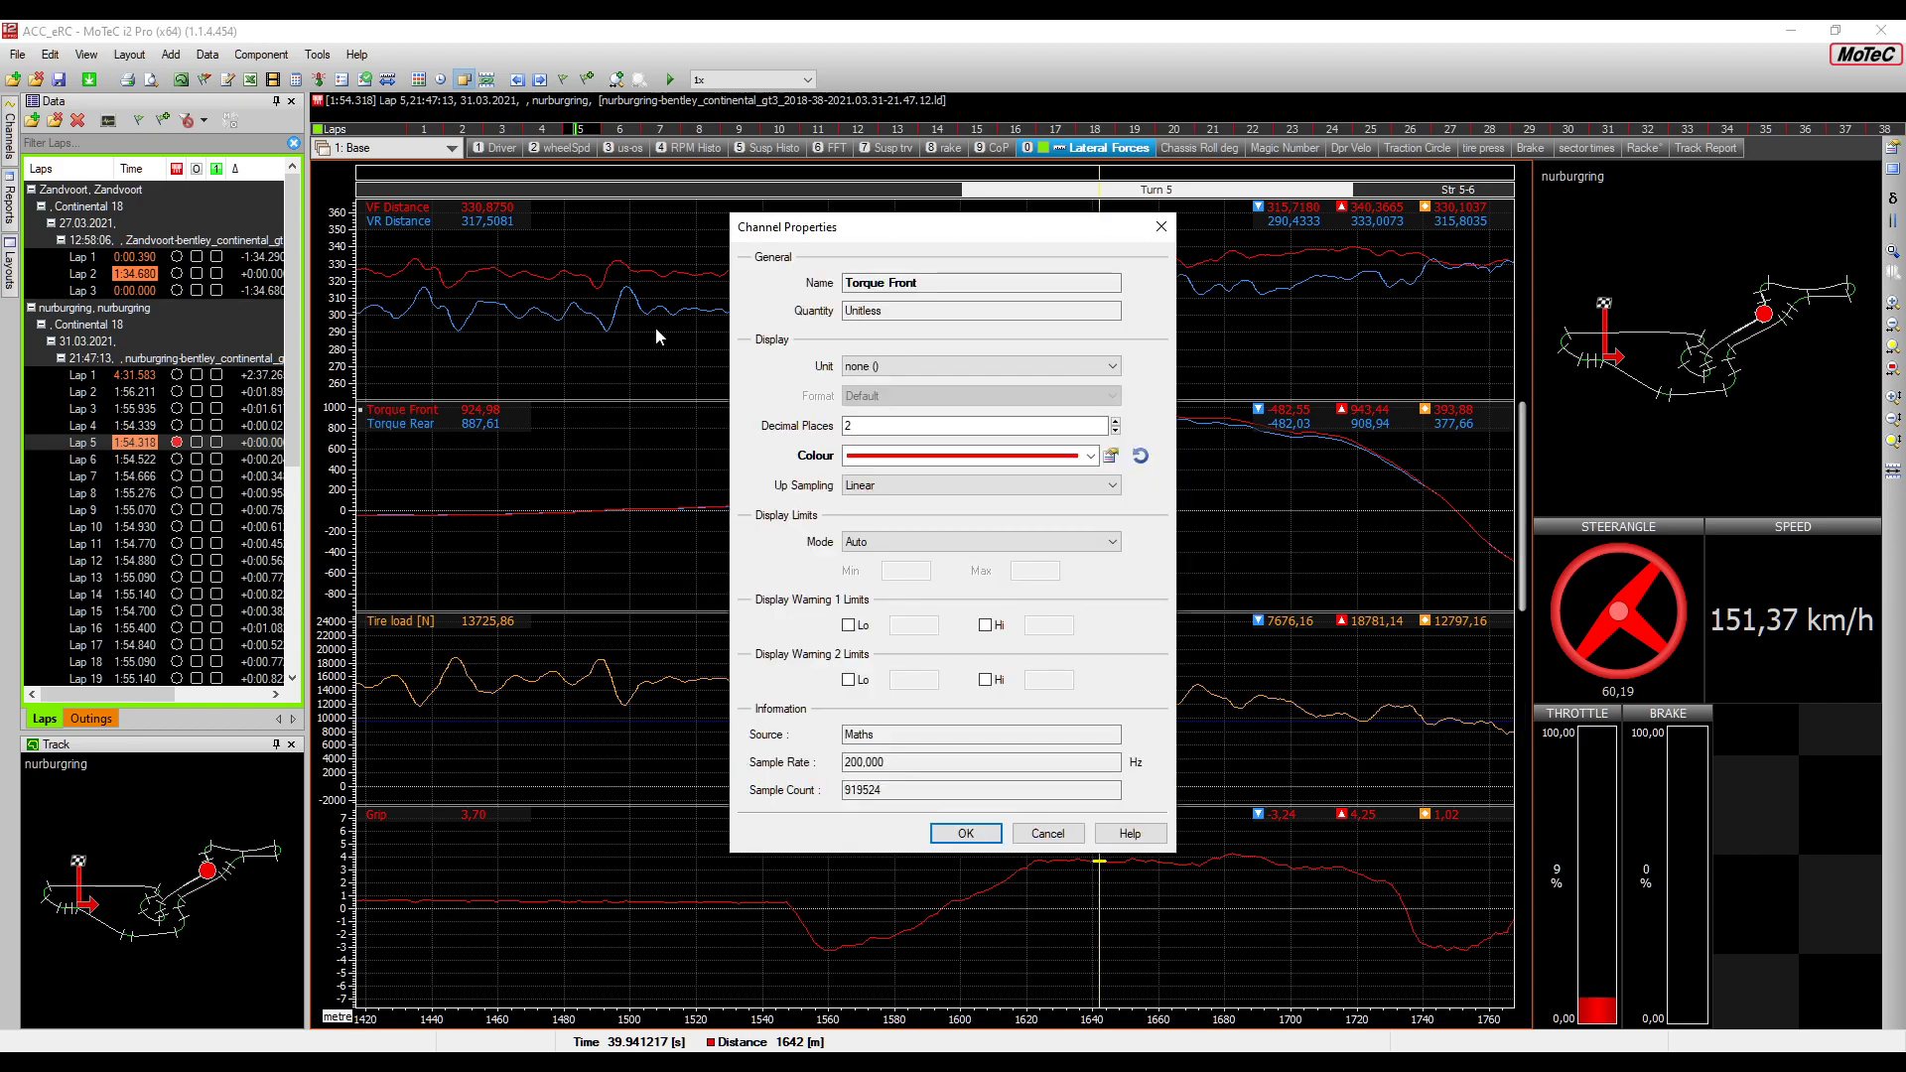
{"action": "left_click", "coordinate": [898, 369]}
{"action": "left_click", "coordinate": [896, 370]}
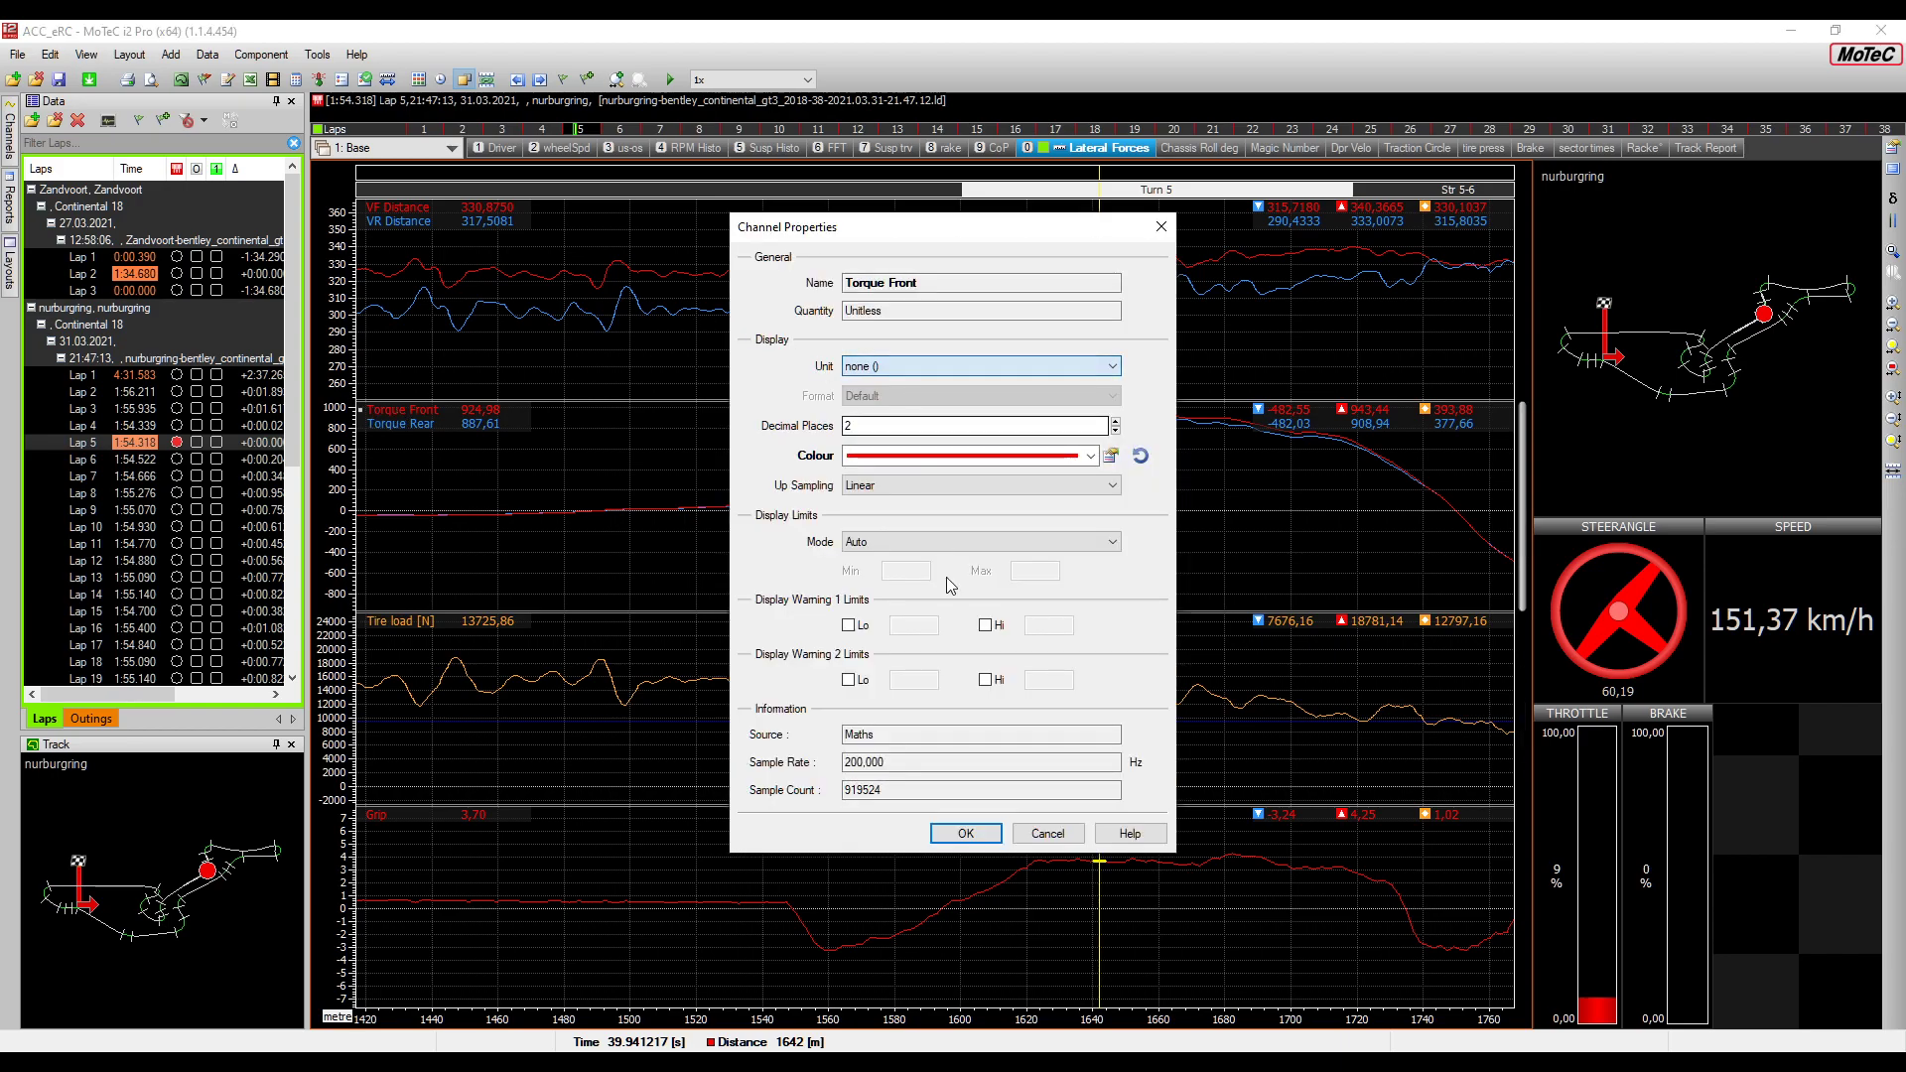
{"action": "left_click", "coordinate": [1047, 833]}
Compare the VF and VR Distance traces from Turn 5 to straight 5-6, setting the cursor at 1663, 1565, 1686 and 1760 m
{"action": "left_click_drag", "start_coordinate": [720, 551], "coordinate": [1203, 526]}
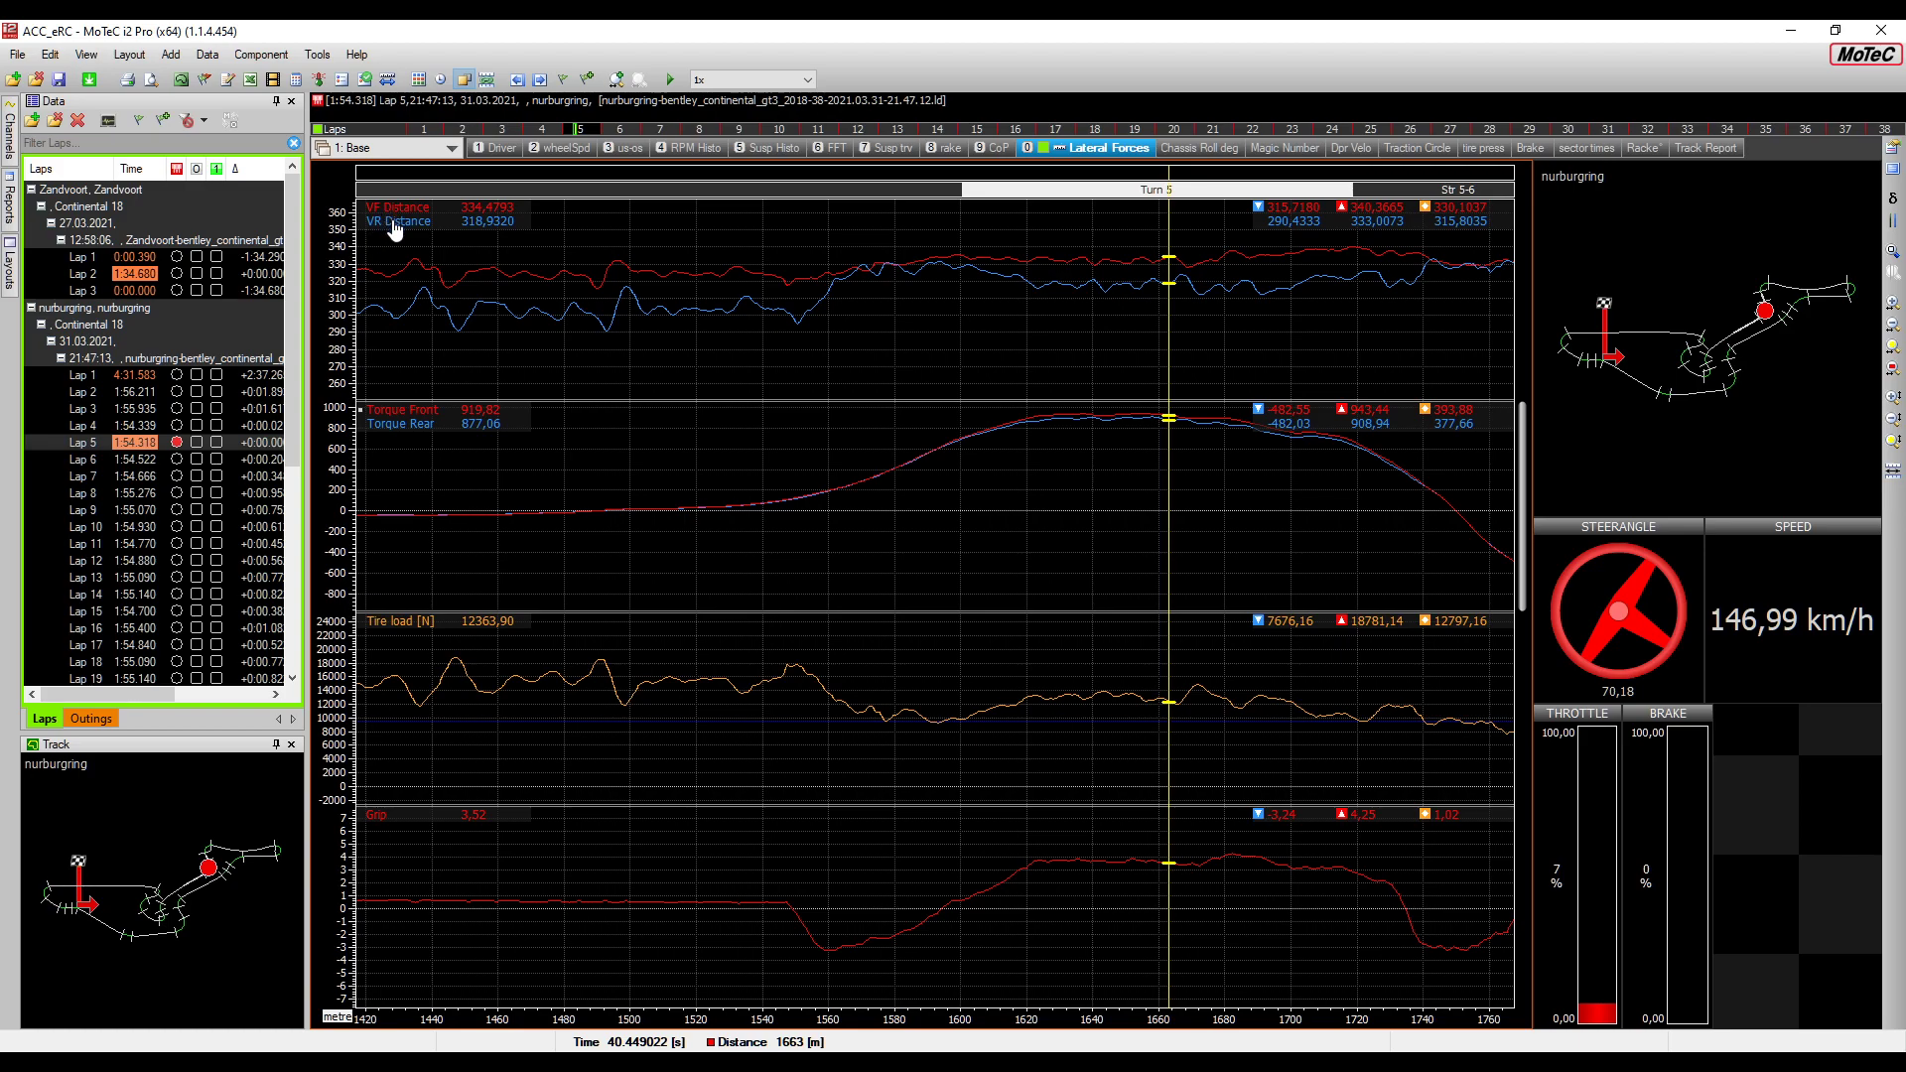
{"action": "left_click_drag", "start_coordinate": [804, 331], "coordinate": [845, 336]}
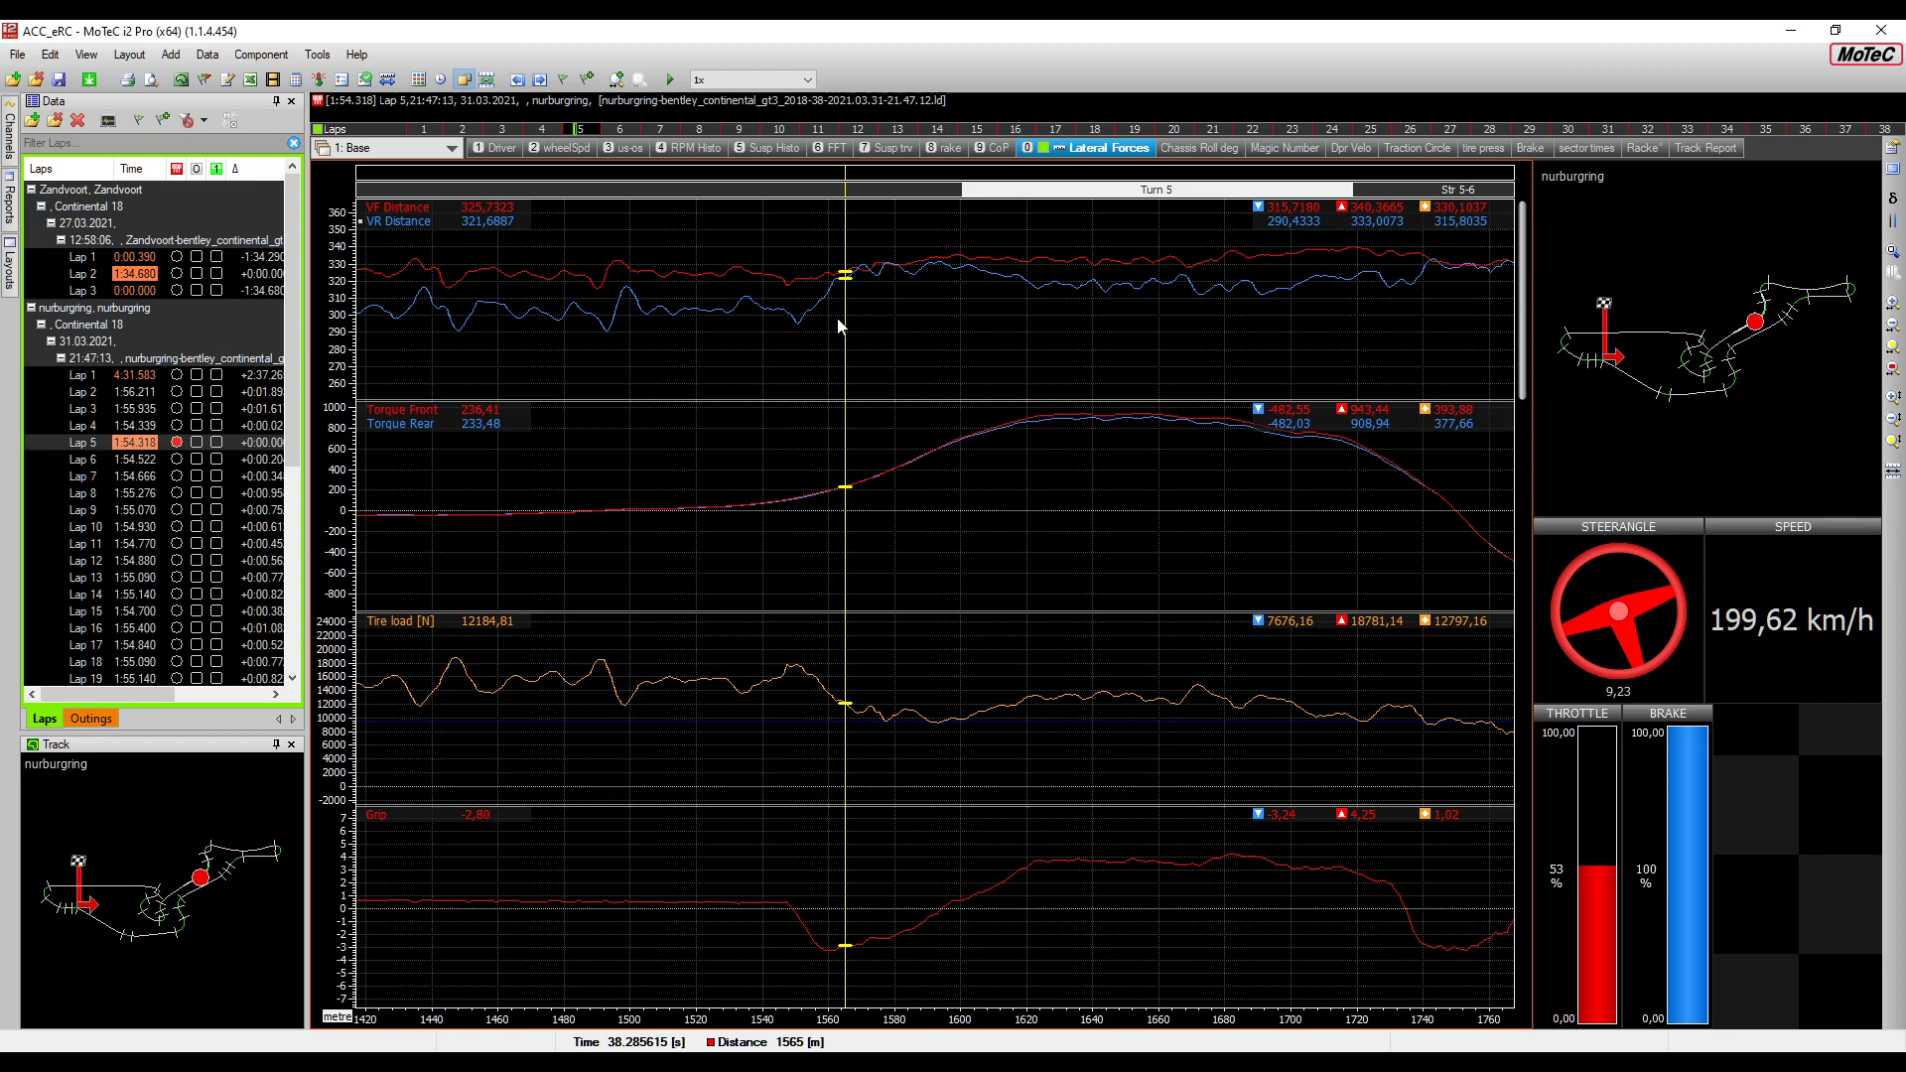
{"action": "left_click", "coordinate": [925, 320]}
{"action": "left_click", "coordinate": [1244, 323]}
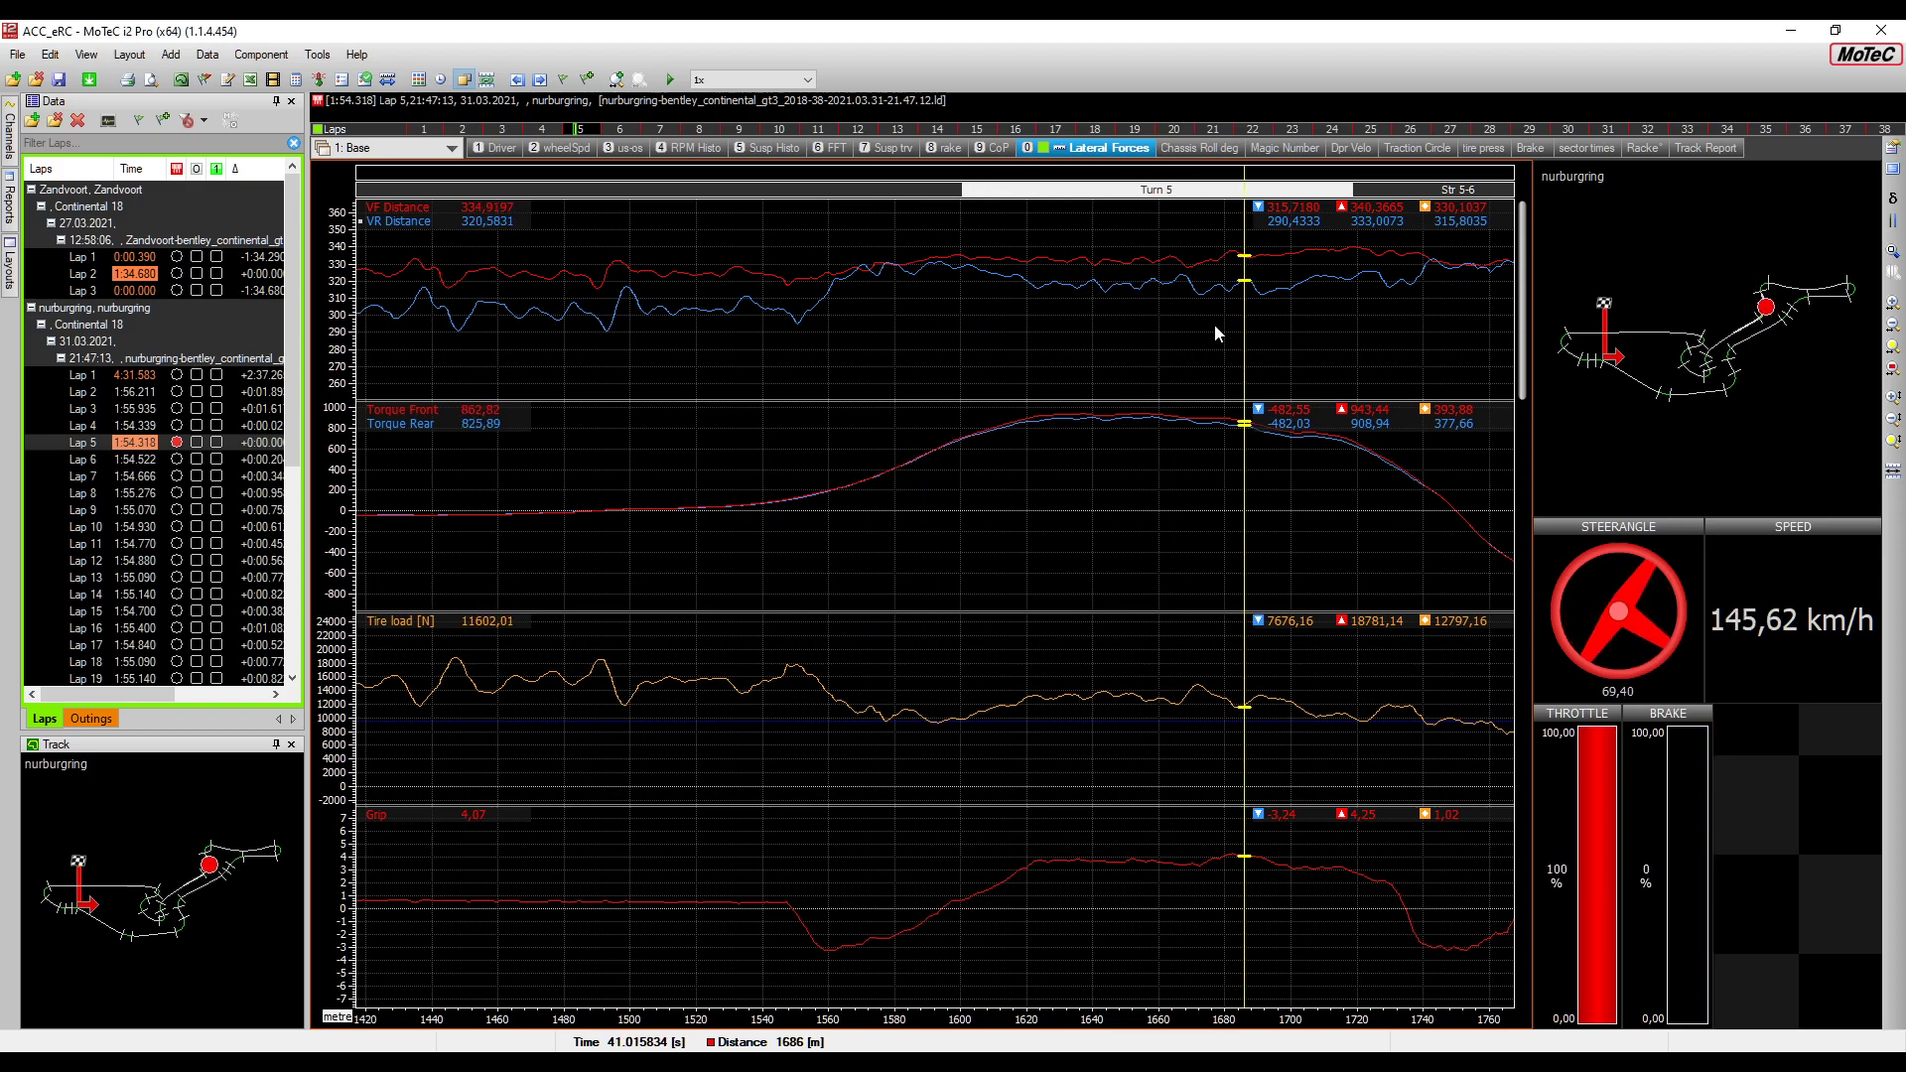
{"action": "scroll", "coordinate": [1058, 312], "scroll_direction": "down", "scroll_amount": 5}
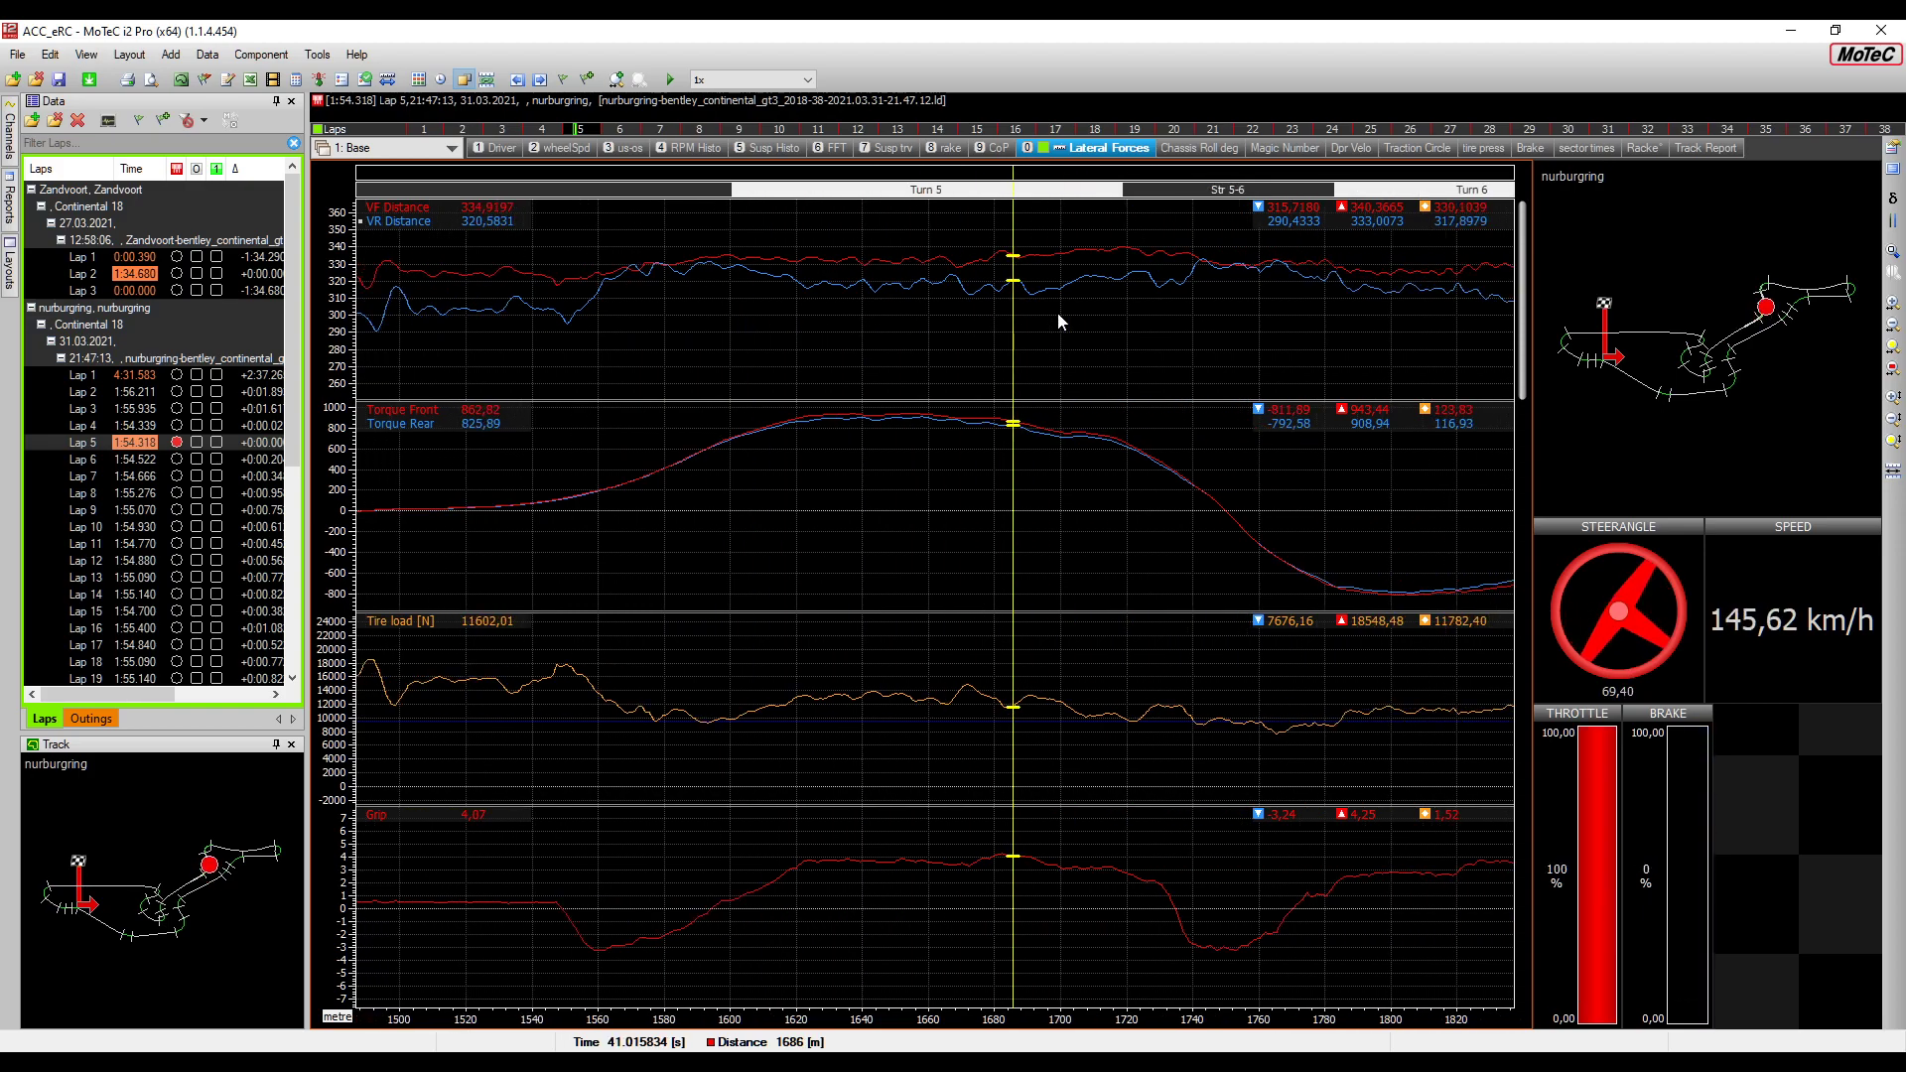
{"action": "scroll", "coordinate": [1062, 324], "scroll_direction": "down", "scroll_amount": 1}
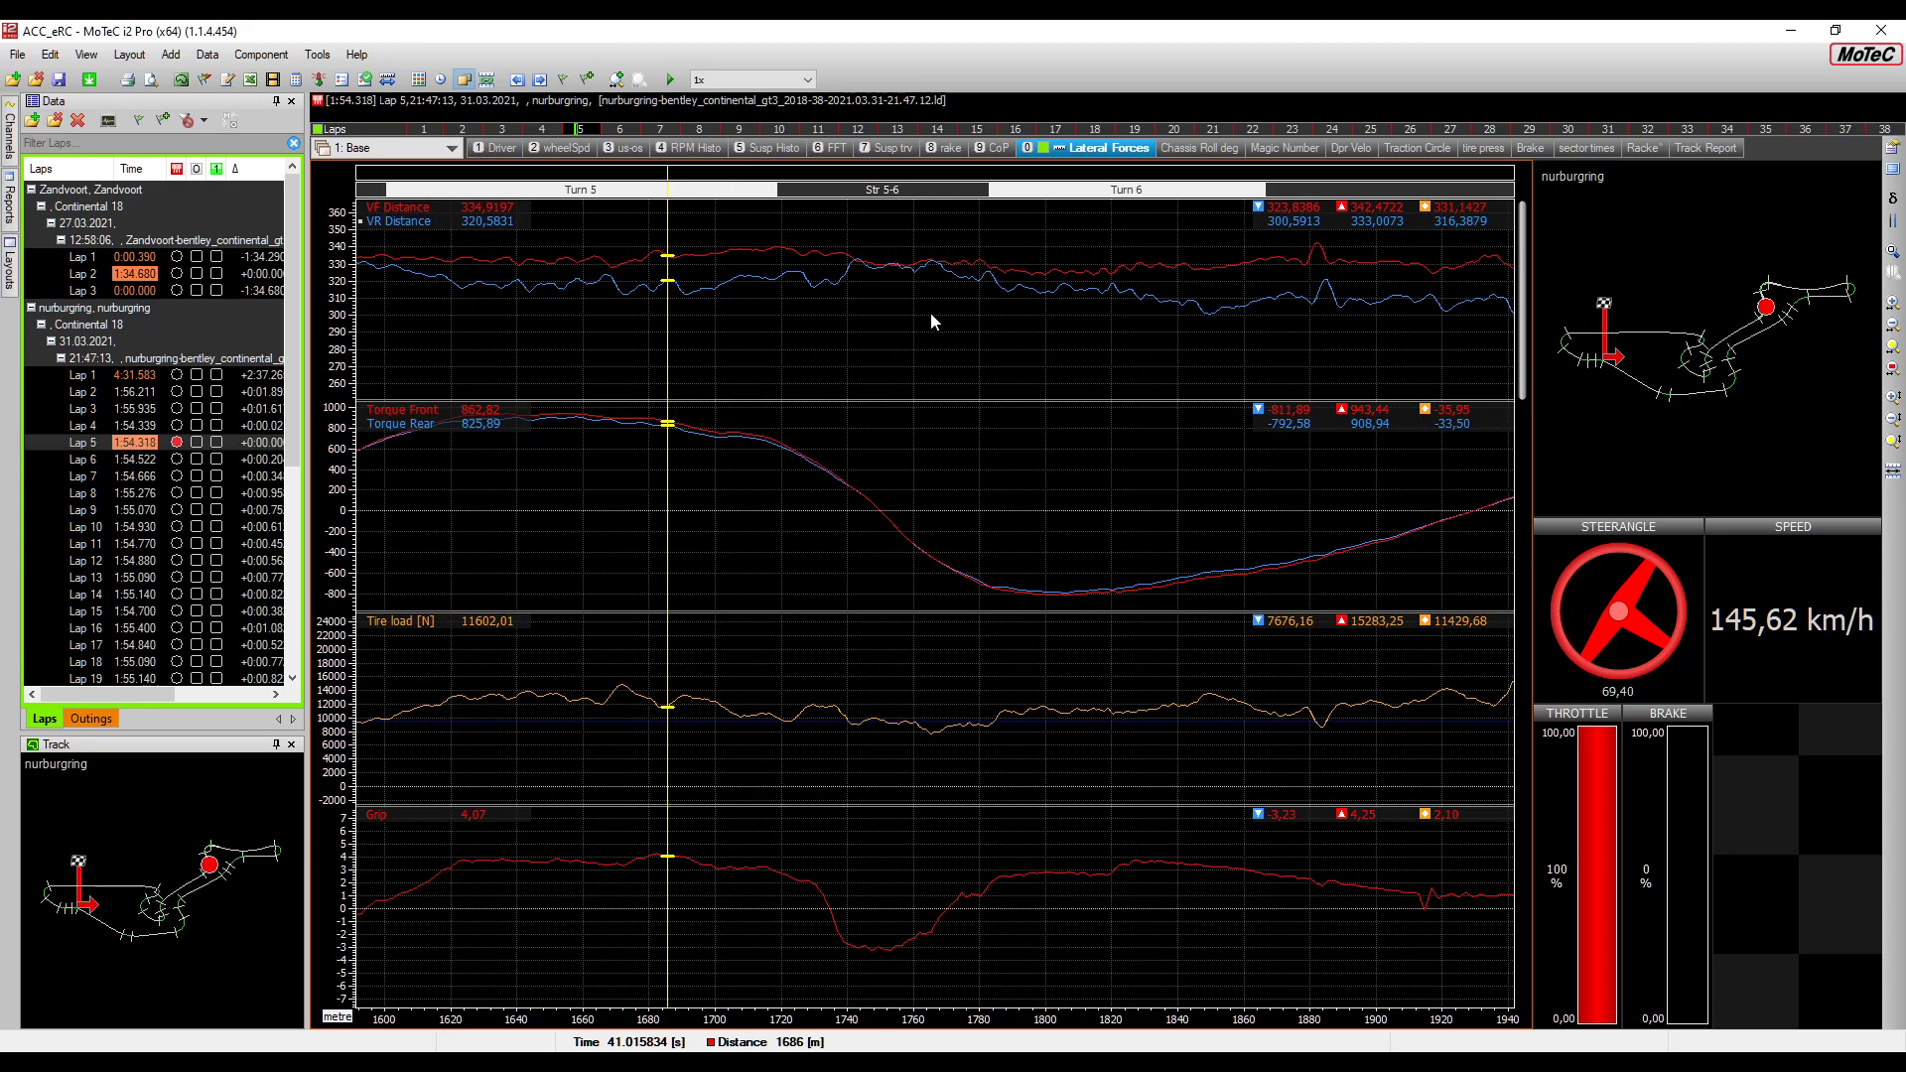
{"action": "left_click_drag", "start_coordinate": [839, 316], "coordinate": [916, 306]}
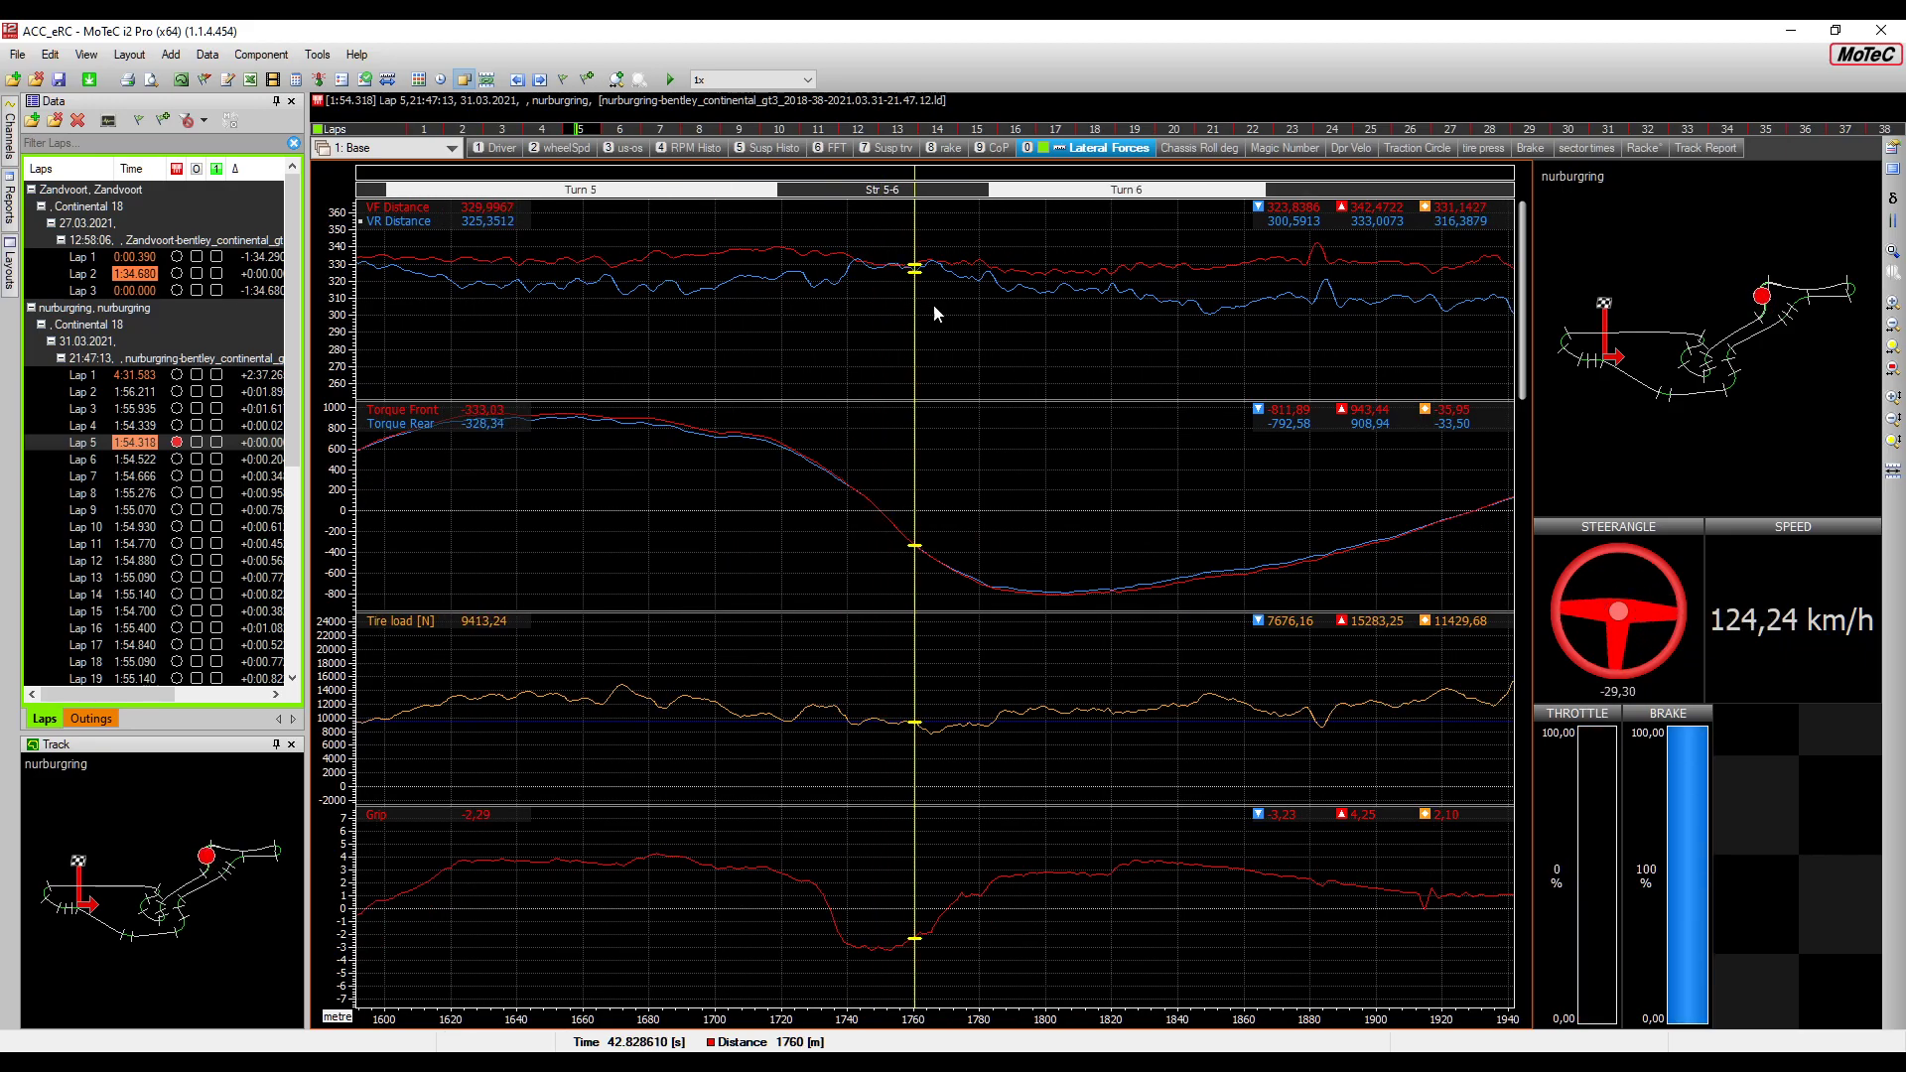
Examine the distance, torque and grip traces around Turn 7 with the cursor at 2343 m and 2441 m, continuing to Turn 9
{"action": "scroll", "coordinate": [1009, 307], "scroll_direction": "down", "scroll_amount": 6}
{"action": "scroll", "coordinate": [1009, 310], "scroll_direction": "down", "scroll_amount": 14}
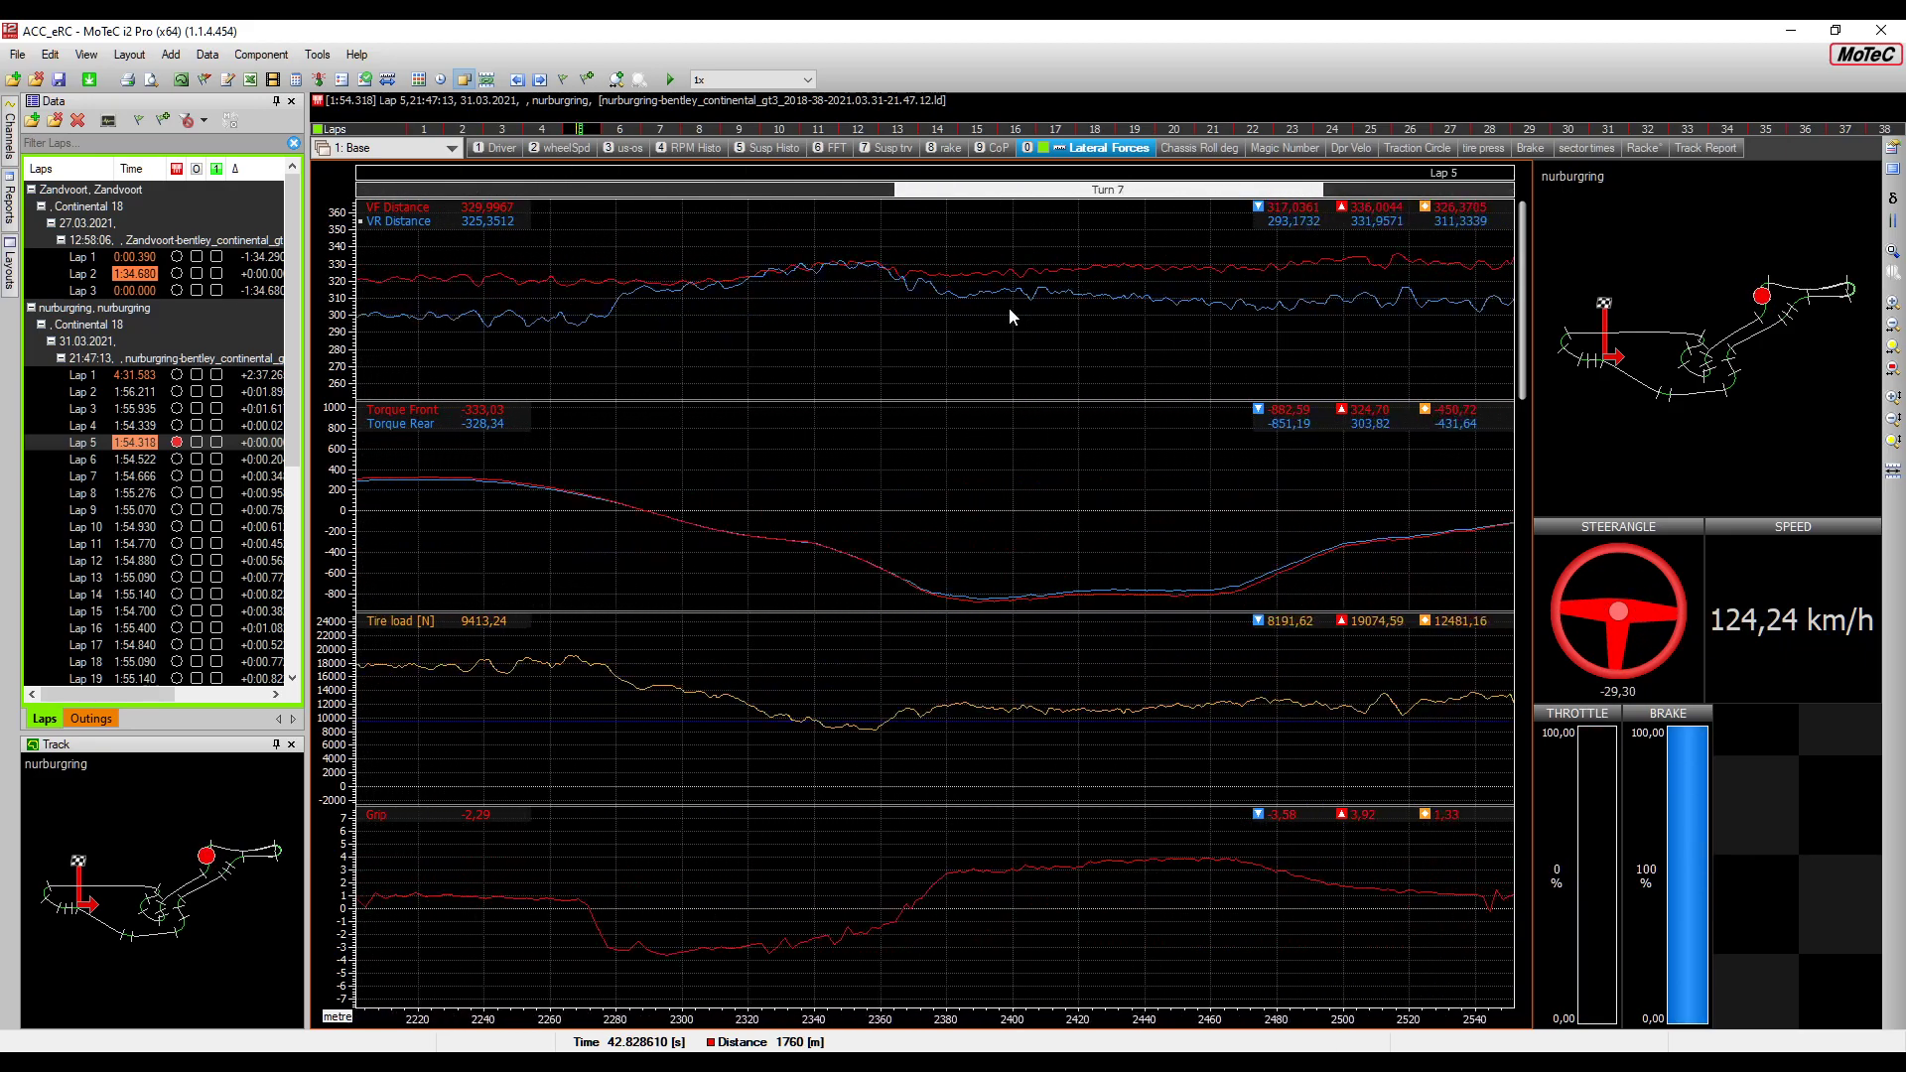
{"action": "left_click_drag", "start_coordinate": [777, 297], "coordinate": [831, 287]}
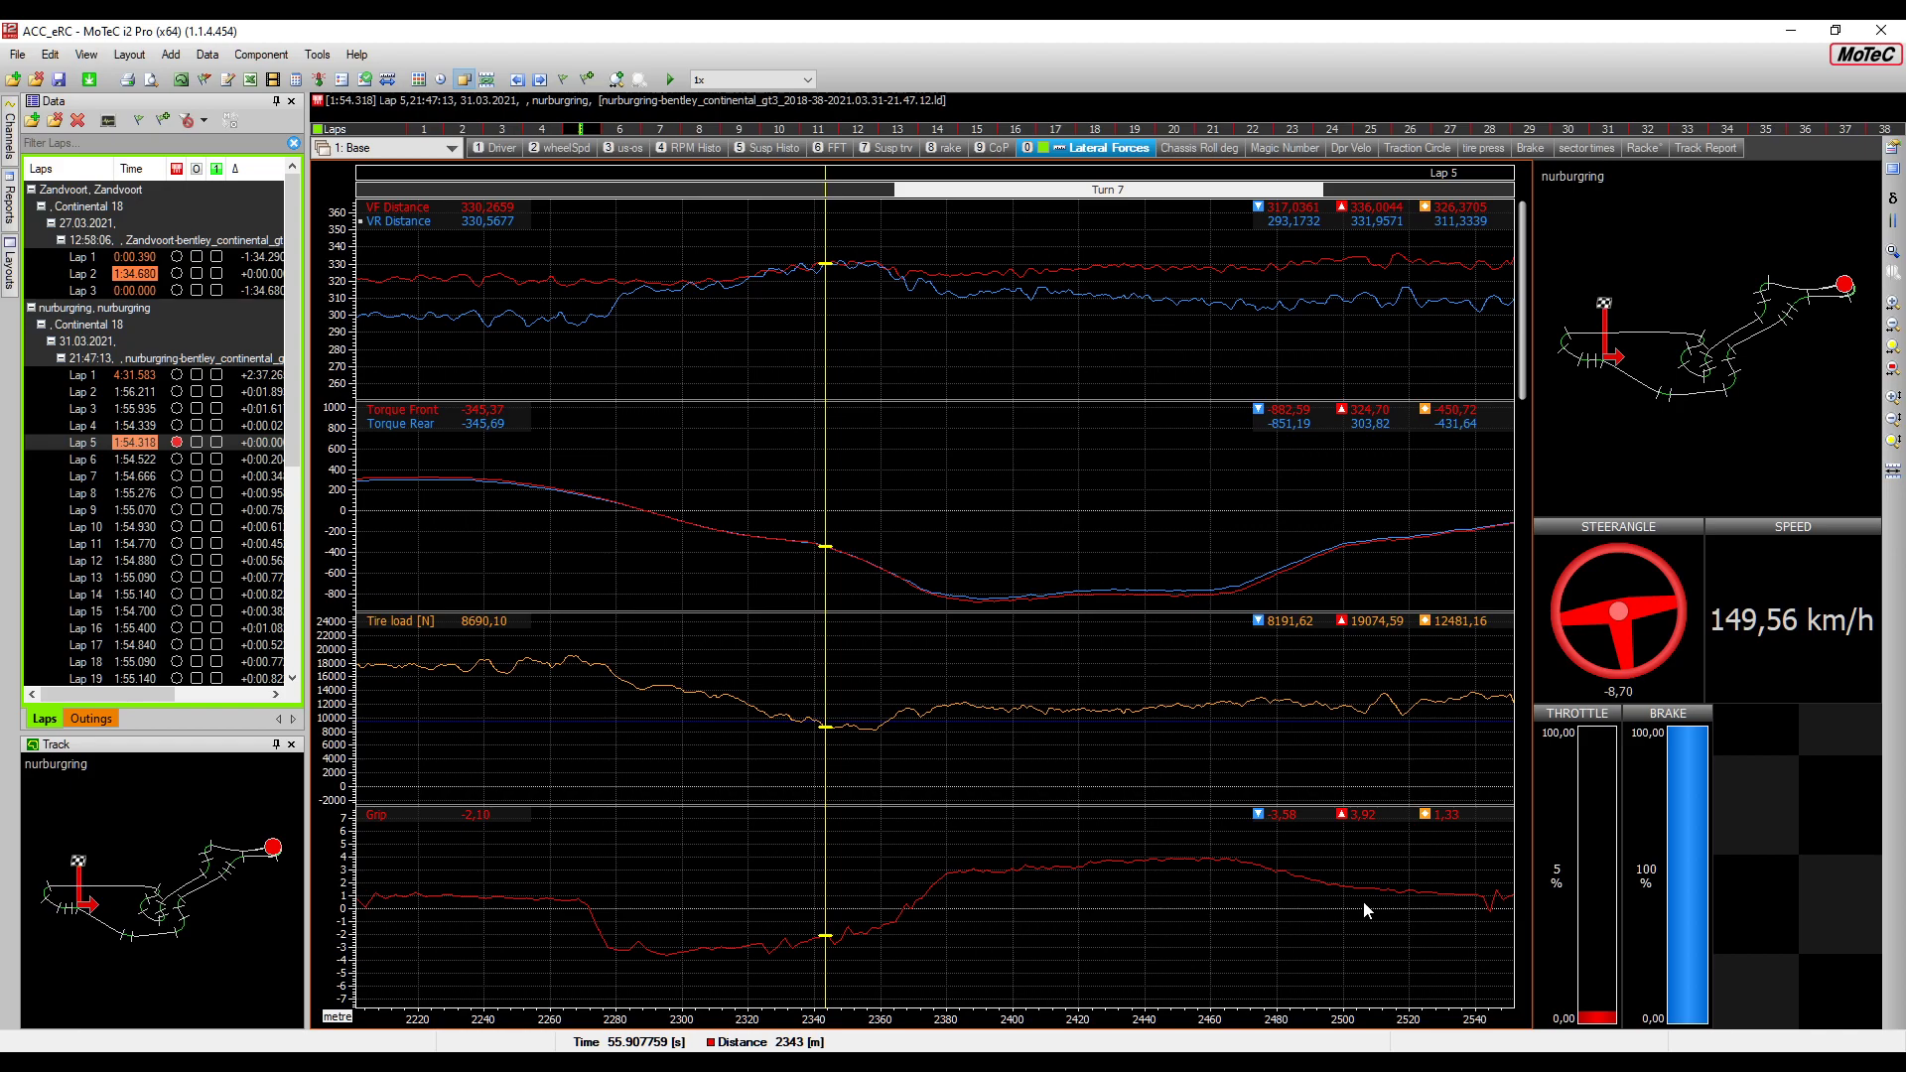
{"action": "left_click_drag", "start_coordinate": [549, 897], "coordinate": [1149, 913]}
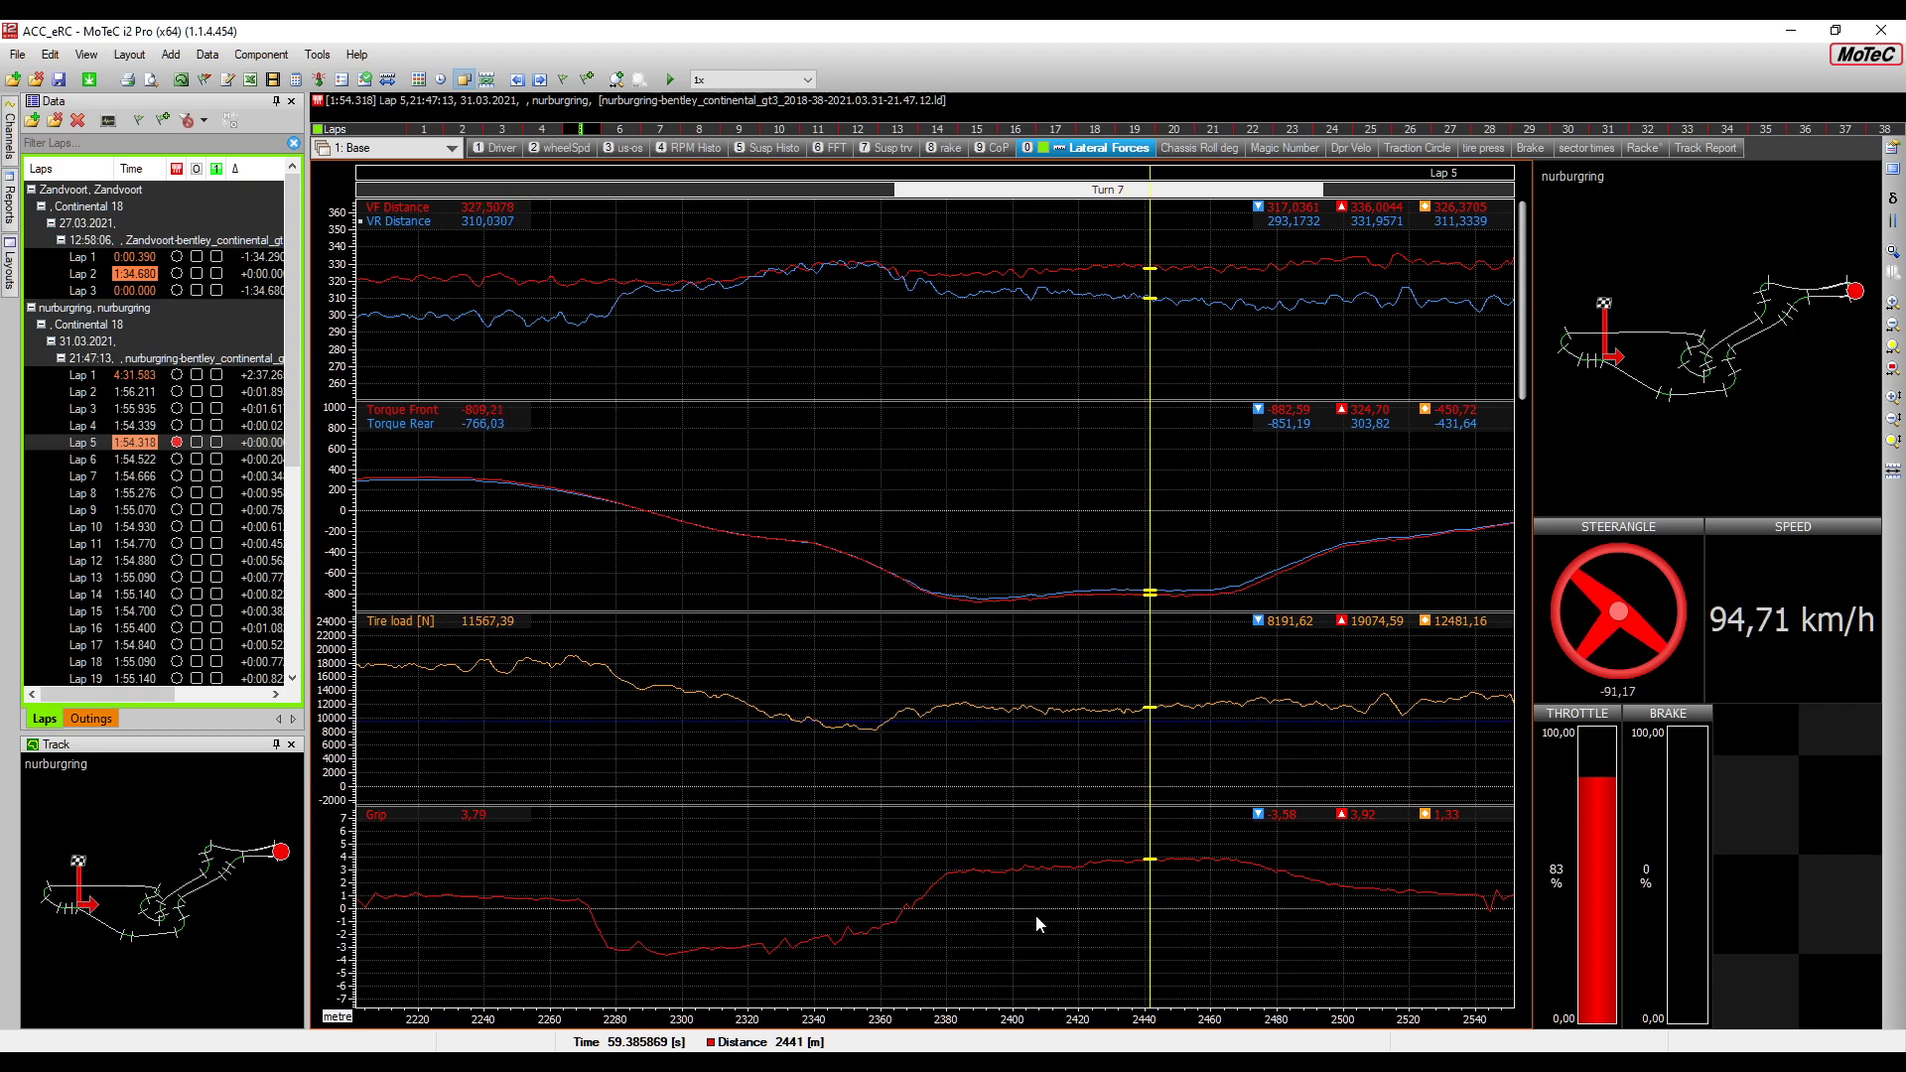
{"action": "scroll", "coordinate": [1151, 913], "scroll_direction": "down", "scroll_amount": 8}
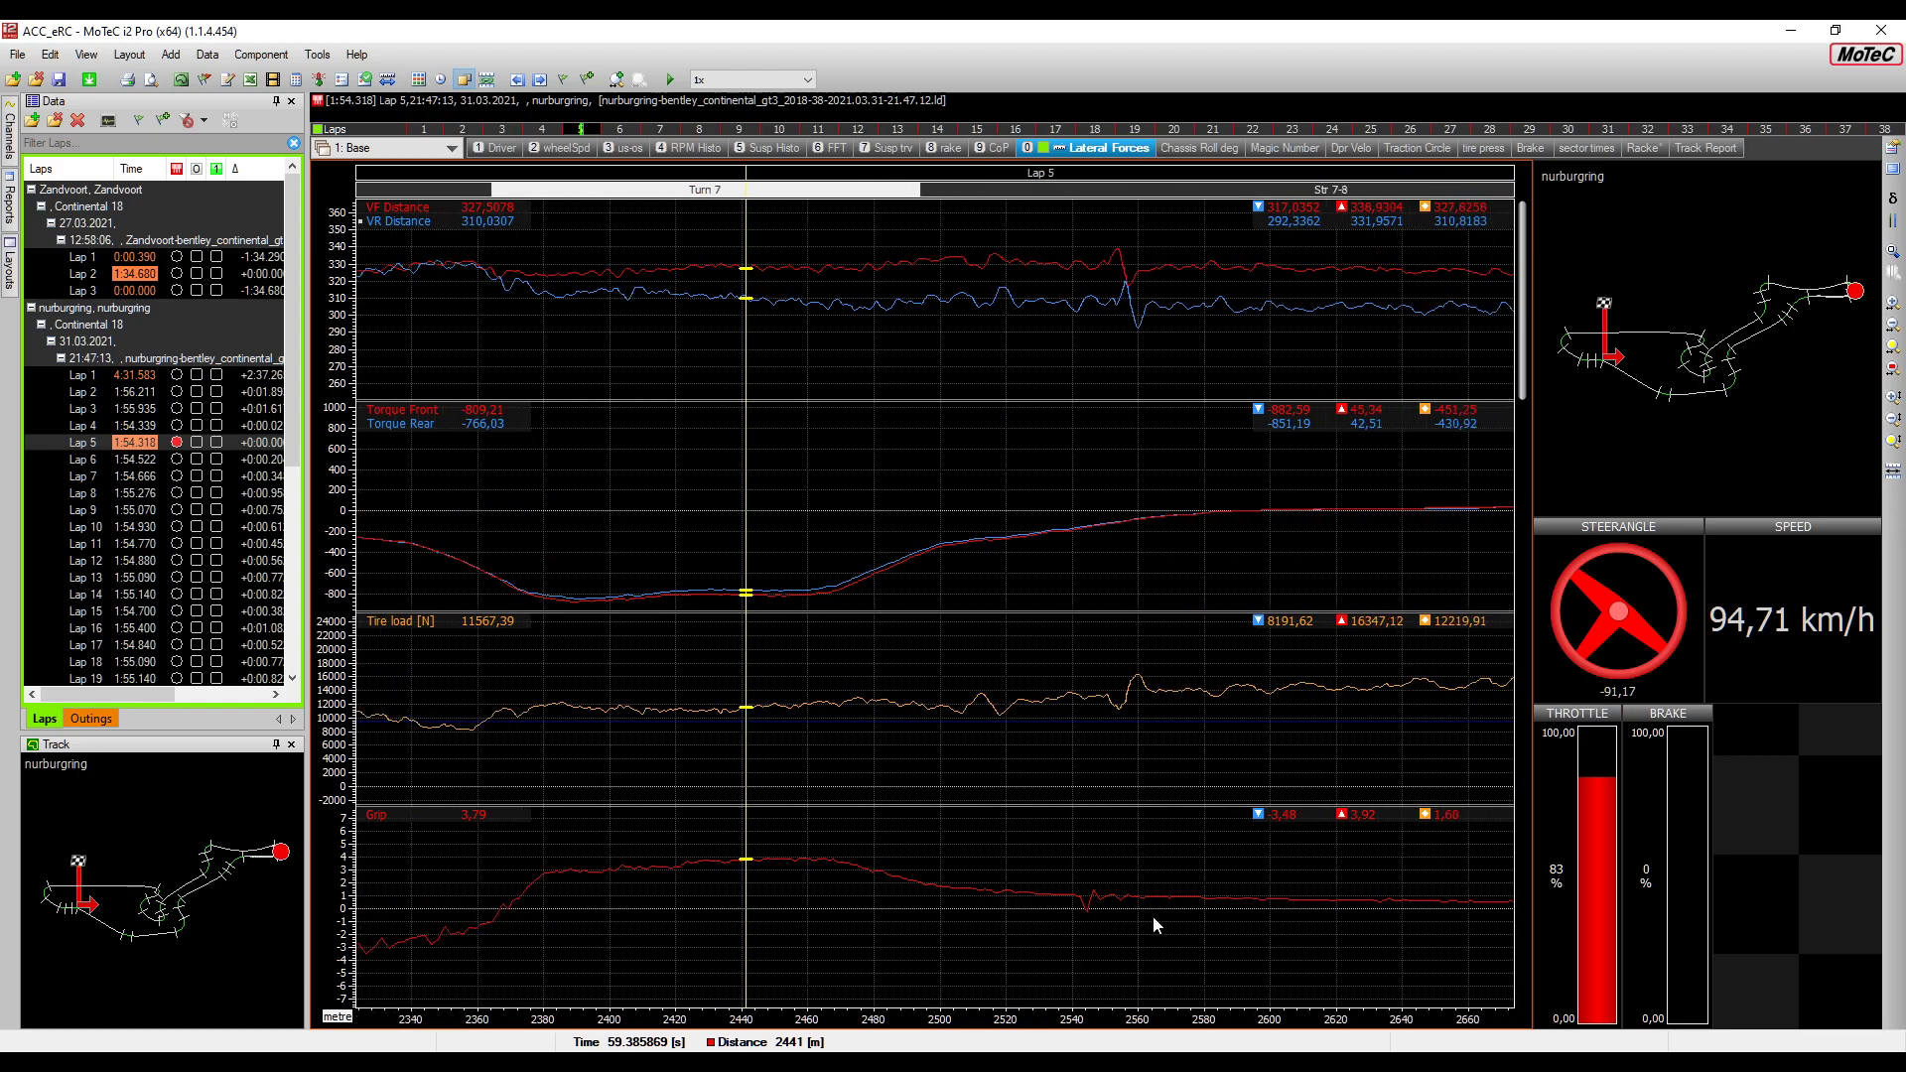
{"action": "scroll", "coordinate": [1164, 914], "scroll_direction": "down", "scroll_amount": 8}
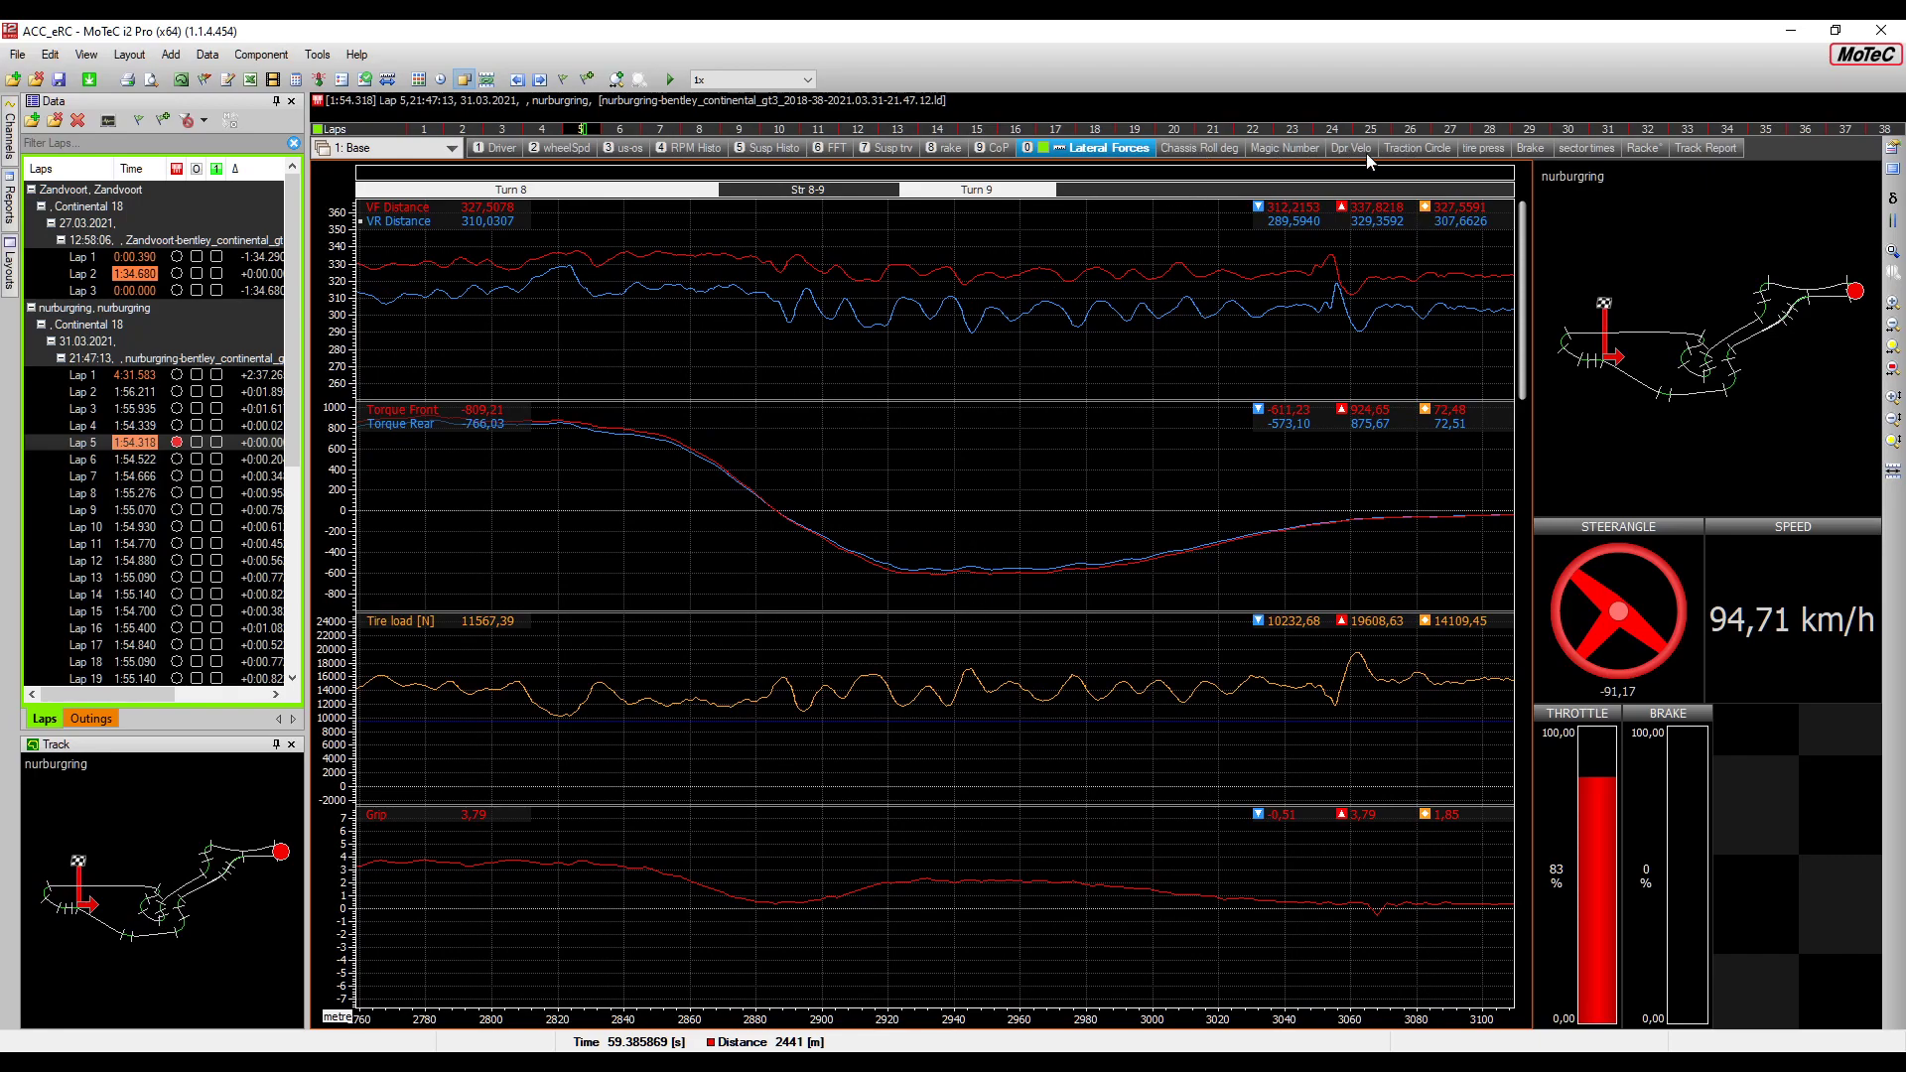
Show the whole of Lap 5 in the Susp trv worksheet and review its damper velocity histograms in Susp Histo
{"action": "left_click", "coordinate": [781, 151]}
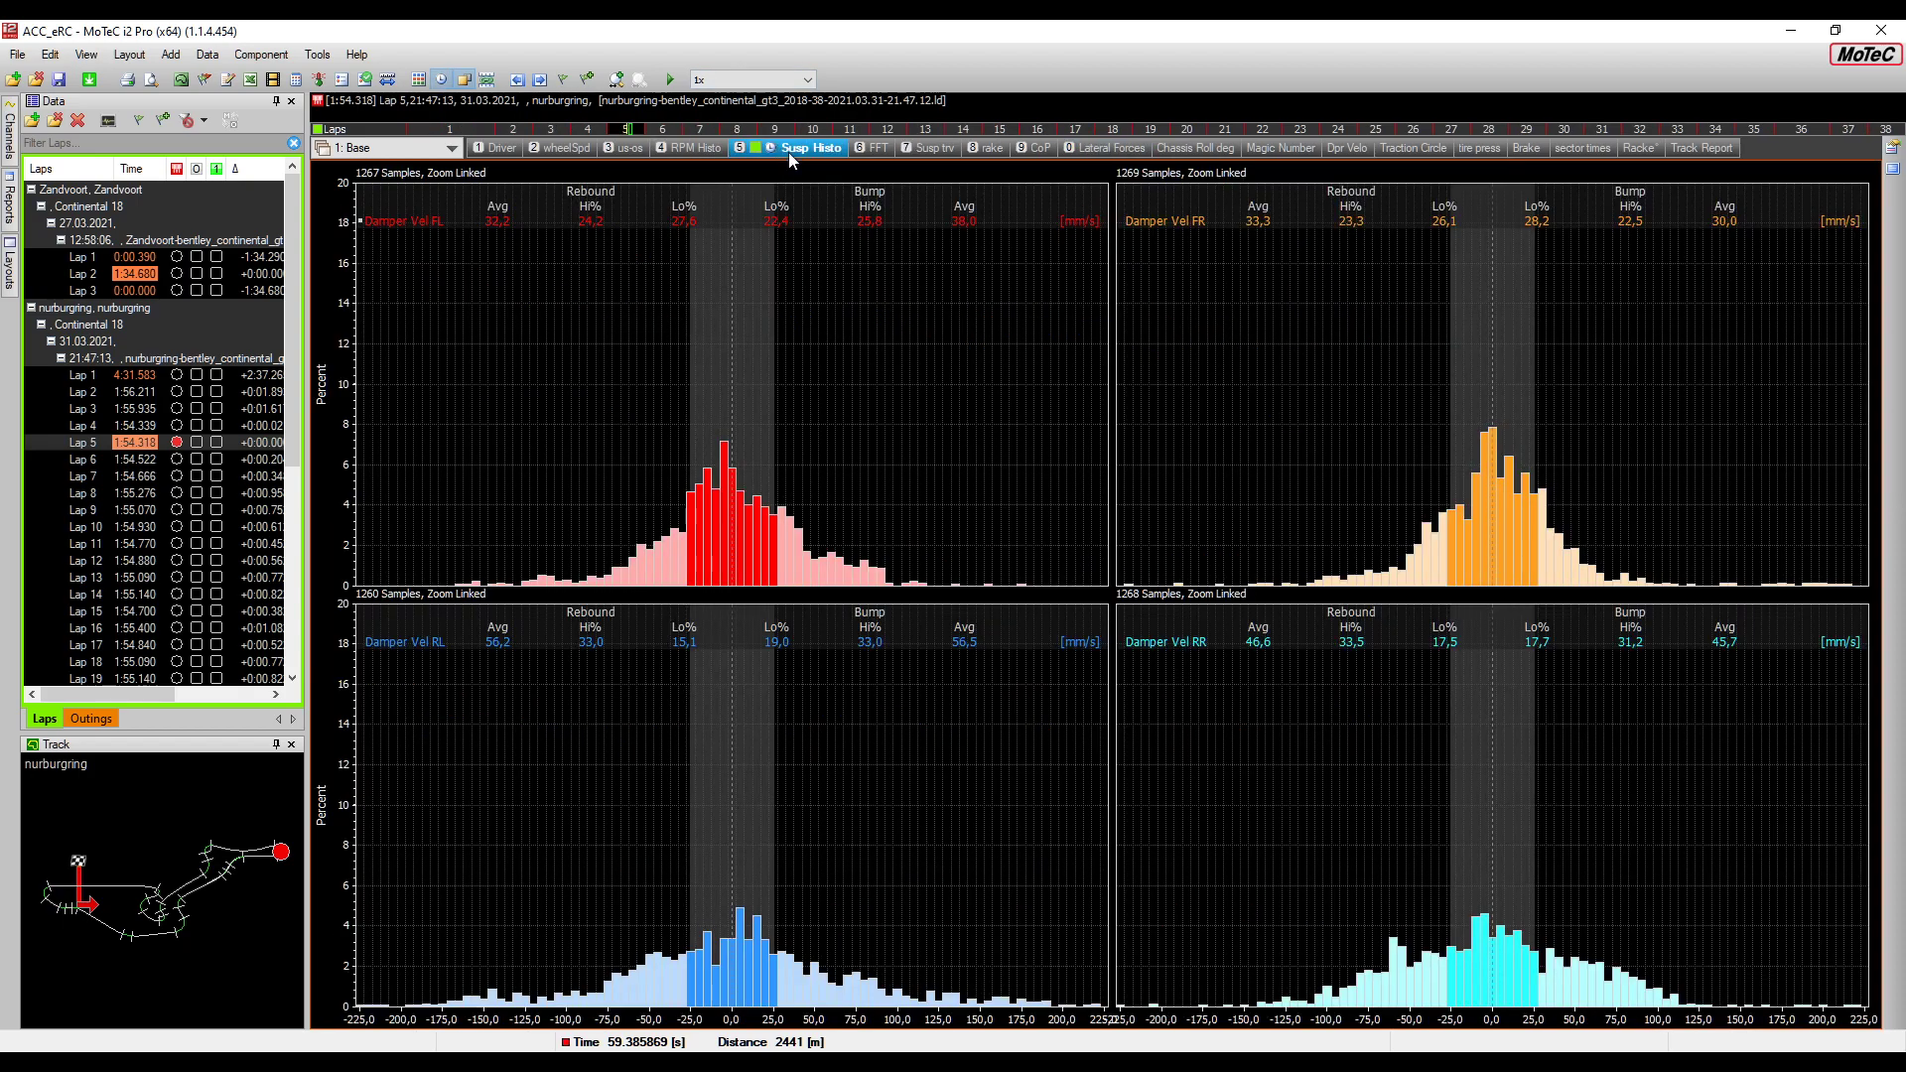
{"action": "left_click", "coordinate": [837, 151]}
{"action": "left_click", "coordinate": [938, 151]}
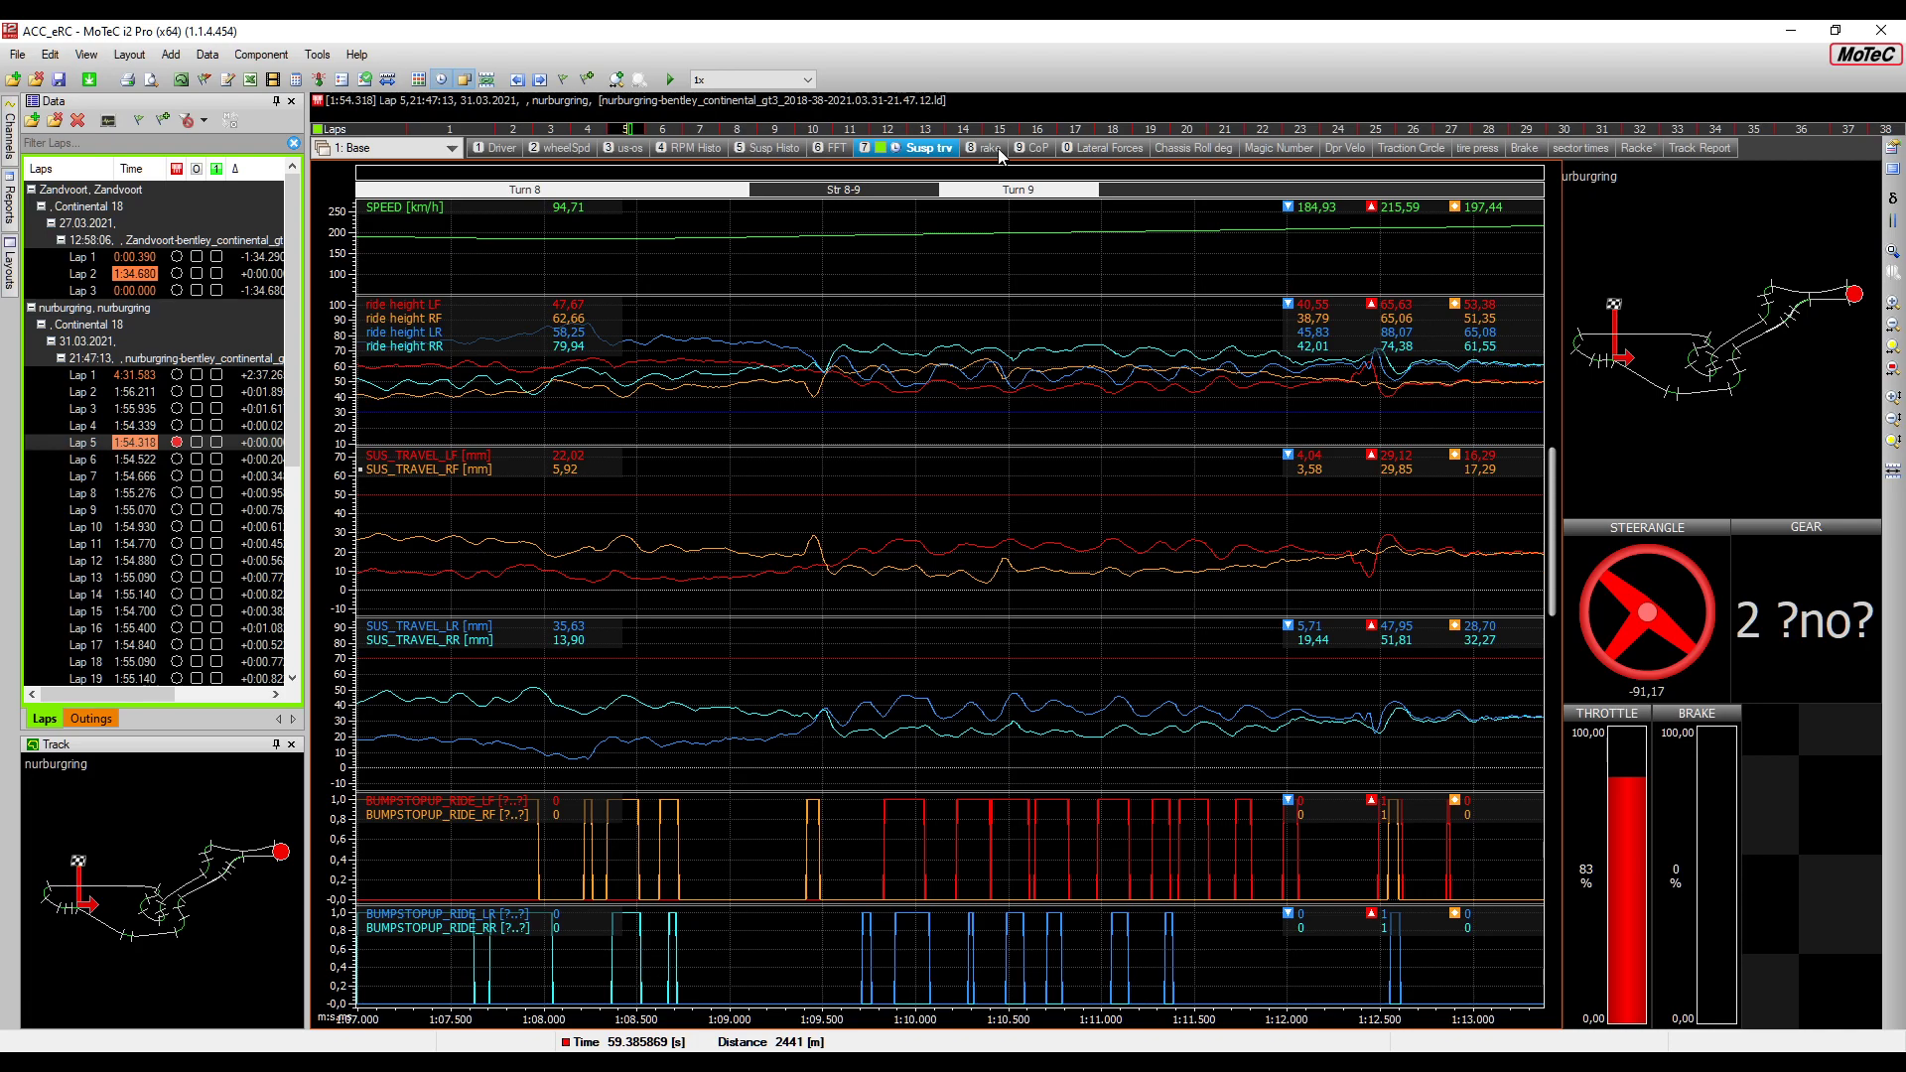
{"action": "scroll", "coordinate": [1765, 356], "scroll_direction": "up", "scroll_amount": 2}
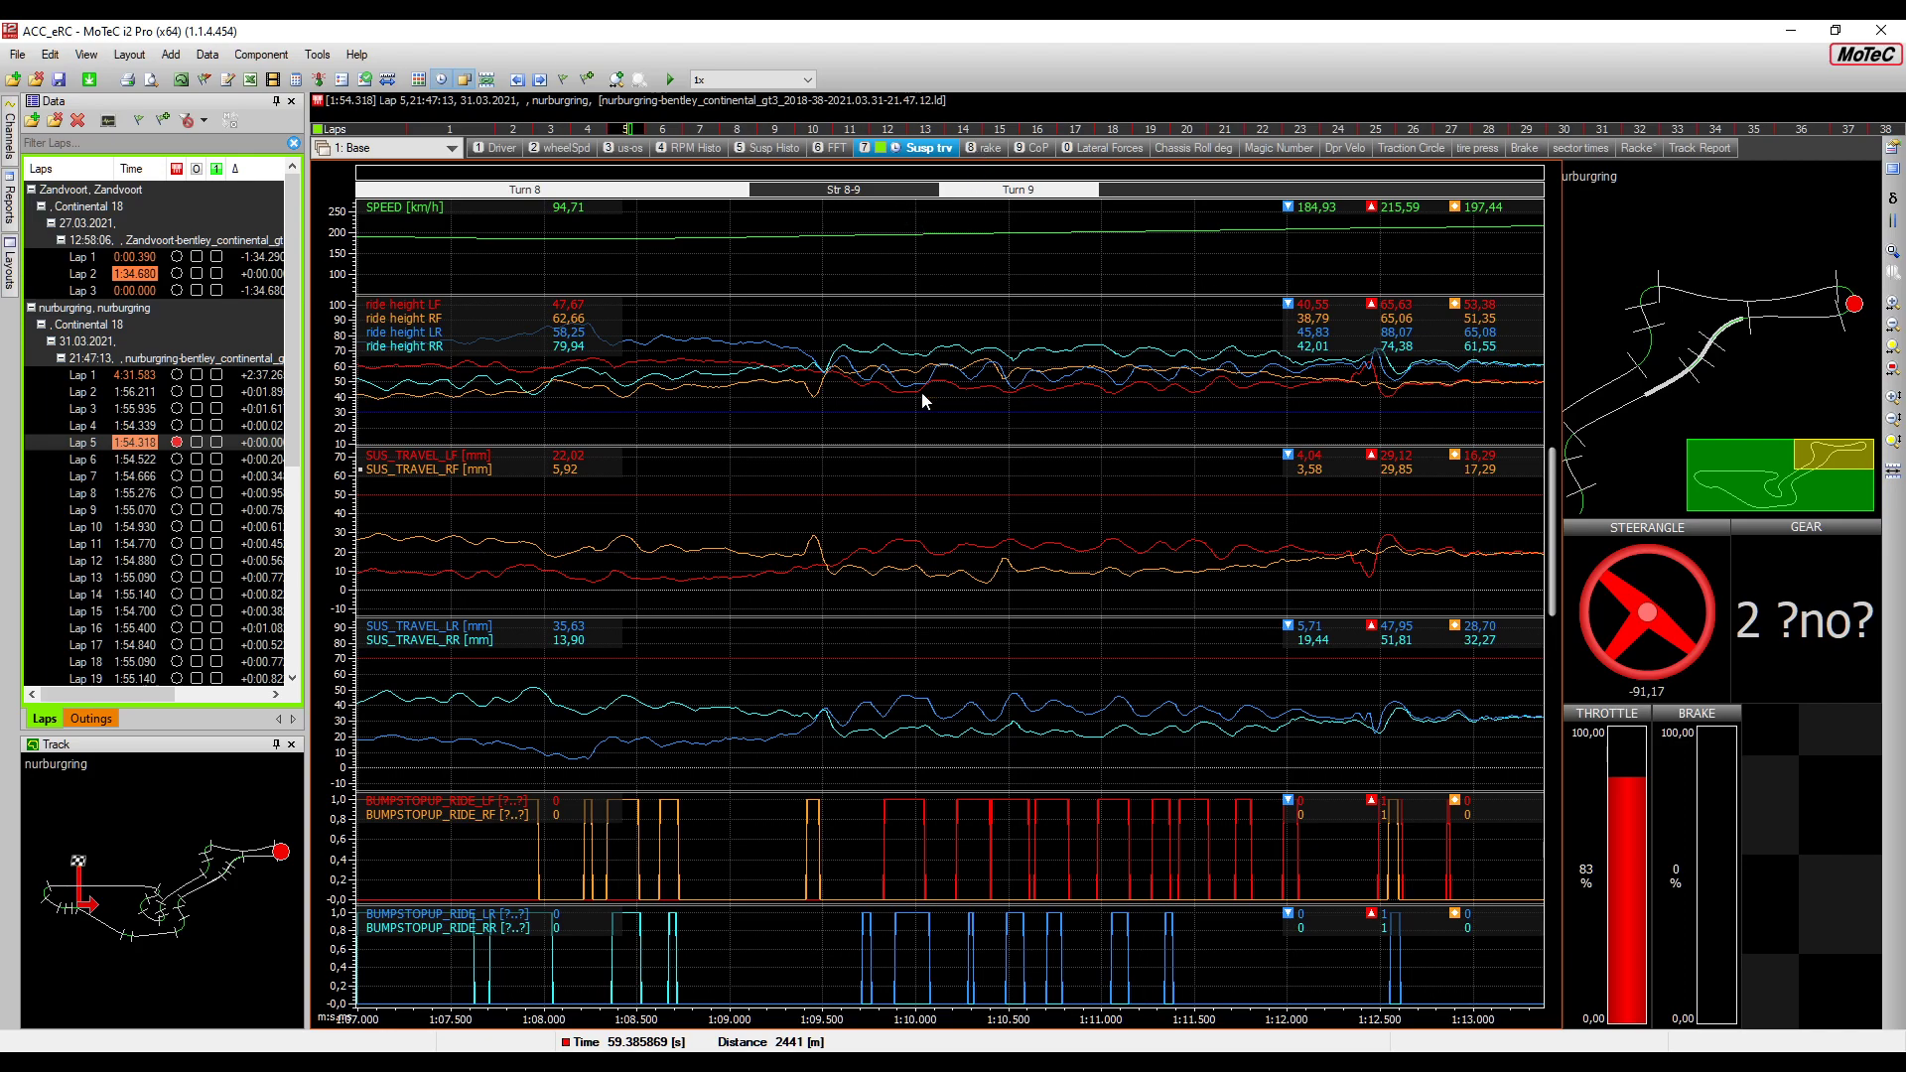
{"action": "double_click", "coordinate": [138, 442]}
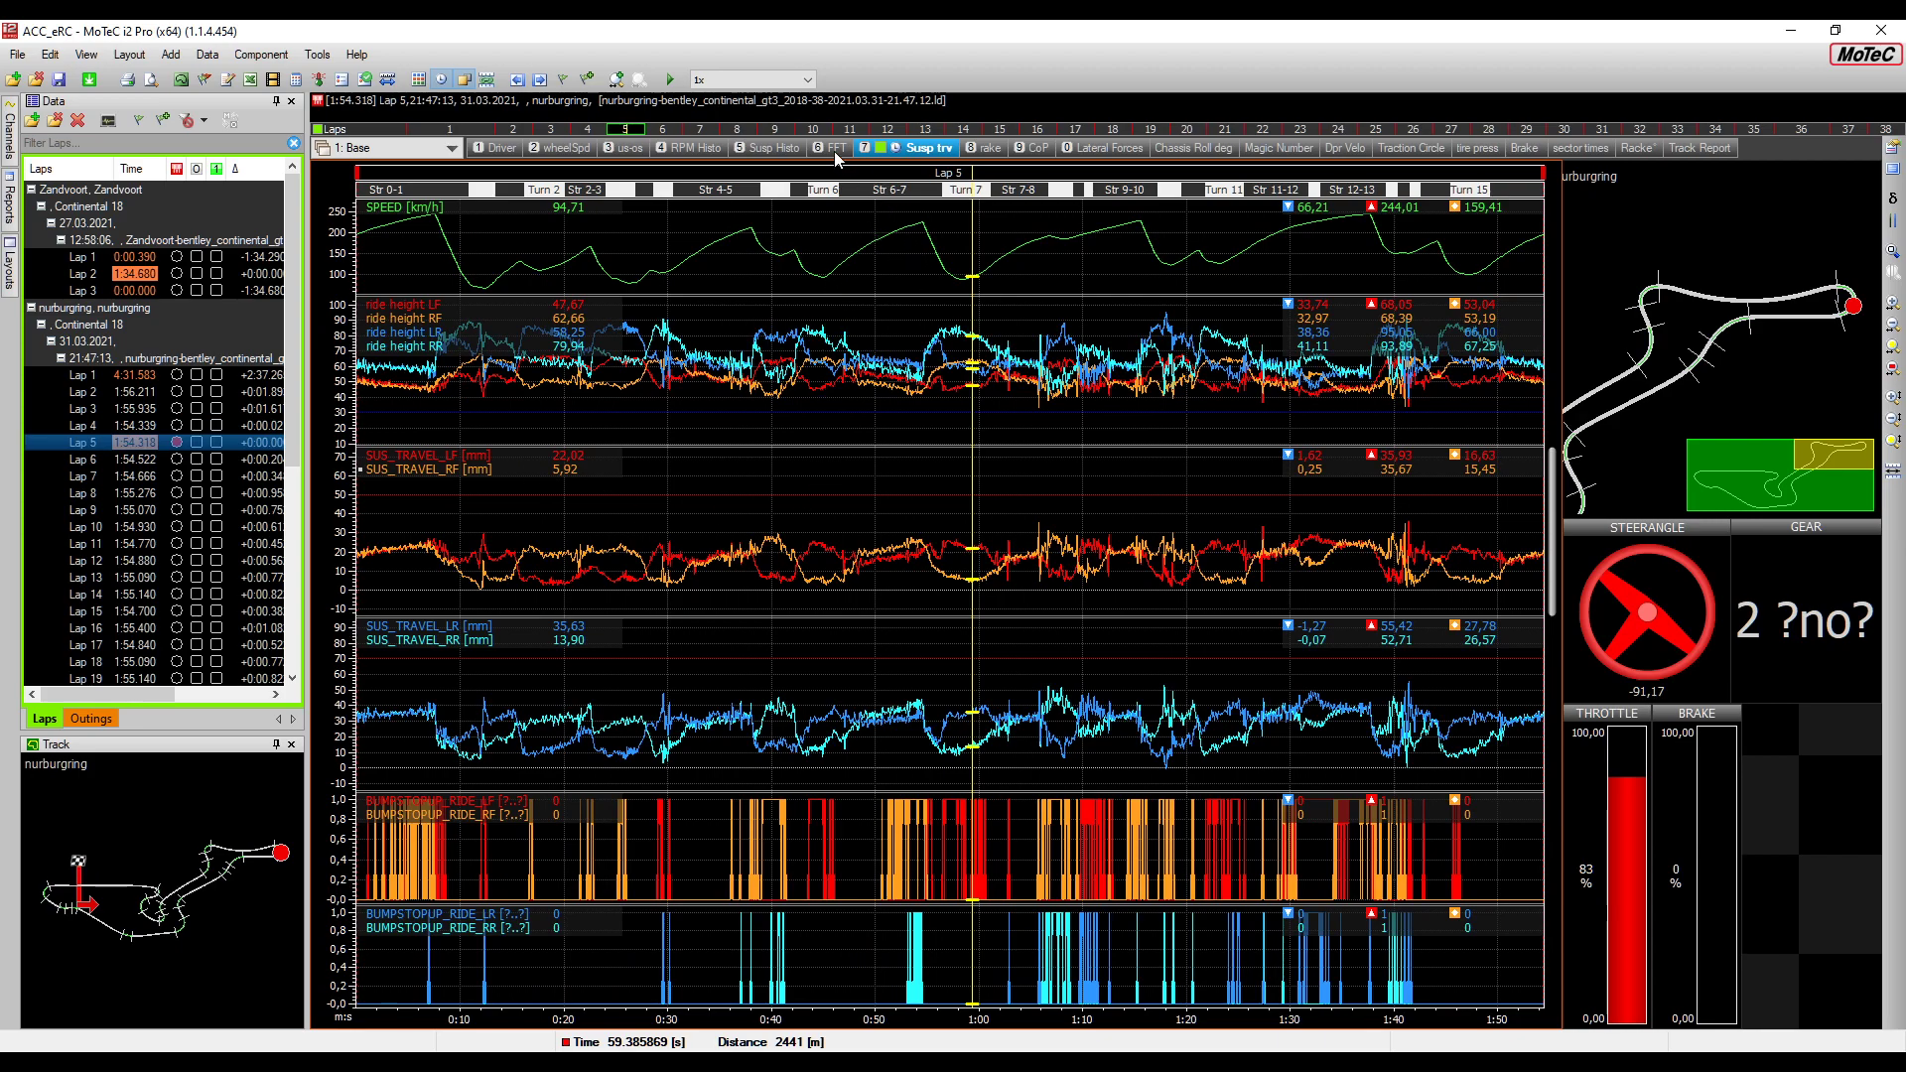
{"action": "left_click", "coordinate": [775, 151]}
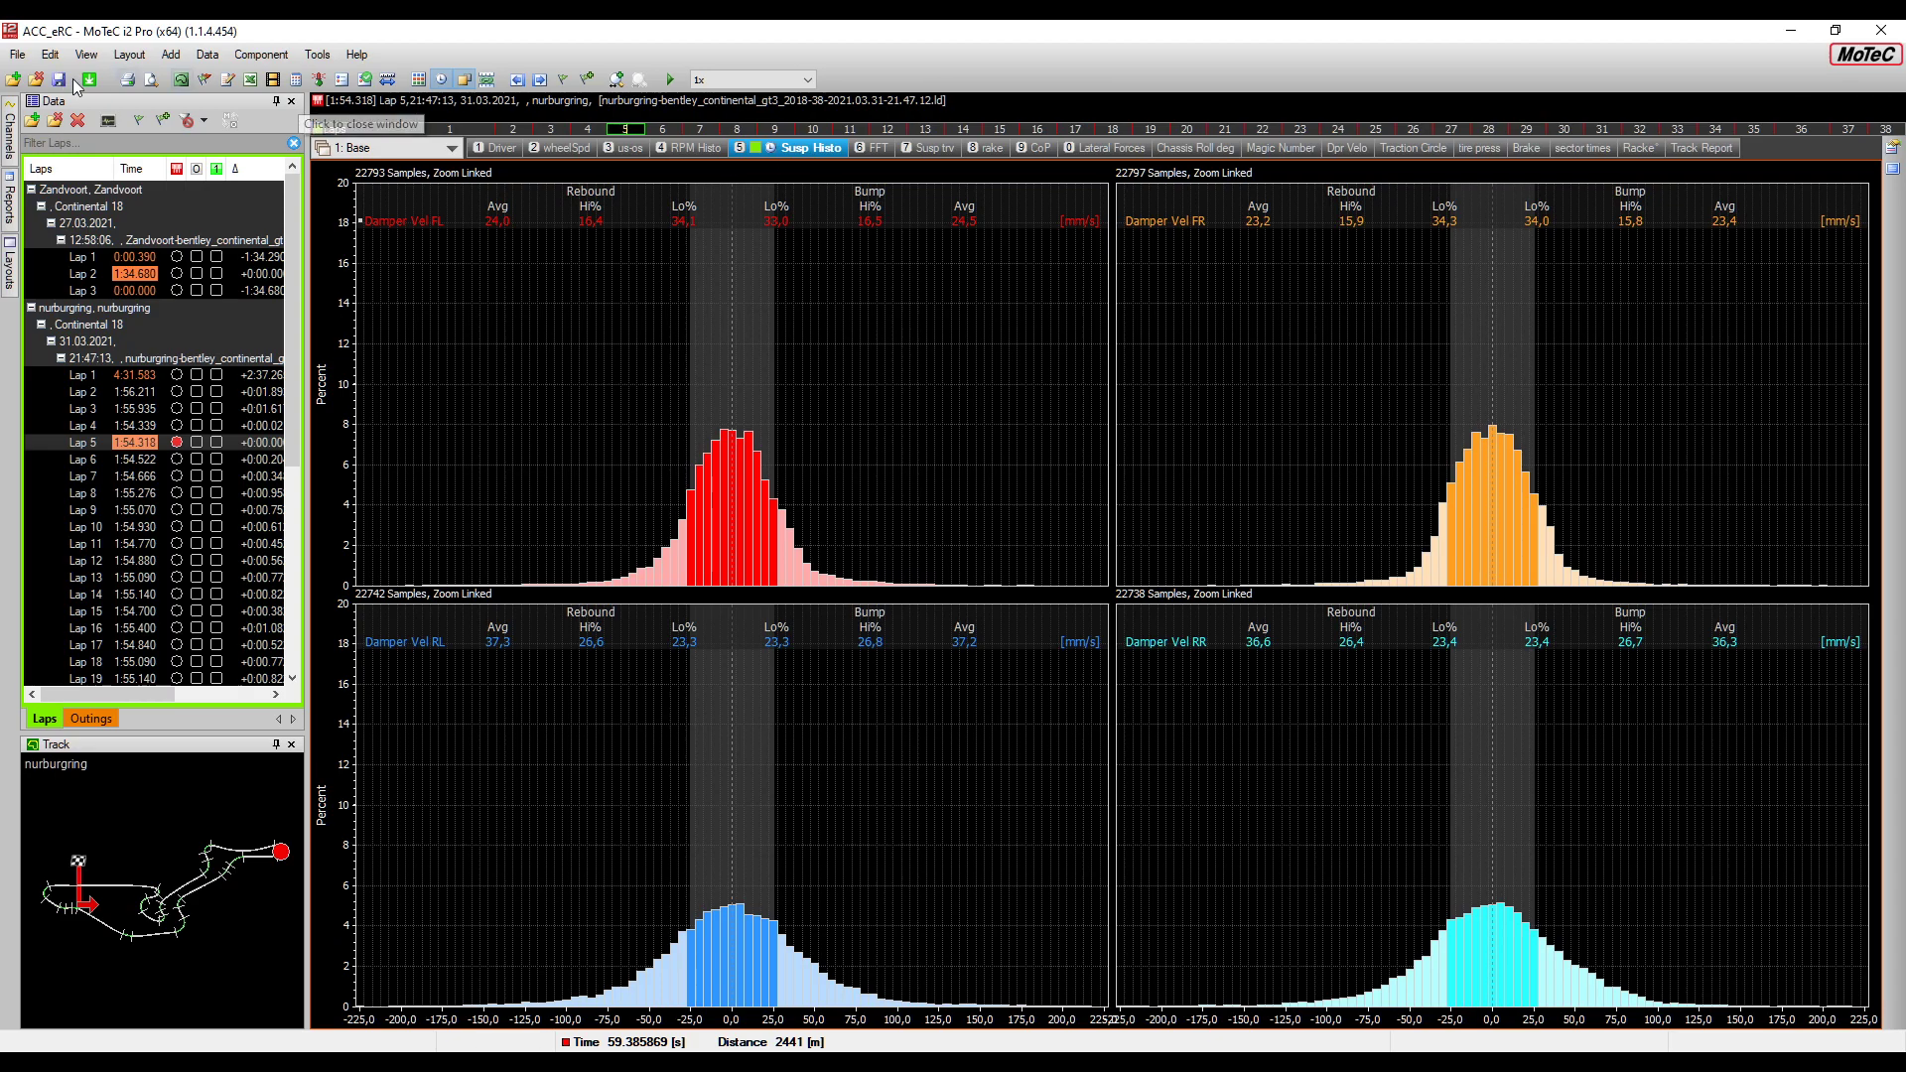
Review the Nürburgring and Zandvoort log details down to the vehicle weight, and close them
{"action": "left_click", "coordinate": [227, 81]}
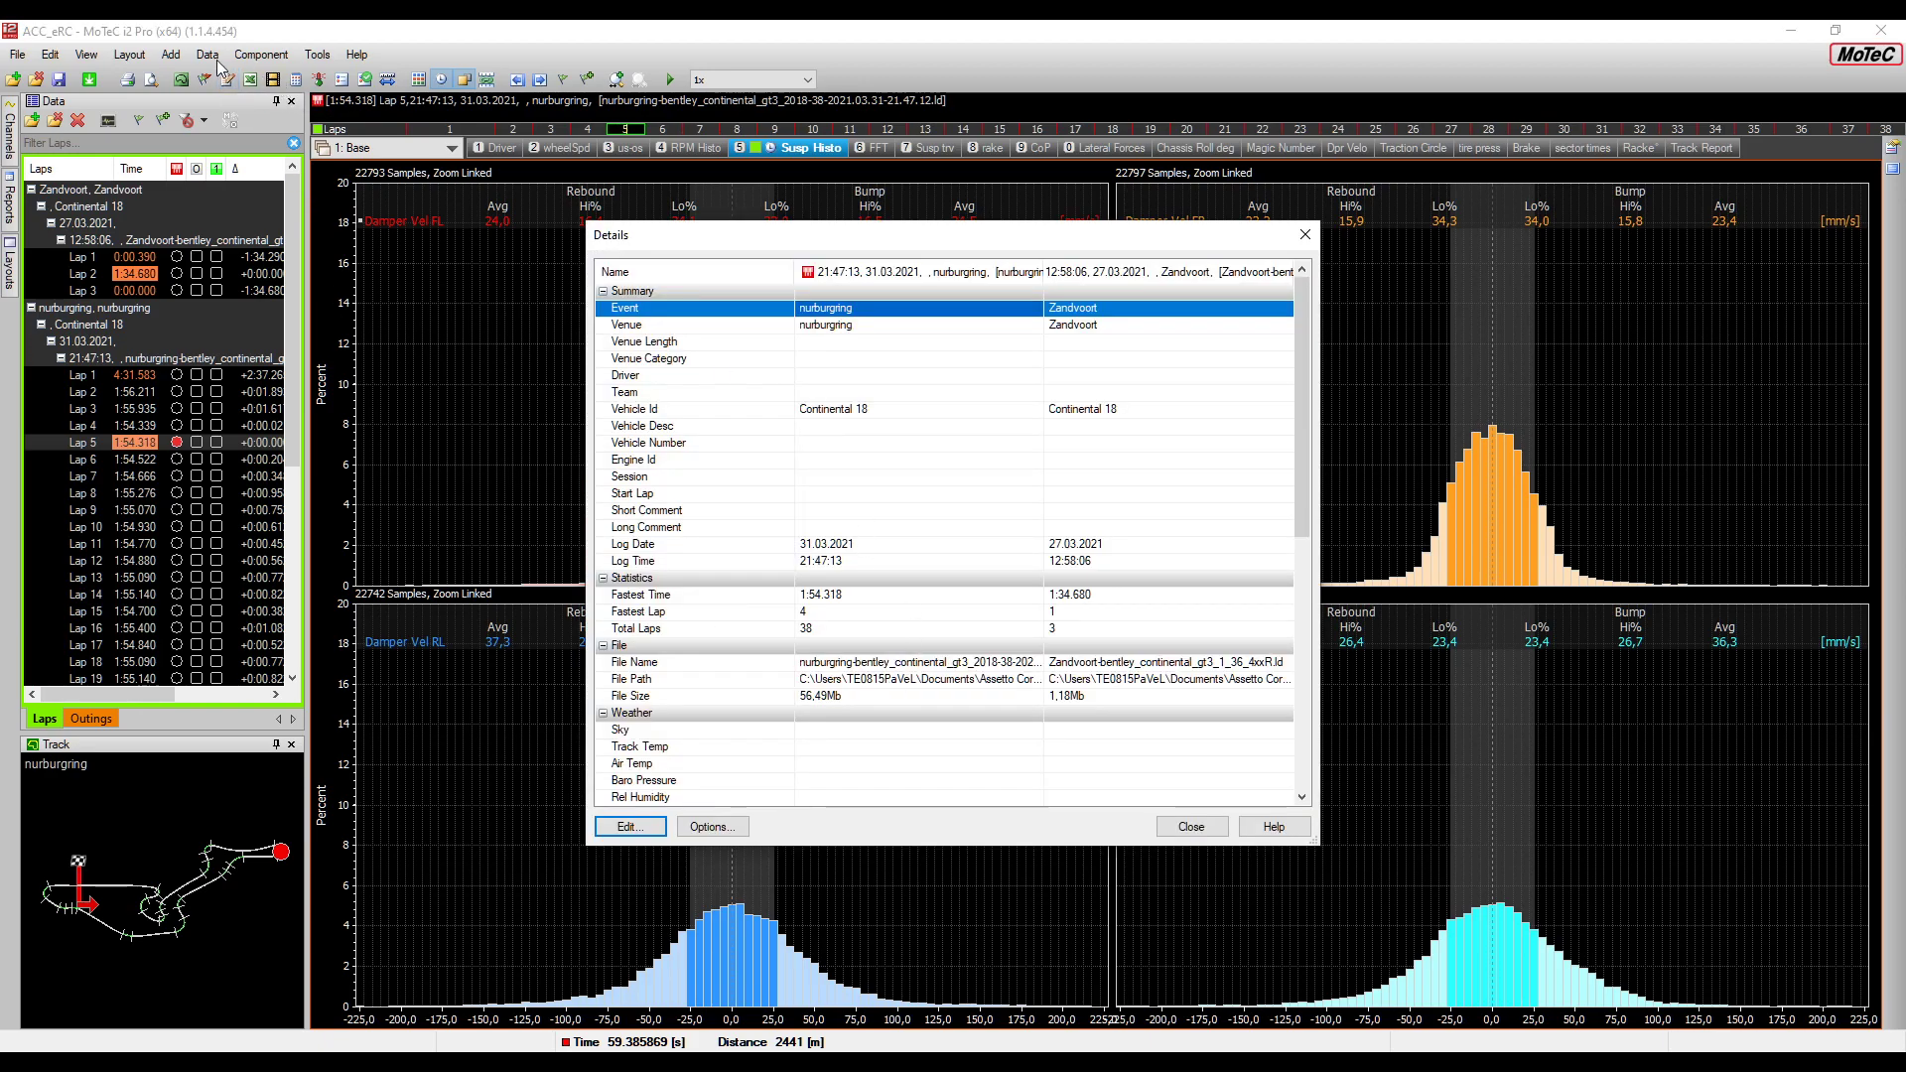
{"action": "scroll", "coordinate": [822, 514], "scroll_direction": "down", "scroll_amount": 10}
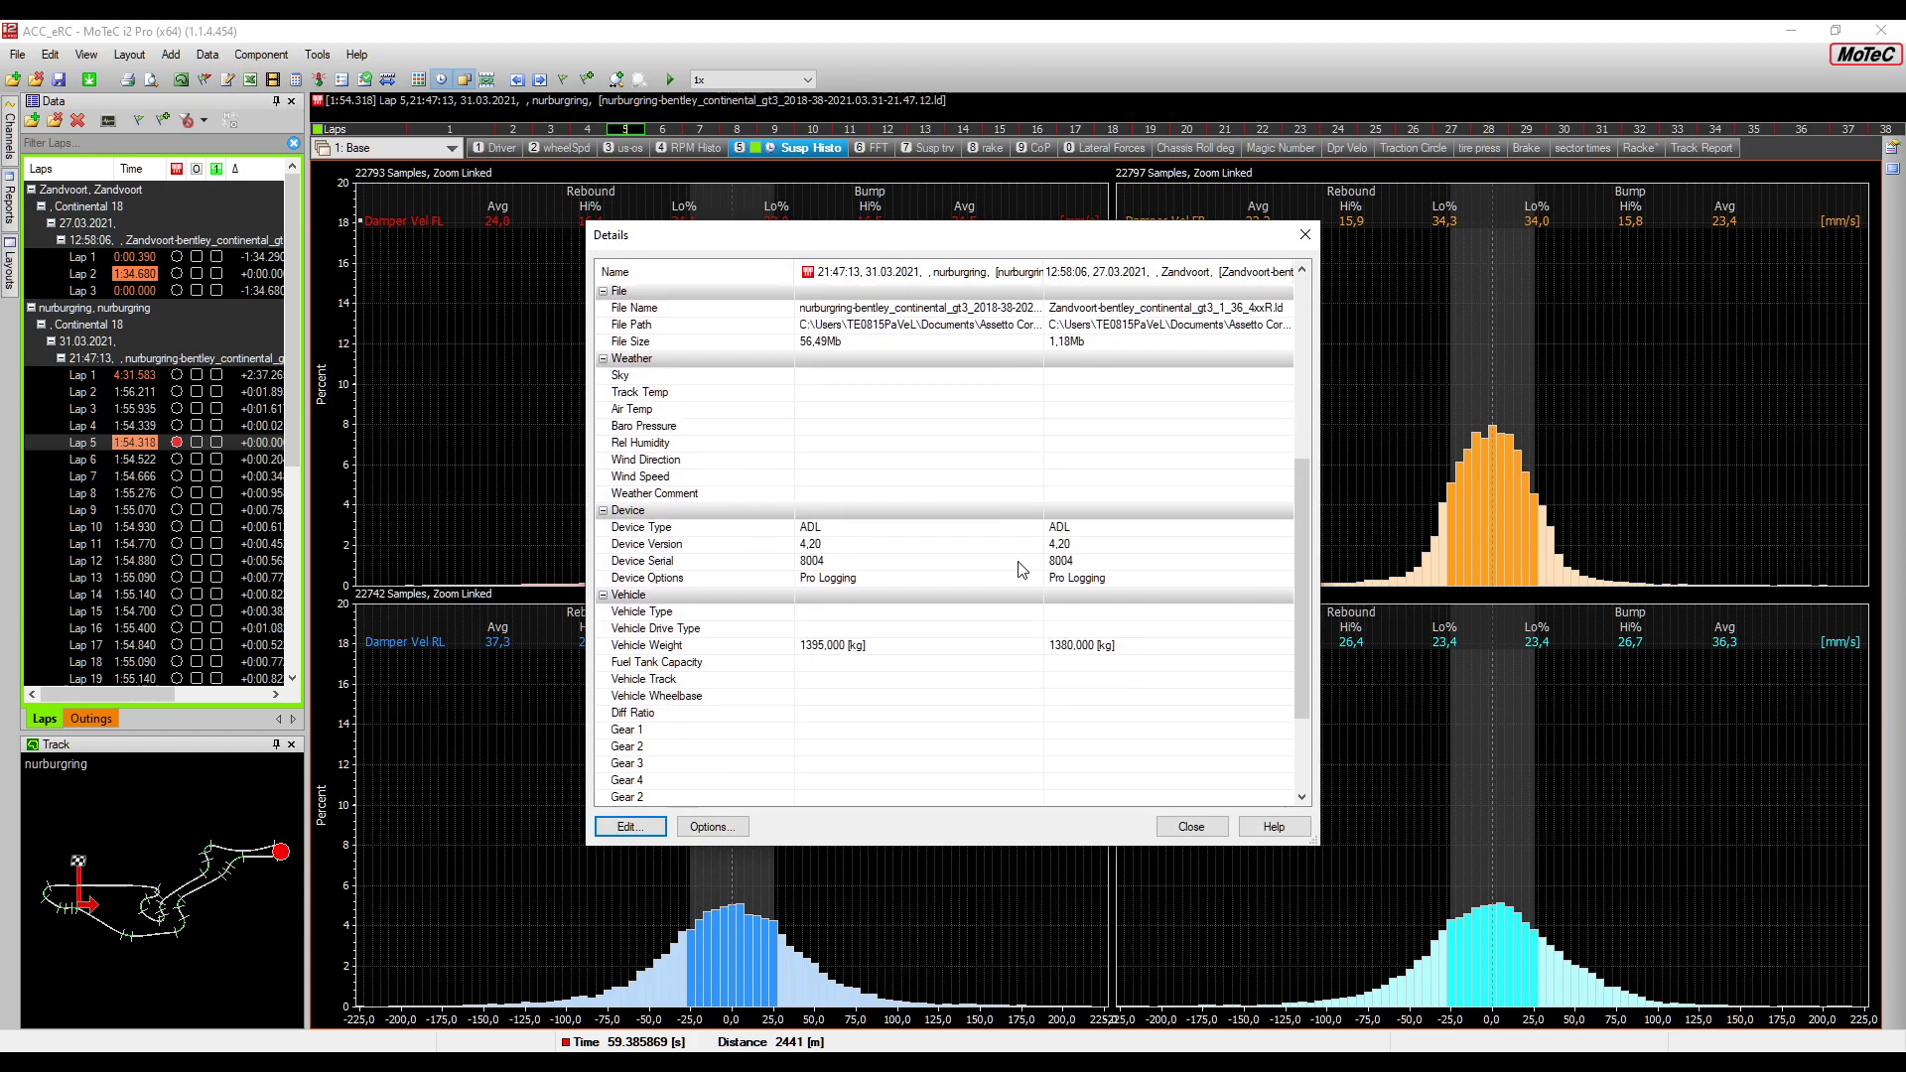
{"action": "left_click", "coordinate": [1191, 826]}
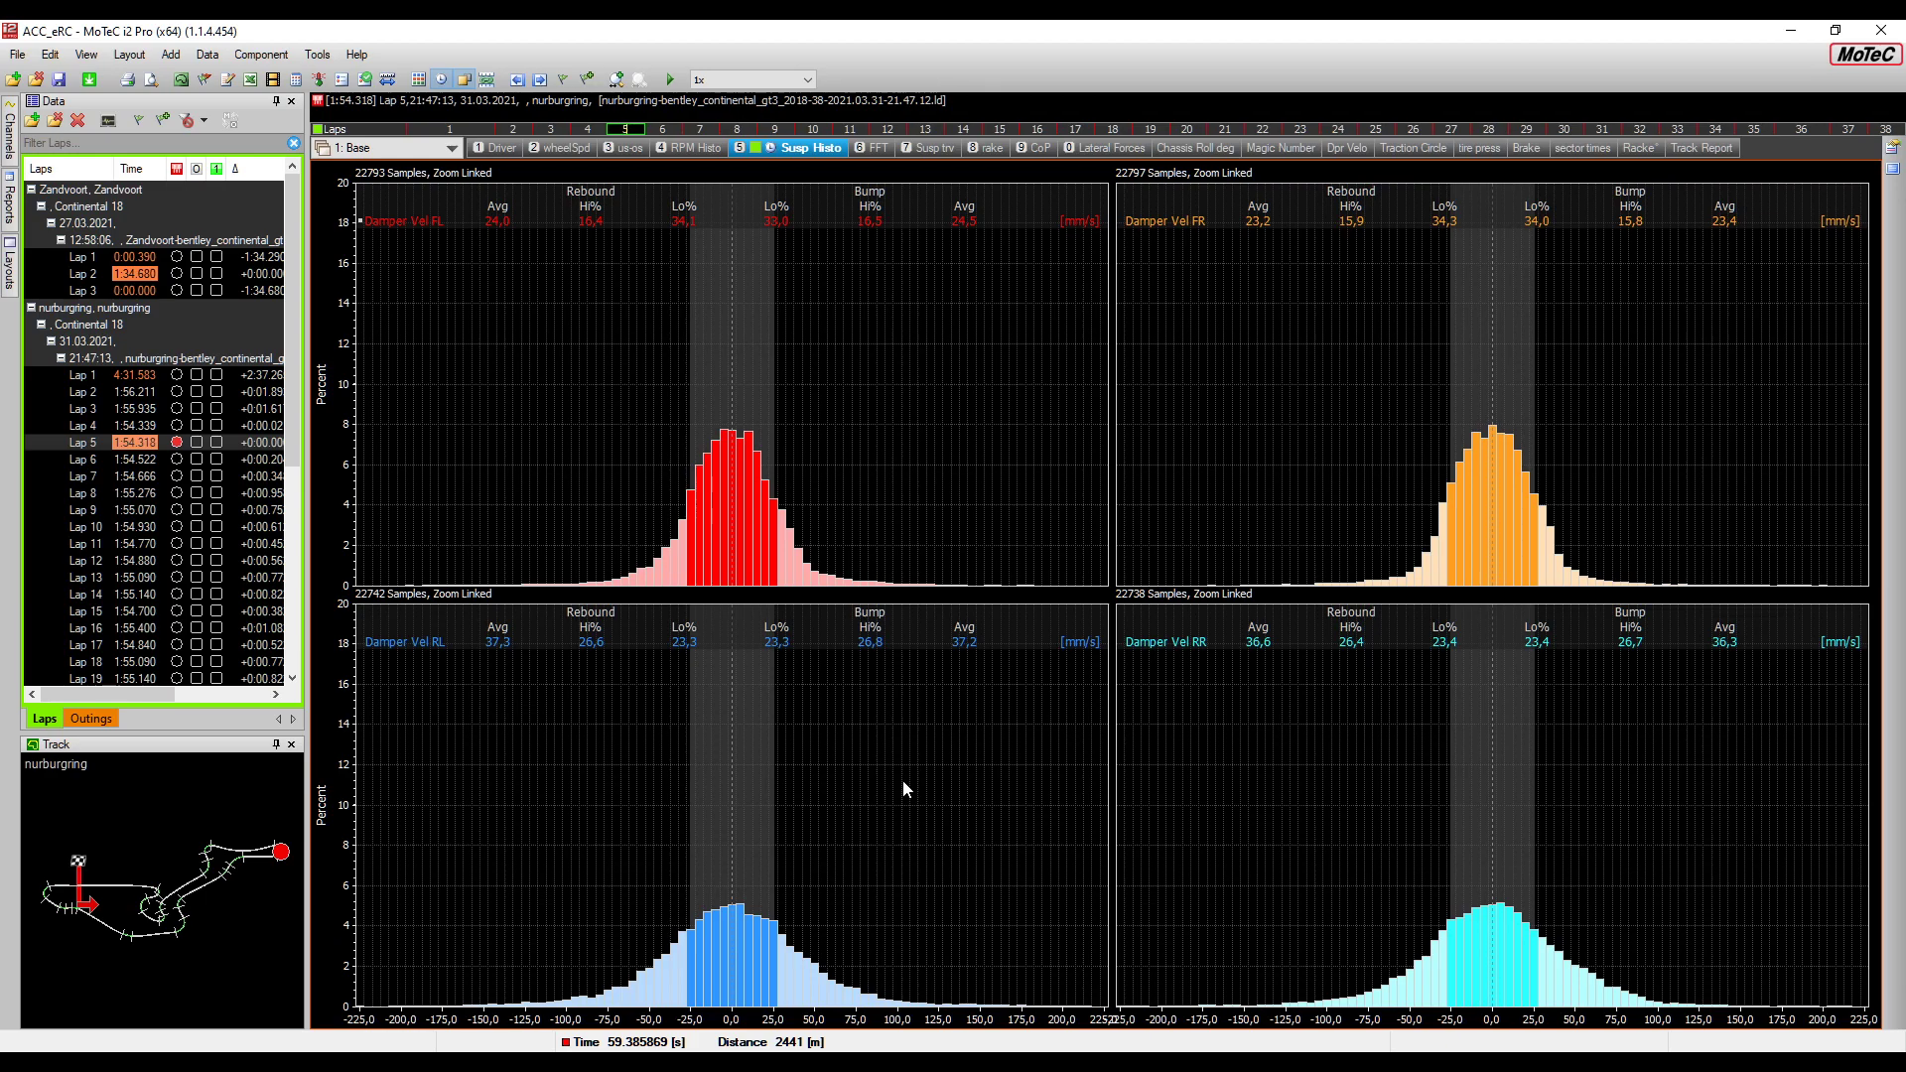
Extend the displayed range to Laps 5 through 14 and compare the damper velocities in the Susp Histo and FFT worksheets
{"action": "left_click", "coordinate": [968, 132], "text": "shift"}
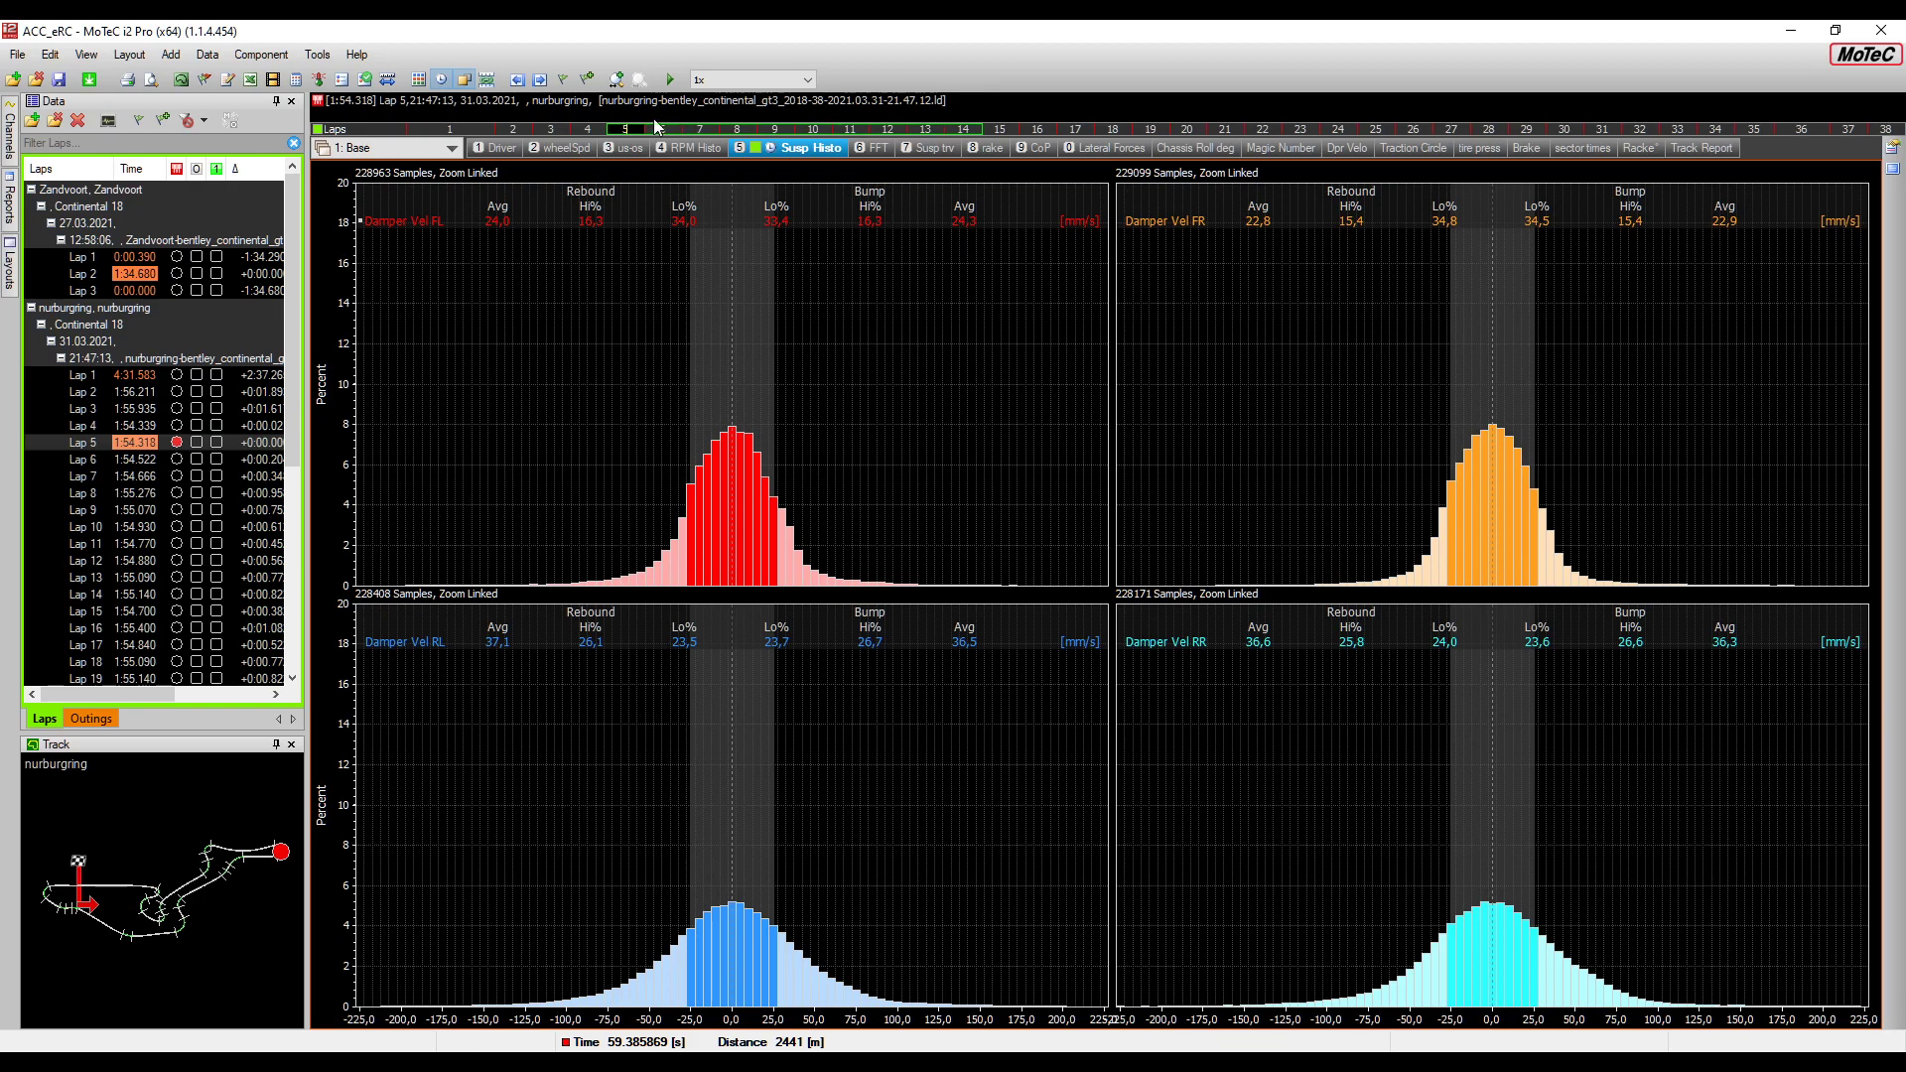
{"action": "left_click", "coordinate": [872, 148]}
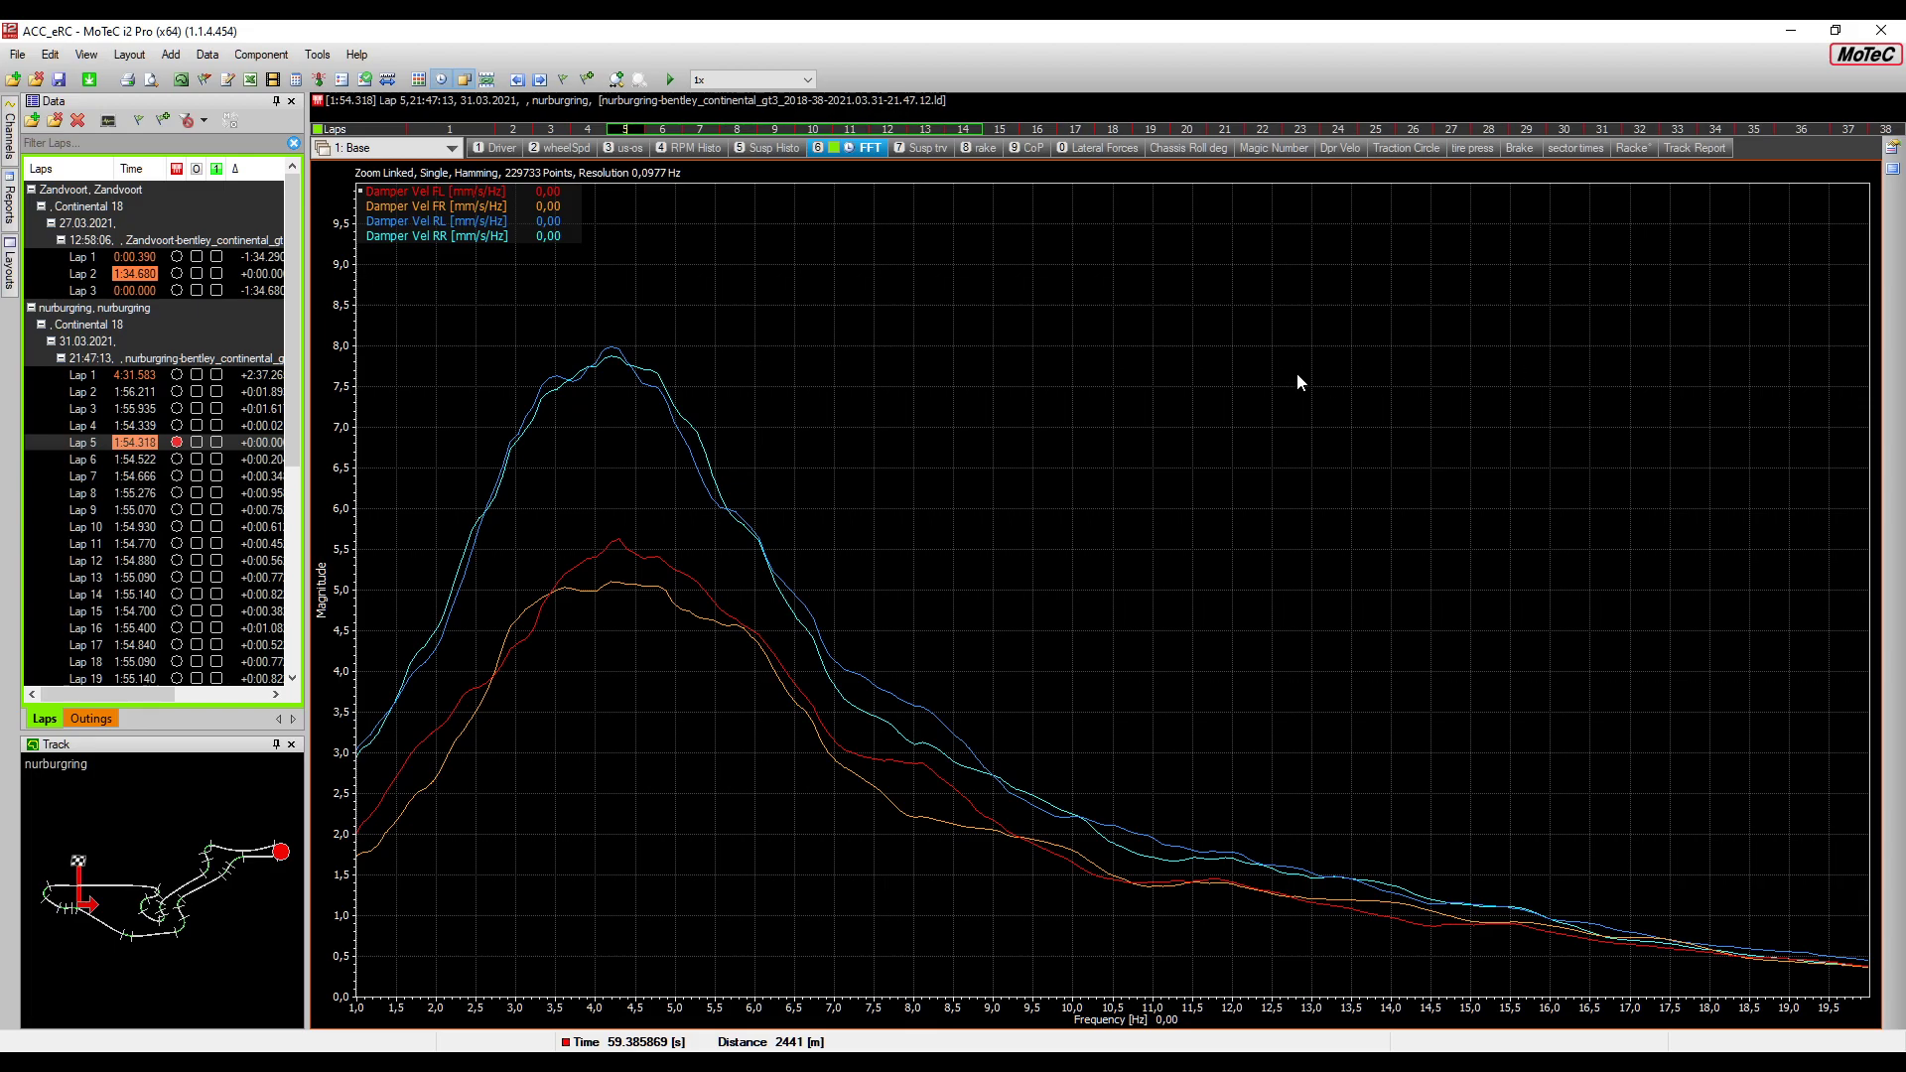
{"action": "left_click", "coordinate": [782, 149]}
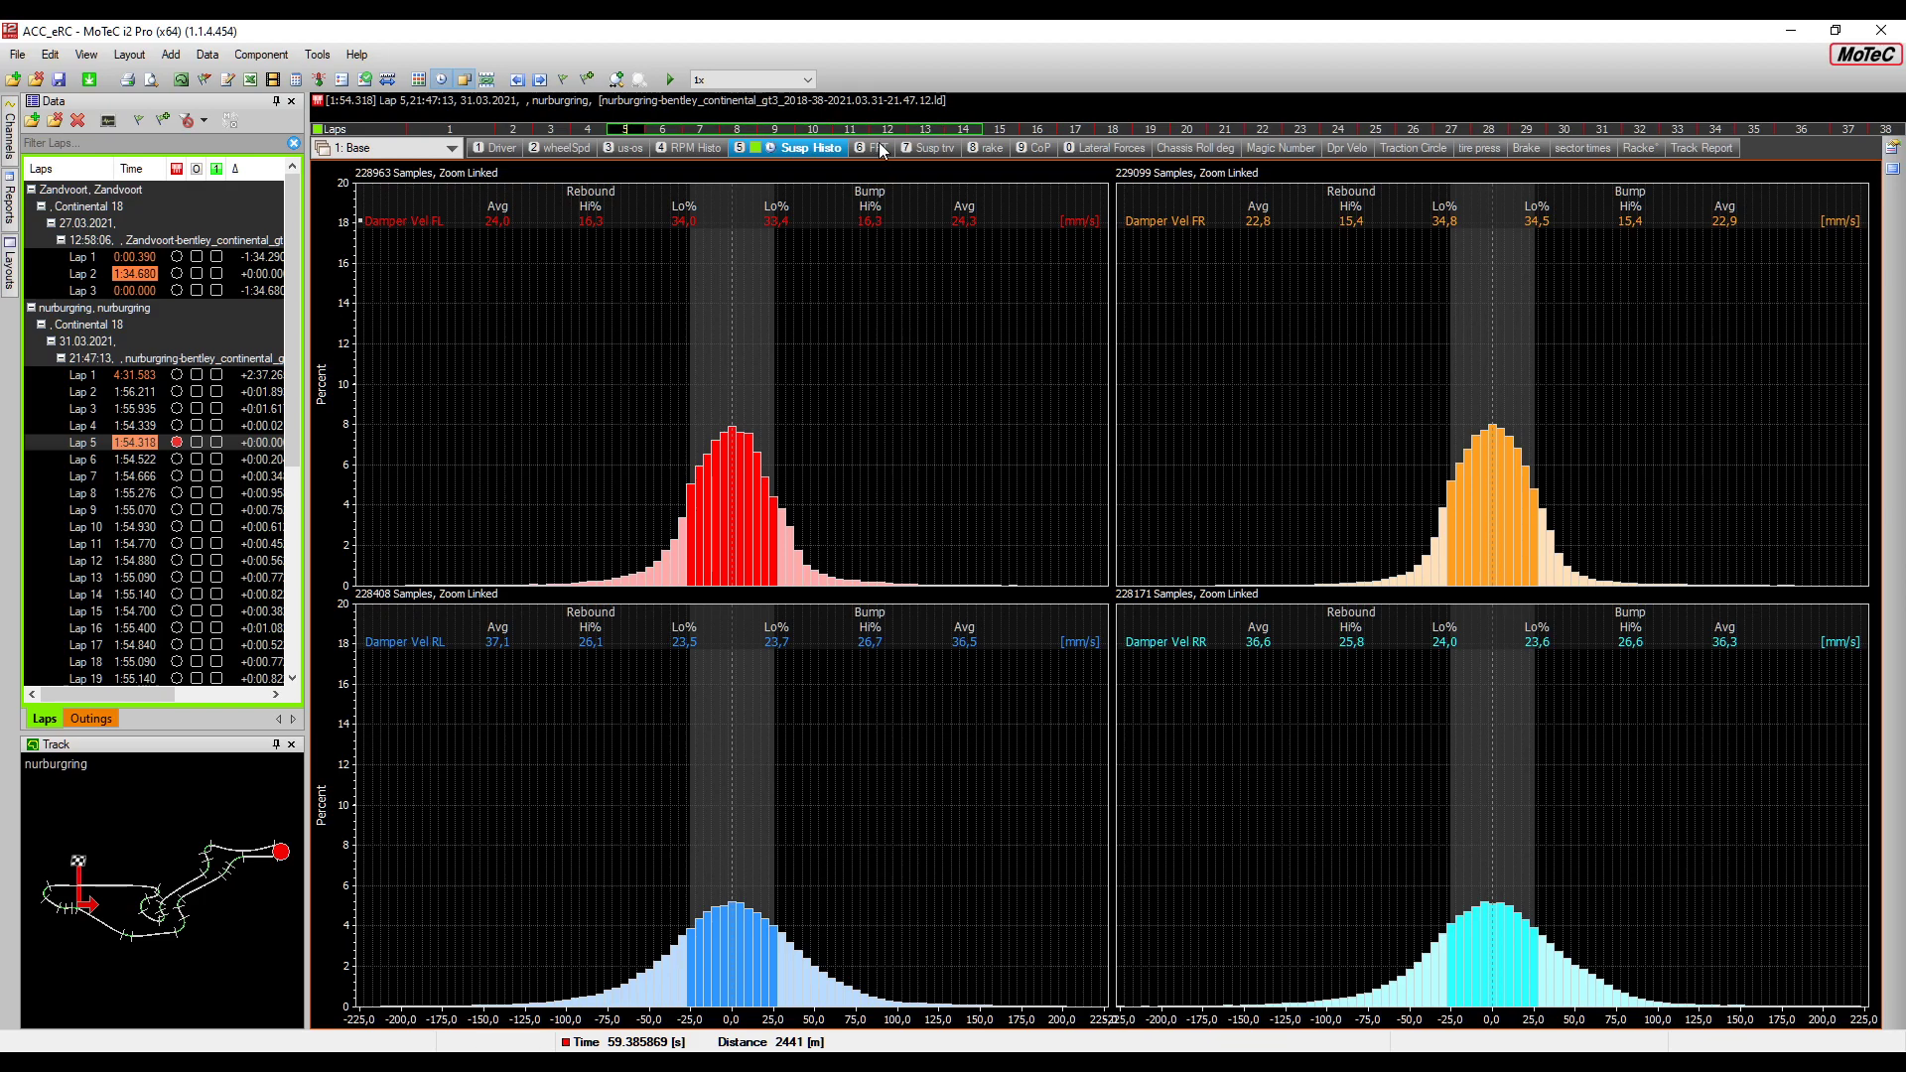
{"action": "left_click", "coordinate": [876, 148]}
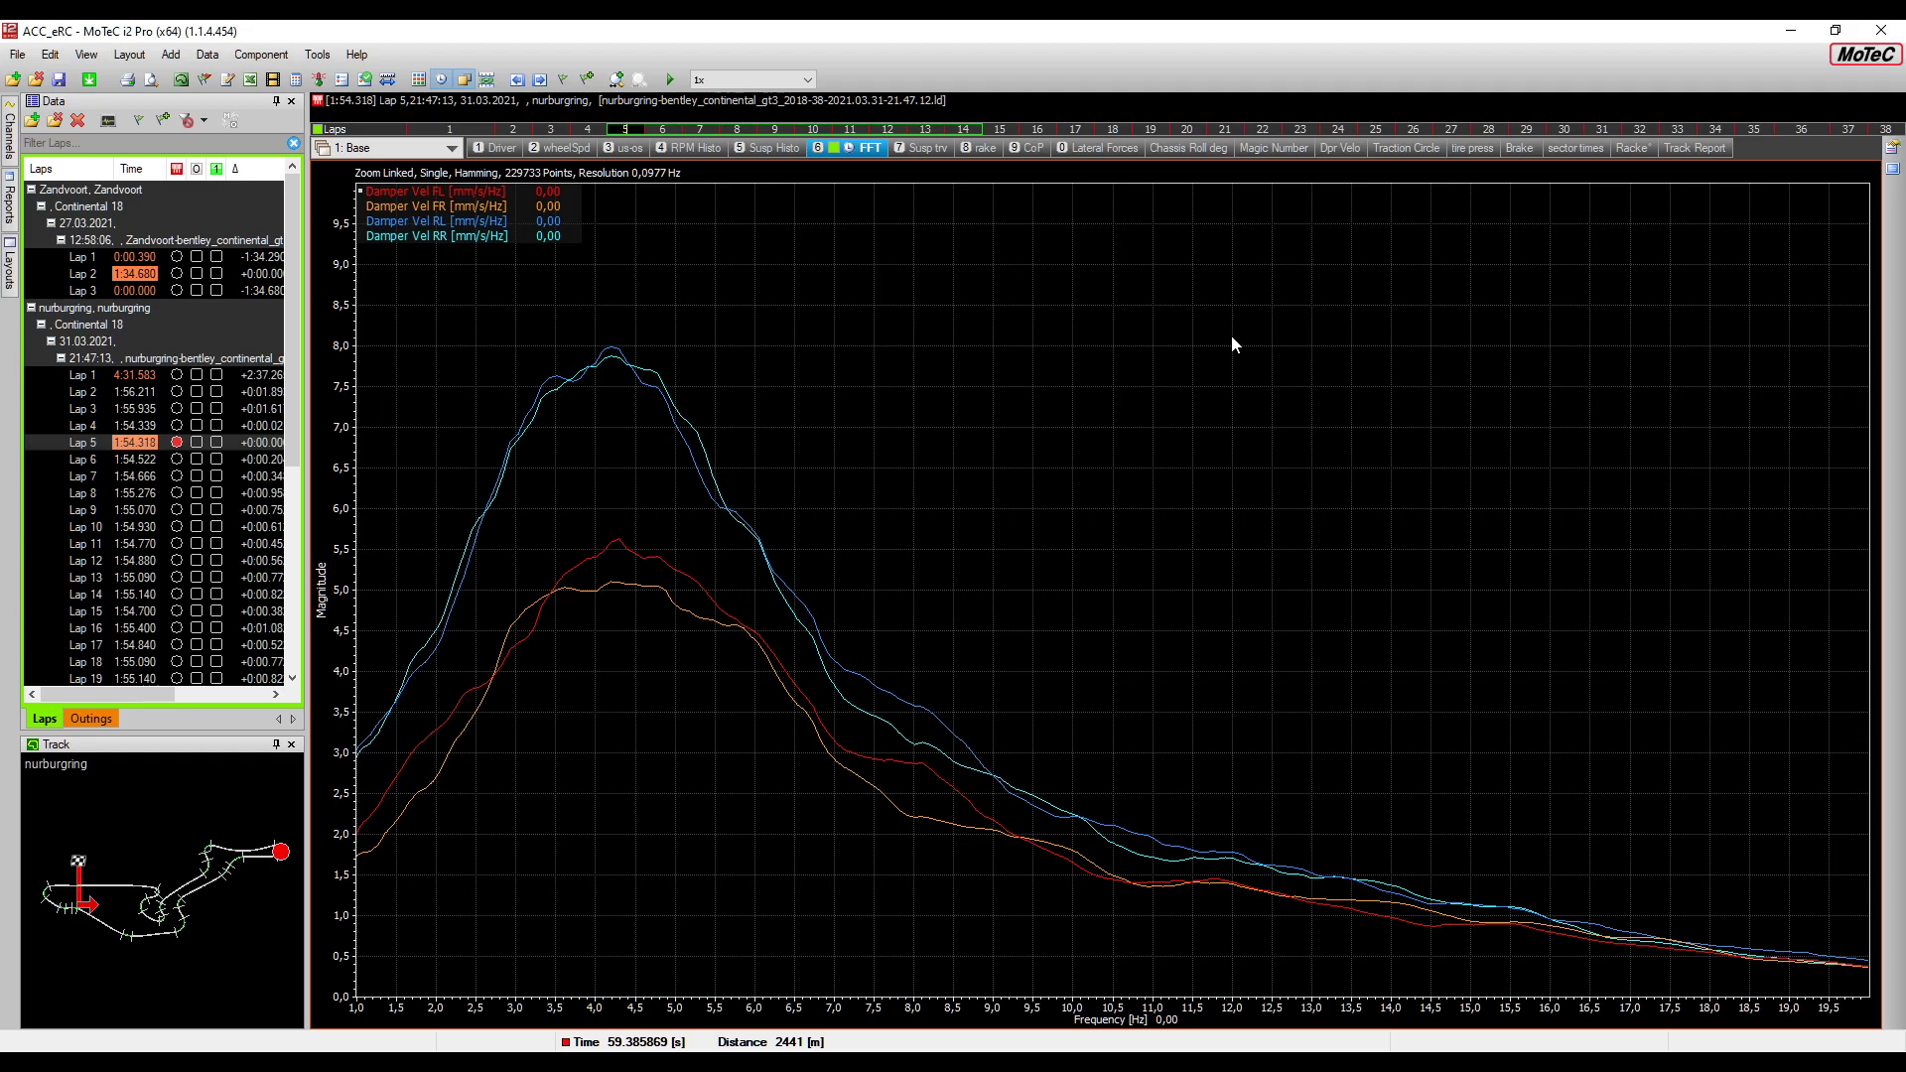
{"action": "left_click", "coordinate": [792, 149]}
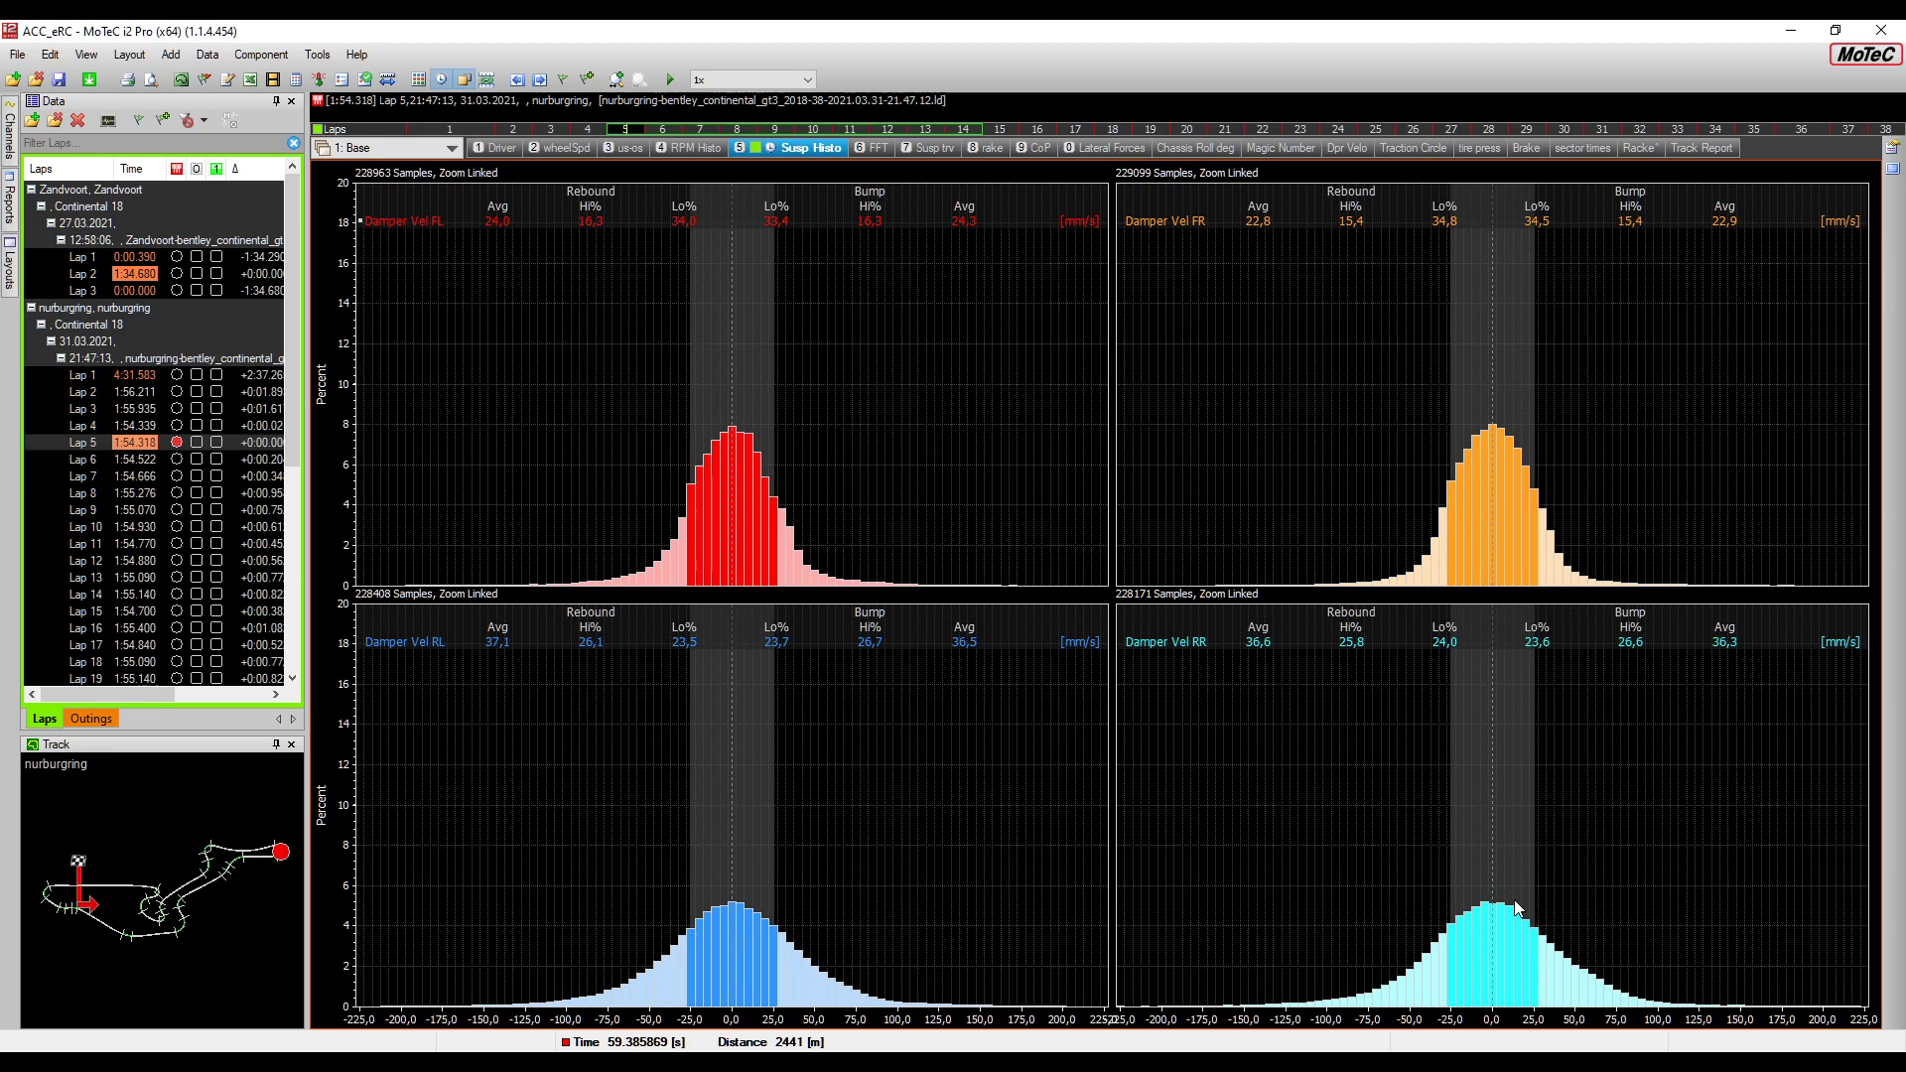
{"action": "left_click", "coordinate": [873, 148]}
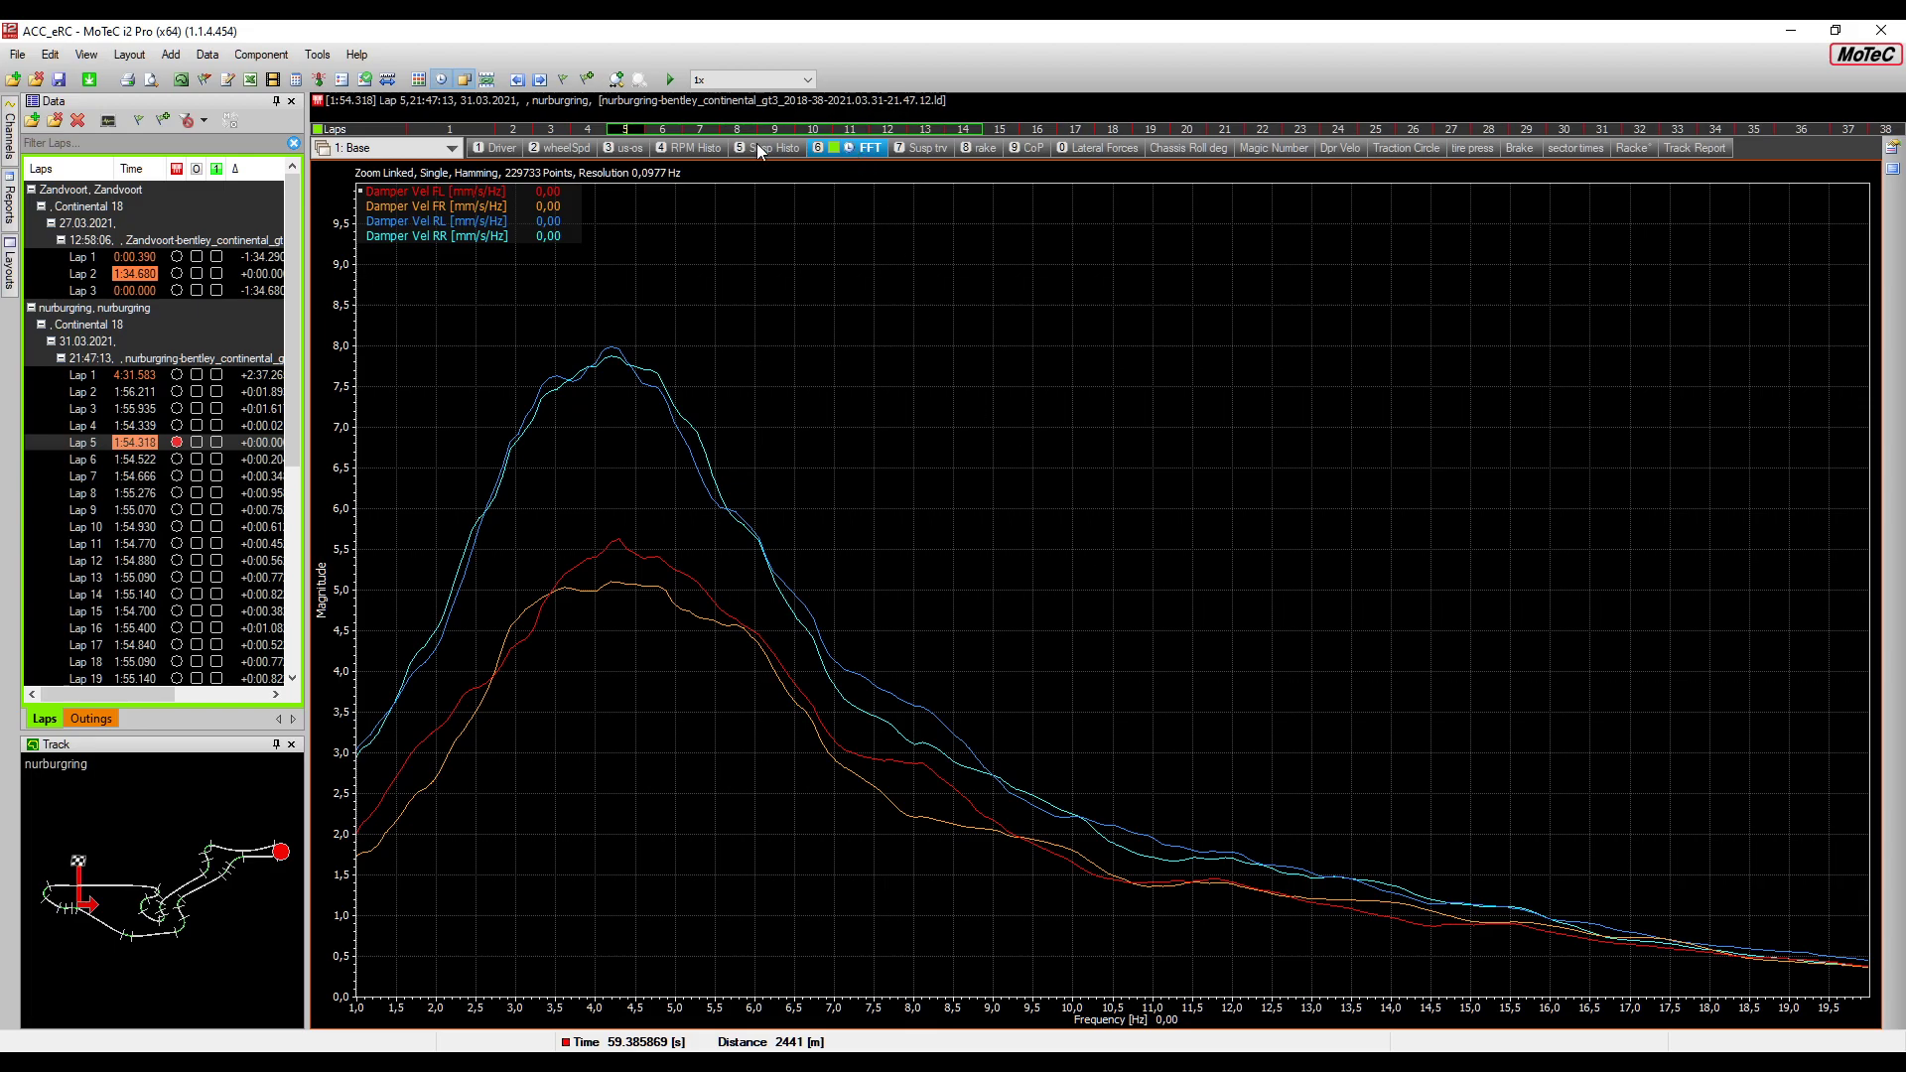
{"action": "left_click", "coordinate": [788, 148]}
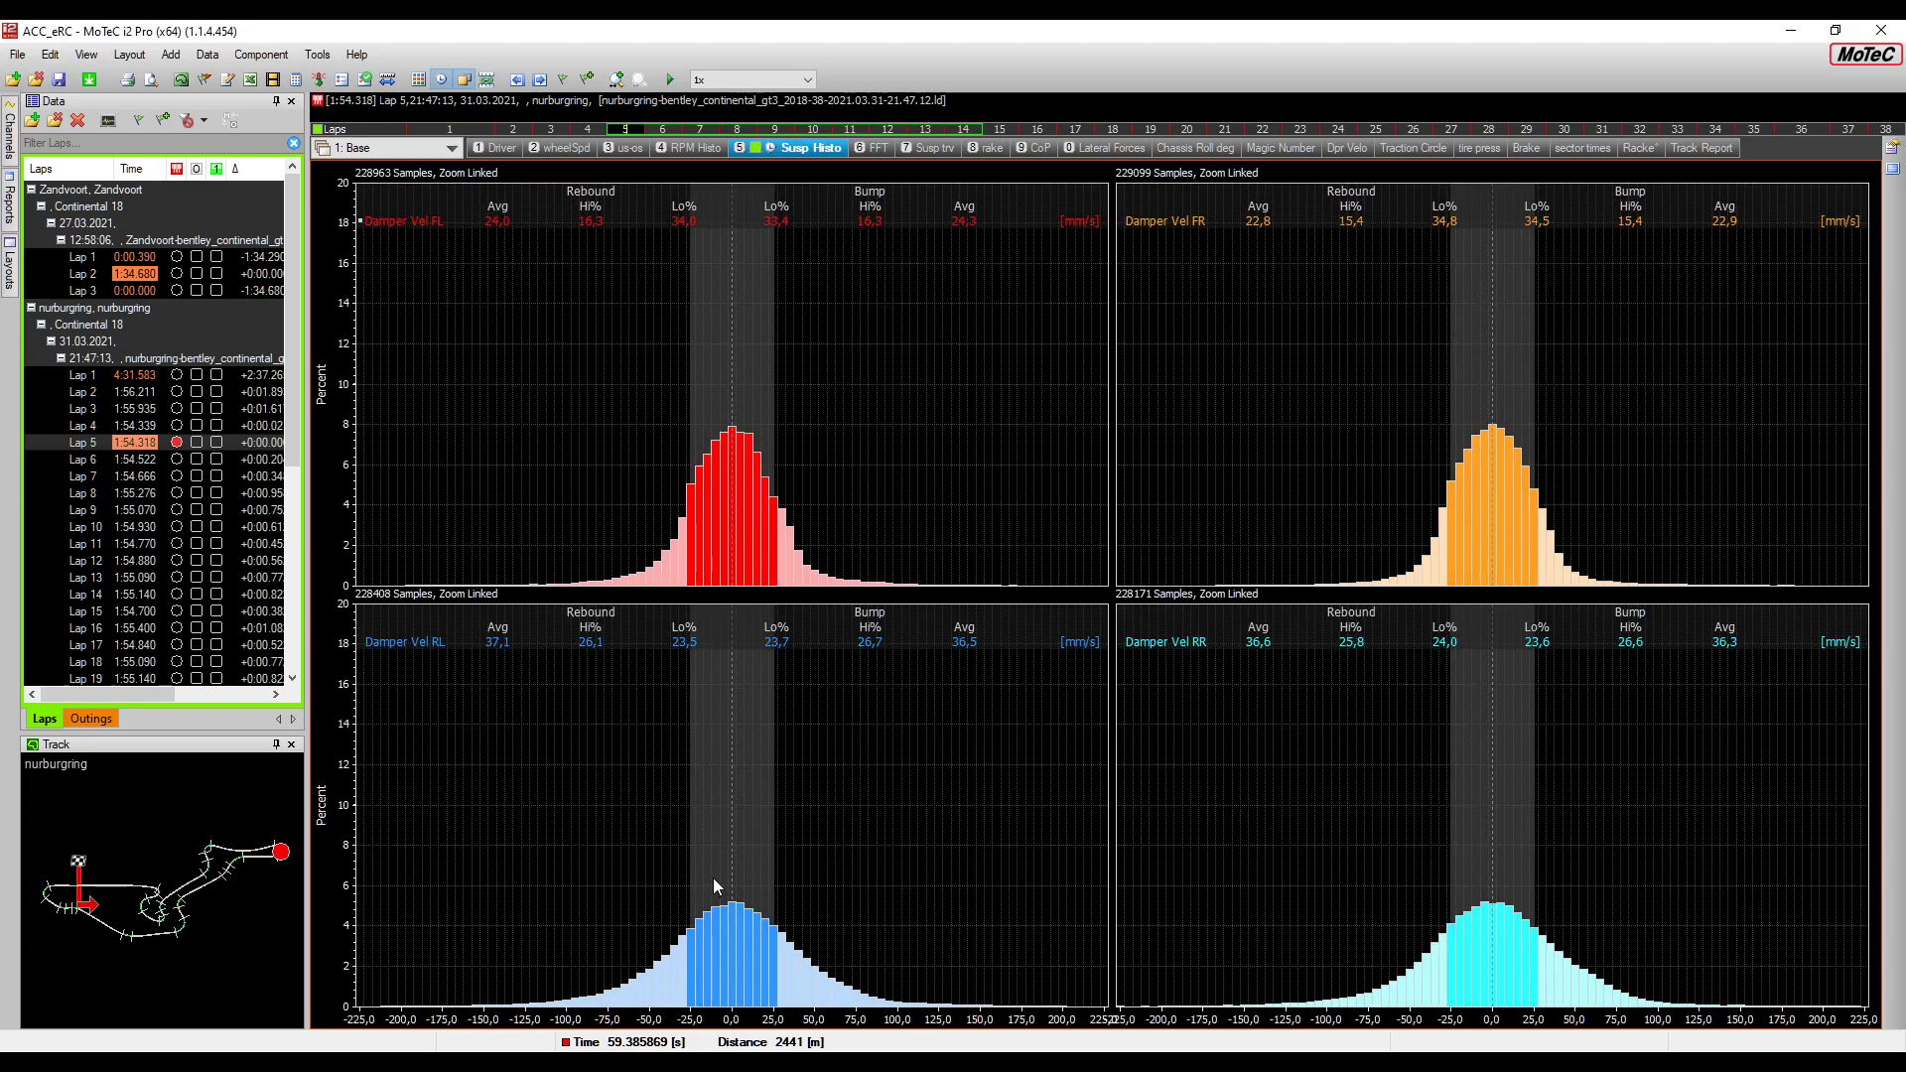
Review the FFT and Susp trv worksheets for Laps 5 through 14, and show Lap 5 alone in the rake worksheet
{"action": "left_click", "coordinate": [860, 149]}
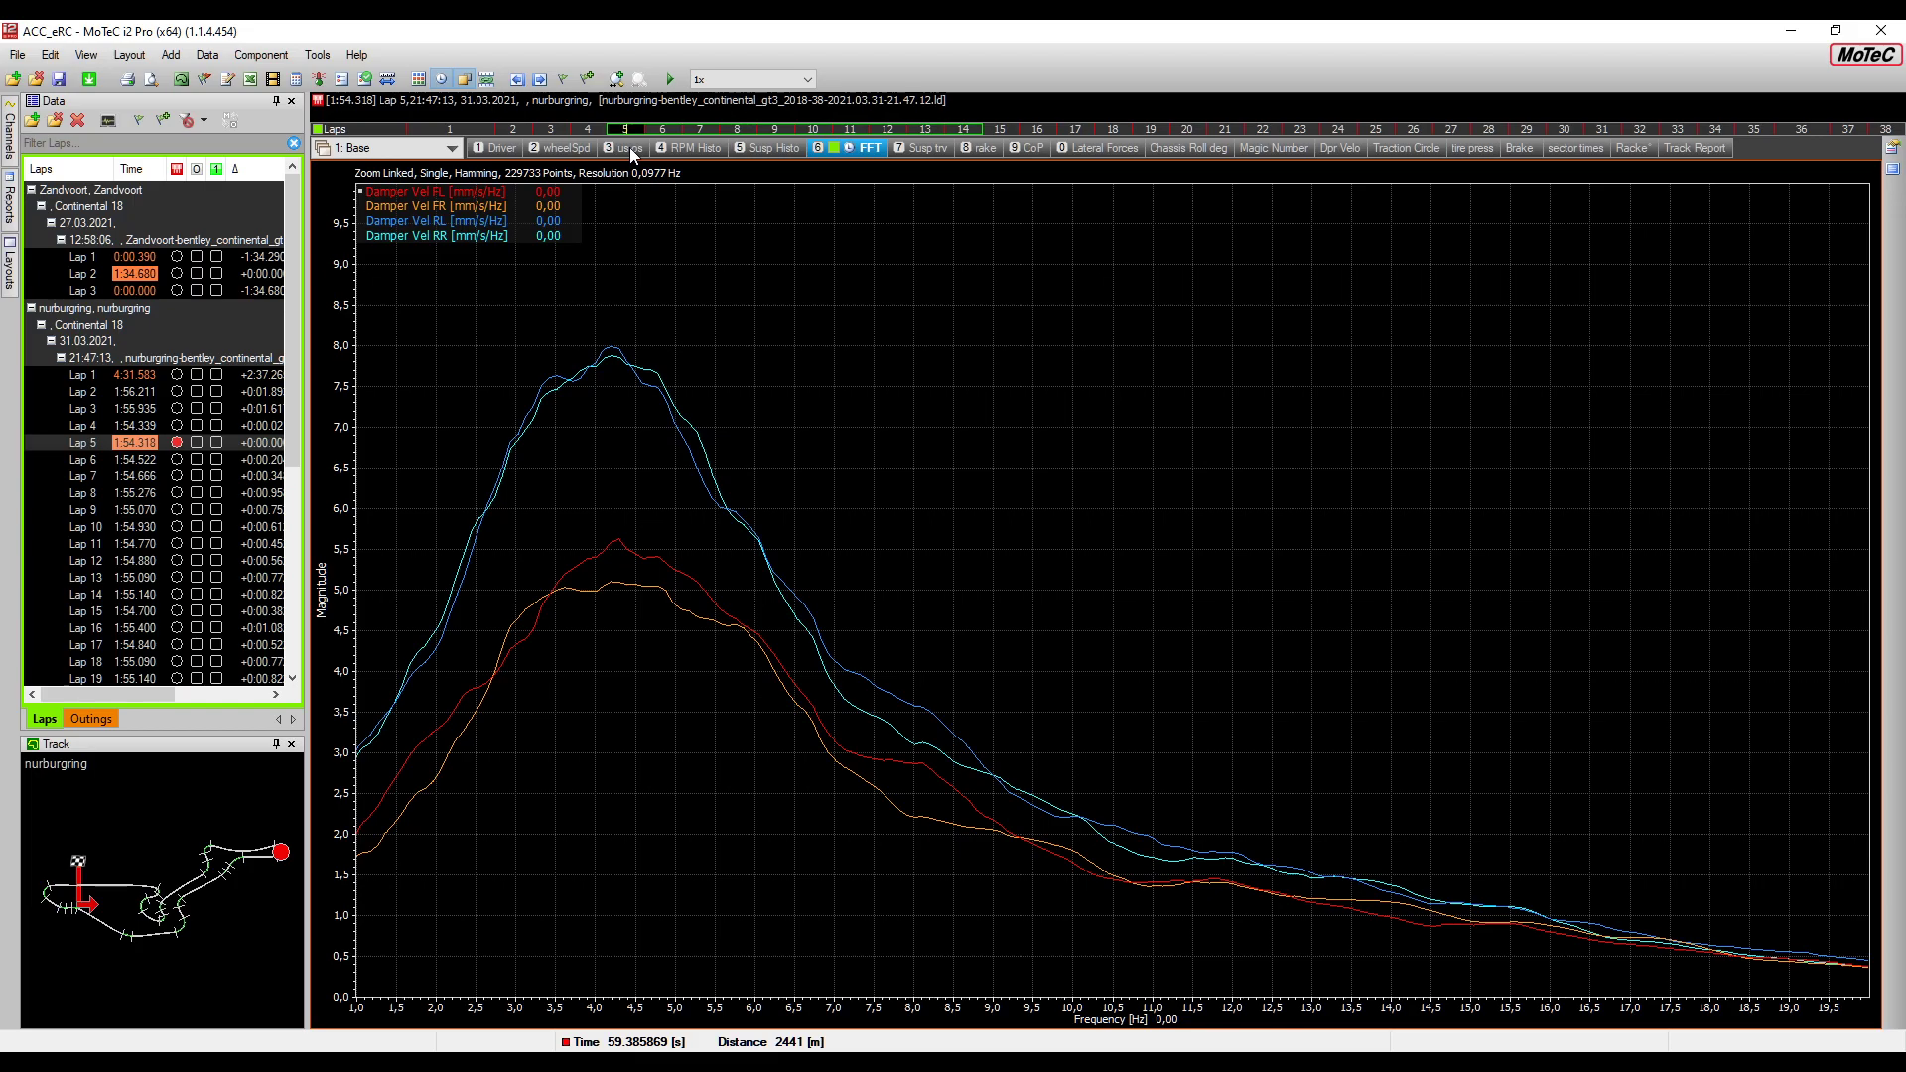
{"action": "left_click", "coordinate": [920, 152]}
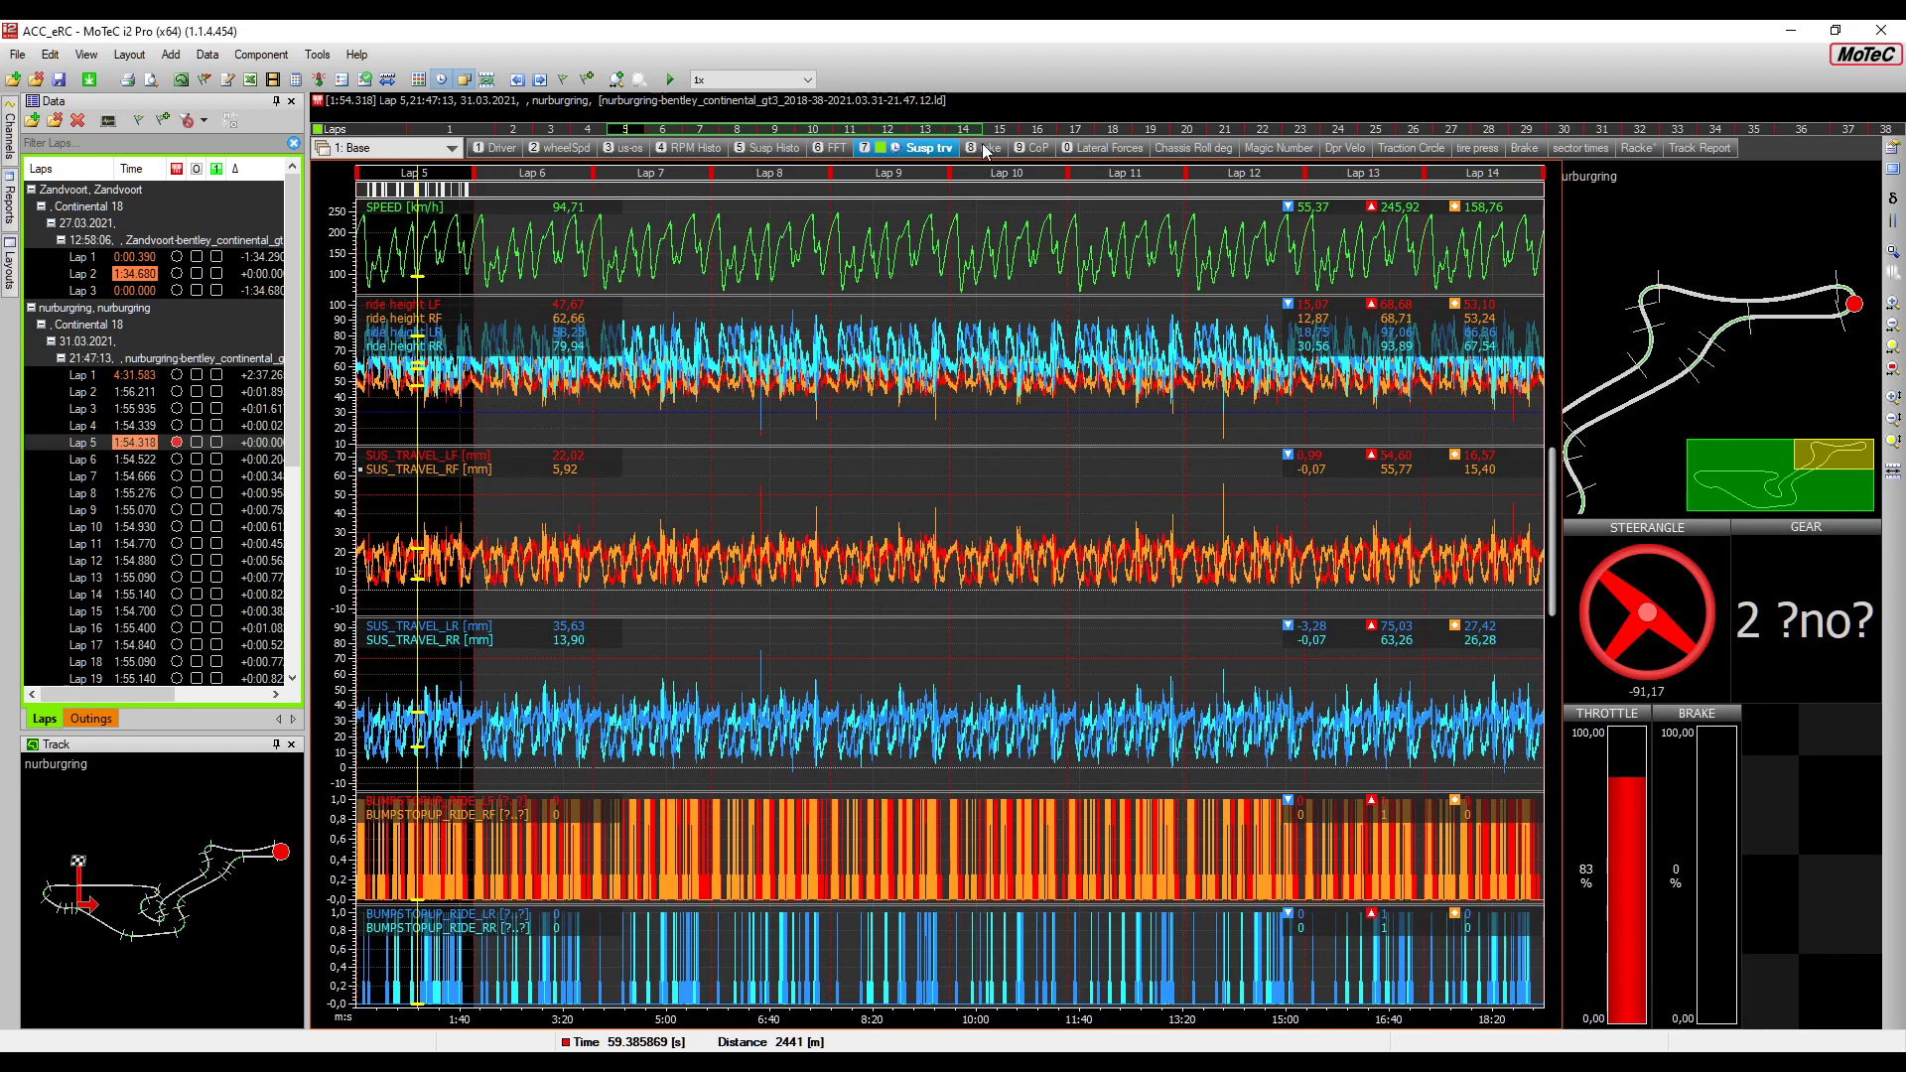
{"action": "left_click", "coordinate": [996, 149]}
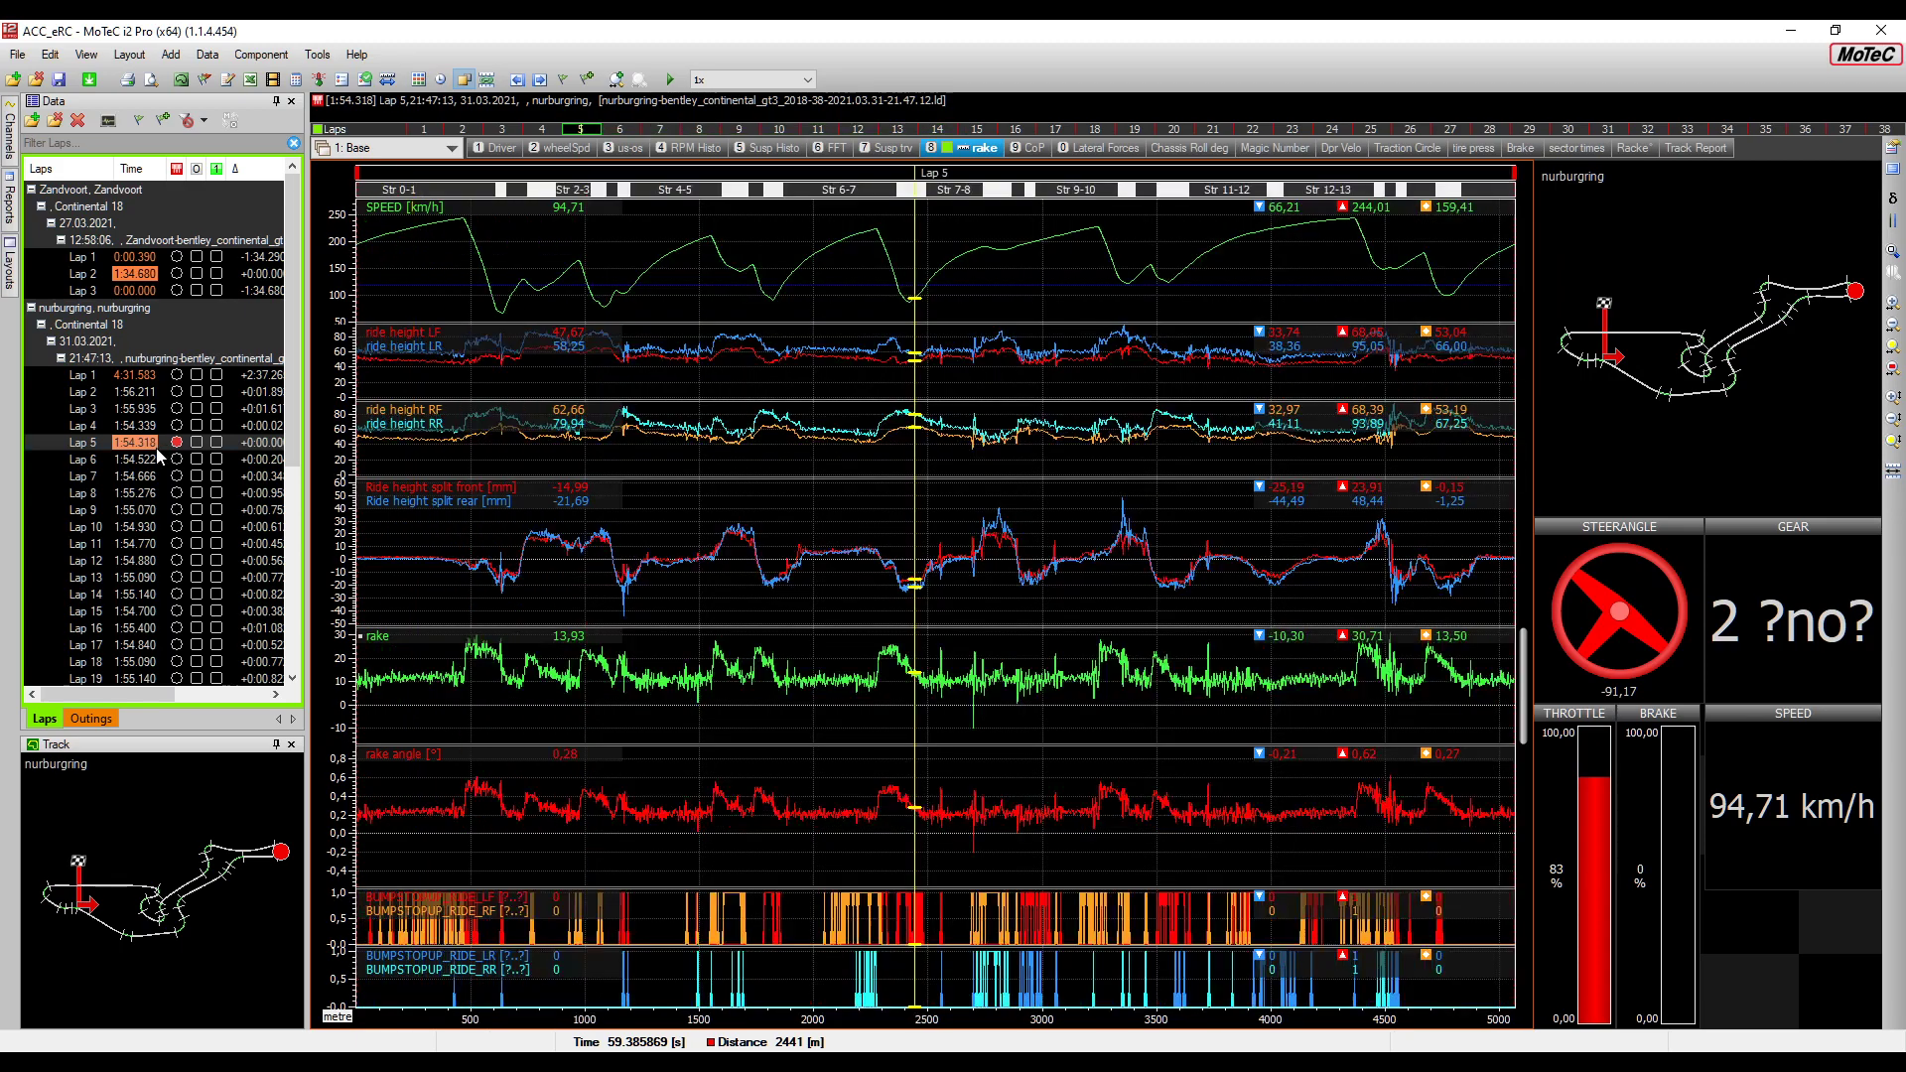
{"action": "left_click", "coordinate": [157, 445]}
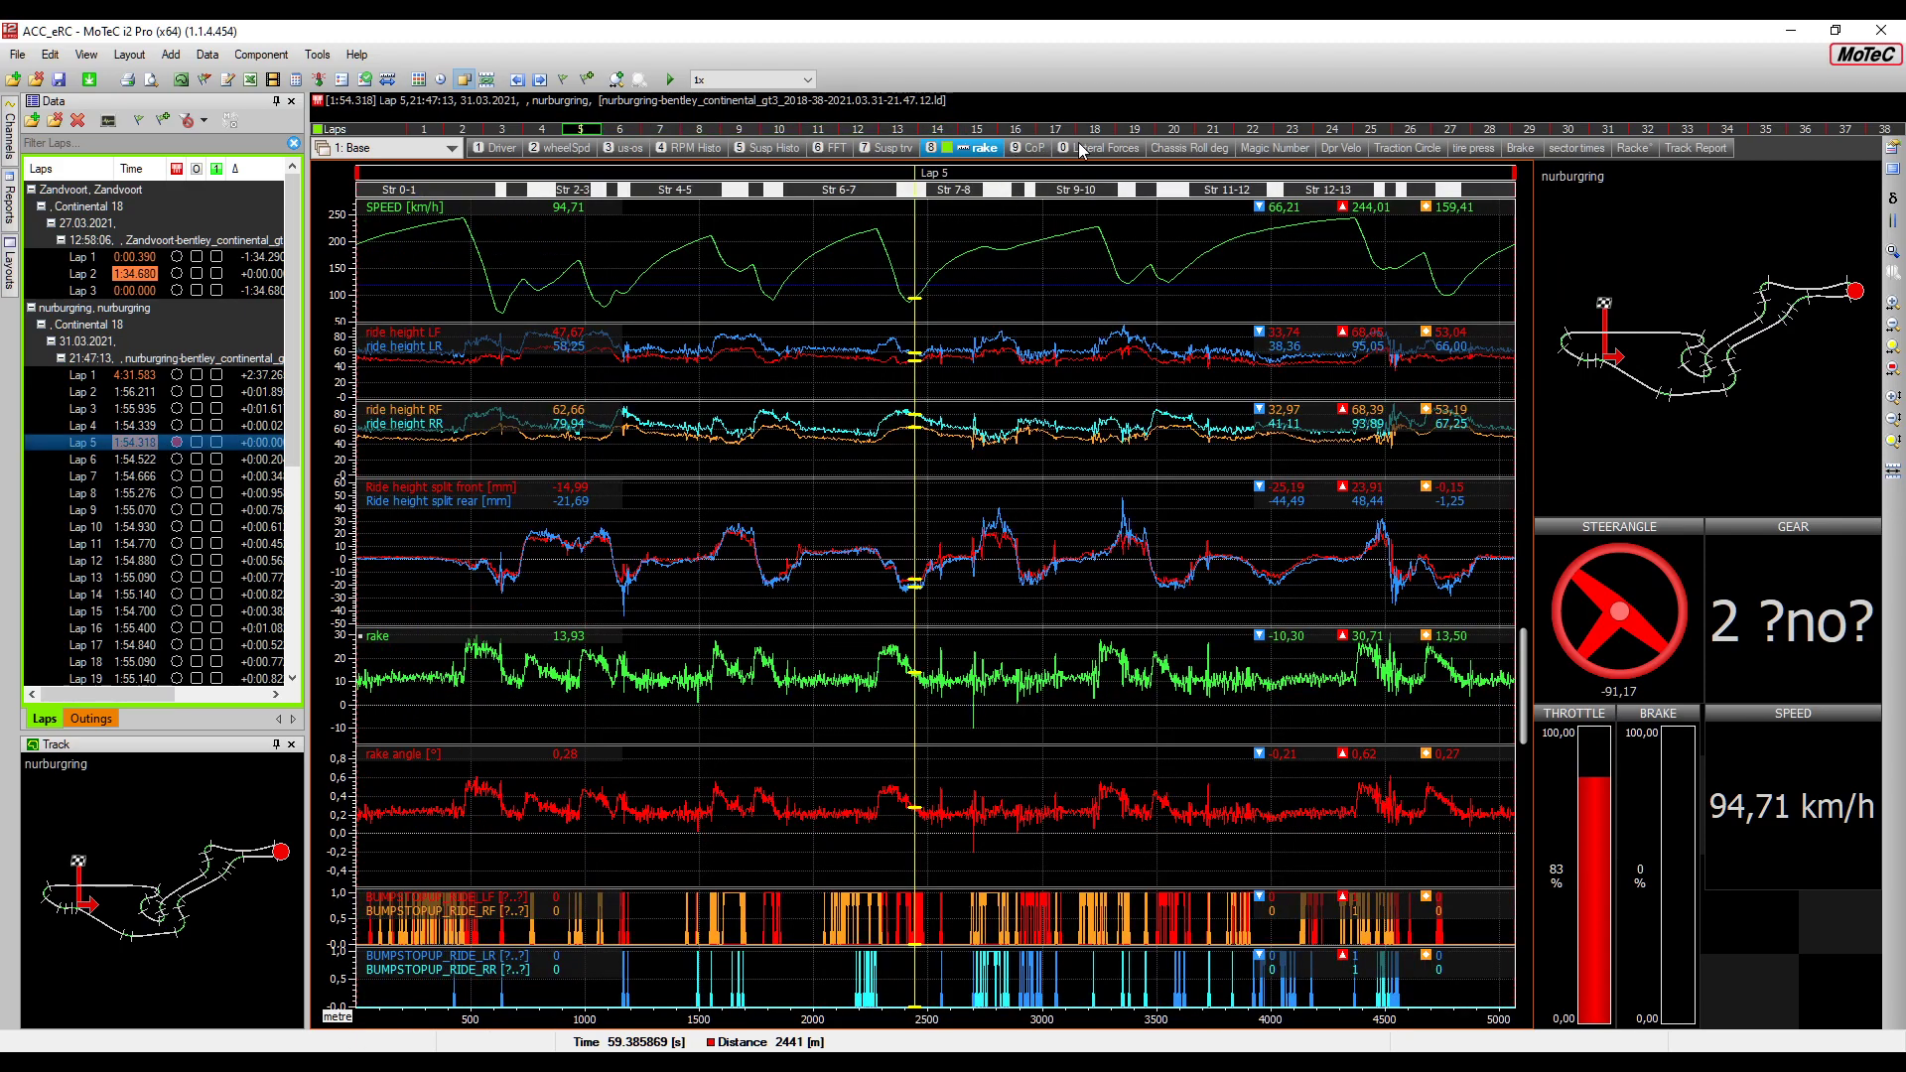
Show the Chassis Roll deg worksheet for Lap 5 and place the cursor at 2353 m in the front roll plot
{"action": "left_click", "coordinate": [1202, 149]}
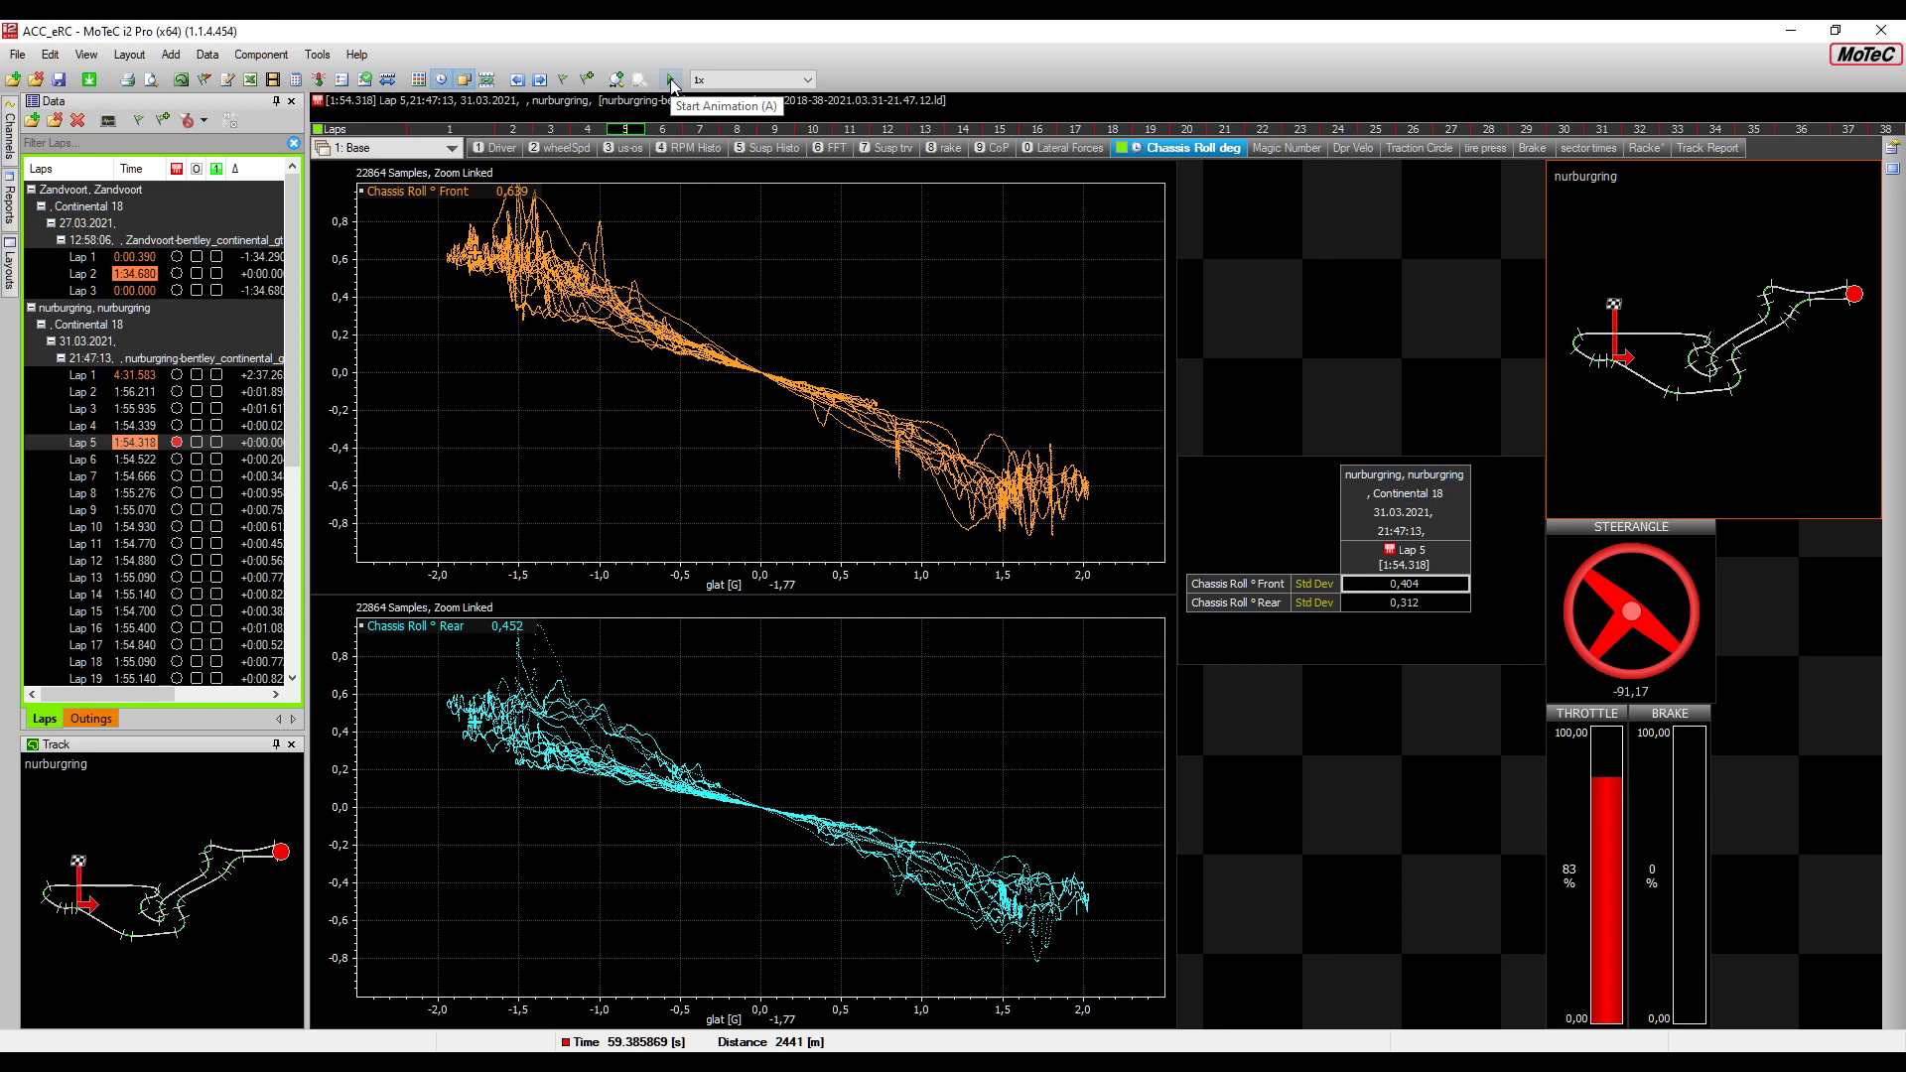
{"action": "left_click", "coordinate": [606, 309]}
{"action": "left_click_drag", "start_coordinate": [605, 308], "coordinate": [601, 303]}
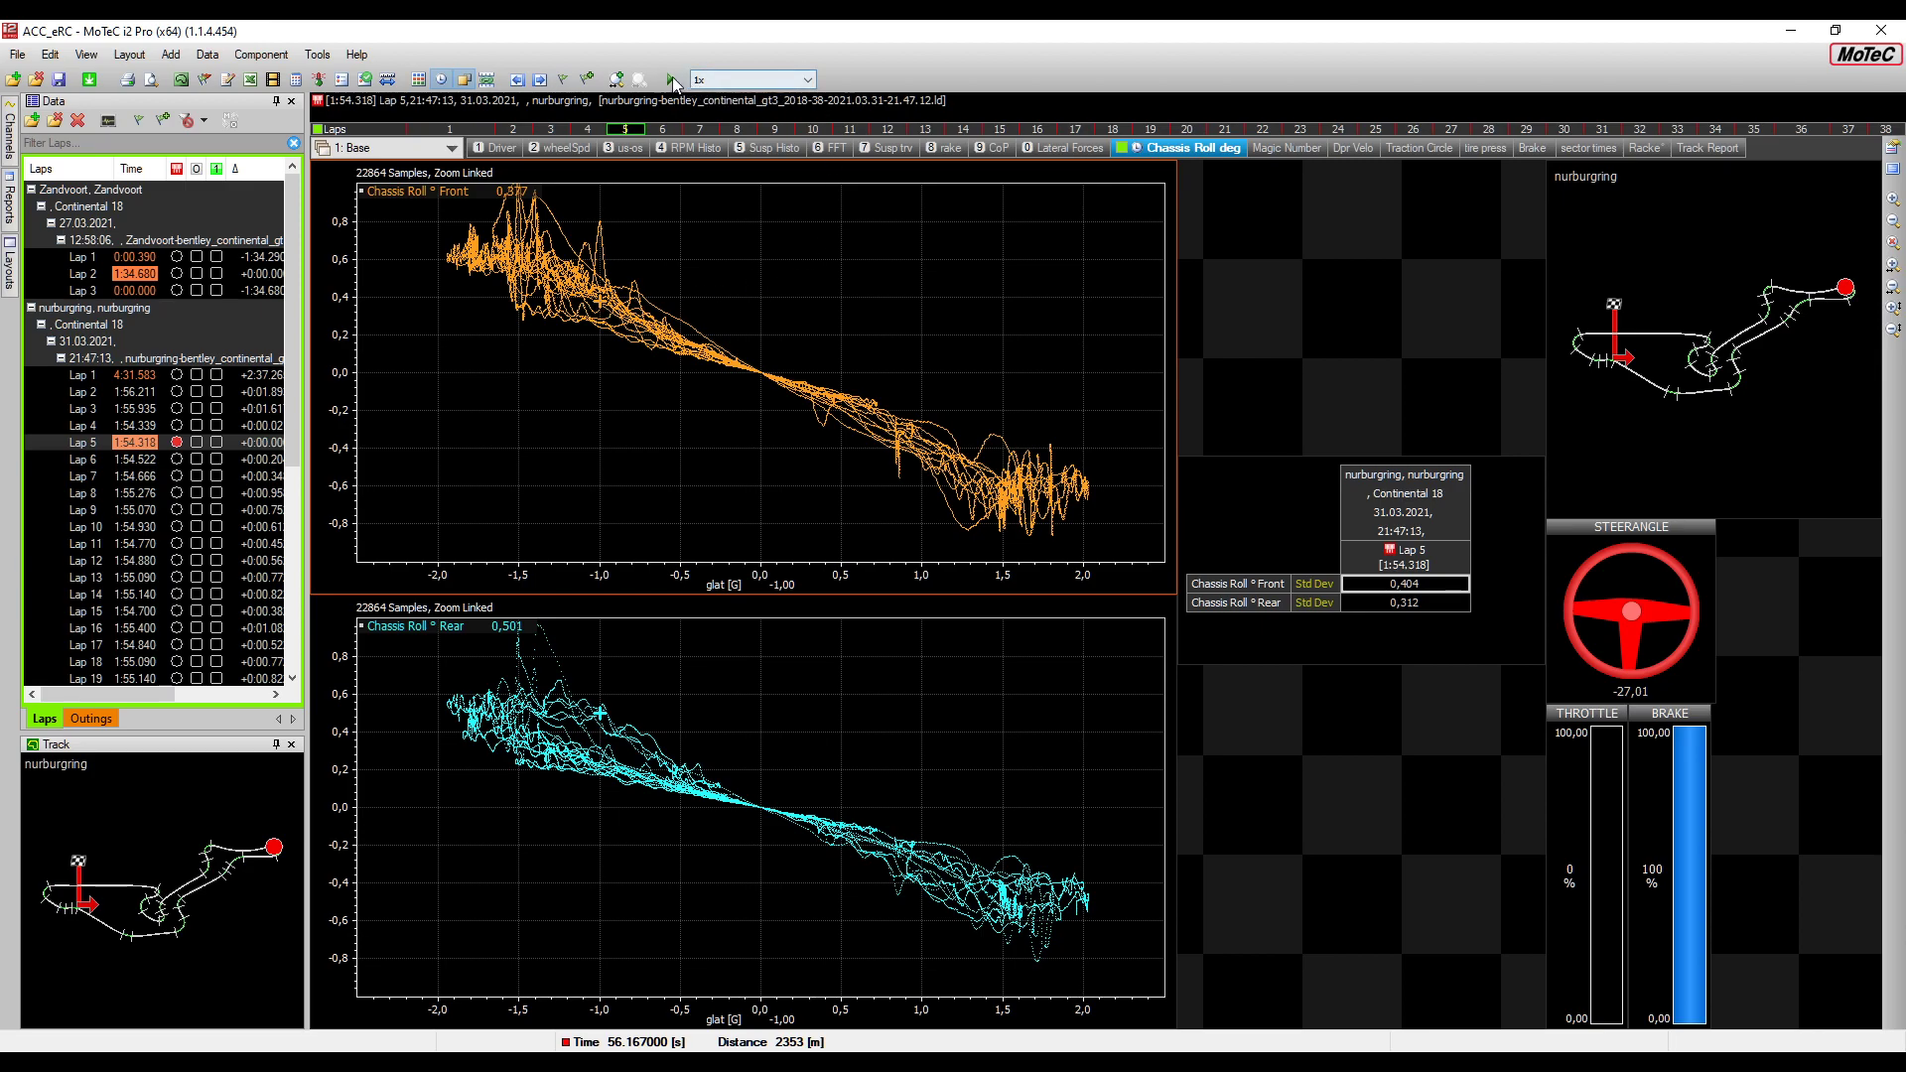
Set the animation speed to 0.2x and play Lap 5 from its start in the Chassis Roll deg worksheet
{"action": "left_click", "coordinate": [705, 83]}
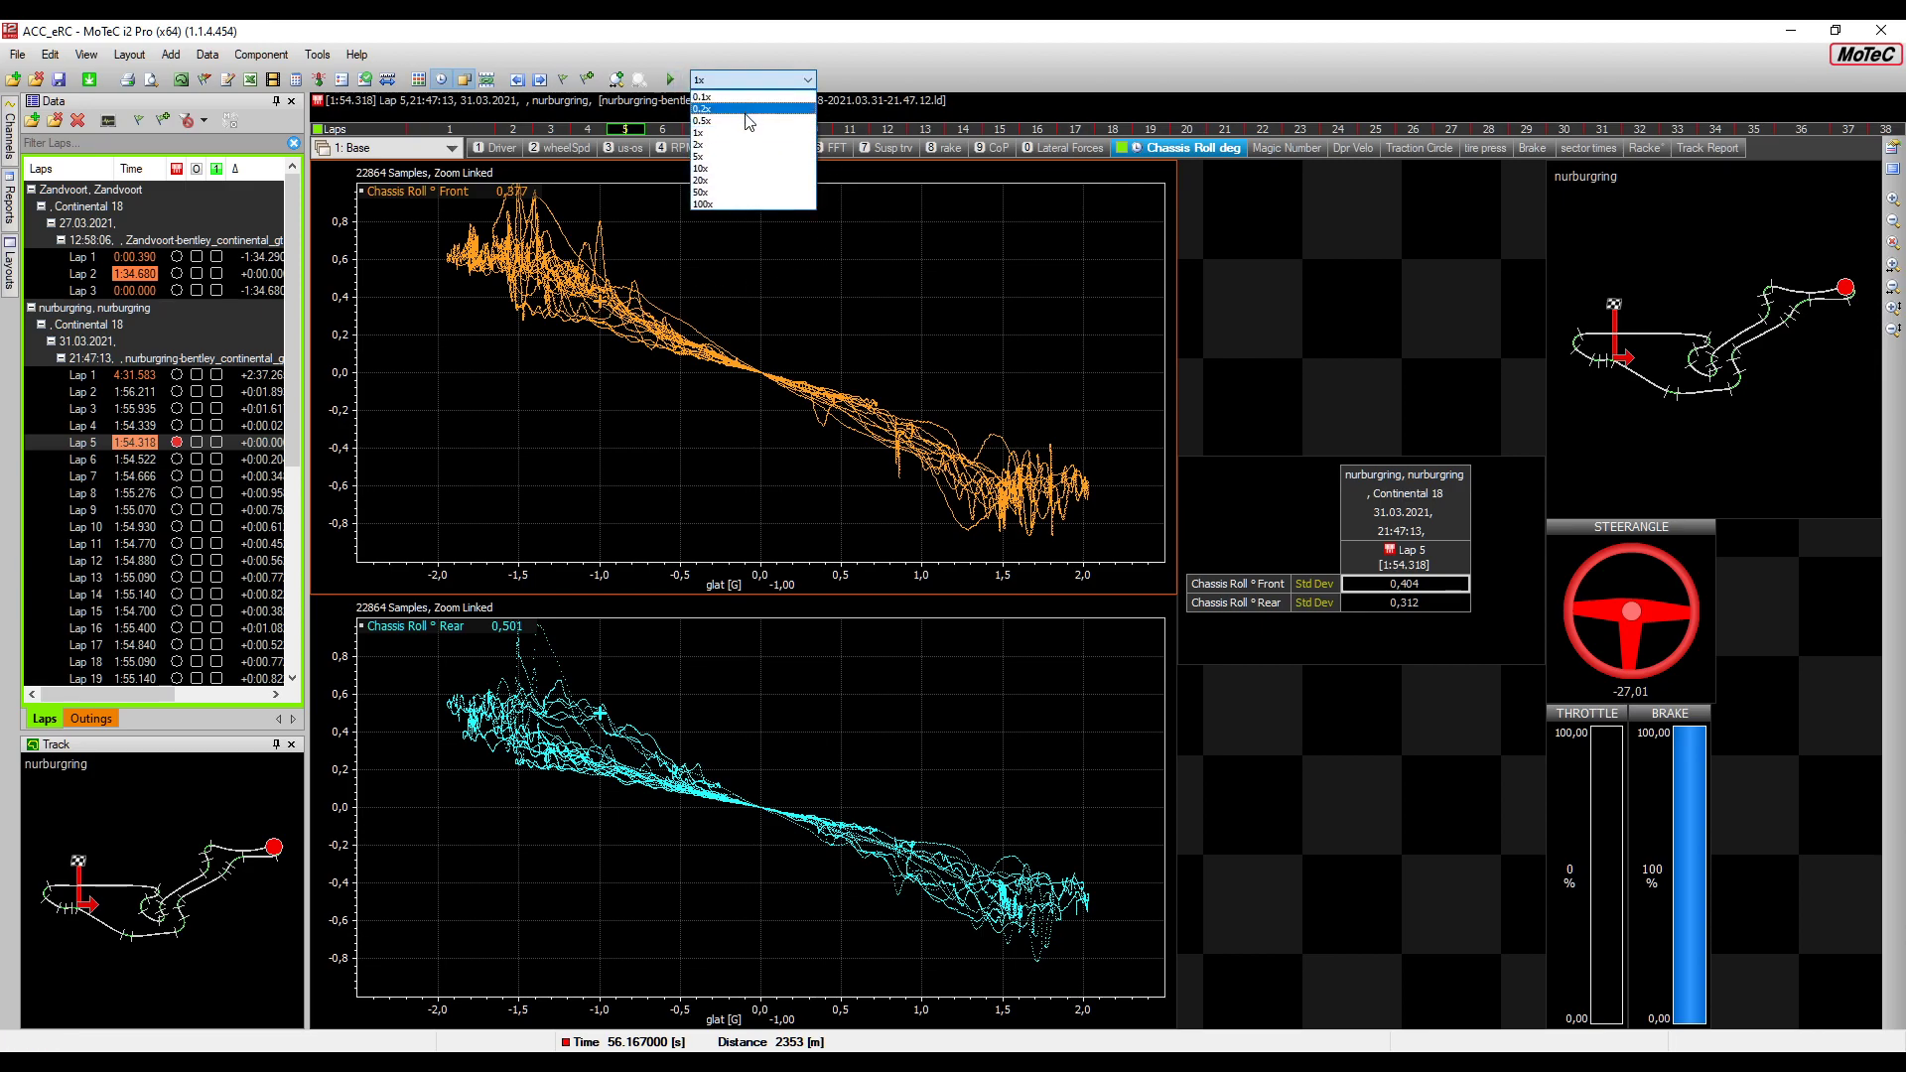
{"action": "left_click", "coordinate": [708, 107]}
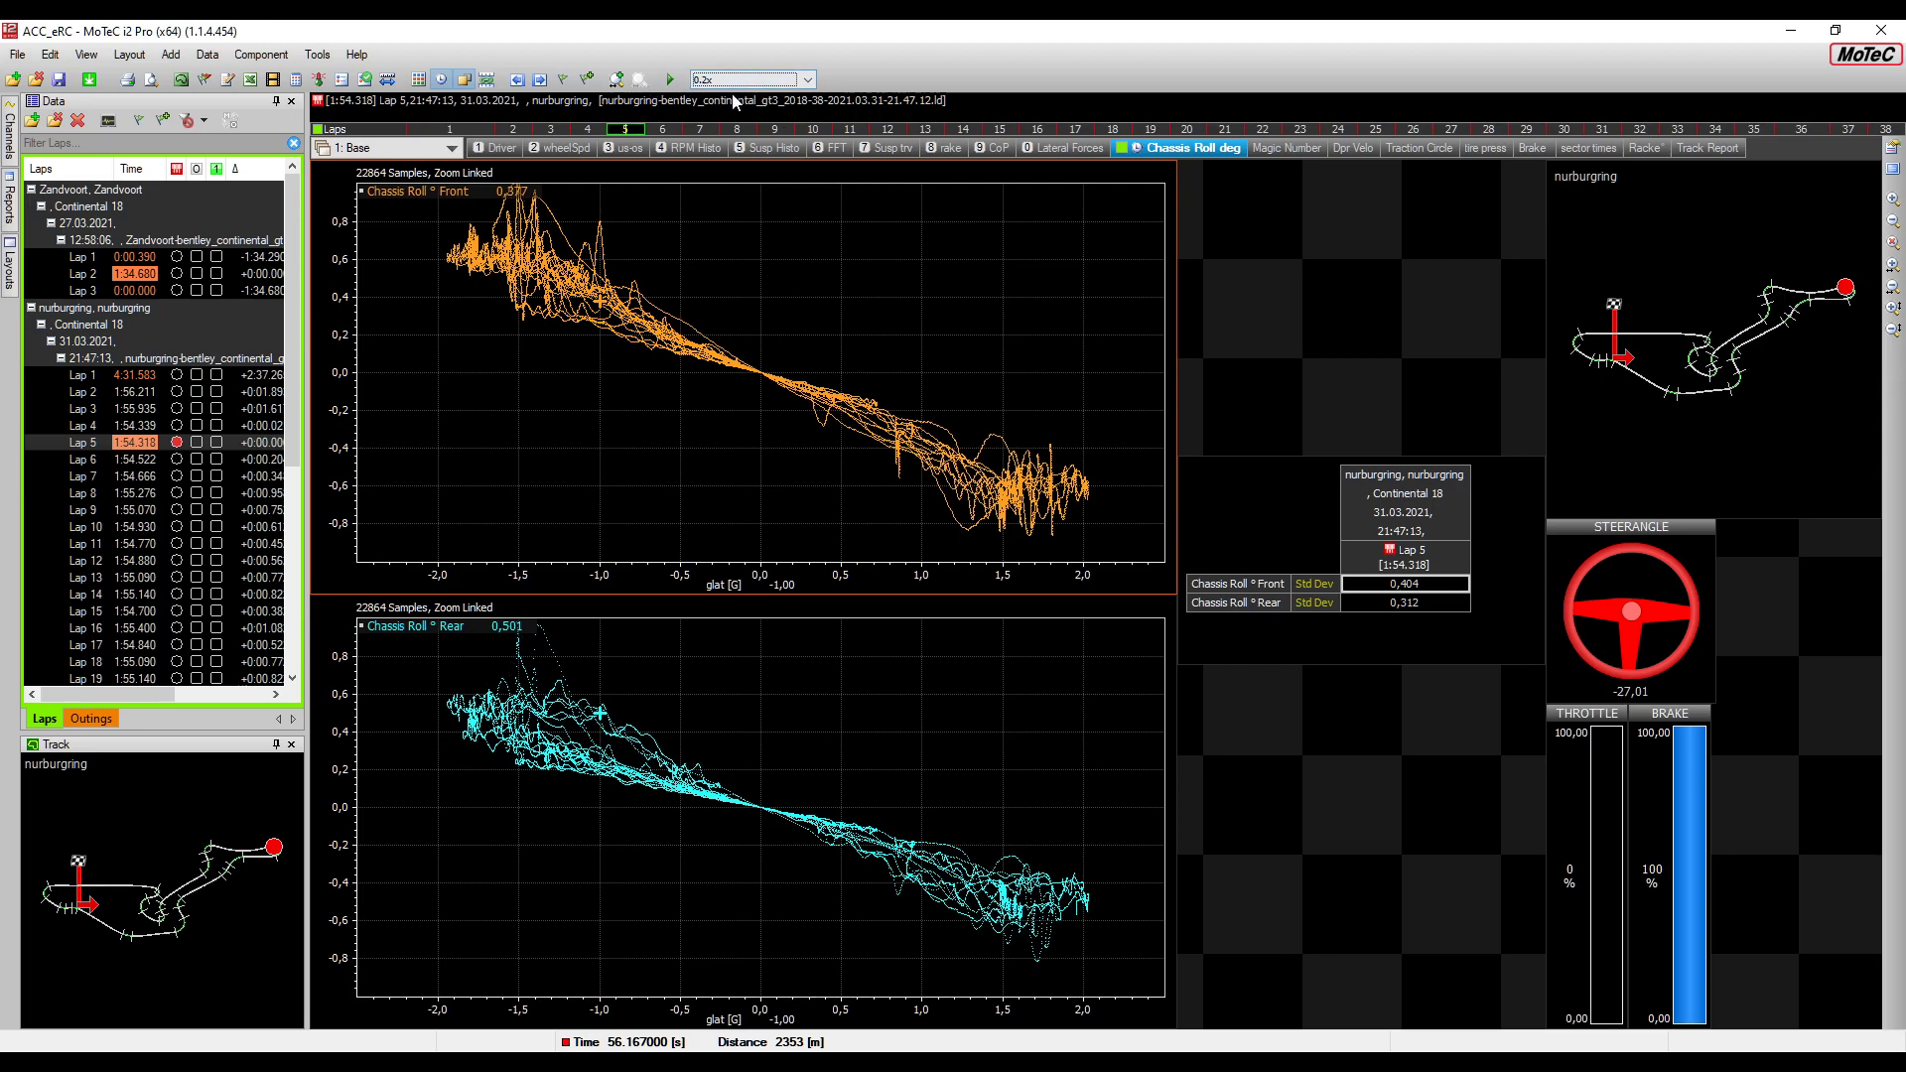
{"action": "left_click", "coordinate": [1895, 335]}
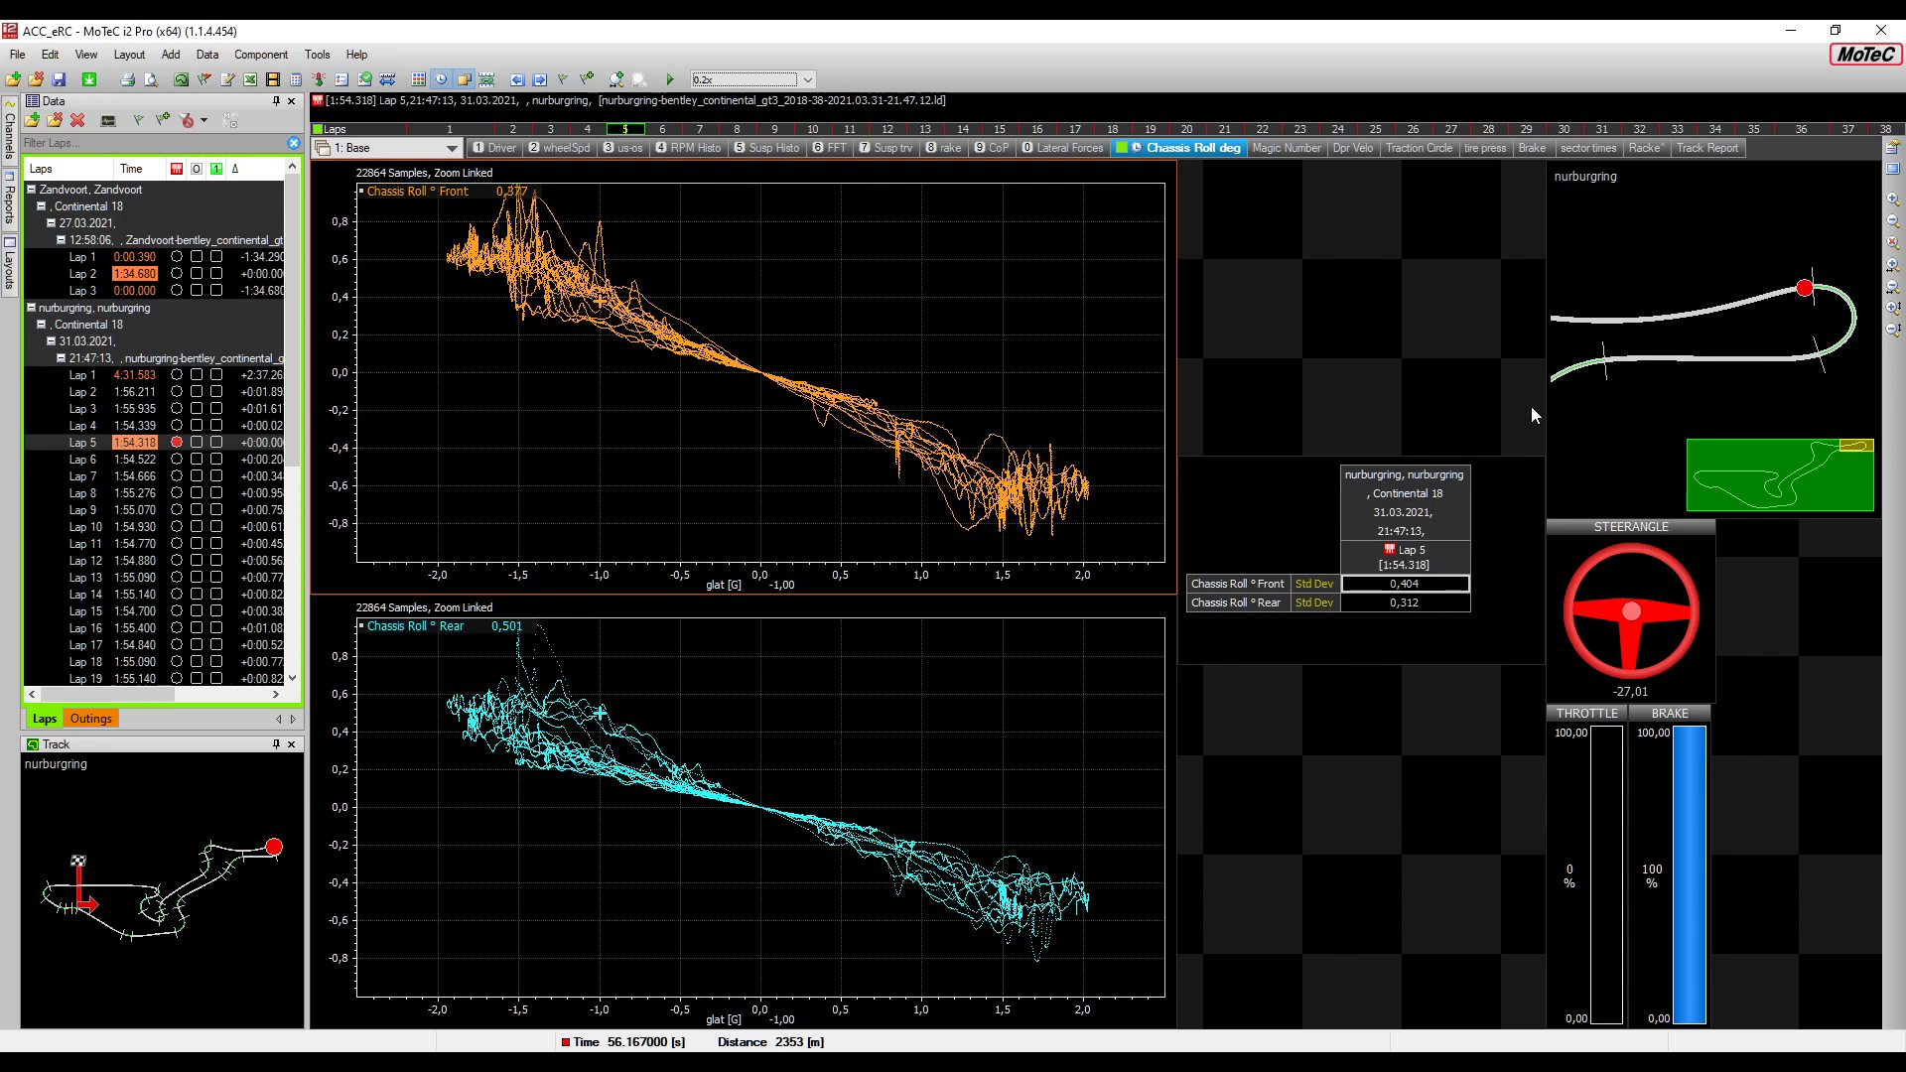
{"action": "left_click", "coordinate": [982, 148]}
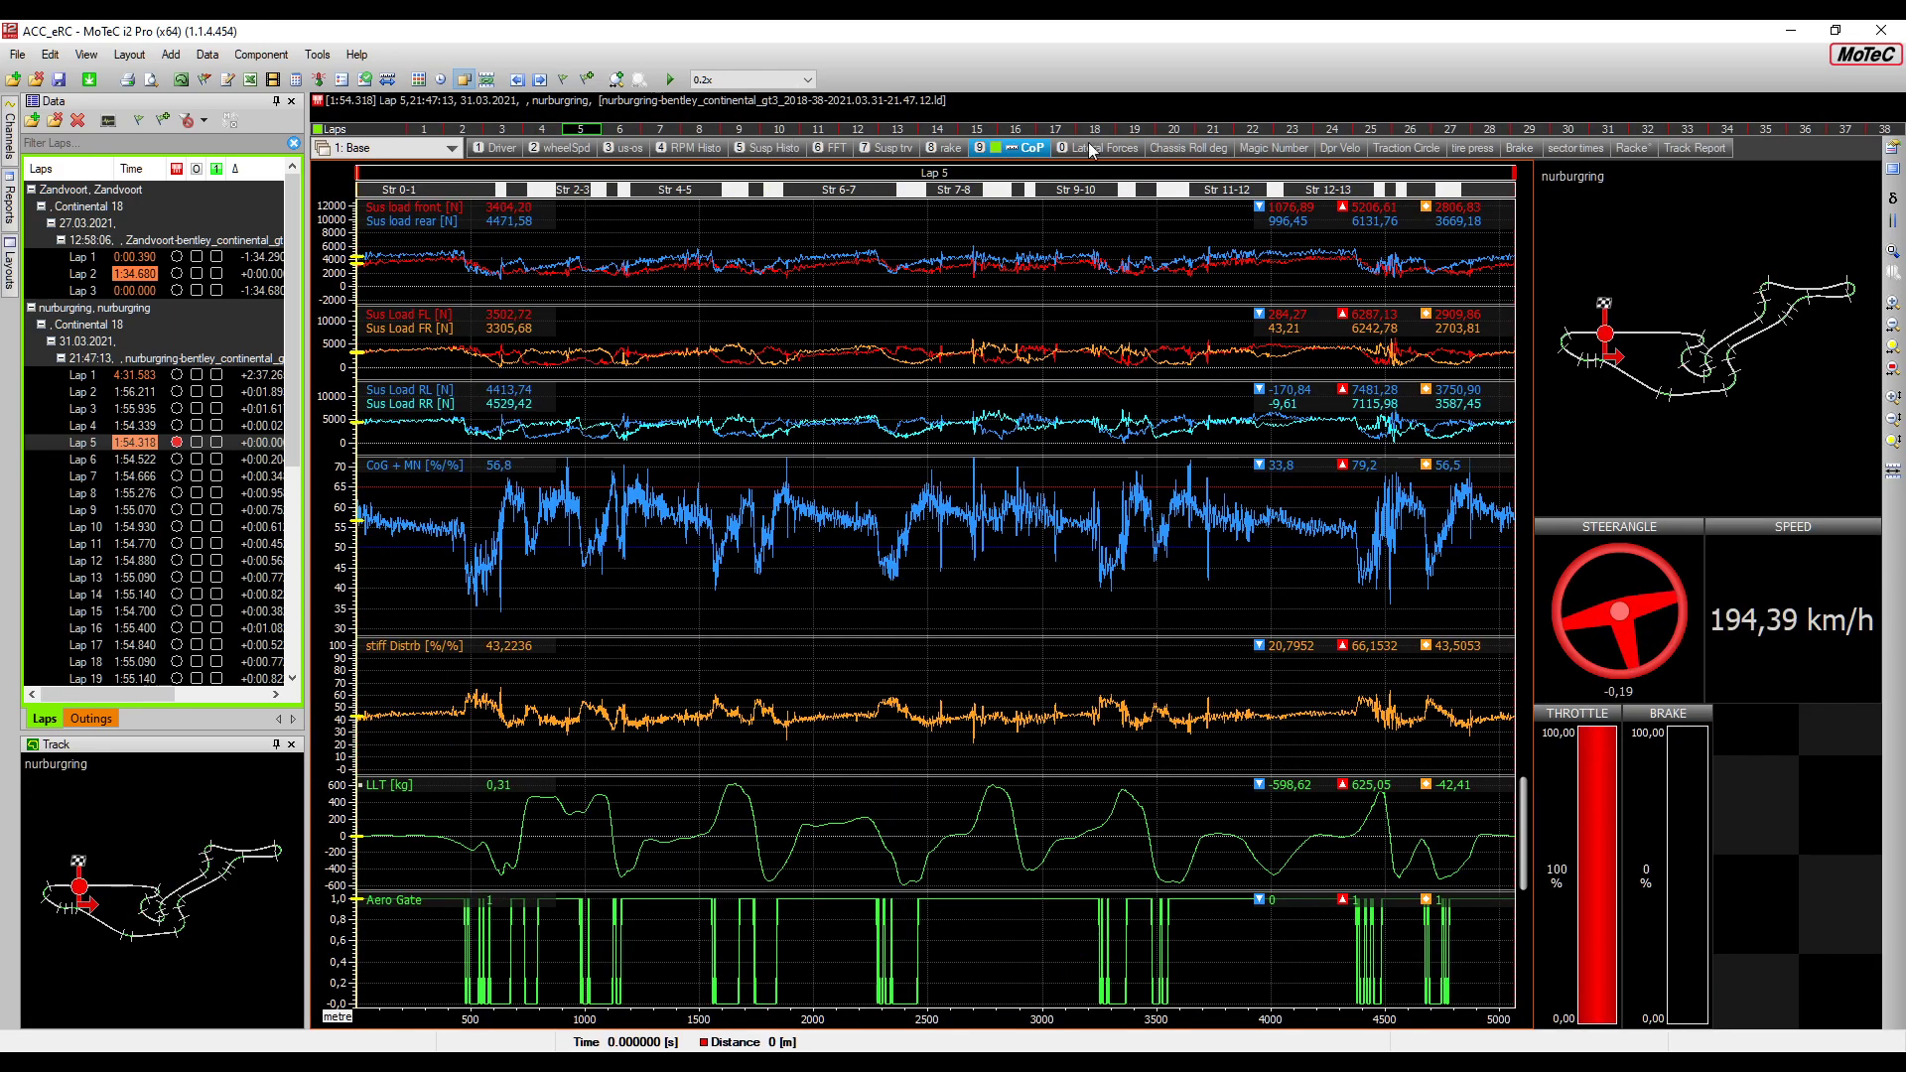
{"action": "left_click", "coordinate": [1200, 149]}
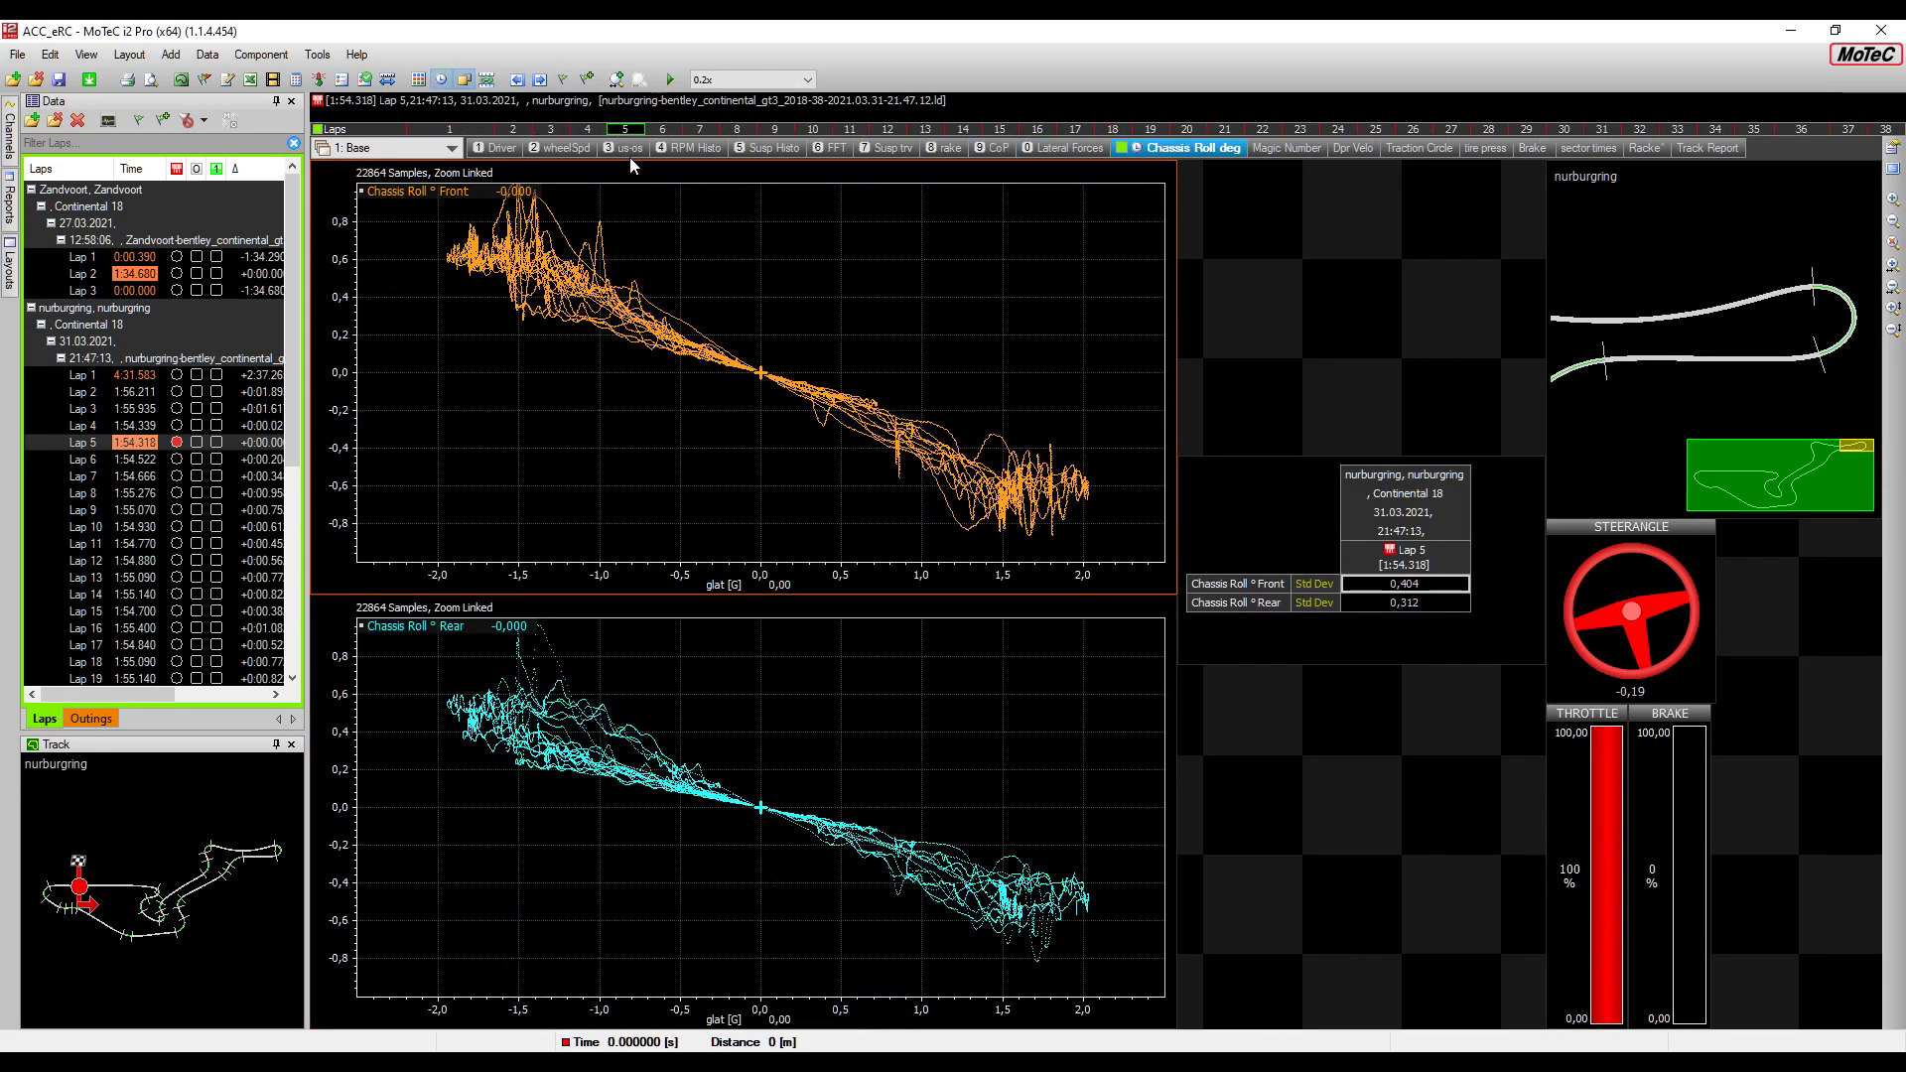
{"action": "left_click", "coordinate": [670, 79]}
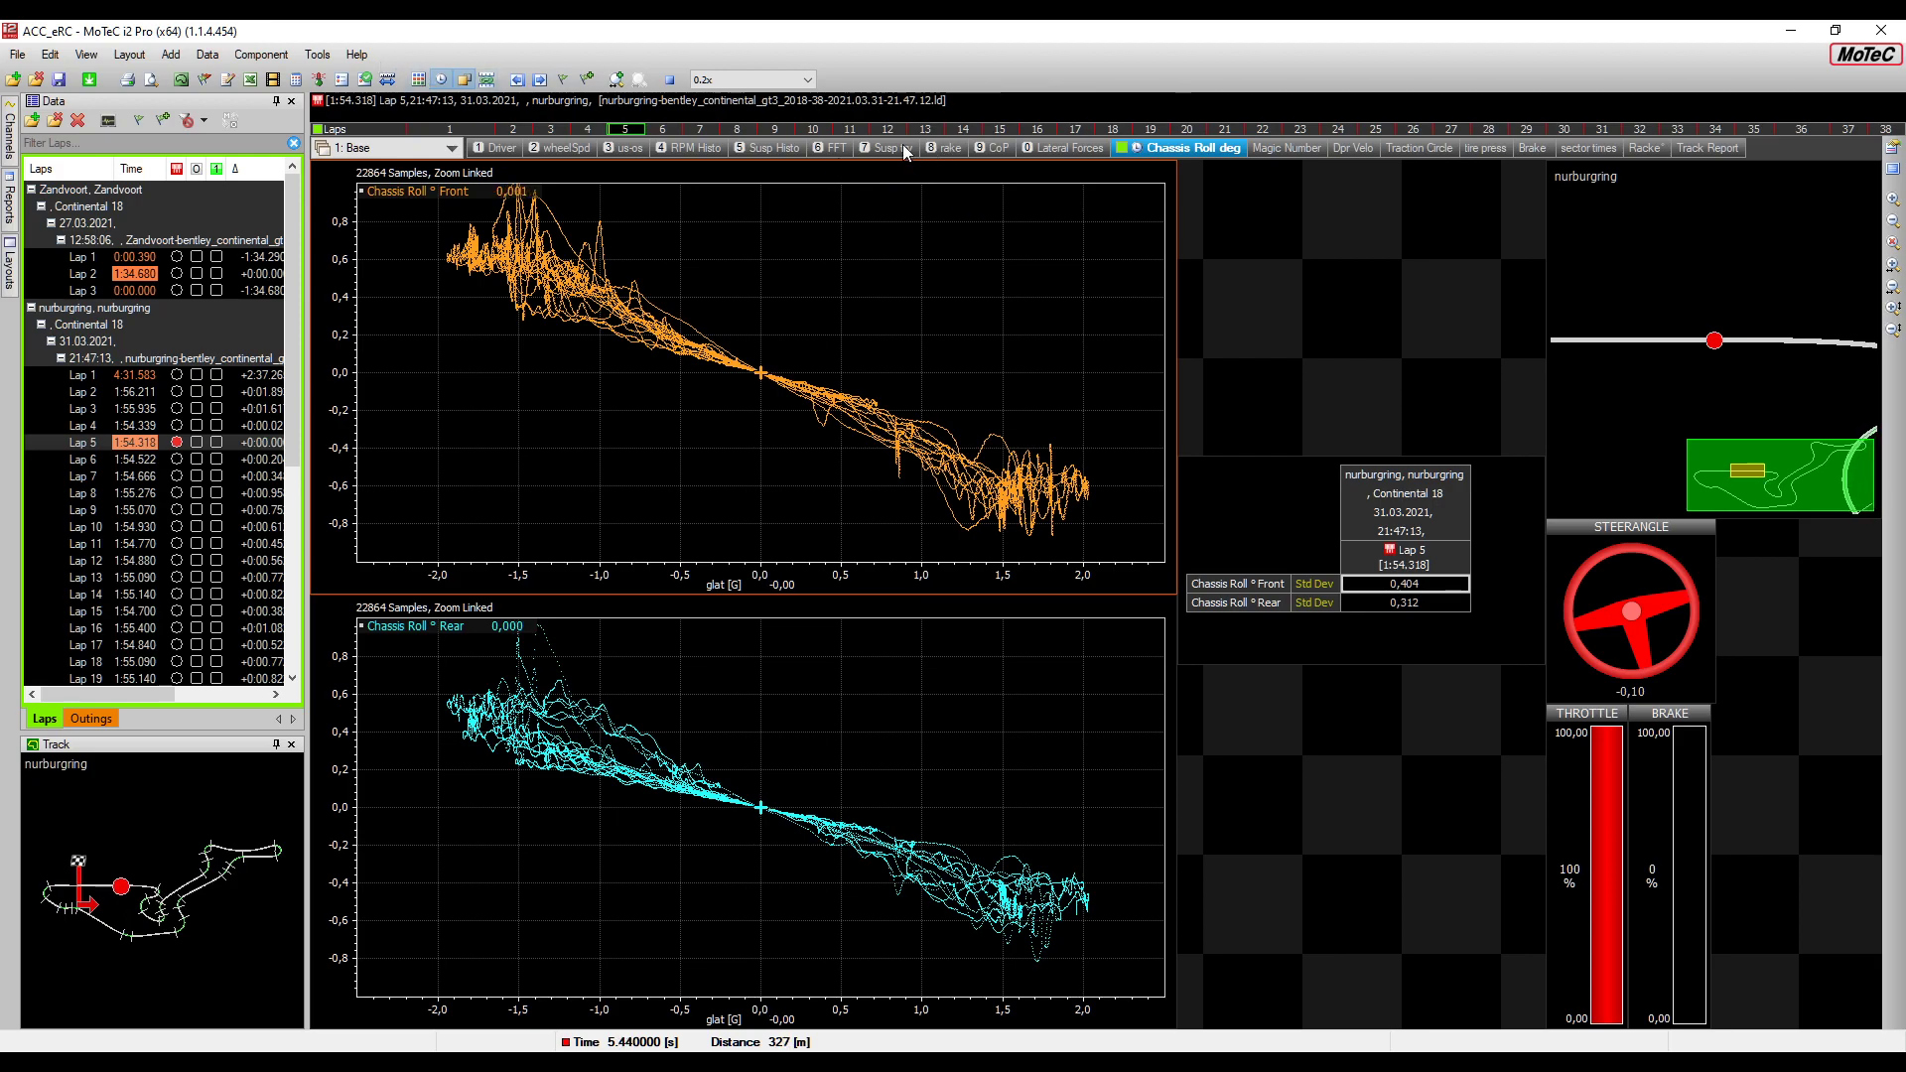
Review the FFT, Susp Histo, Magic Number and Traction Circle worksheets during playback, and stop the animation at 1062 m in Chassis Roll deg
{"action": "left_click", "coordinate": [831, 149]}
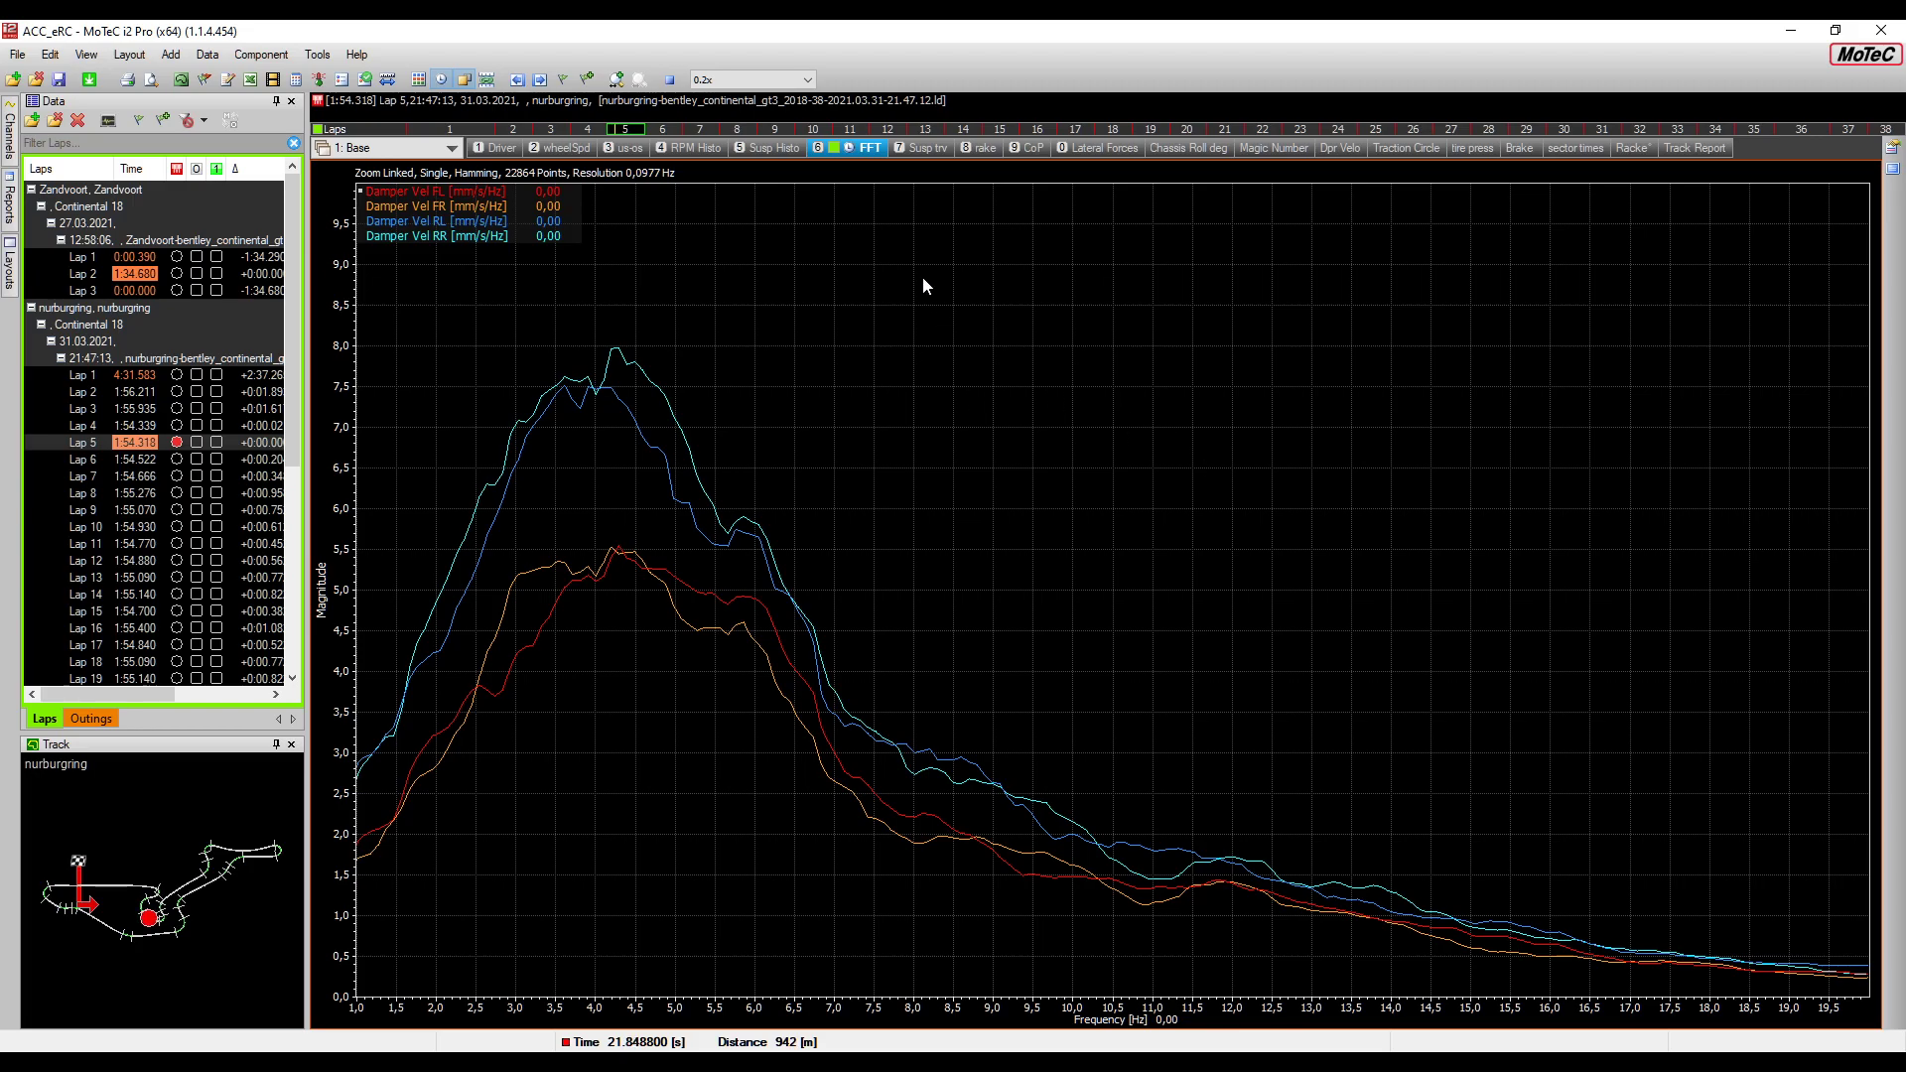
{"action": "left_click", "coordinate": [777, 152]}
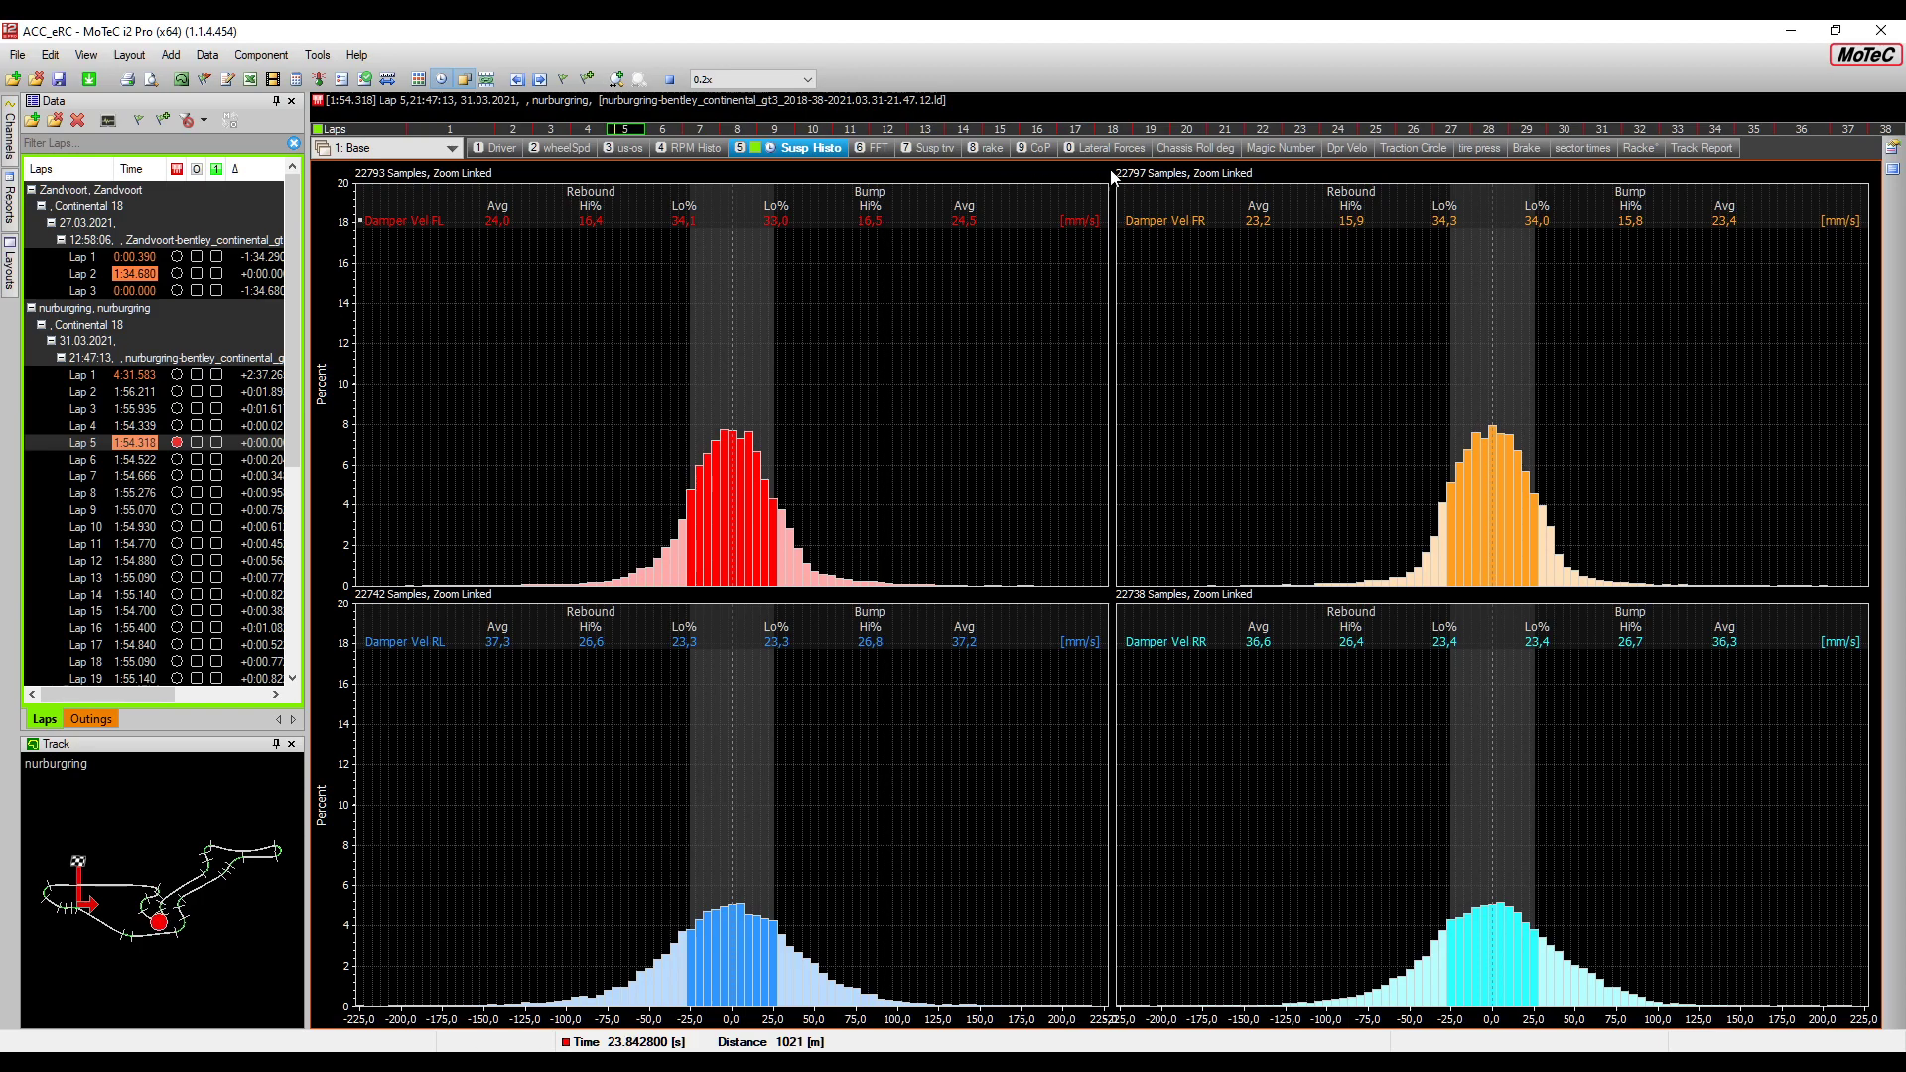
{"action": "left_click", "coordinate": [1281, 148]}
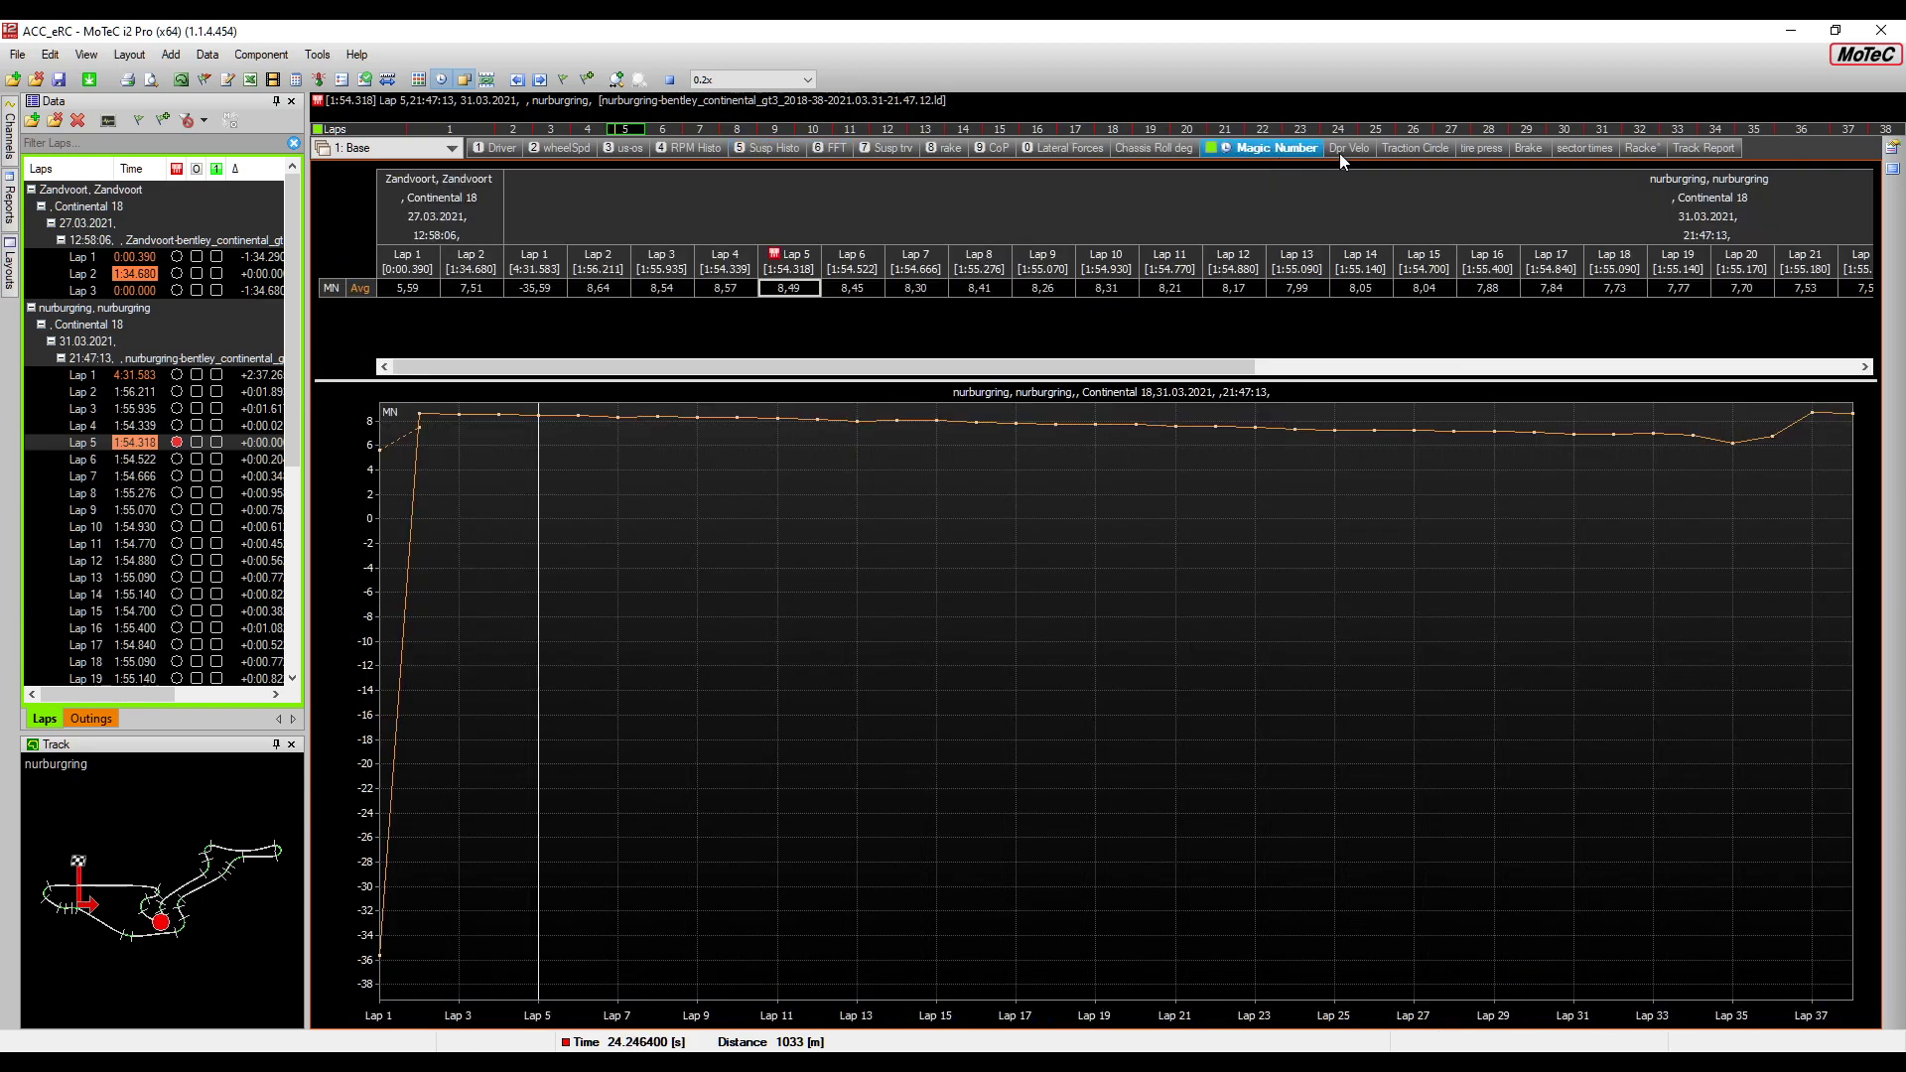
{"action": "left_click", "coordinate": [1407, 147]}
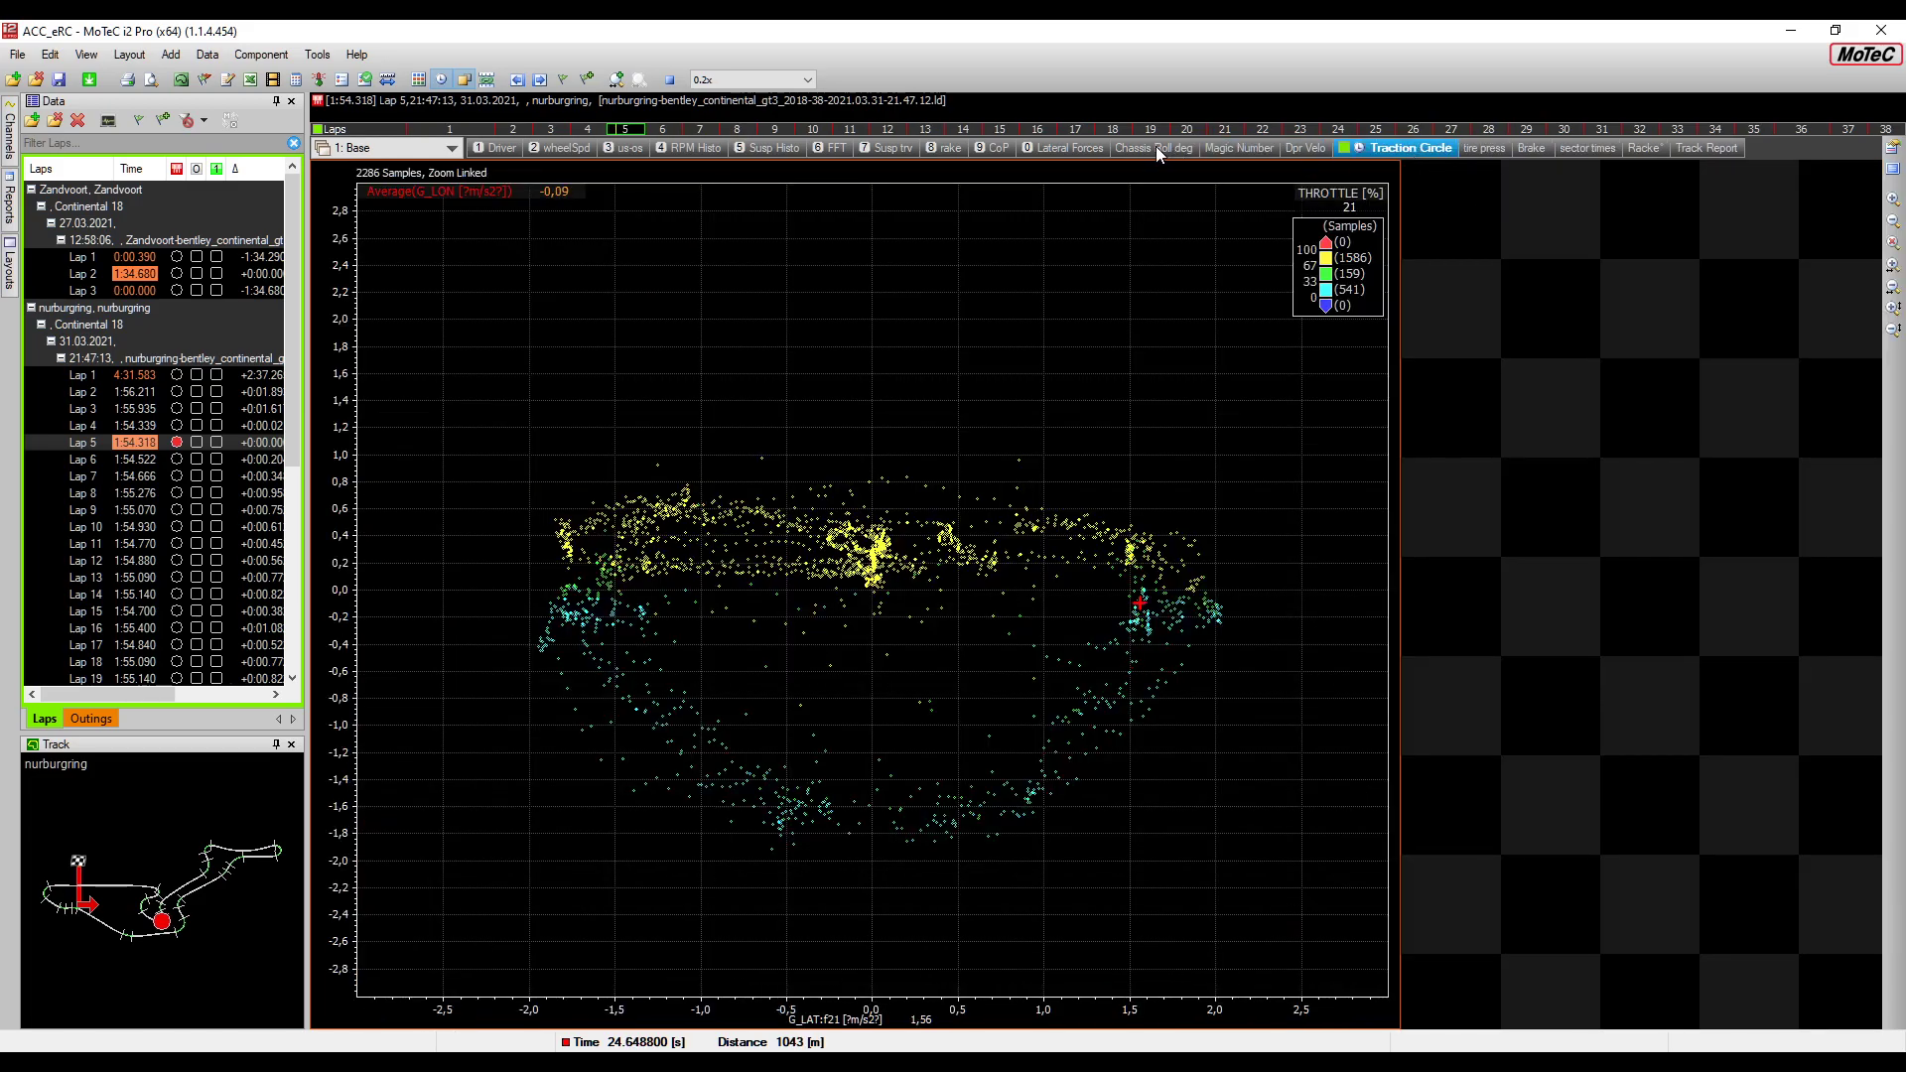
{"action": "left_click", "coordinate": [1156, 147]}
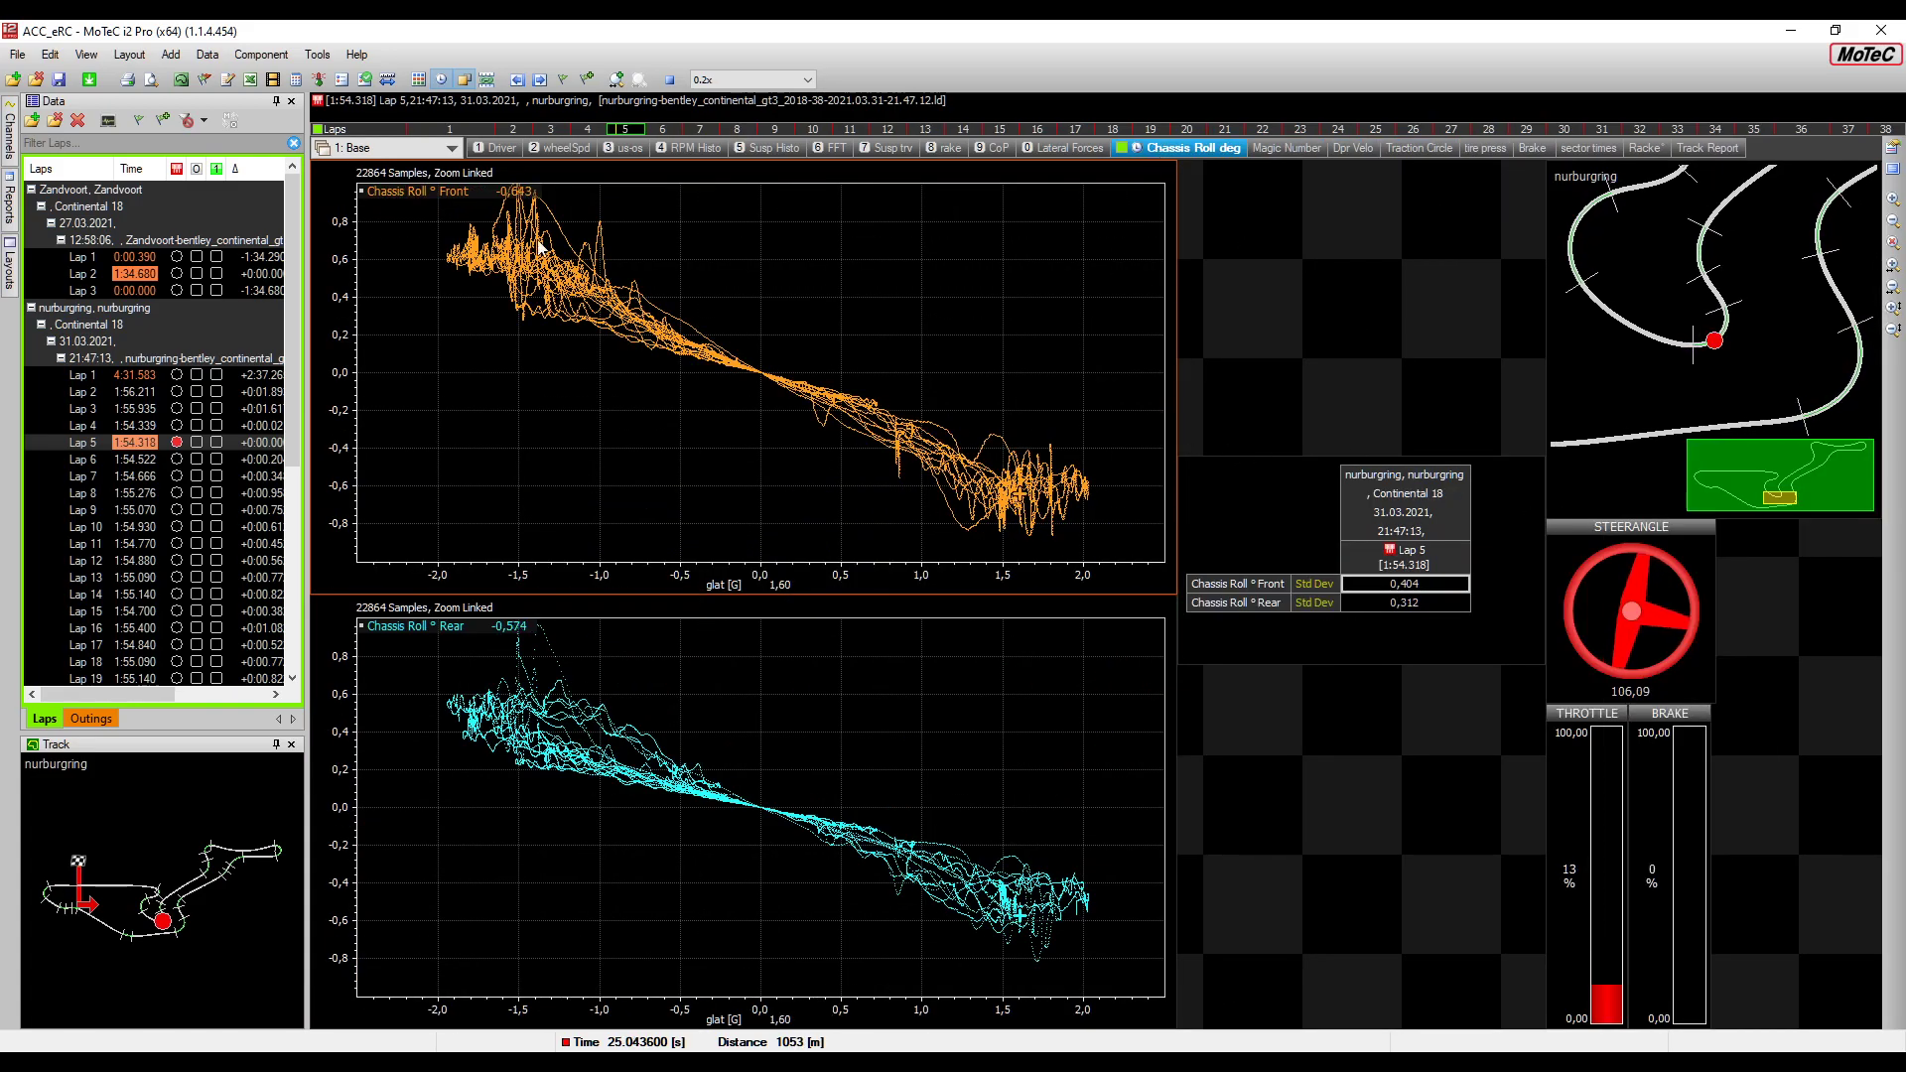
{"action": "left_click", "coordinate": [669, 79]}
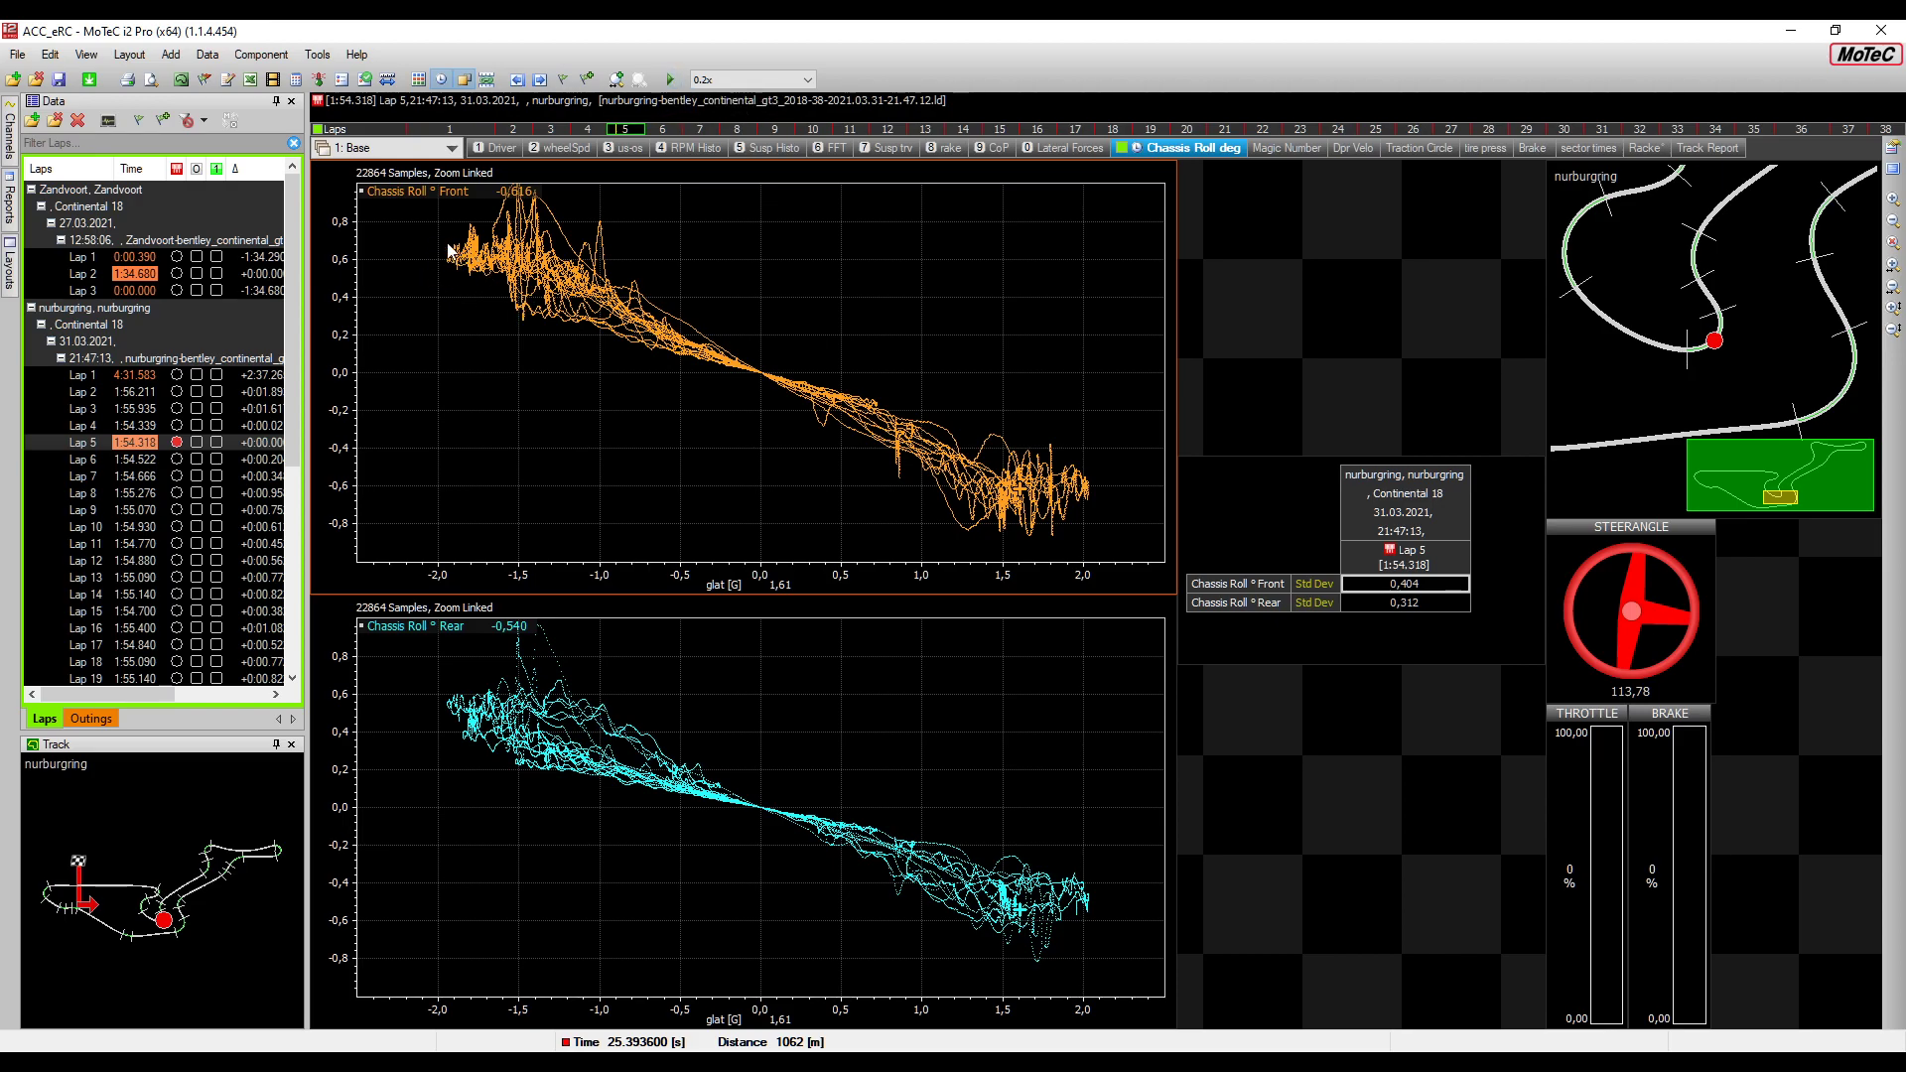
Overlay Nürburgring Laps 34, 33, 32, 31 and 30 on Lap 5 in the chassis roll plots
{"action": "scroll", "coordinate": [193, 600], "scroll_direction": "down", "scroll_amount": 6}
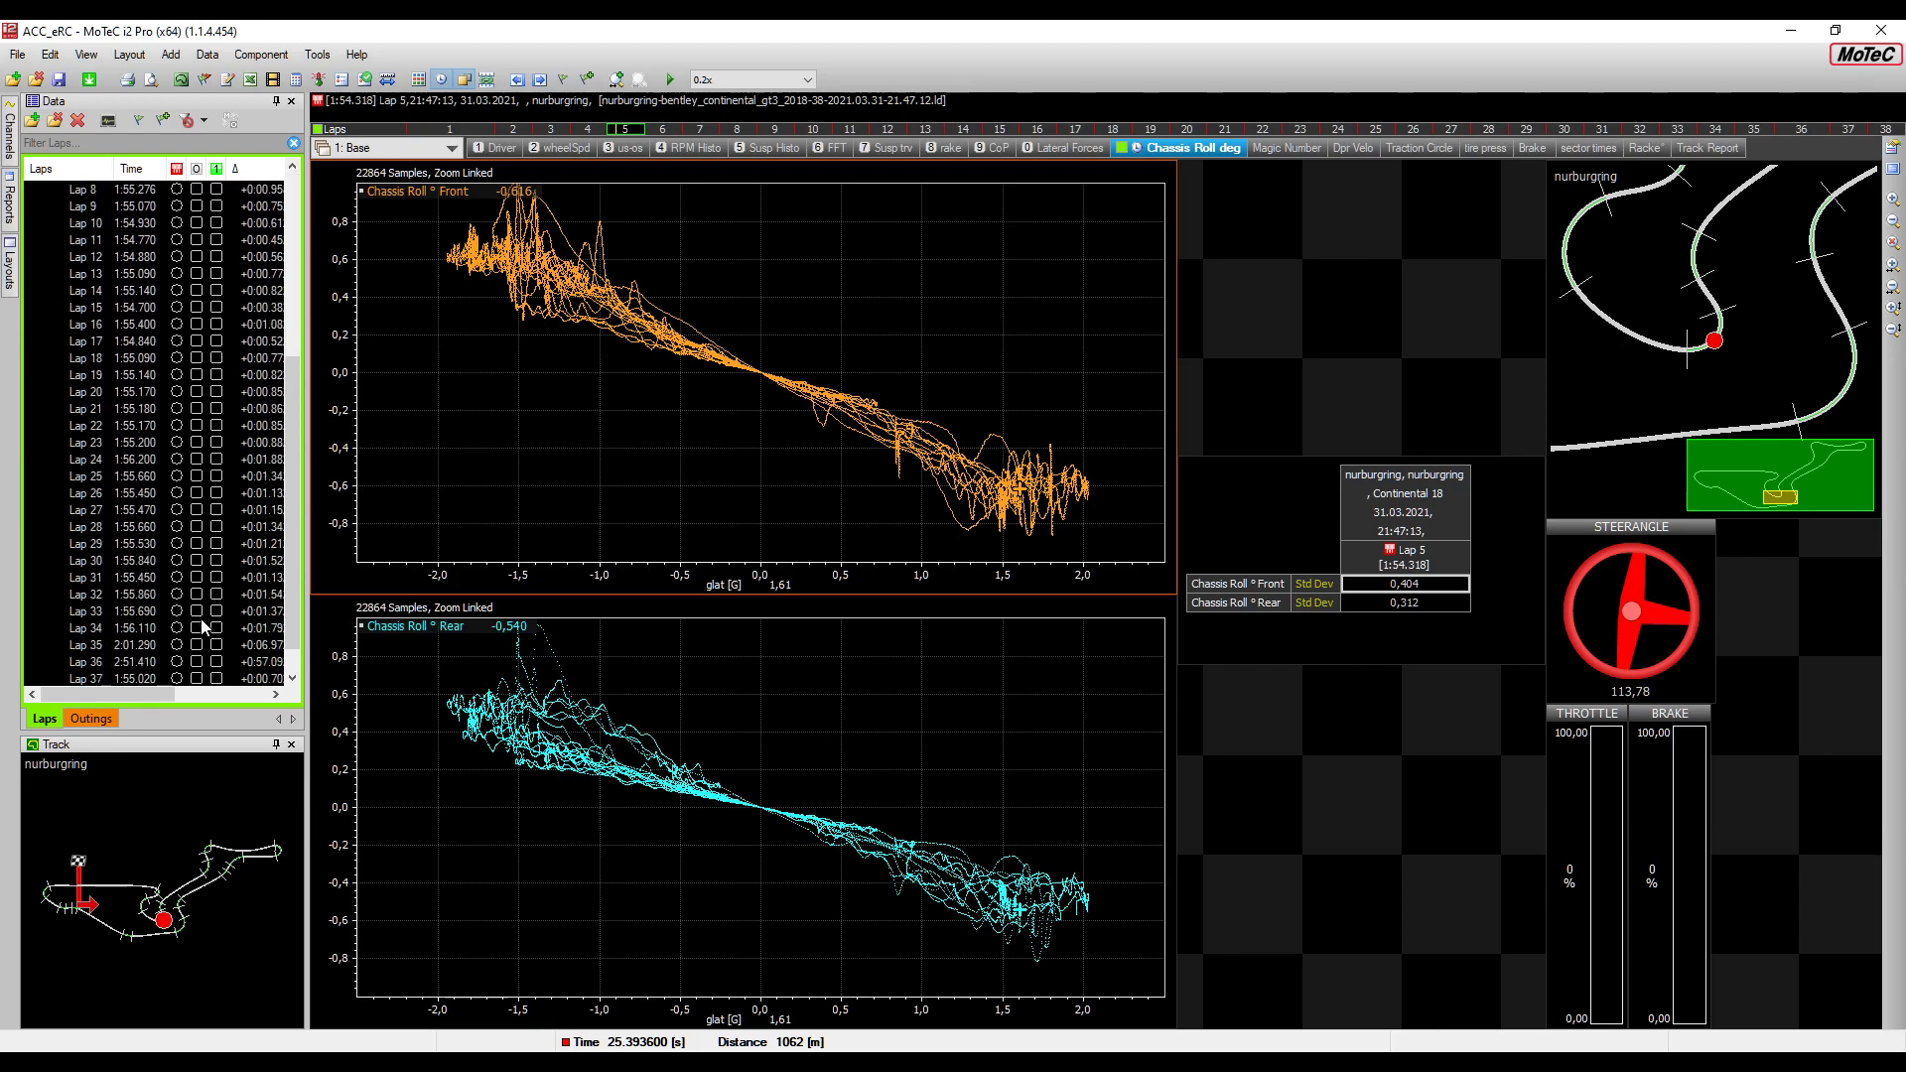
{"action": "left_click", "coordinate": [216, 629]}
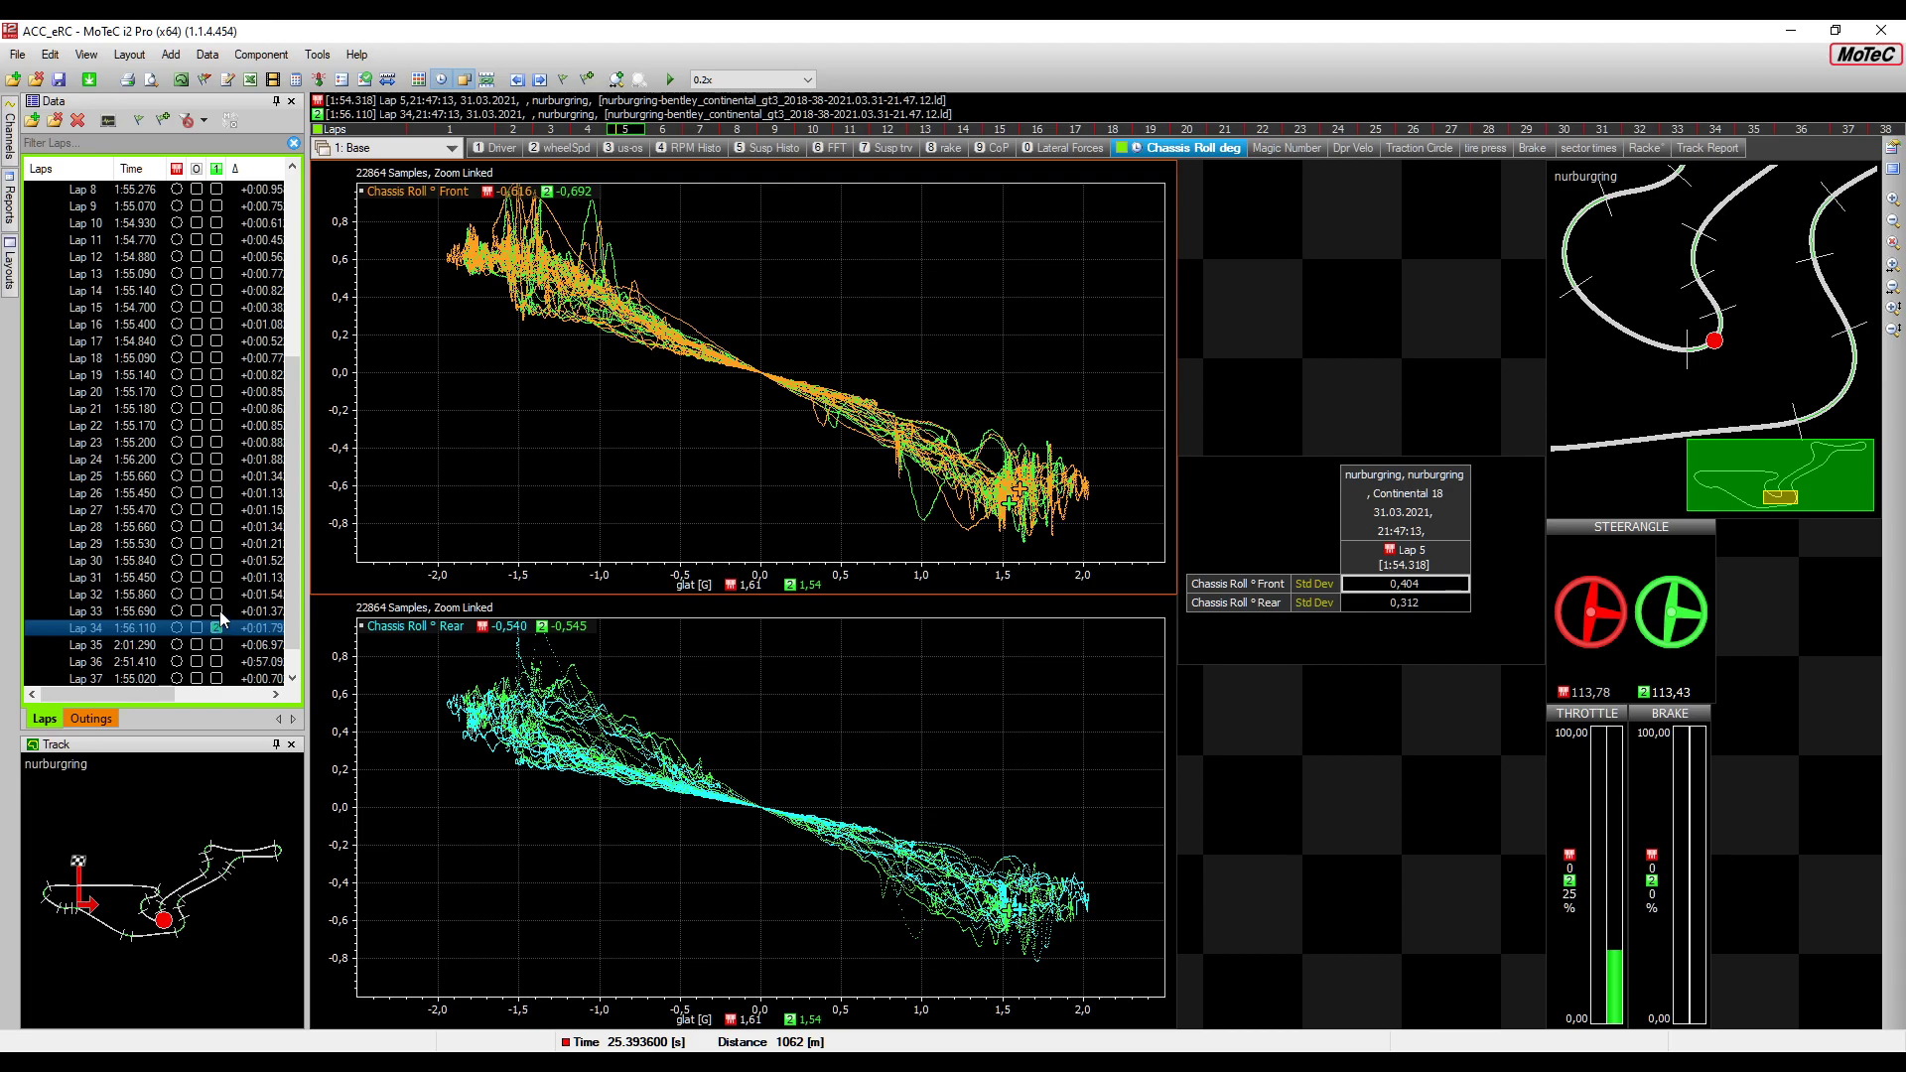
{"action": "left_click", "coordinate": [217, 611]}
{"action": "left_click", "coordinate": [218, 595]}
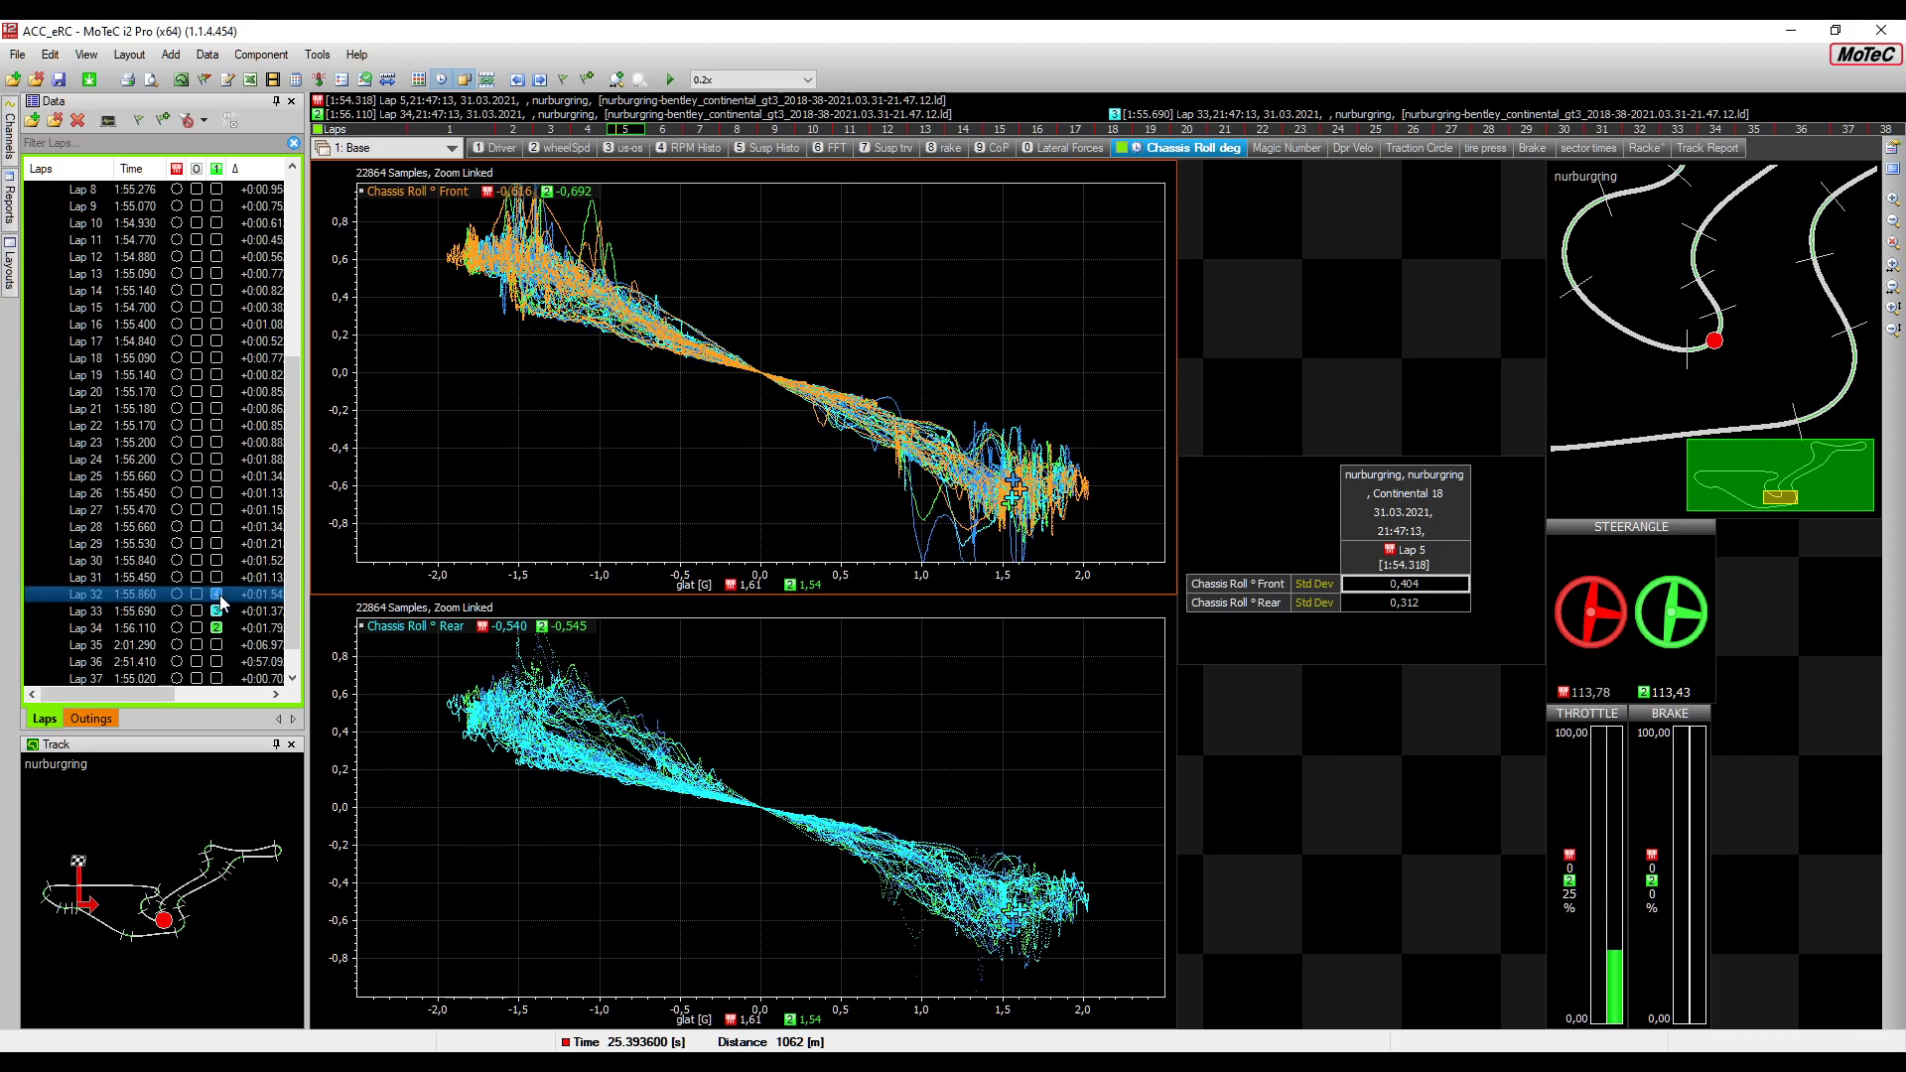
{"action": "left_click", "coordinate": [217, 577]}
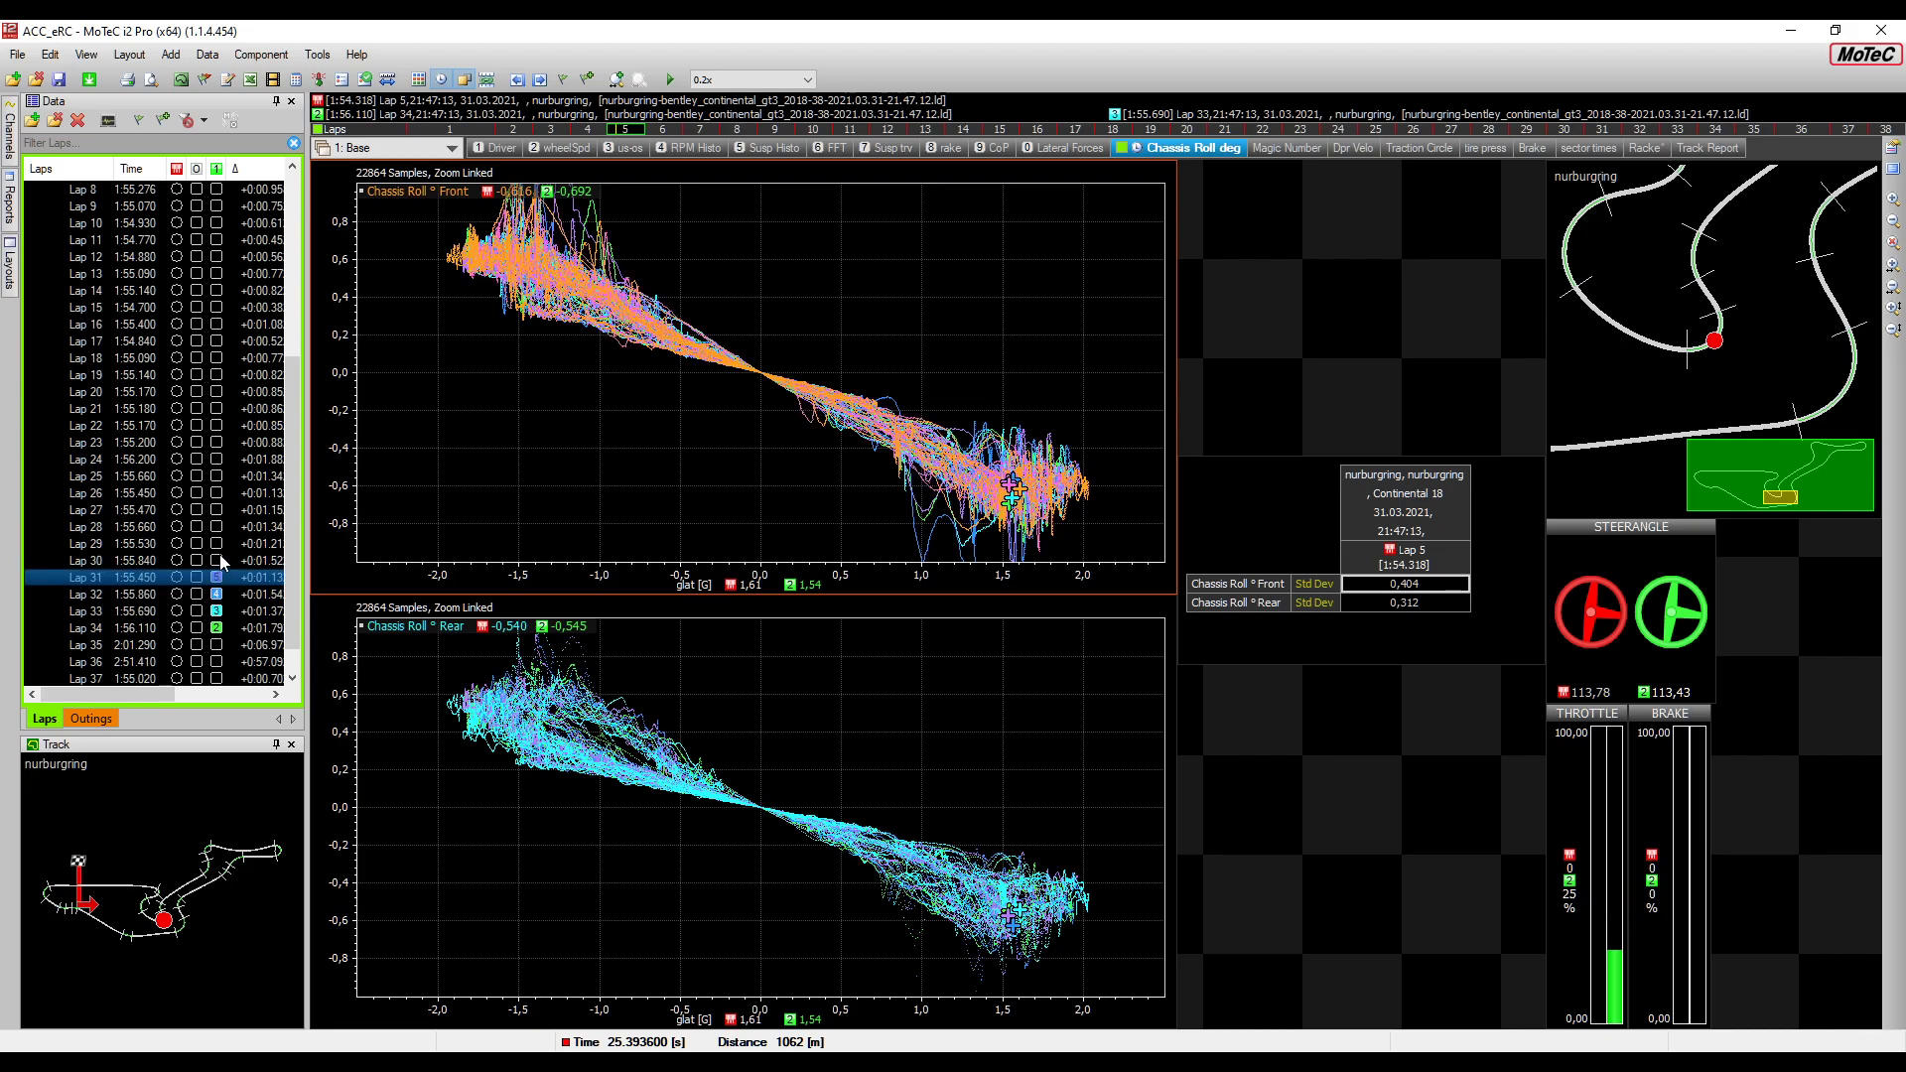
{"action": "left_click", "coordinate": [217, 561]}
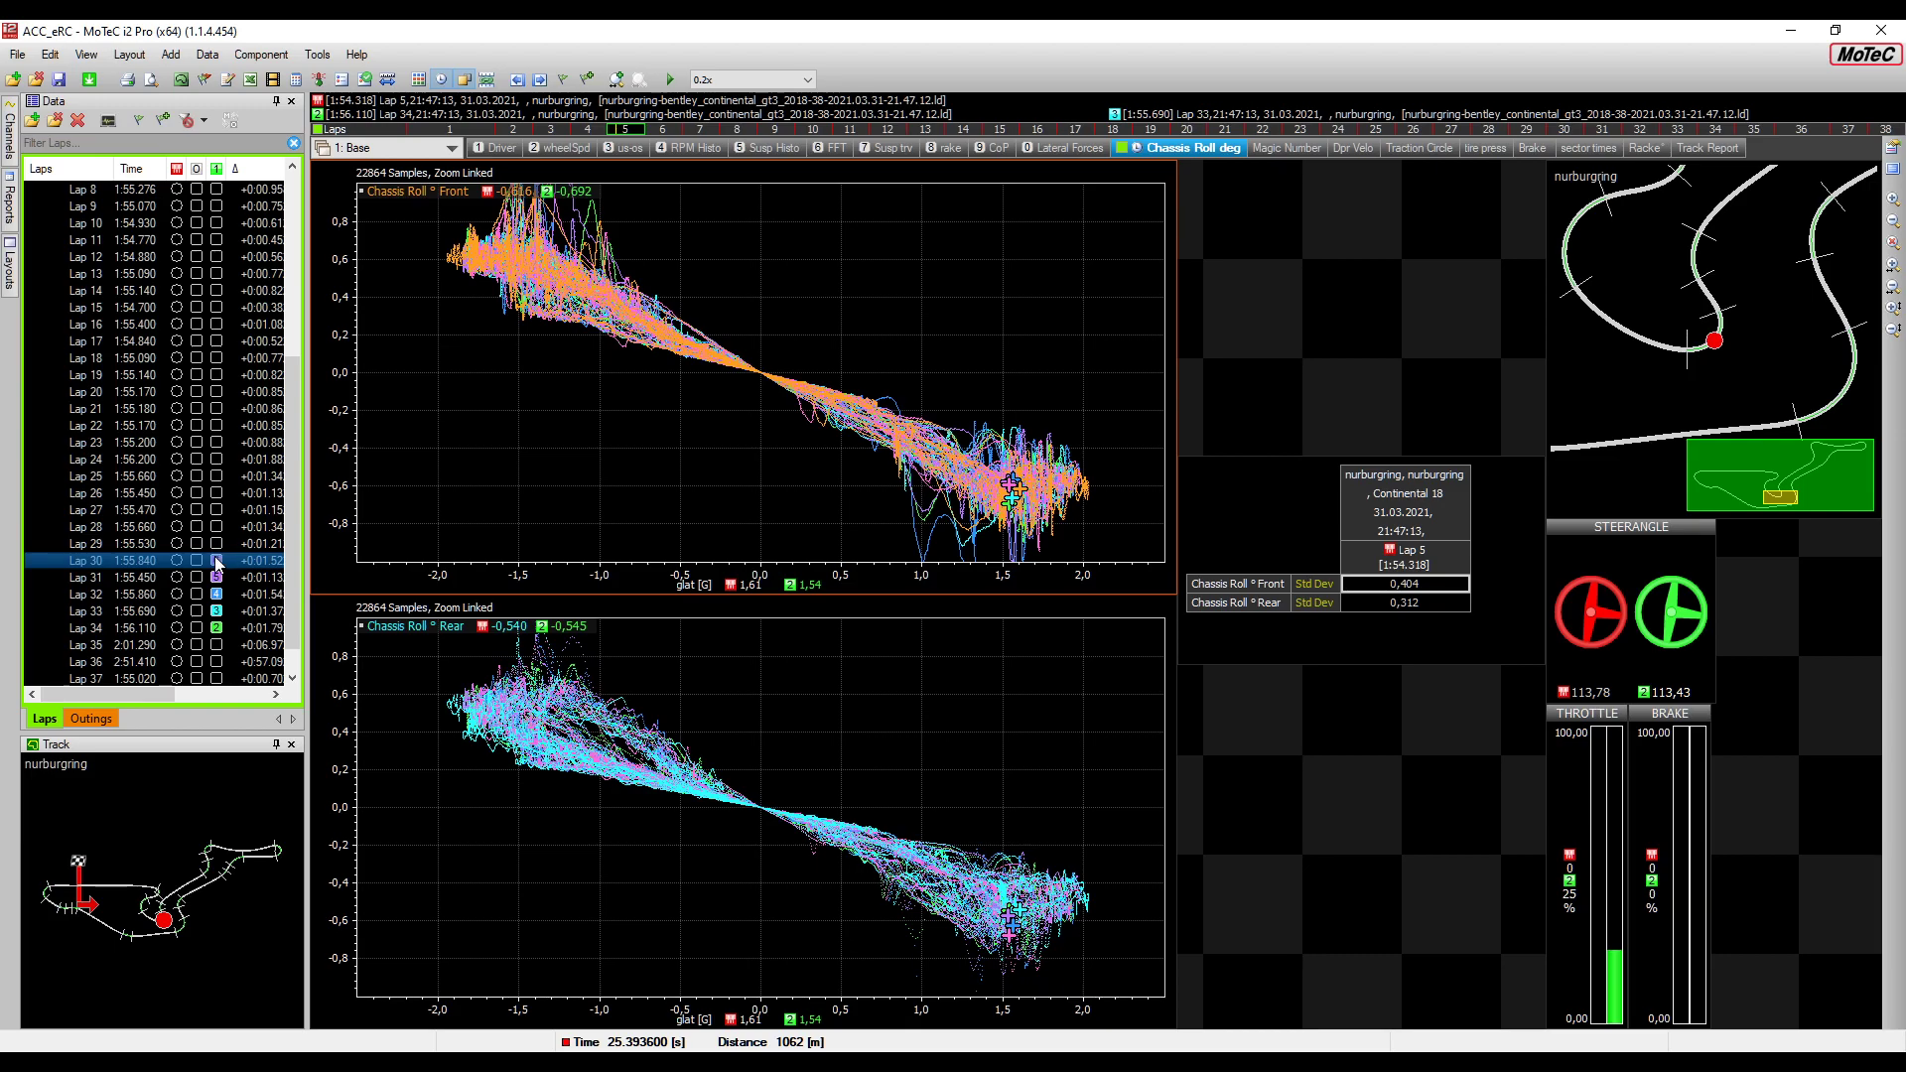
Remove the overlaid Laps 30 through 34 from the chassis roll plots
{"action": "left_click", "coordinate": [217, 561]}
{"action": "left_click", "coordinate": [217, 578]}
{"action": "left_click", "coordinate": [217, 595]}
{"action": "left_click", "coordinate": [217, 611]}
{"action": "left_click", "coordinate": [217, 627]}
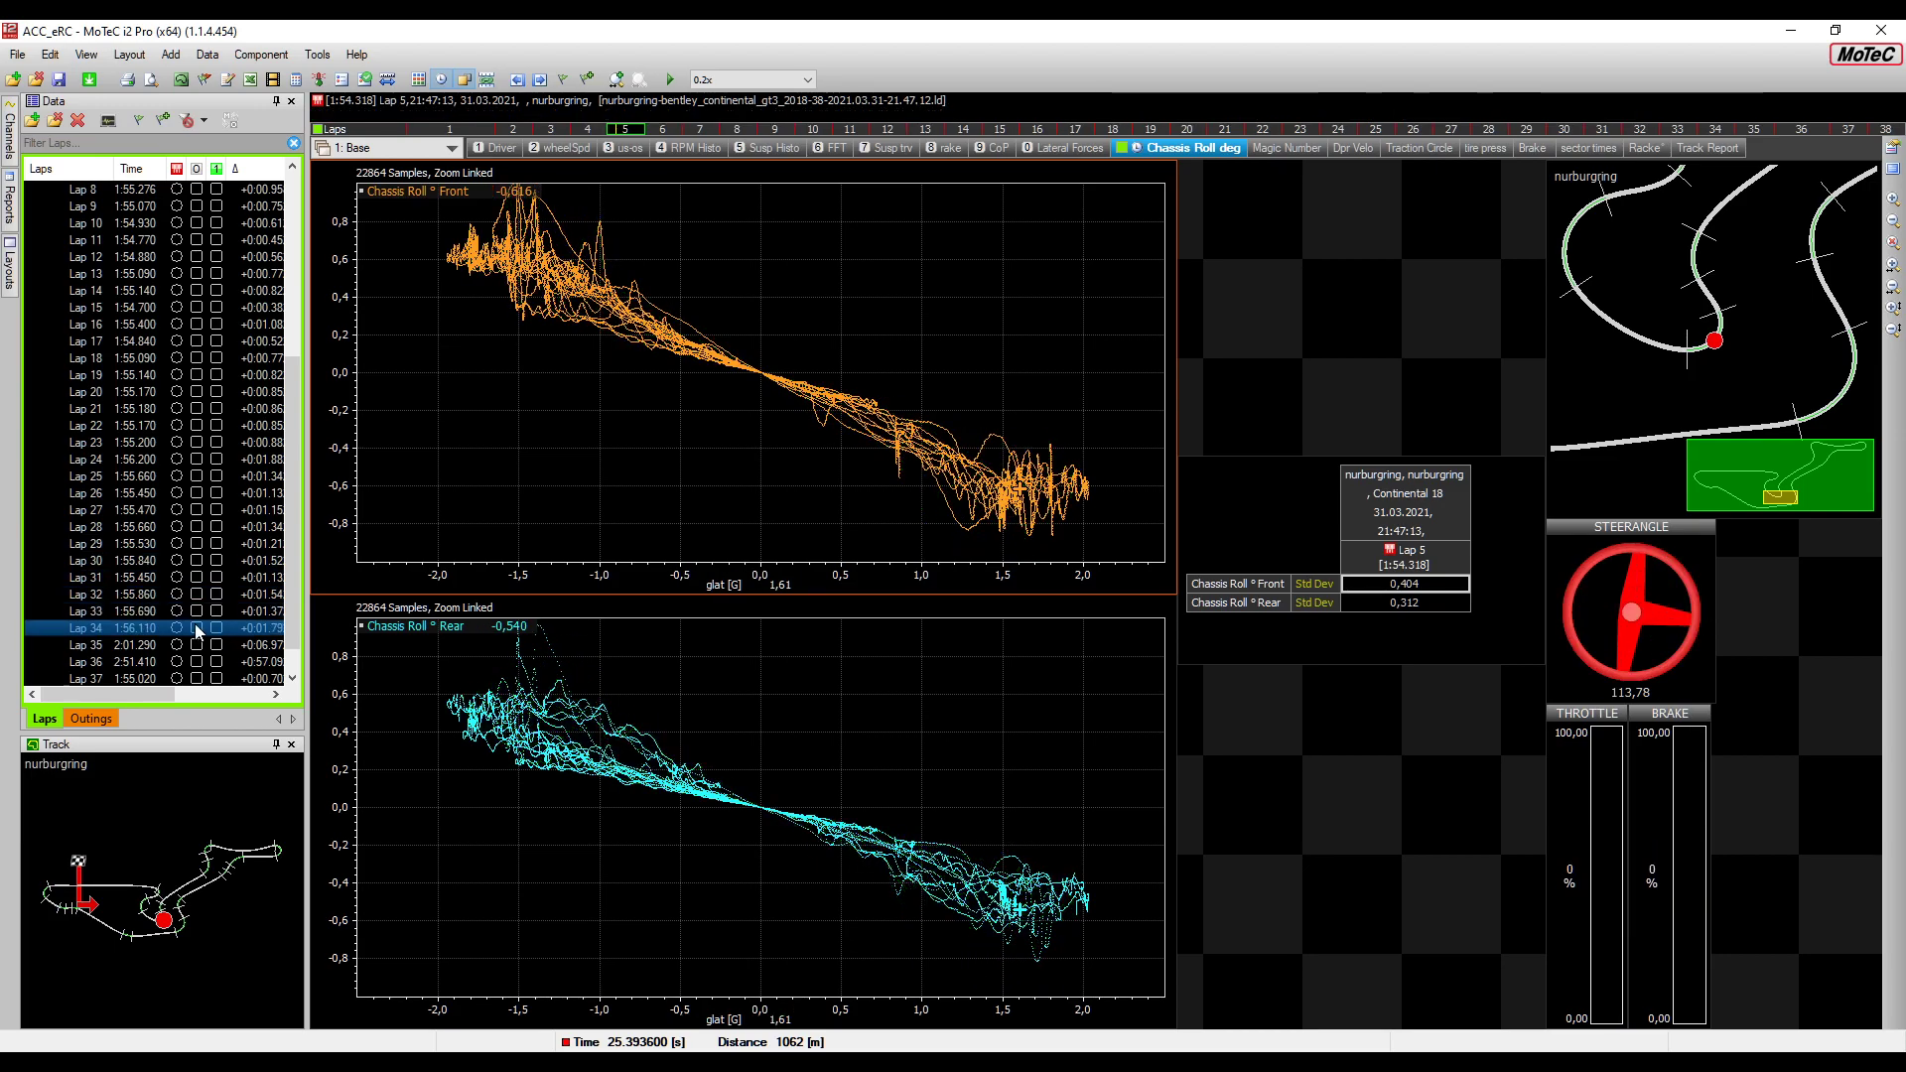
Compare Lap 5 with Lap 34 as the reference lap, examining the positive lateral g end of the rear roll plot, and clear the reference
{"action": "left_click", "coordinate": [196, 628]}
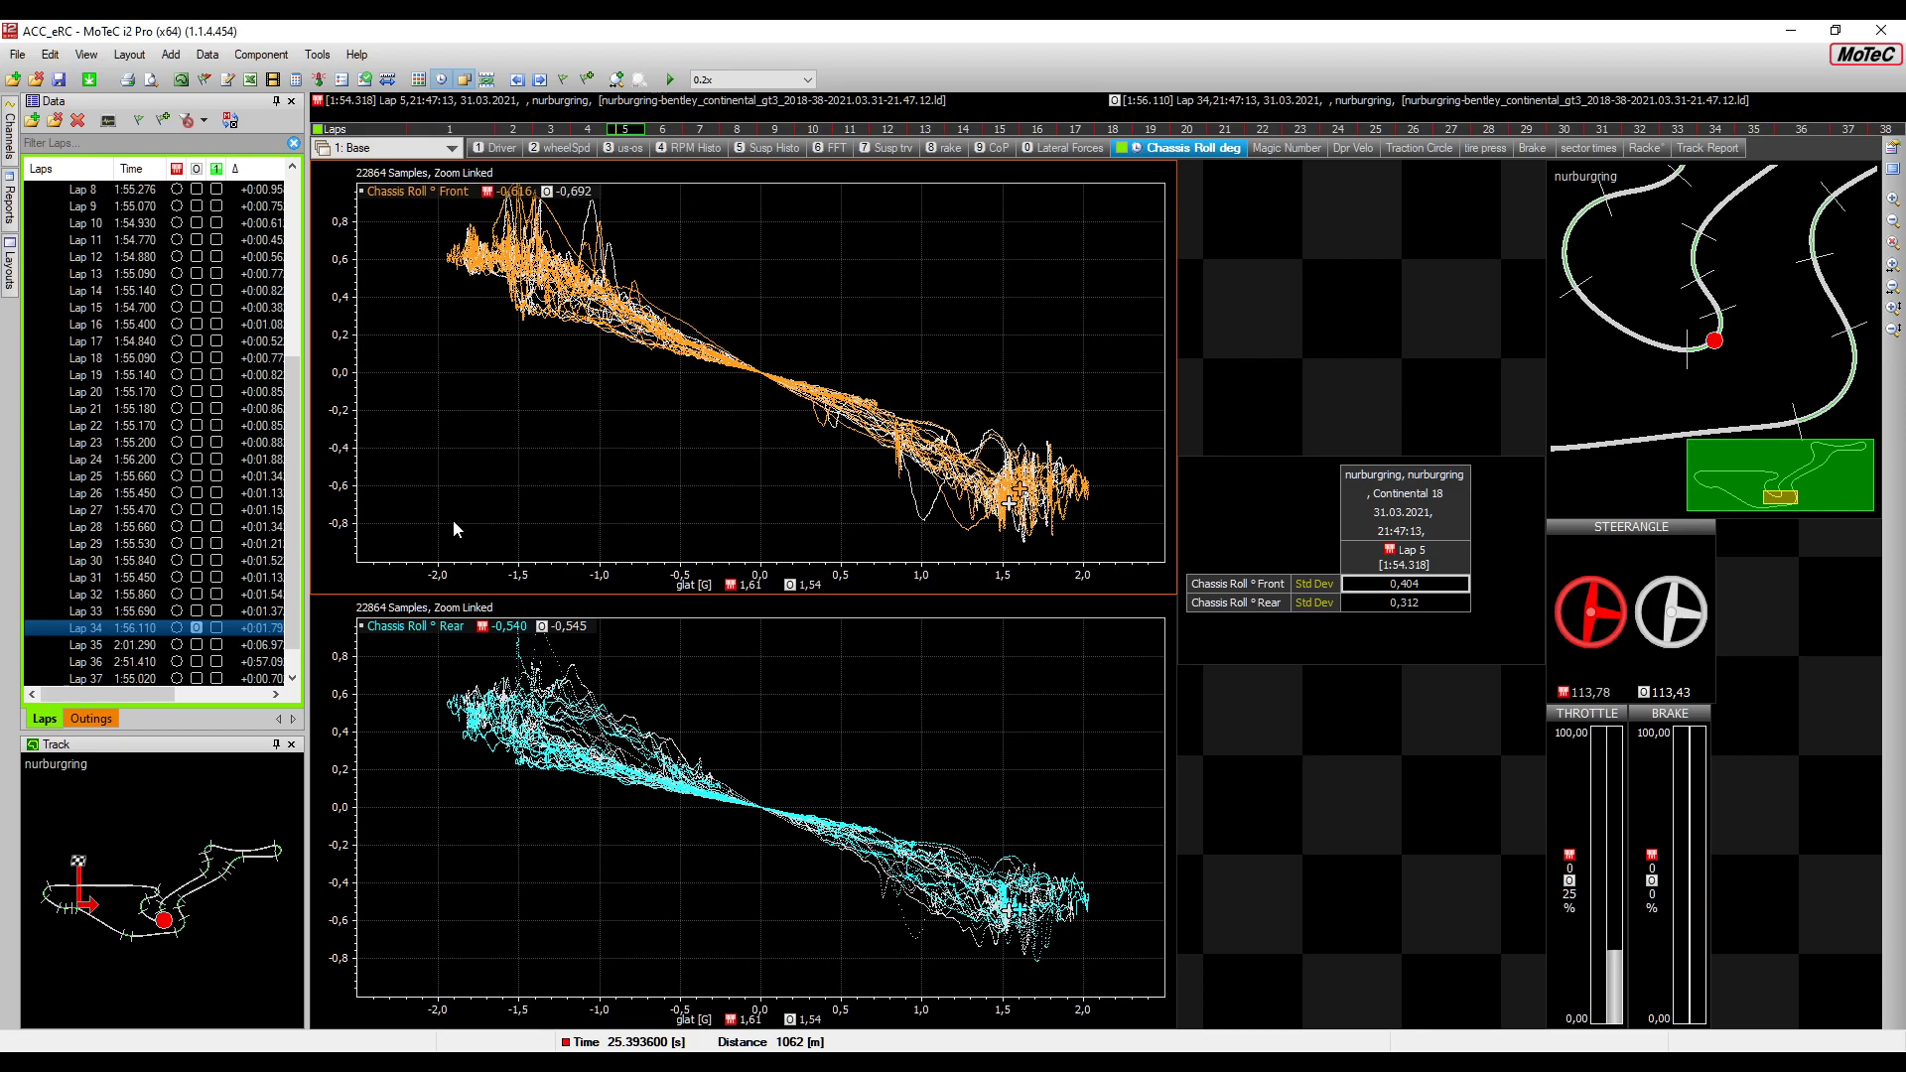
{"action": "scroll", "coordinate": [508, 768], "scroll_direction": "up", "scroll_amount": 1}
{"action": "scroll", "coordinate": [556, 764], "scroll_direction": "up", "scroll_amount": 1}
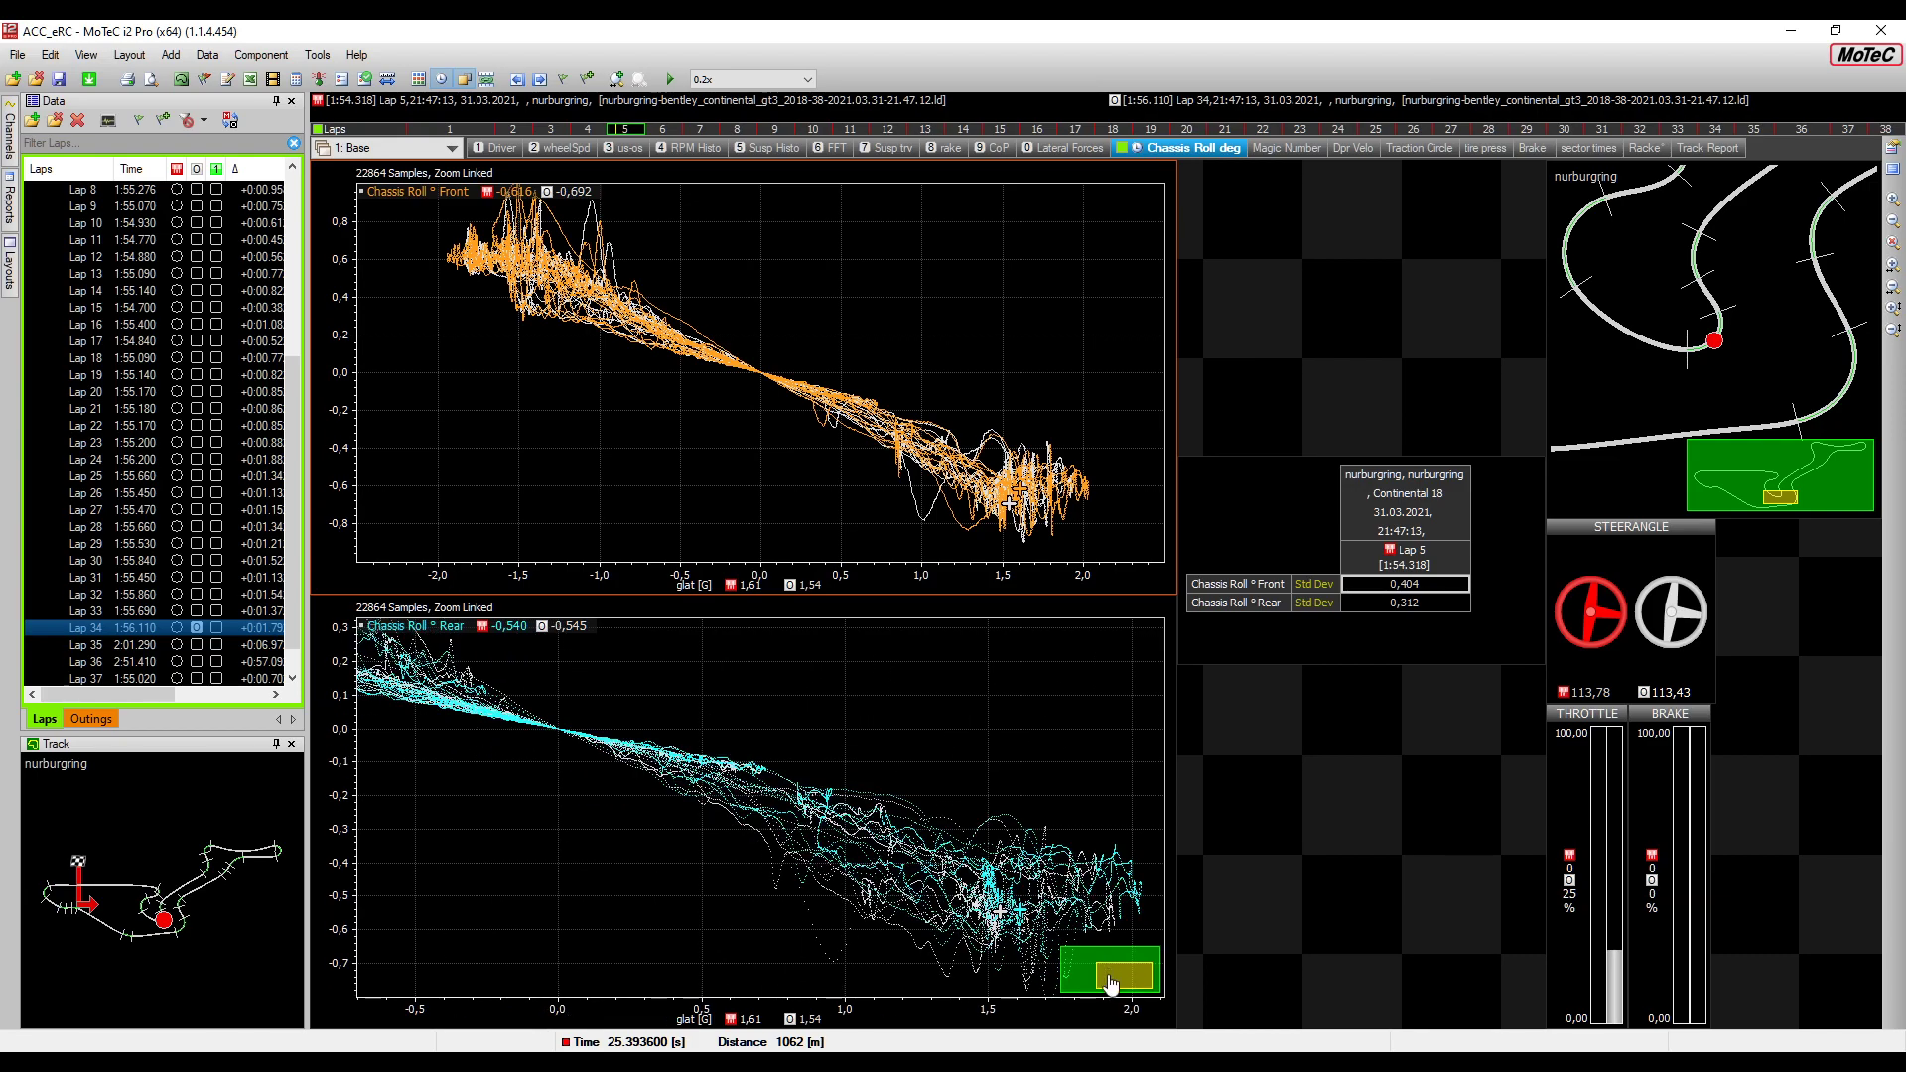
{"action": "left_click_drag", "start_coordinate": [1114, 985], "coordinate": [1143, 990]}
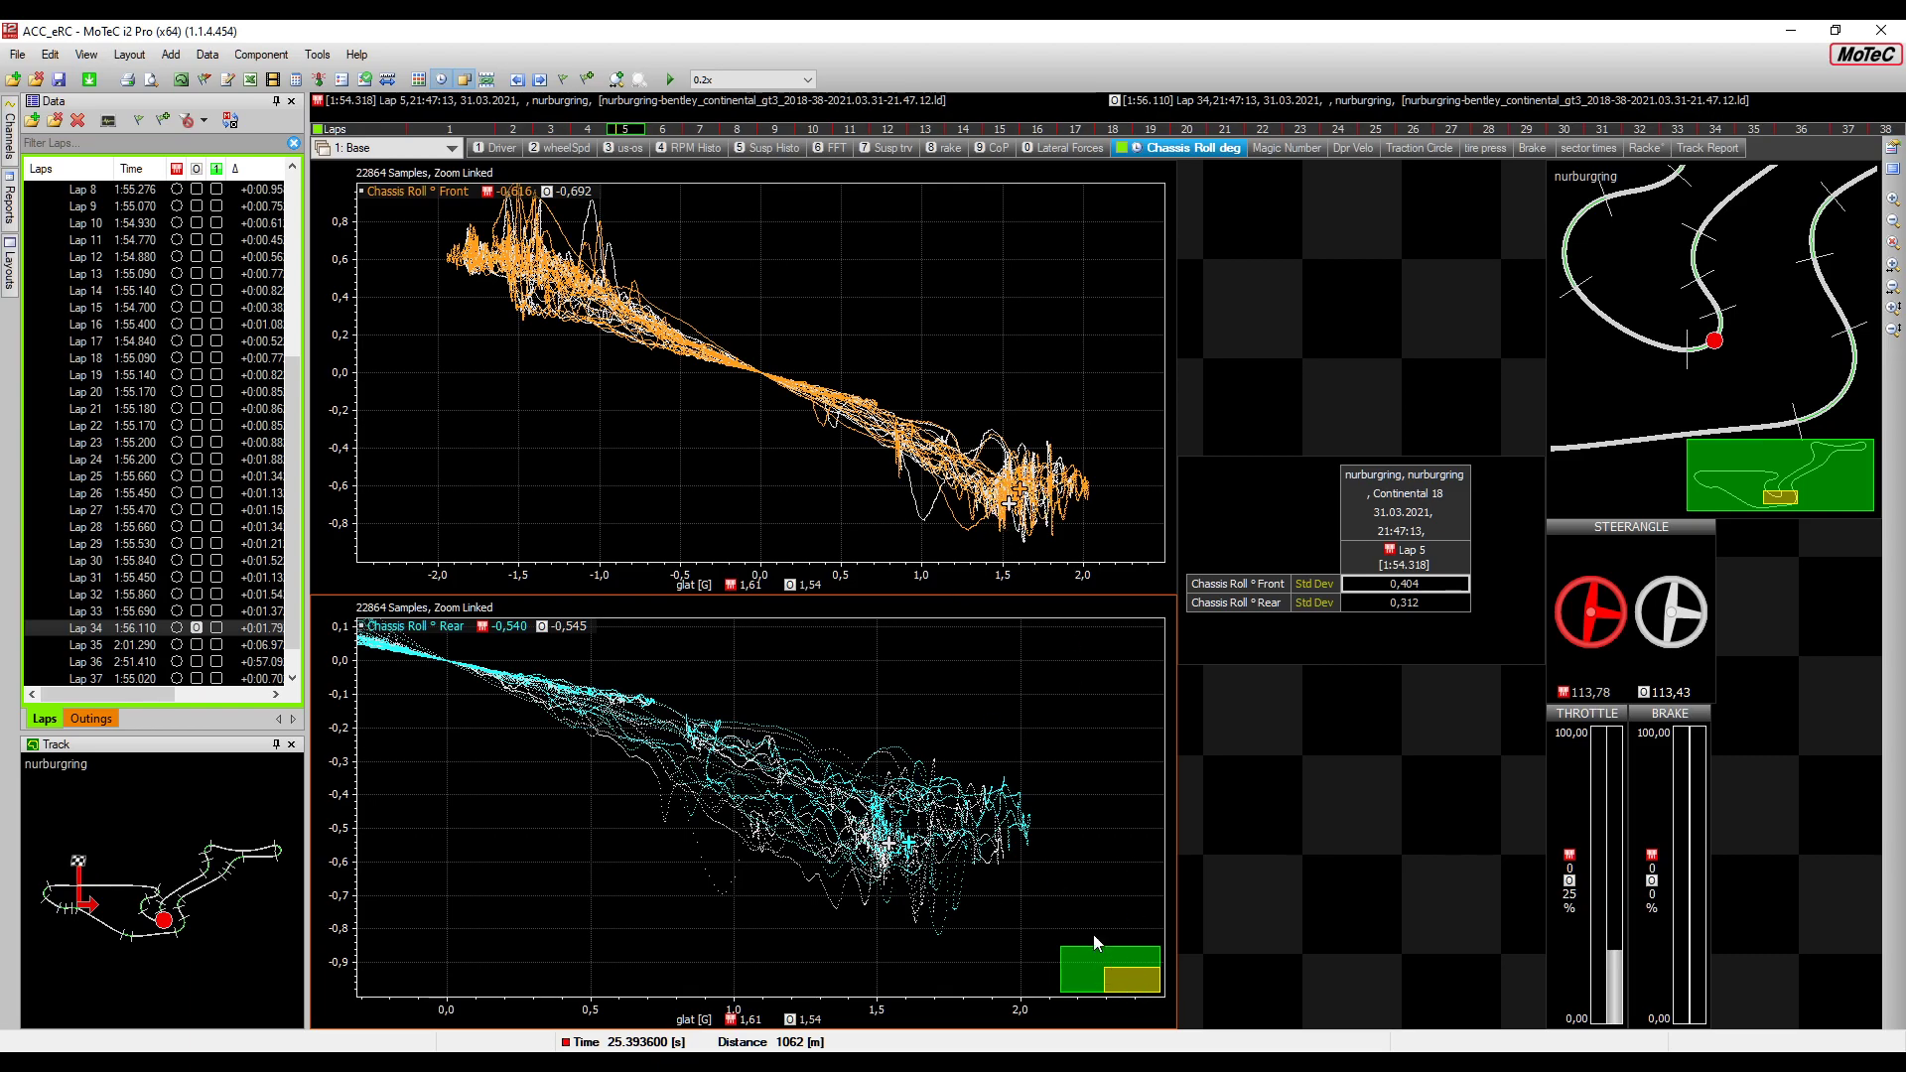
{"action": "left_click_drag", "start_coordinate": [1124, 983], "coordinate": [1168, 1006]}
{"action": "left_click", "coordinate": [196, 628]}
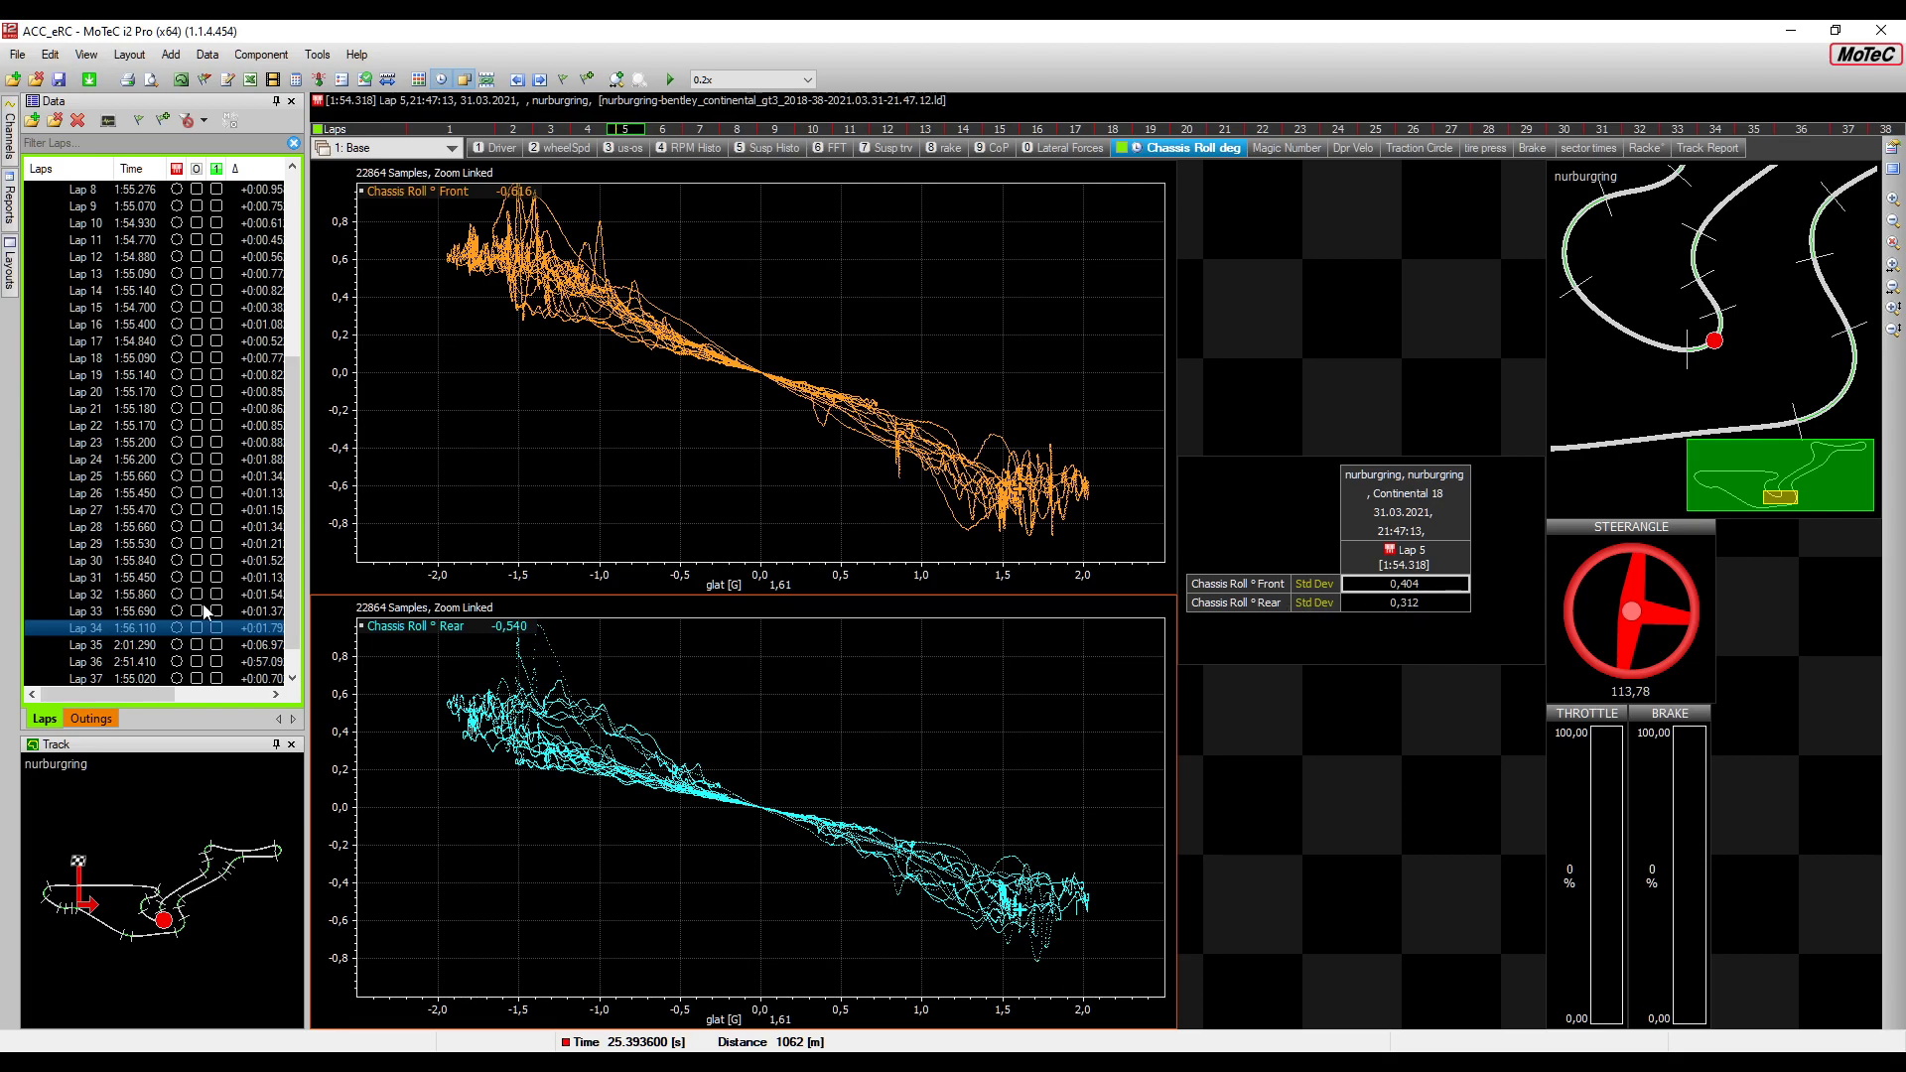
Show the chassis roll plots of Laps 34, 33 and 15 in turn, and return to Lap 5
{"action": "left_click", "coordinate": [178, 629]}
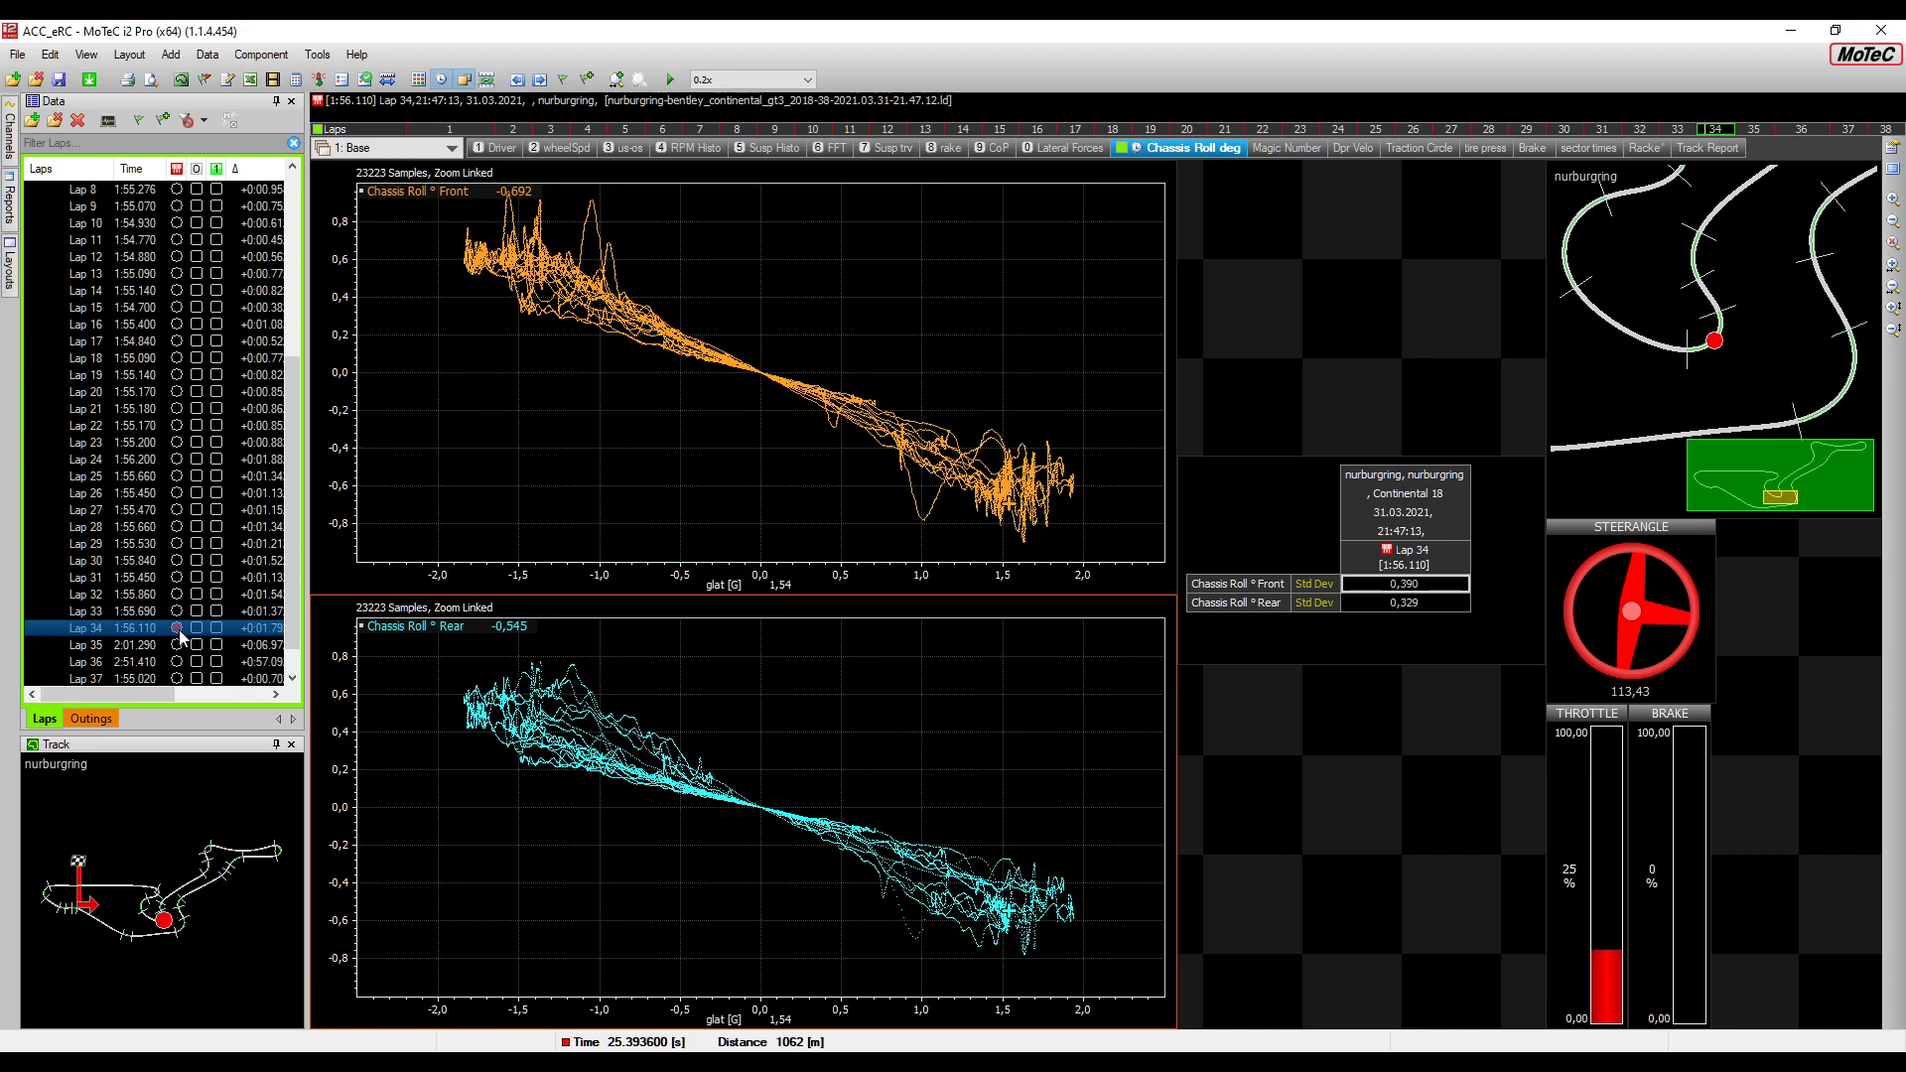
{"action": "left_click", "coordinate": [179, 611]}
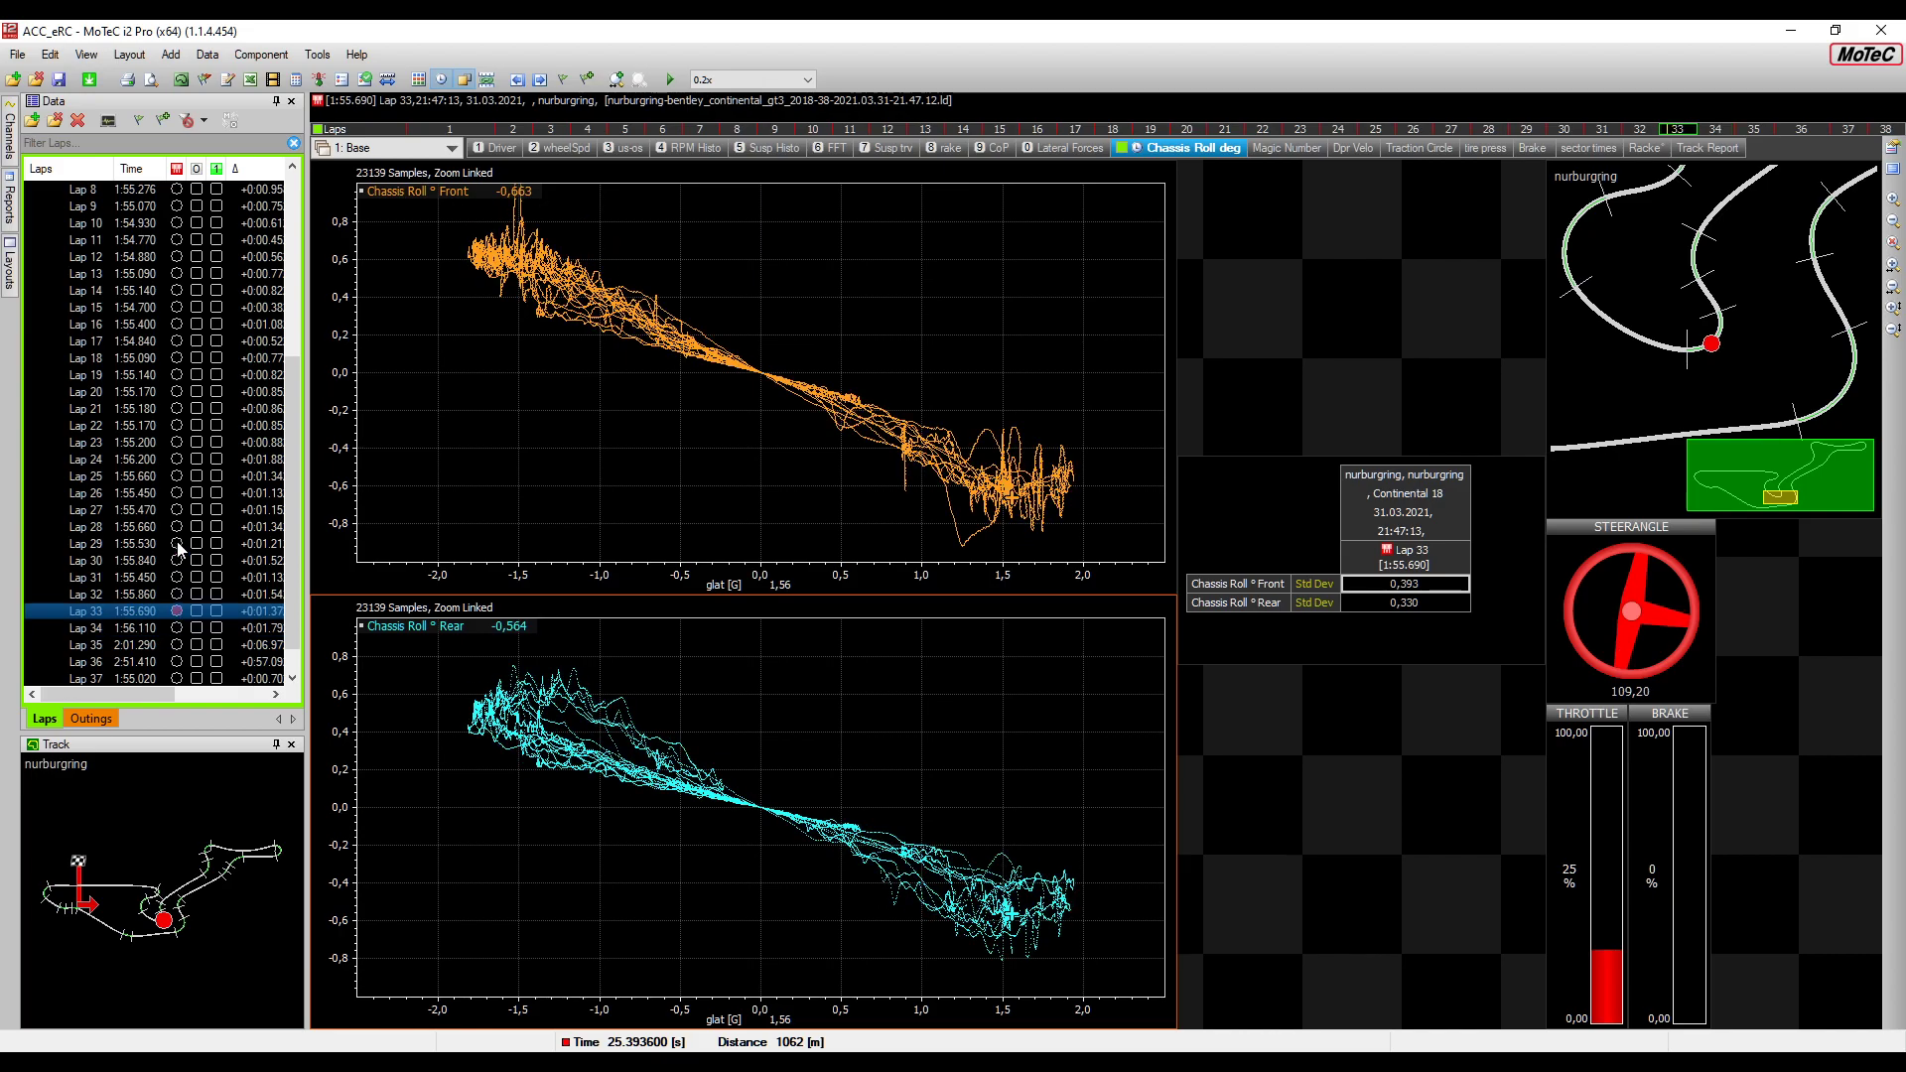
{"action": "scroll", "coordinate": [183, 551], "scroll_direction": "up", "scroll_amount": 3}
{"action": "left_click", "coordinate": [177, 461]}
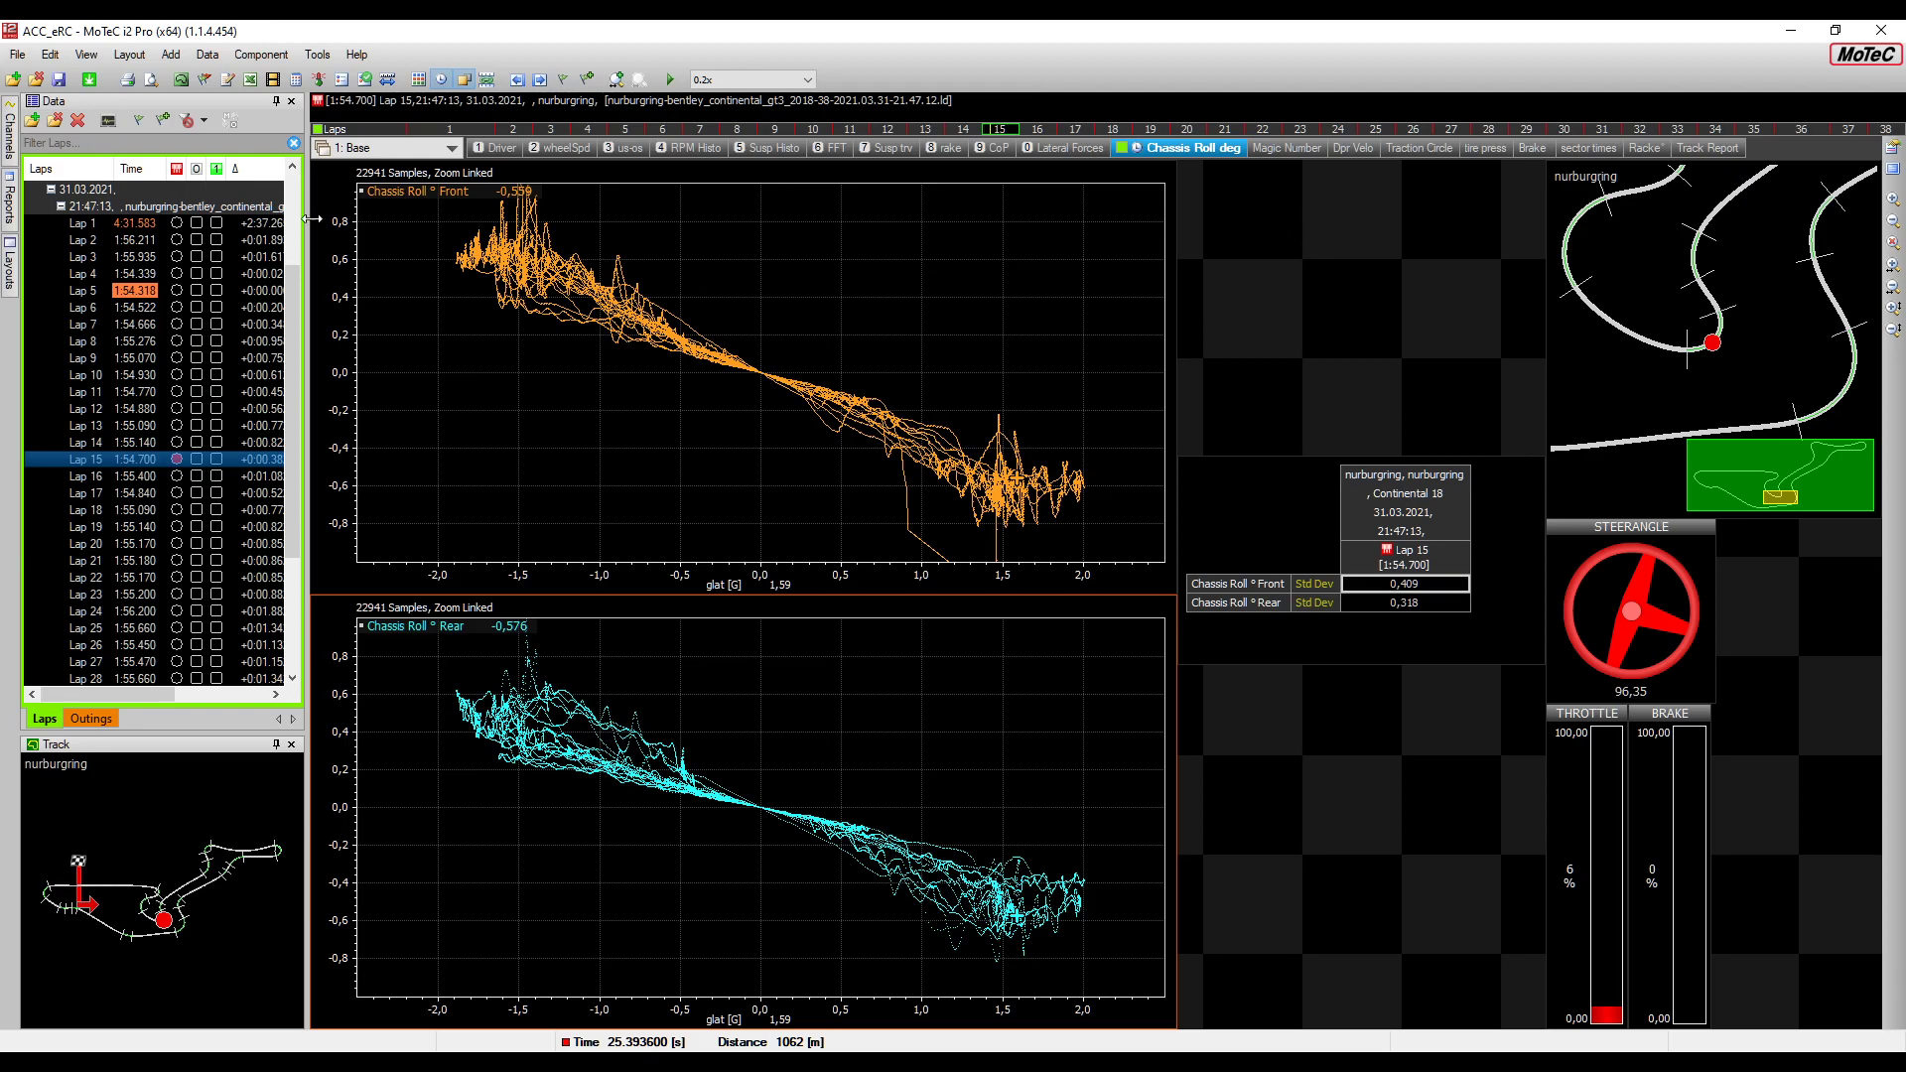
{"action": "left_click", "coordinate": [153, 292]}
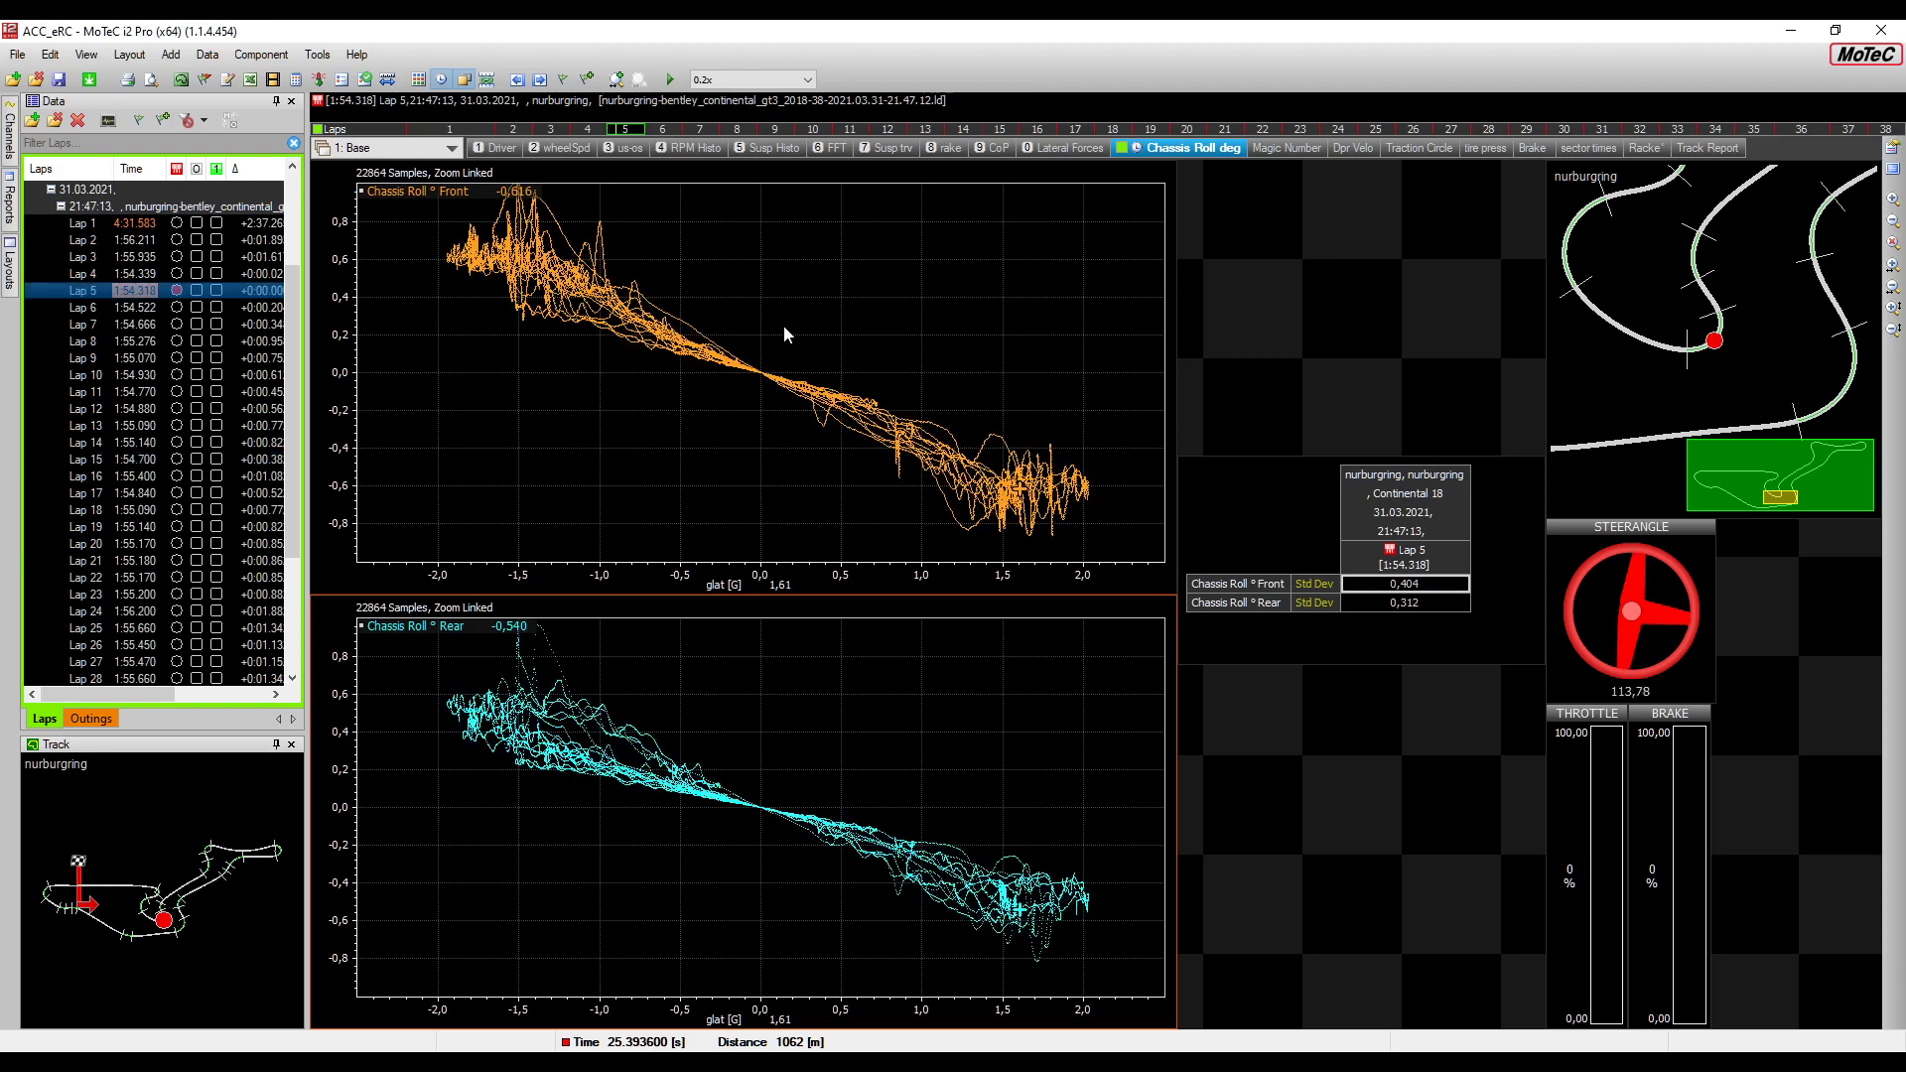
Examine Lap 5 in the Traction Circle worksheet, and show its tyre temperatures and pressures in the tire press worksheet
{"action": "left_click", "coordinate": [1419, 148]}
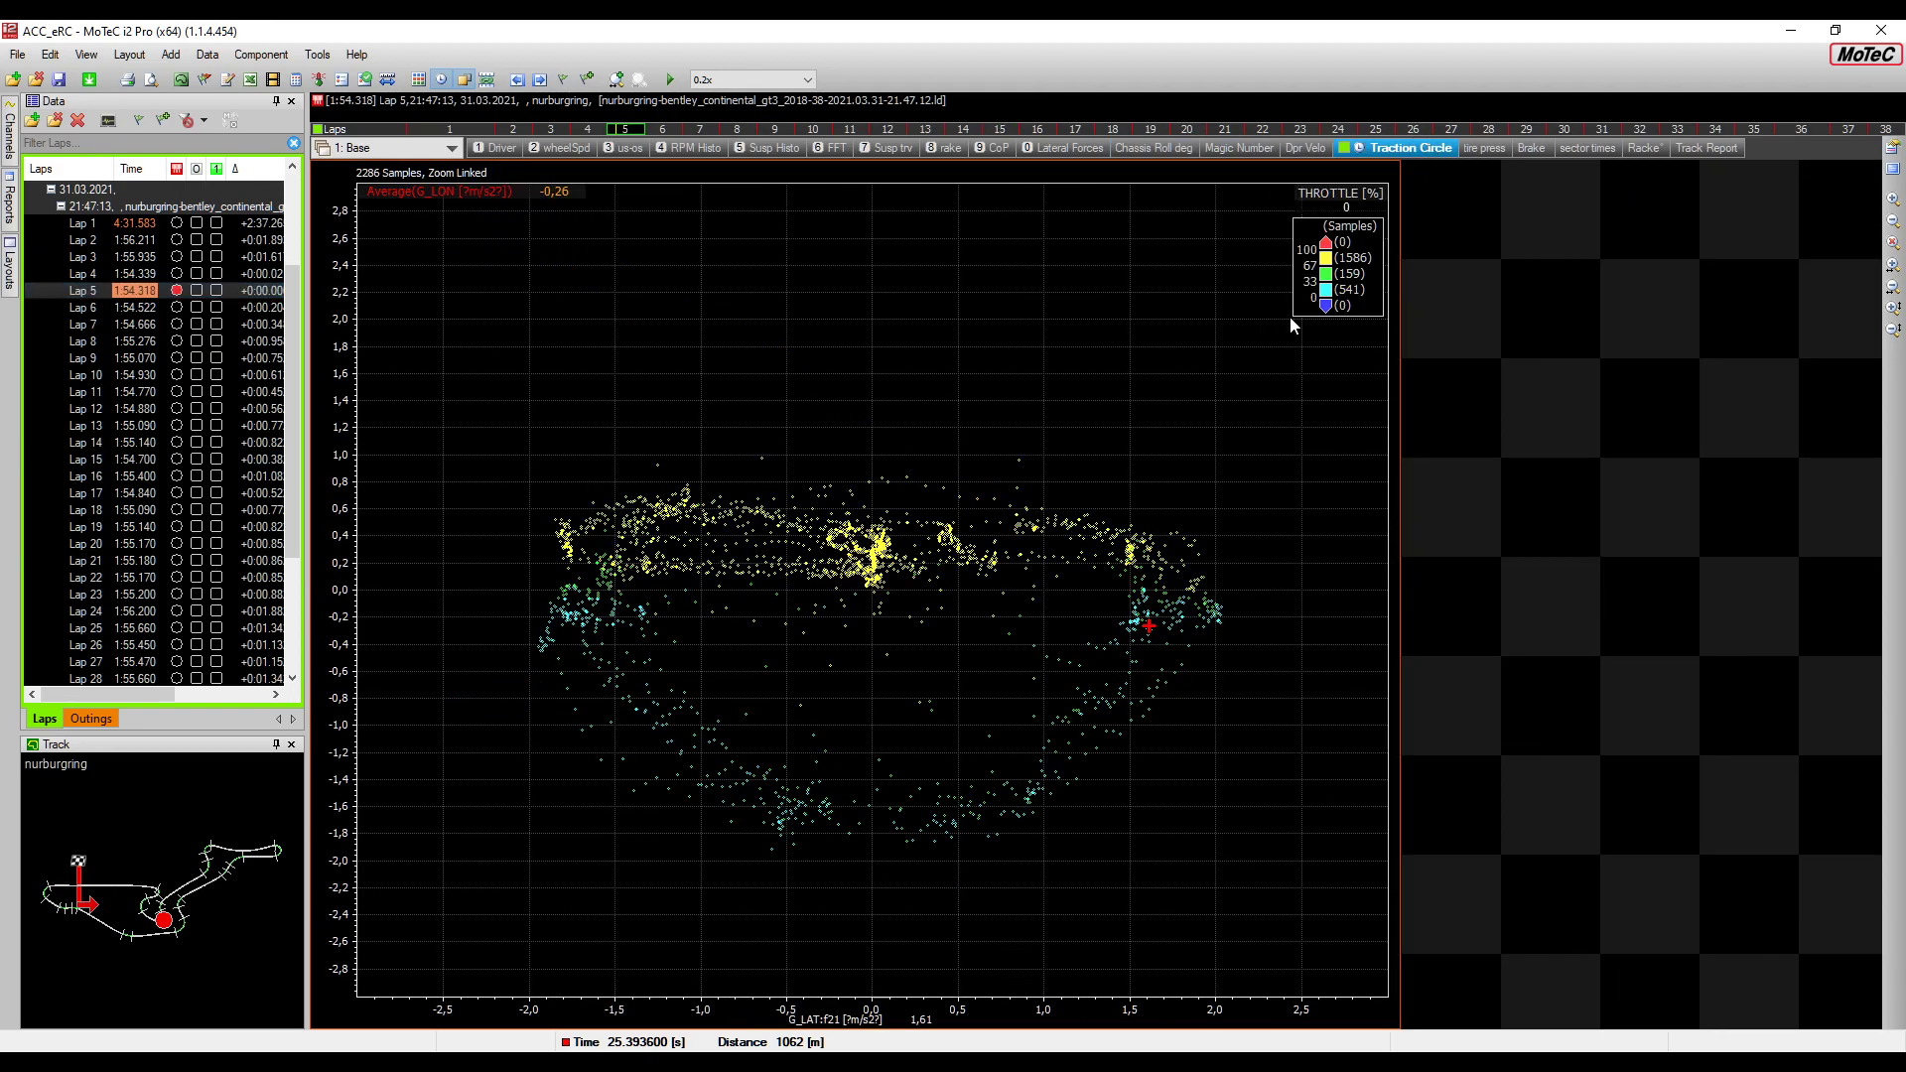
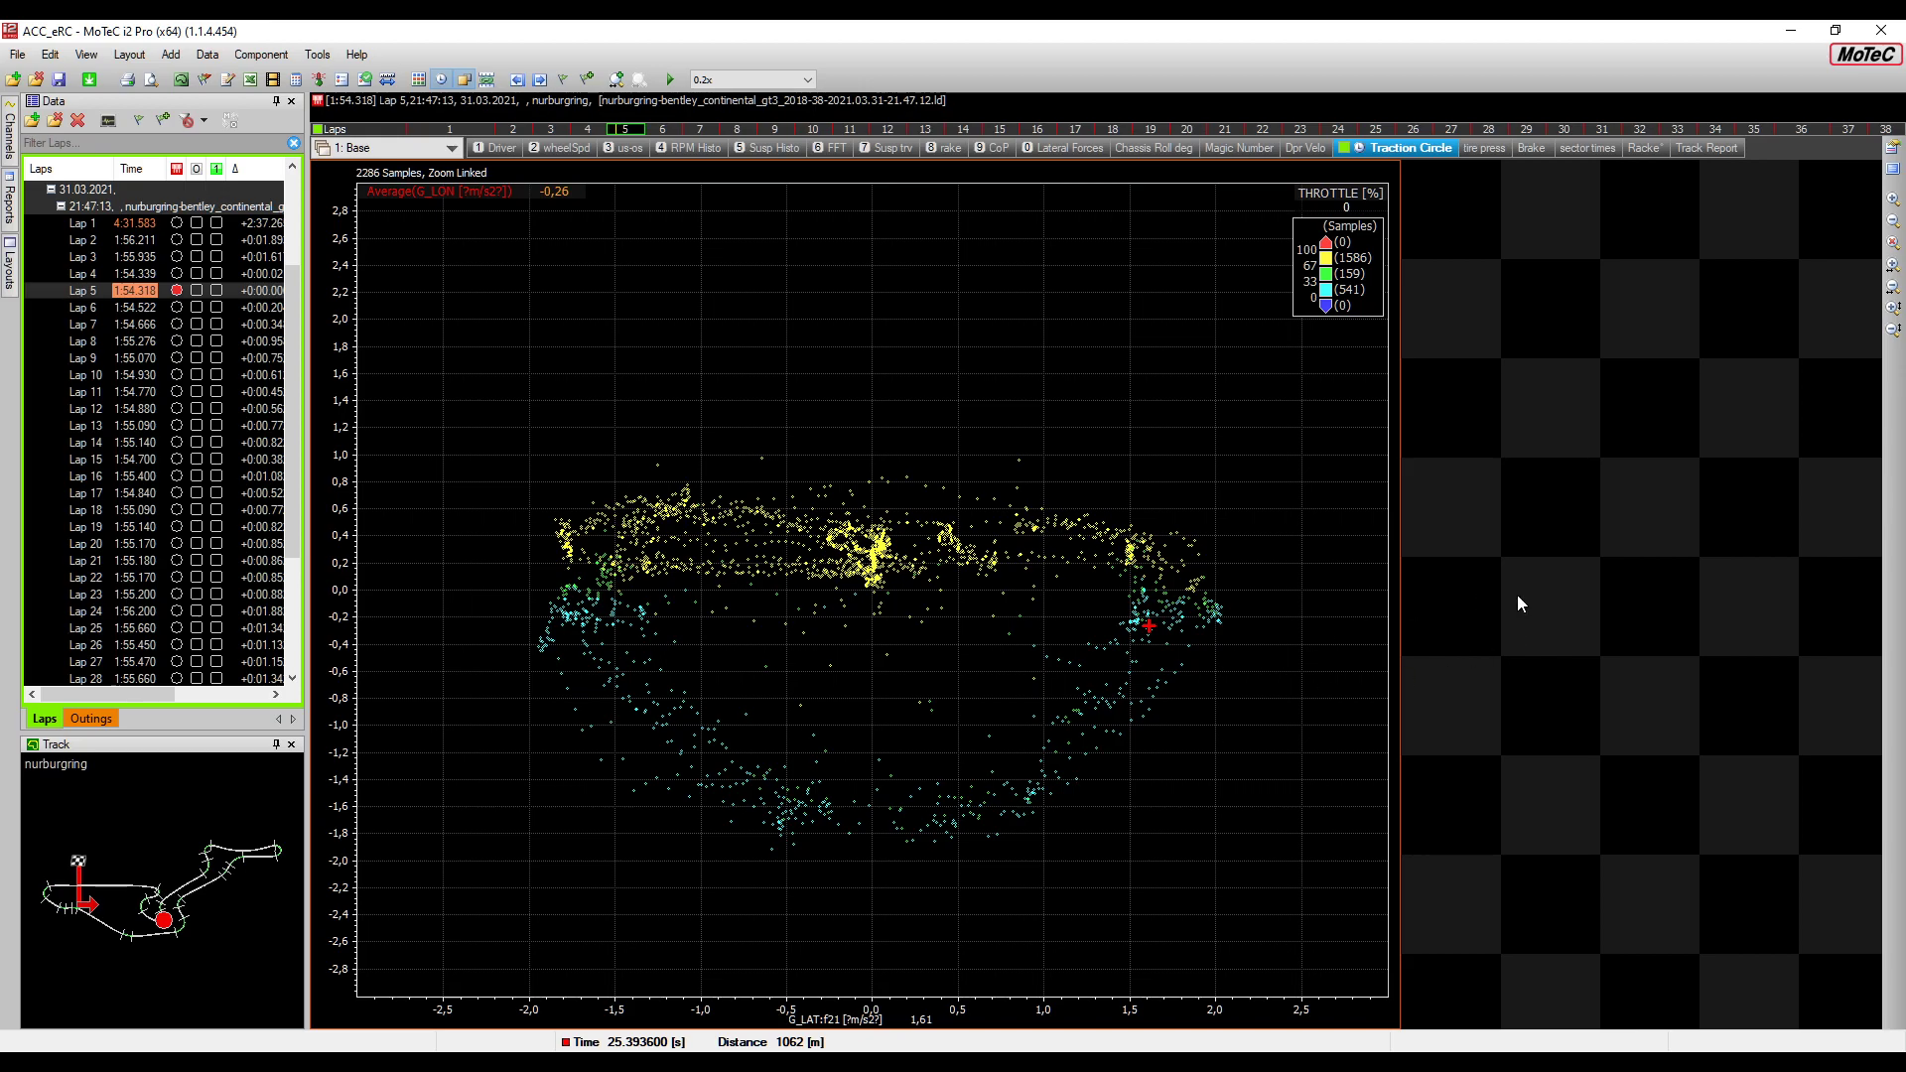
{"action": "left_click", "coordinate": [1494, 148]}
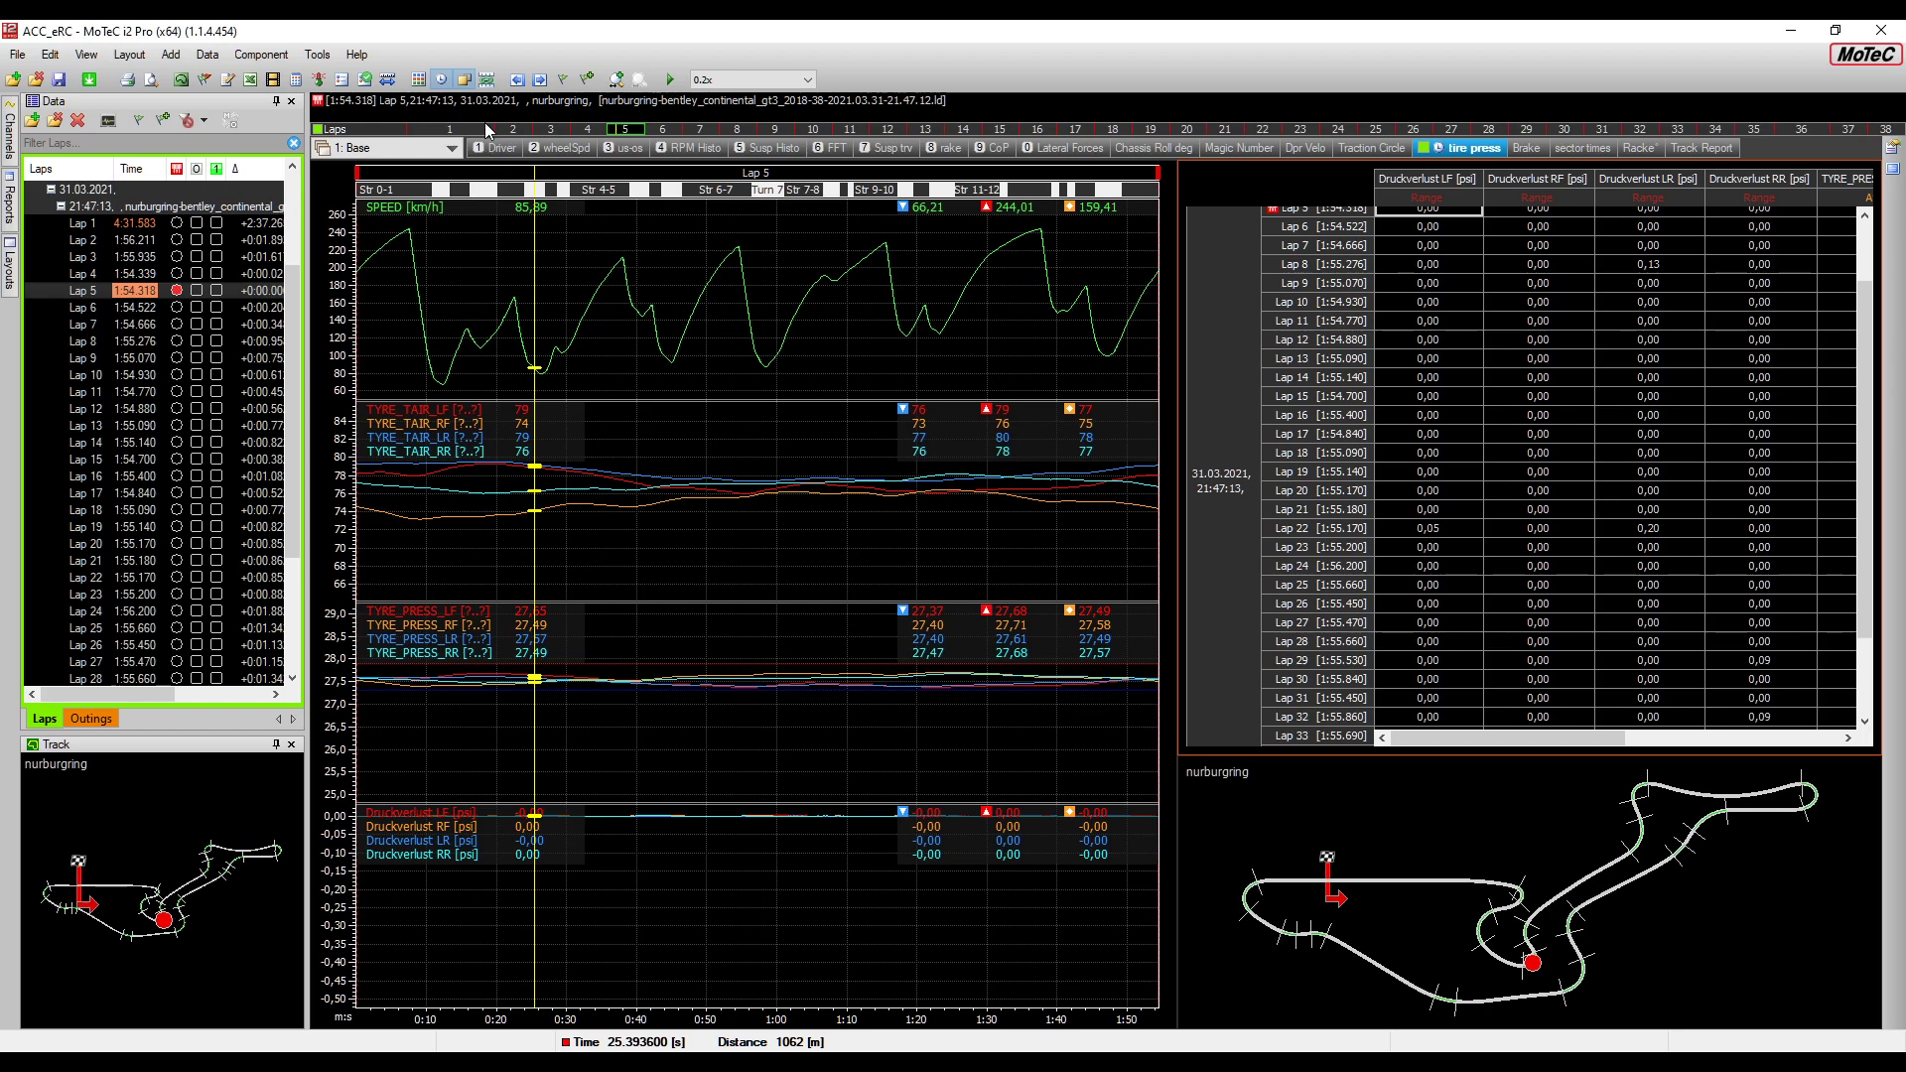
Plot Laps 2 to 9 together in the tyre graphs and examine the per-lap pressure loss table through Lap 38
{"action": "mouse_move", "coordinate": [486, 129]}
{"action": "left_mouse_down"}
{"action": "mouse_move", "coordinate": [467, 135]}
{"action": "mouse_move", "coordinate": [787, 134]}
{"action": "left_mouse_up"}
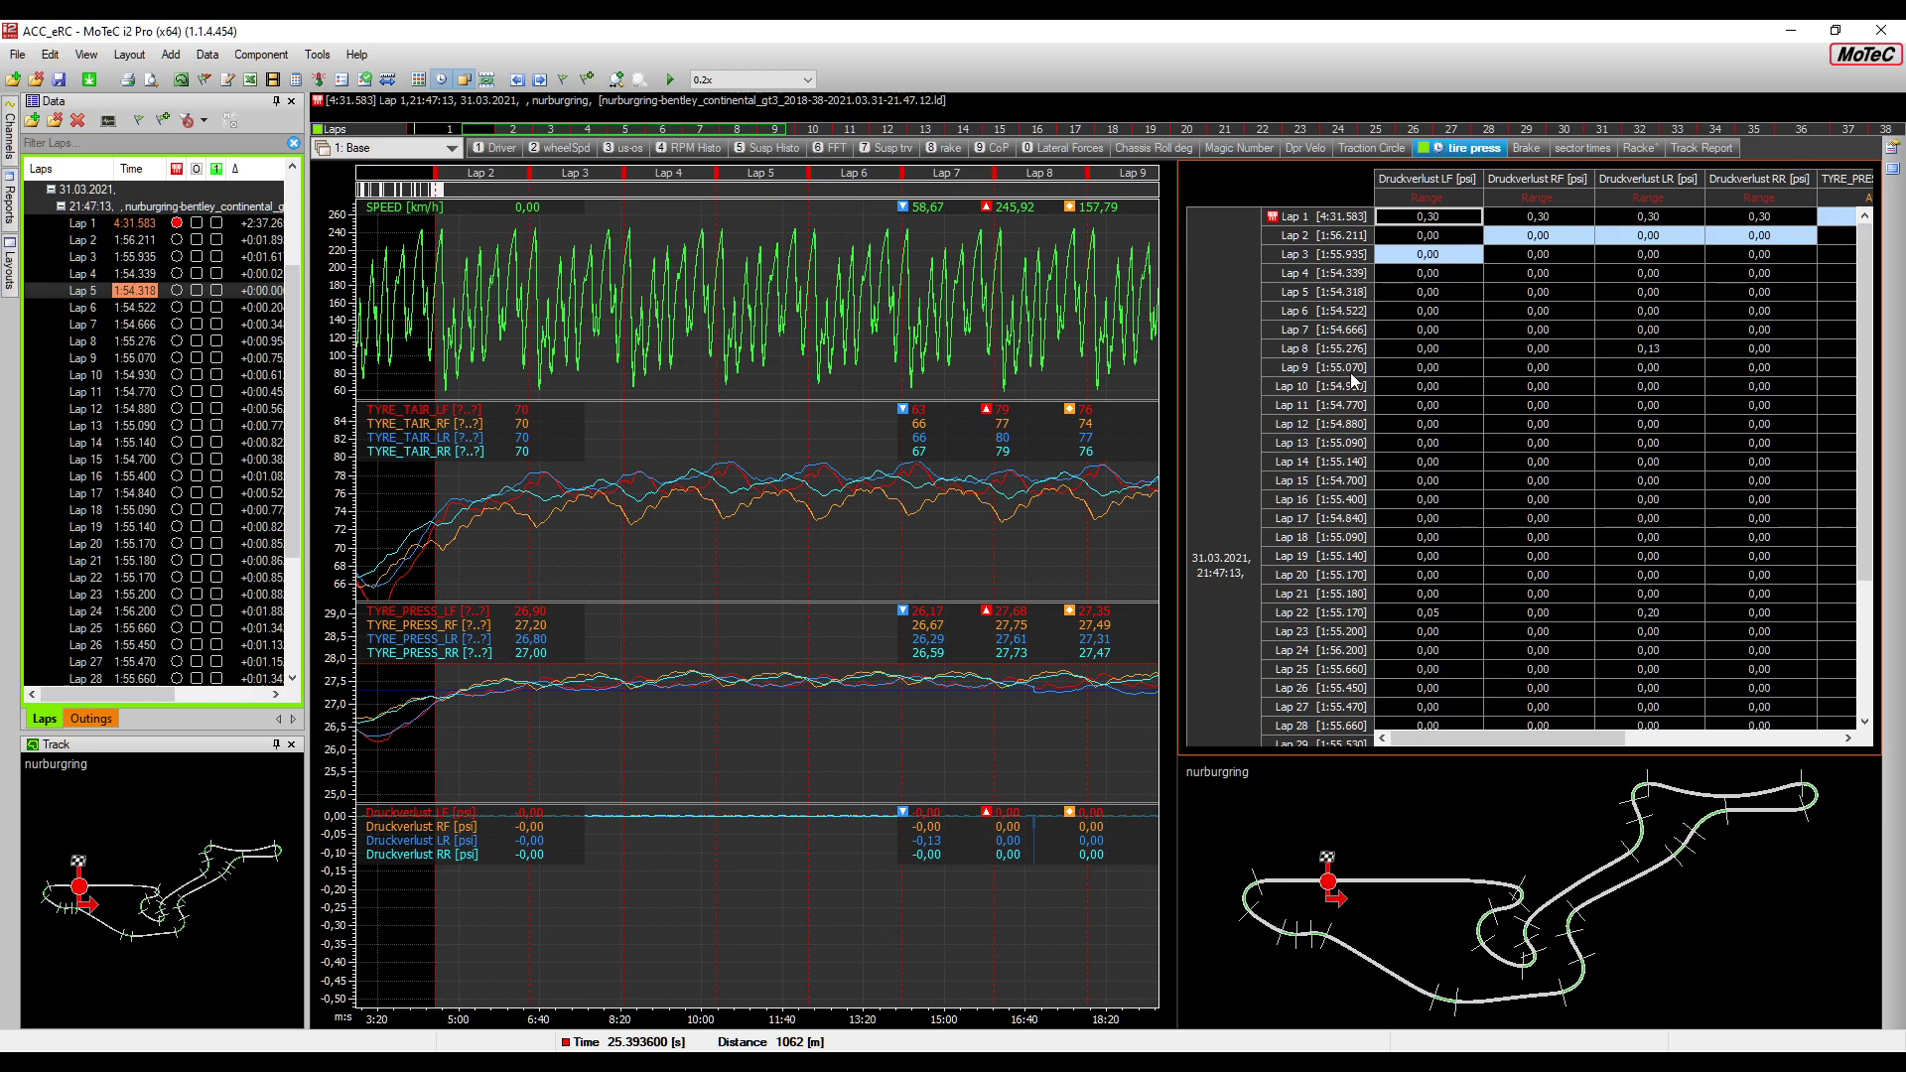
{"action": "left_click", "coordinate": [1430, 369]}
{"action": "left_click", "coordinate": [1645, 349]}
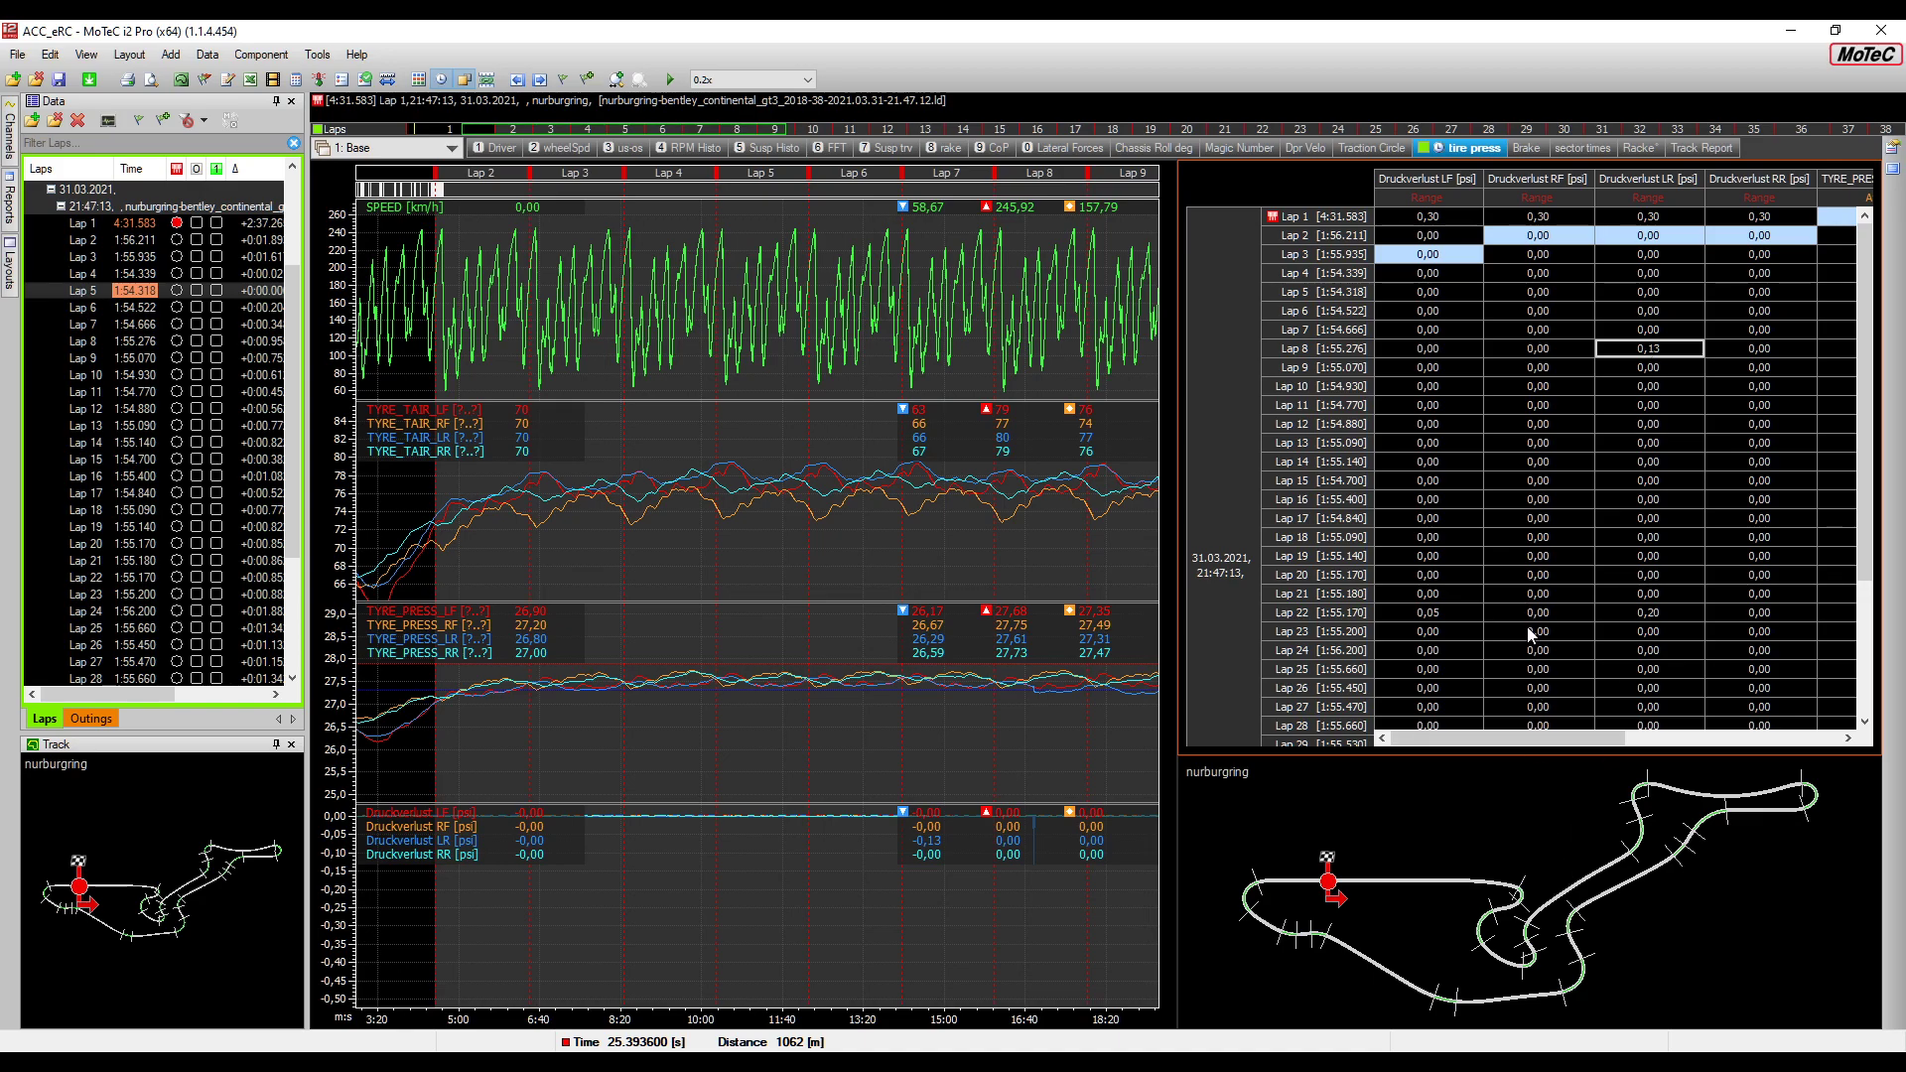
{"action": "scroll", "coordinate": [1530, 636], "scroll_direction": "down", "scroll_amount": 4}
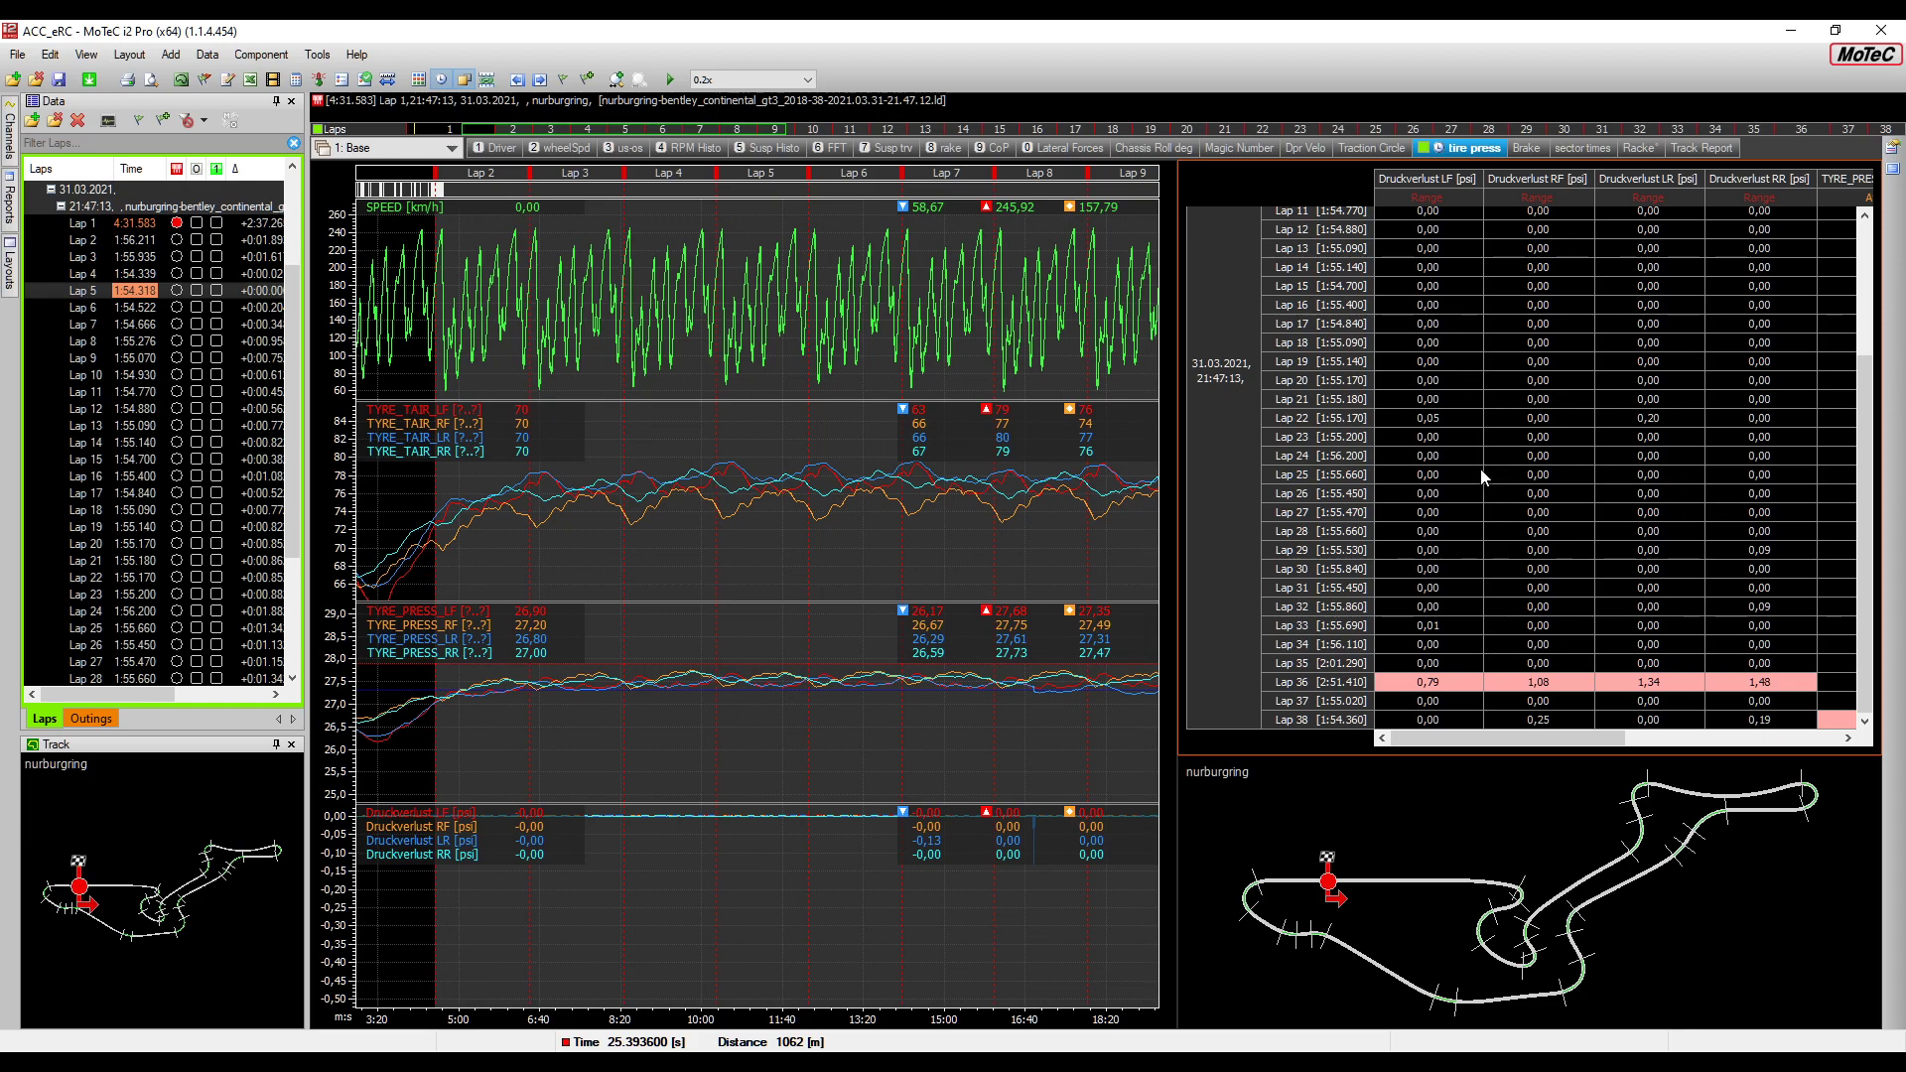
{"action": "right_click", "coordinate": [1458, 395]}
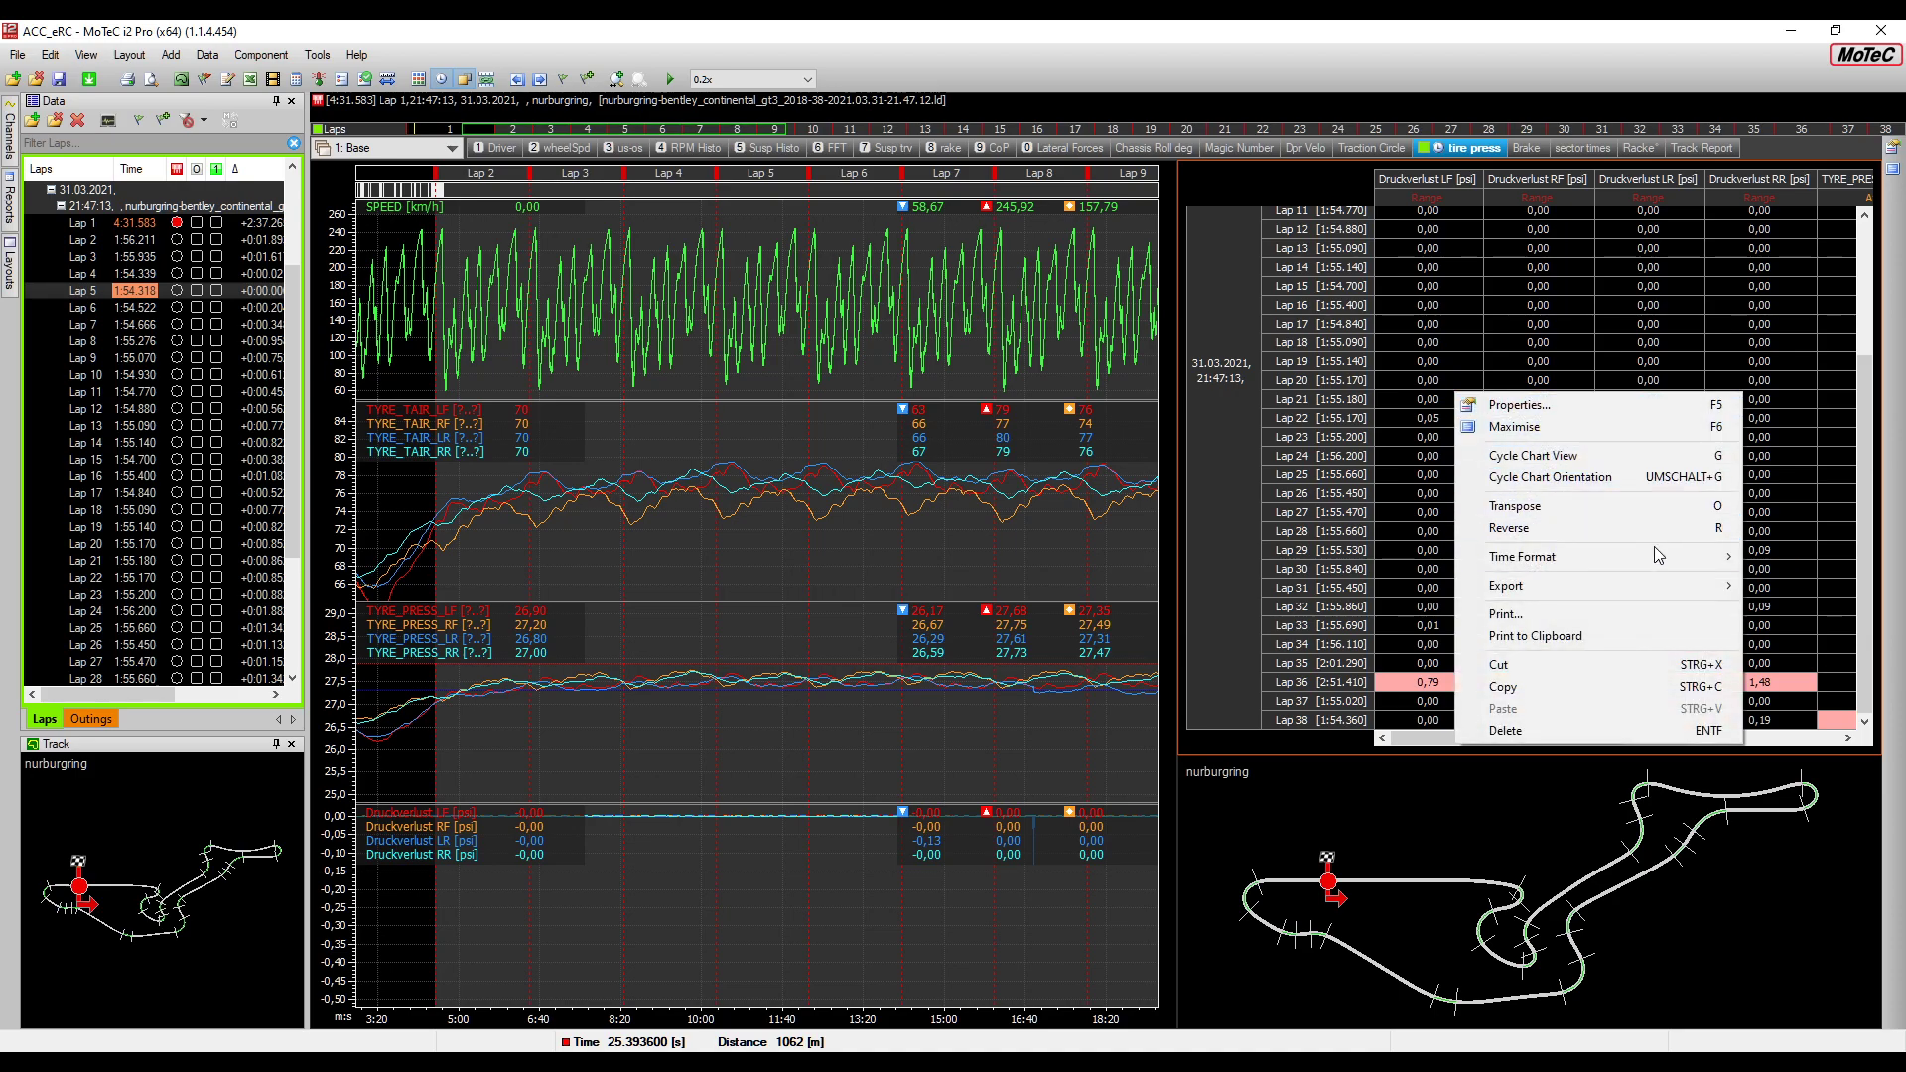
{"action": "mouse_move", "coordinate": [1647, 594]}
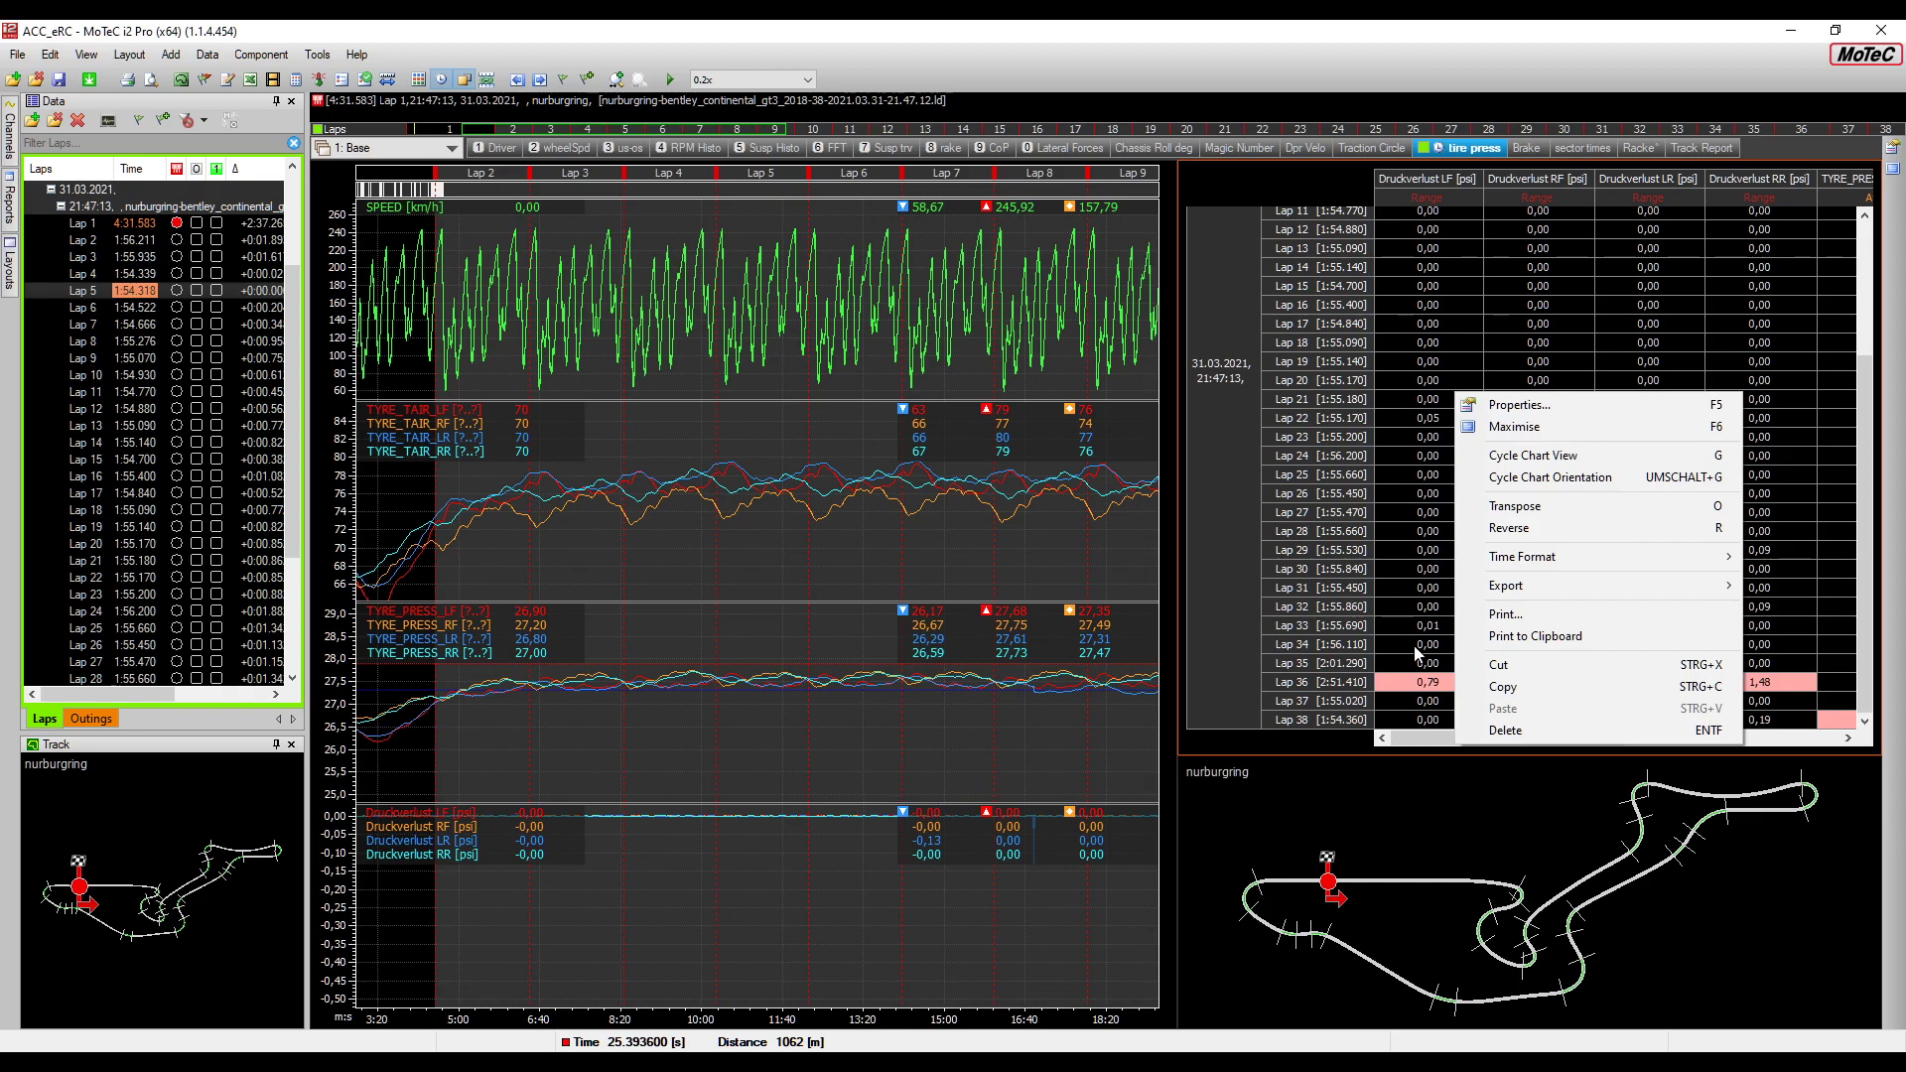
{"action": "left_click", "coordinate": [1427, 736]}
Examine the average tyre pressures per lap in the table, and return to the pressure loss columns
{"action": "left_click_drag", "start_coordinate": [1424, 735], "coordinate": [1642, 737]}
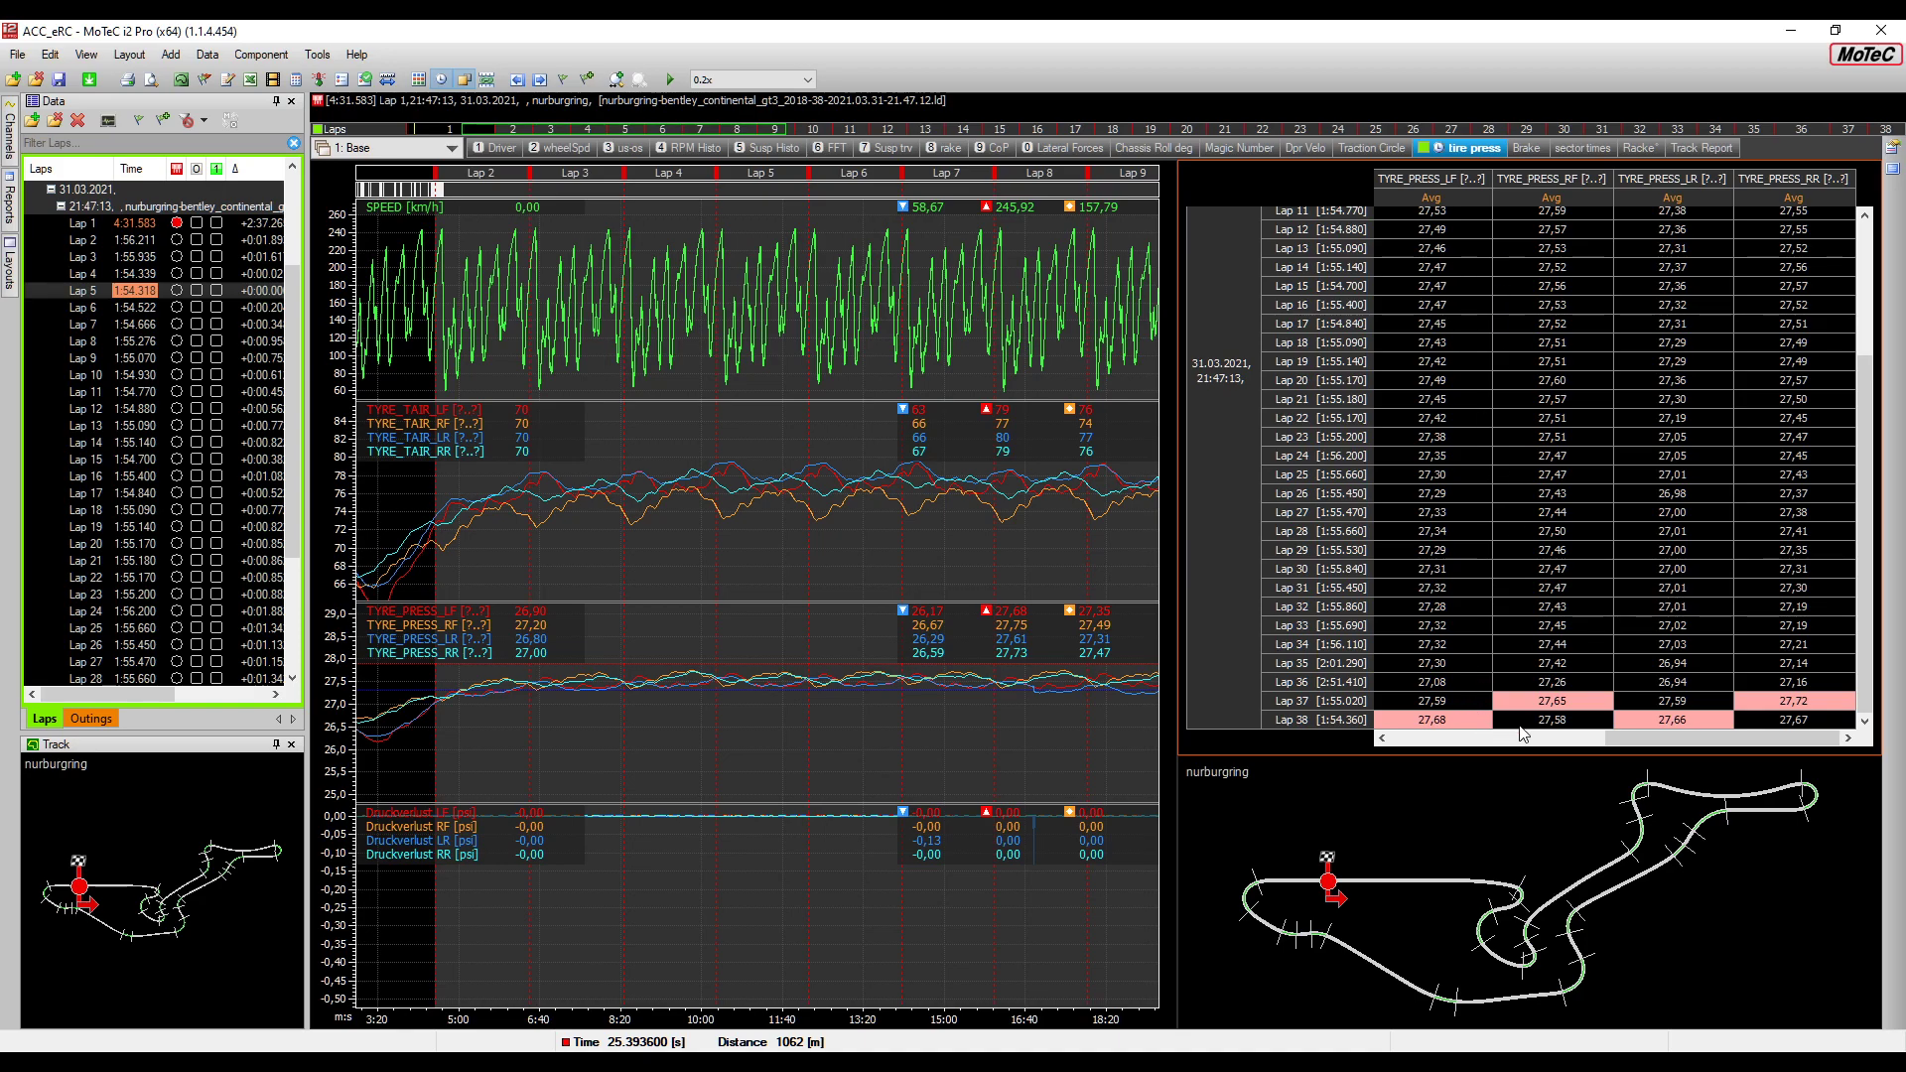
{"action": "scroll", "coordinate": [1578, 541], "scroll_direction": "up", "scroll_amount": 1}
{"action": "scroll", "coordinate": [1592, 544], "scroll_direction": "up", "scroll_amount": 4}
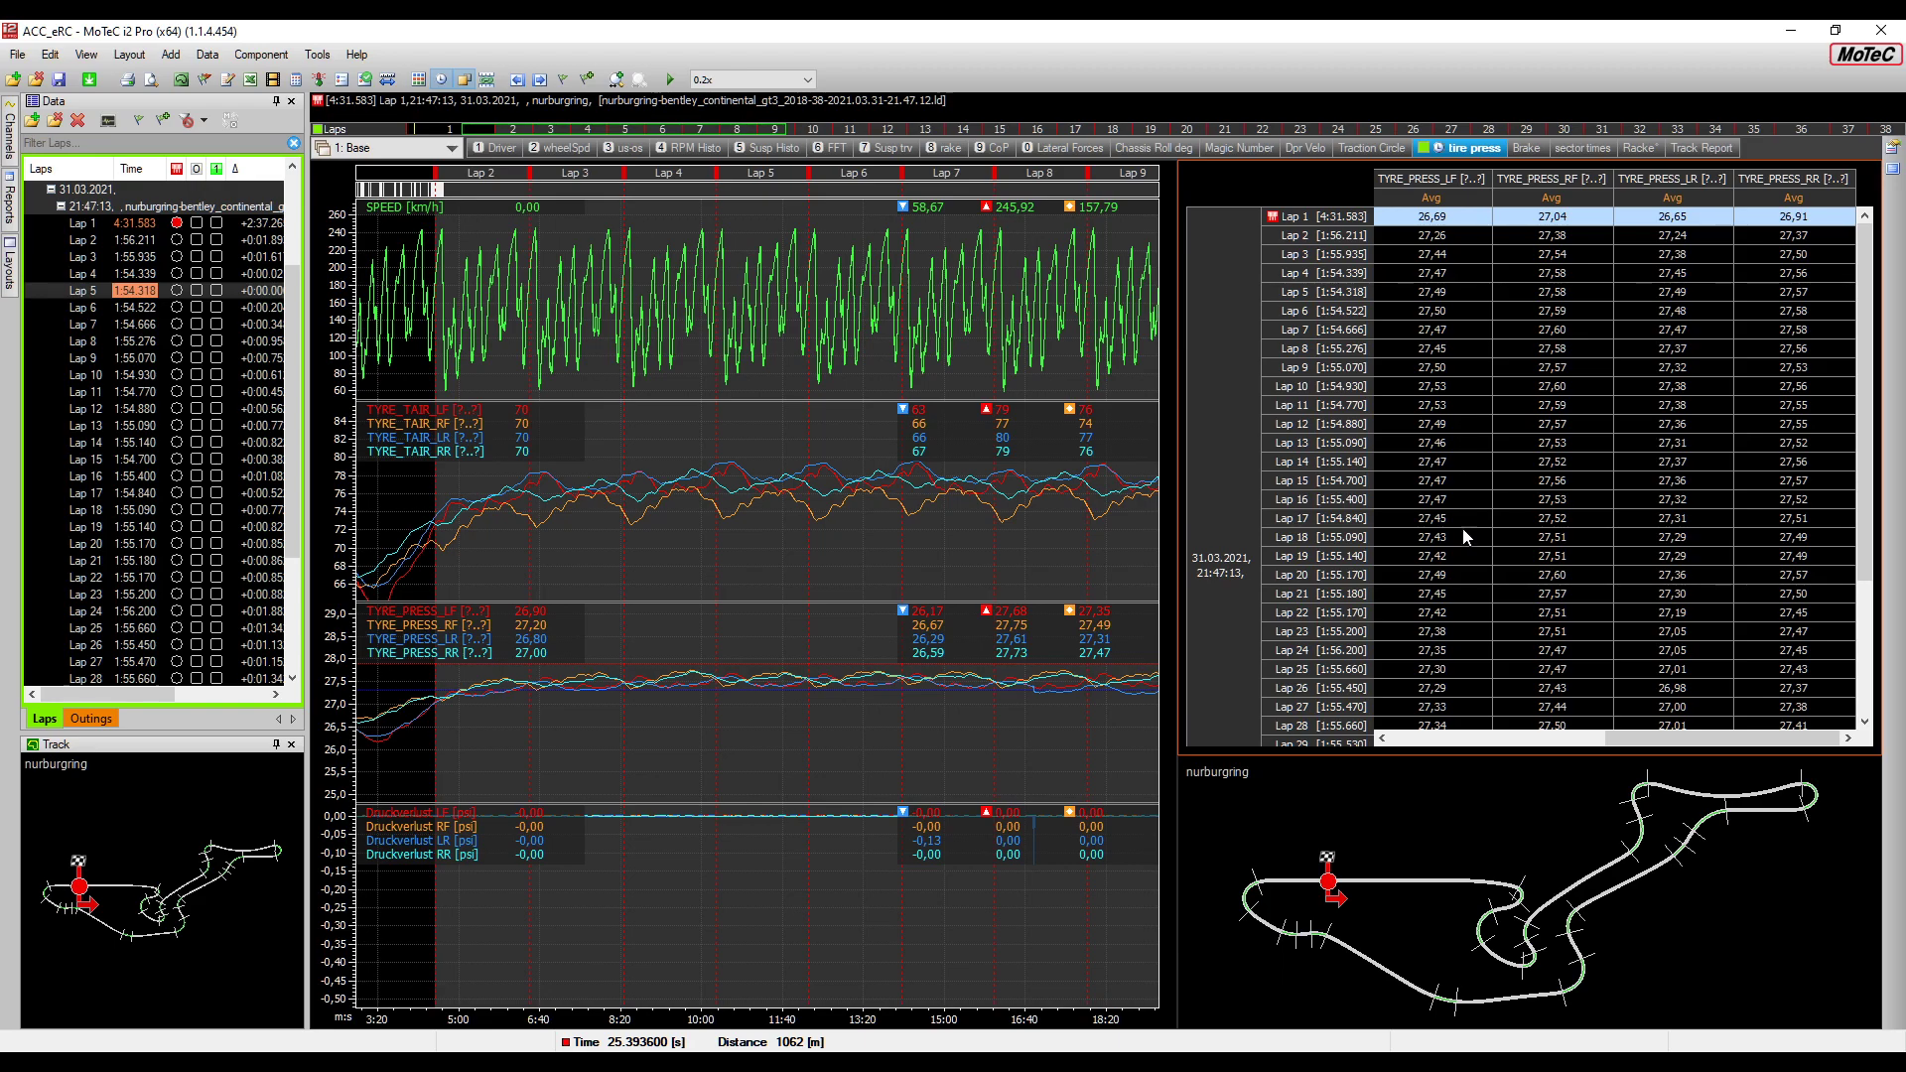
{"action": "left_click_drag", "start_coordinate": [1670, 739], "coordinate": [1434, 742]}
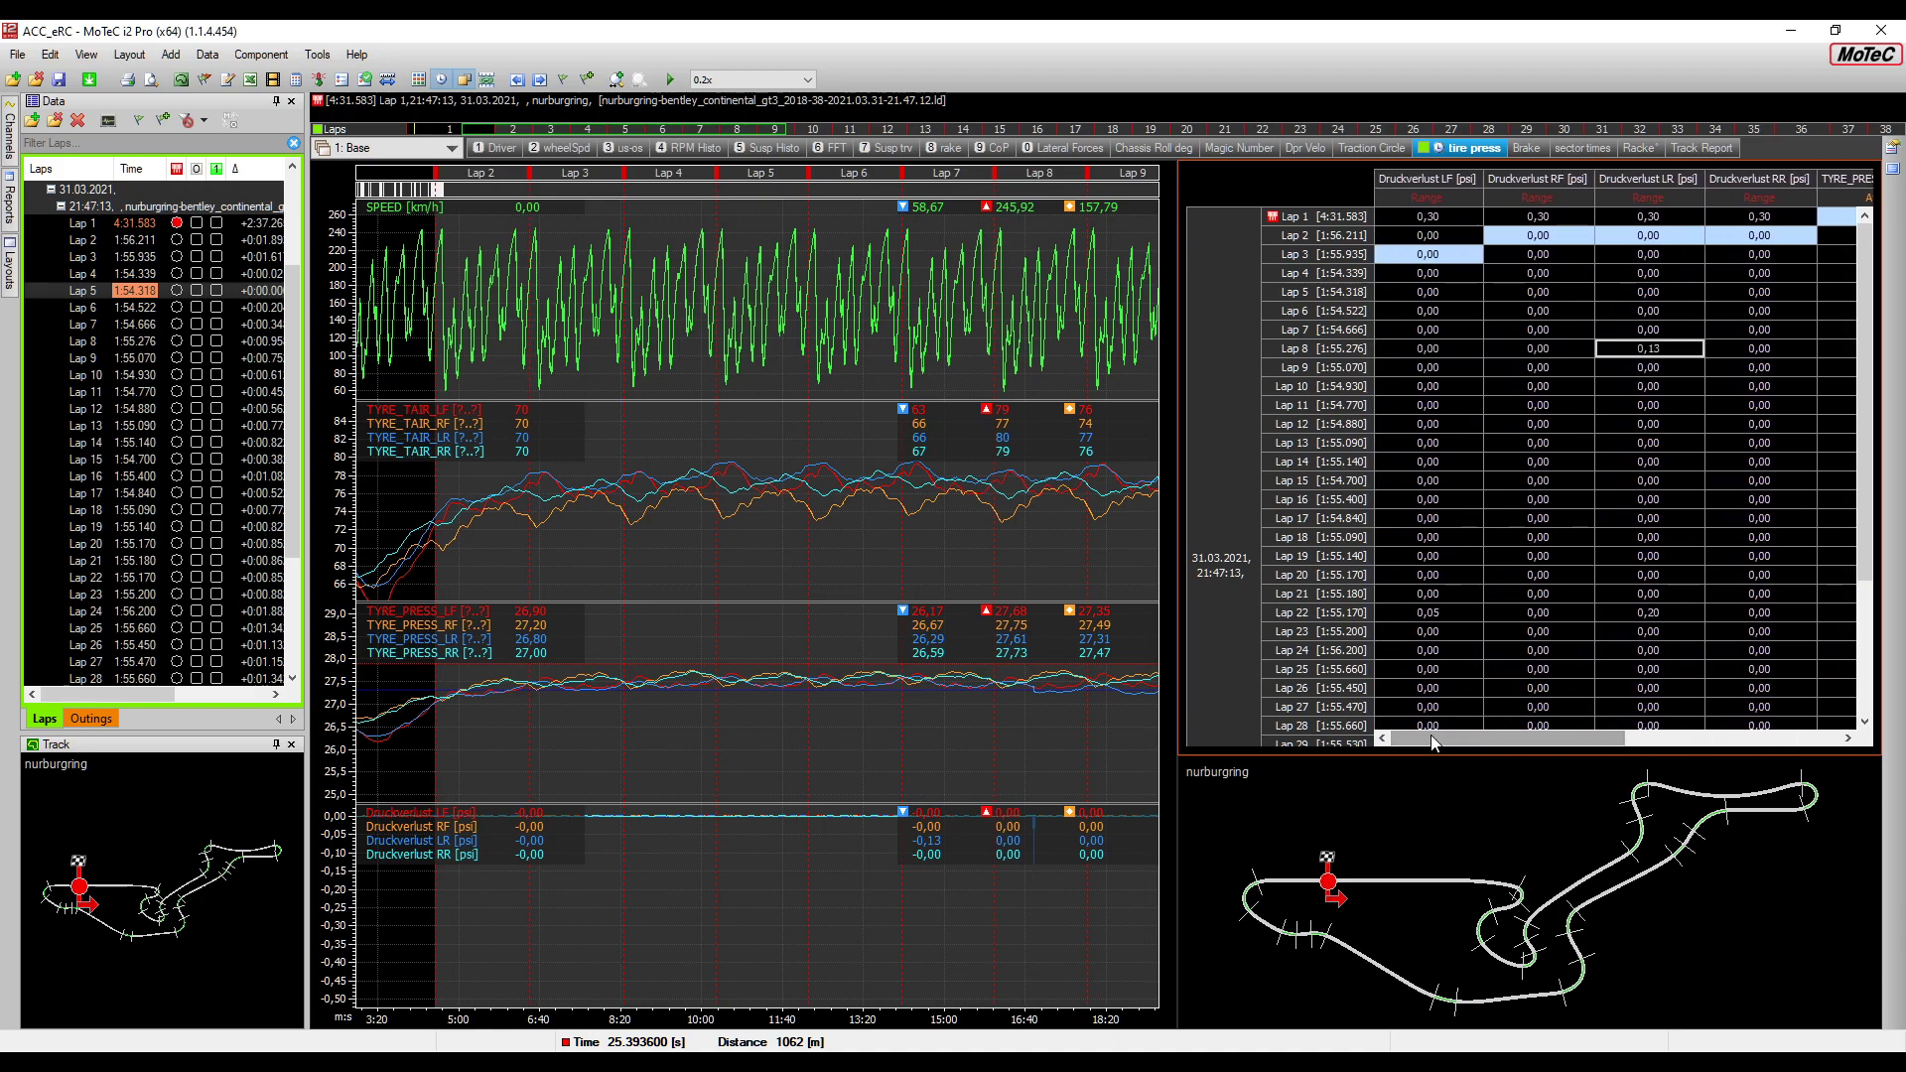
Check the left-front pressure loss of Laps 22 and 33, and look through the remaining laps up to Lap 38
{"action": "left_click", "coordinate": [1429, 619]}
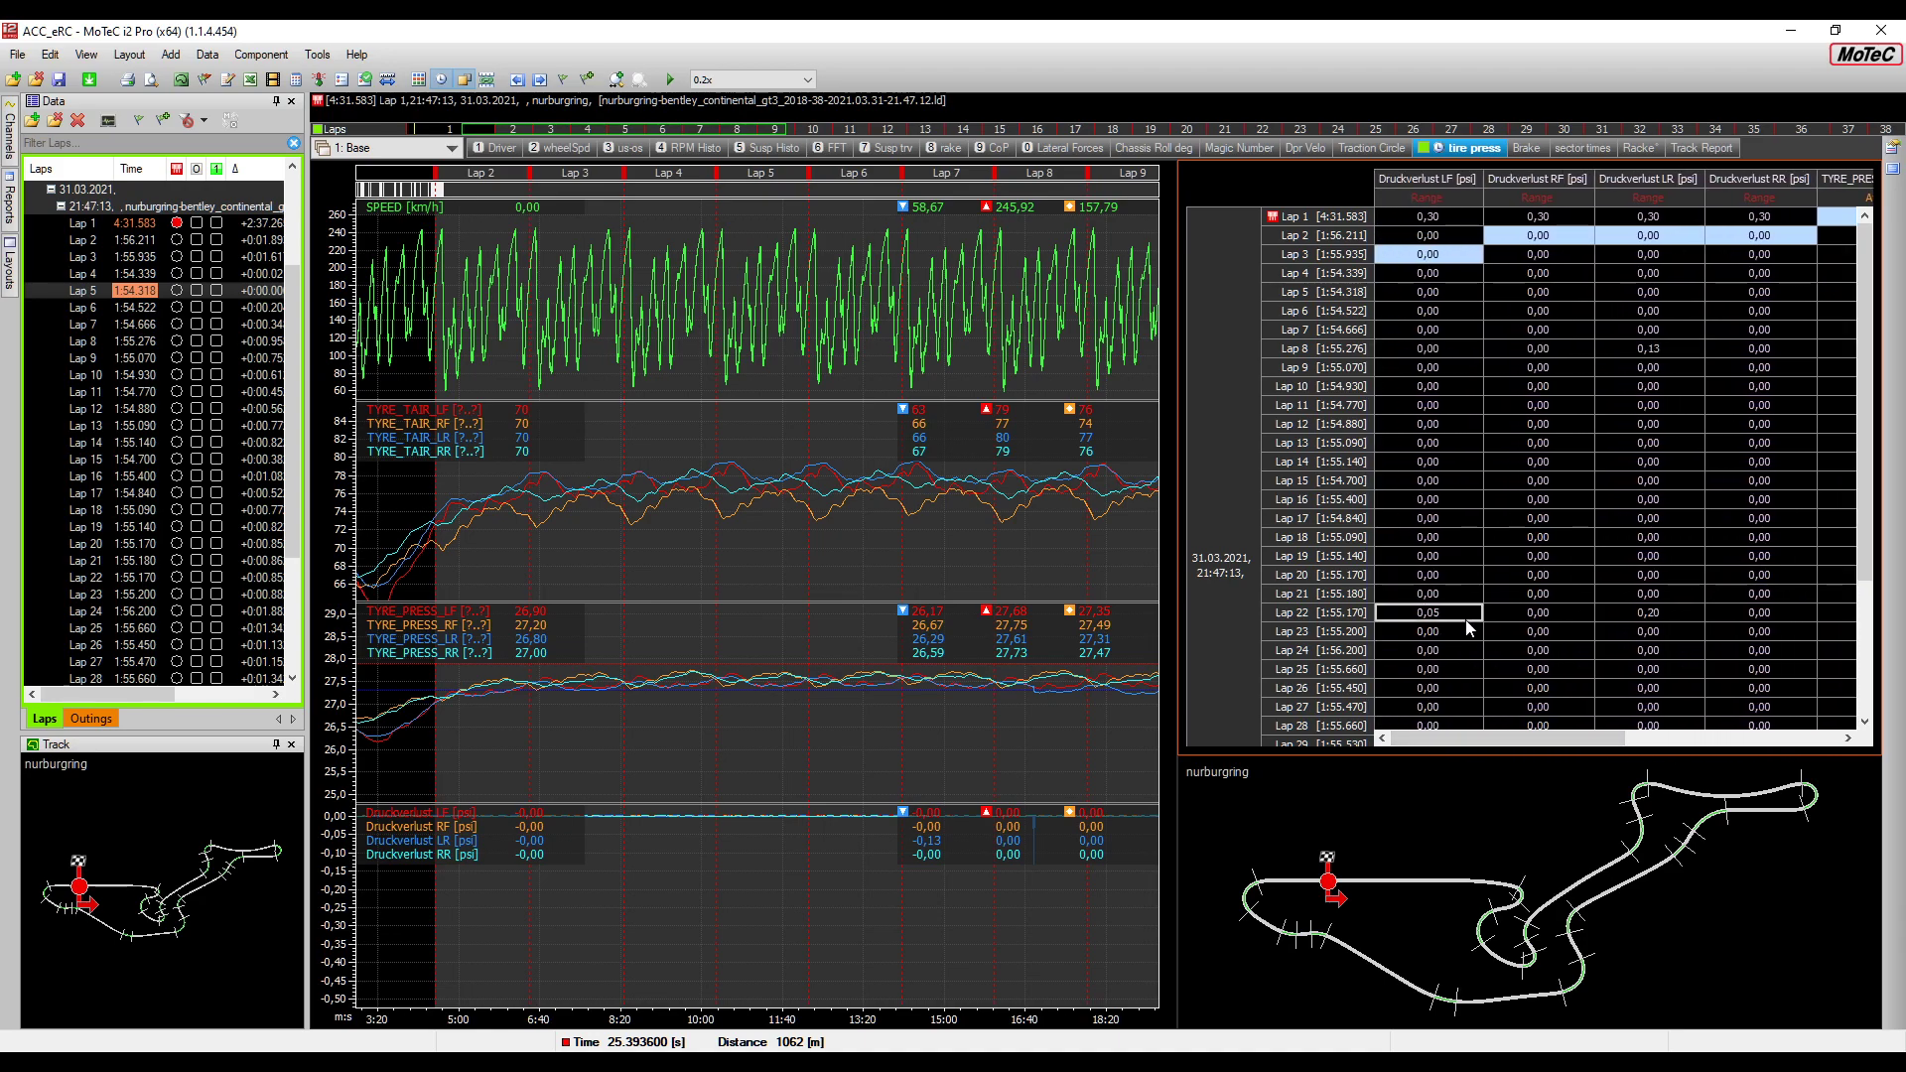
{"action": "scroll", "coordinate": [1463, 661], "scroll_direction": "down", "scroll_amount": 1}
{"action": "scroll", "coordinate": [1463, 661], "scroll_direction": "down", "scroll_amount": 4}
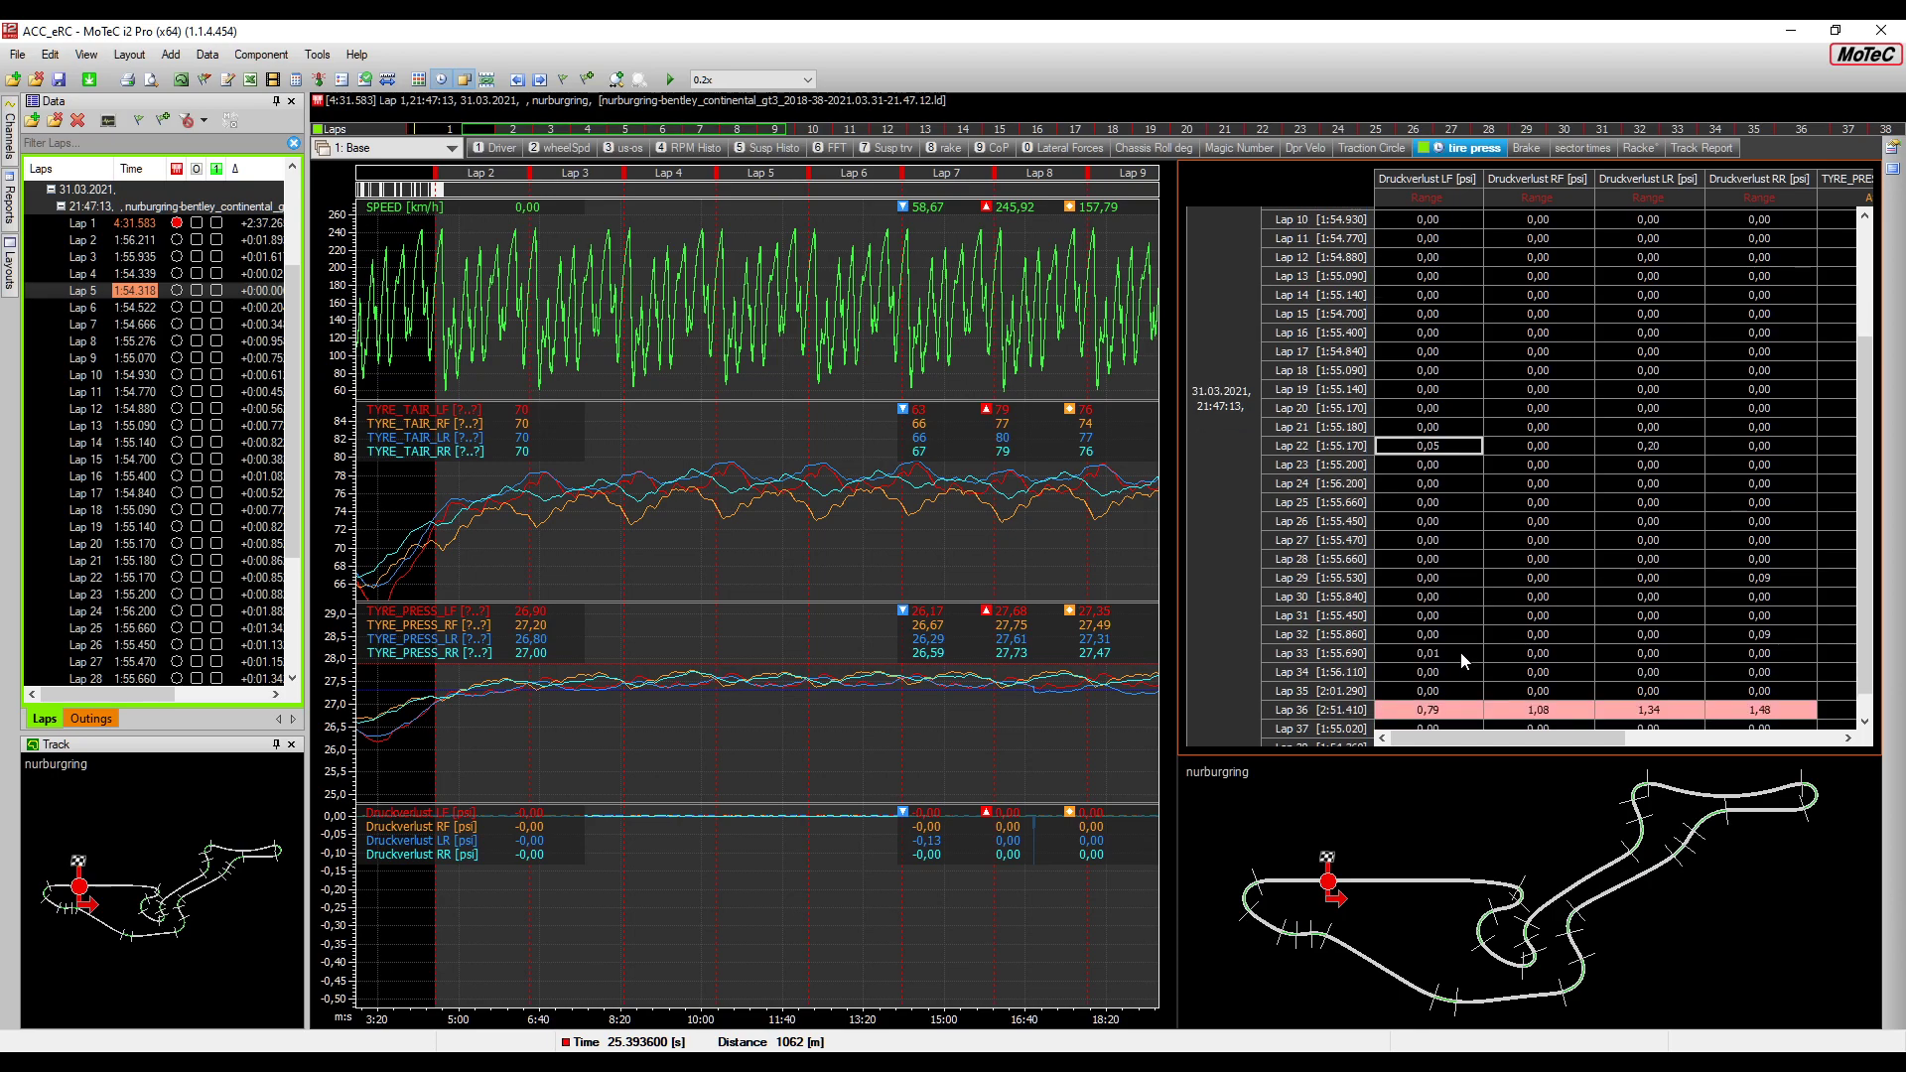
{"action": "left_click", "coordinate": [1461, 655]}
{"action": "scroll", "coordinate": [1461, 658], "scroll_direction": "down", "scroll_amount": 1}
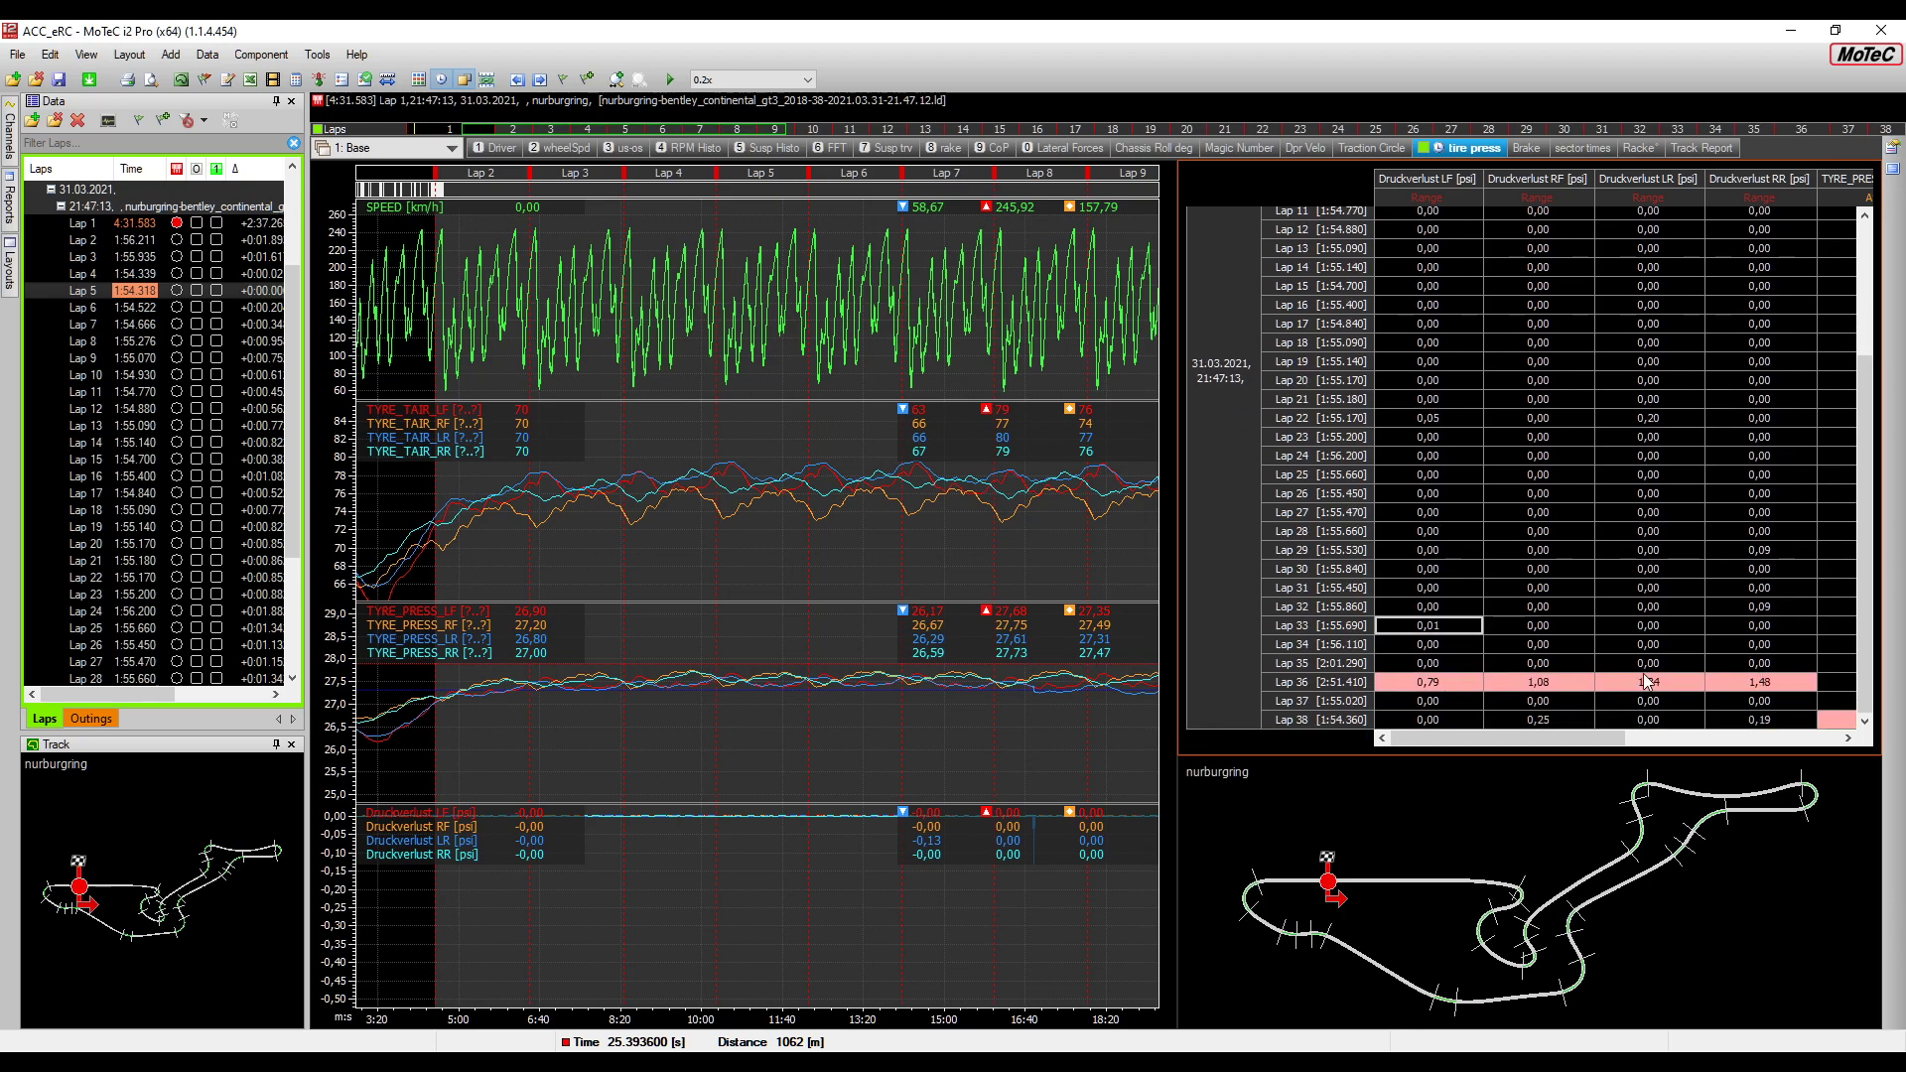
{"action": "scroll", "coordinate": [1688, 680], "scroll_direction": "up", "scroll_amount": 1}
{"action": "scroll", "coordinate": [1698, 681], "scroll_direction": "up", "scroll_amount": 5}
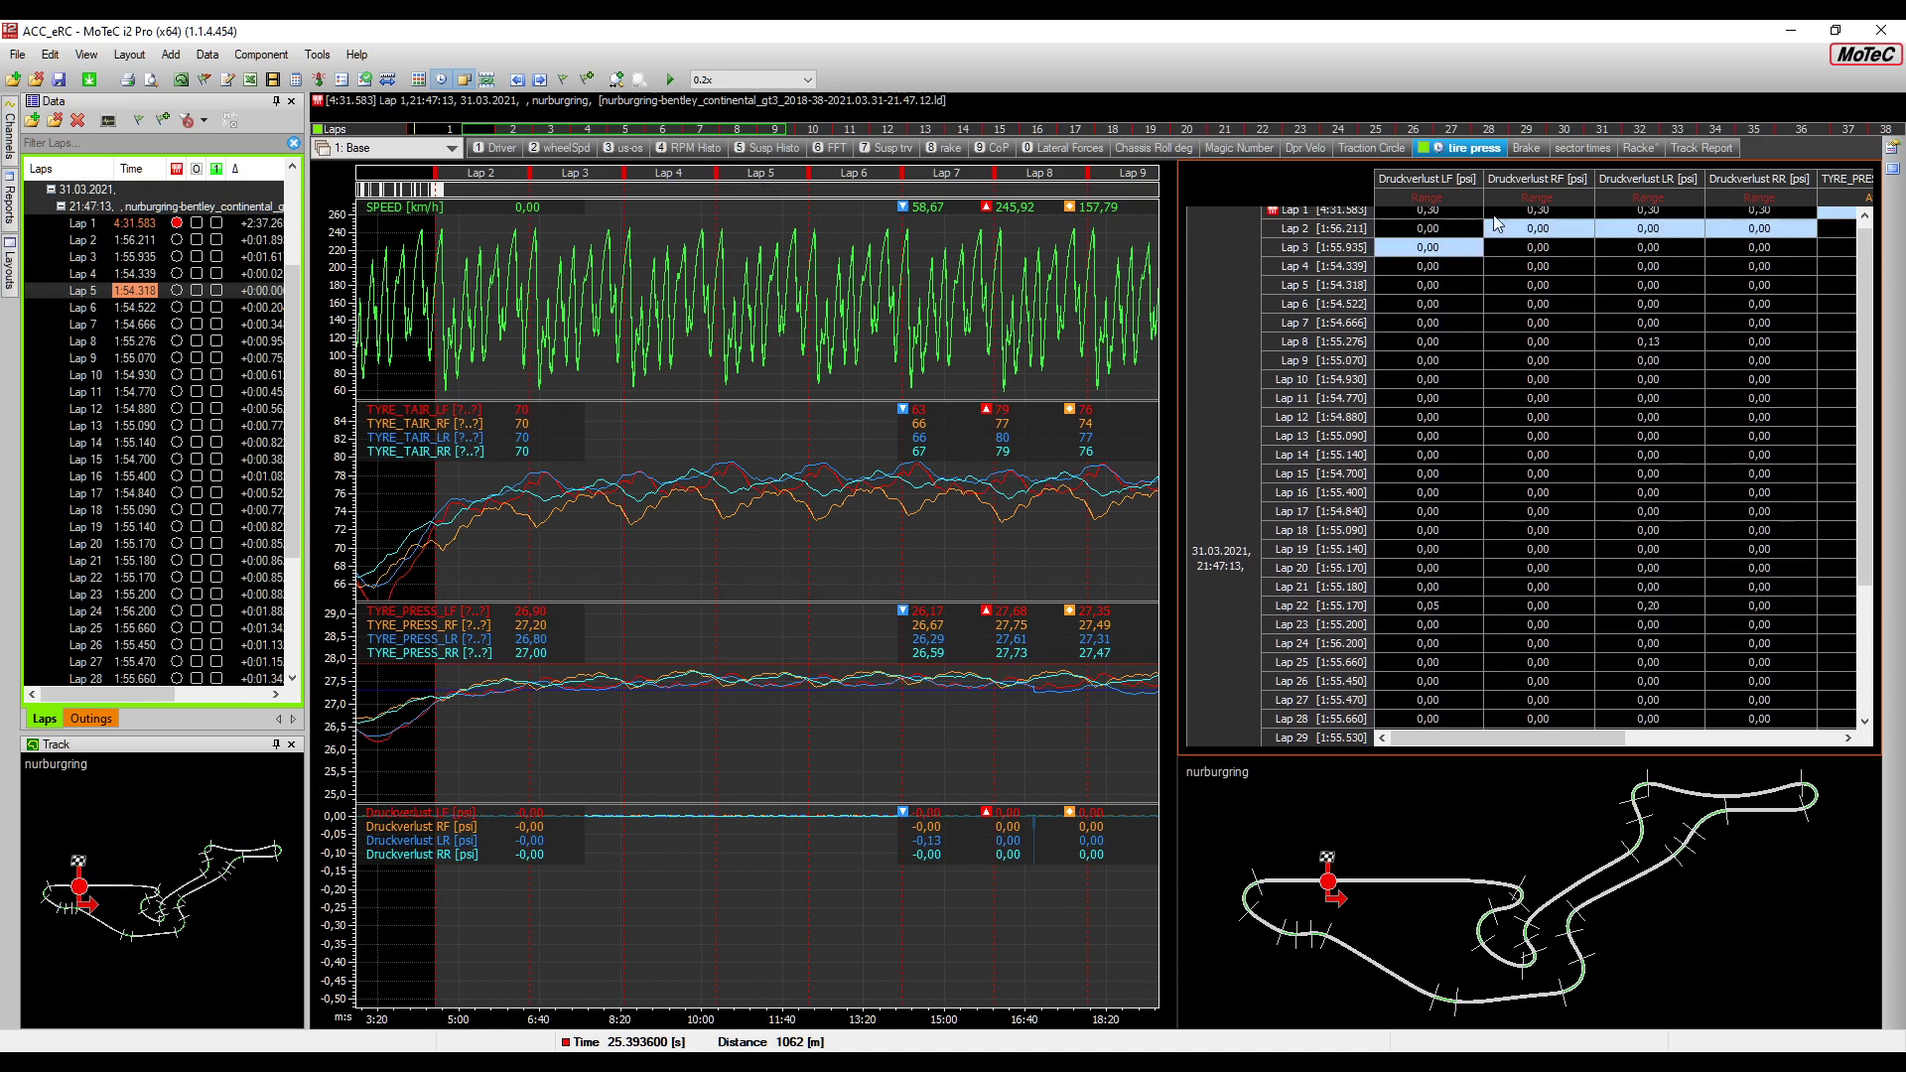
Show the sector times worksheet and examine the section times of all laps through the Eclectic and Rolling Minimum columns
{"action": "left_click", "coordinate": [1527, 148]}
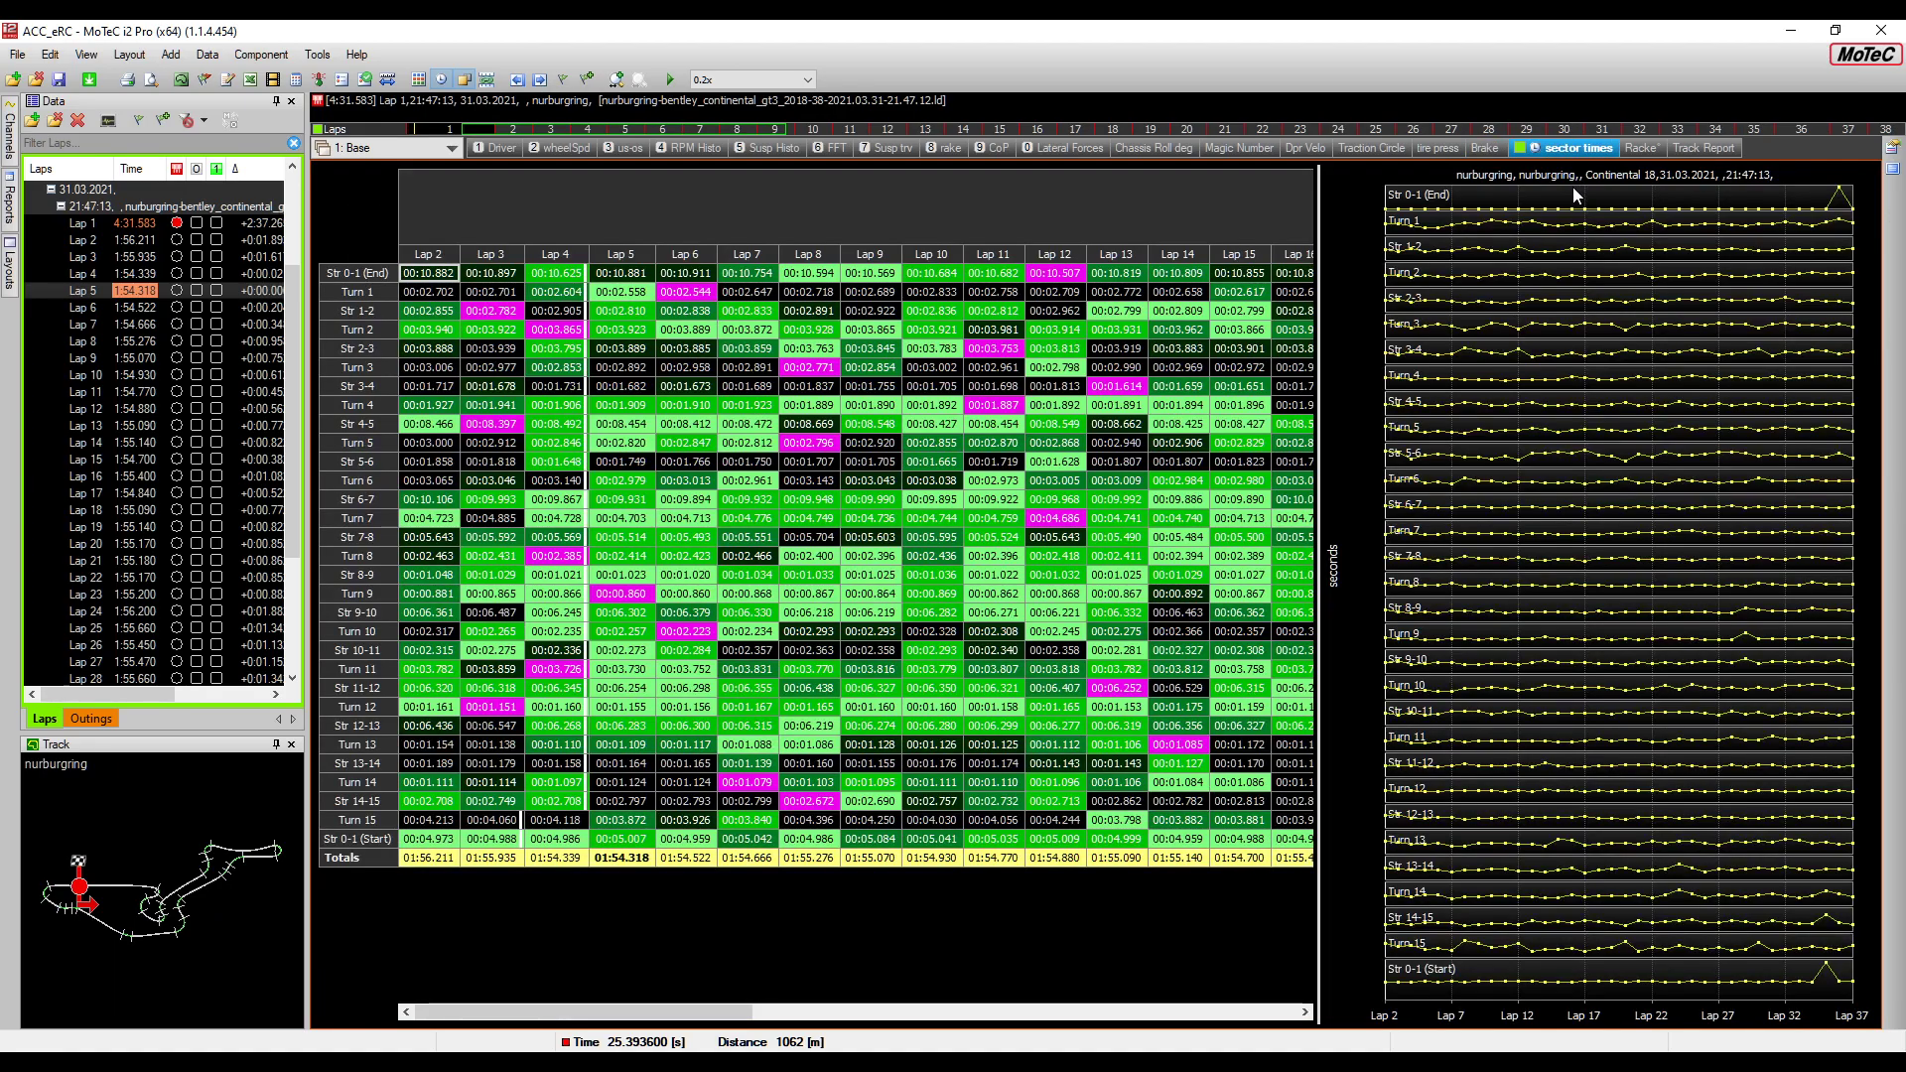
{"action": "scroll", "coordinate": [957, 653], "scroll_direction": "right", "scroll_amount": 6}
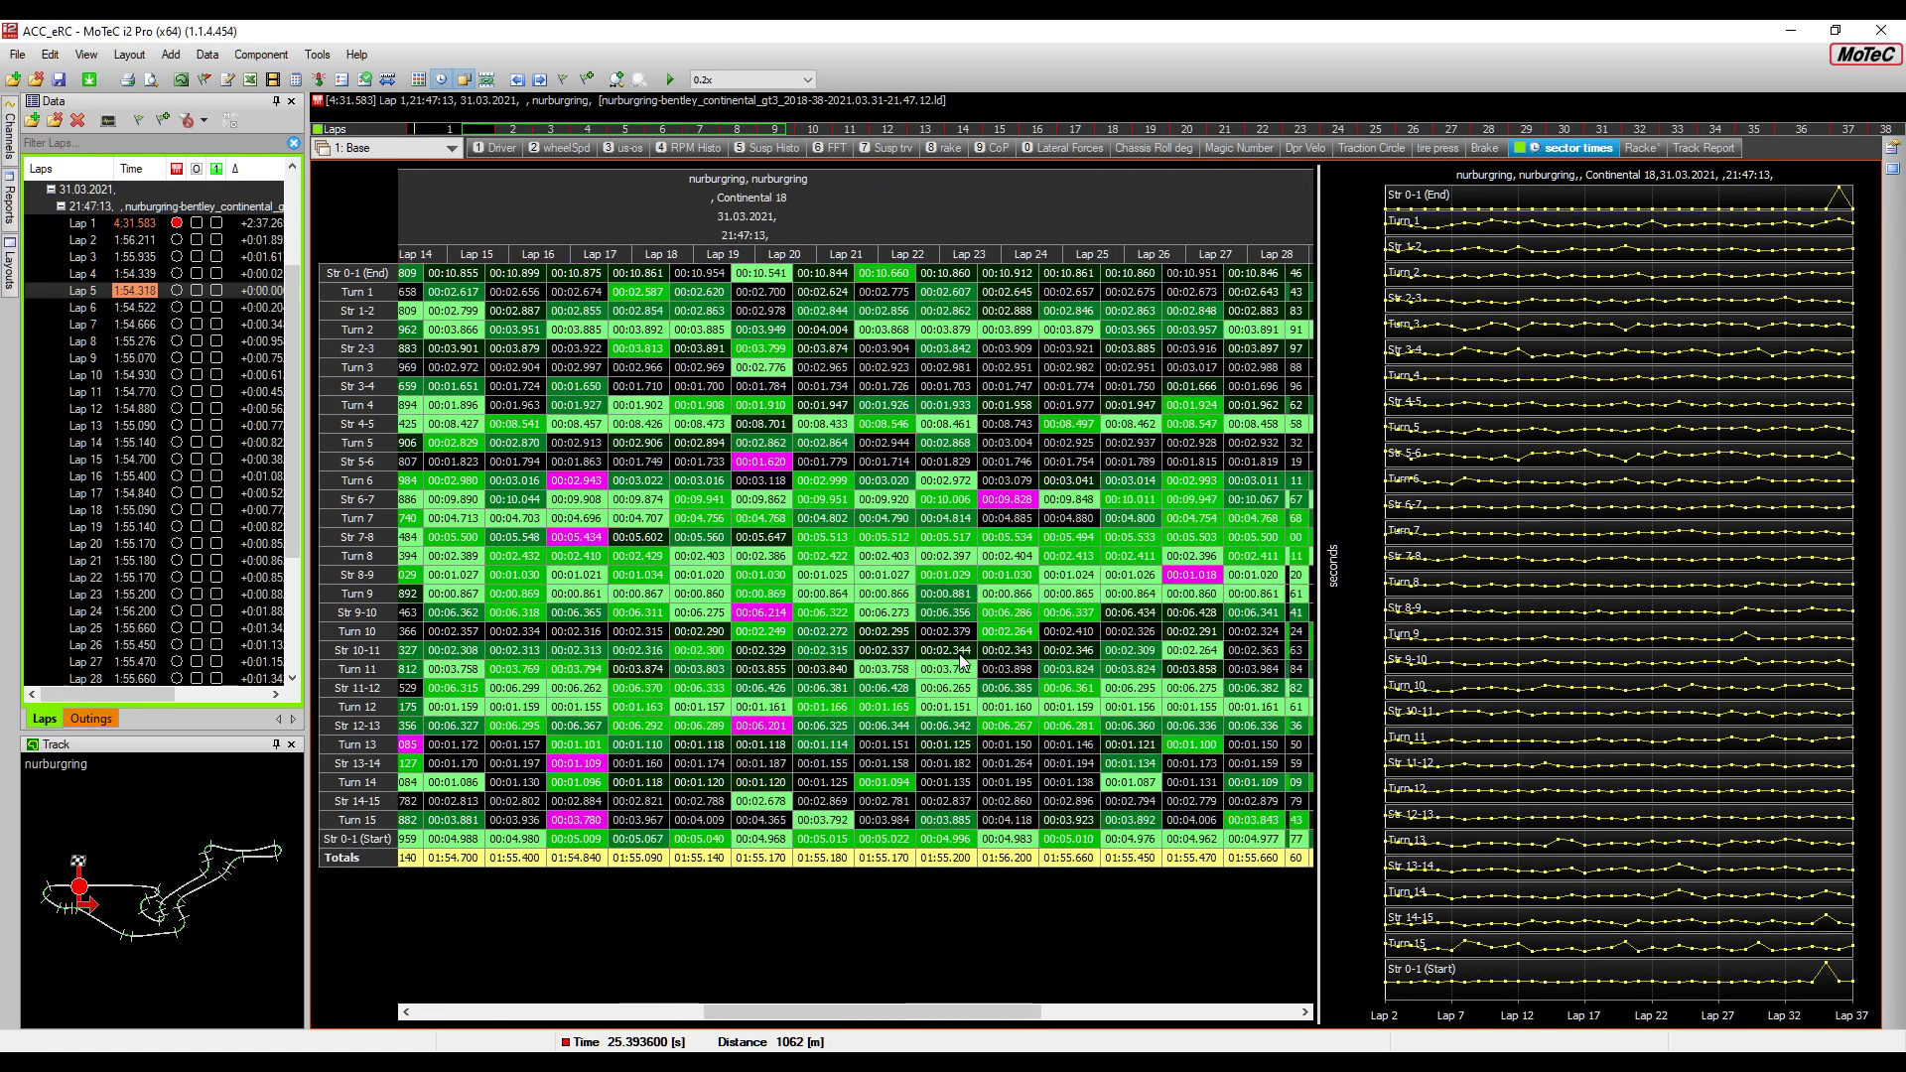
{"action": "scroll", "coordinate": [959, 653], "scroll_direction": "right", "scroll_amount": 6}
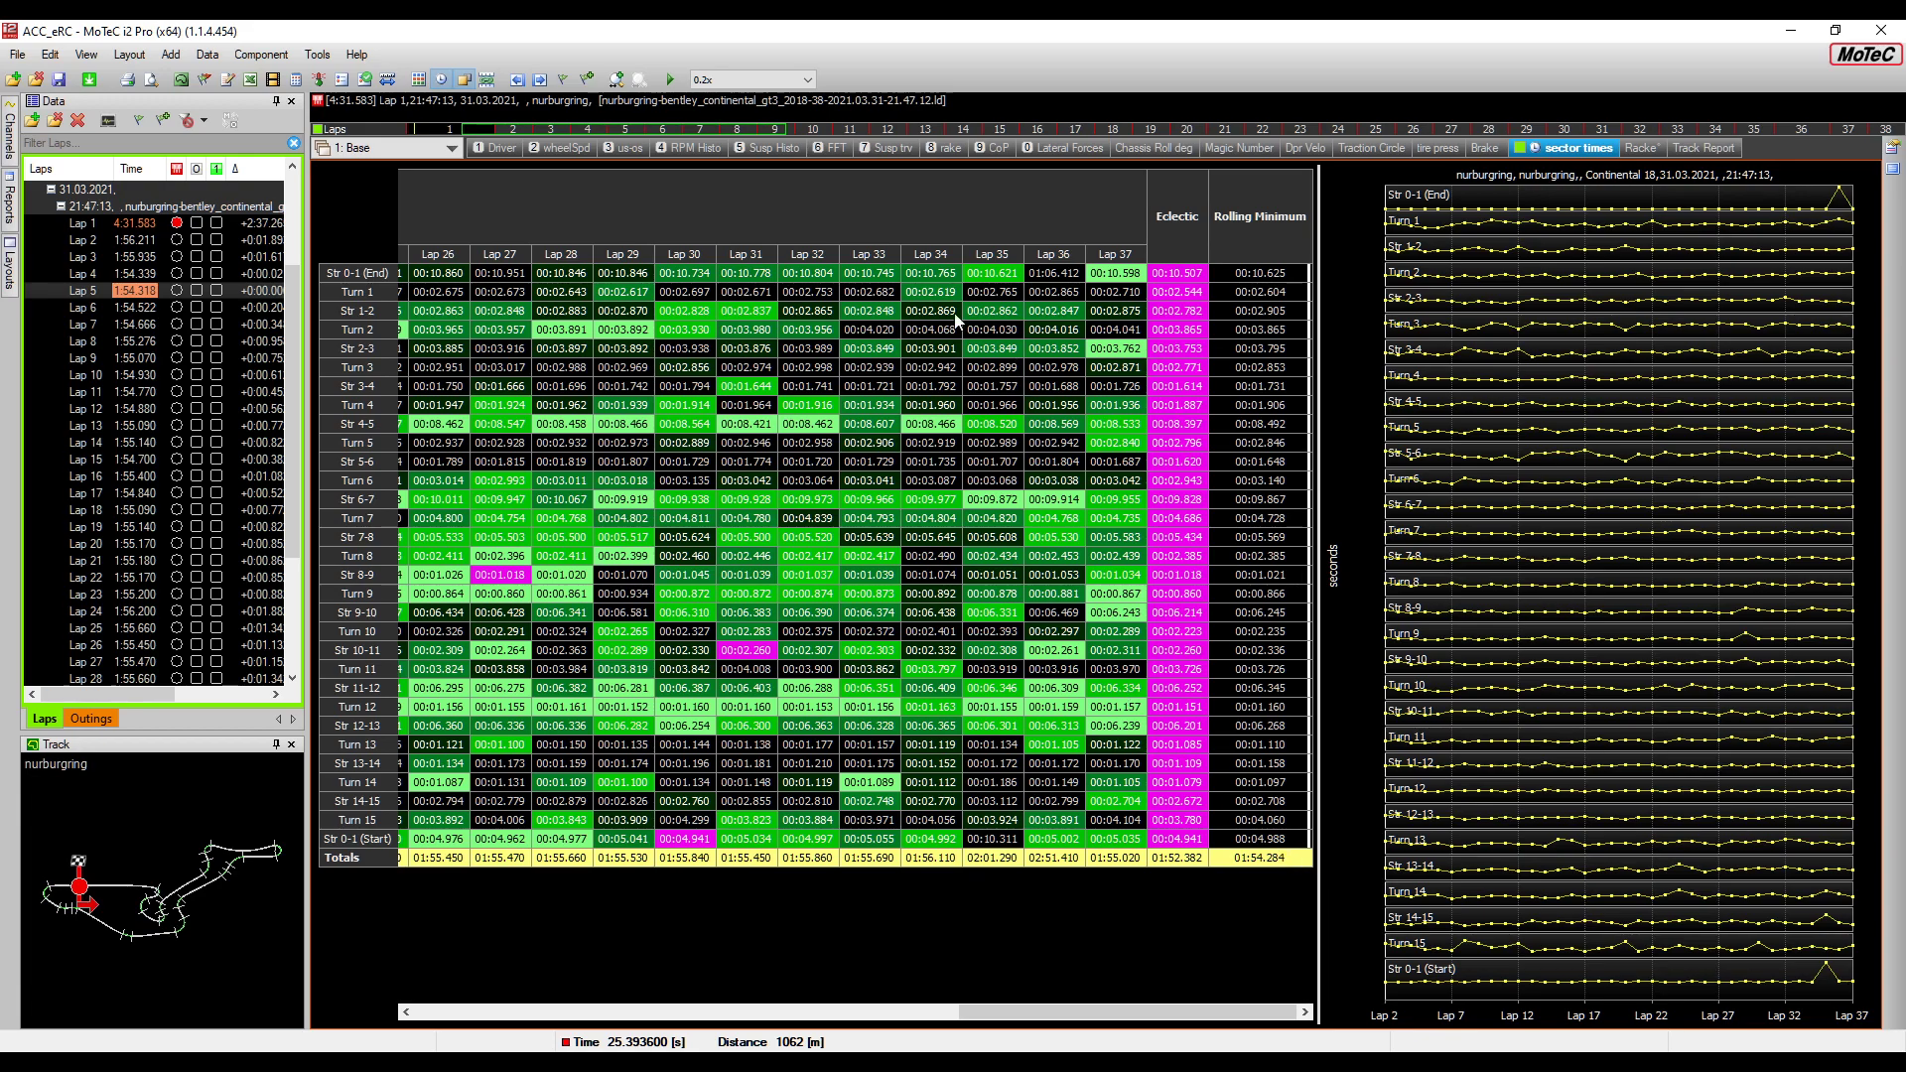
Show Lap 5 on the rake angle track map, and switch off the scale colours from -0.05 to -0.29 degrees
{"action": "left_click", "coordinate": [1640, 149]}
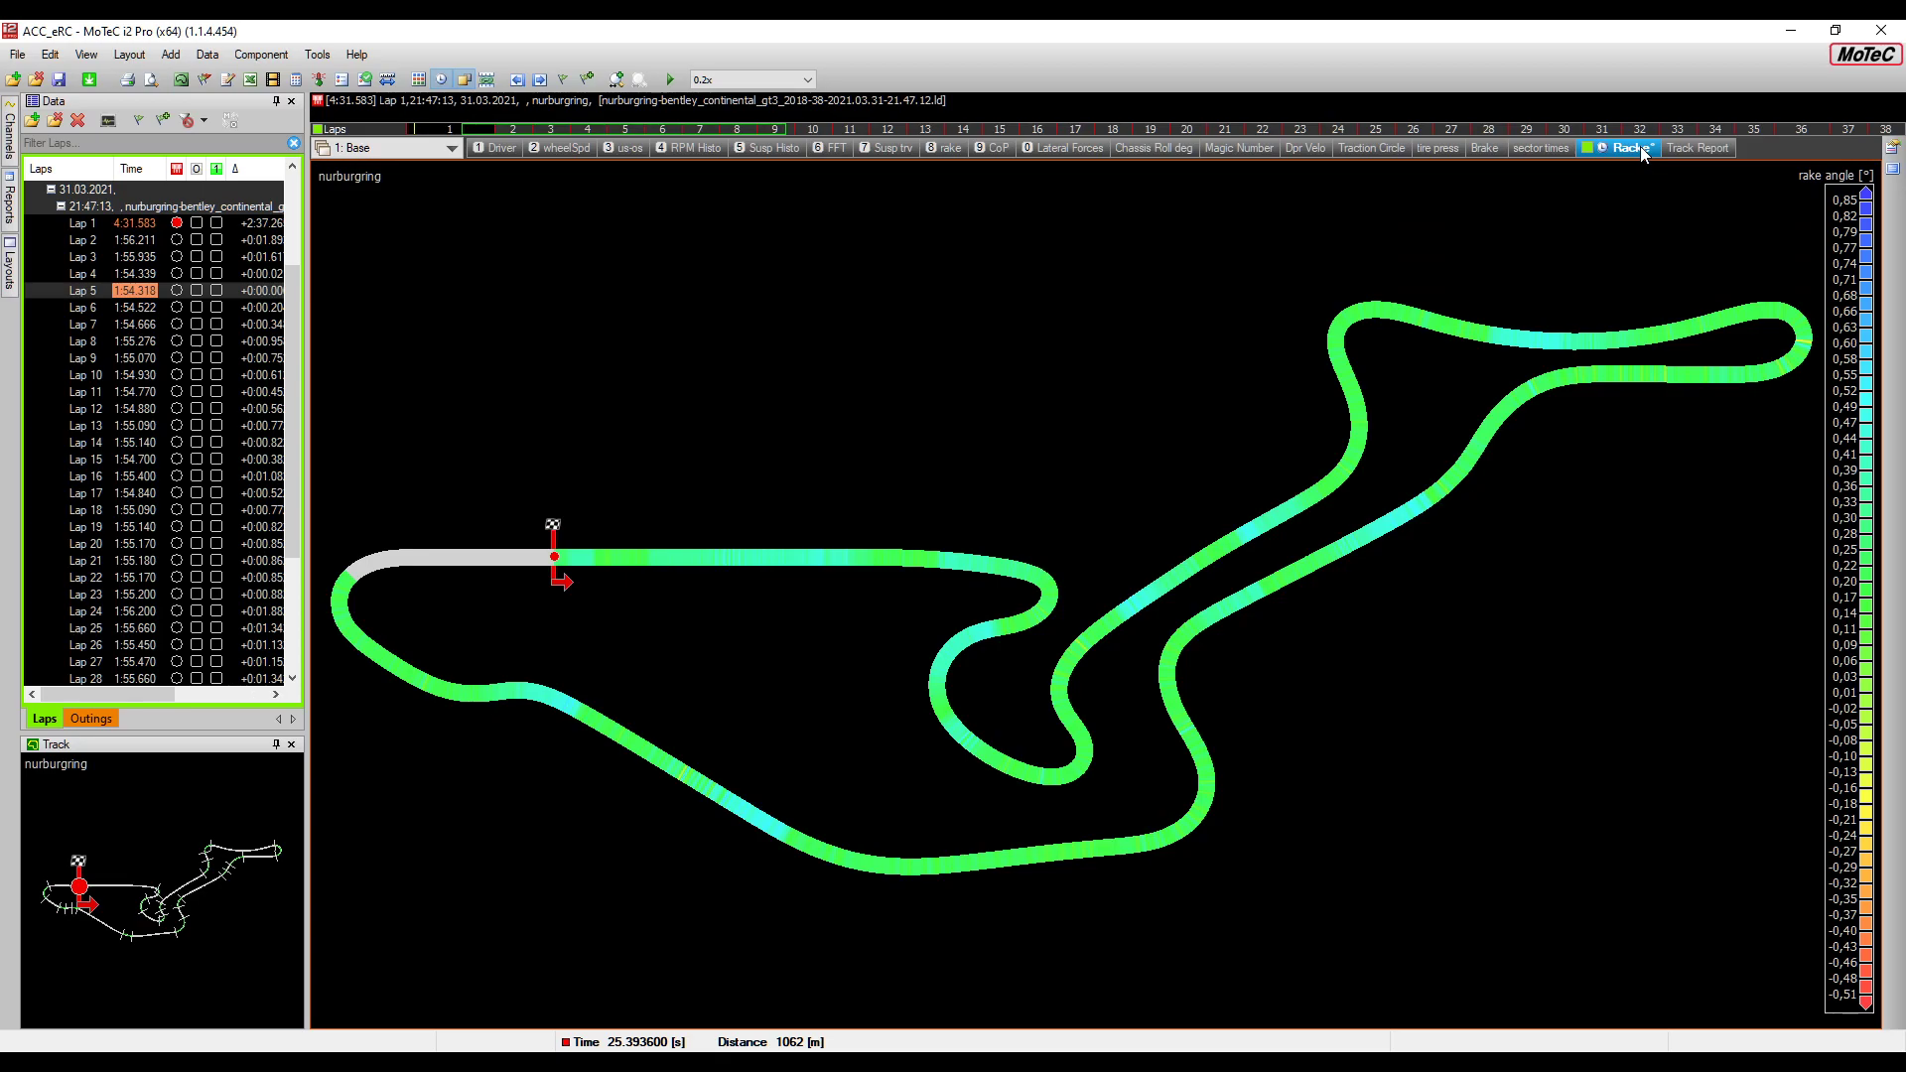
{"action": "key", "text": "ctrl+f"}
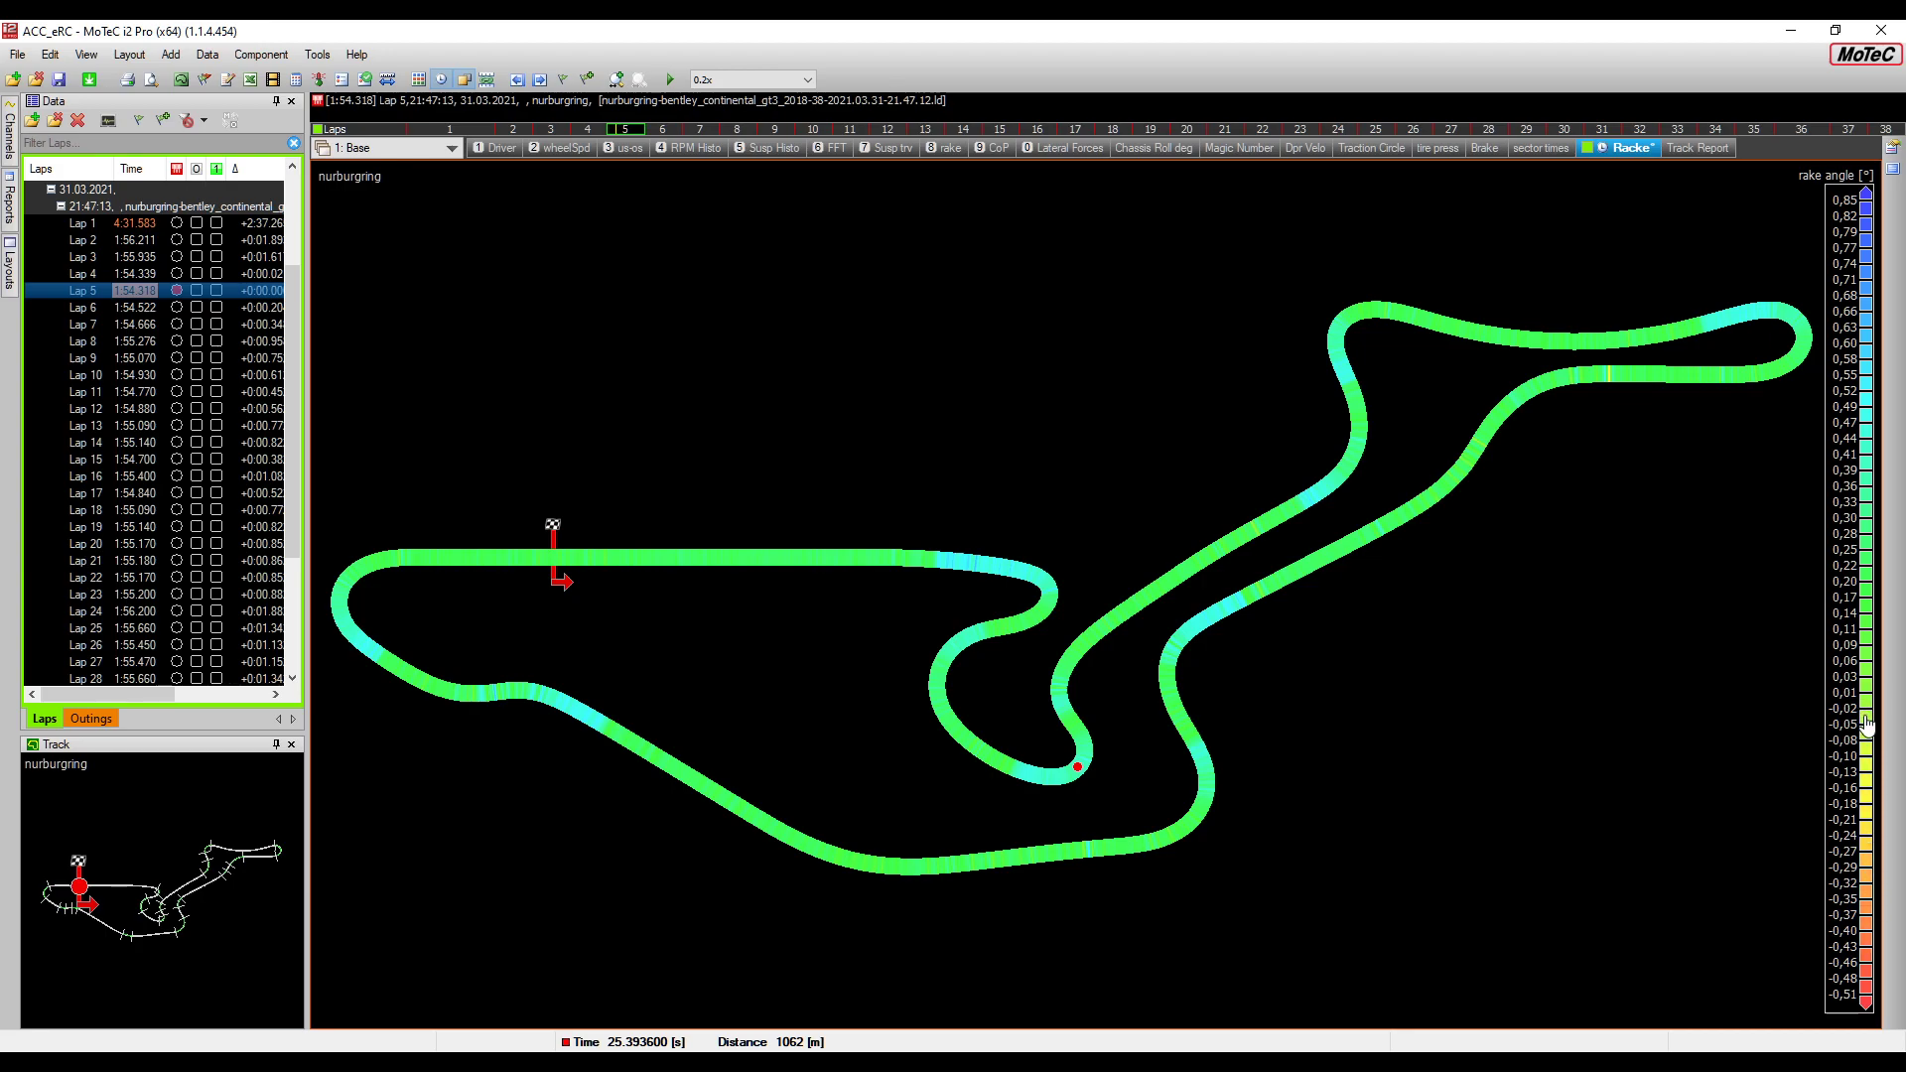
{"action": "left_click_drag", "start_coordinate": [1866, 717], "coordinate": [1869, 880]}
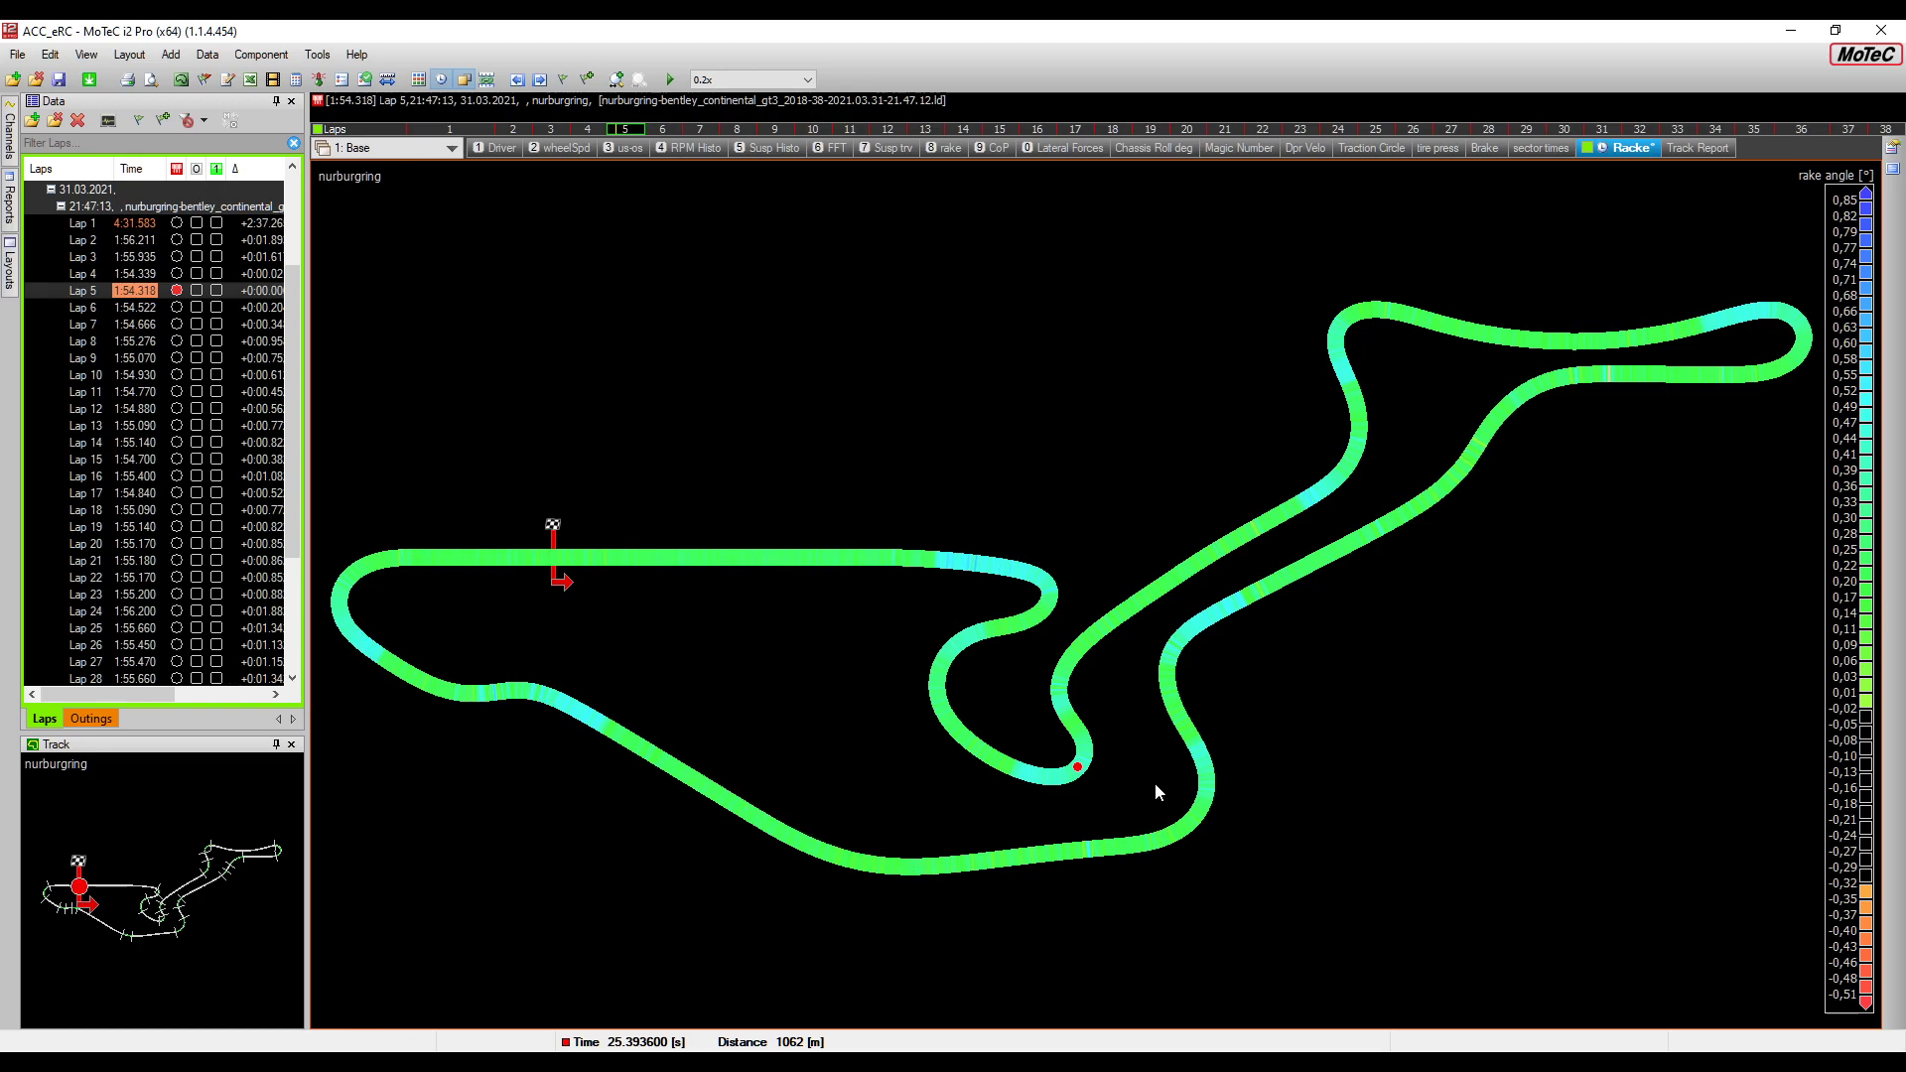
Set the cursor on the track map's low-rake spot and examine the rake worksheet there and at about 3265 m
{"action": "left_click", "coordinate": [1610, 377]}
{"action": "left_click", "coordinate": [953, 148]}
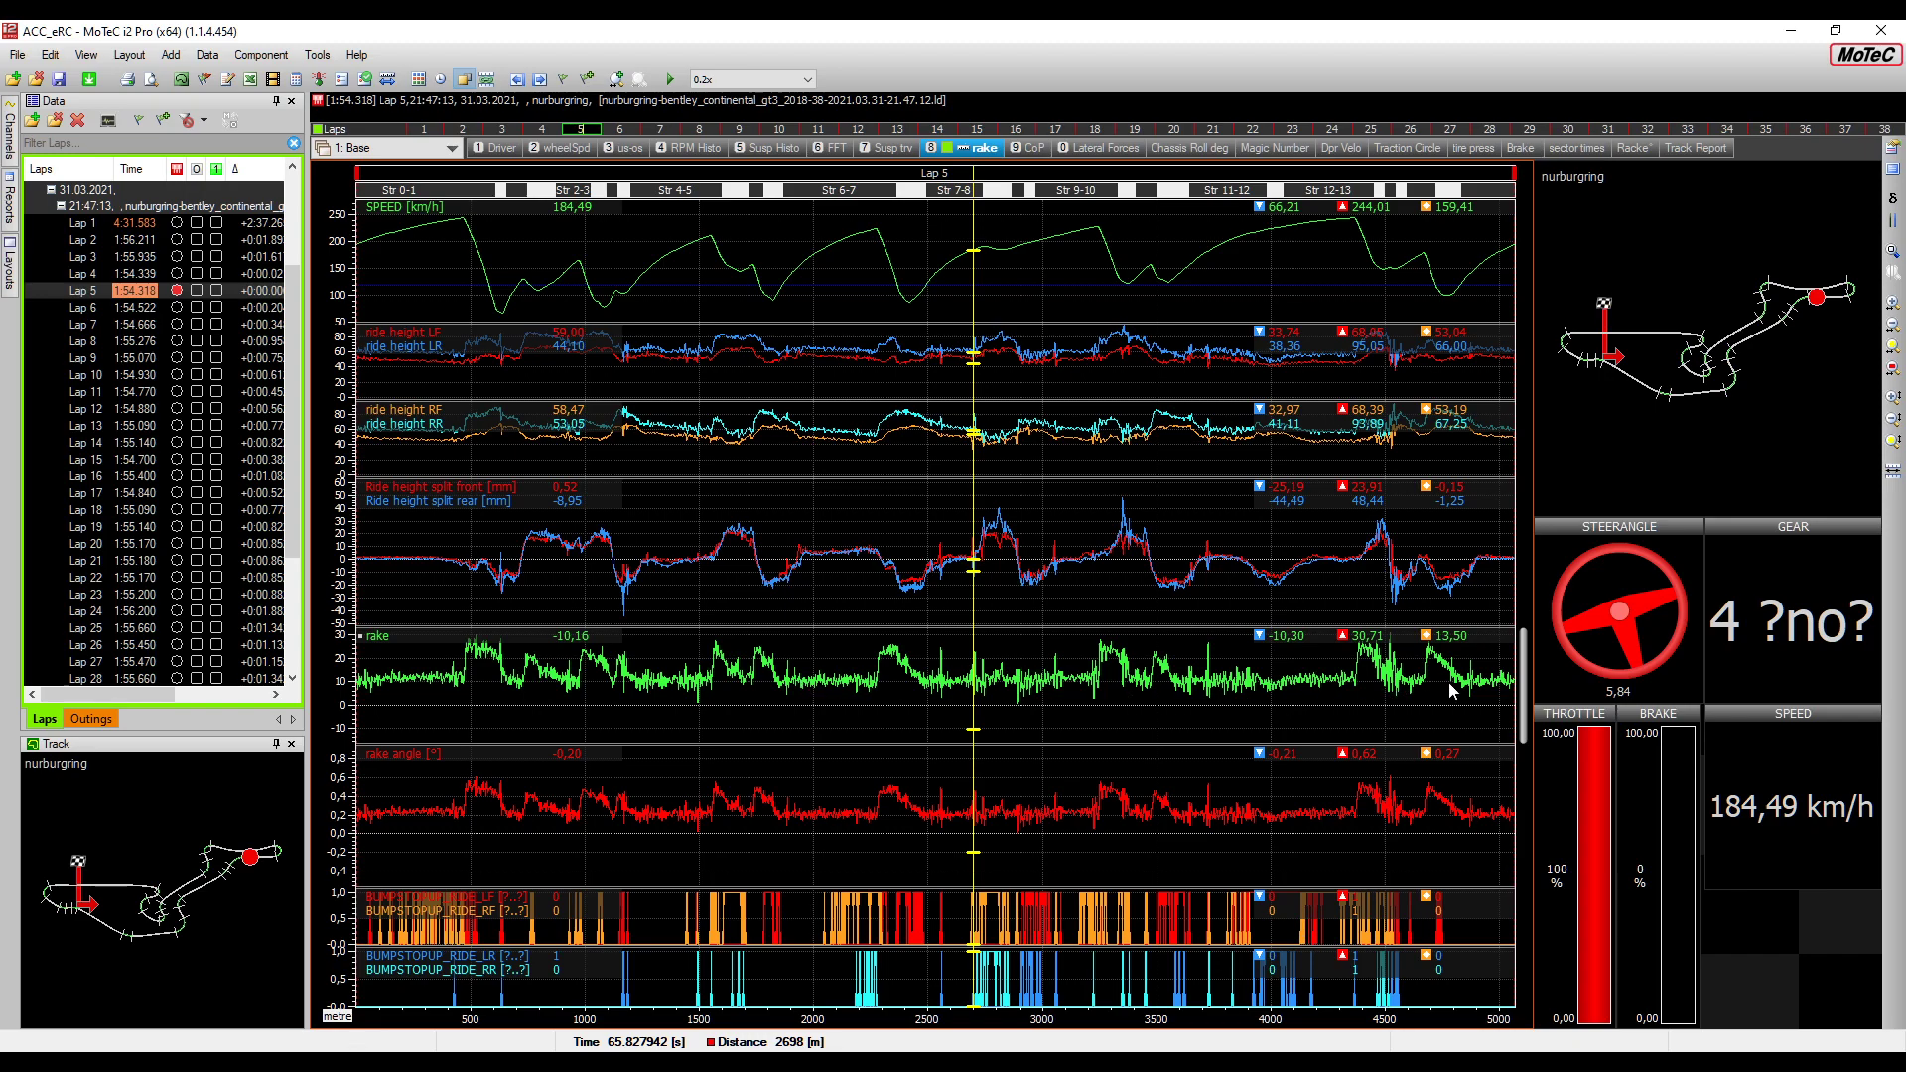
{"action": "left_click", "coordinate": [1100, 743]}
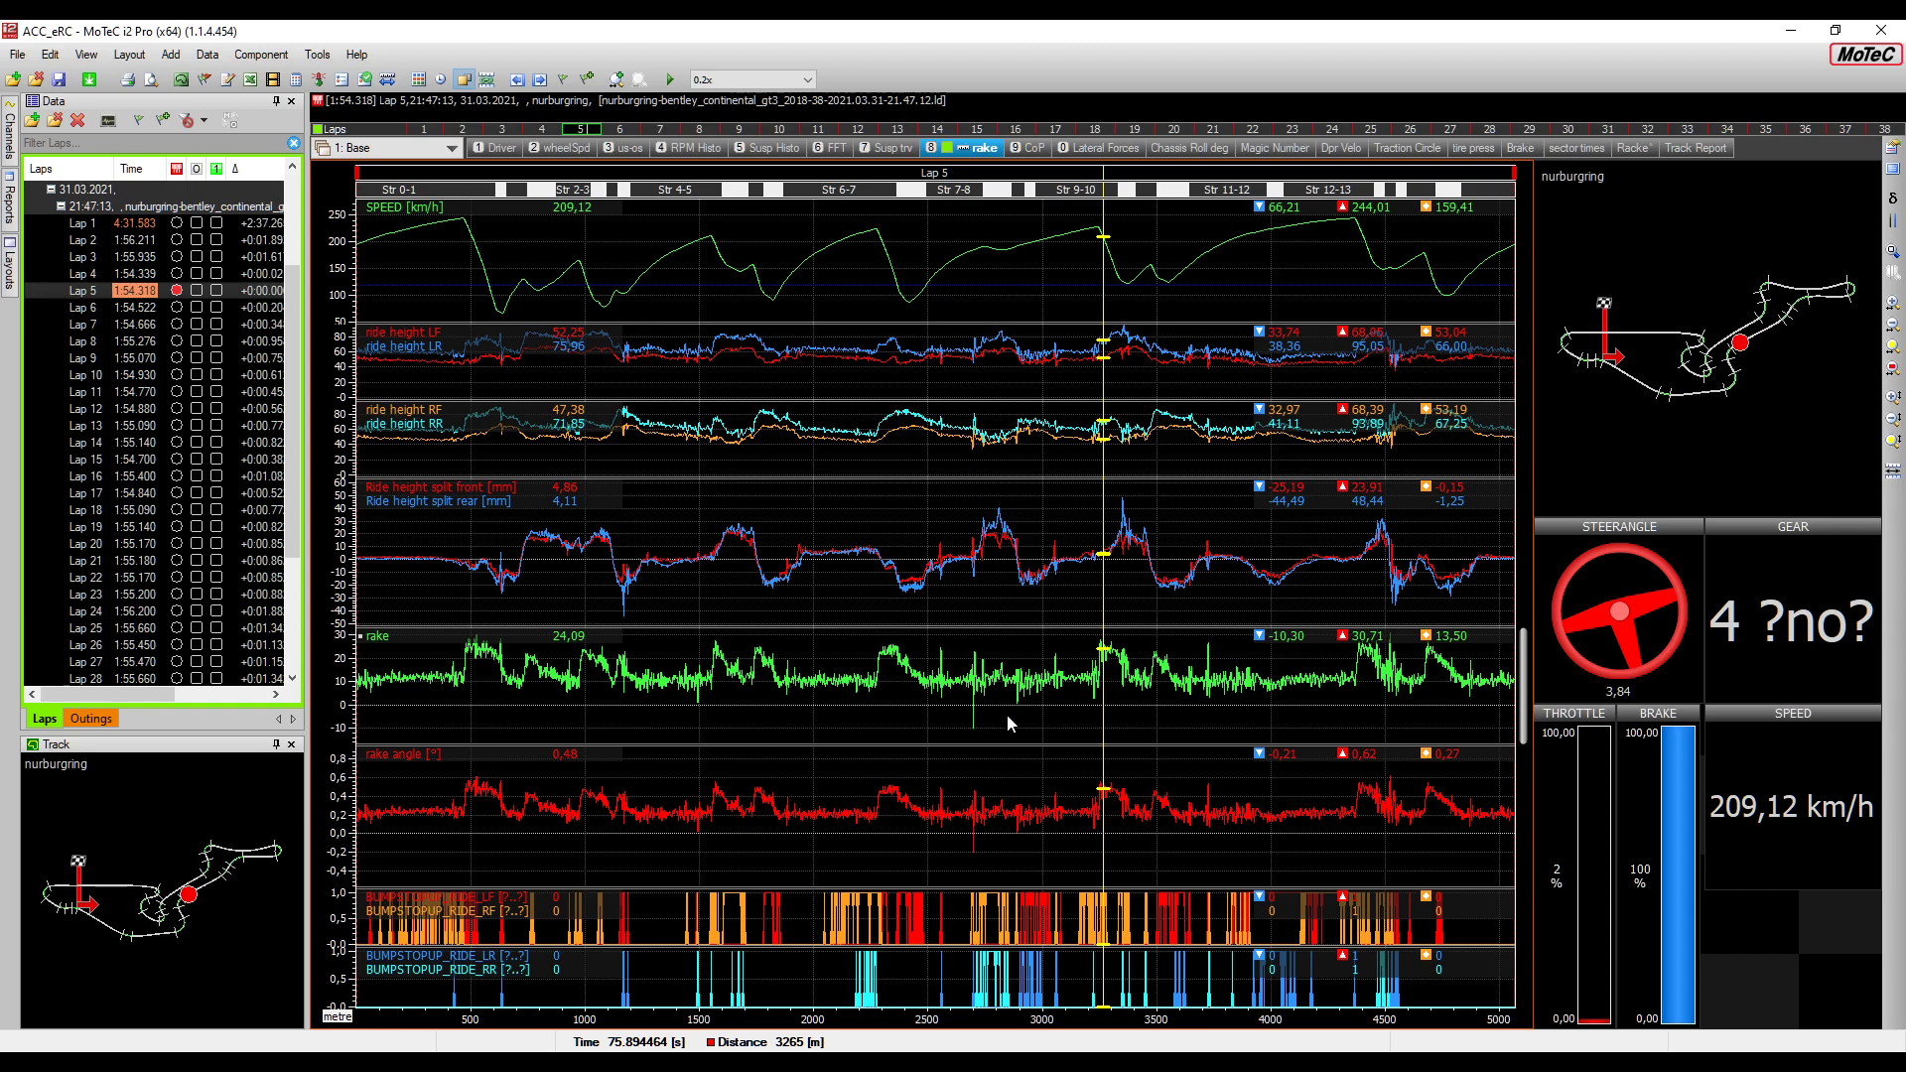
Show Lap 5 in the Track Report, overlay Lap 24 to compare braking and throttle zones, and remove the overlay
{"action": "left_click", "coordinate": [1629, 148]}
{"action": "left_click", "coordinate": [1700, 148]}
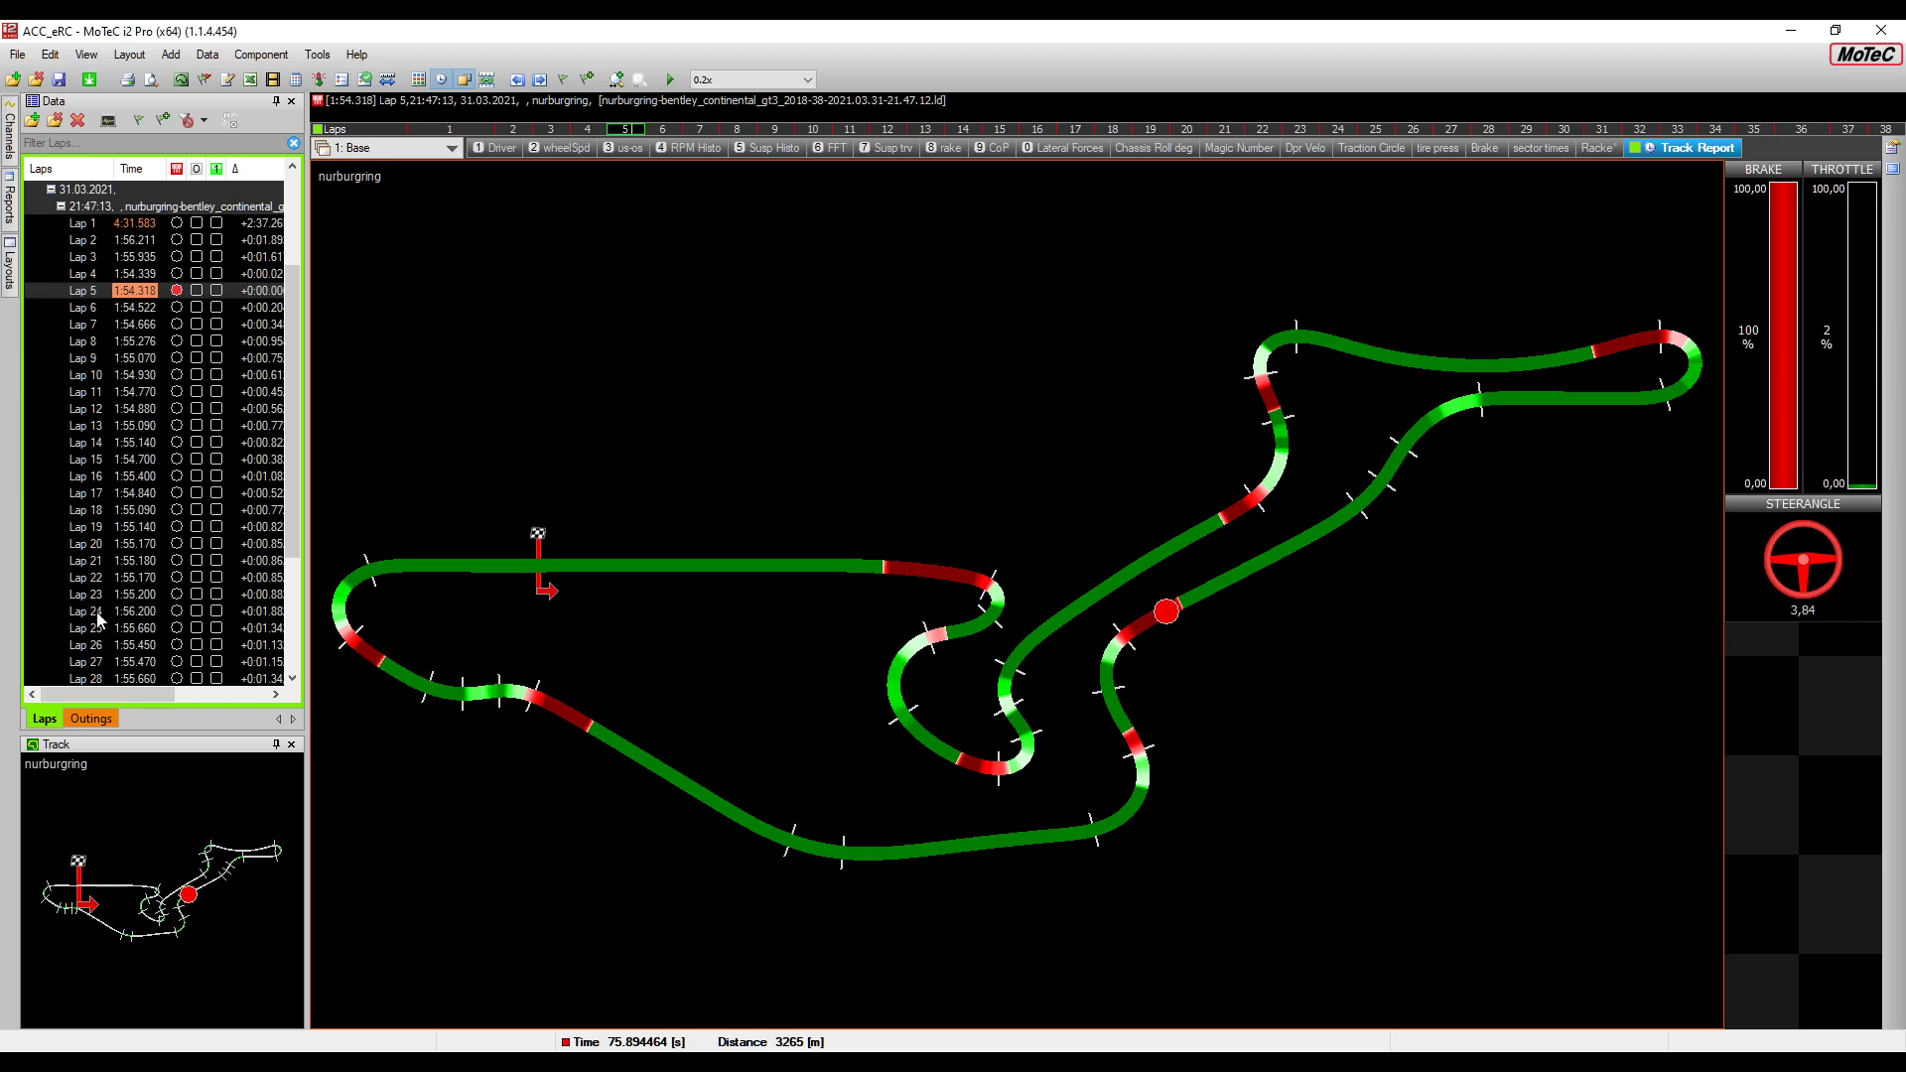
{"action": "left_click", "coordinate": [197, 611]}
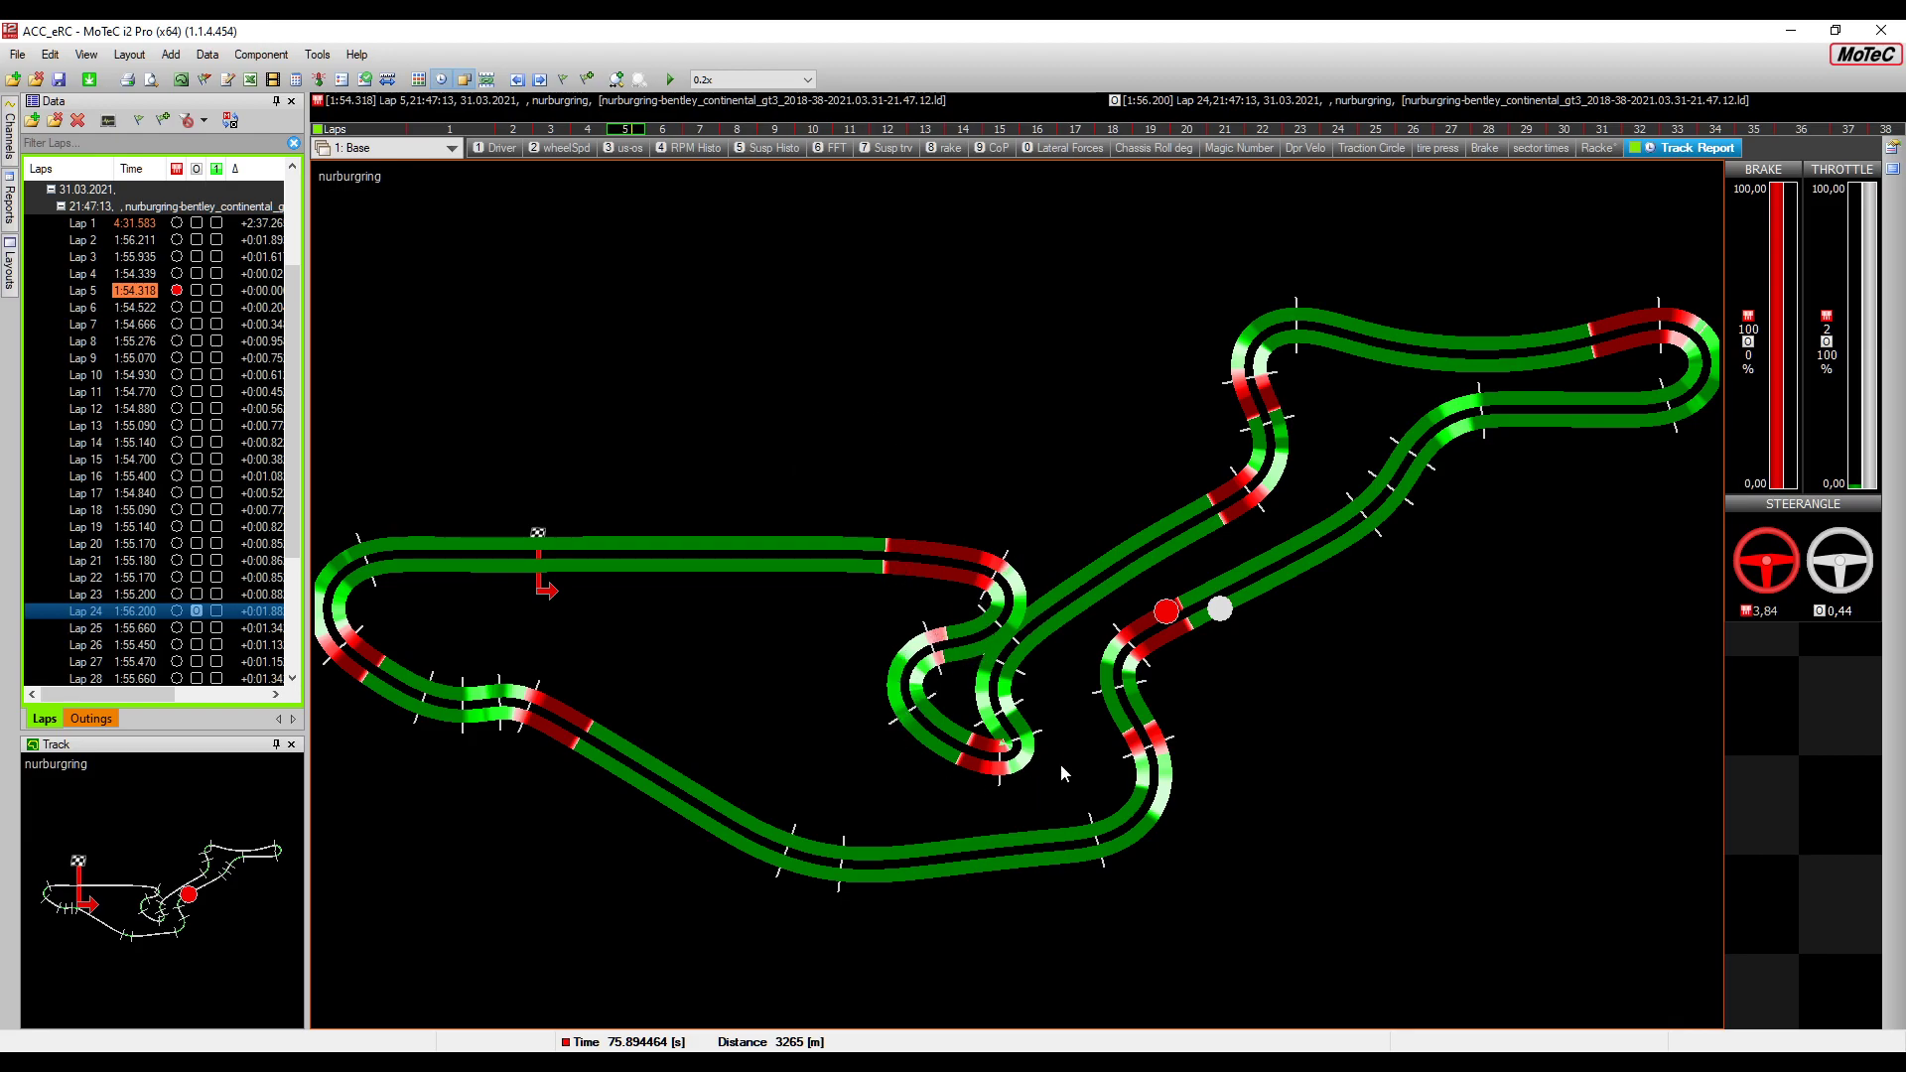
{"action": "left_click", "coordinate": [197, 611]}
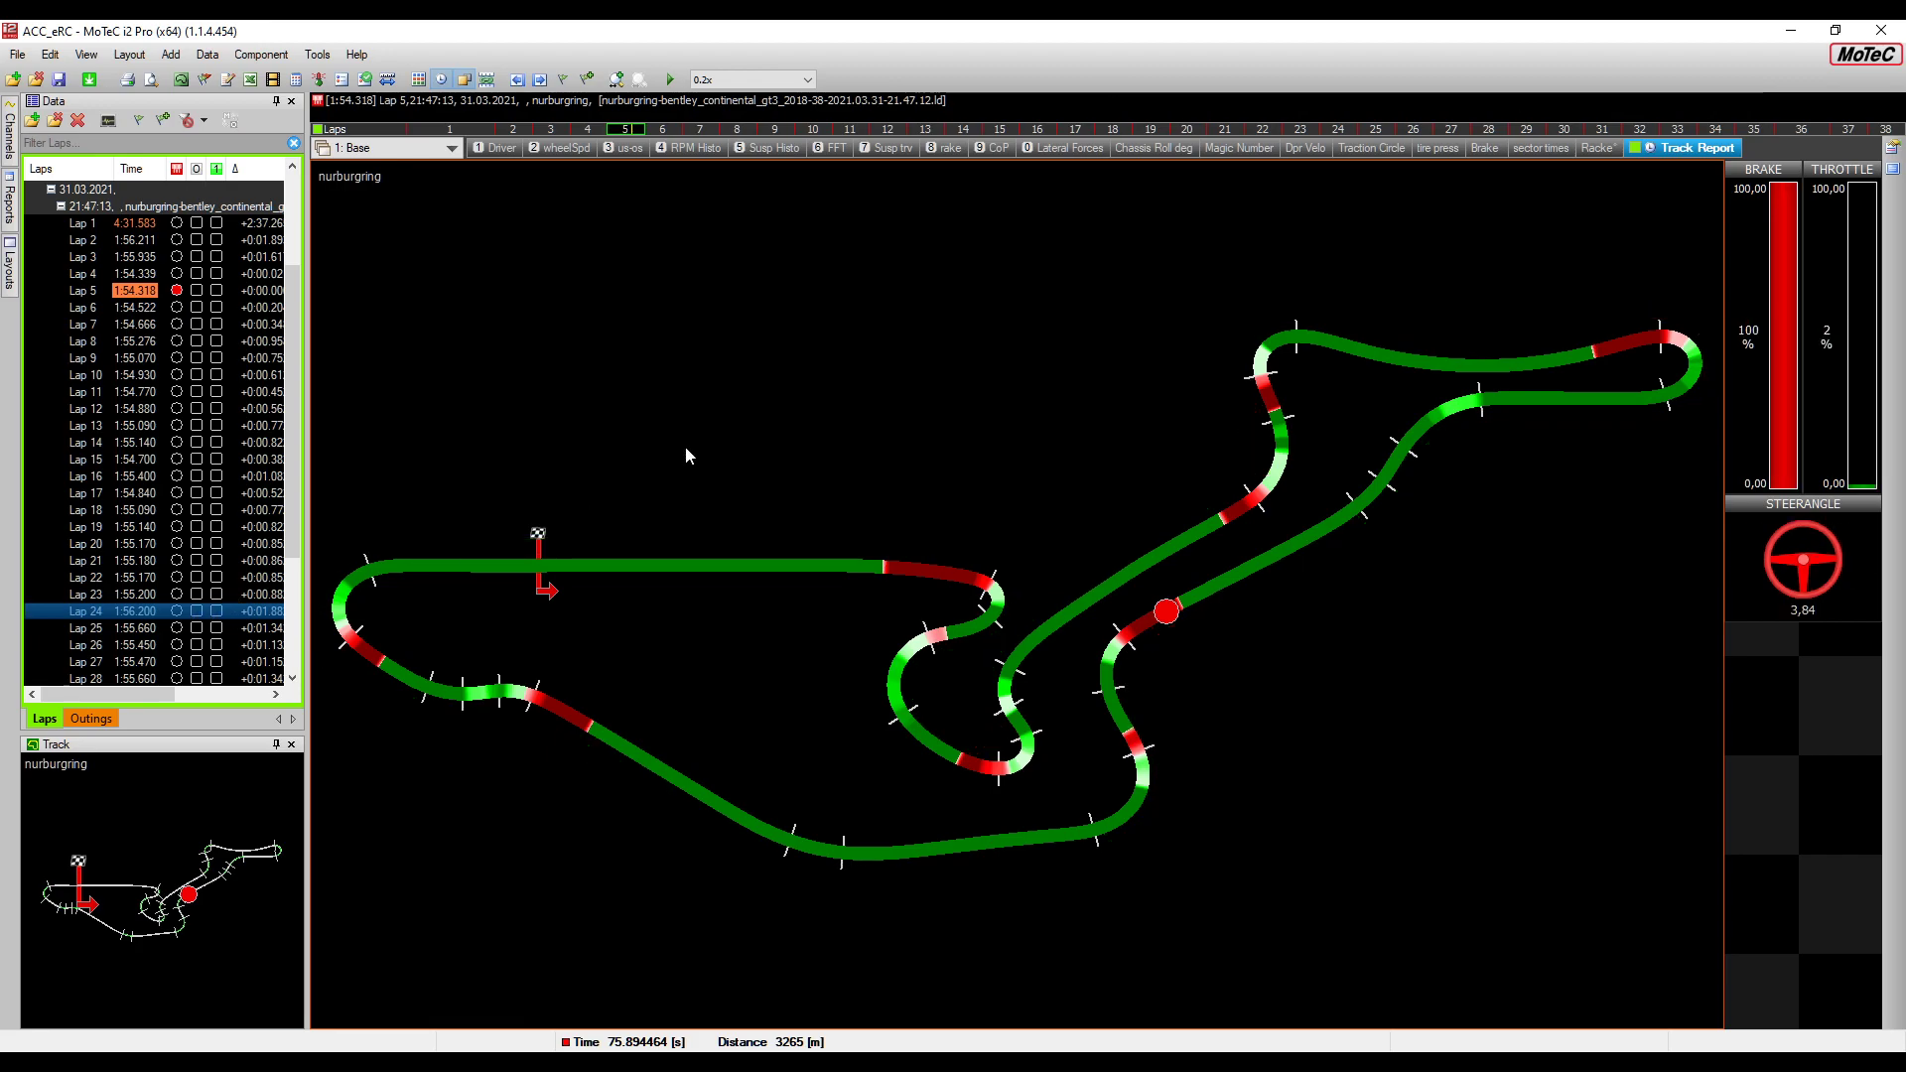
Show the us-os worksheet and hide the glat and Grip traces so that only Oversteer is plotted in their graph
{"action": "left_click", "coordinate": [622, 151]}
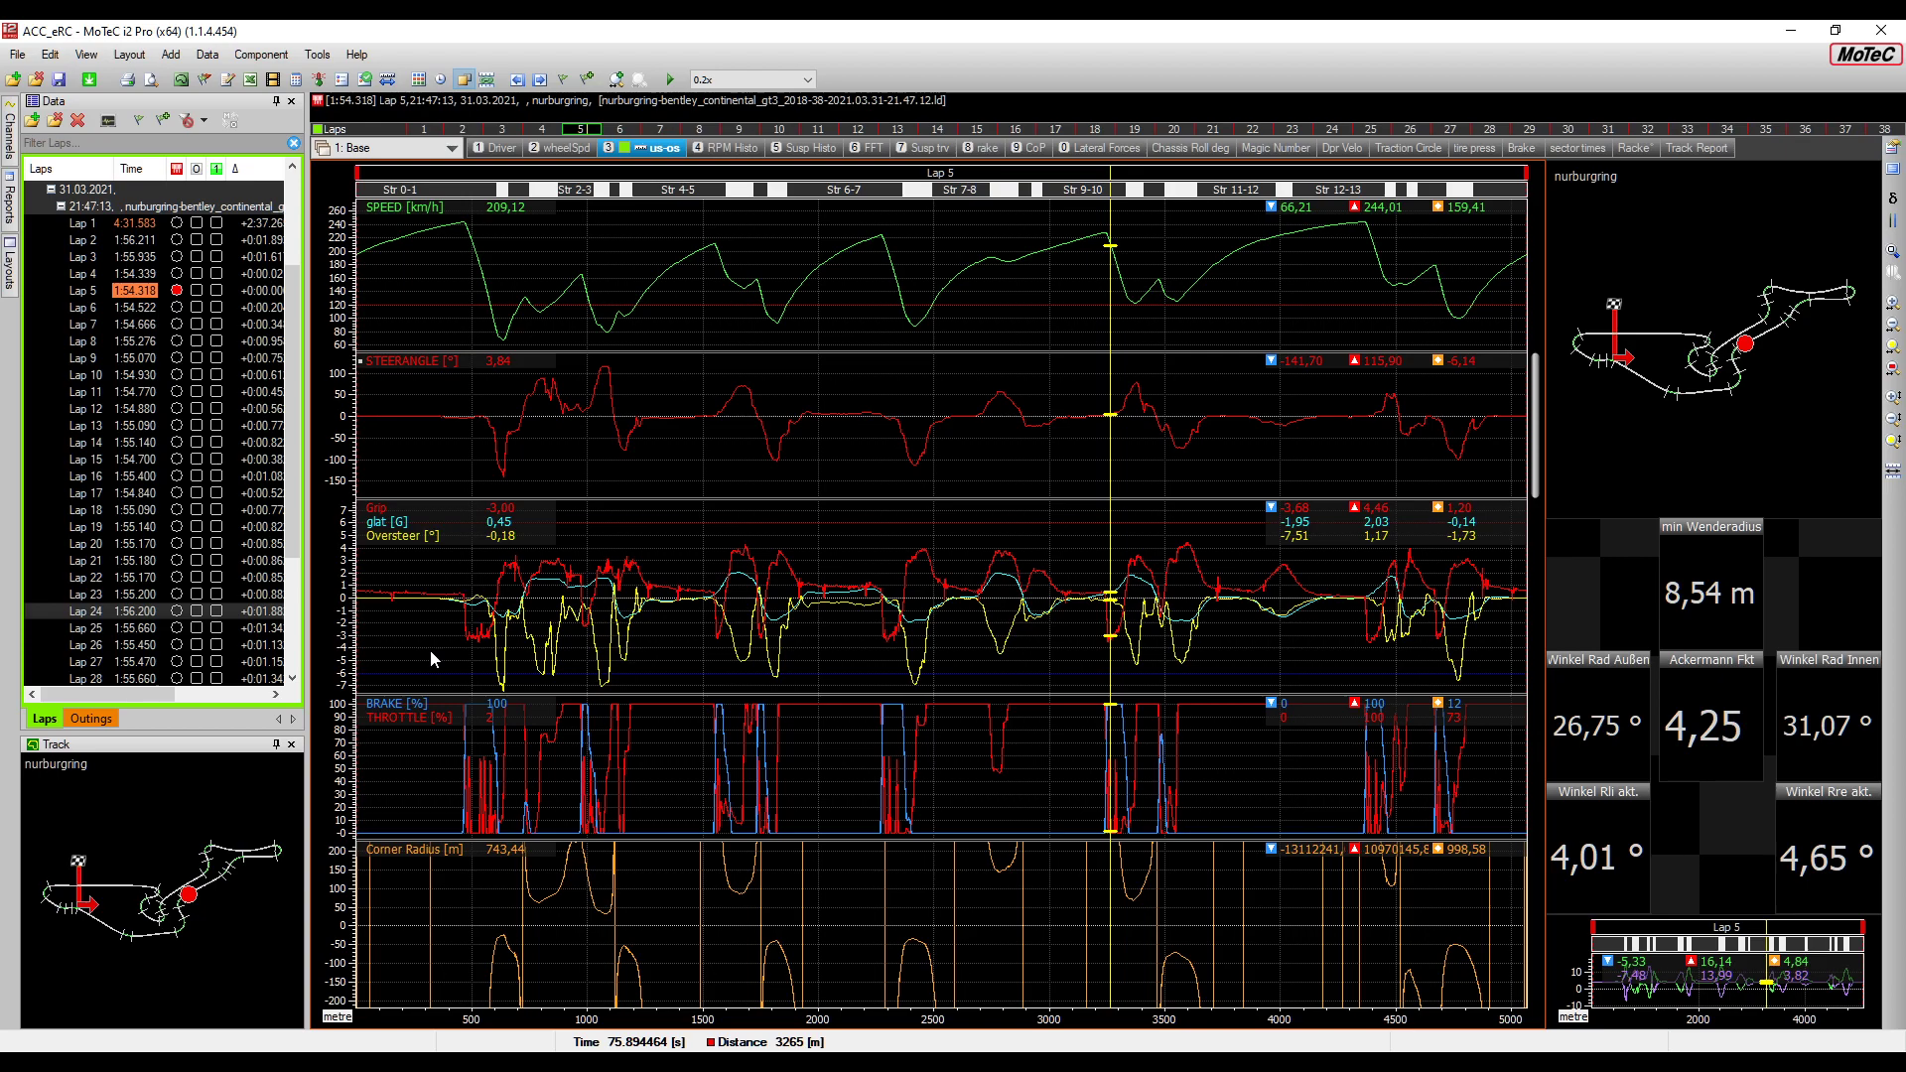
{"action": "left_click", "coordinate": [380, 526]}
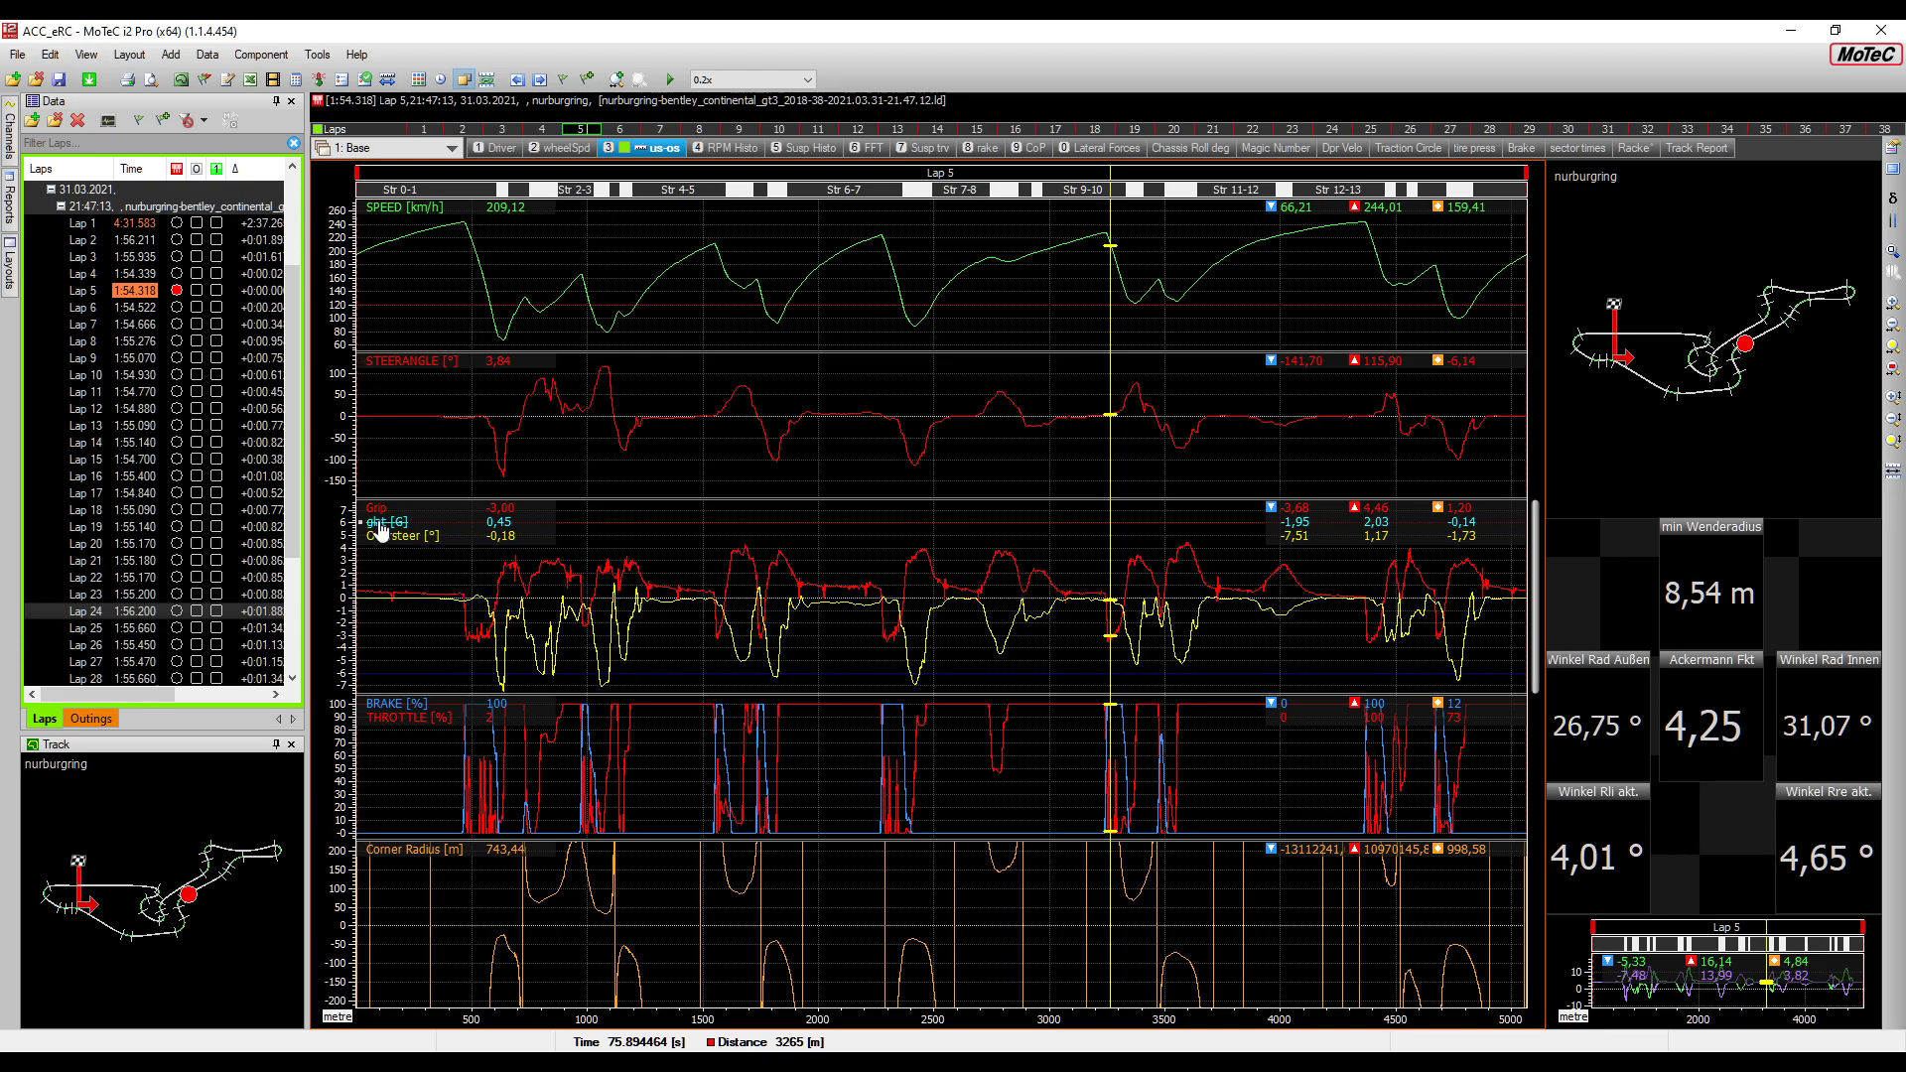
{"action": "left_click", "coordinate": [381, 524]}
{"action": "left_click", "coordinate": [384, 510]}
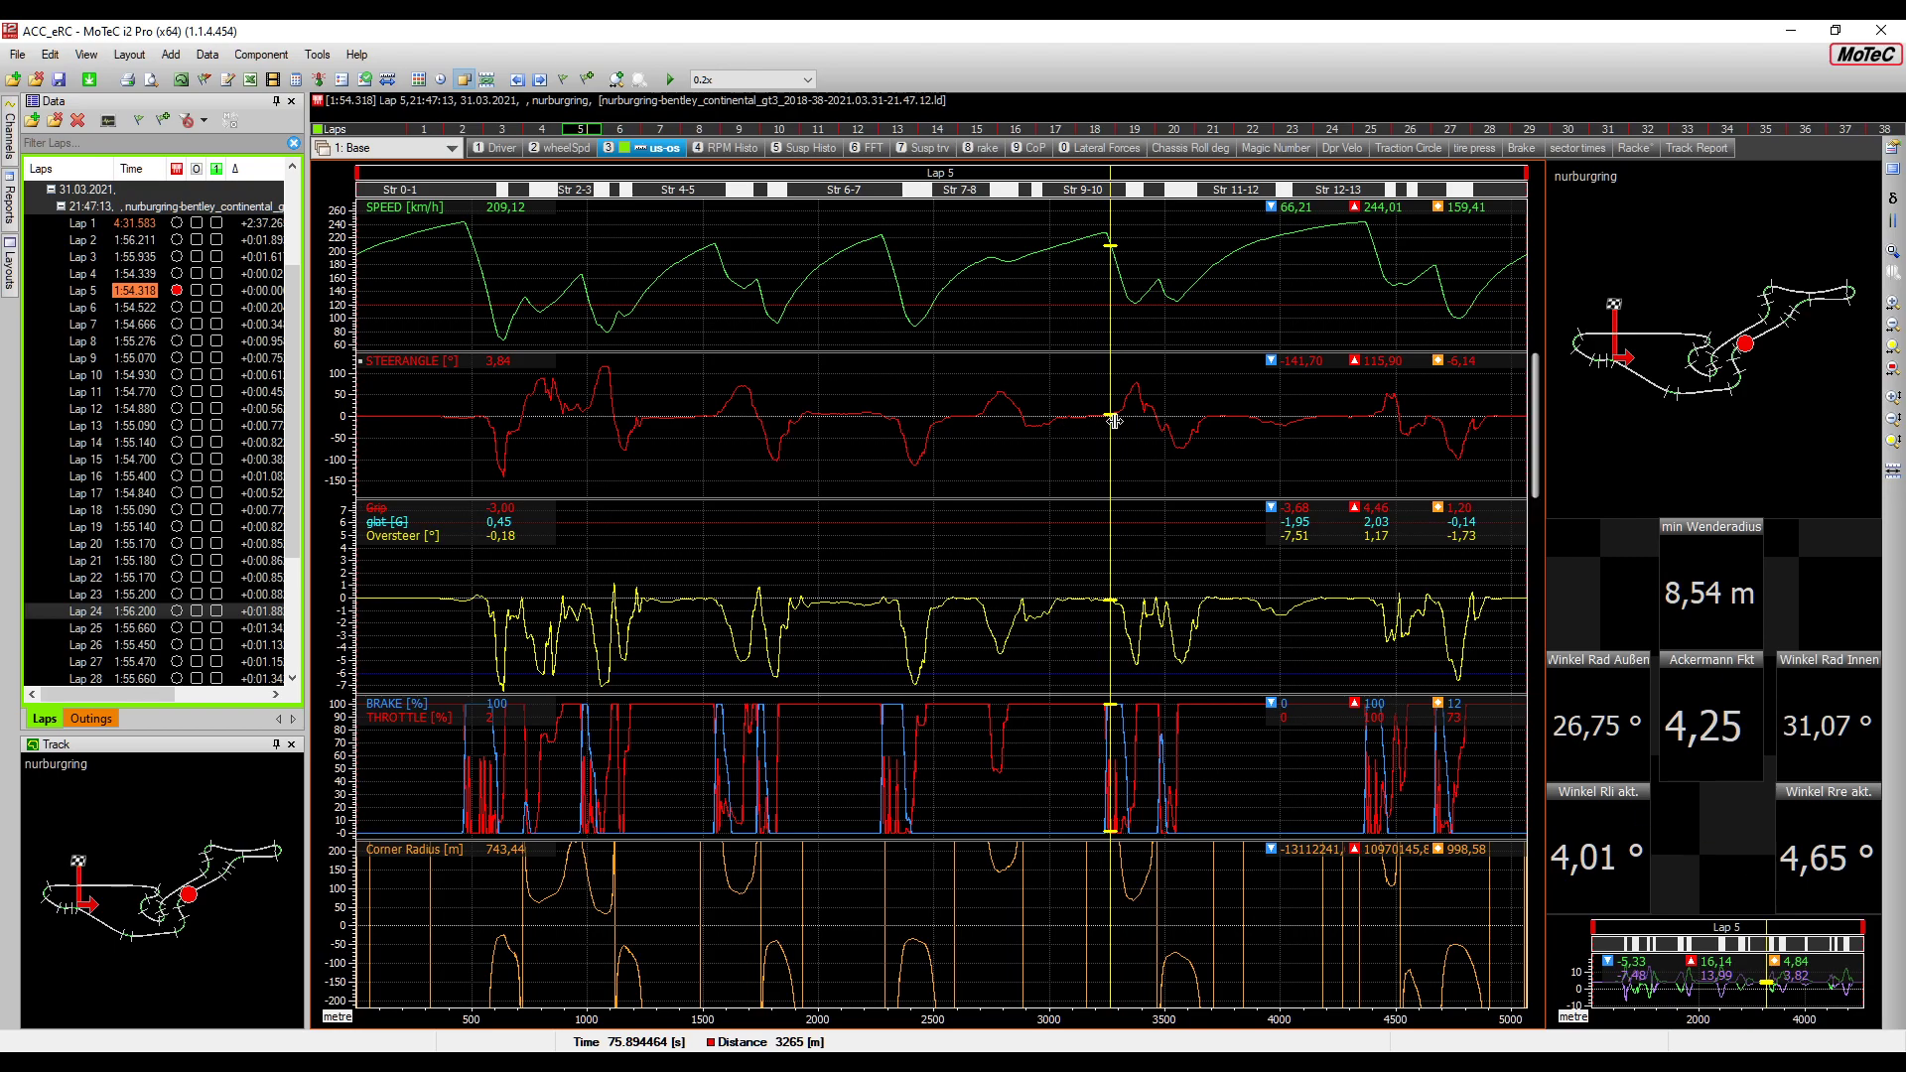
Examine steering and wheel angles at about 3334 m, enlarging the small wheel angle graph around that point
{"action": "left_click_drag", "start_coordinate": [1111, 425], "coordinate": [1129, 426]}
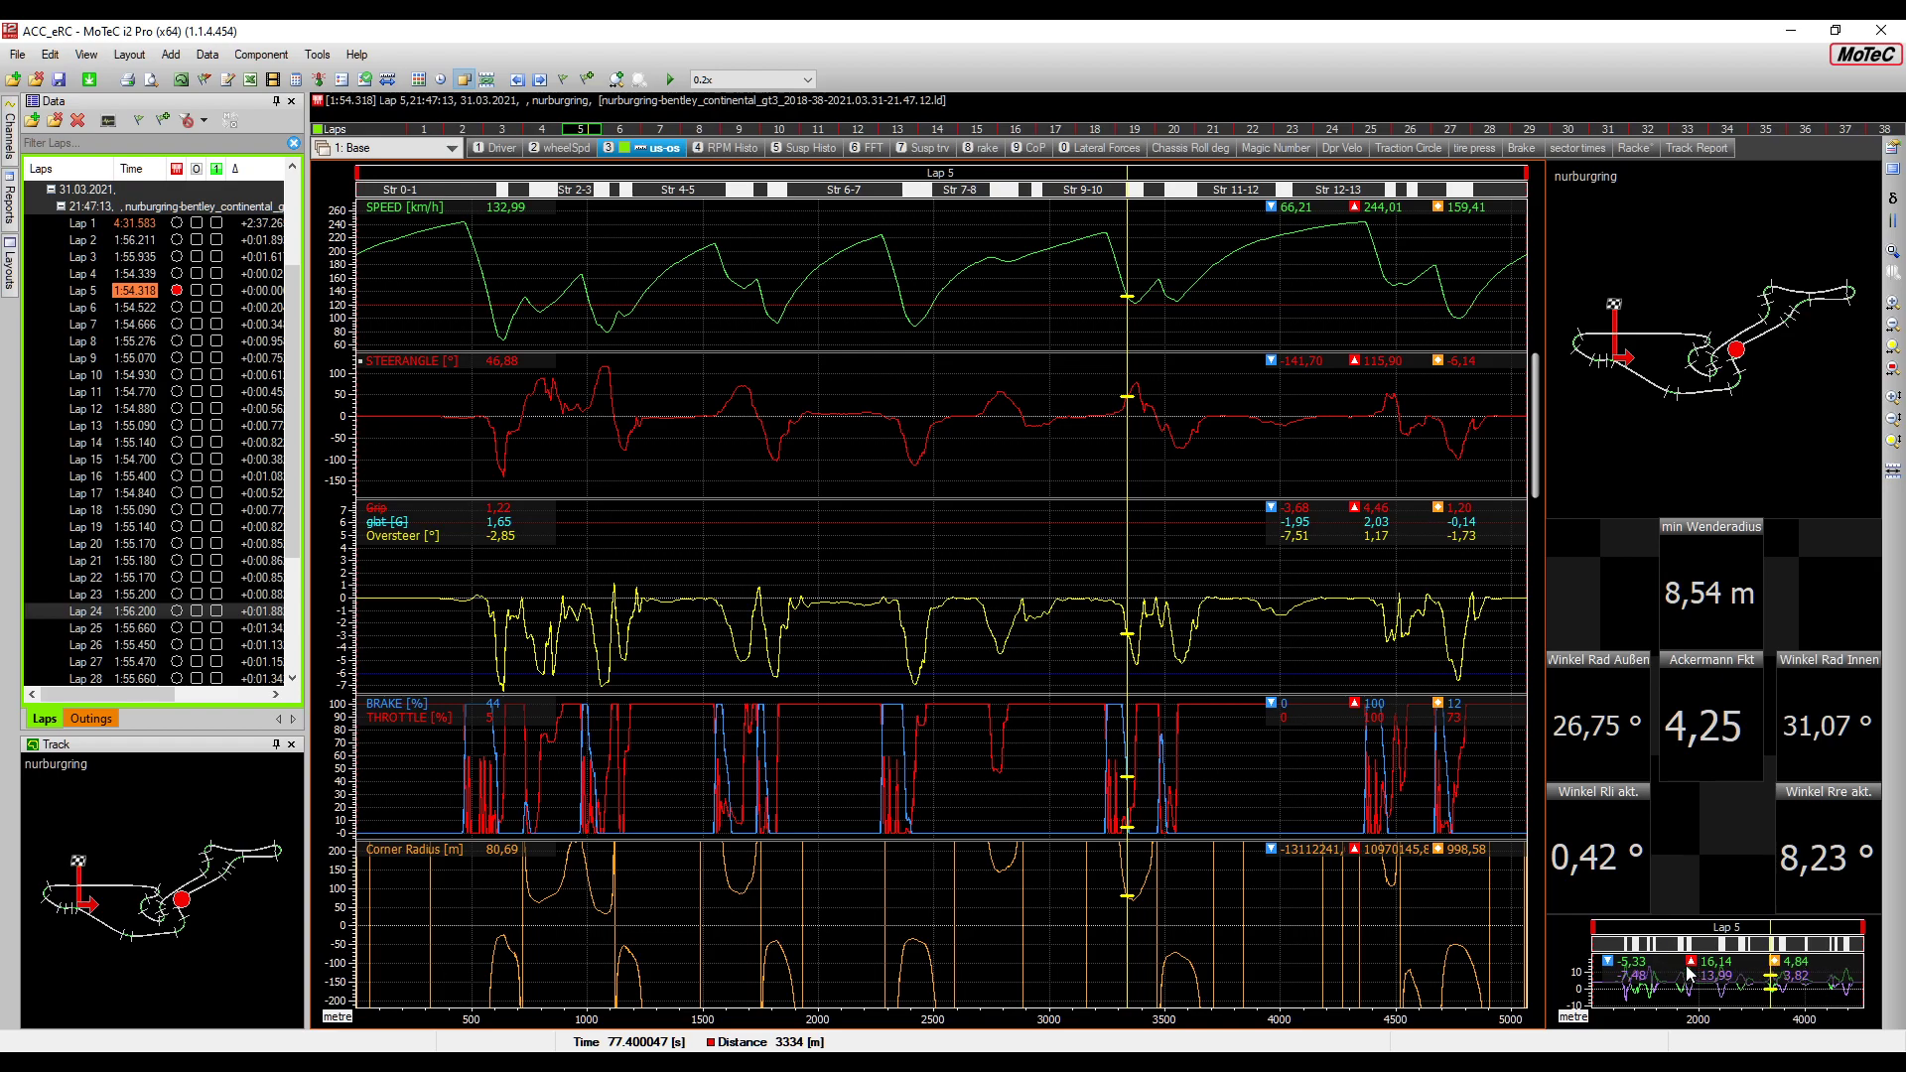
{"action": "scroll", "coordinate": [1780, 998], "scroll_direction": "up", "scroll_amount": 1}
{"action": "scroll", "coordinate": [1780, 997], "scroll_direction": "up", "scroll_amount": 2}
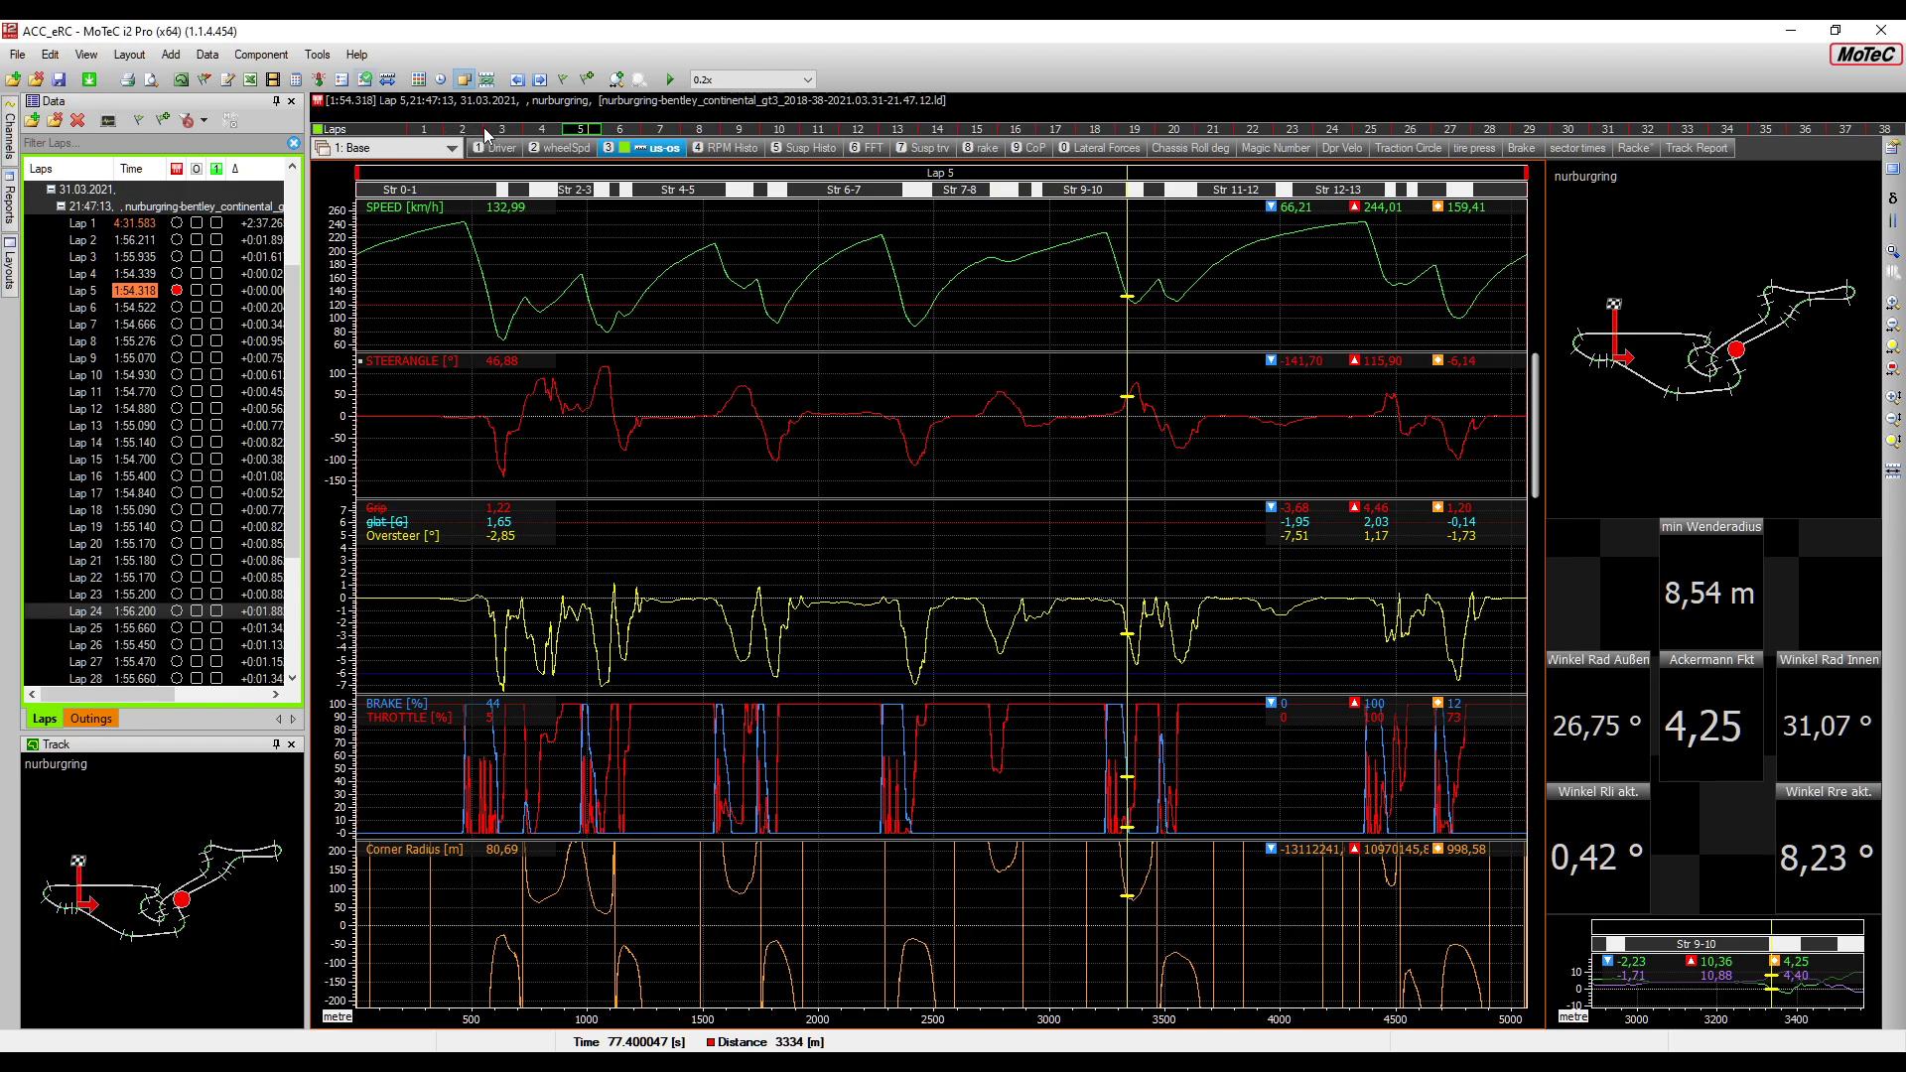
Show the wheelSpd worksheet and examine the Diff Coast and Diff Power values at about 2085 m and 2059 m
{"action": "left_click", "coordinate": [566, 148]}
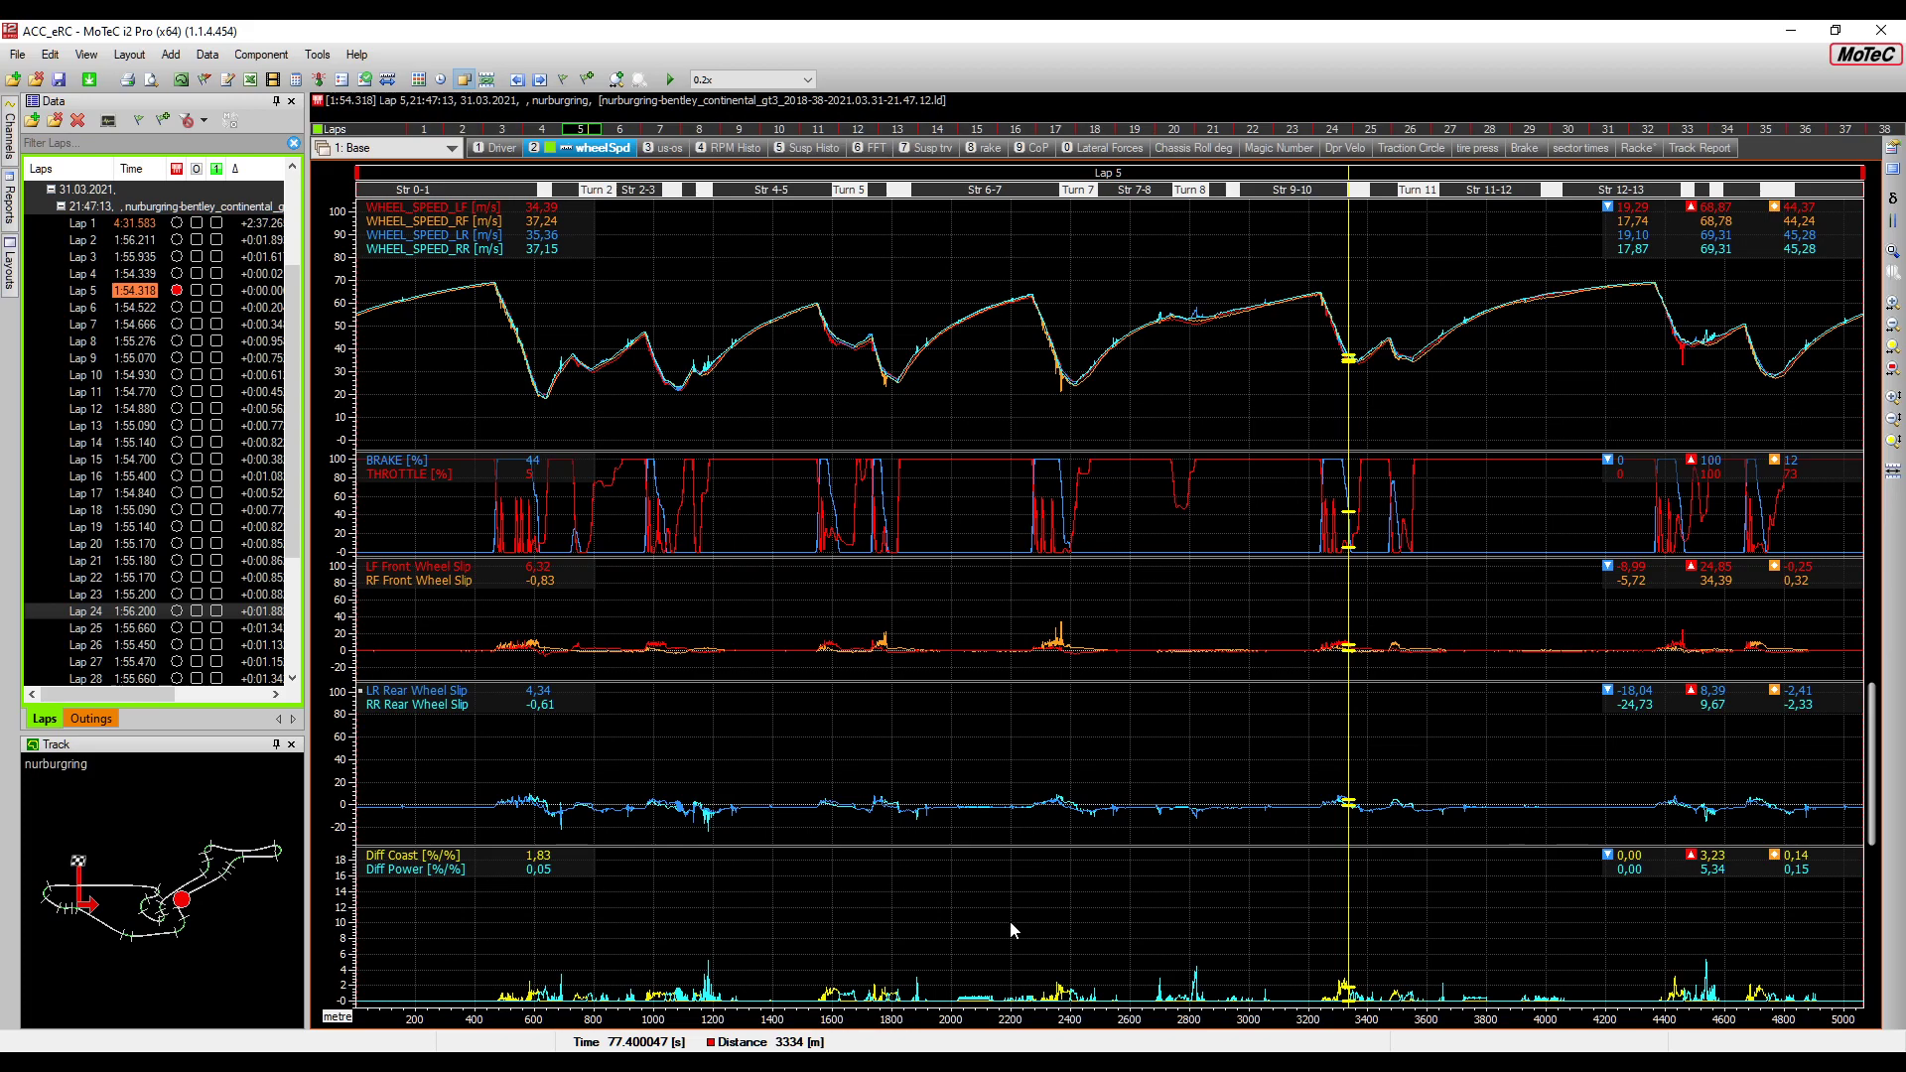
{"action": "left_click", "coordinate": [978, 943]}
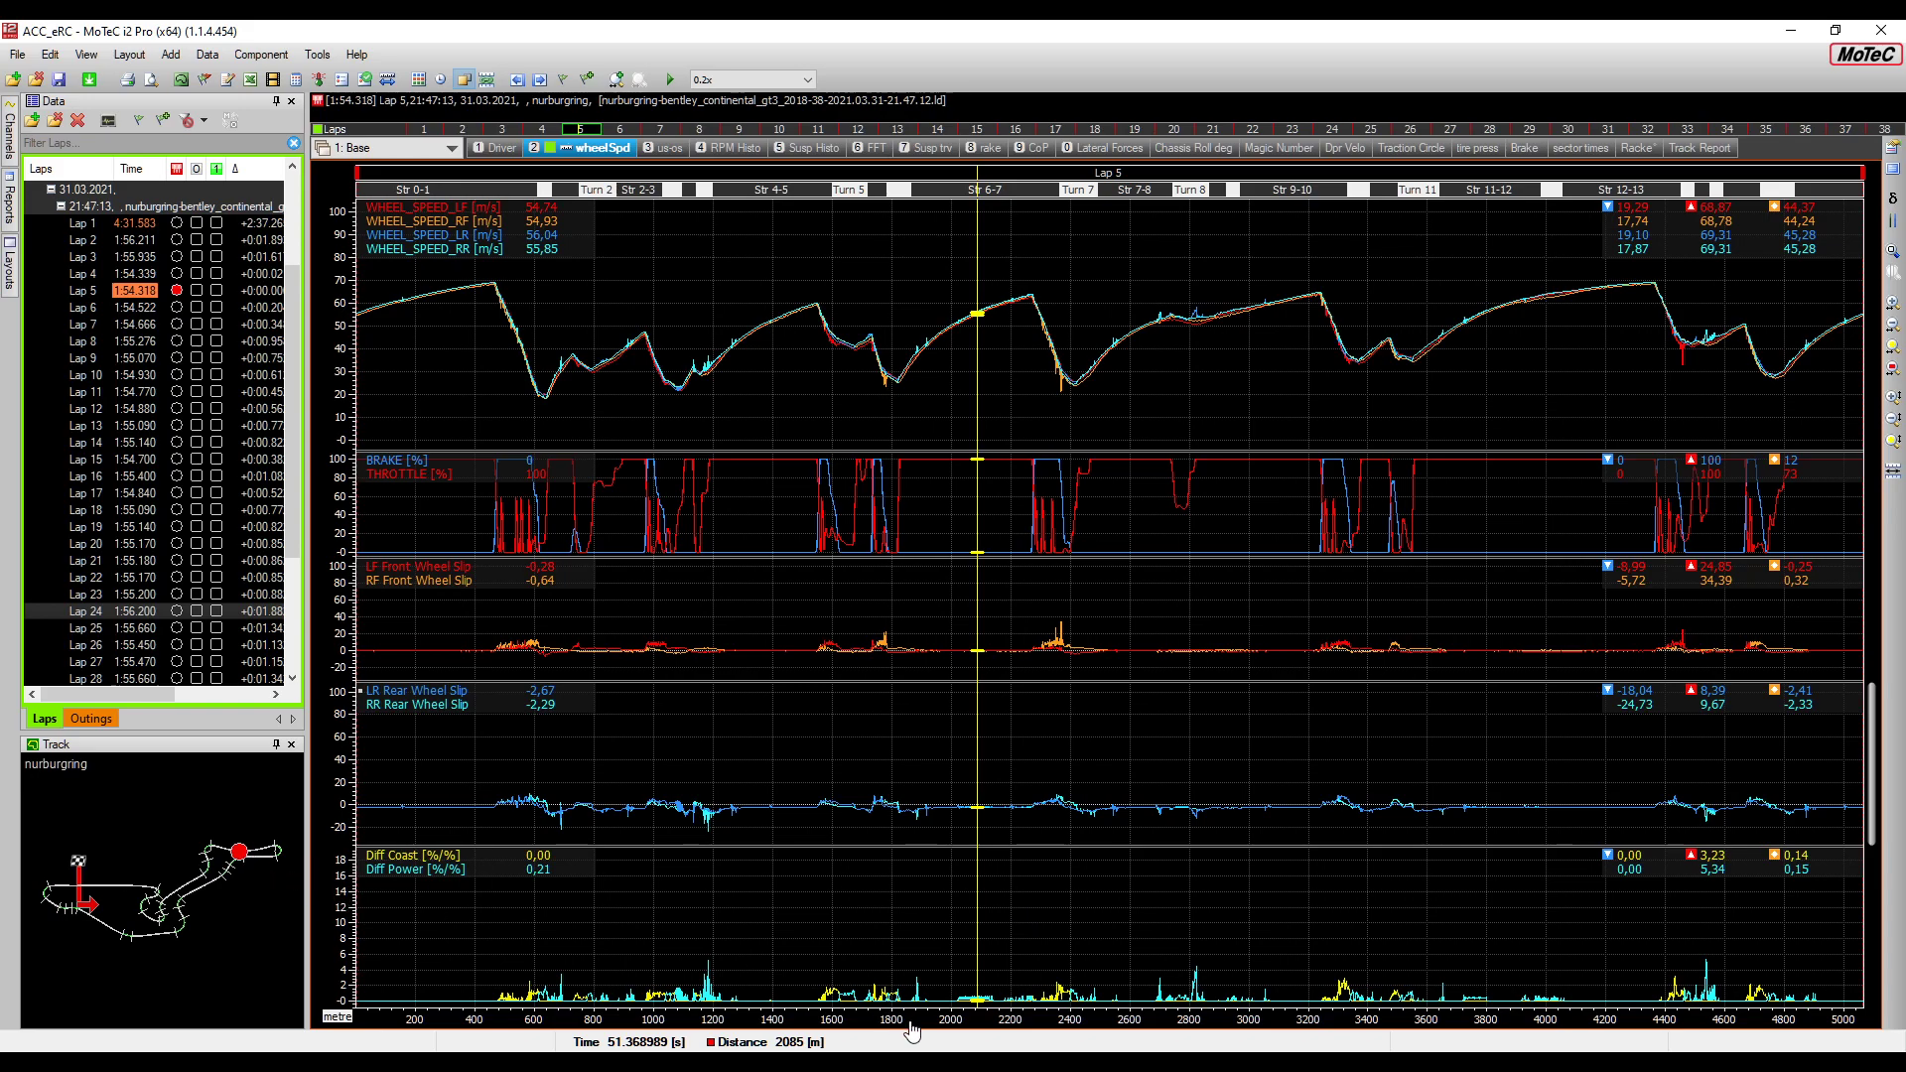
{"action": "left_click", "coordinate": [976, 968]}
{"action": "left_click_drag", "start_coordinate": [976, 968], "coordinate": [969, 966]}
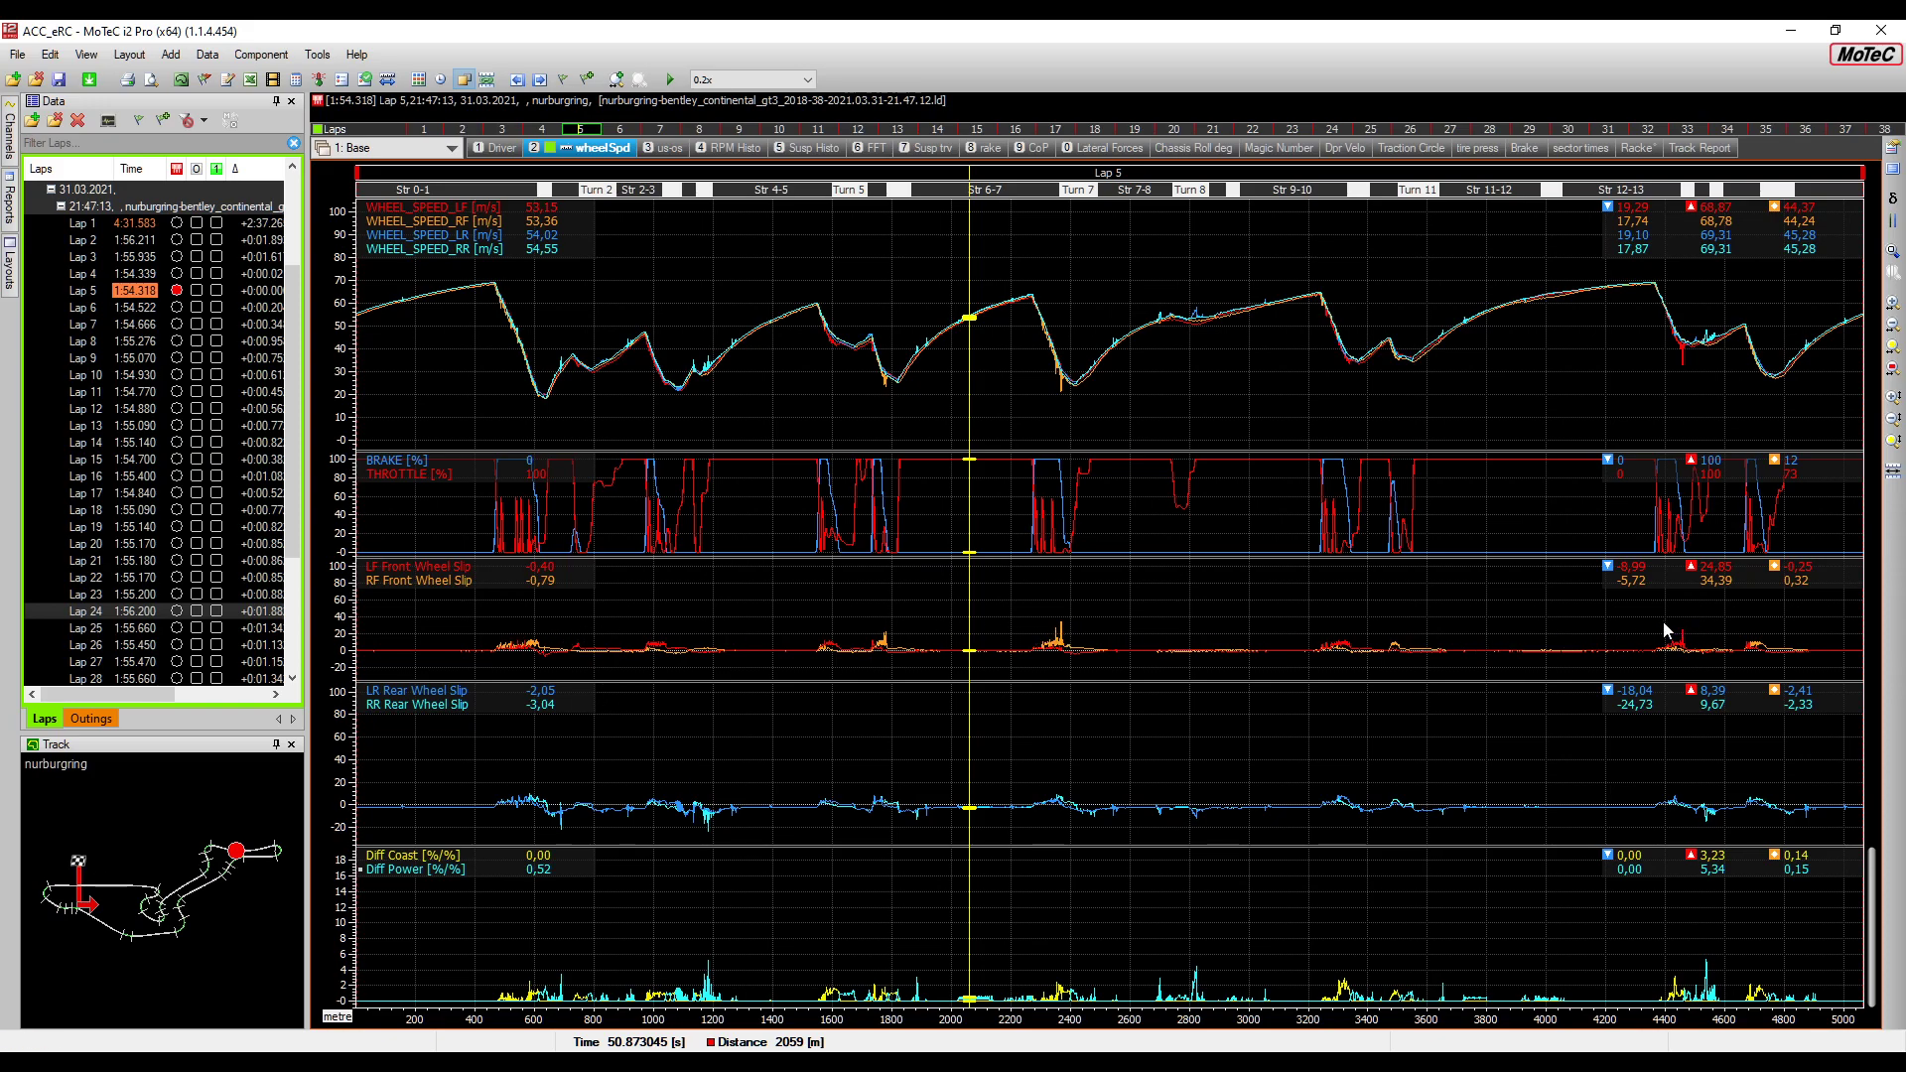
Enlarge the Turn 13 to Turn 15 section and examine wheel slip at about 4800 m and 4457 m
{"action": "left_click", "coordinate": [1779, 672]}
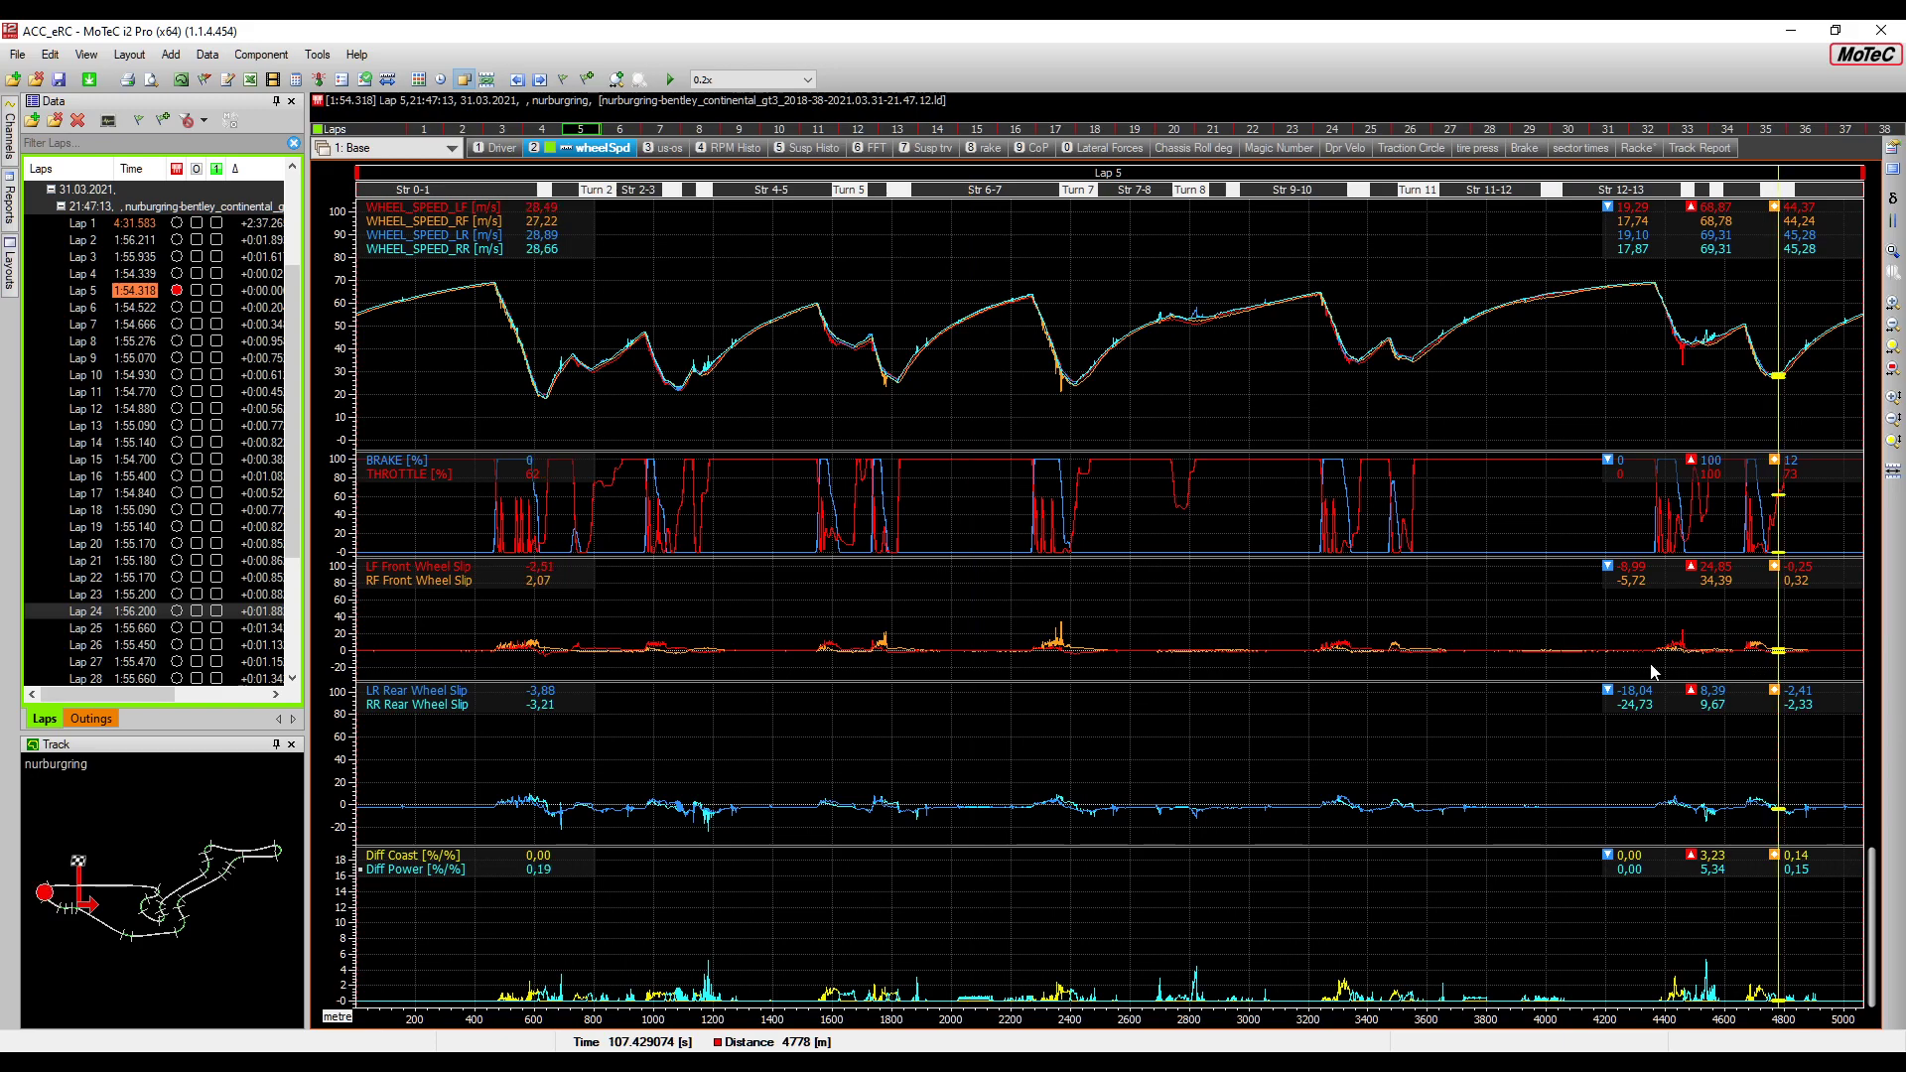
{"action": "left_click_drag", "start_coordinate": [1650, 670], "coordinate": [1866, 673]}
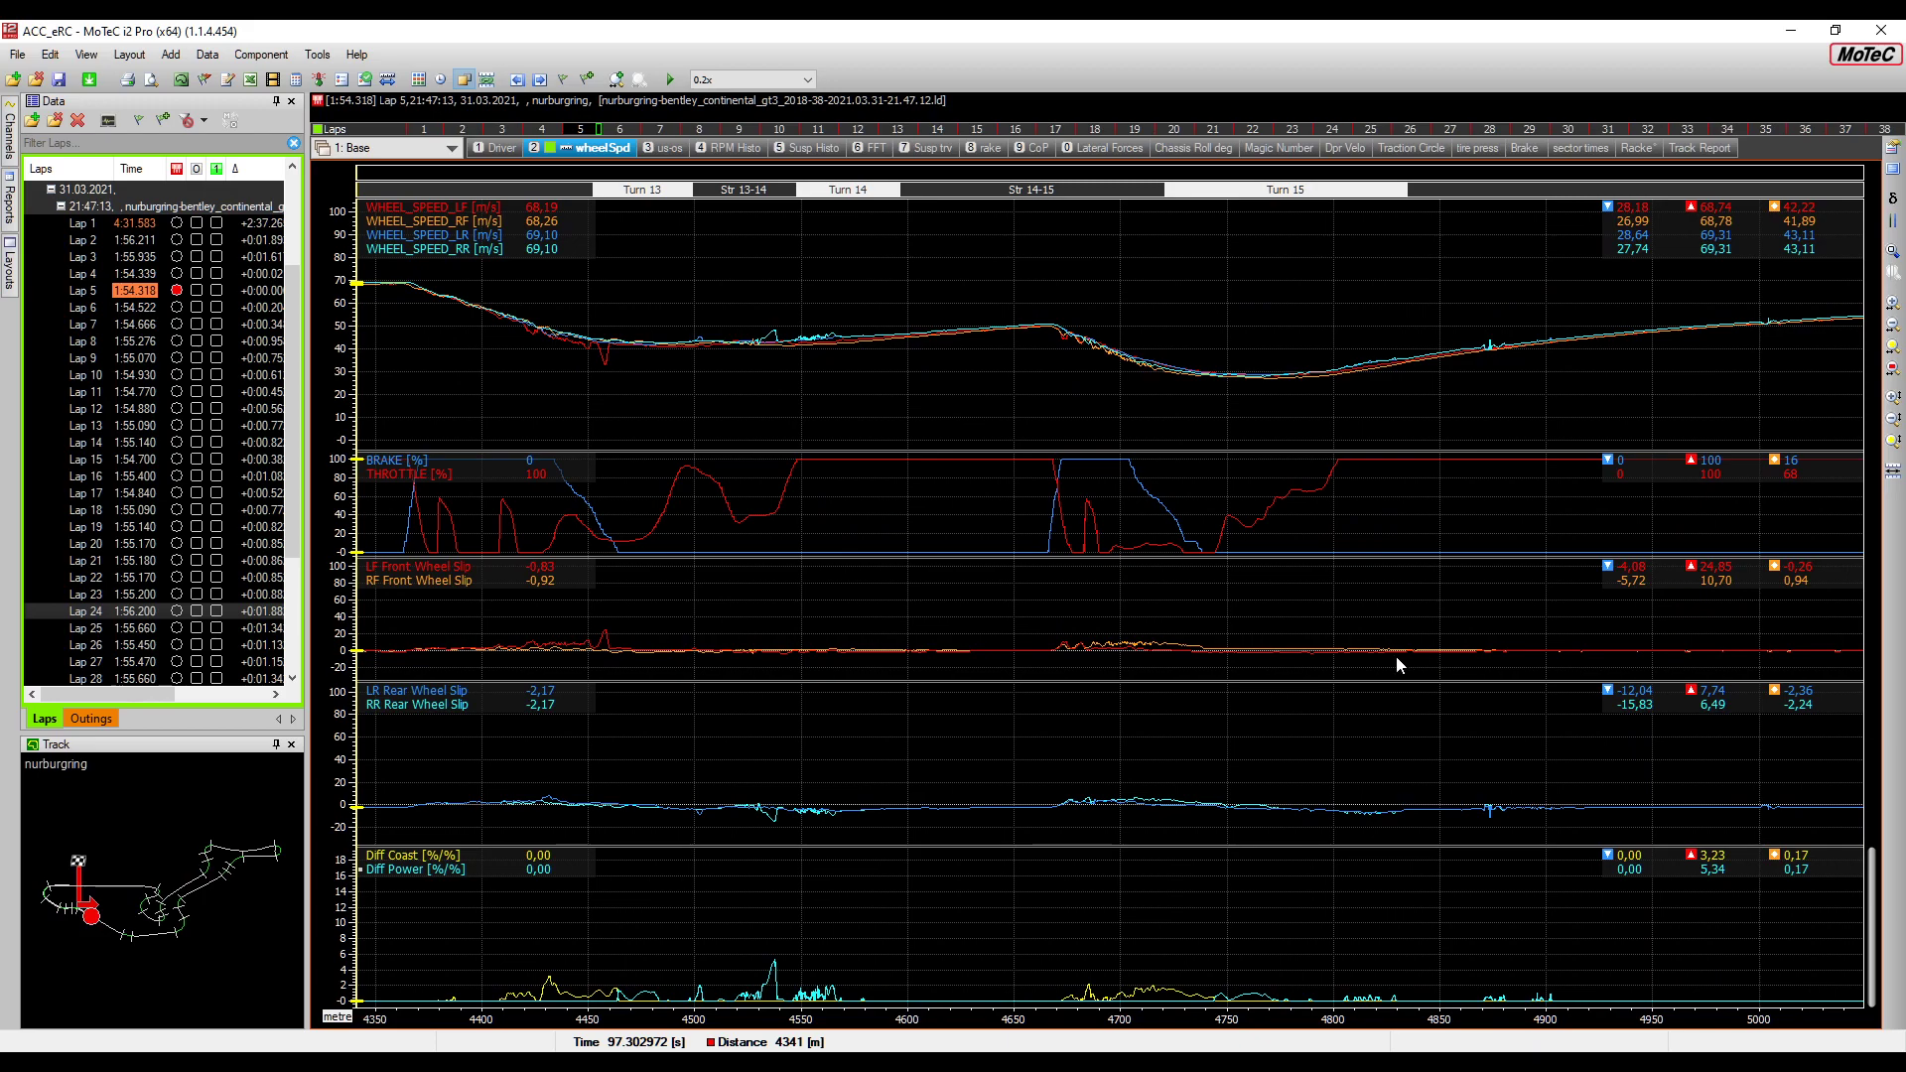
{"action": "left_click_drag", "start_coordinate": [1324, 663], "coordinate": [1334, 665]}
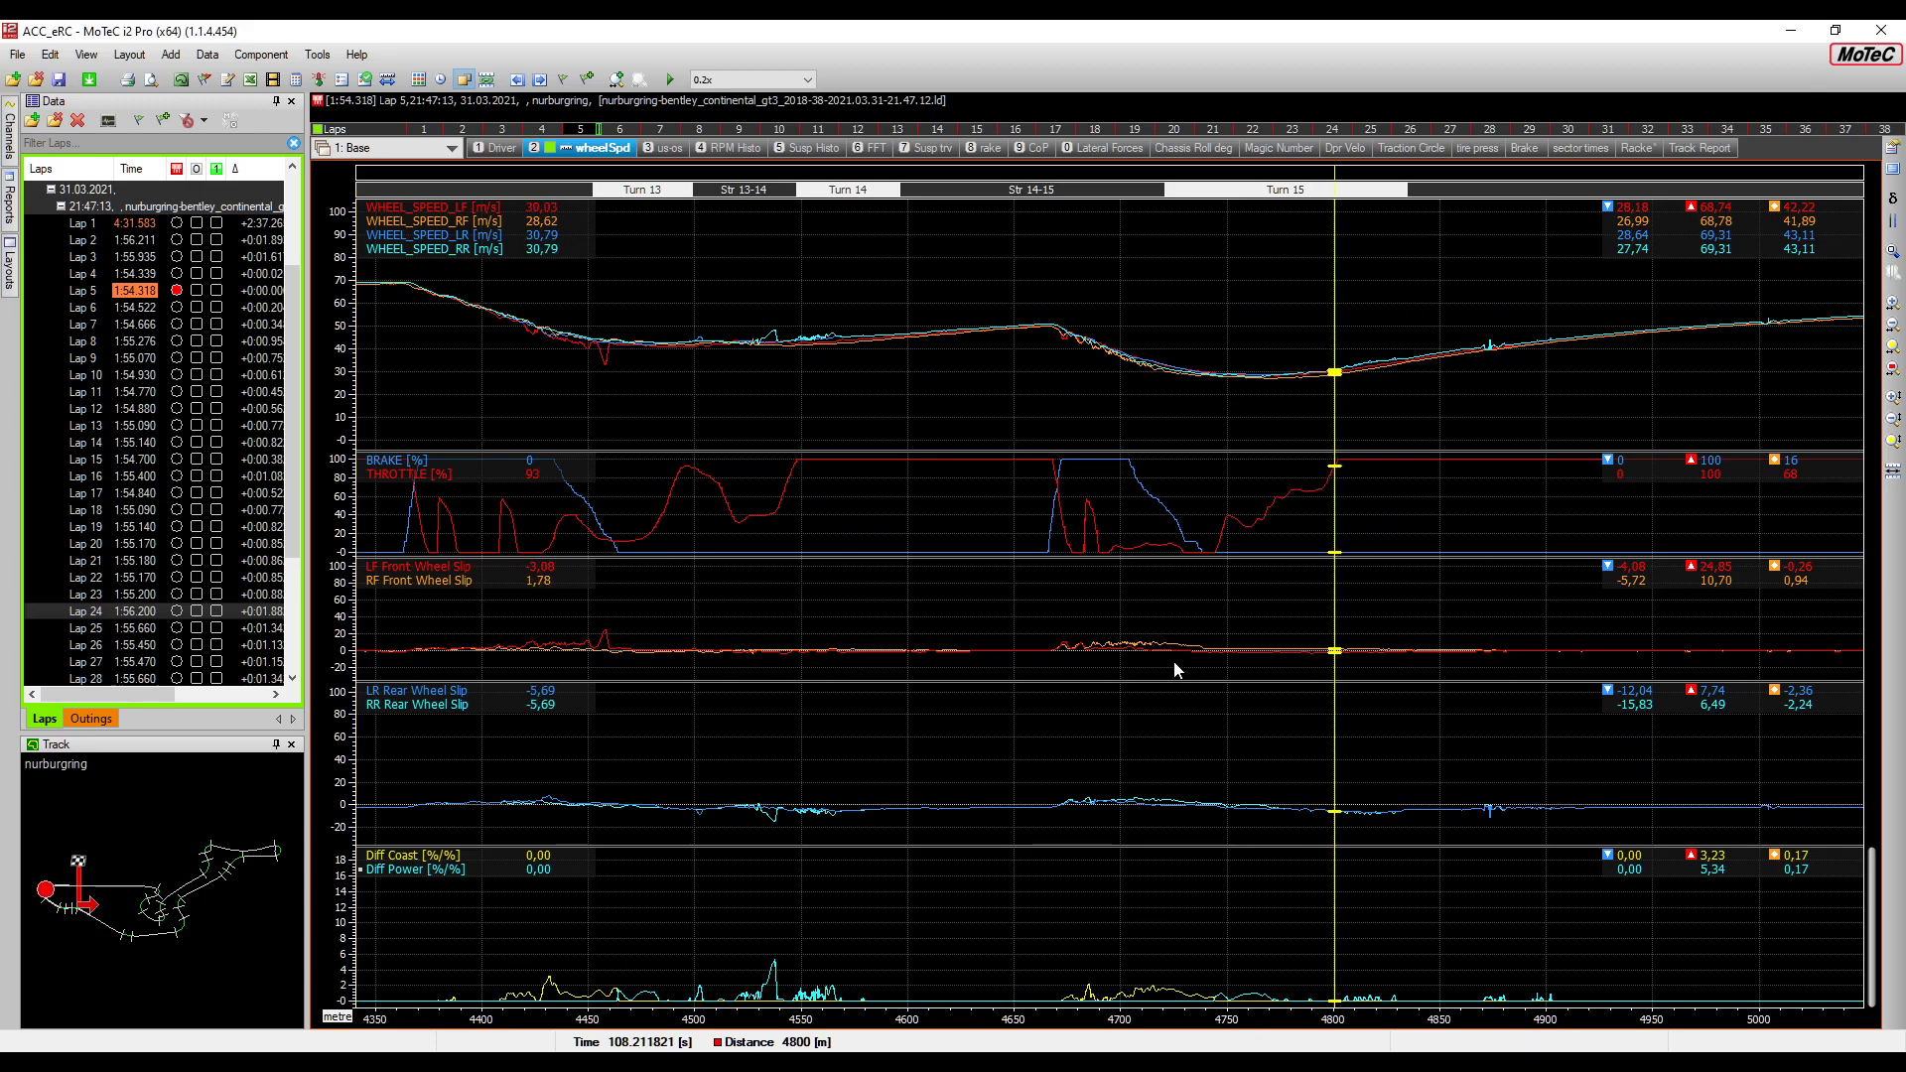
{"action": "mouse_move", "coordinate": [918, 676]}
{"action": "left_mouse_down"}
{"action": "mouse_move", "coordinate": [486, 672]}
{"action": "mouse_move", "coordinate": [605, 657]}
{"action": "left_mouse_up"}
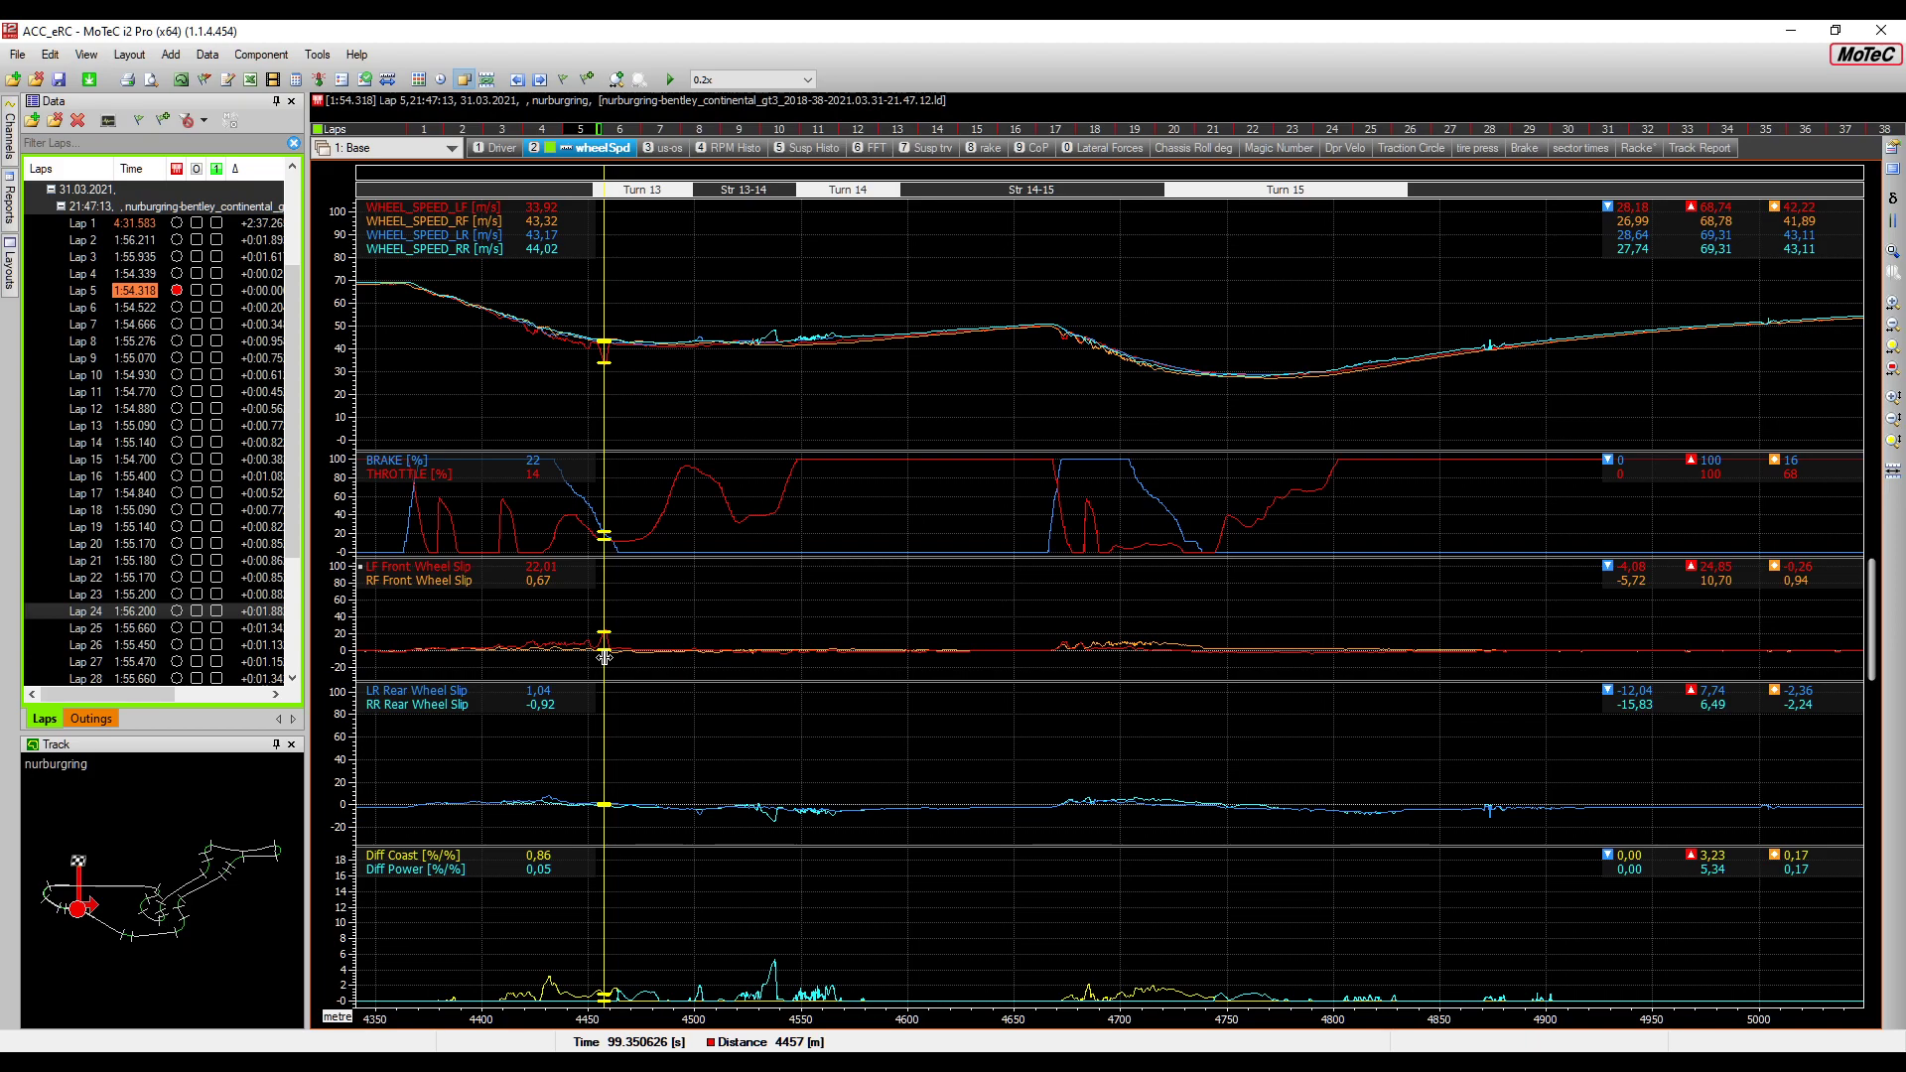
Examine the wheel speed and wheel slip traces back through Turns 10 to 12, and restore the full Lap 5 view
{"action": "key", "text": "Left"}
{"action": "key", "text": "Left"}
{"action": "key", "text": "Left"}
{"action": "key", "text": "Left"}
{"action": "key", "text": "Left"}
{"action": "key", "text": "Left"}
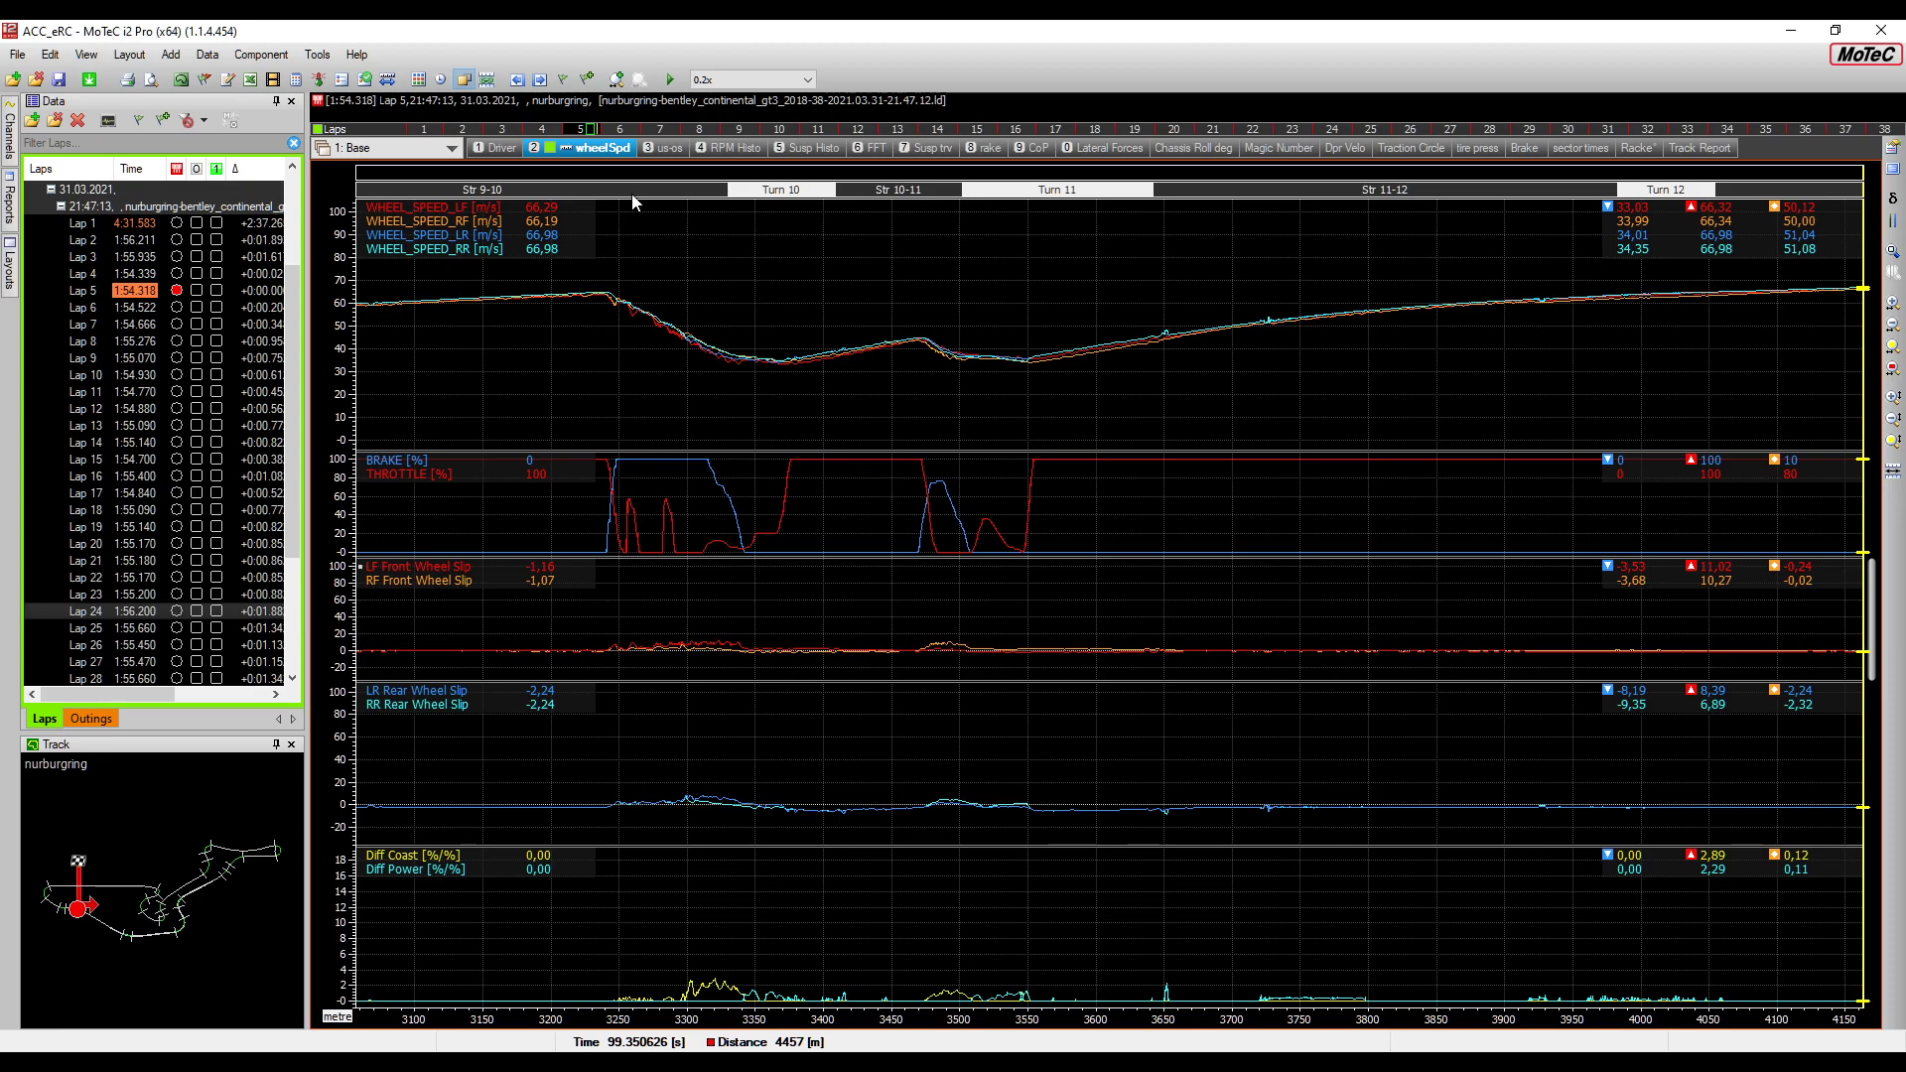
{"action": "double_click", "coordinate": [154, 292]}
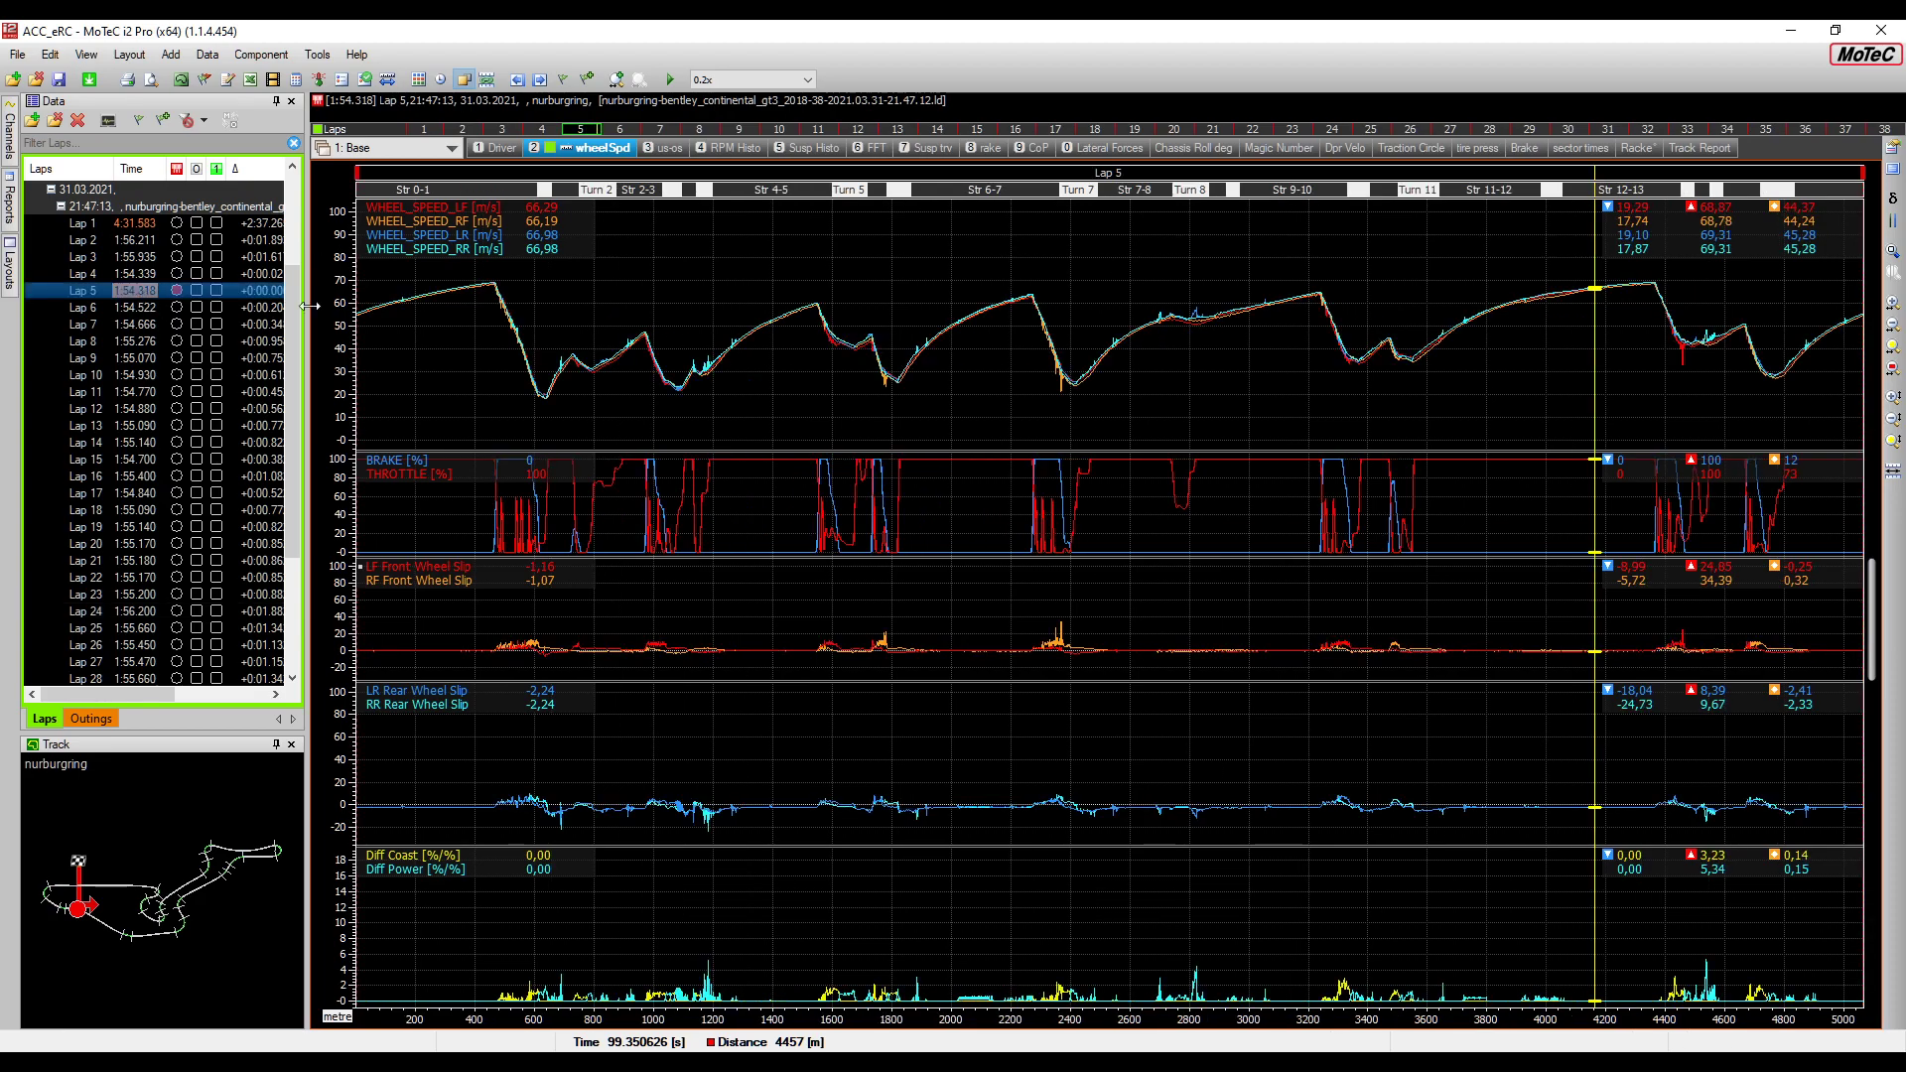
View the worksheet of the Inputs workbook with its wheel slip, steering and oversteer graphs, and return to the Base workbook
{"action": "left_click", "coordinate": [399, 151]}
{"action": "left_click", "coordinate": [409, 189]}
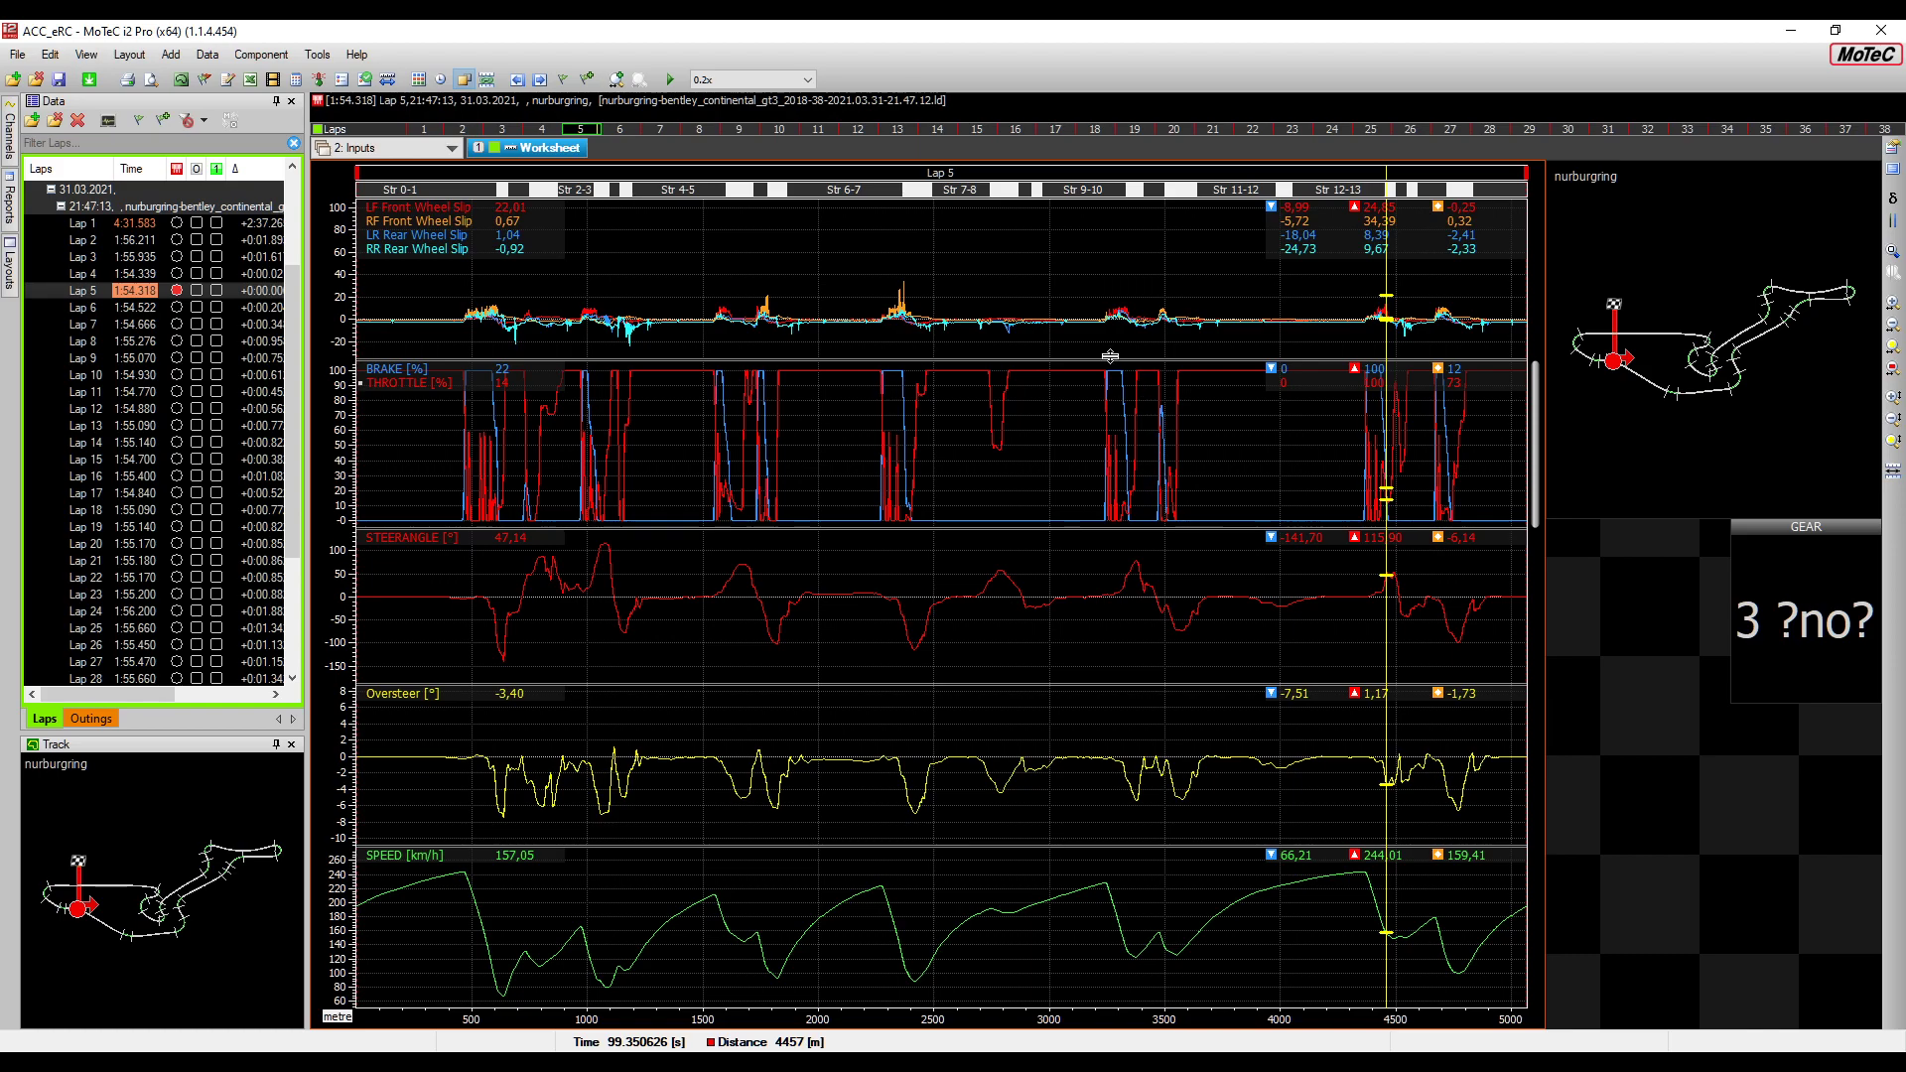
{"action": "left_click", "coordinate": [422, 151]}
{"action": "left_click", "coordinate": [417, 167]}
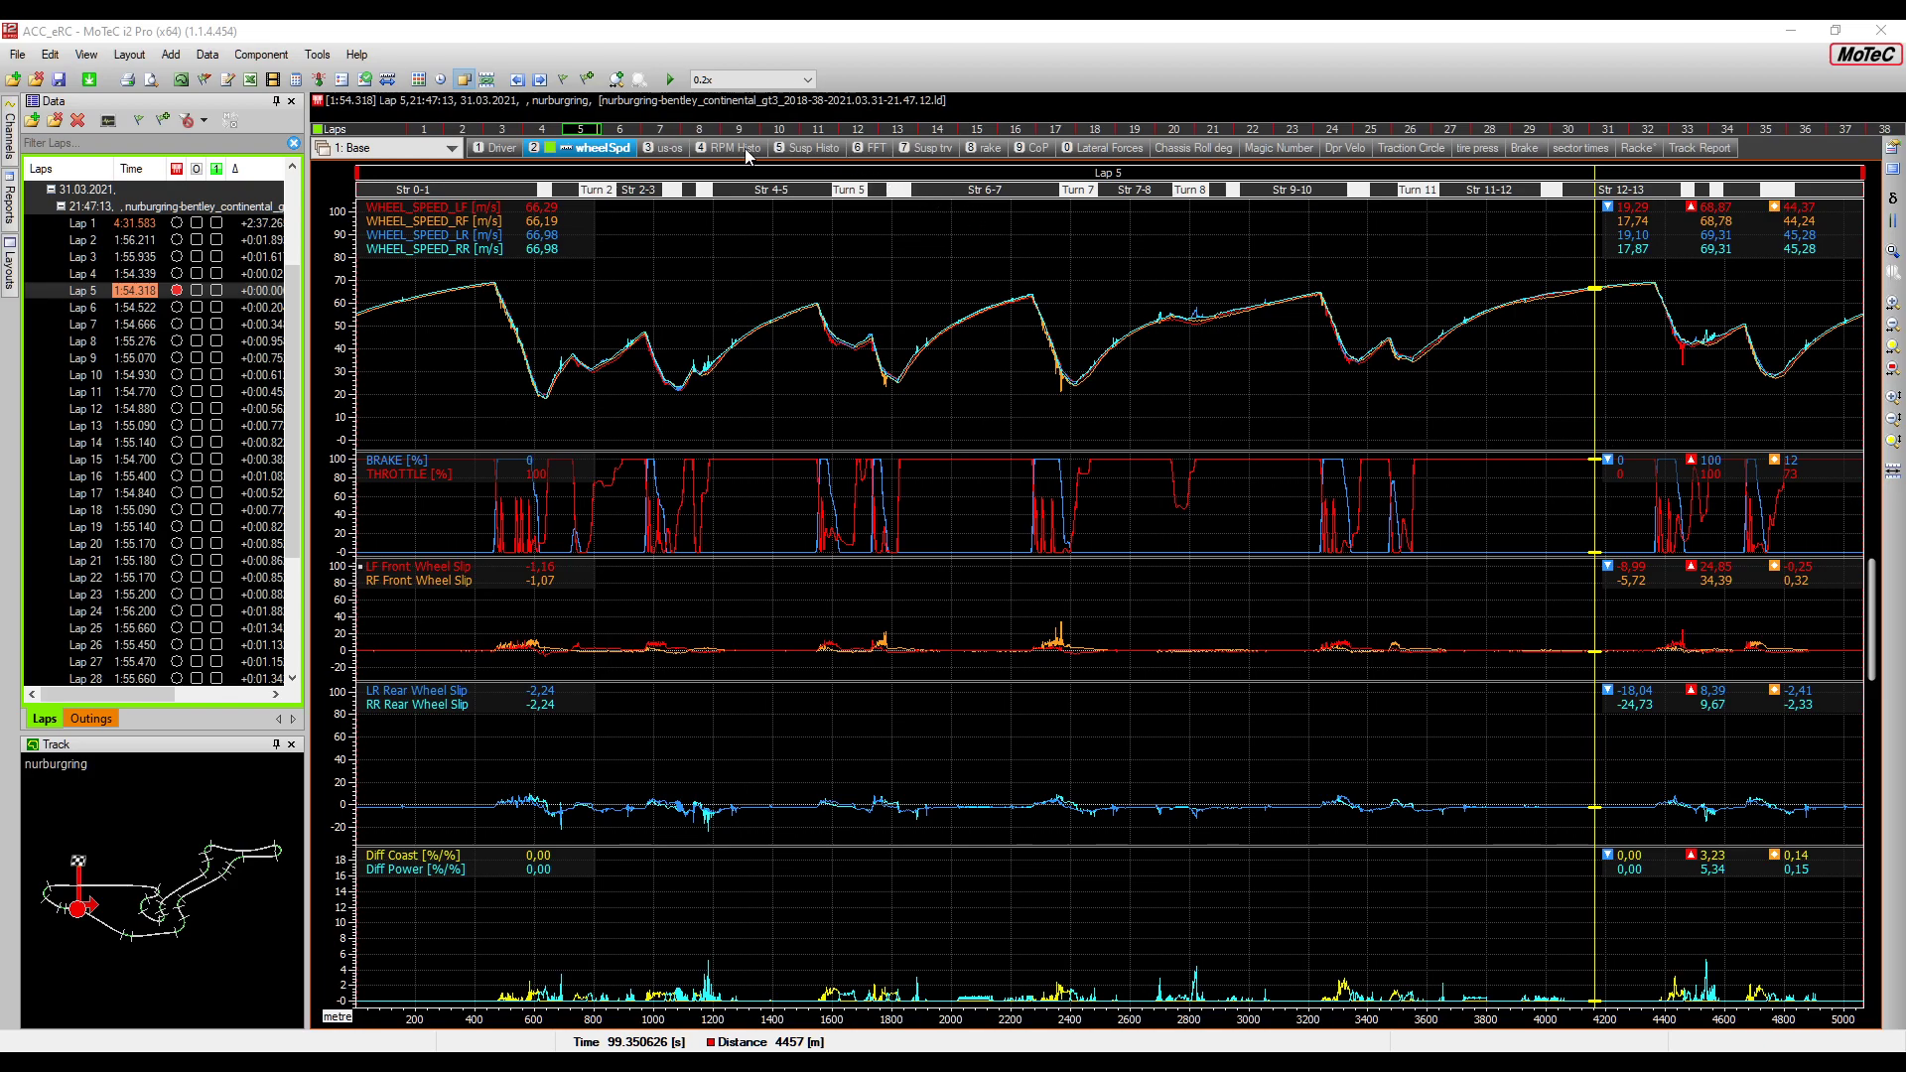
View the rake and CoP worksheets, and examine ride heights and rake at 320 m on the enlarged start straight
{"action": "left_click", "coordinate": [988, 150]}
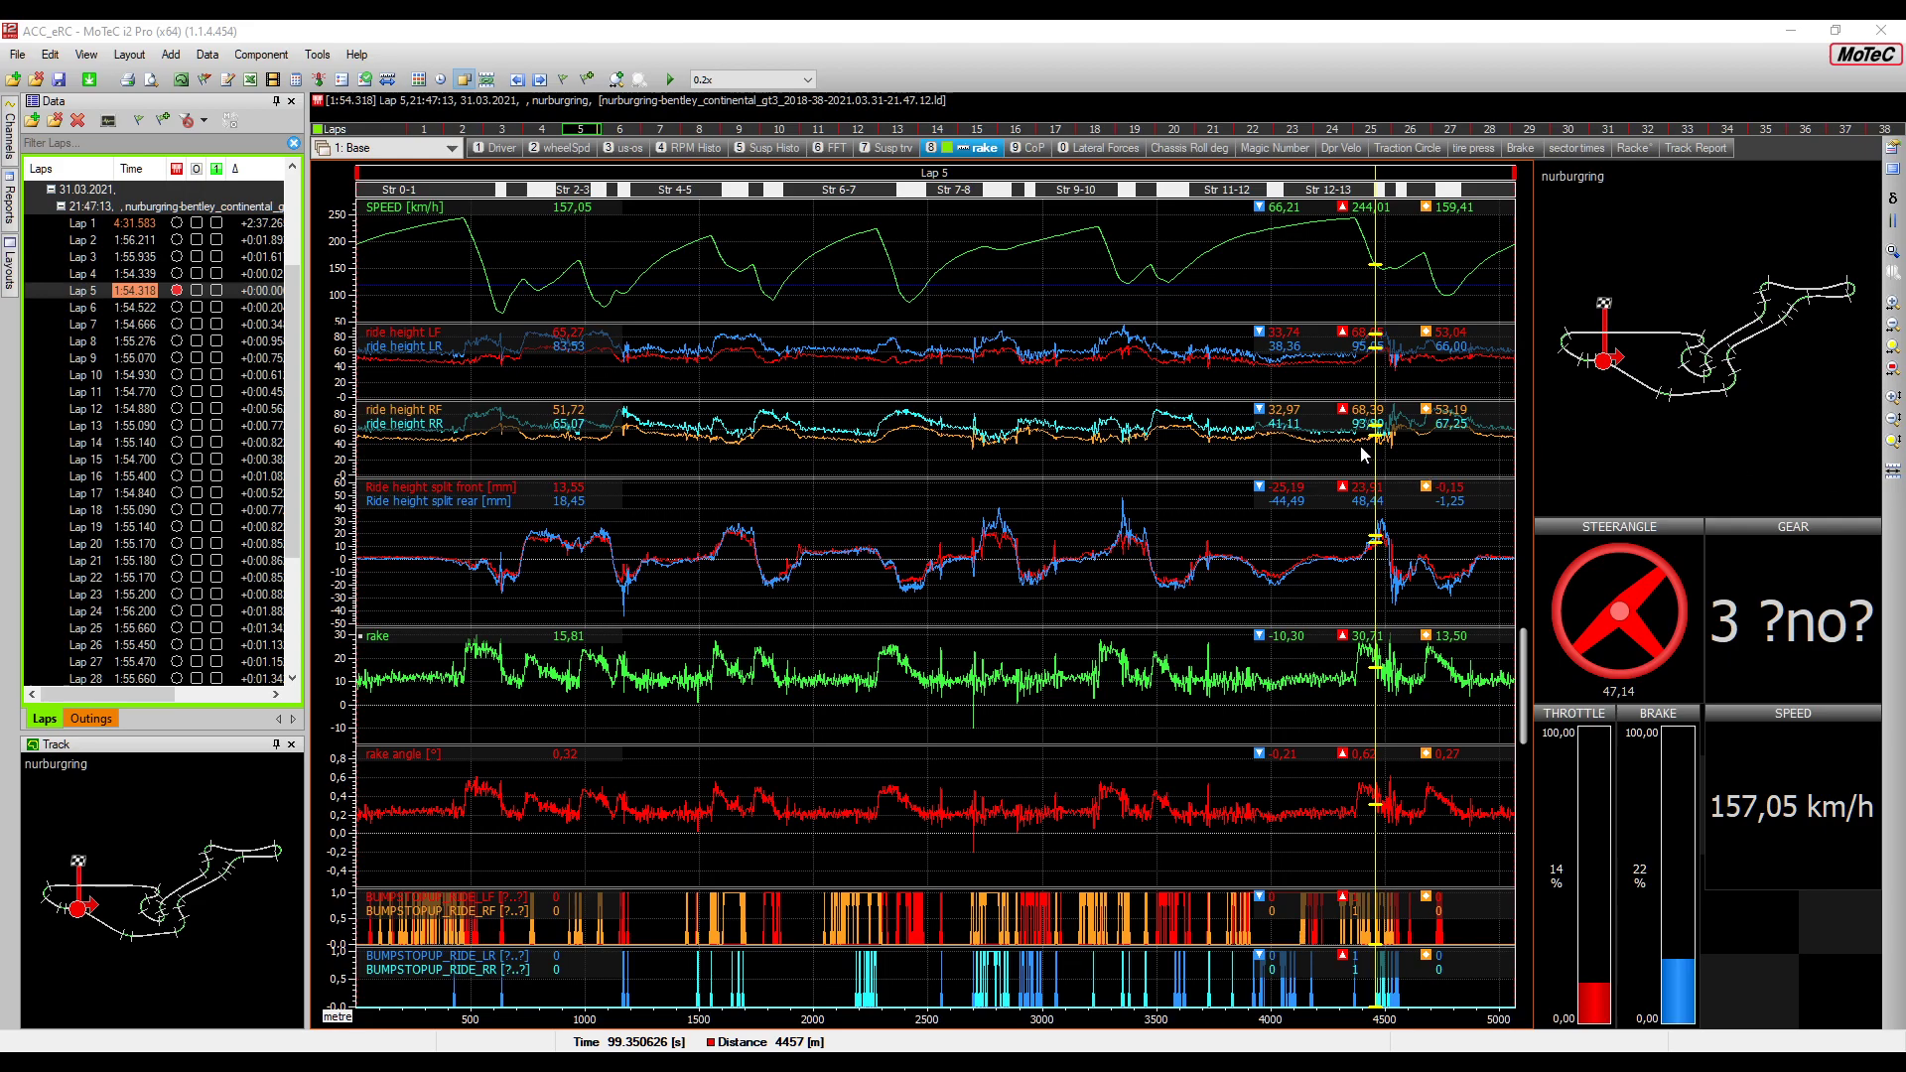
{"action": "key", "text": "9"}
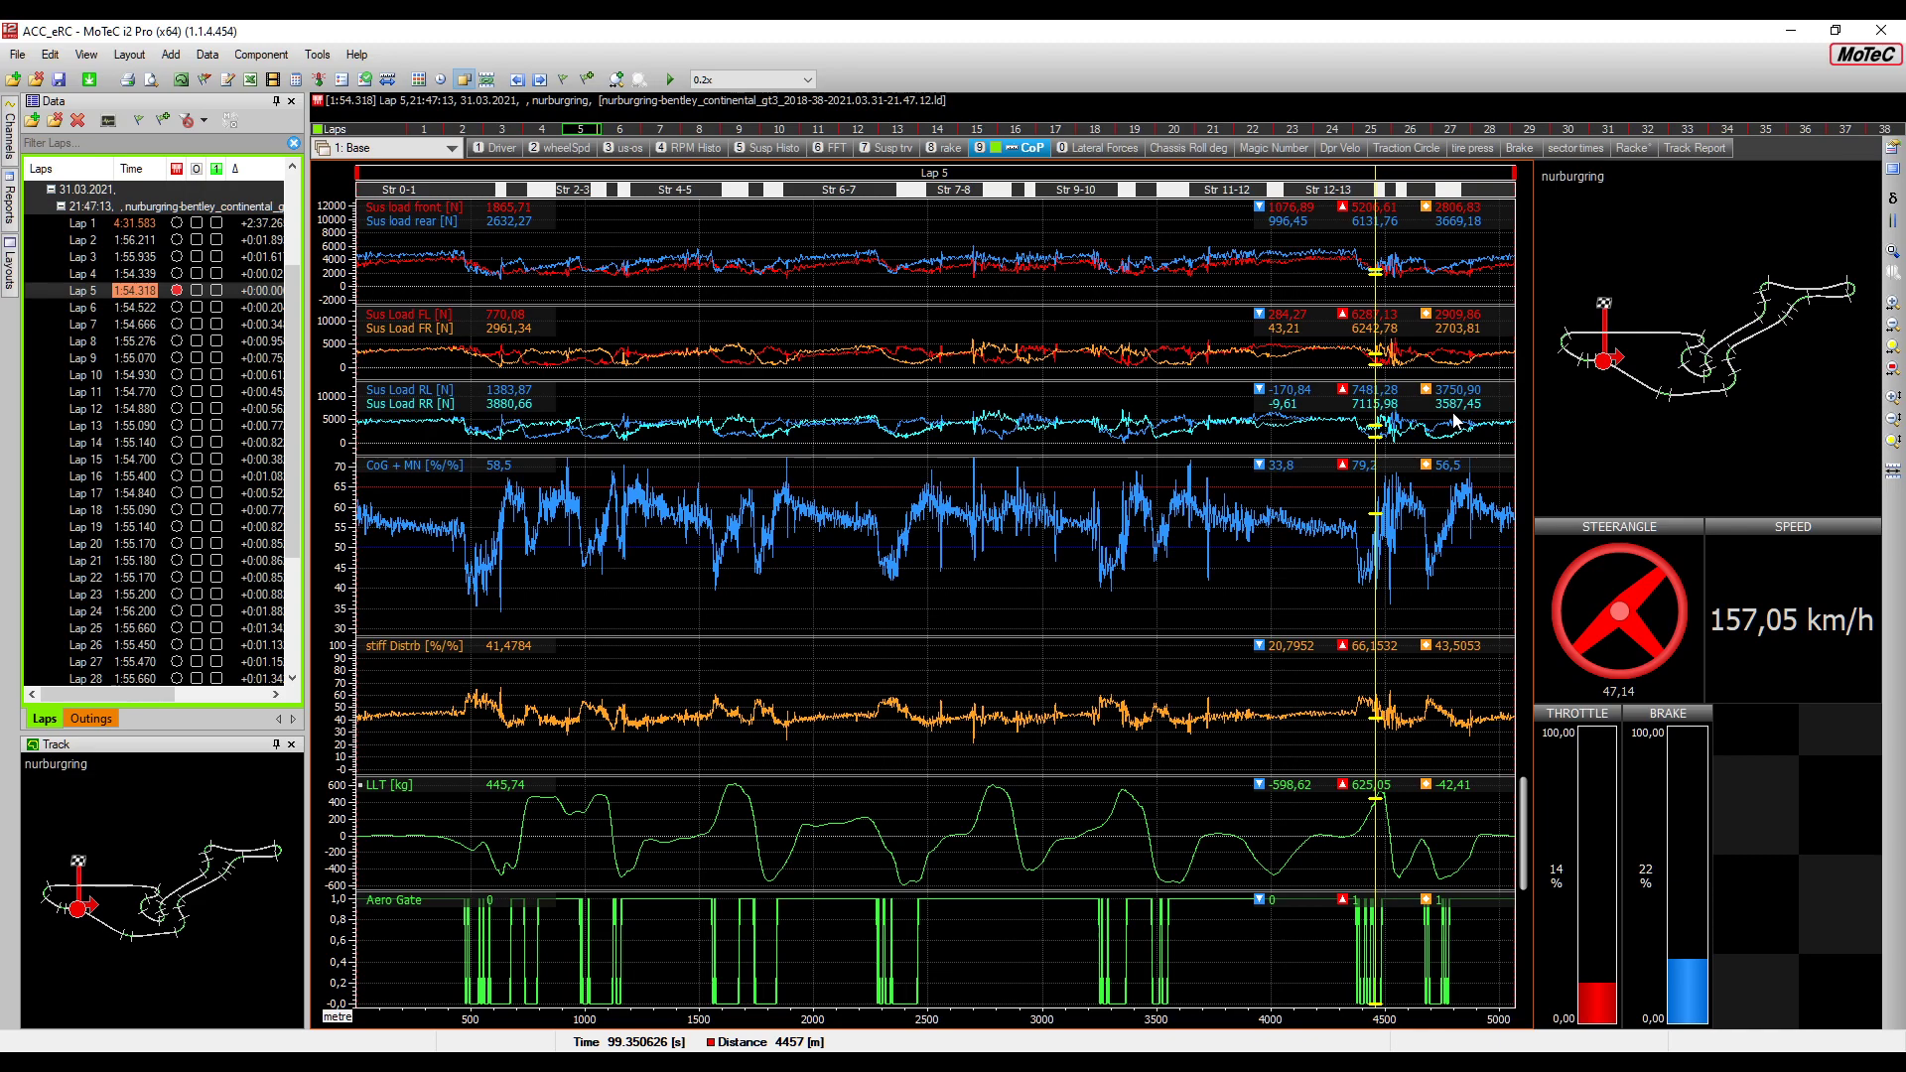
{"action": "left_click", "coordinate": [943, 149]}
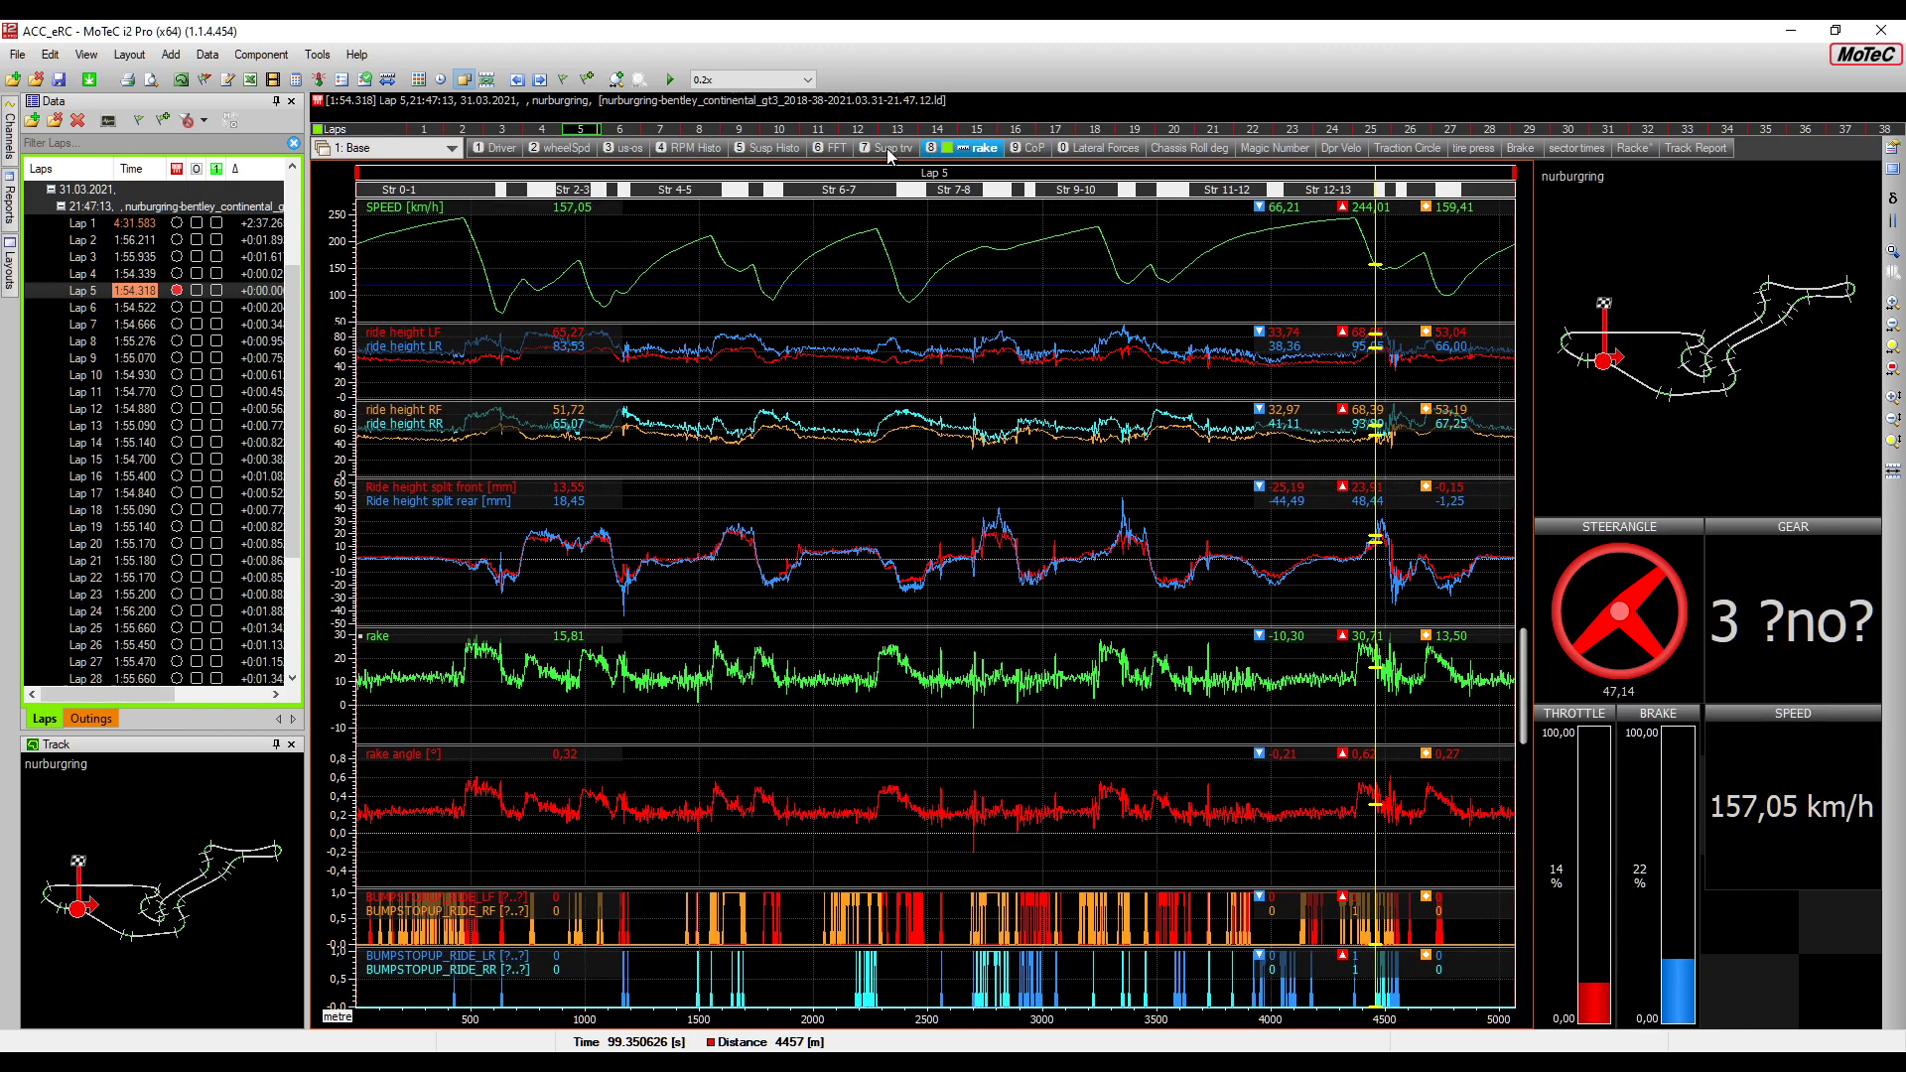
{"action": "left_click_drag", "start_coordinate": [451, 591], "coordinate": [435, 595]}
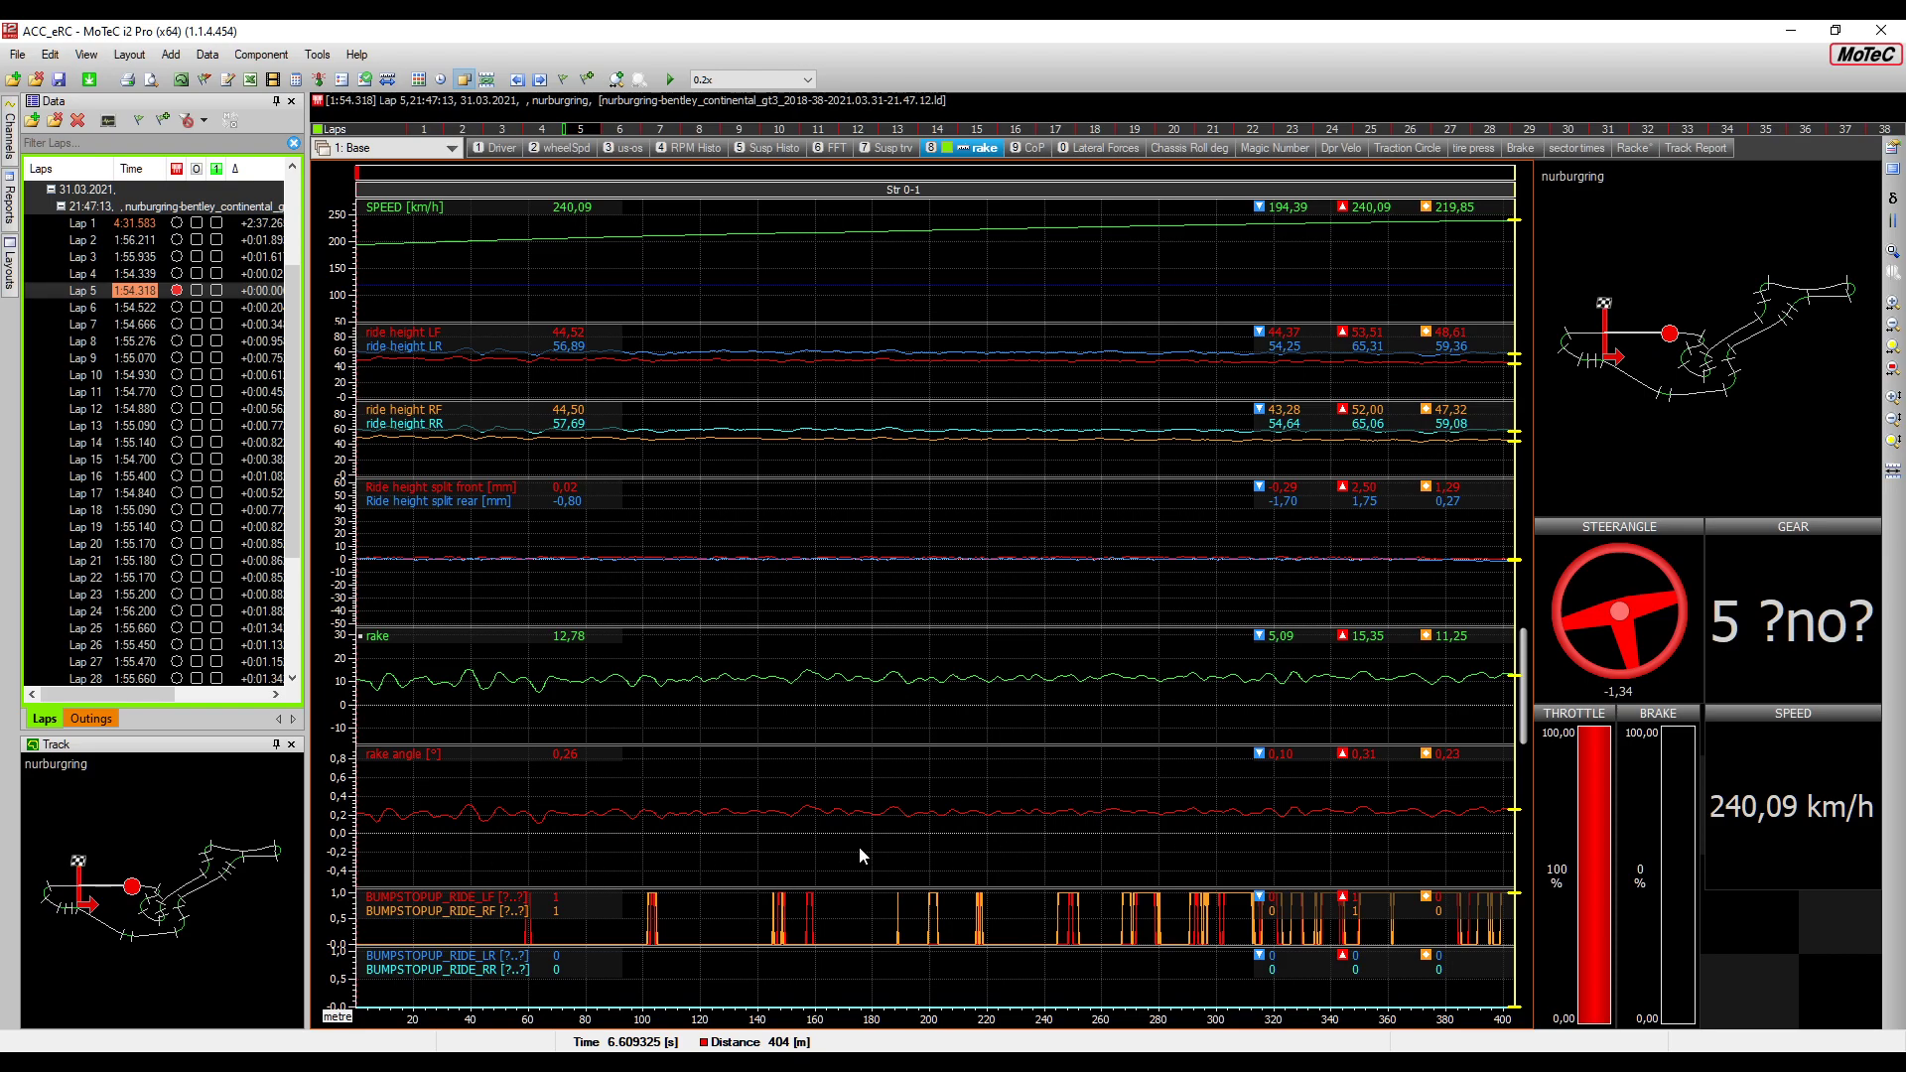
{"action": "left_click_drag", "start_coordinate": [857, 849], "coordinate": [1273, 842]}
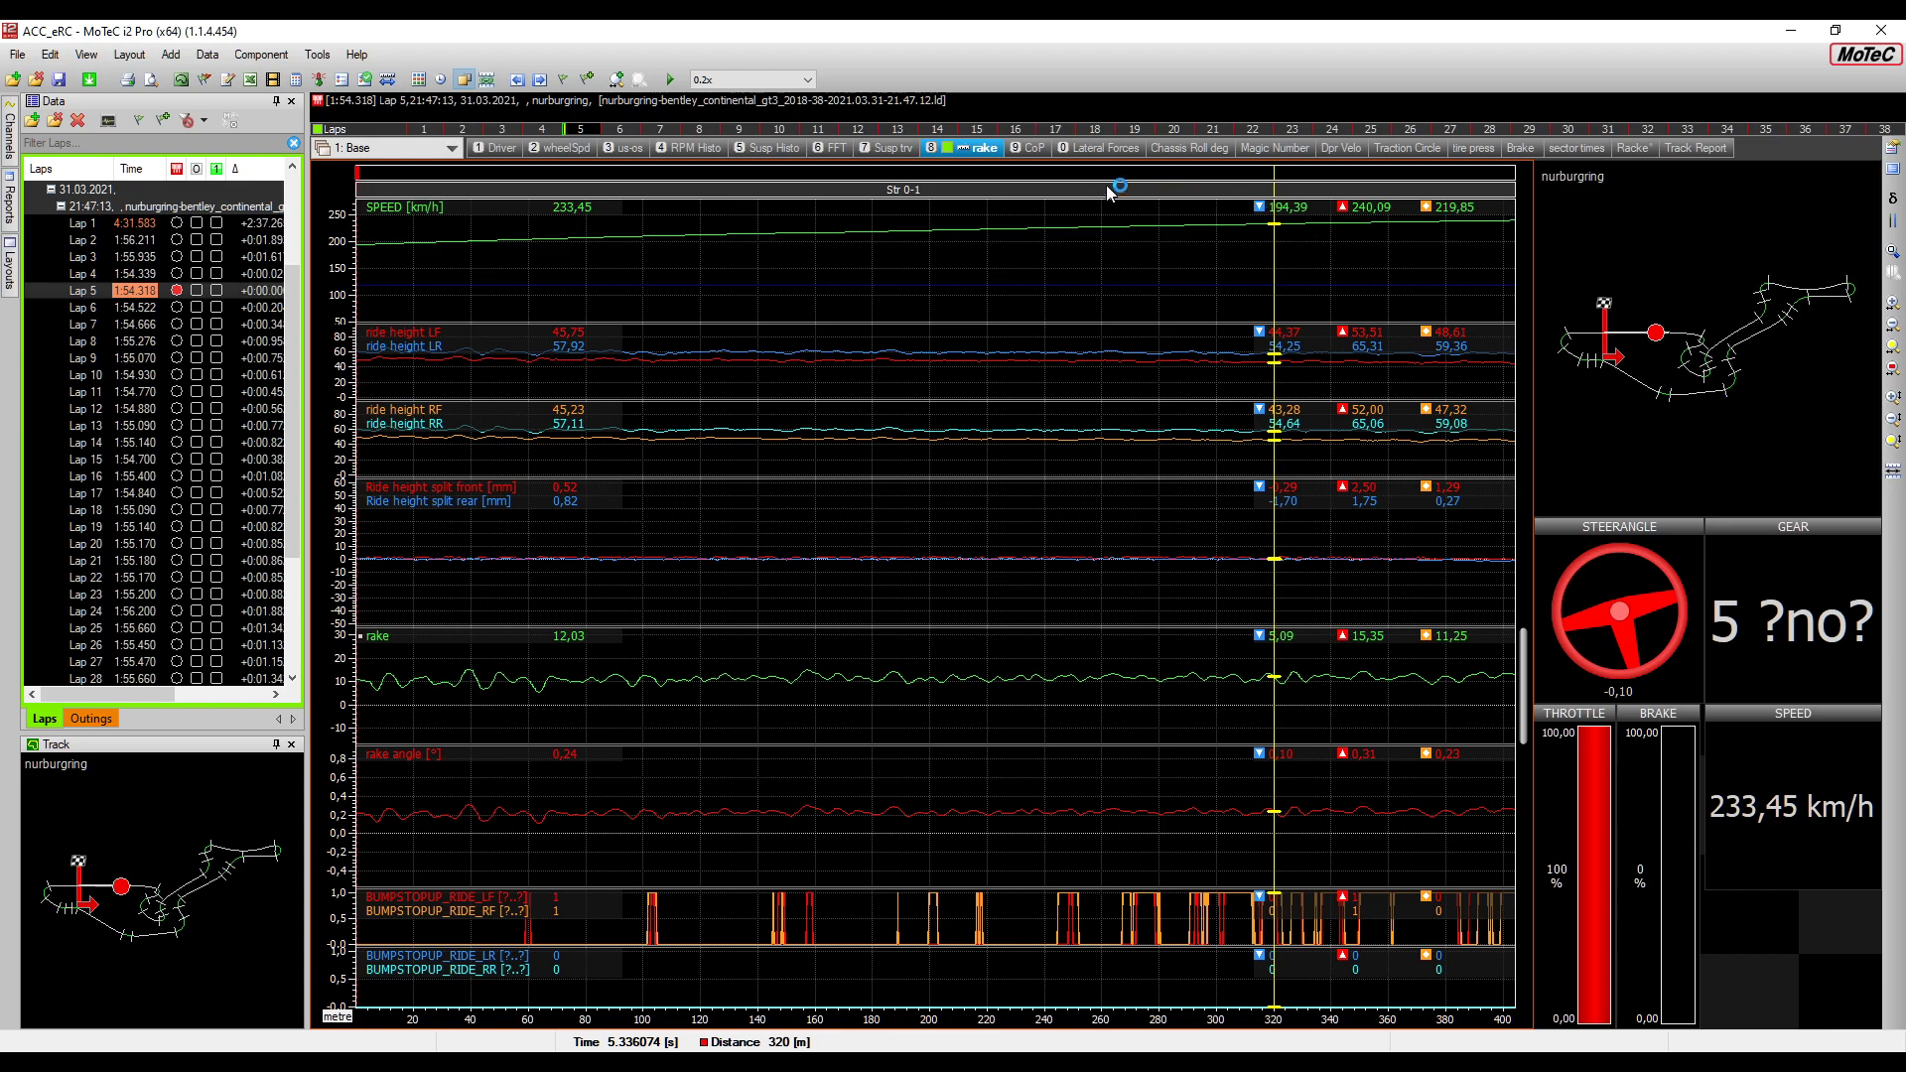
Show the CoP worksheet and review the setup maths expressions and the CoG Height constant in the Maths editor
{"action": "left_click", "coordinate": [1036, 148]}
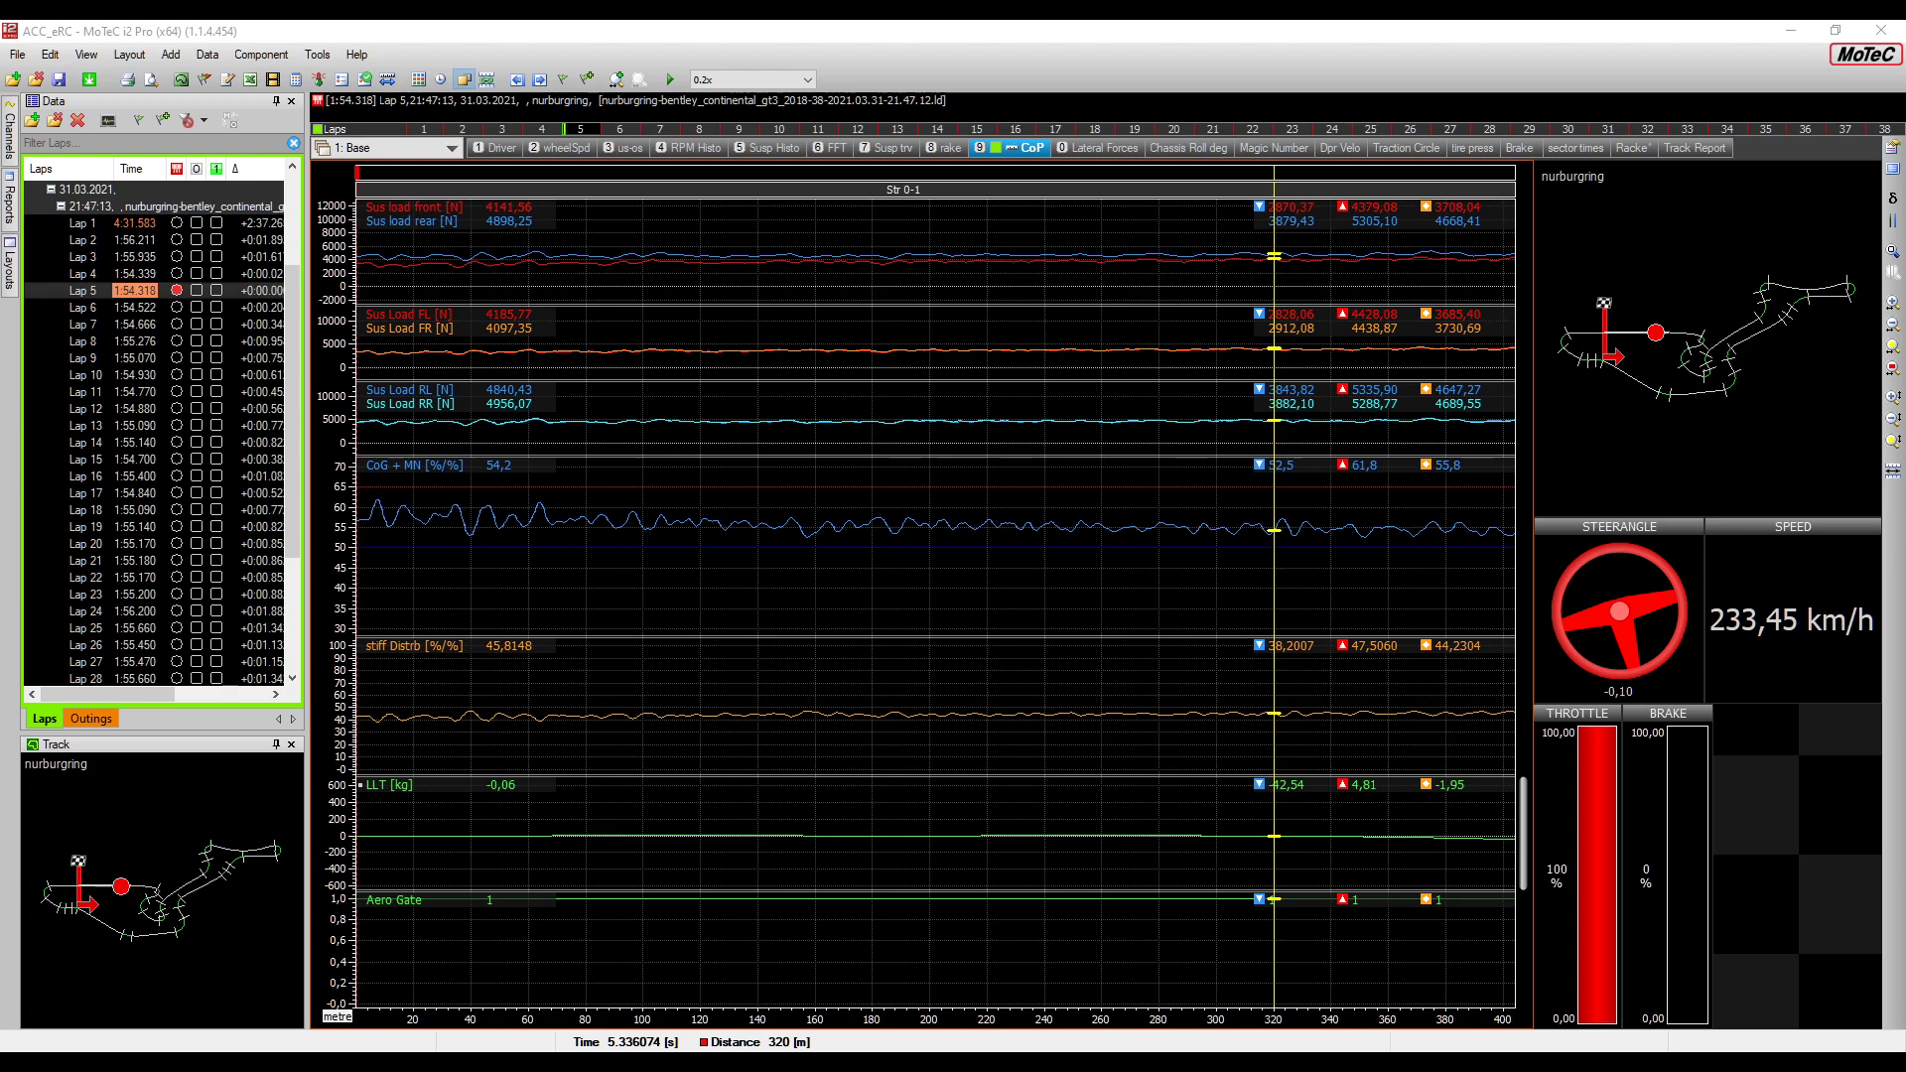
{"action": "left_click", "coordinate": [296, 79]}
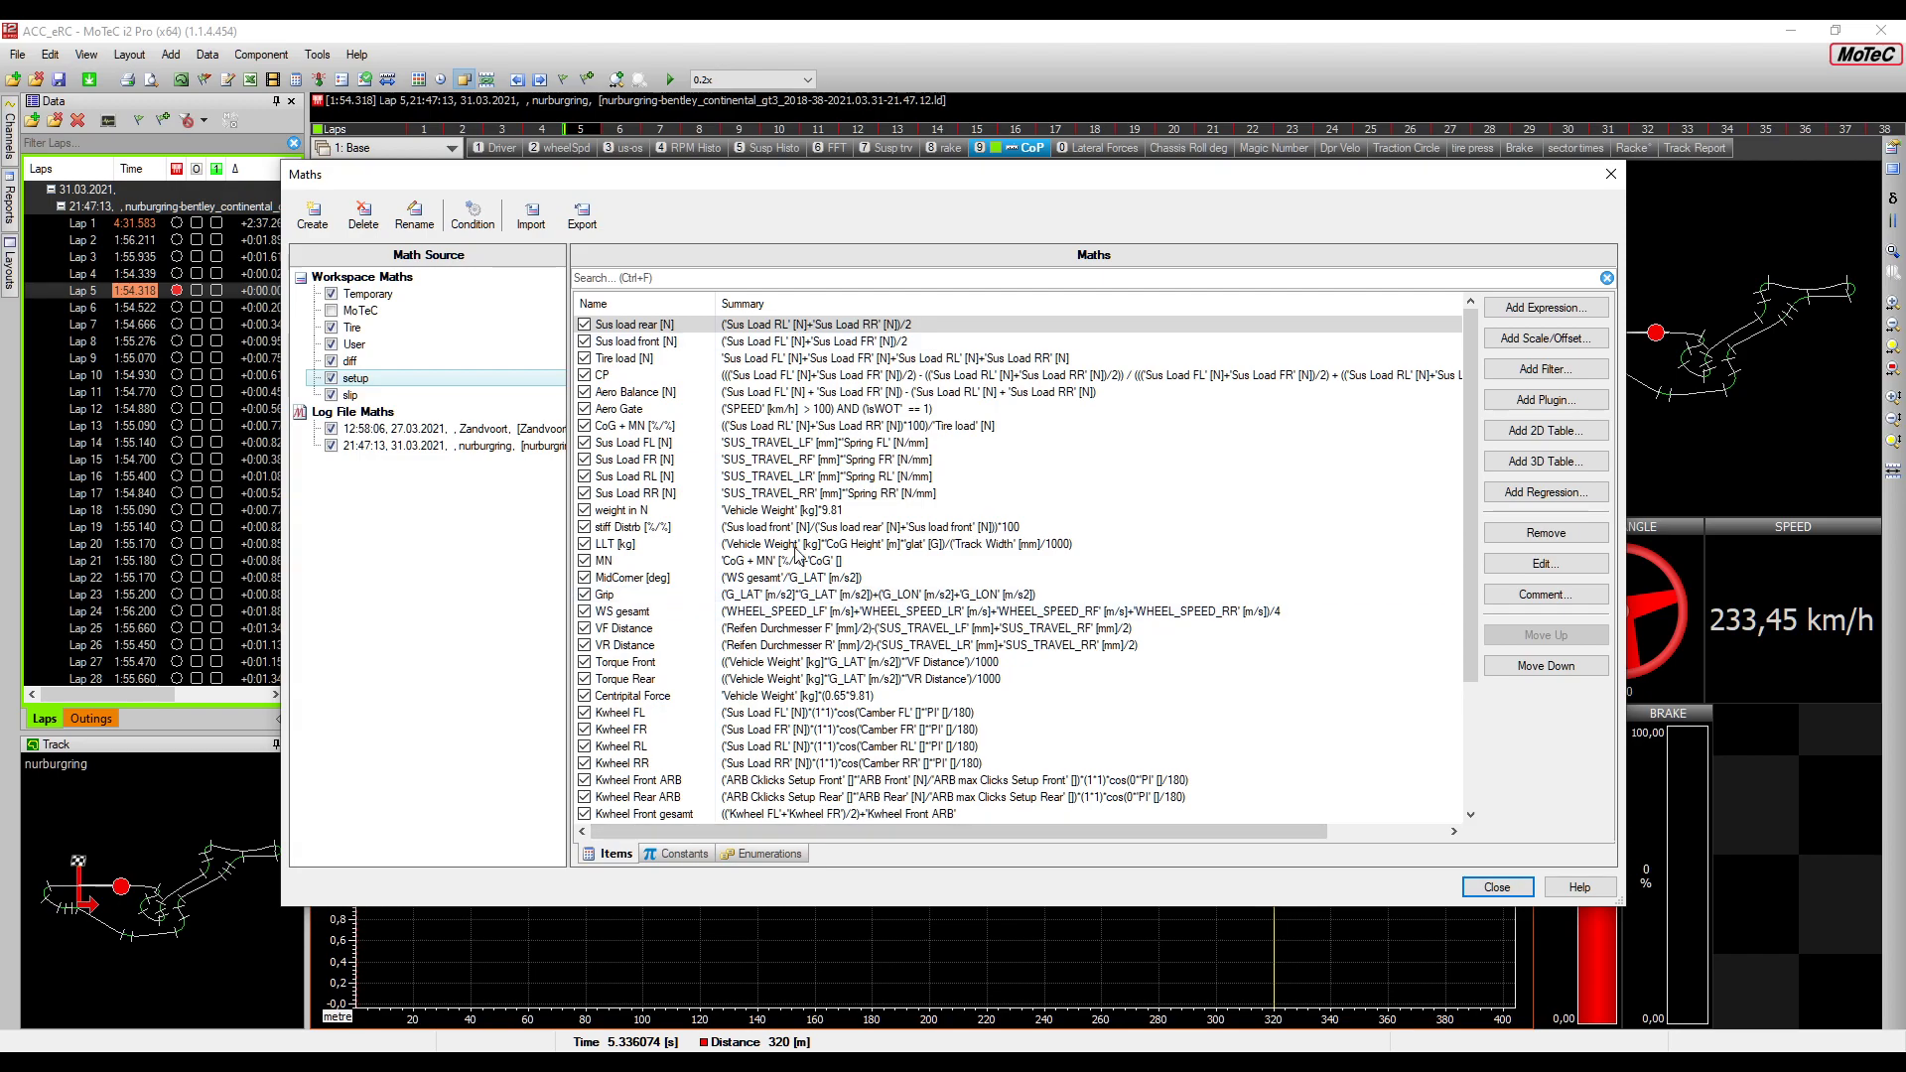
{"action": "scroll", "coordinate": [910, 658], "scroll_direction": "down", "scroll_amount": 3}
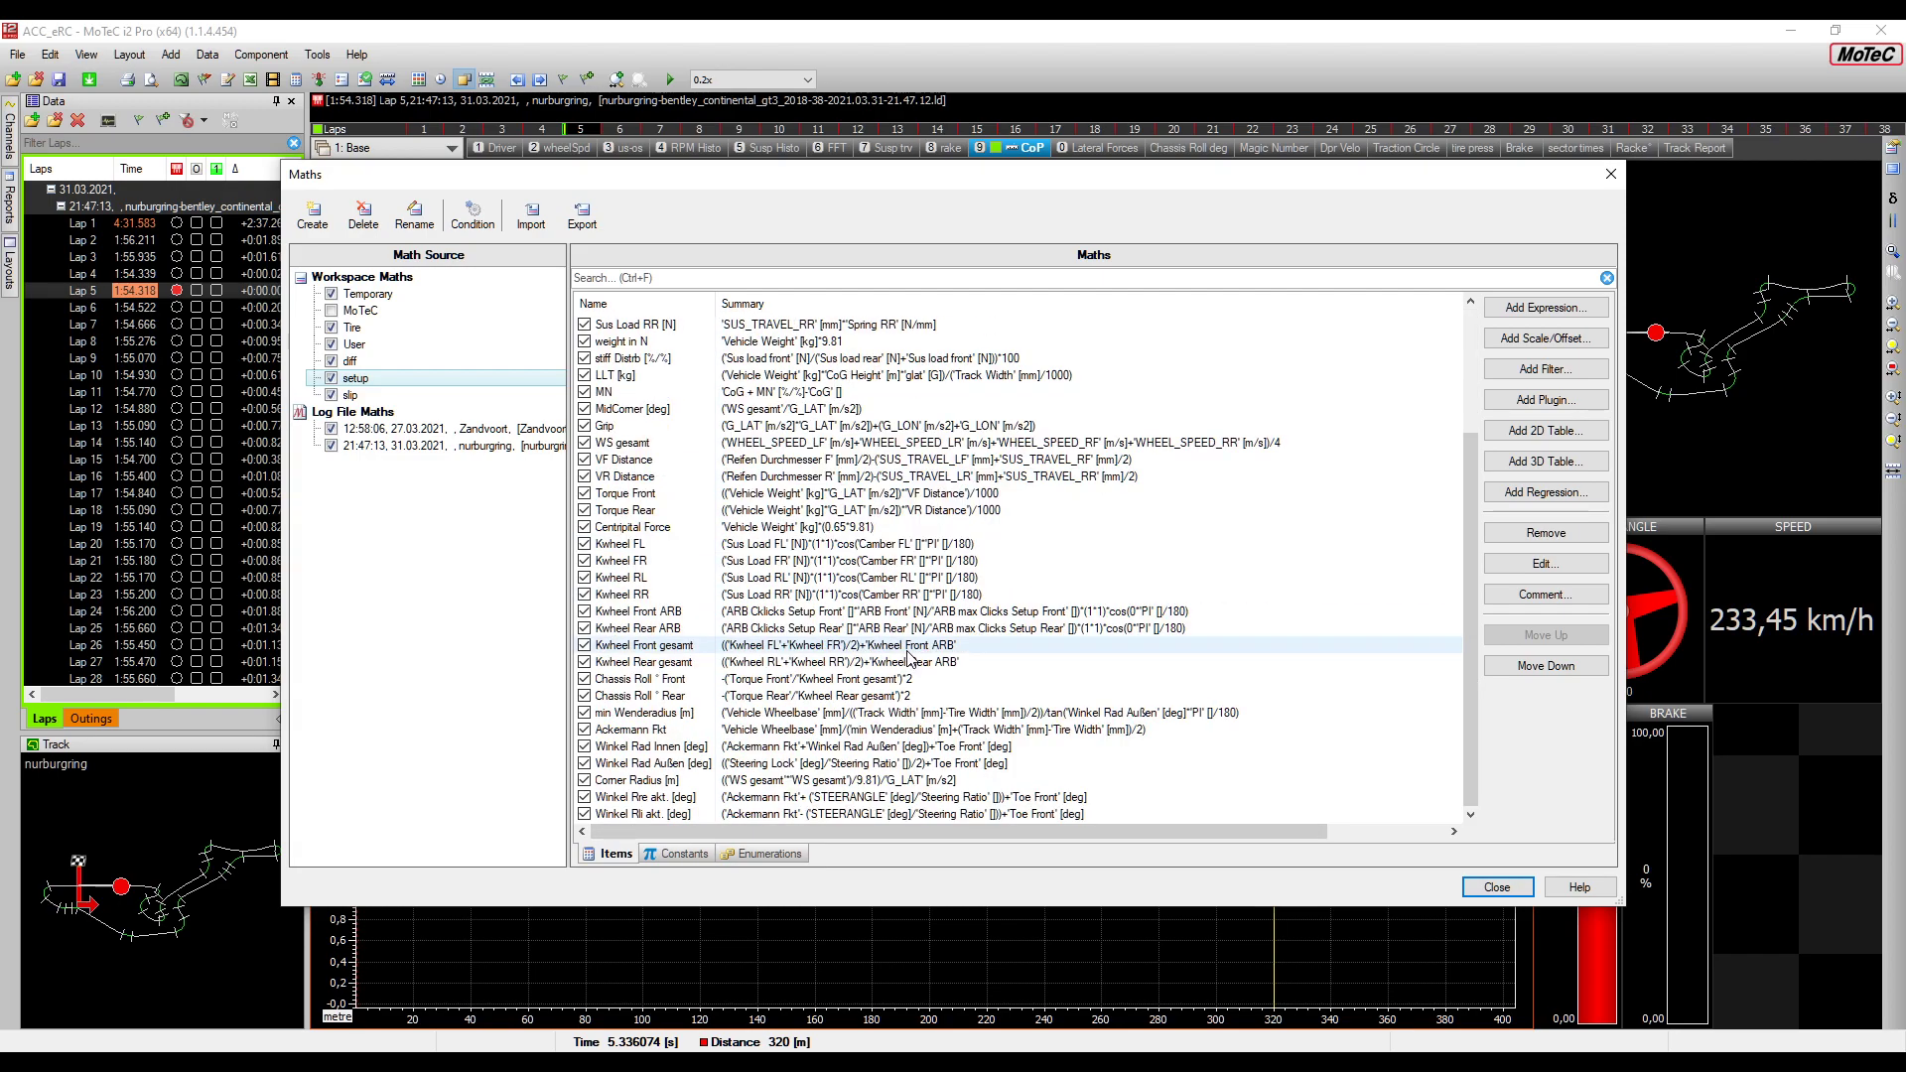
{"action": "scroll", "coordinate": [910, 658], "scroll_direction": "up", "scroll_amount": 3}
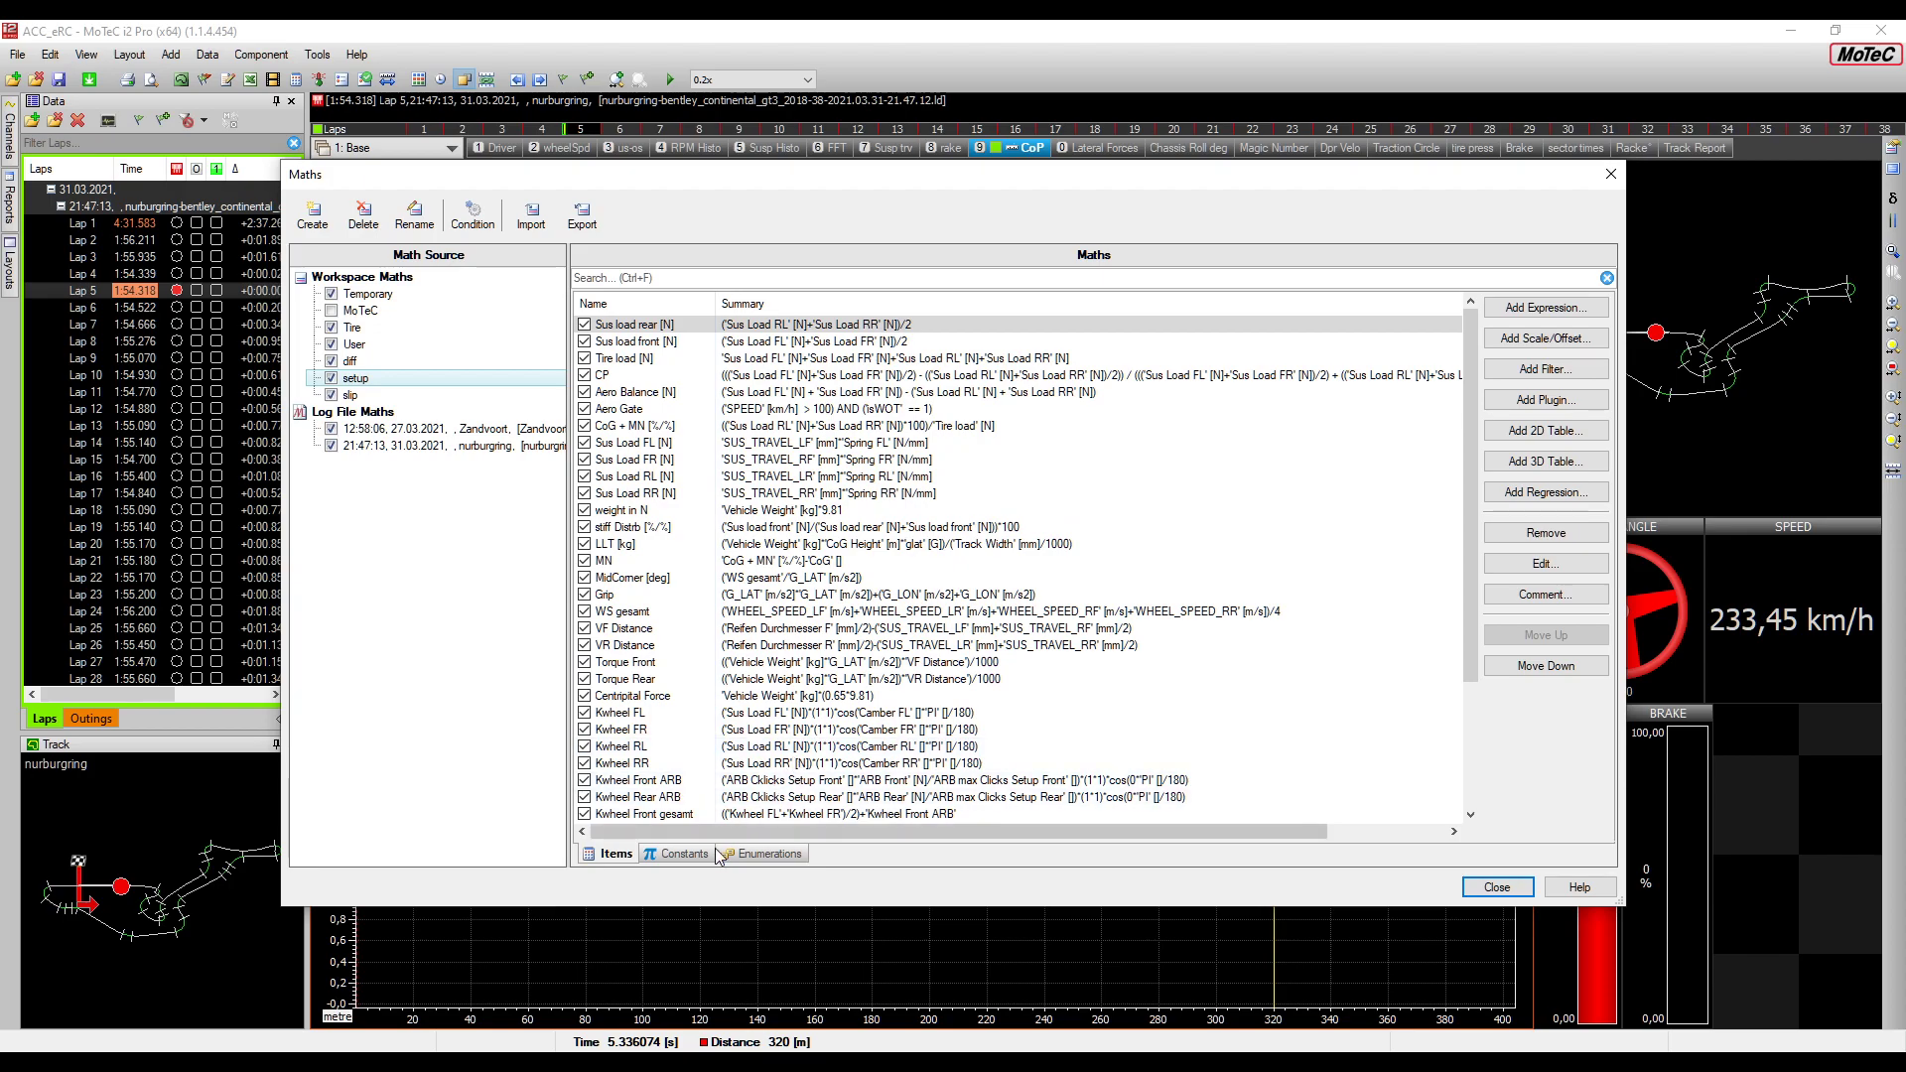
{"action": "left_click", "coordinate": [681, 853]}
{"action": "left_click", "coordinate": [780, 460]}
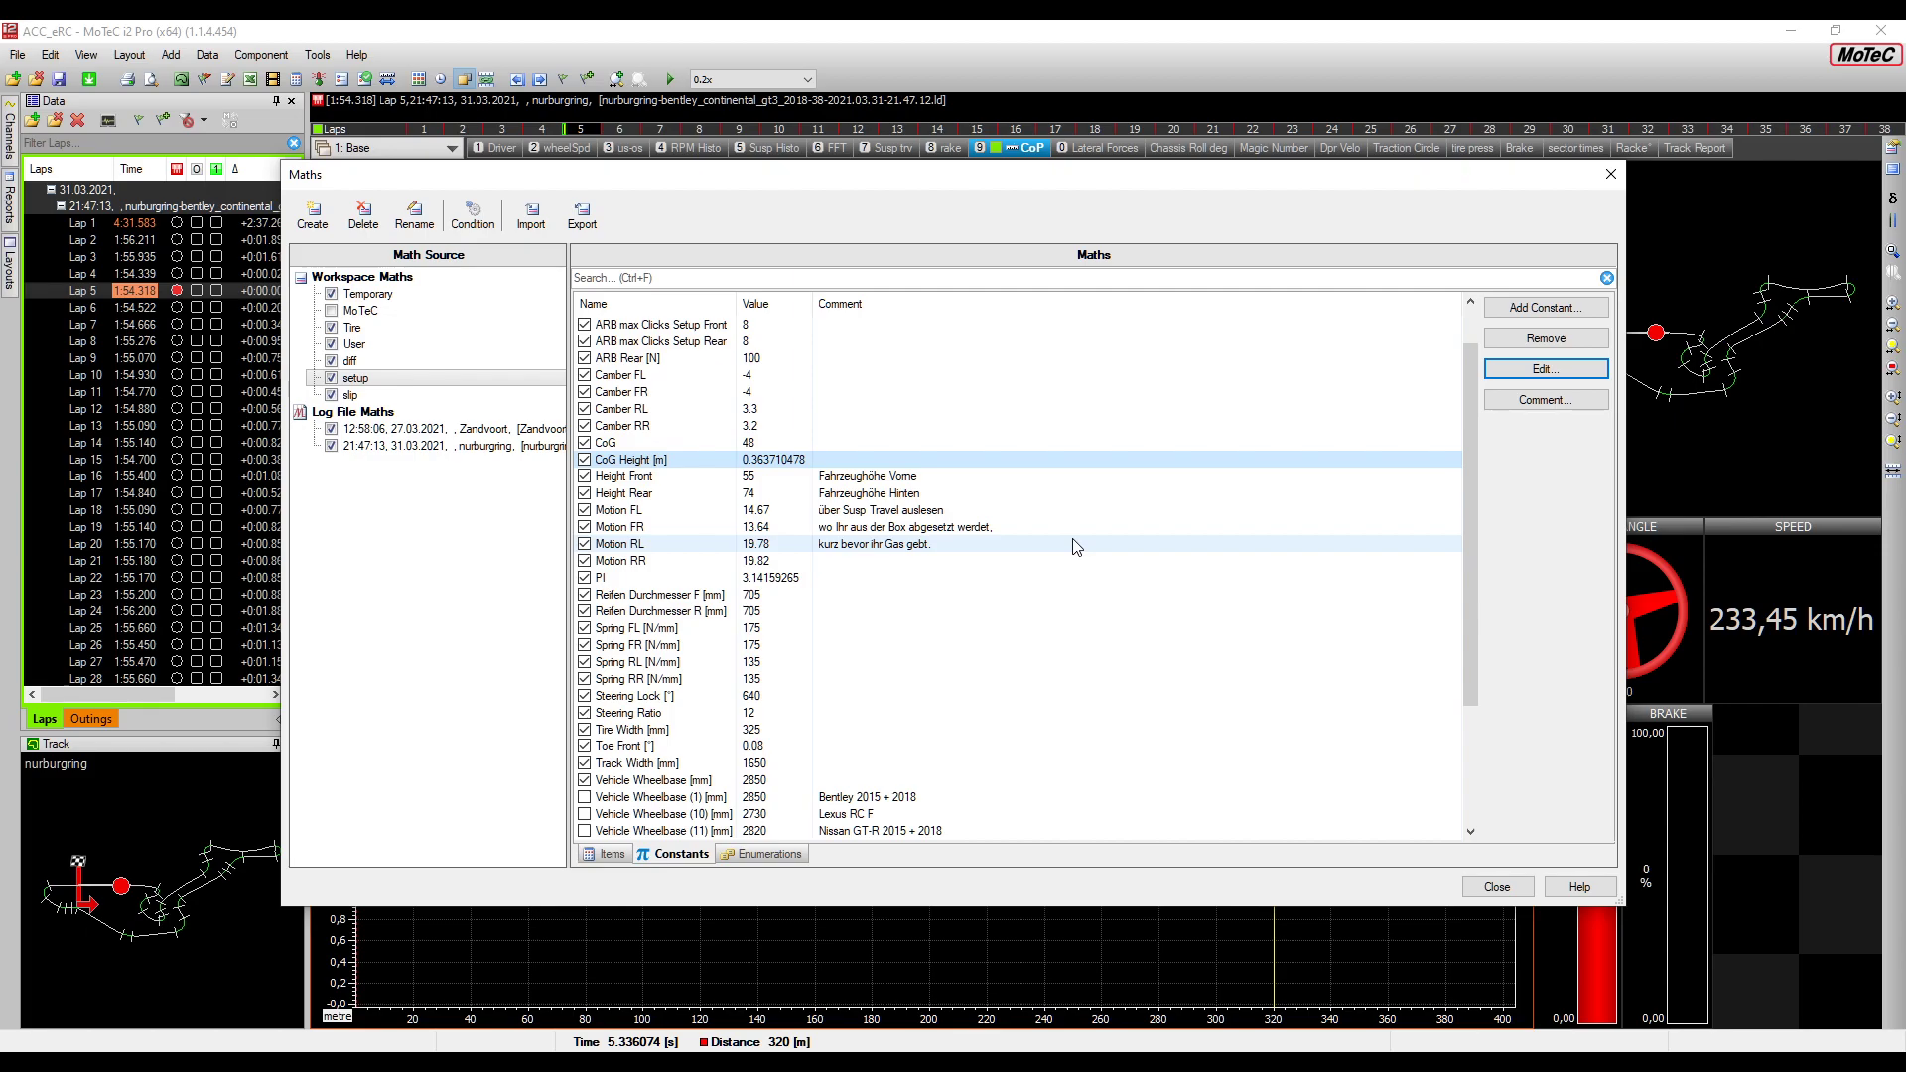
{"action": "left_click", "coordinate": [1610, 174]}
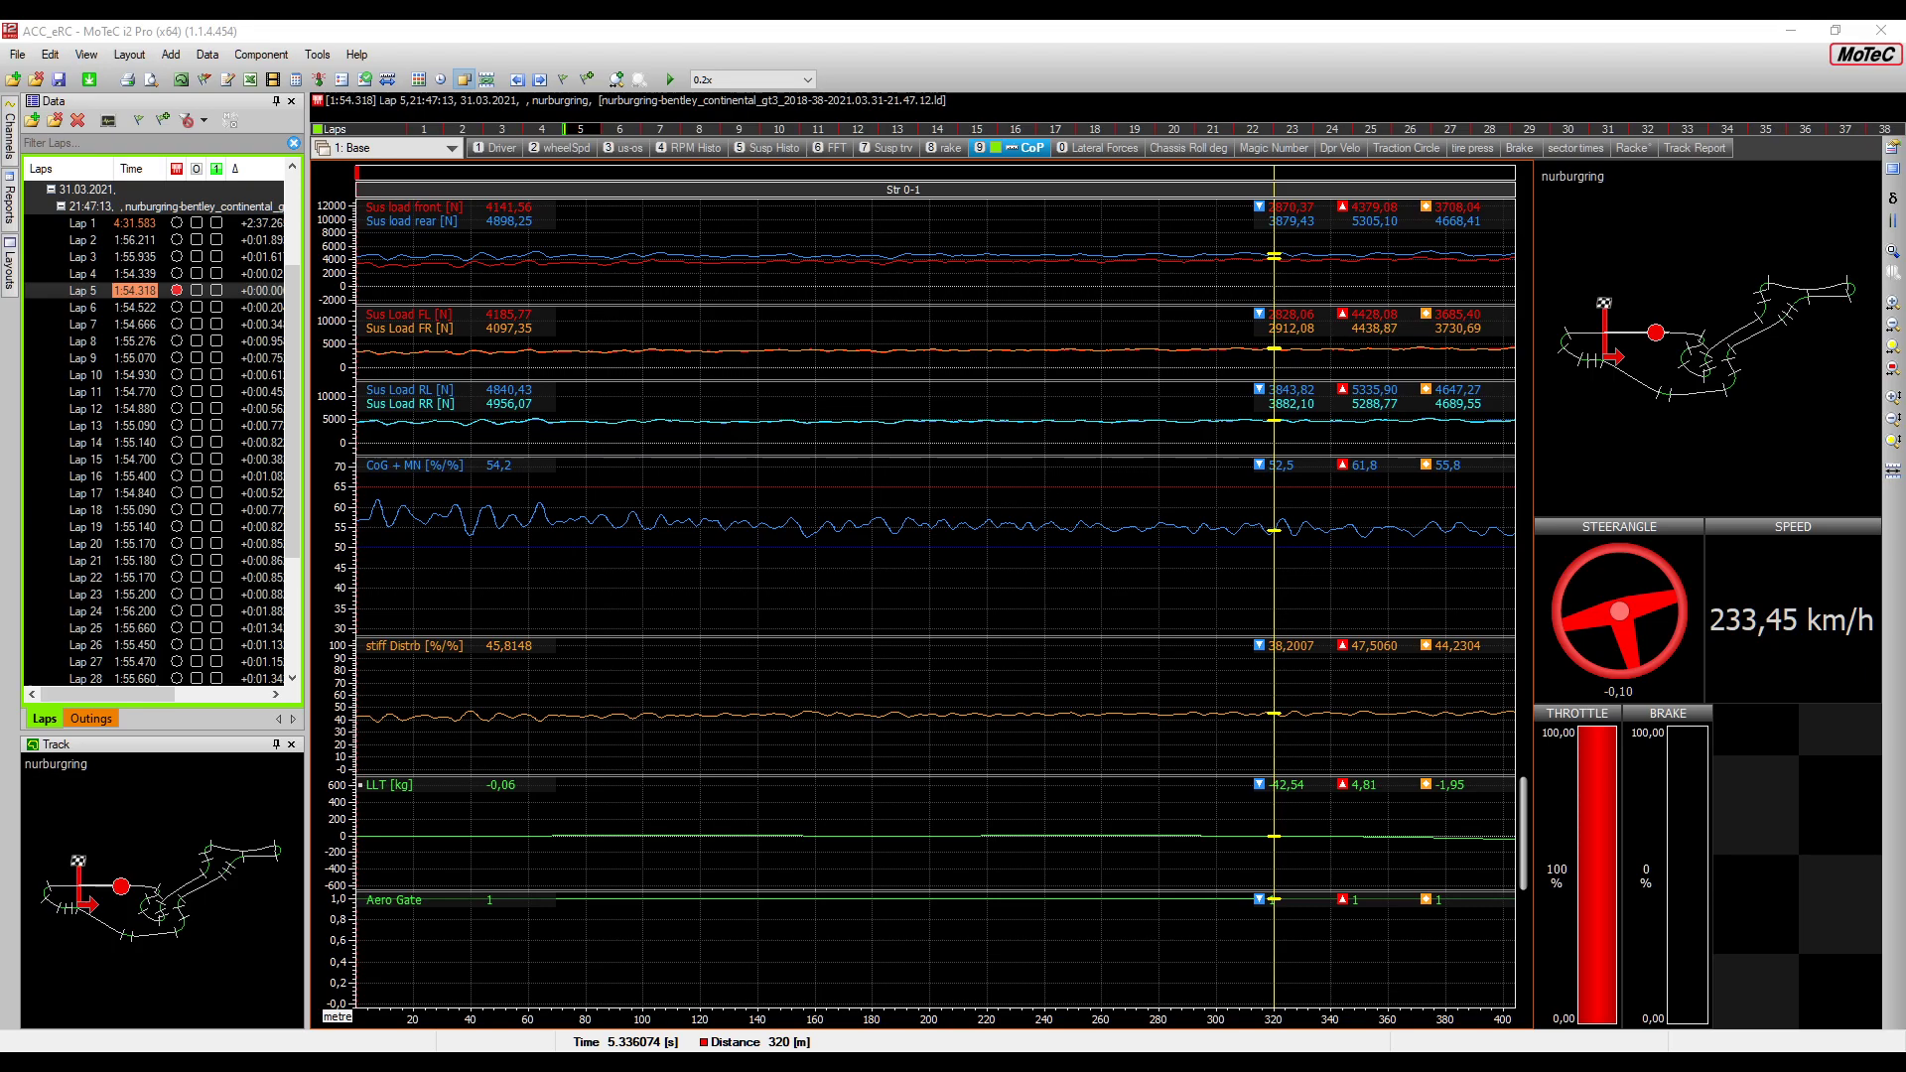
Switch to the BFT spreadsheet in Google Sheets, examine the CoG Height calculation on the Rechnungen sheet, and return to MoTeC i2 Pro
{"action": "key", "text": "alt+Tab"}
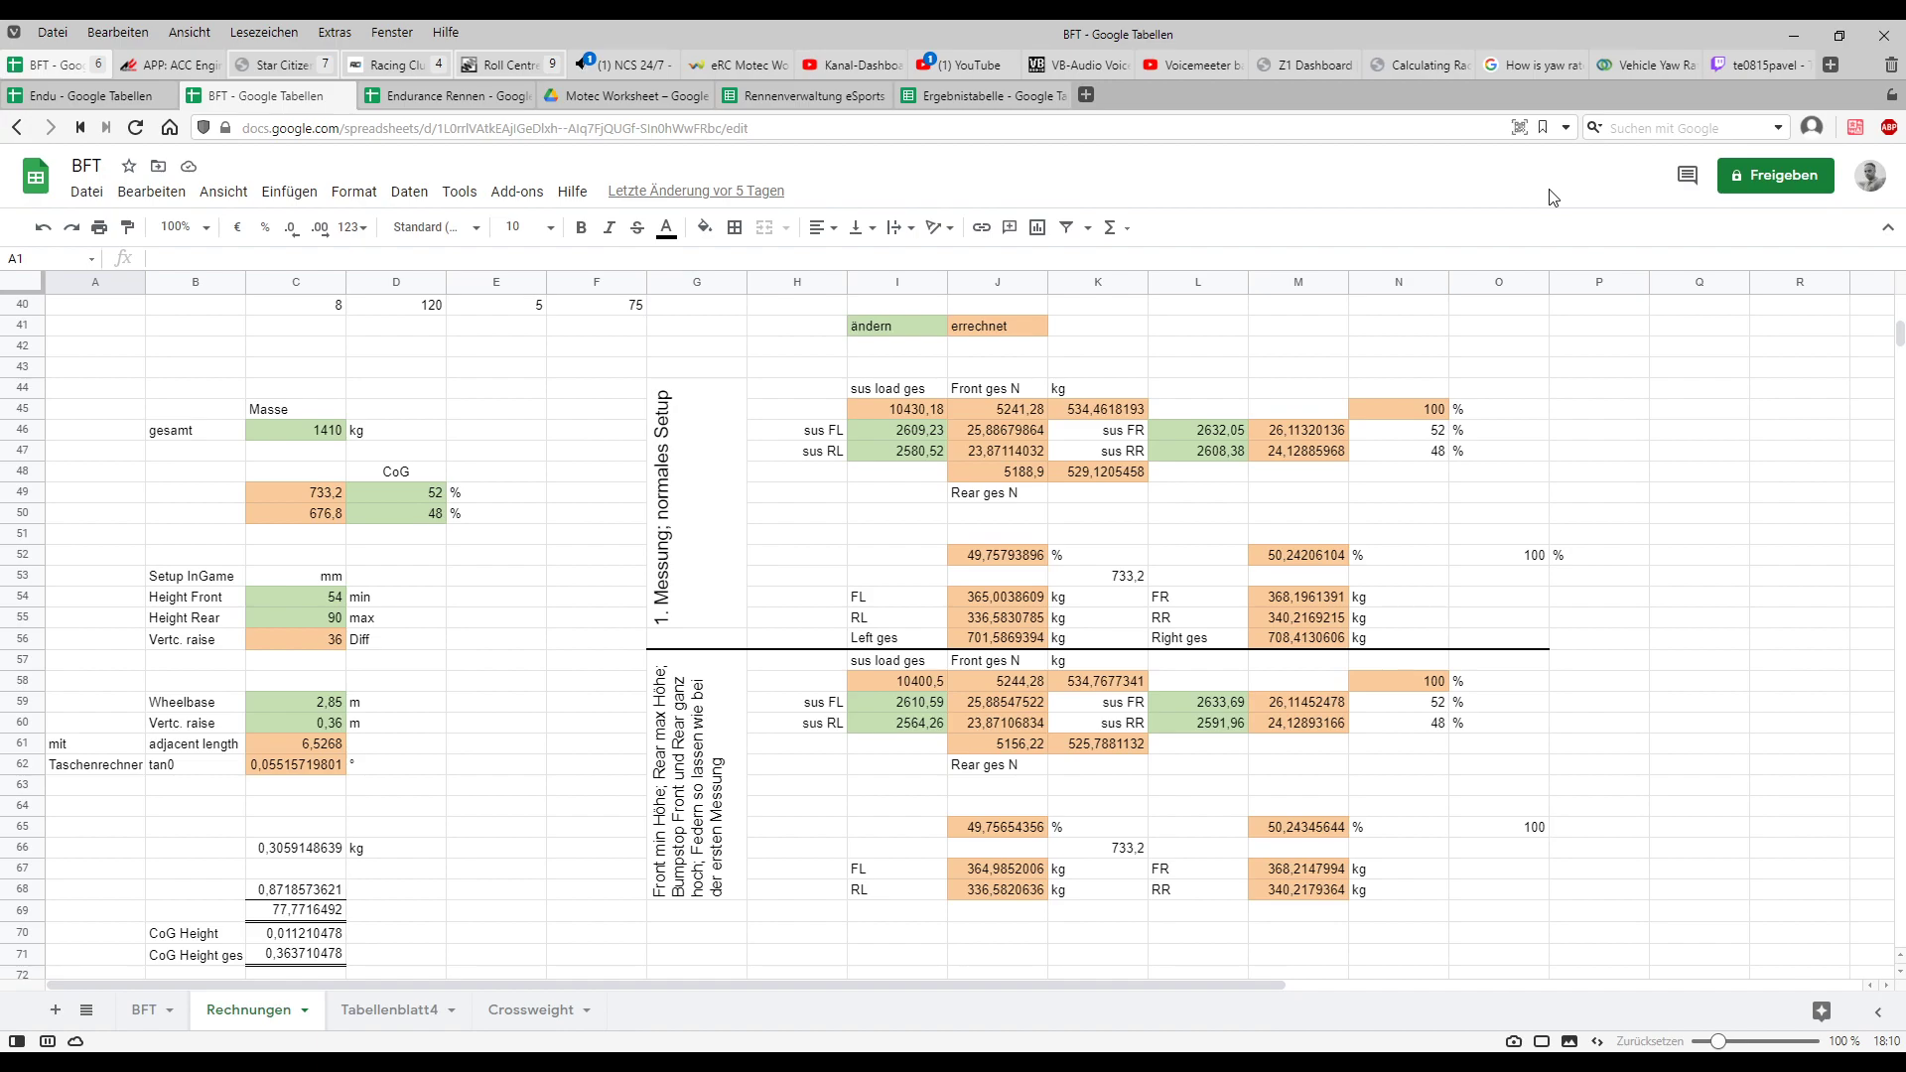
{"action": "left_click", "coordinate": [1794, 35]}
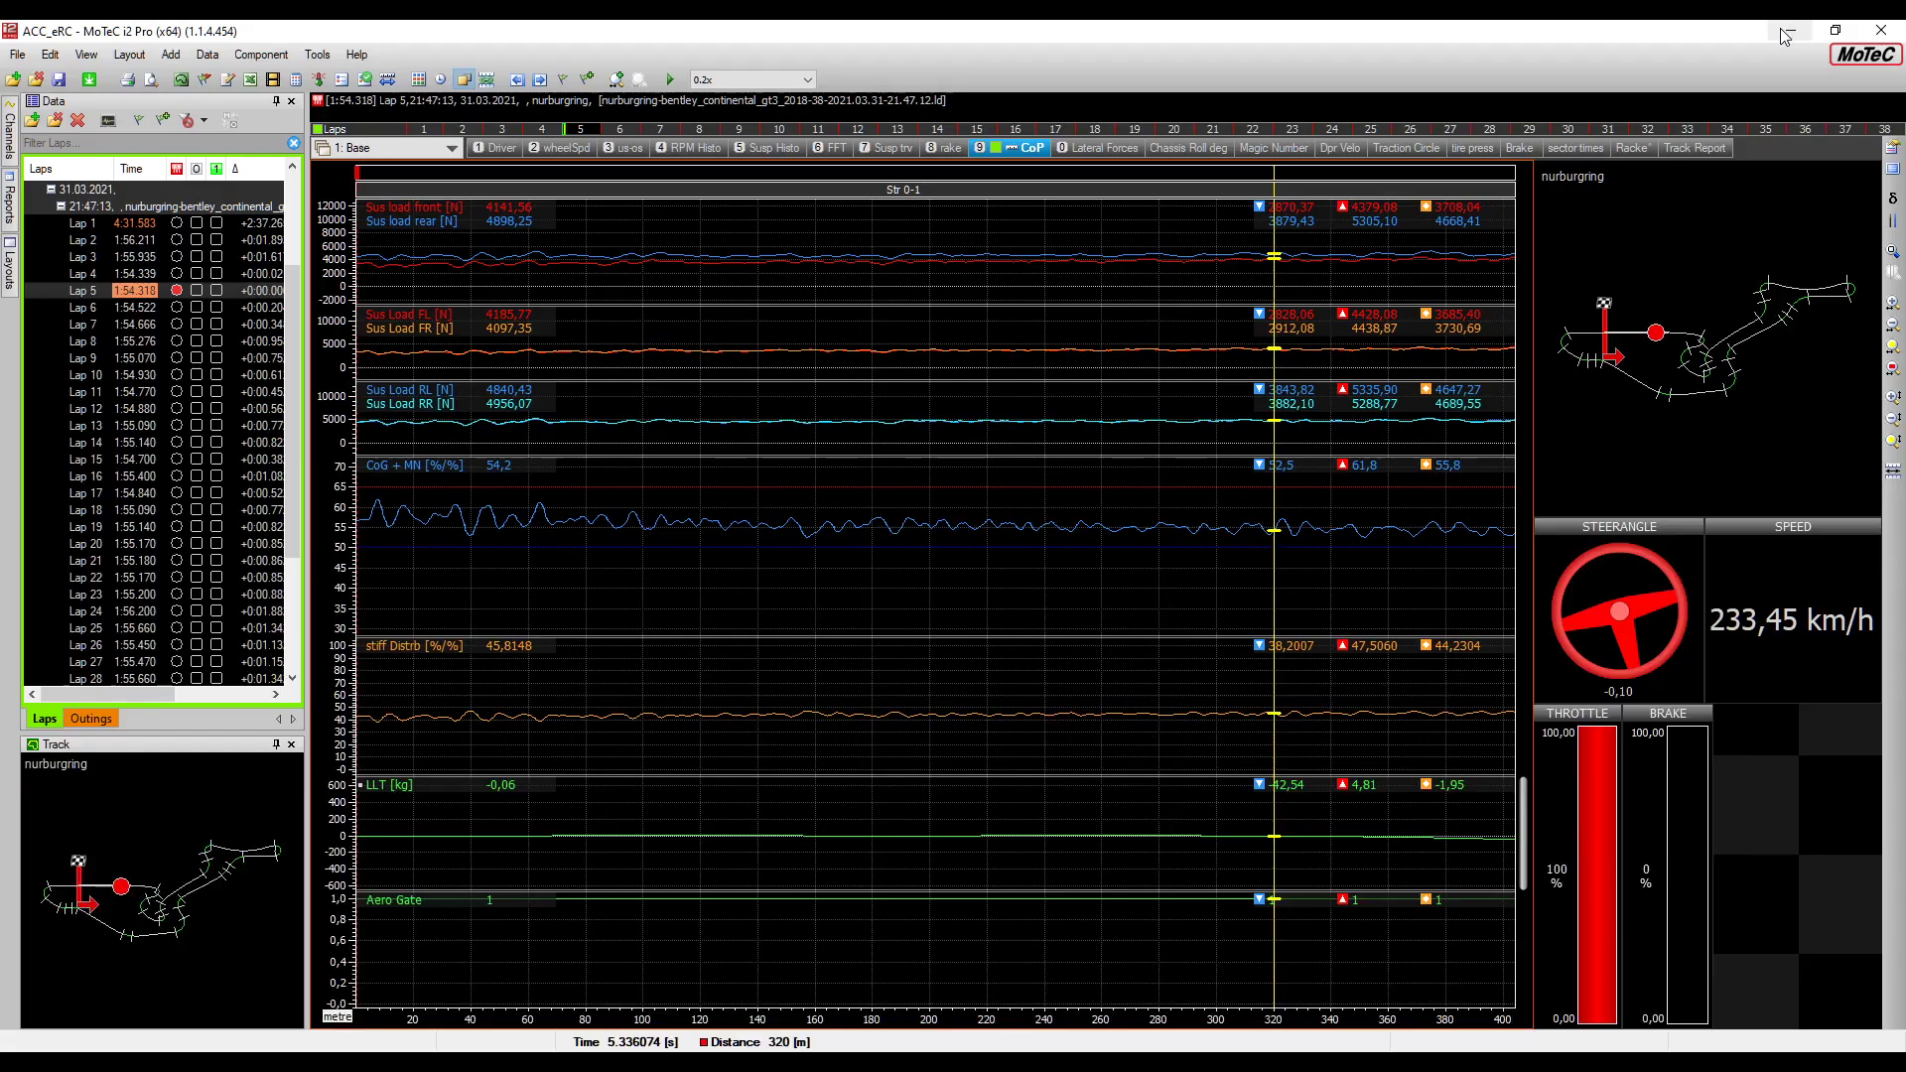